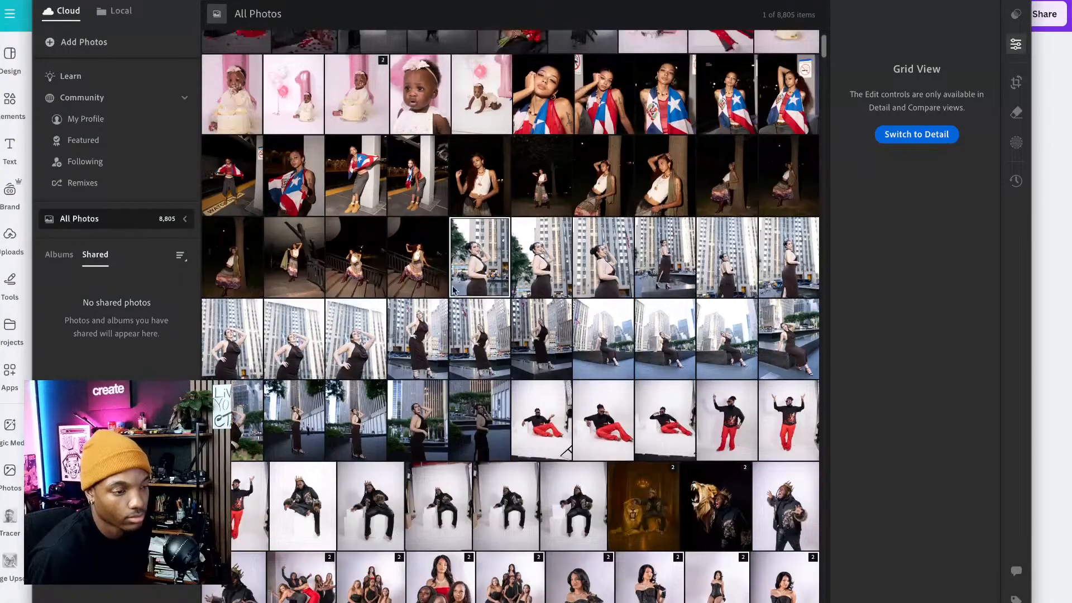
- Look over the black-outfit studio portraits at the start of the All Photos library
scroll(501, 324, down, 5)
scroll(501, 324, up, 10)
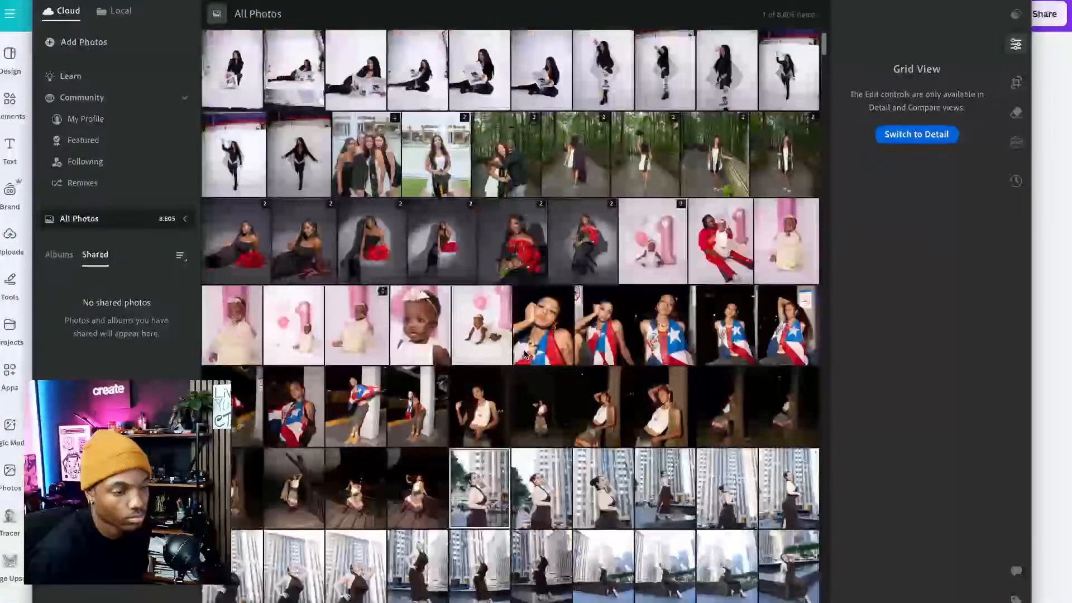
click(537, 88)
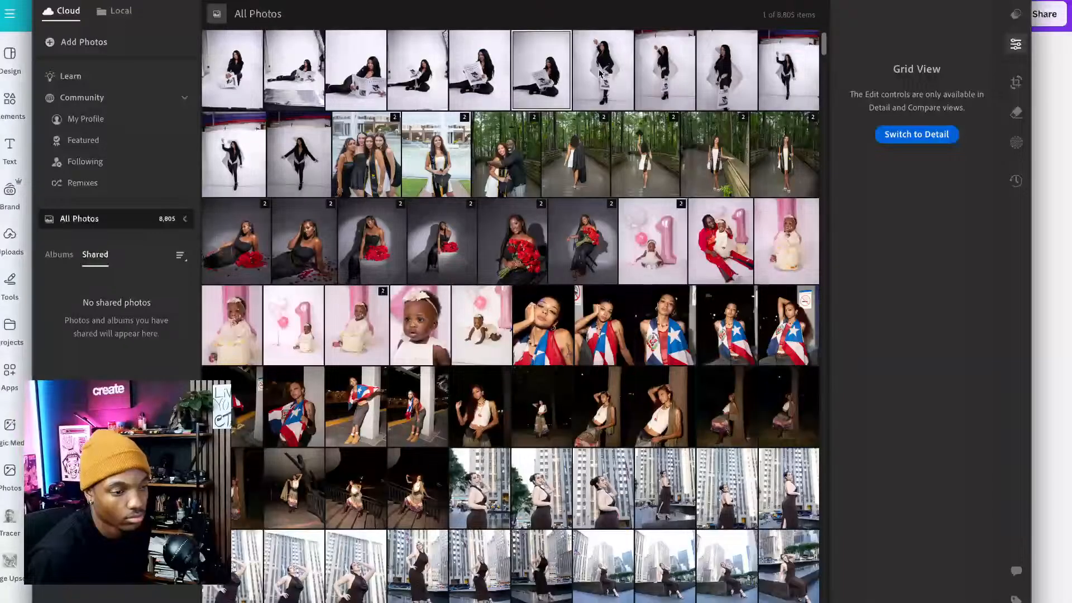
click(587, 85)
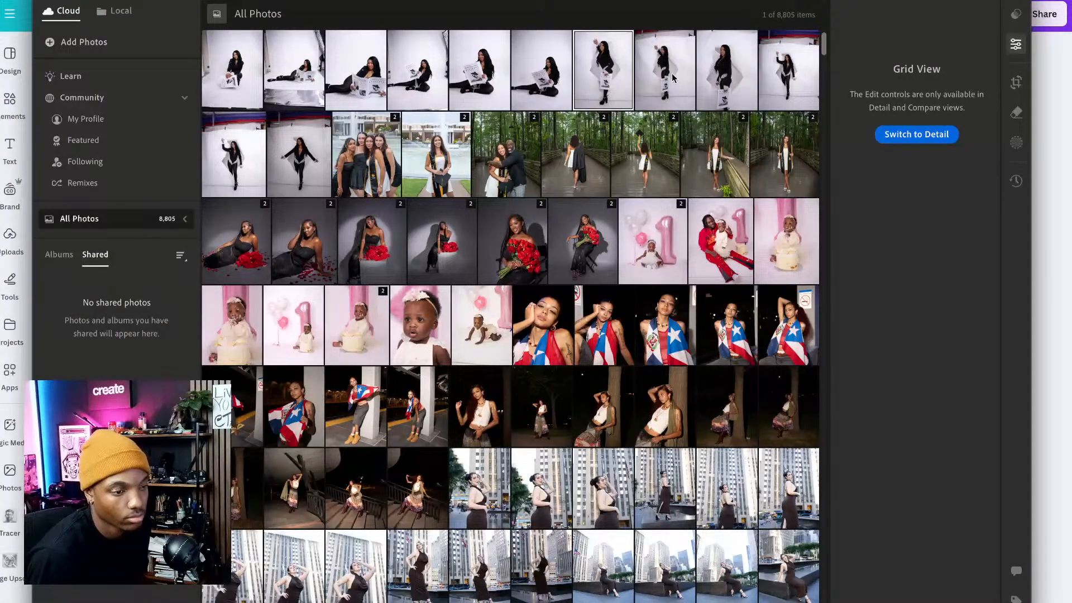
click(670, 70)
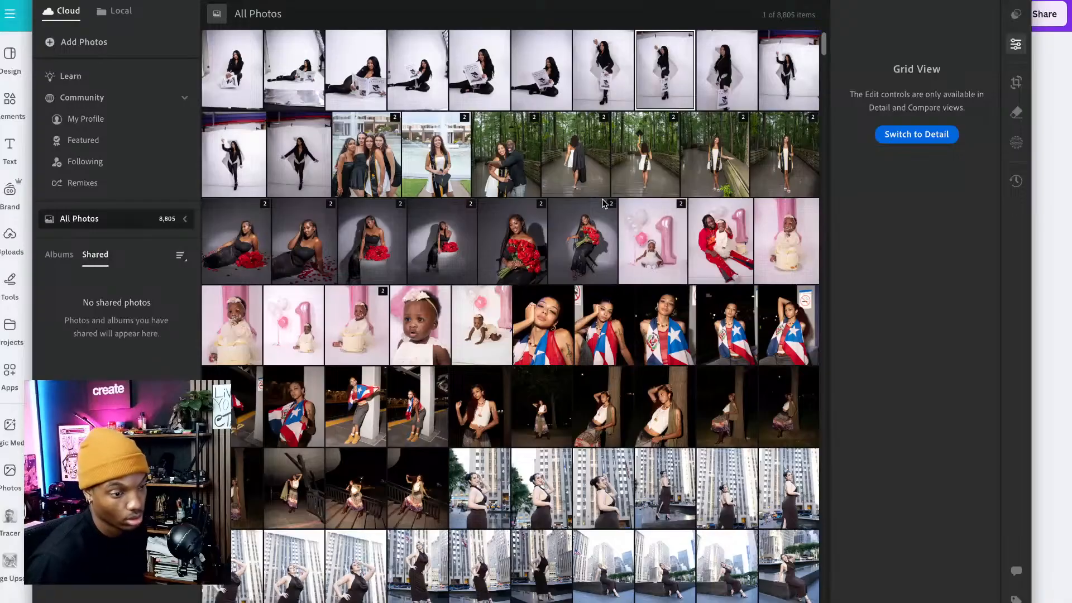
- Find the red-trousers studio shoot in the library and open the second arms-raised shot in detail view
scroll(546, 469, down, 5)
scroll(546, 469, up, 4)
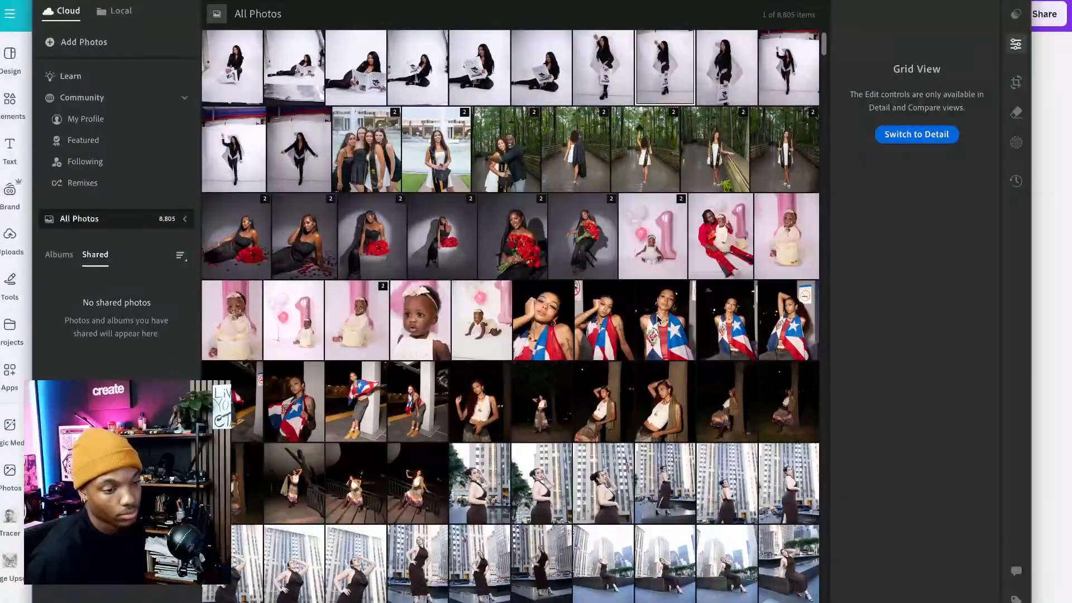
scroll(625, 195, down, 10)
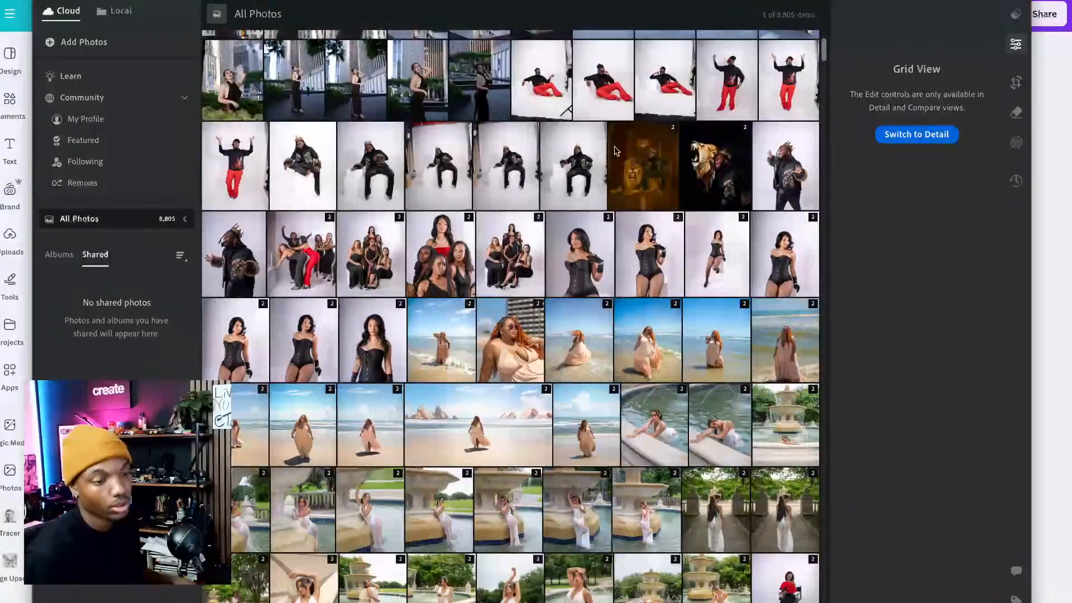
double_click(719, 83)
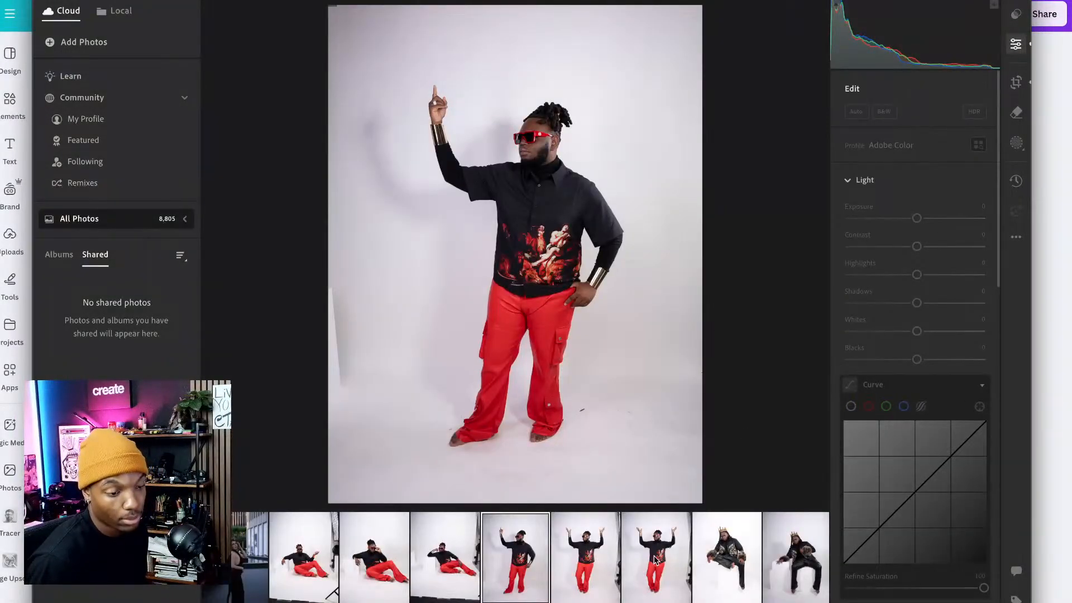
click(654, 555)
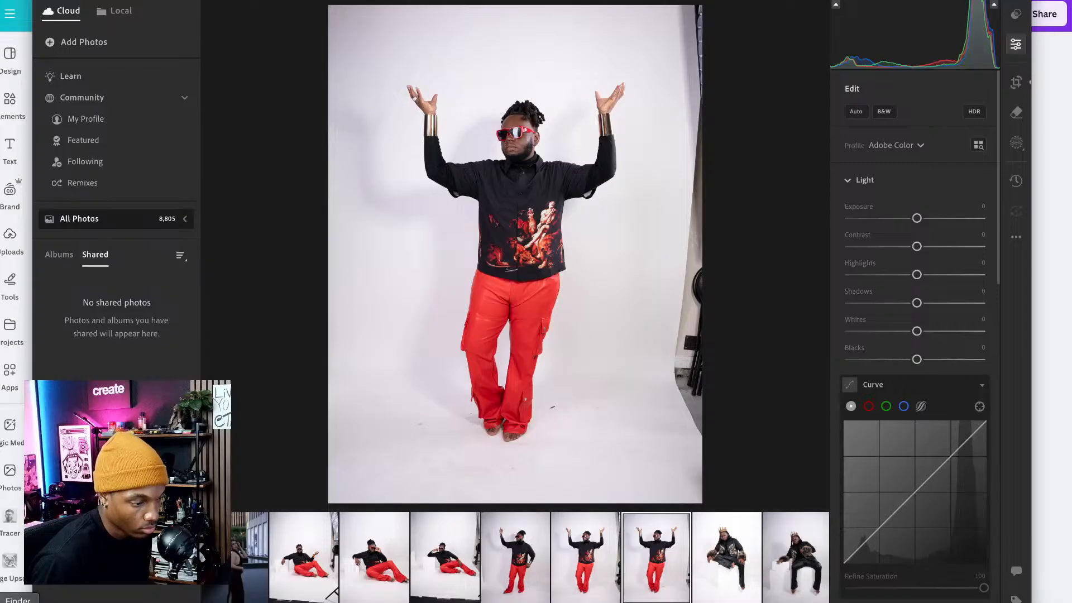
- Minimize the Canva window and preview the red fire-and-lion reference image IMG_6545.jpeg over the red-trousers shots
key(super+m)
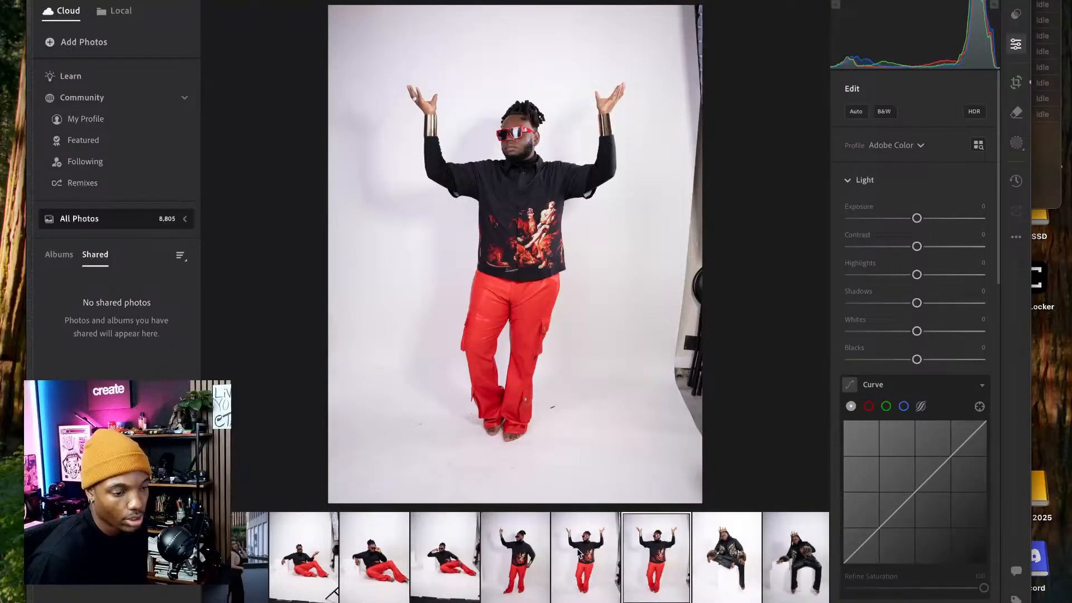
click(518, 558)
click(384, 564)
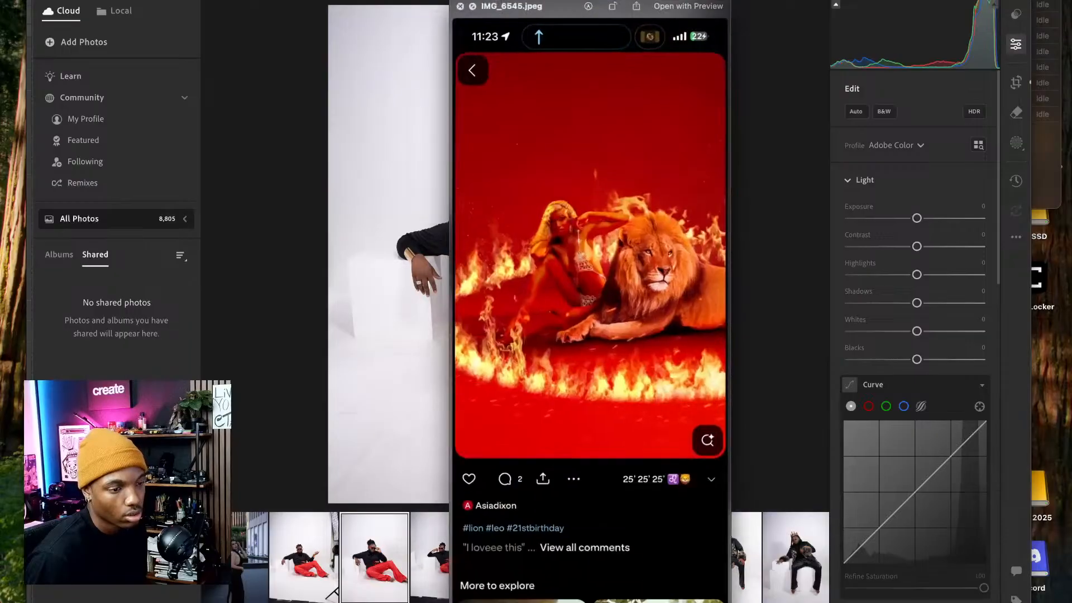
- Compare the three standing red-trousers shots and examine the face in the smiling arms-raised shot up close
click(527, 544)
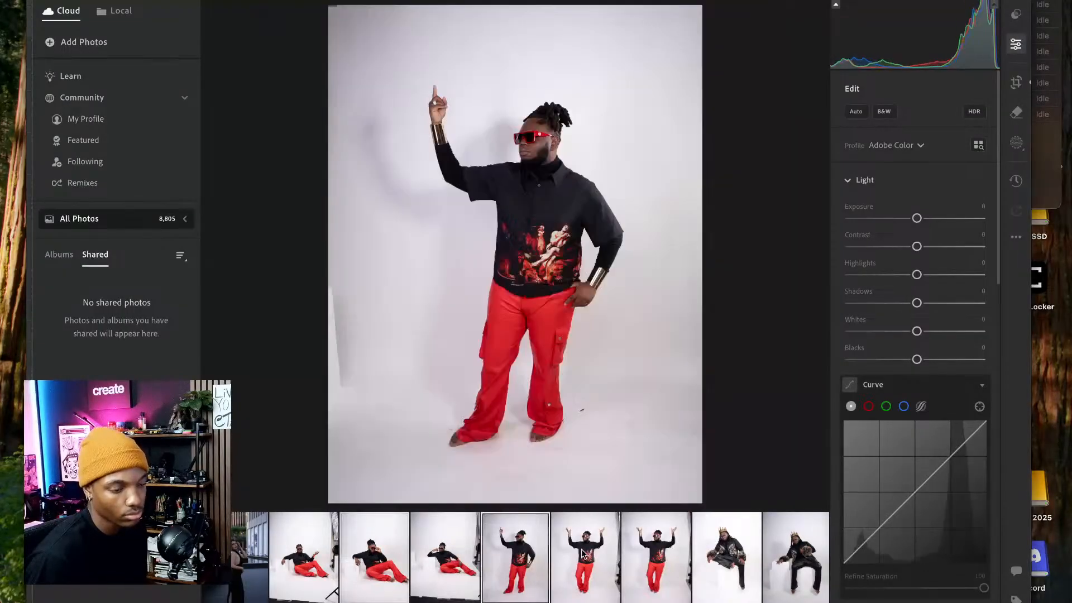
click(580, 547)
key(z)
key(z)
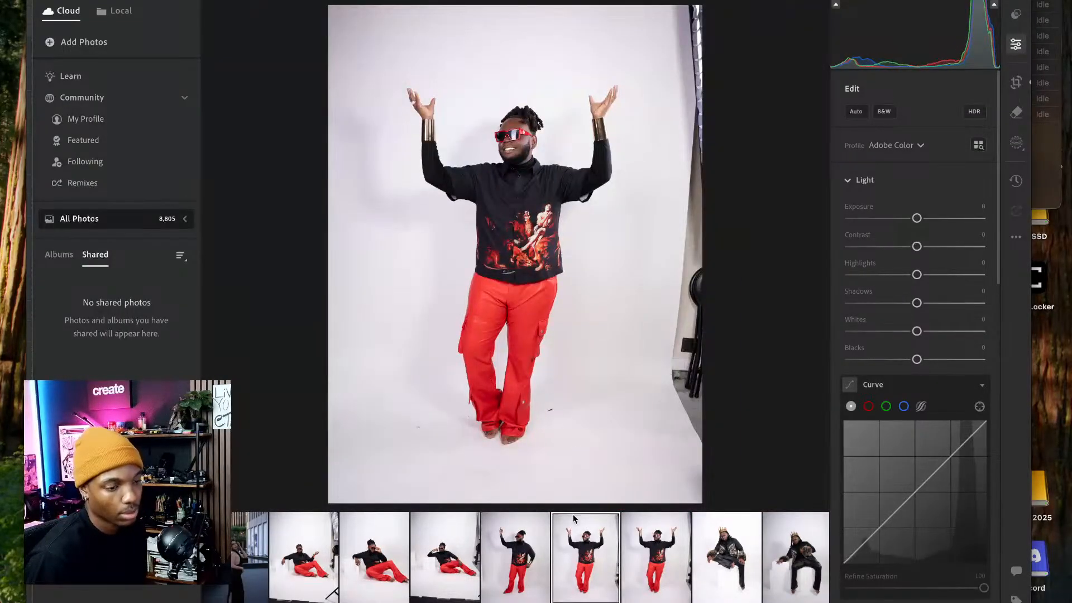
click(629, 564)
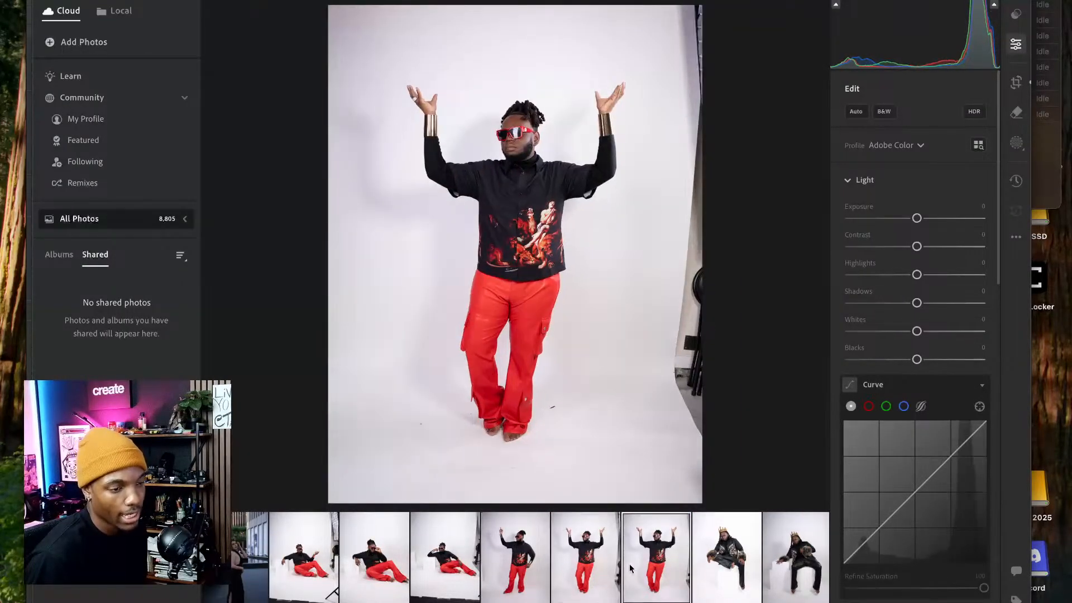
click(511, 544)
click(605, 541)
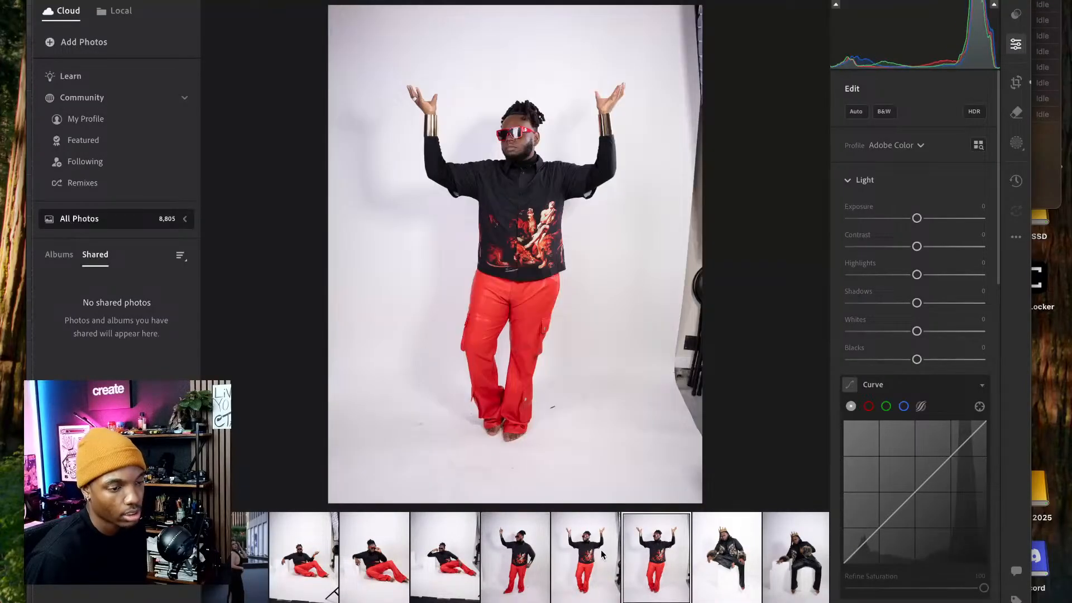
click(509, 132)
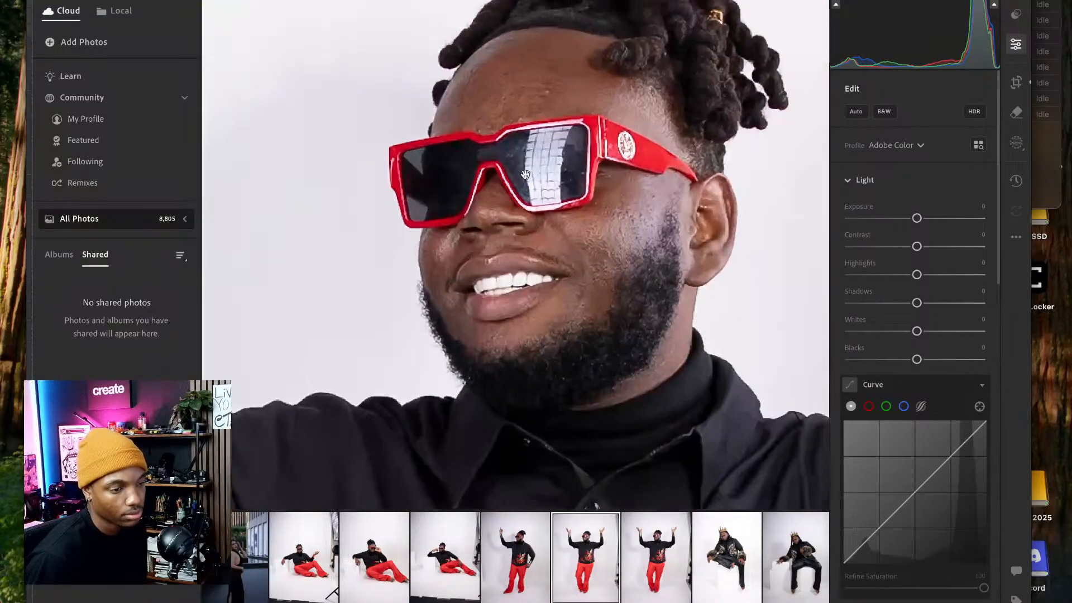
click(612, 352)
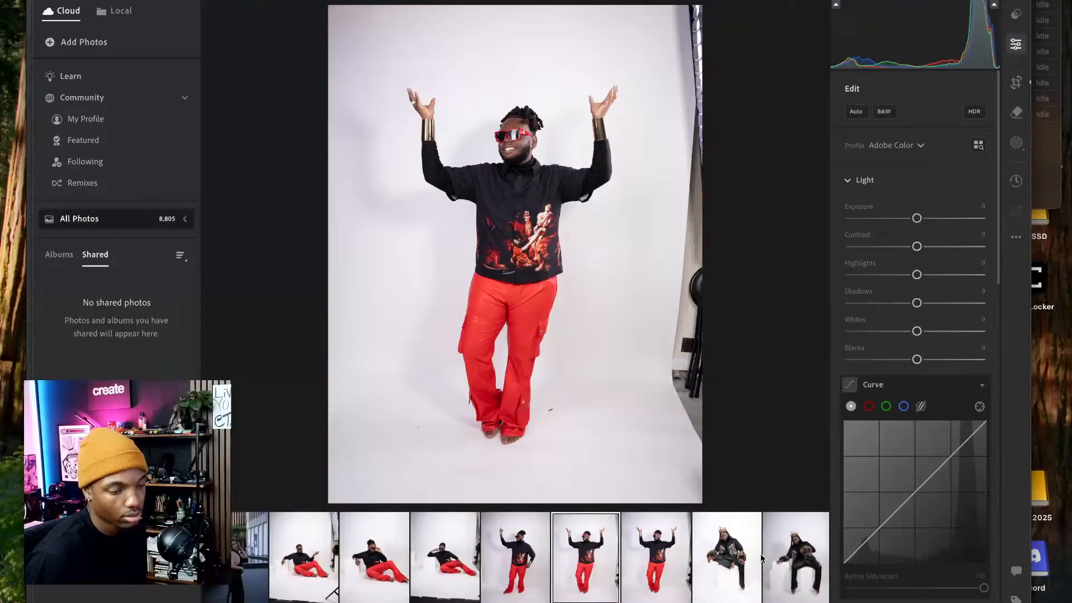
- Open the already edited portrait of the seated man with the crown and one leg crossed
click(792, 554)
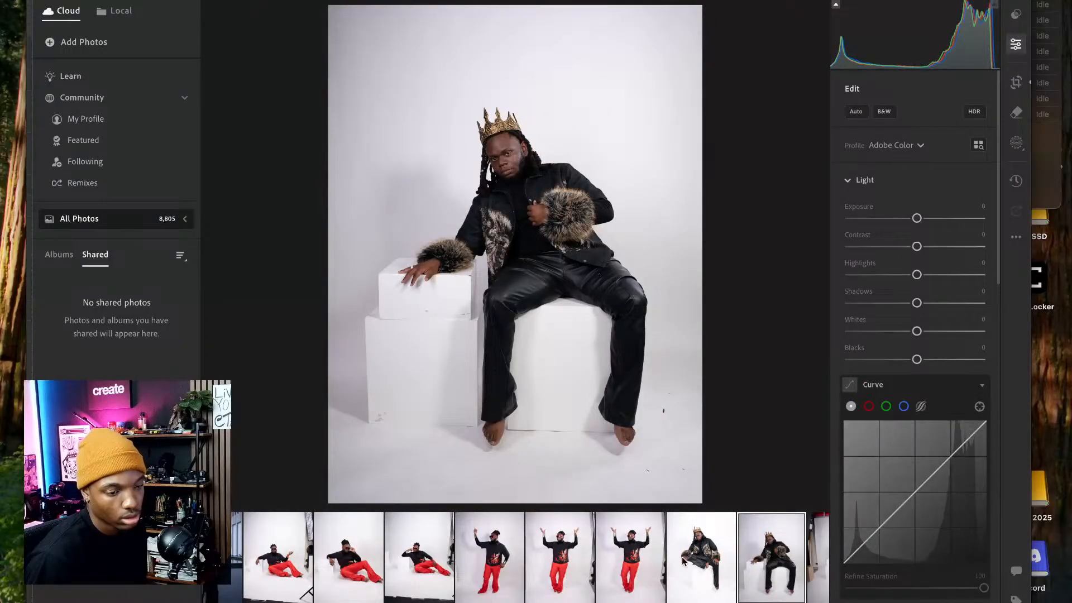
key(Left)
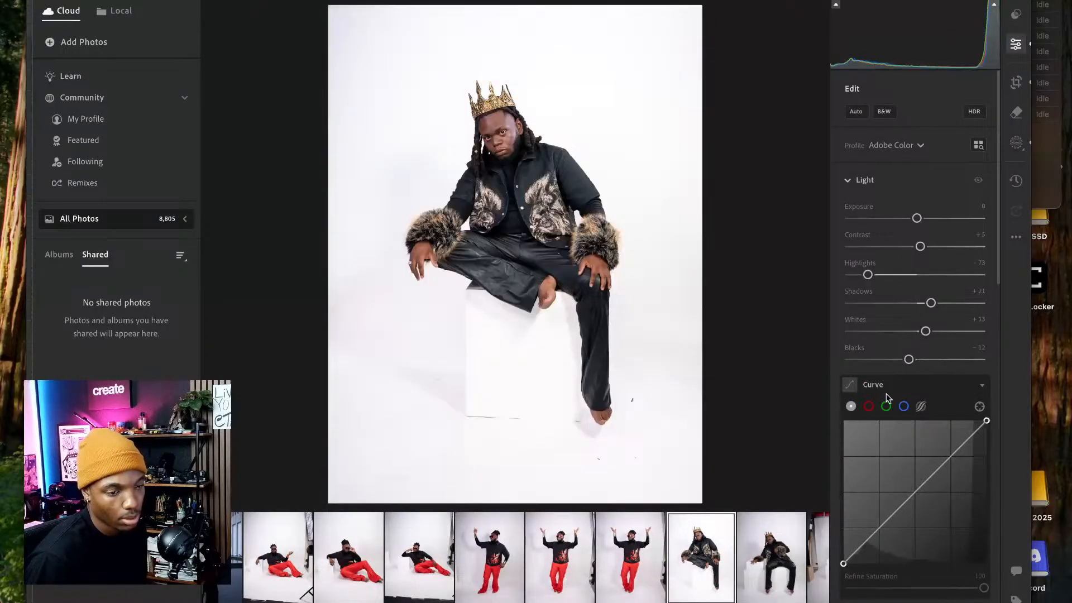
click(1016, 237)
key(Escape)
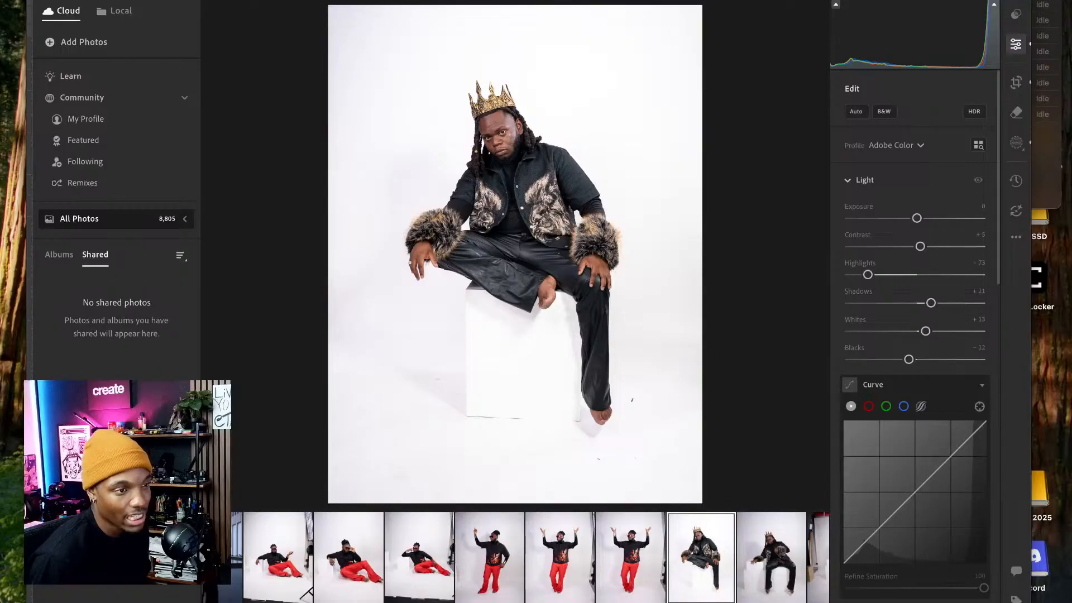
- Preview the fire-themed reference image IMG_6537.jpeg beside the crowned portrait, study its lettering and flames, and close it
key(space)
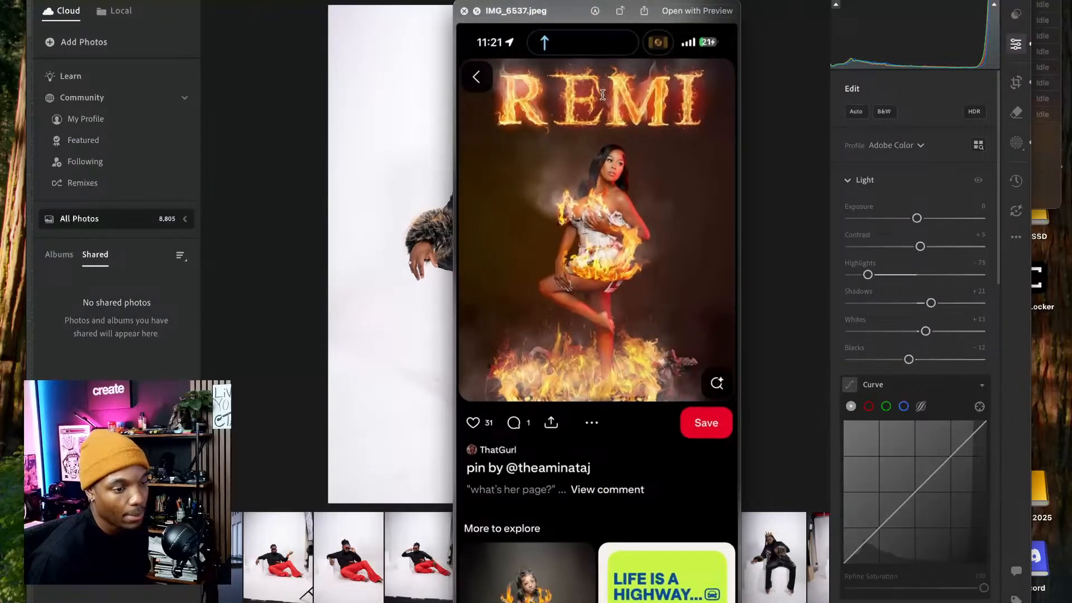
key(space)
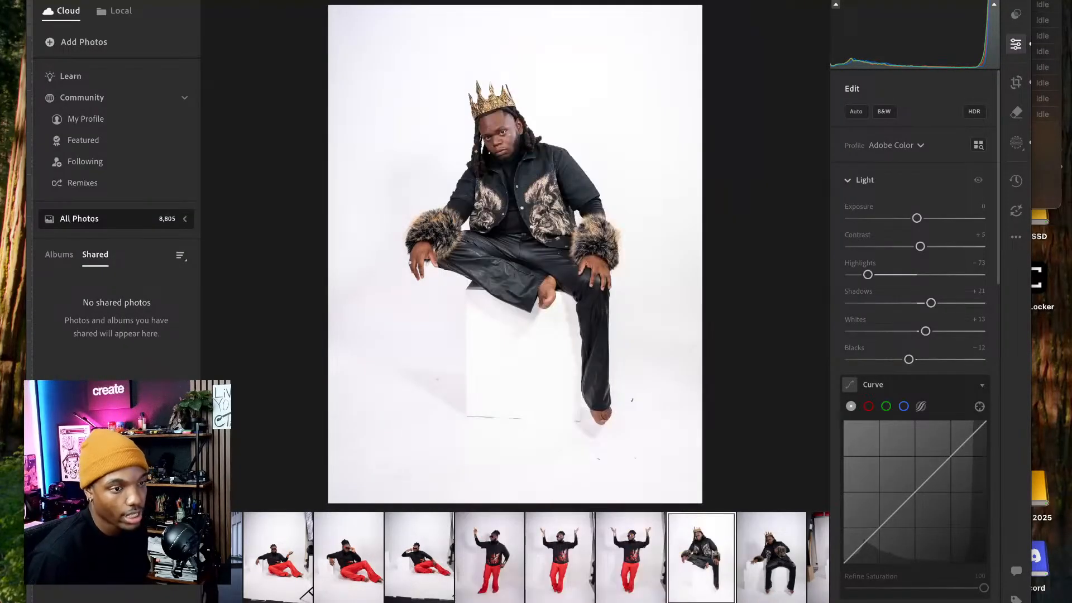
key(space)
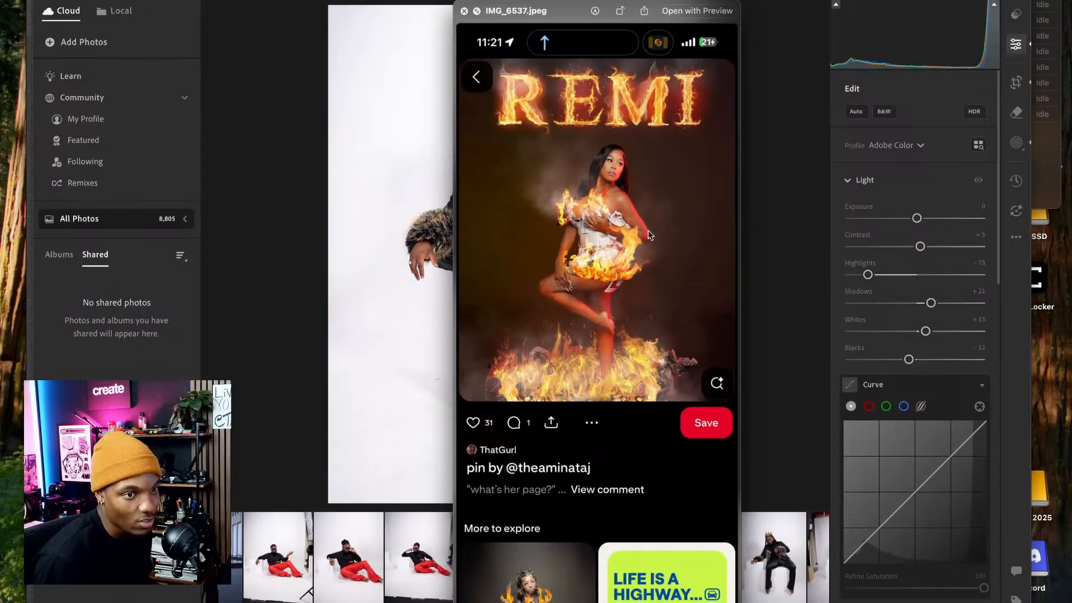
drag(577, 8, 590, 0)
key(space)
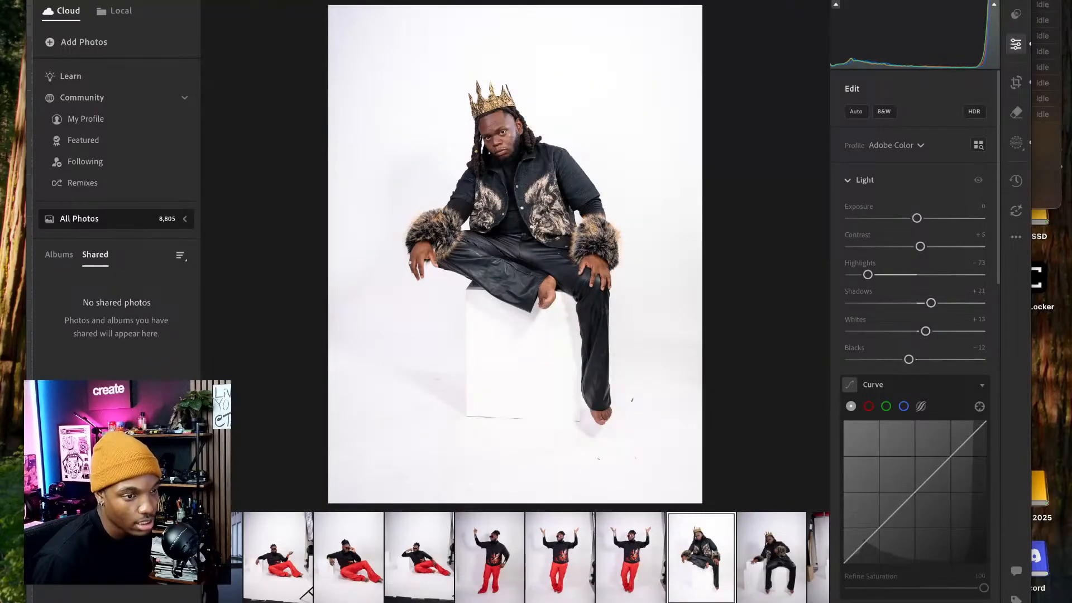
key(space)
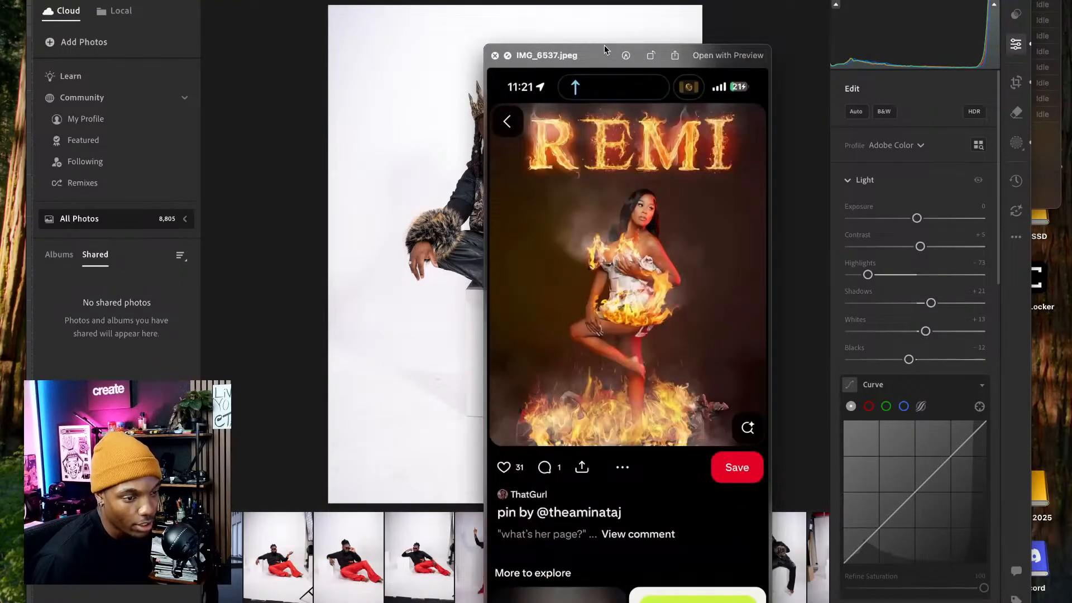
drag(604, 45, 729, 0)
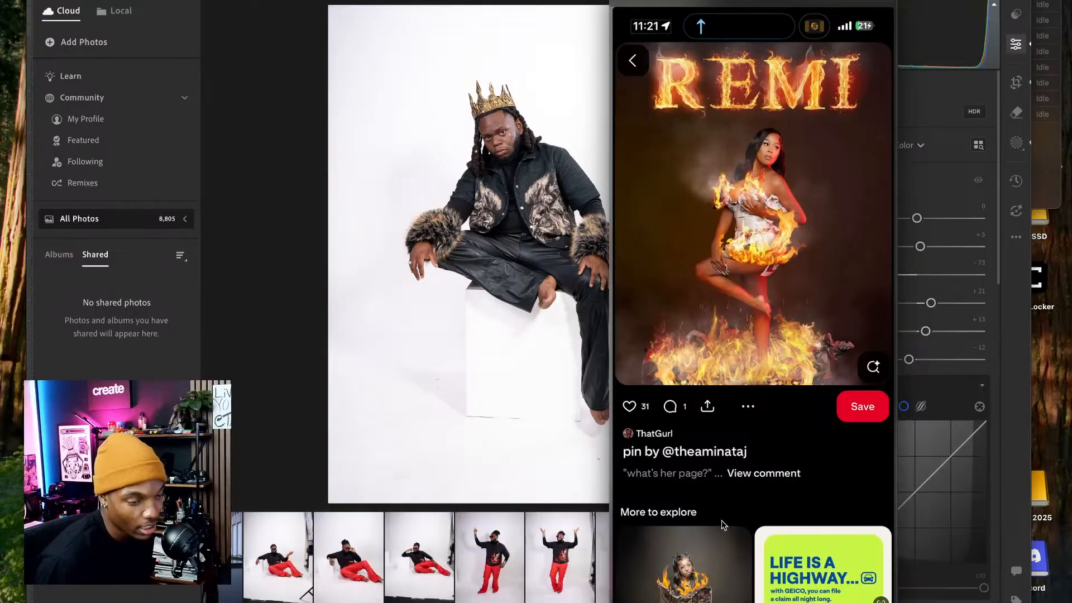
click(622, 1)
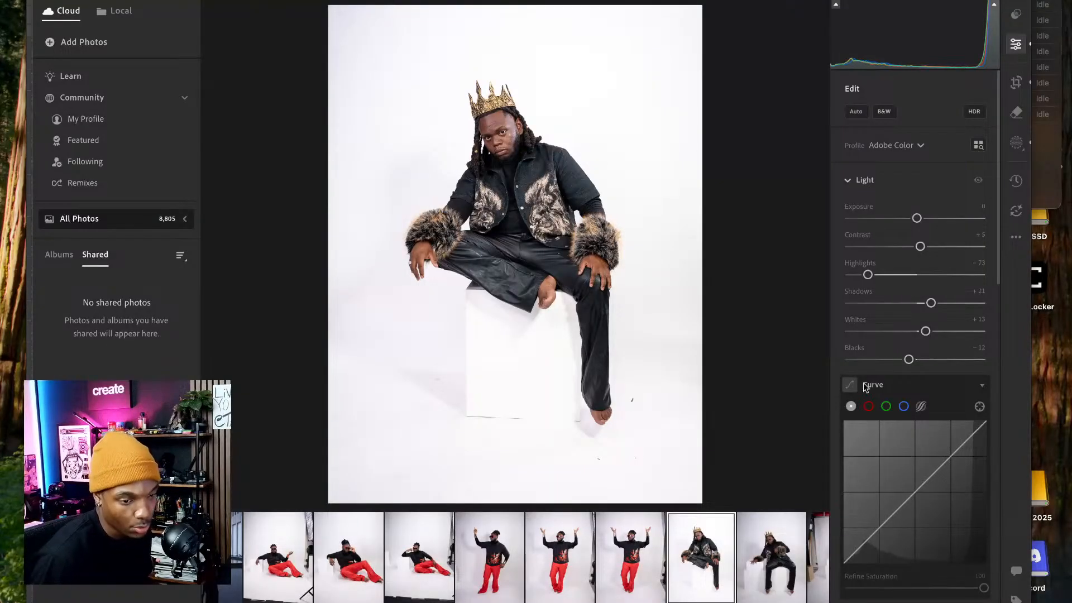
- Copy the crowned portrait's edit settings, including the Adobe Color profile, Light, Color, Effects and Detail
click(1016, 237)
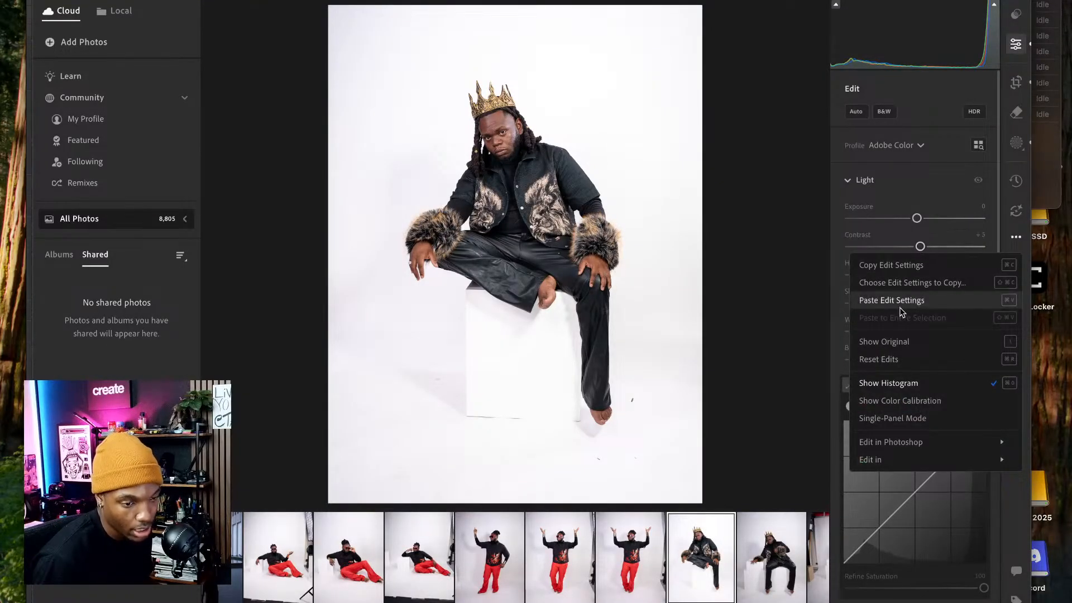
click(902, 283)
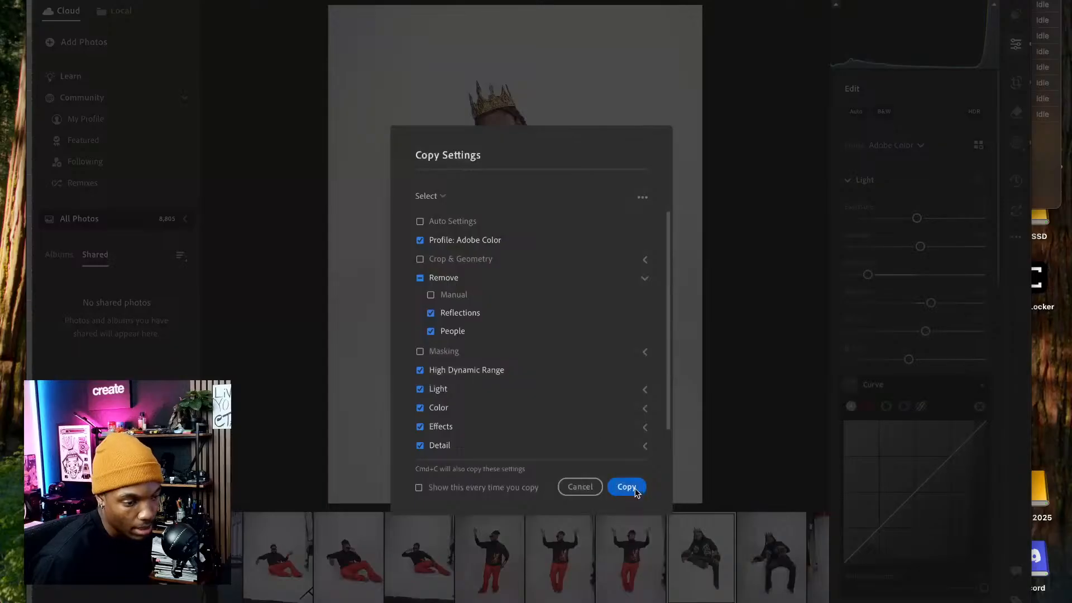
click(420, 351)
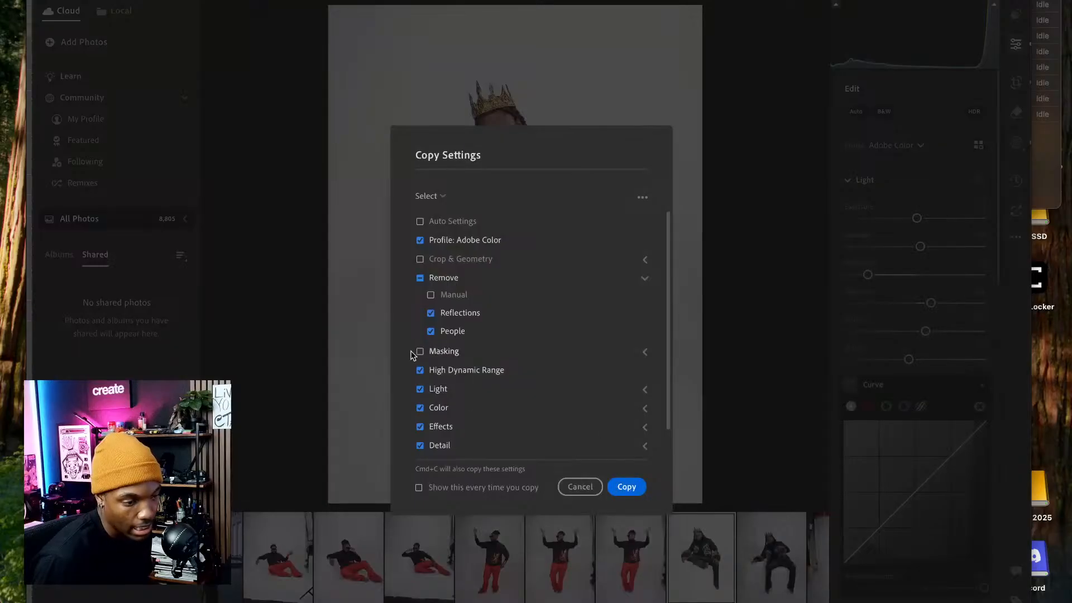
click(628, 486)
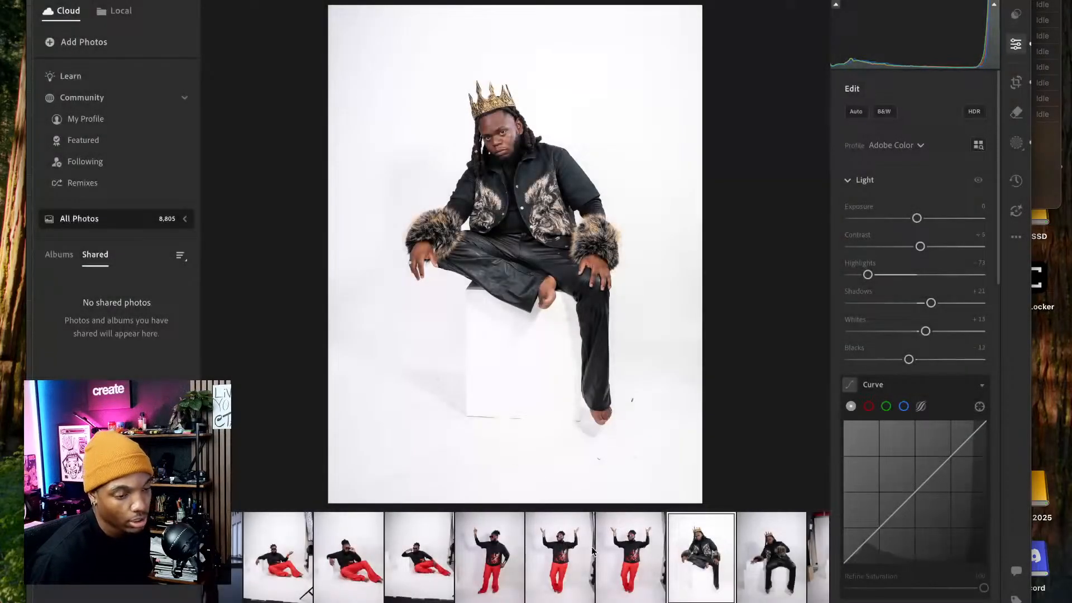
- Paste the copied edit settings onto the smiling arms-raised shot and check the waist area up close
click(627, 546)
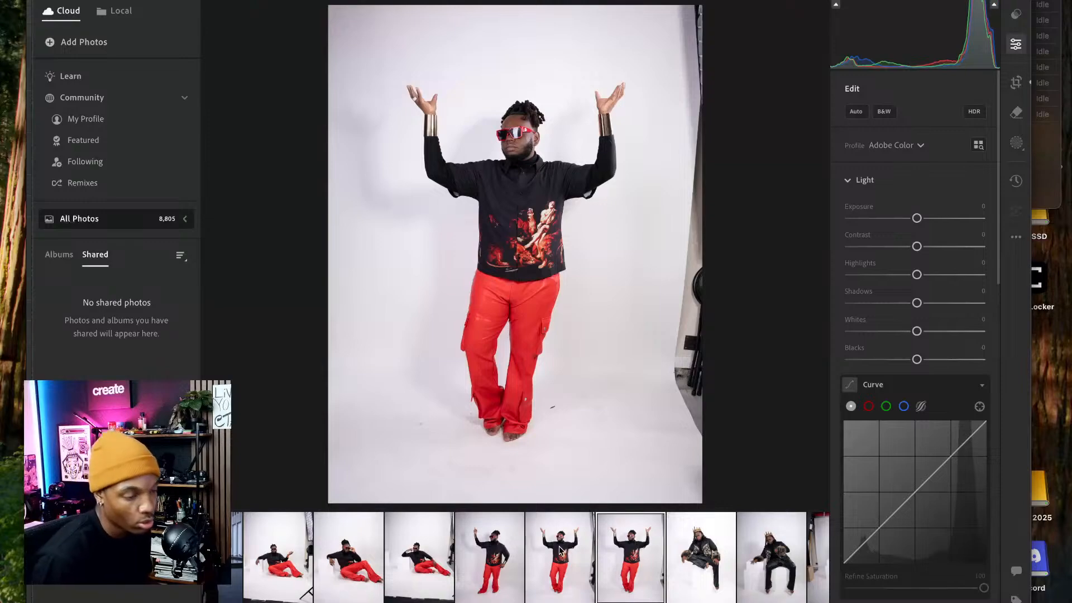
click(559, 546)
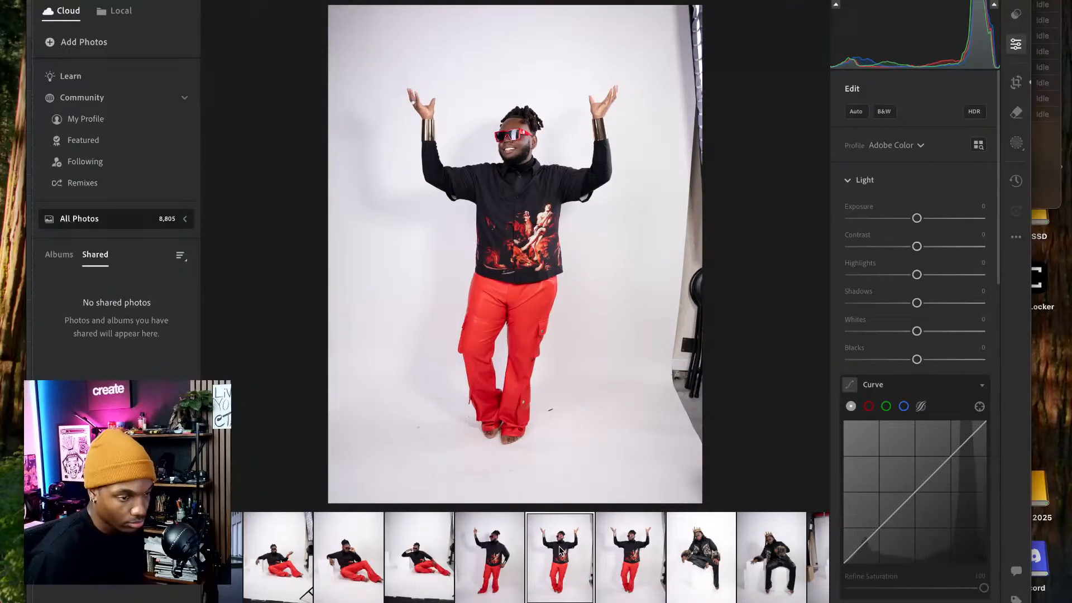
key(super+v)
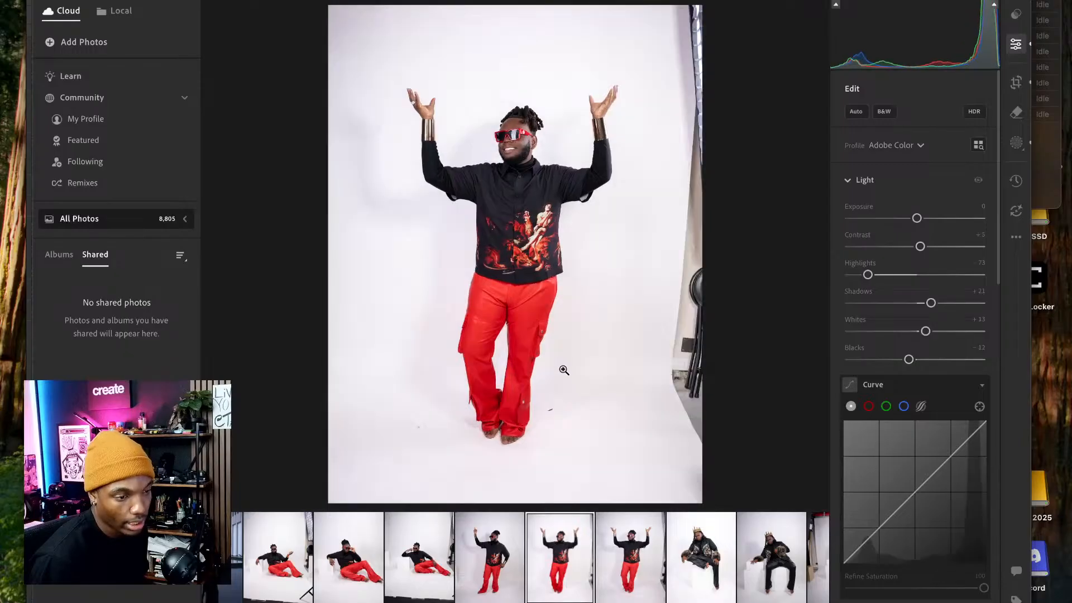
click(497, 274)
drag(435, 244, 679, 201)
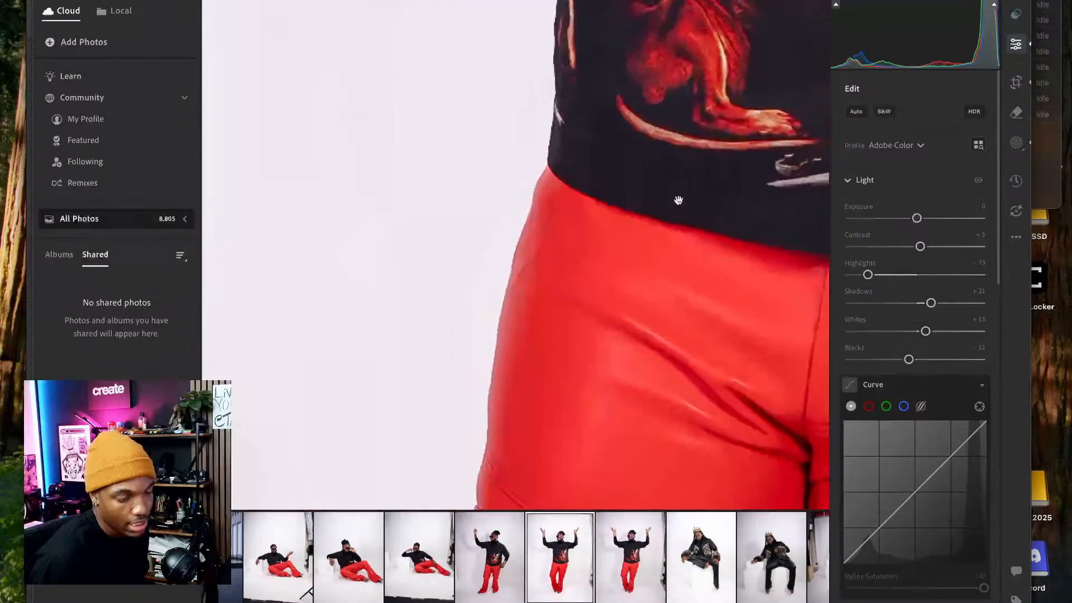
click(679, 200)
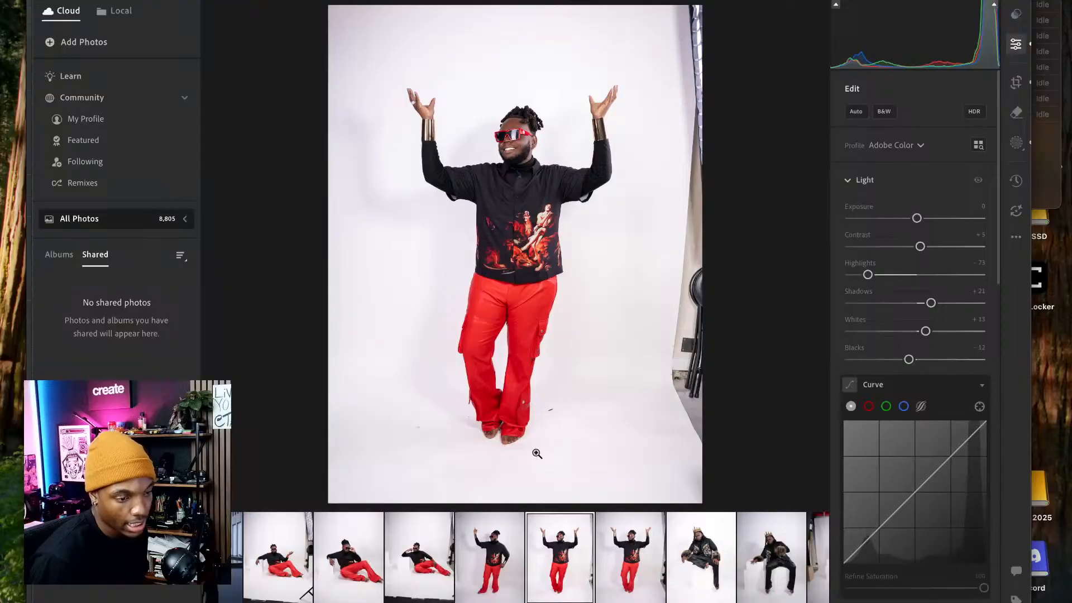
- Send the edited arms-raised photo from Lightroom to Photoshop for editing
right_click(505, 243)
mouse_move(552, 333)
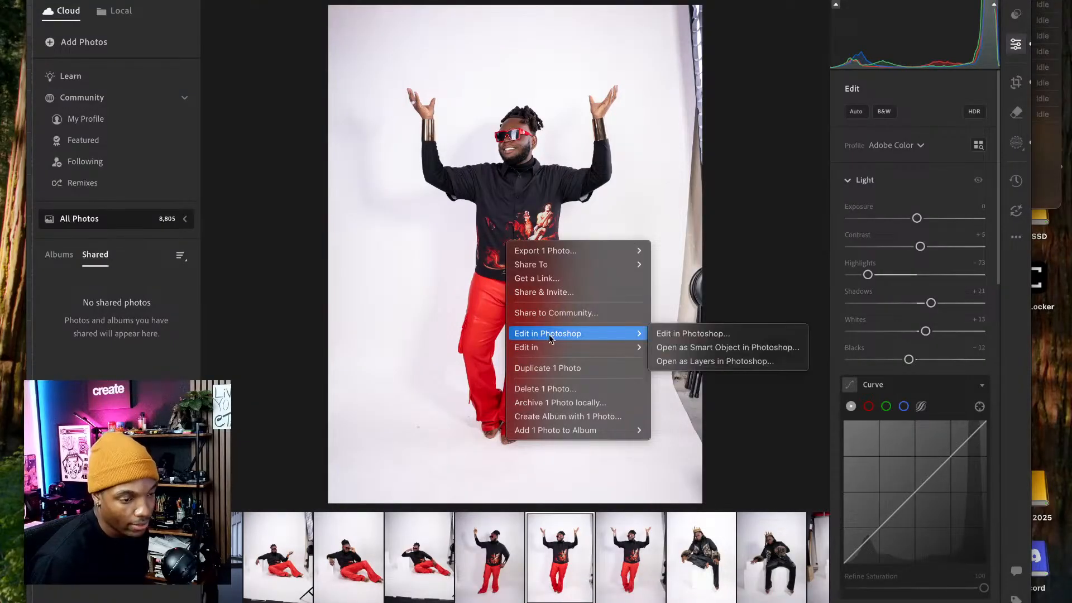
click(685, 334)
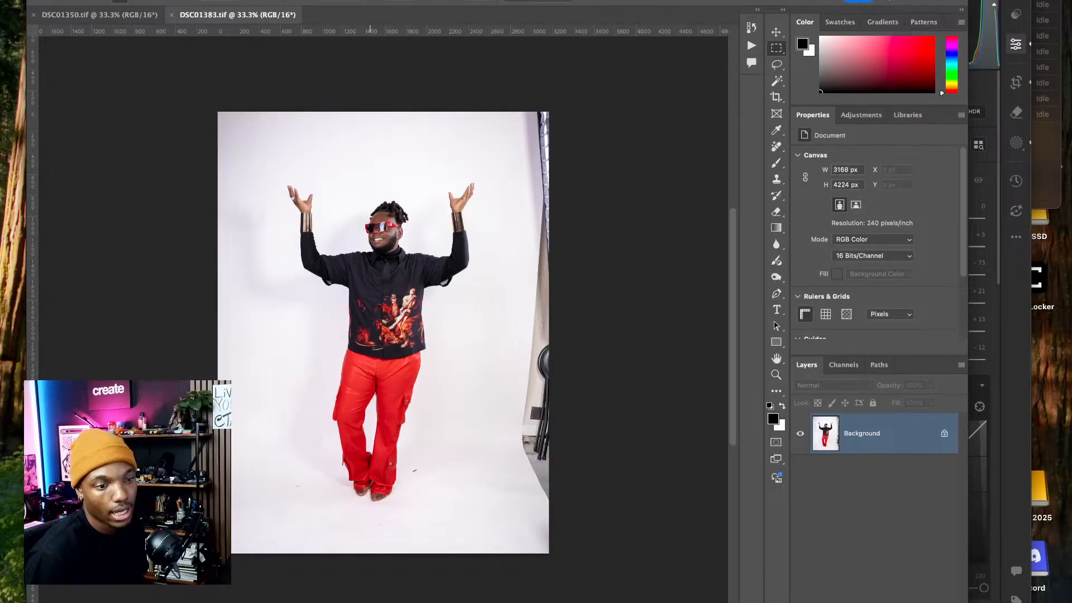
- Preview the fire-themed reference image with burning lettering beside the arms-raised photo and close the preview
key(super+Tab)
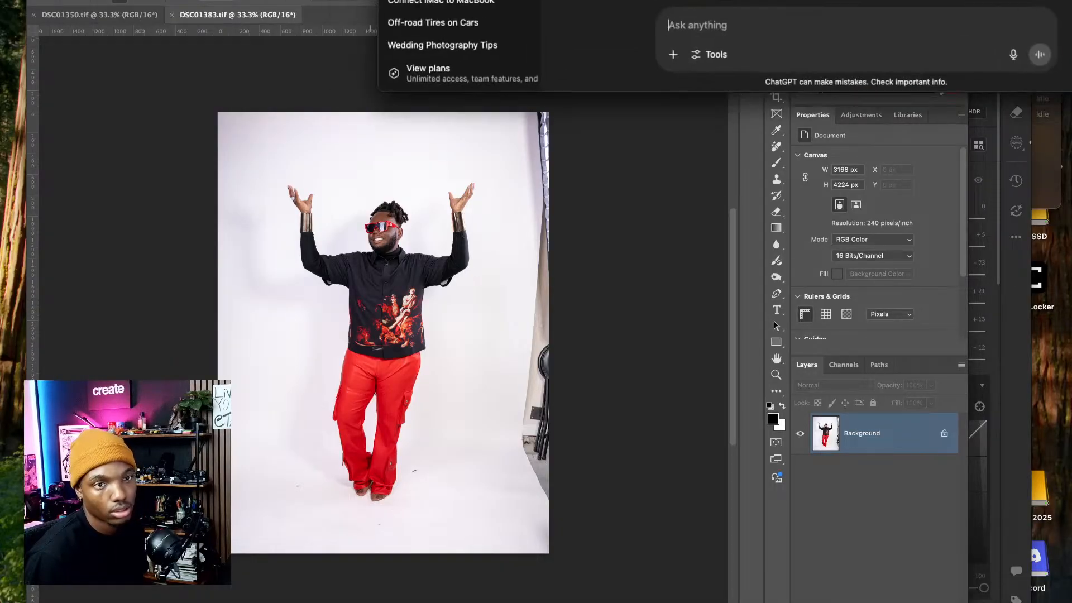
key(super+Tab)
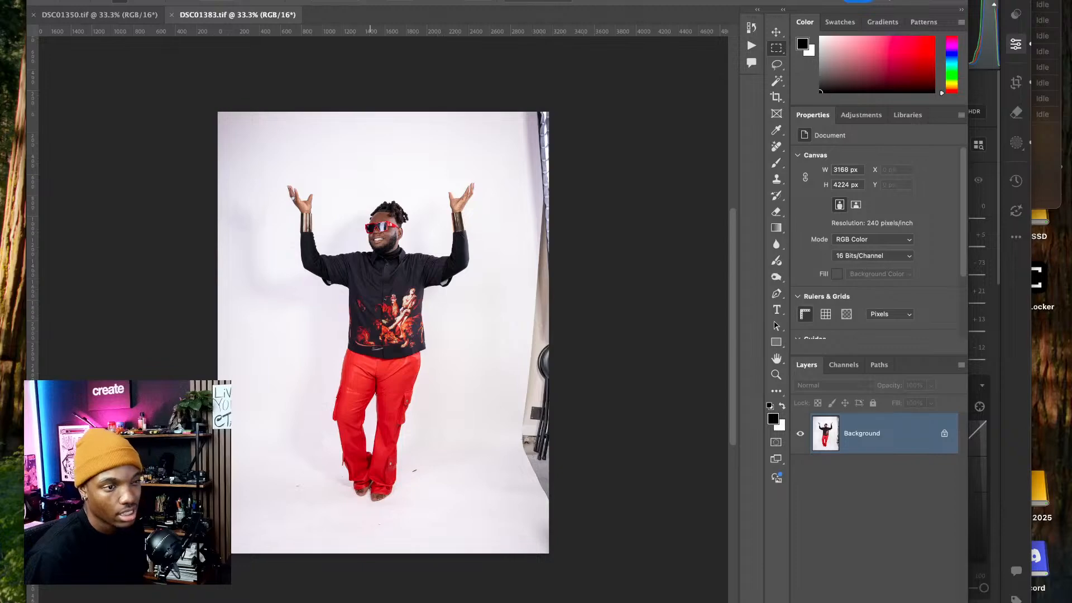
key(space)
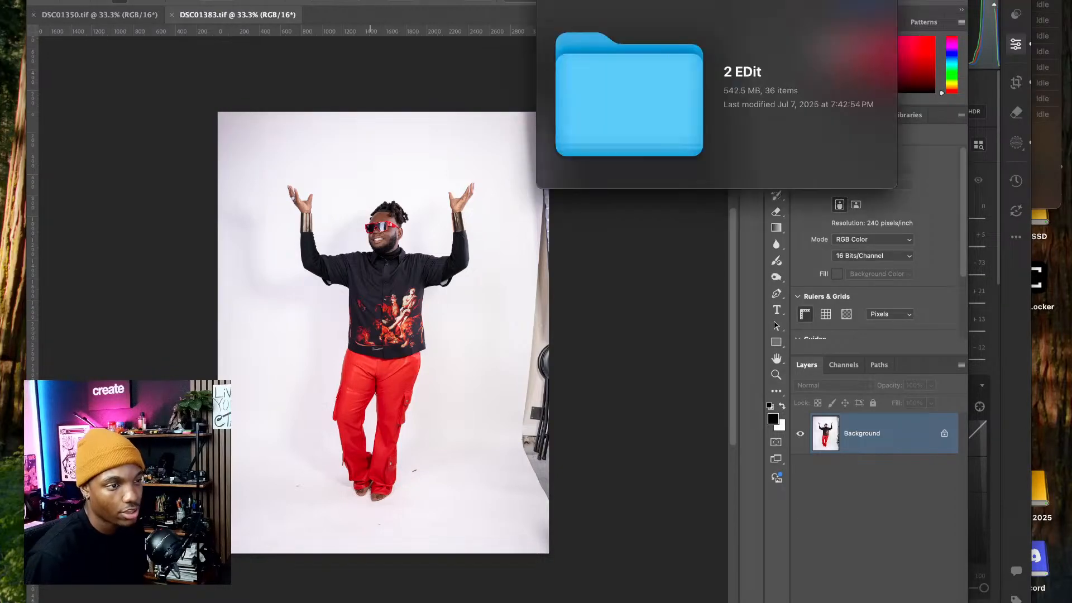
key(Down)
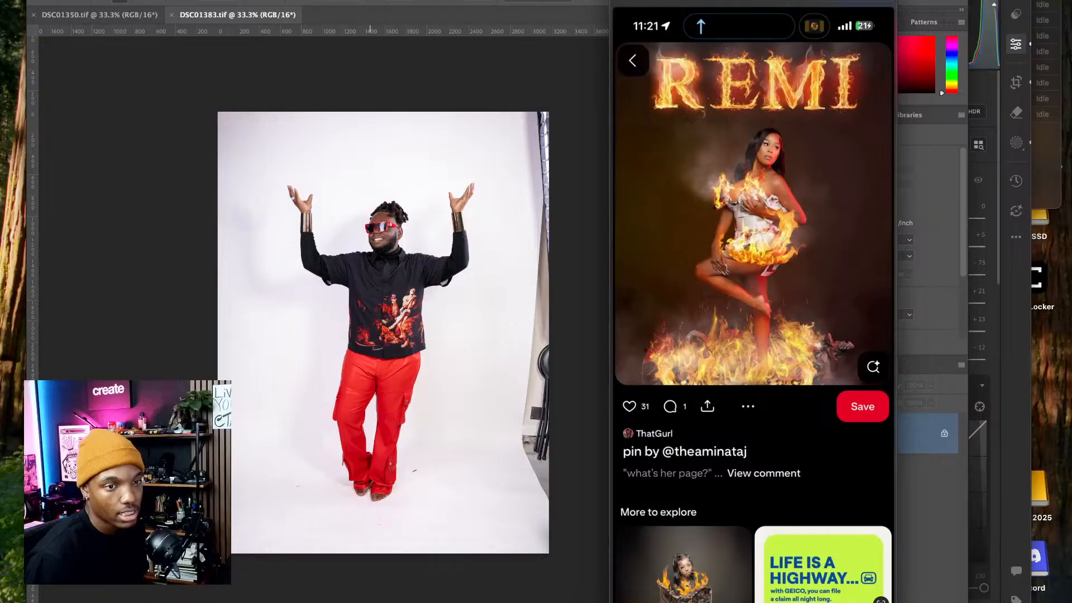
key(space)
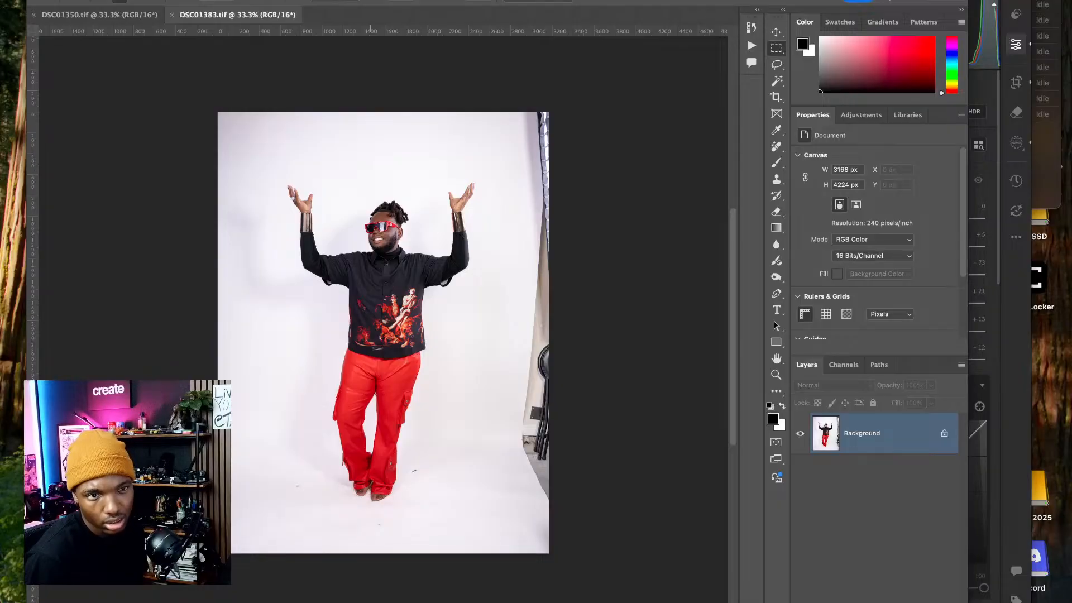
- Switch to ChatGPT and examine the fire floor and background prompt with its generated images, including the person-free version, and return to Photoshop
drag(921, 0, 909, 0)
scroll(430, 428, up, 5)
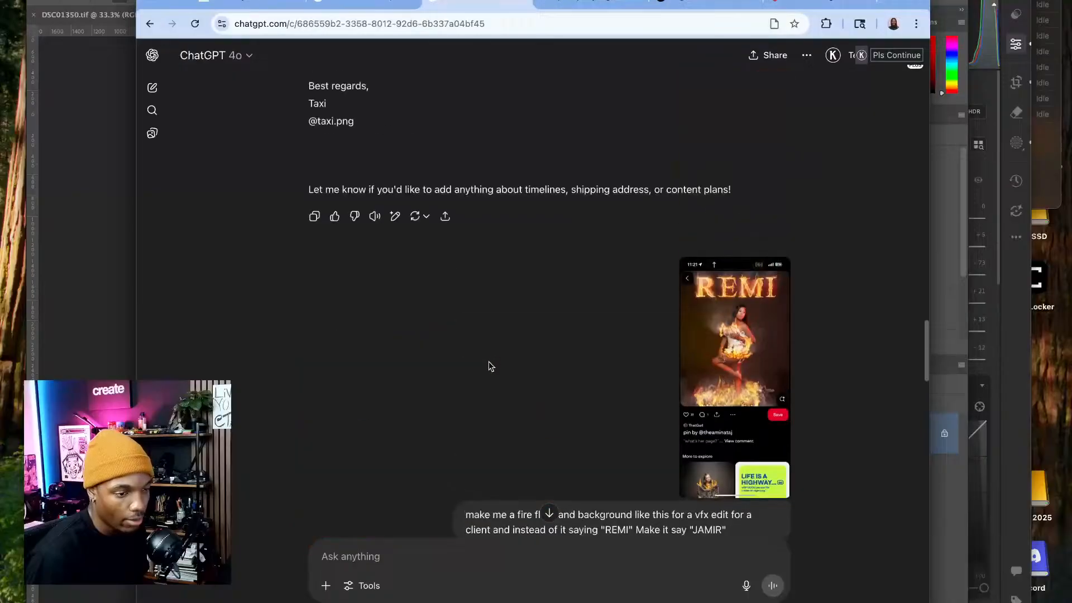
scroll(640, 347, down, 2)
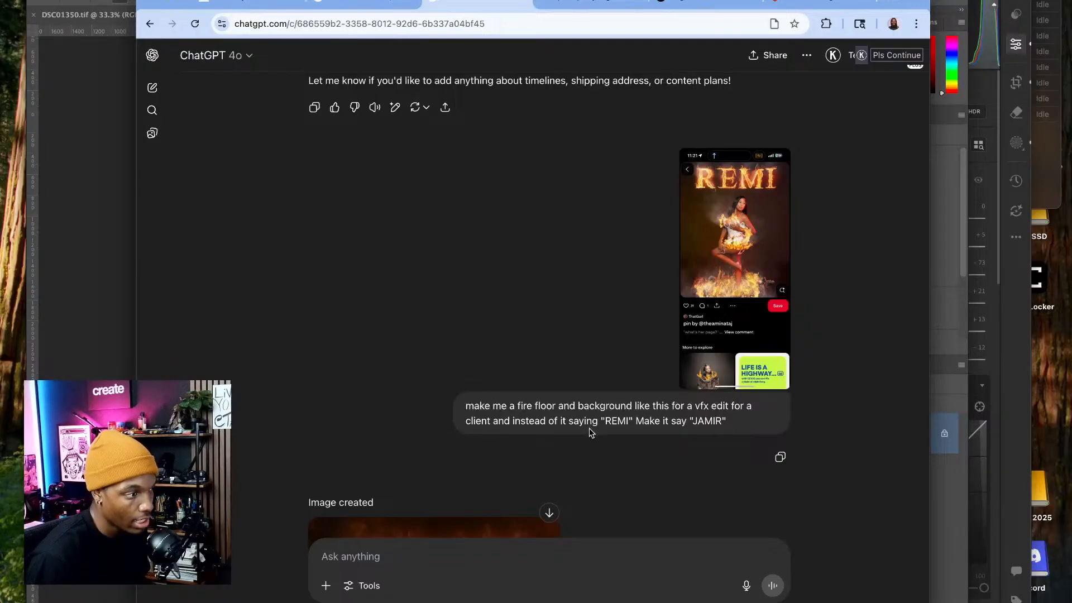
scroll(620, 444, down, 8)
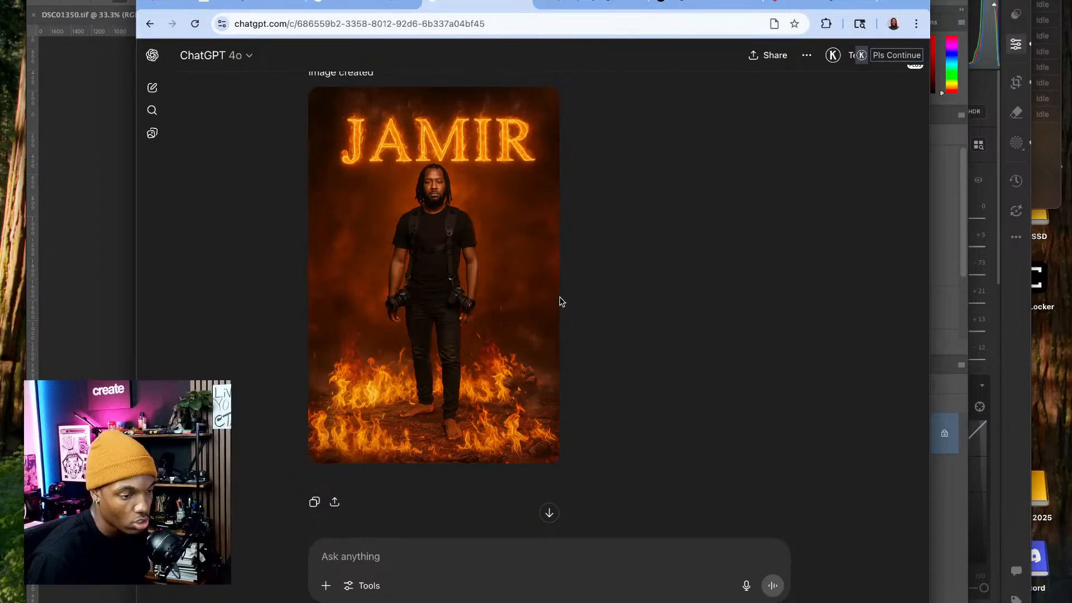
scroll(581, 301, up, 2)
scroll(503, 341, down, 5)
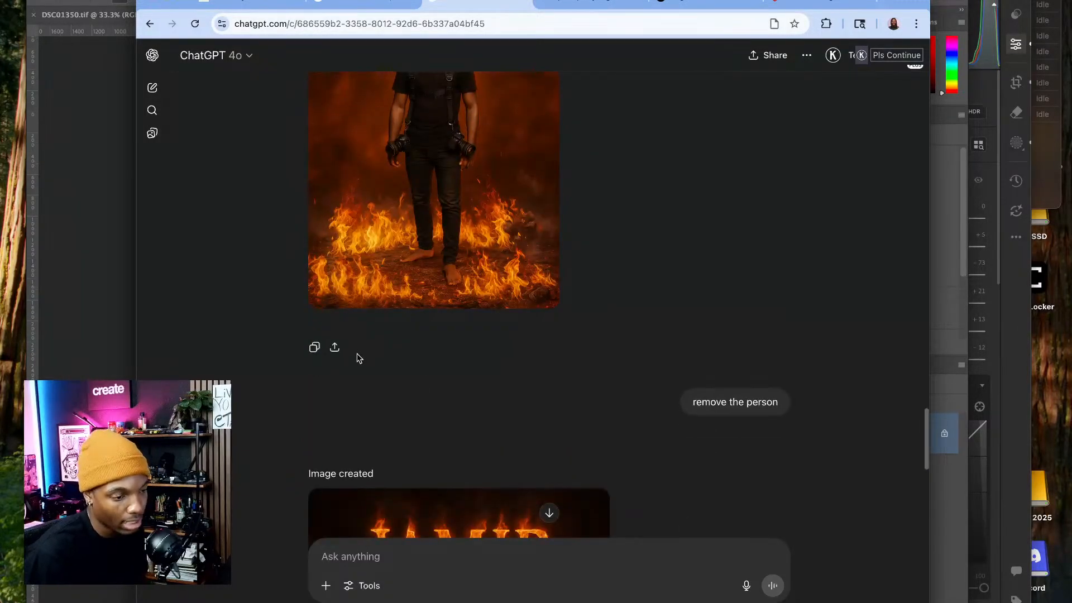
scroll(441, 380, down, 8)
scroll(463, 318, up, 5)
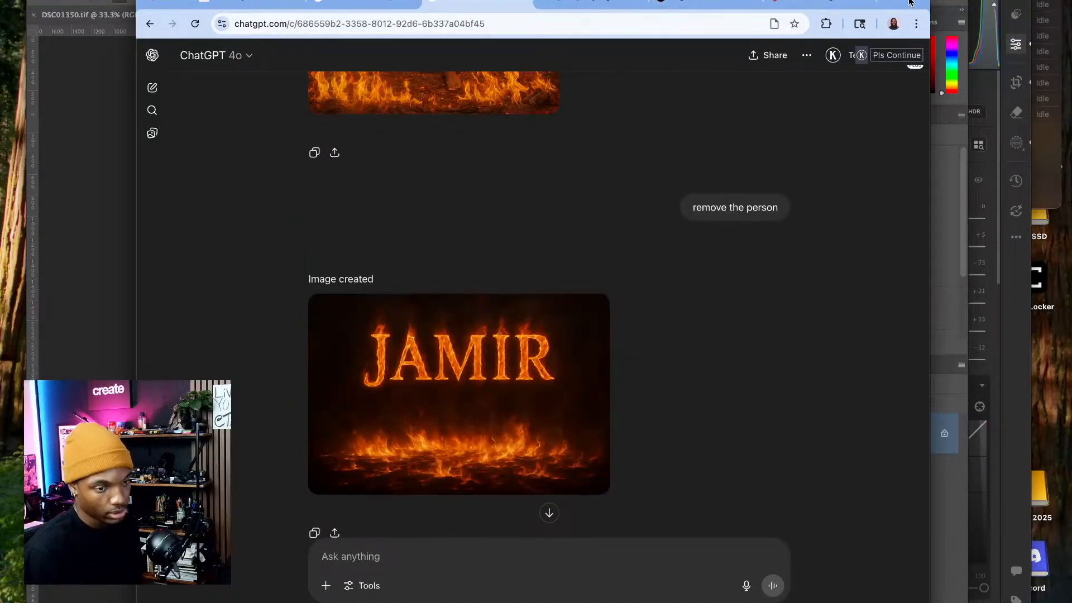
drag(910, 2, 1066, 0)
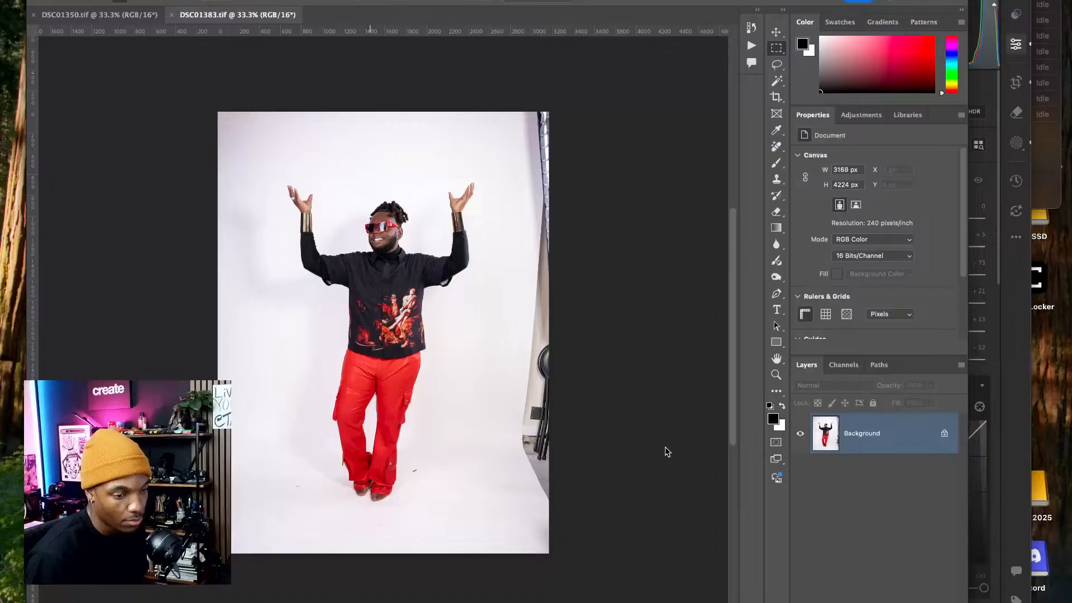
- Duplicate the Background layer twice to keep the original photo untouched beneath two copies
click(896, 437)
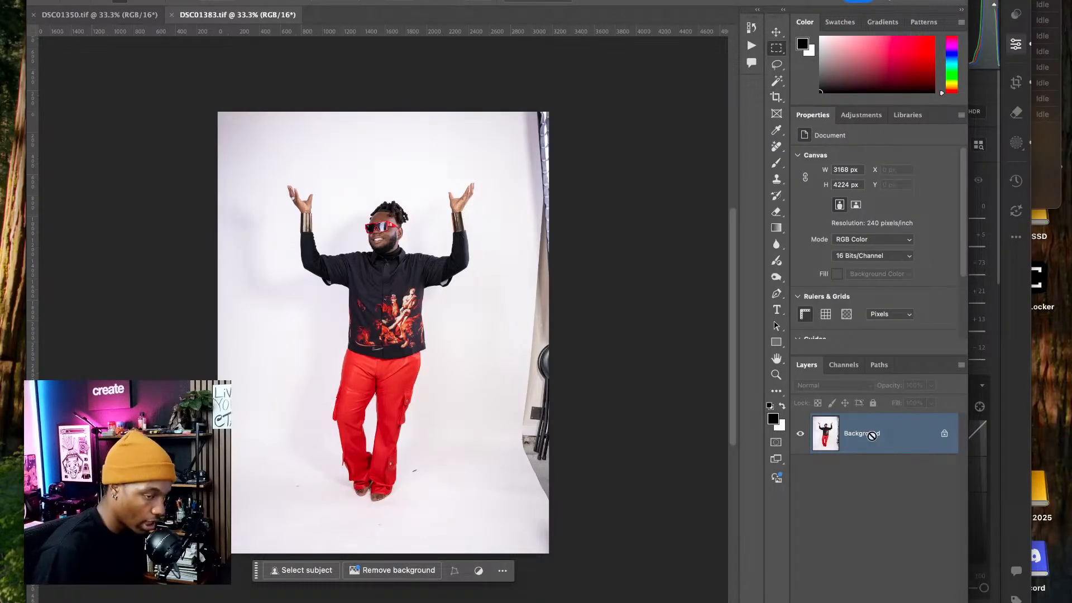
key(ctrl+j)
key(ctrl+j)
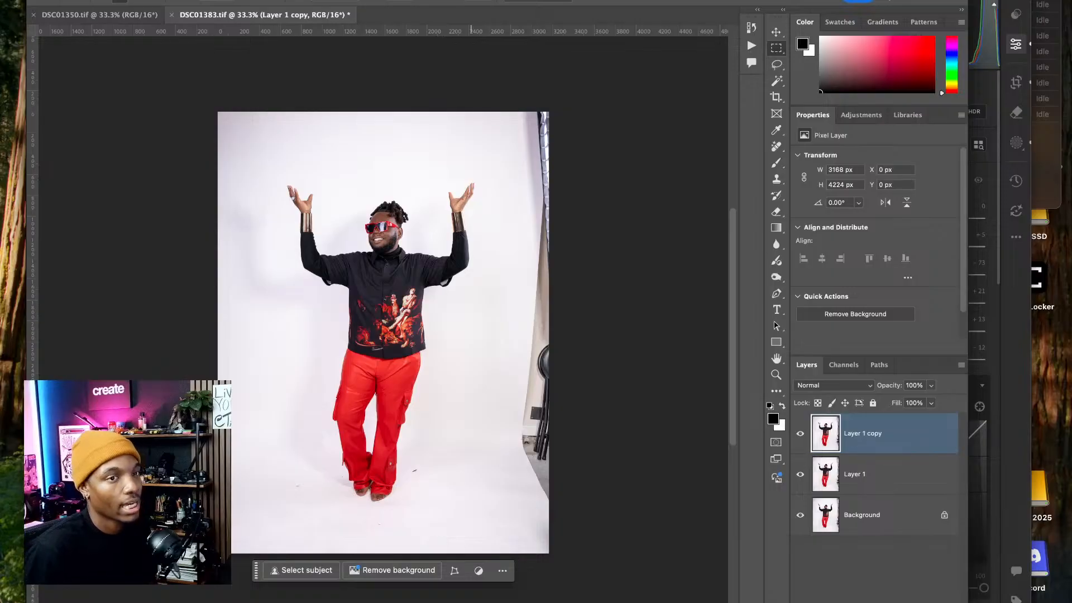
- Switch back to ChatGPT and compare the generated fire image containing the man with the version made by removing the person
key(super+Tab)
drag(502, 1, 402, 4)
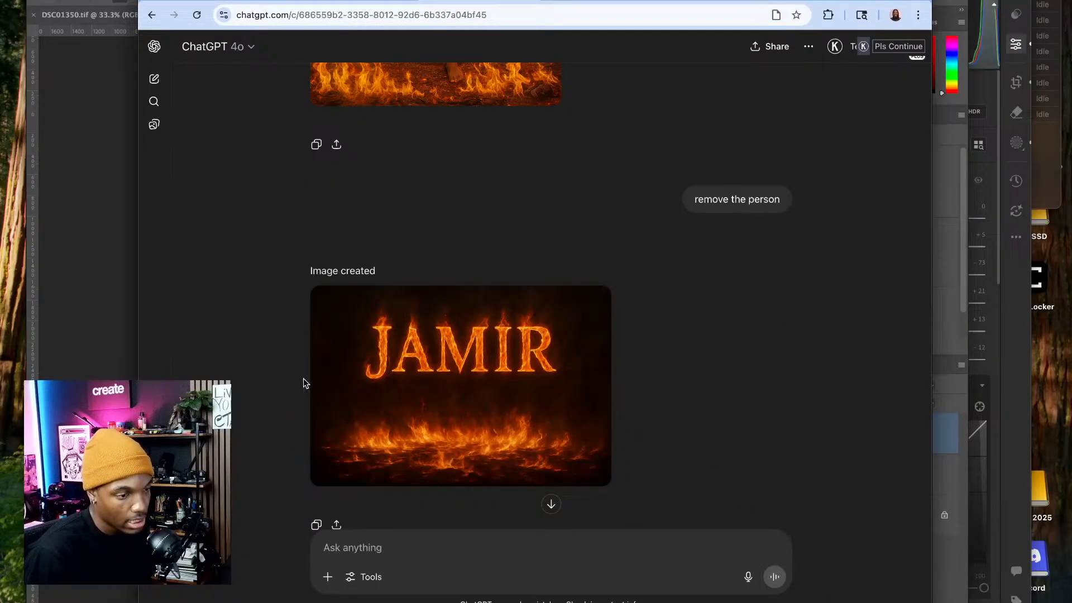
scroll(434, 356, up, 5)
scroll(414, 304, up, 2)
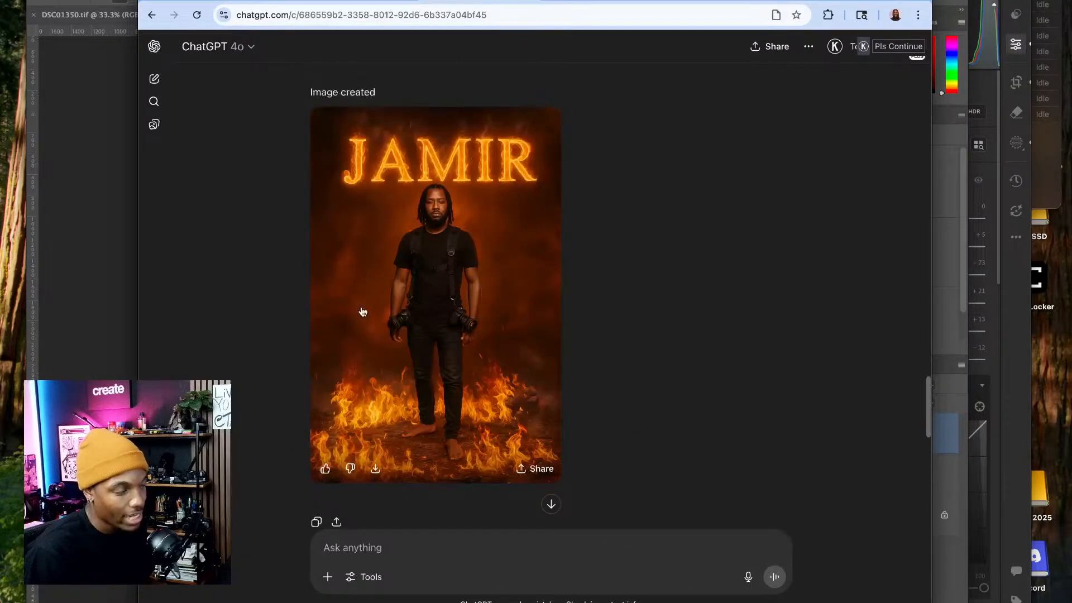
scroll(591, 410, down, 9)
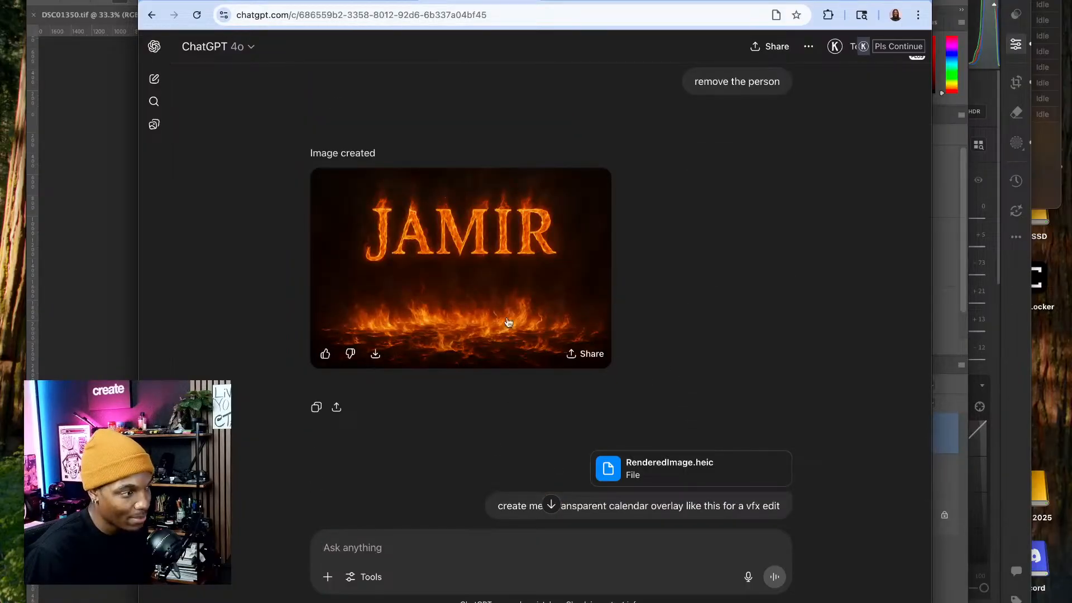
scroll(547, 279, up, 5)
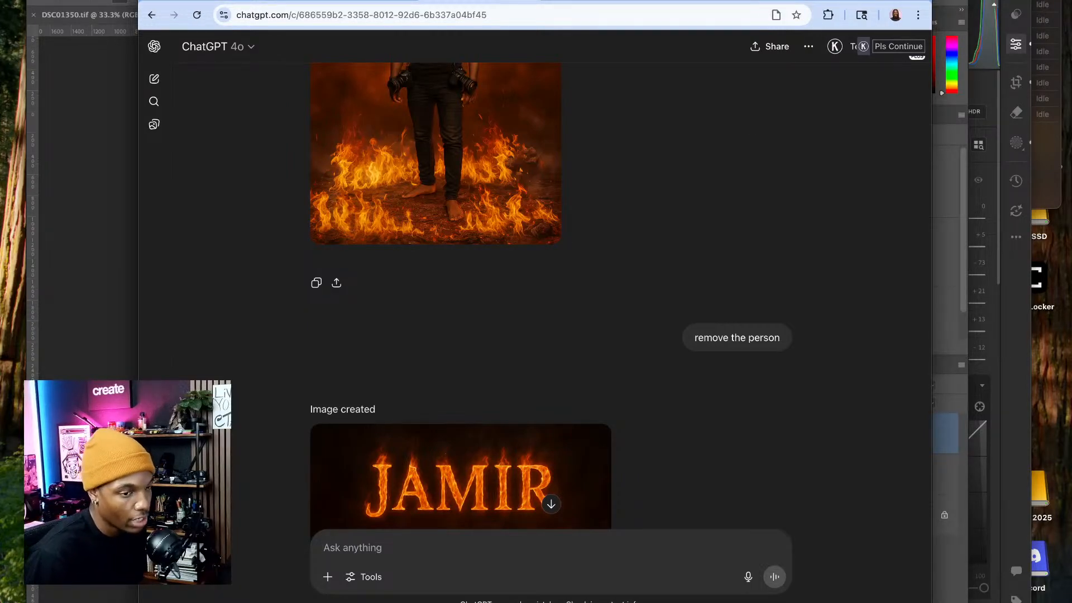
scroll(840, 209, up, 5)
scroll(654, 301, down, 7)
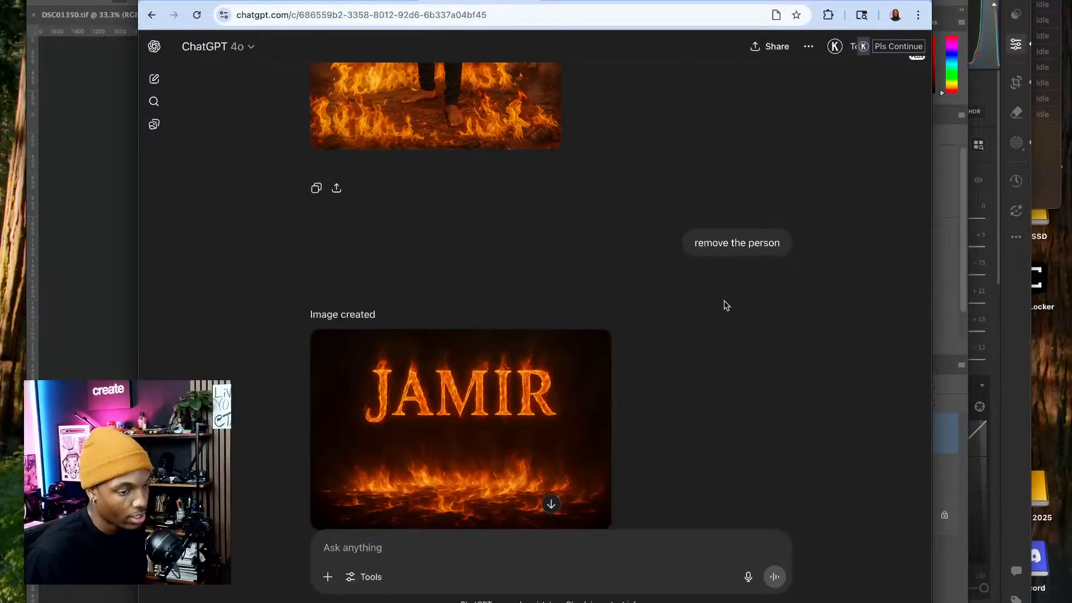
scroll(725, 305, up, 8)
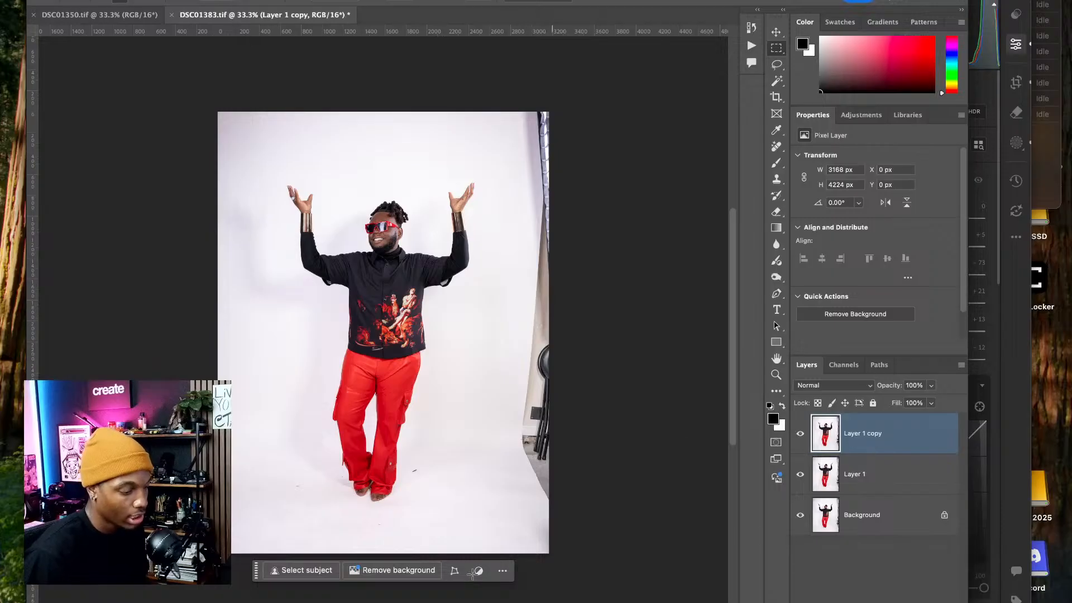
- Extend the canvas with the Crop tool at a 4:5 ratio, adding about 367 px above the photo and 252 px on each side
key(c)
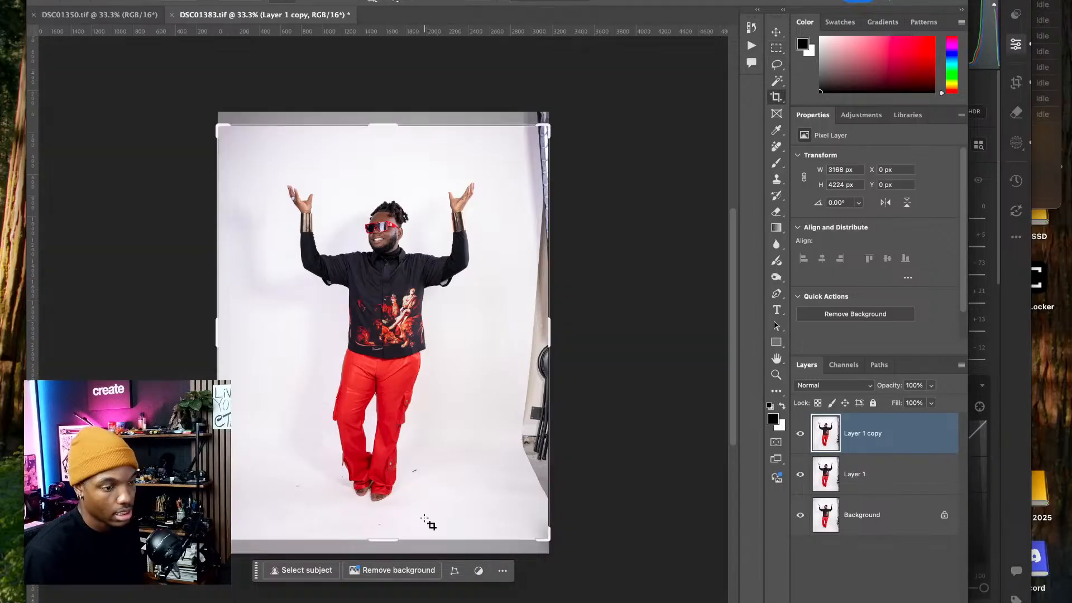
drag(378, 129, 383, 98)
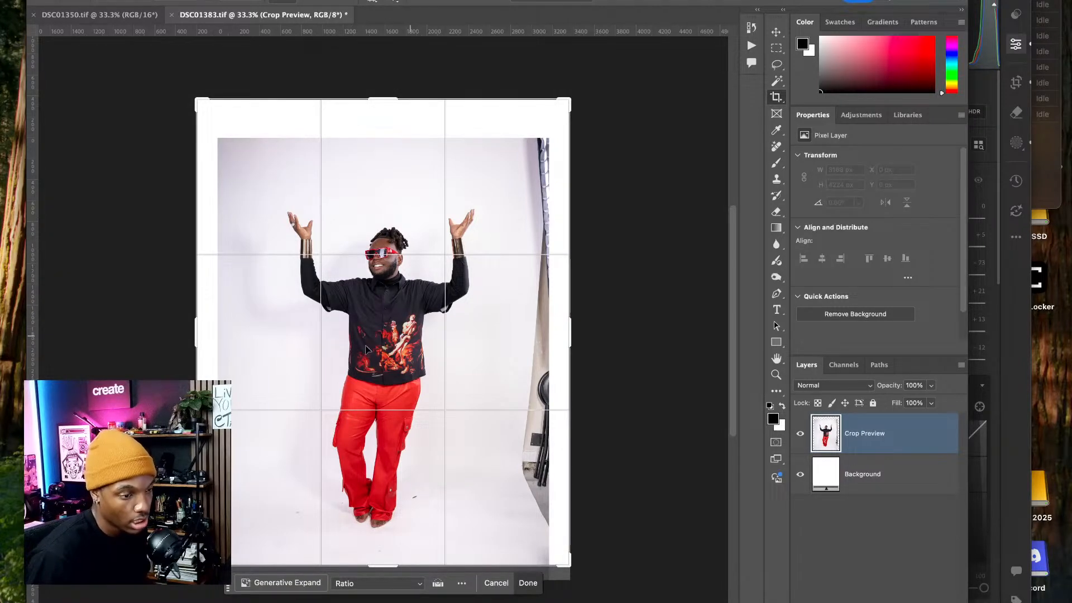
drag(381, 568, 383, 574)
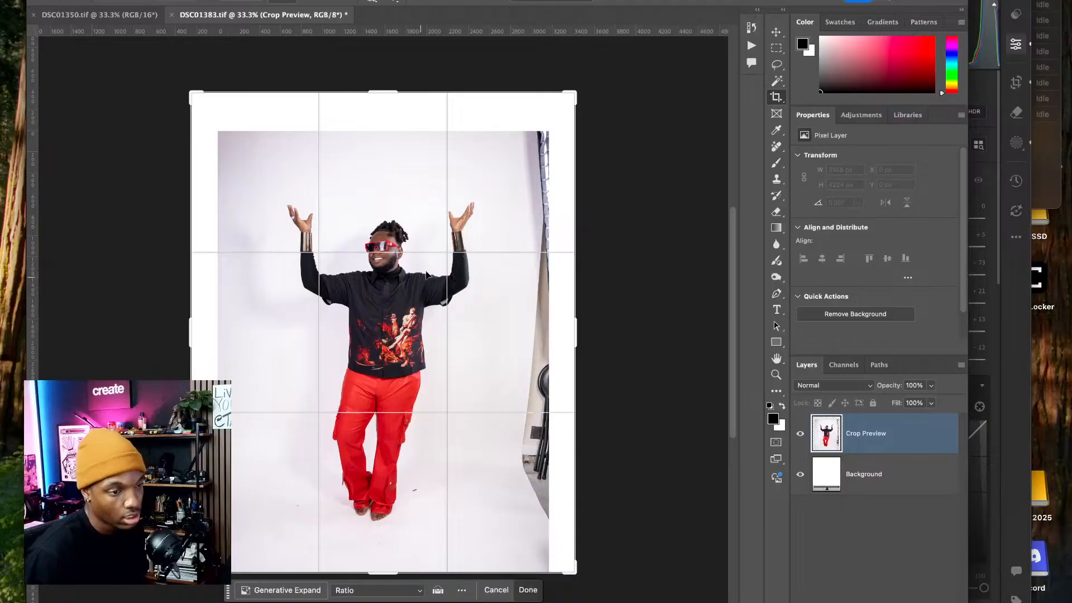
key(Return)
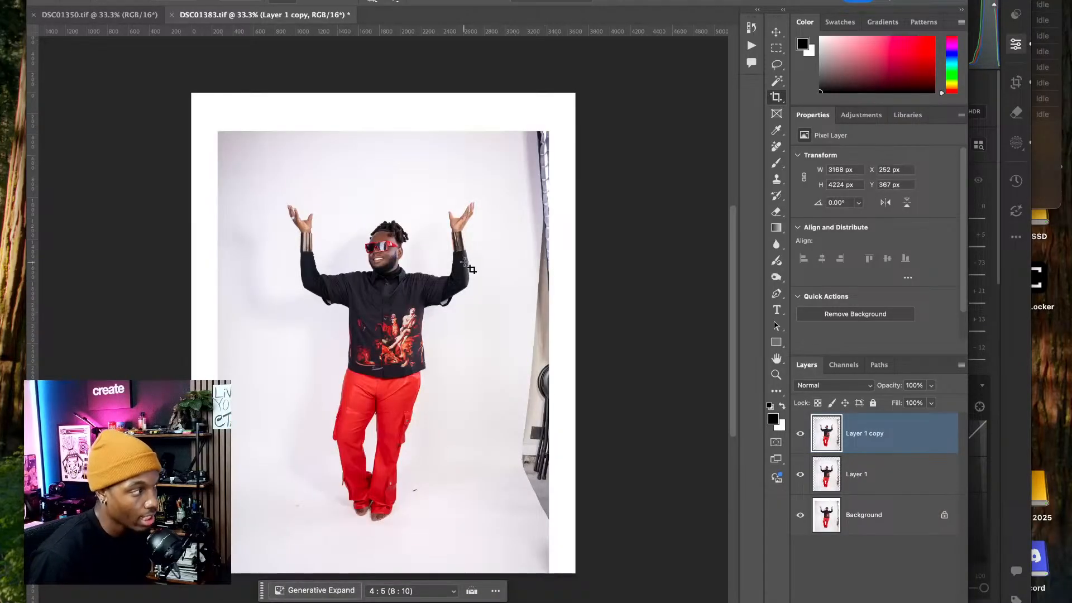
- Select the backdrop strip above the raised hands and stretch it upward to about 1112 px high to fill the canvas's blank upper margin
click(776, 48)
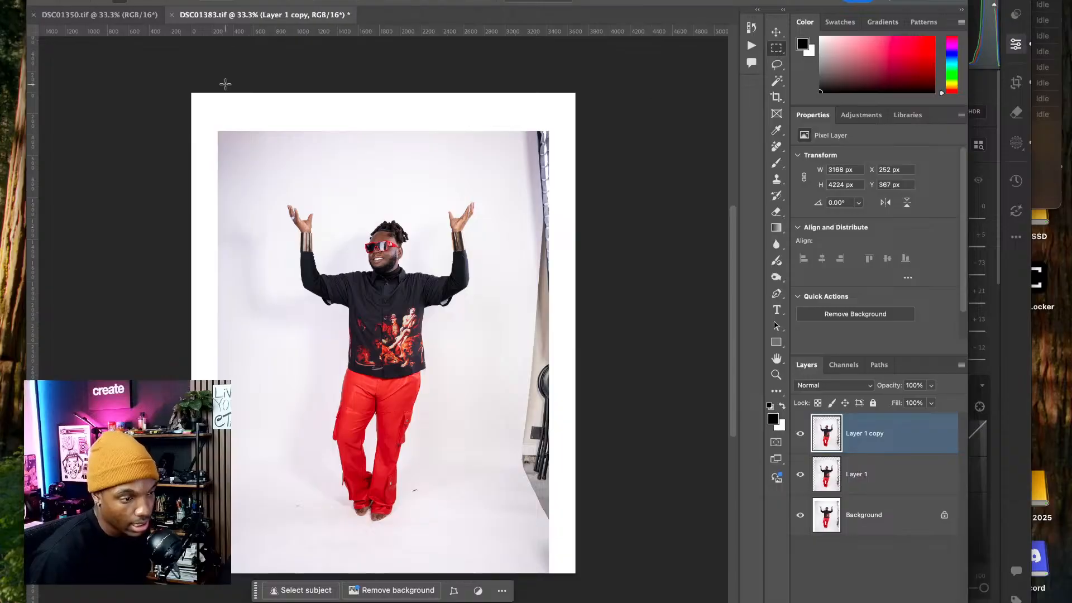
drag(189, 84, 636, 198)
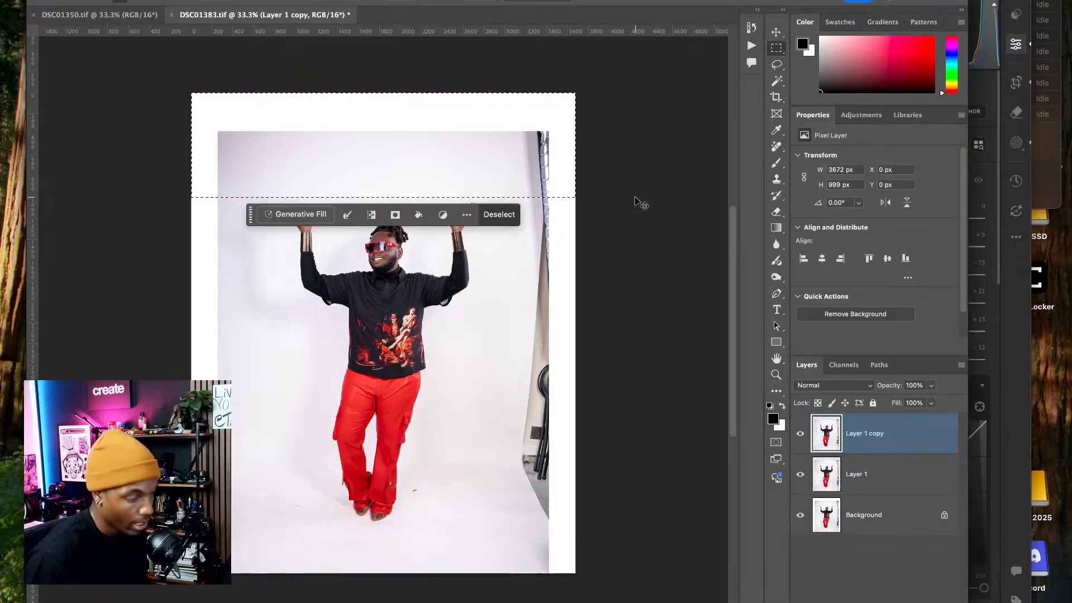
key(ctrl+t)
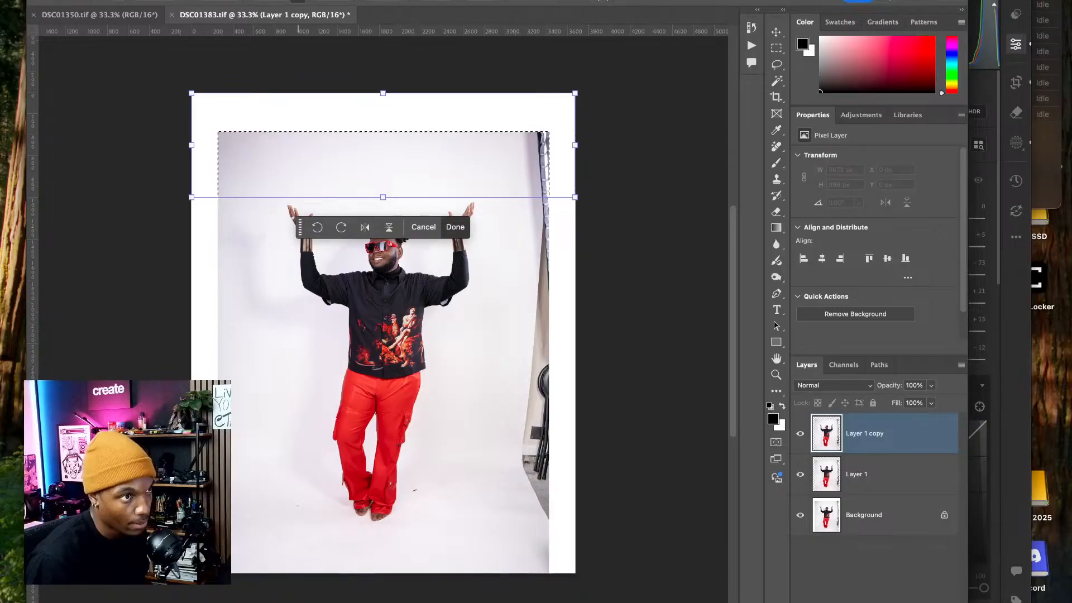
drag(347, 94, 347, 94)
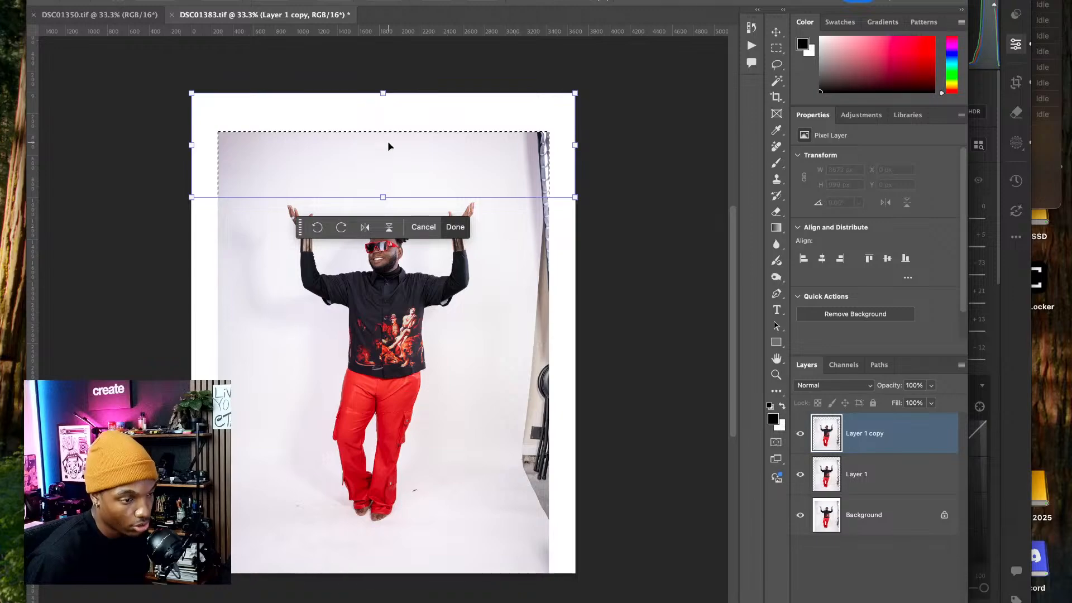
key(Return)
key(super+t)
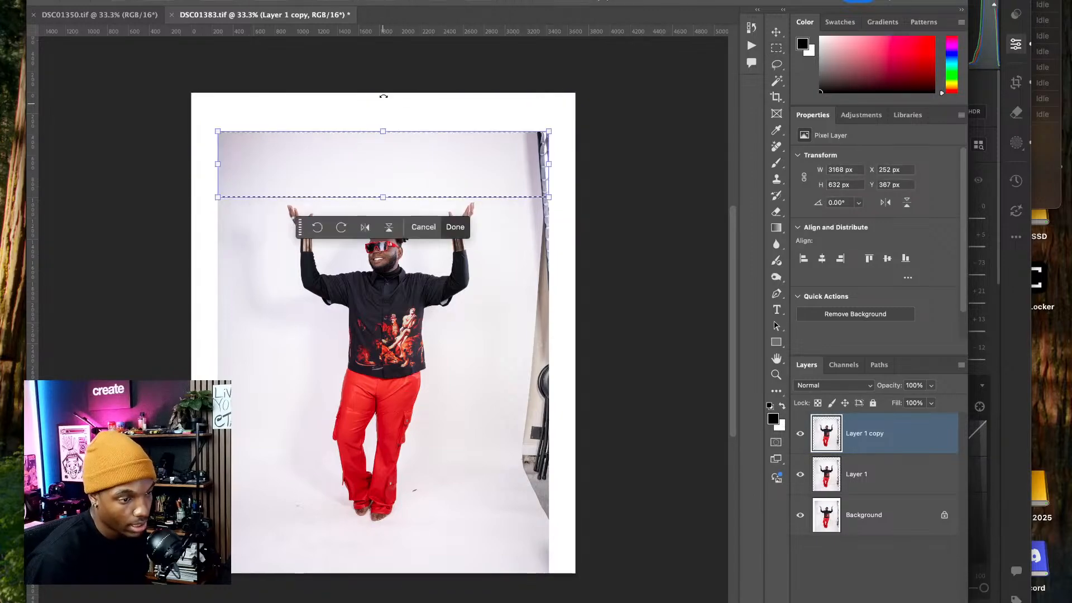
drag(381, 130, 382, 81)
key(Return)
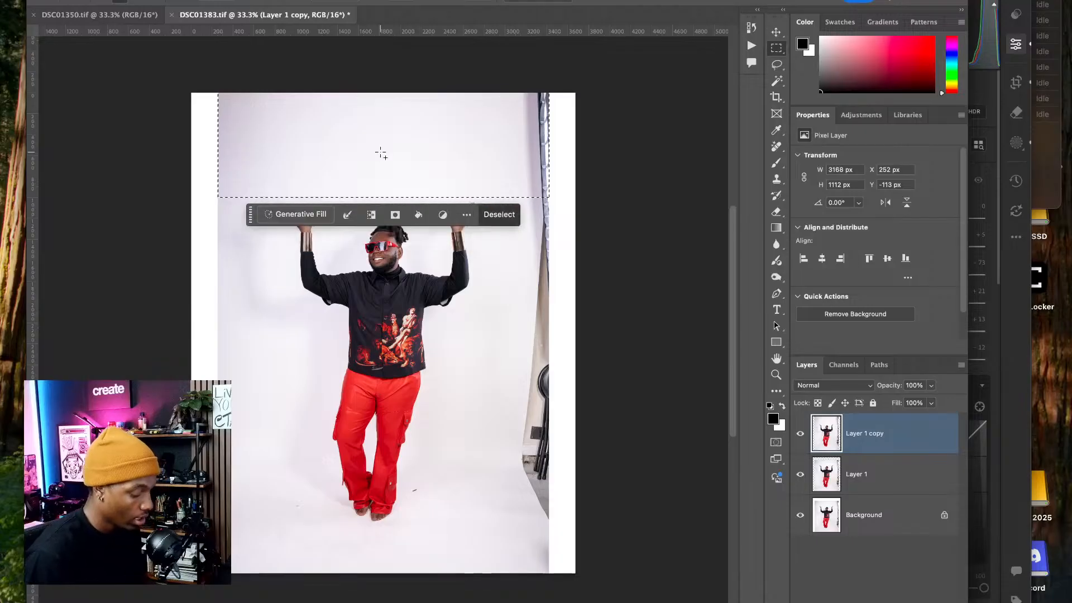
key(super+d)
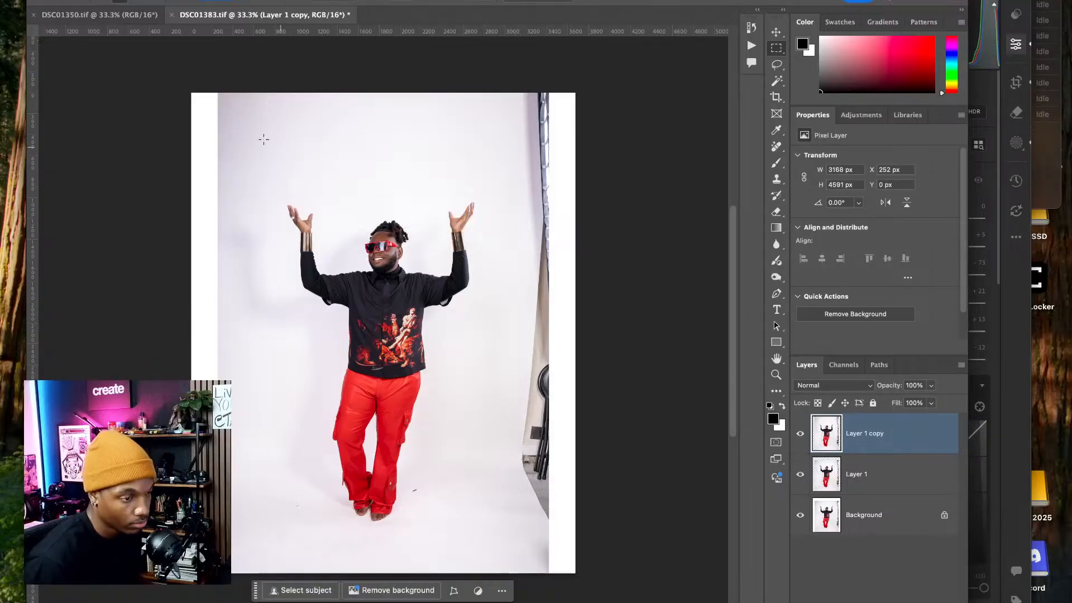
- Select the full-height backdrop strip beside the man's left-hand side of the picture and stretch it outward to cover that blank margin
drag(161, 71, 281, 593)
key(super+t)
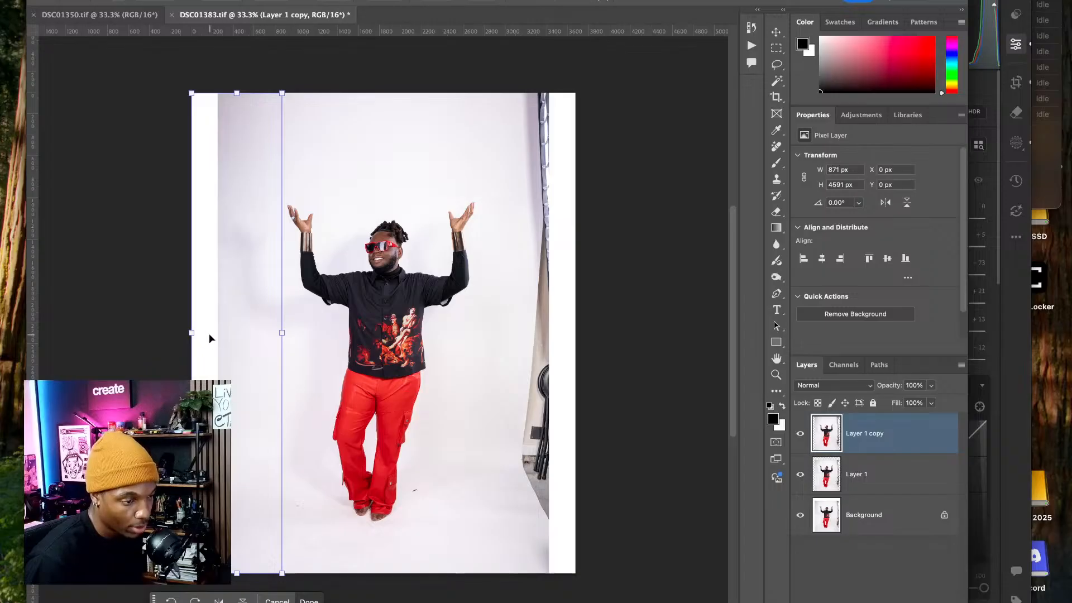
drag(190, 333, 148, 330)
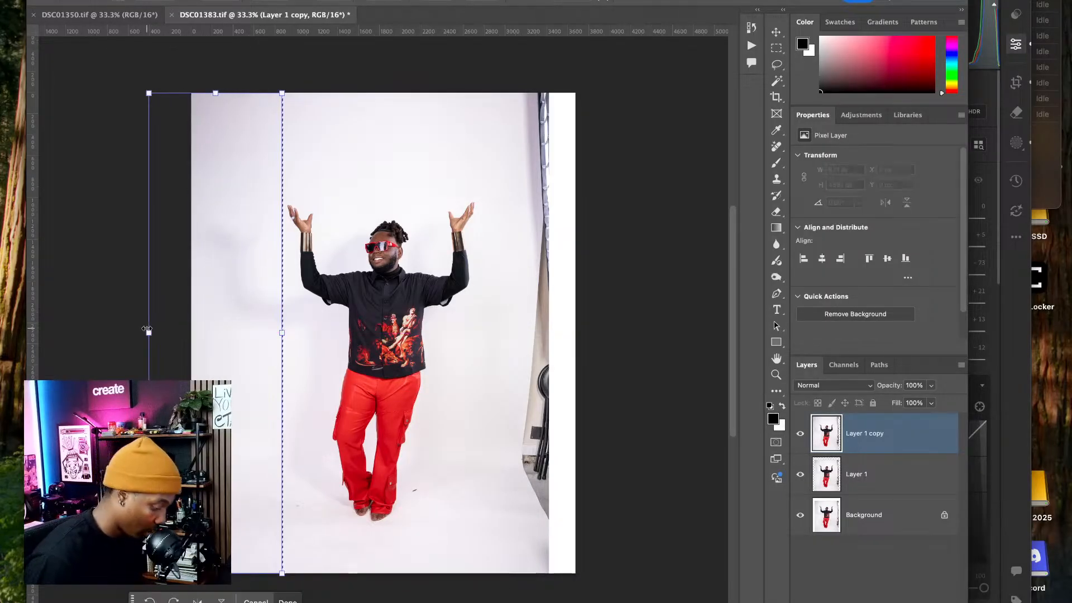
key(Return)
key(super+d)
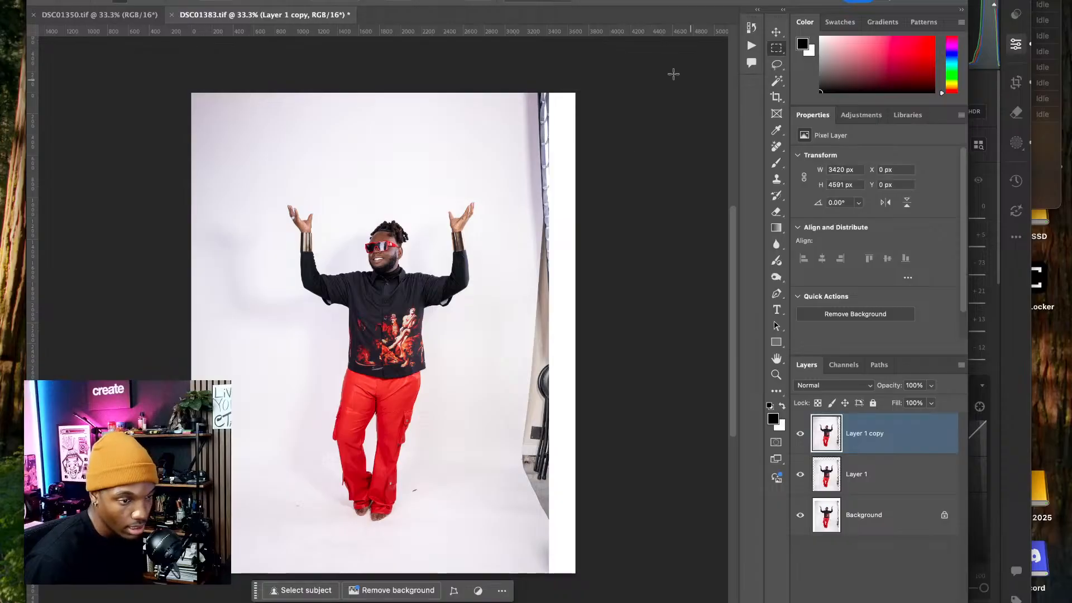
- Select the full-height strip beyond the man's left hand, about 933 px wide, and stretch it outward past the canvas edge to cover the blank margin and studio gear
drag(673, 73, 478, 589)
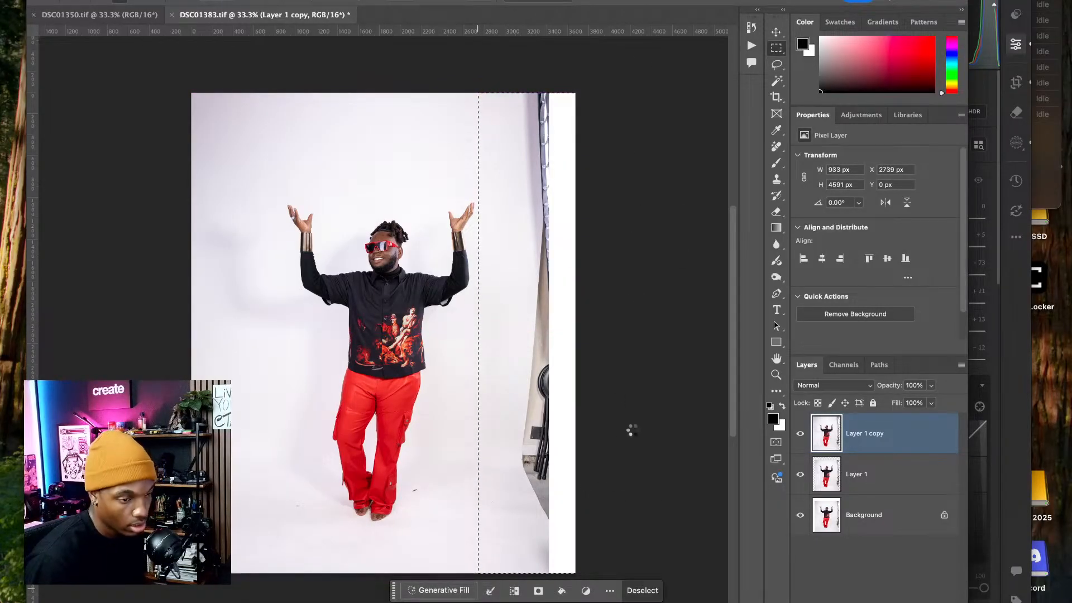
key(super+t)
drag(576, 342, 697, 349)
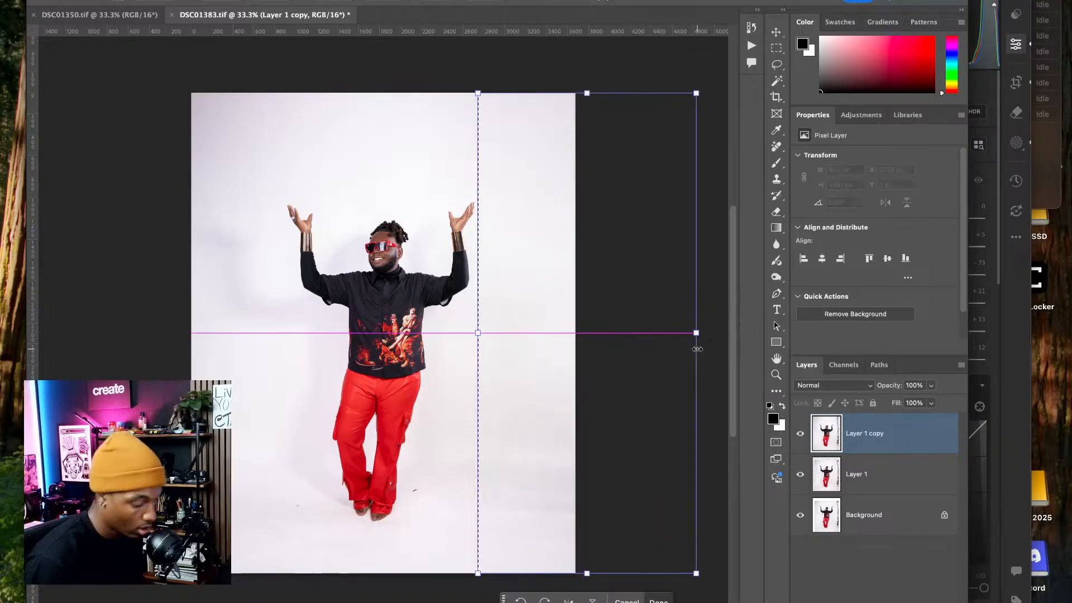
key(Return)
key(super+d)
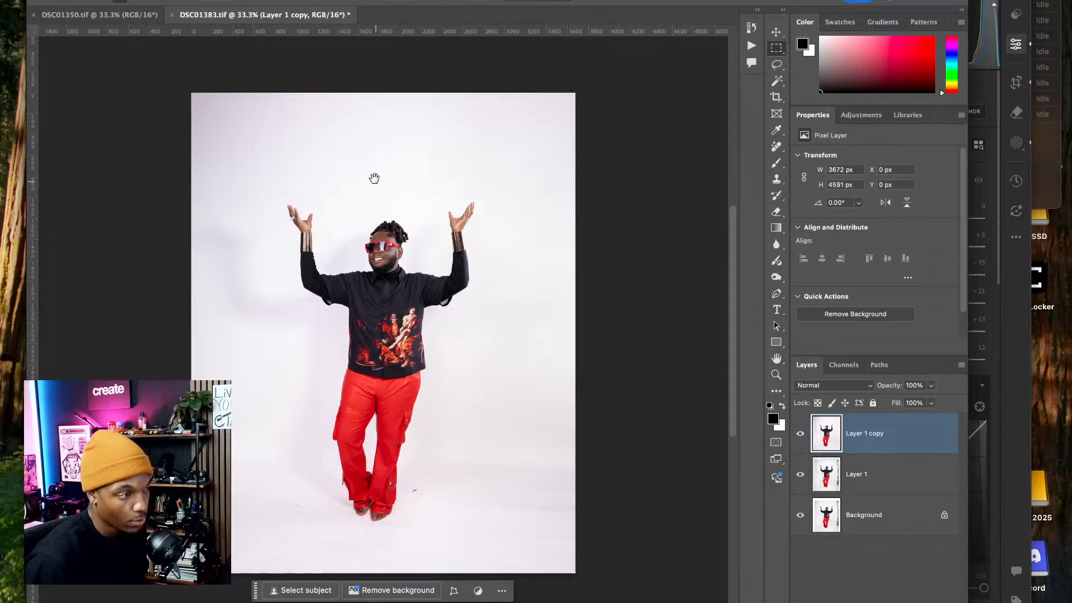
- Examine the extended backdrop and the man's outfit up close, from the raised arms down to the trousers
mouse_move(402, 234)
mouse_down()
mouse_move(373, 213)
mouse_move(309, 244)
mouse_move(407, 252)
mouse_move(392, 233)
mouse_up()
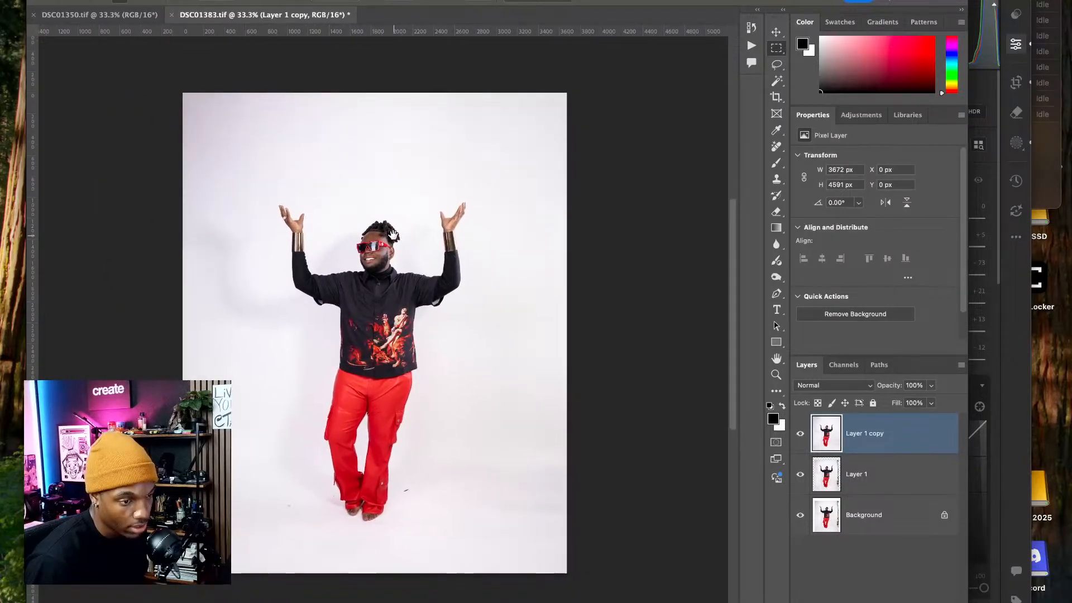
drag(424, 269, 417, 289)
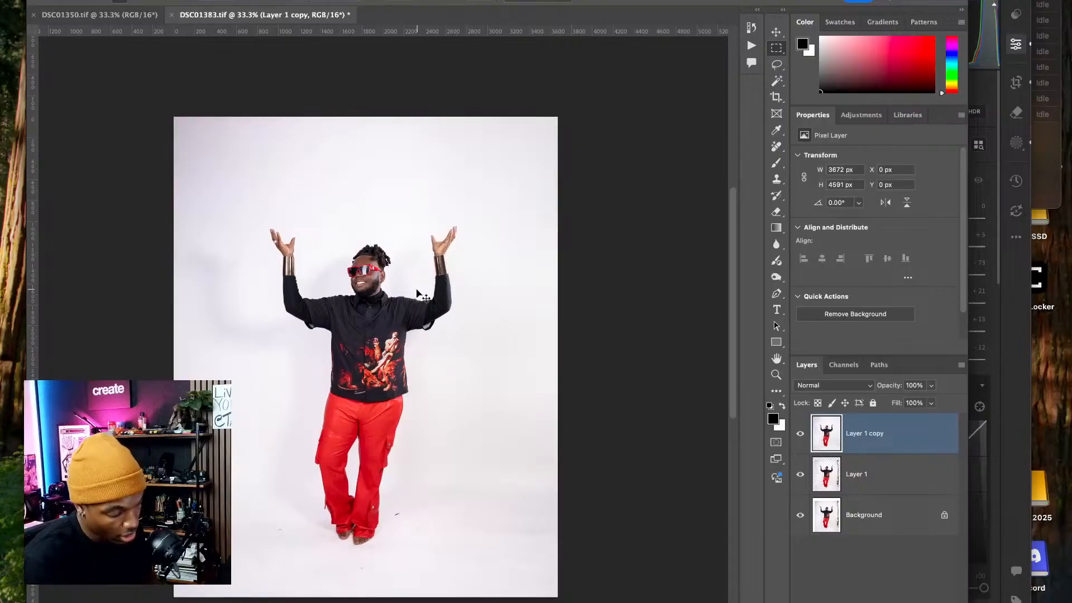
key(ctrl+plus)
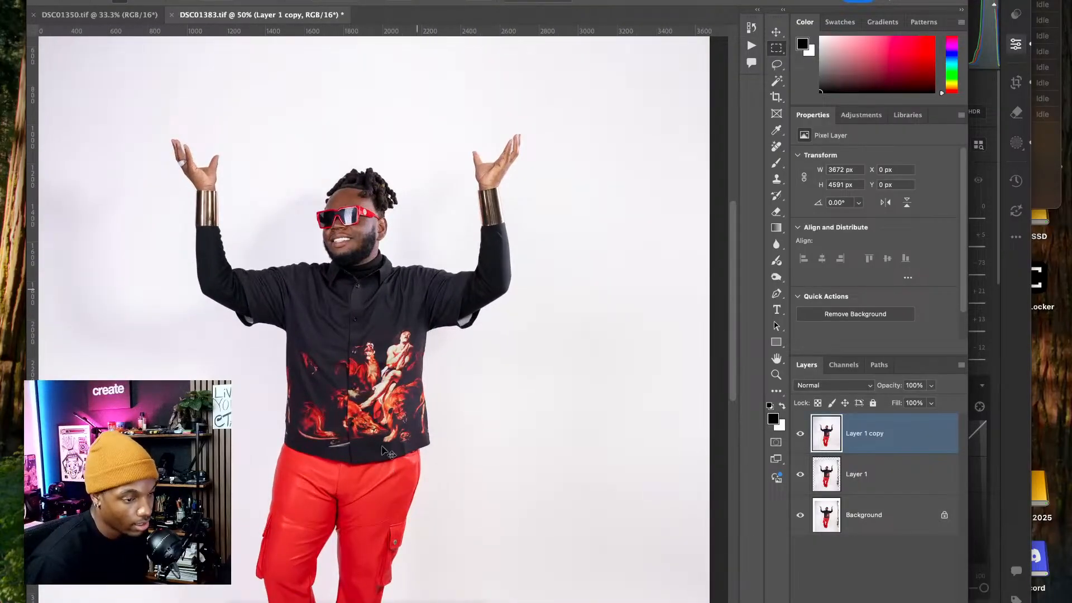
key(ctrl+plus)
drag(345, 342, 386, 354)
scroll(442, 388, right, 3)
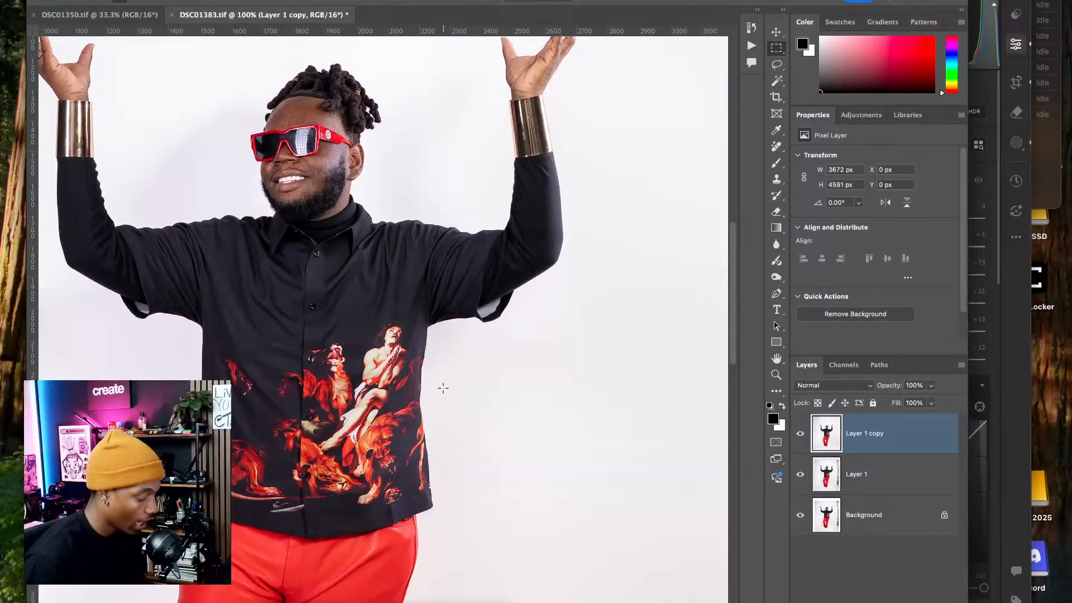
scroll(442, 387, down, 5)
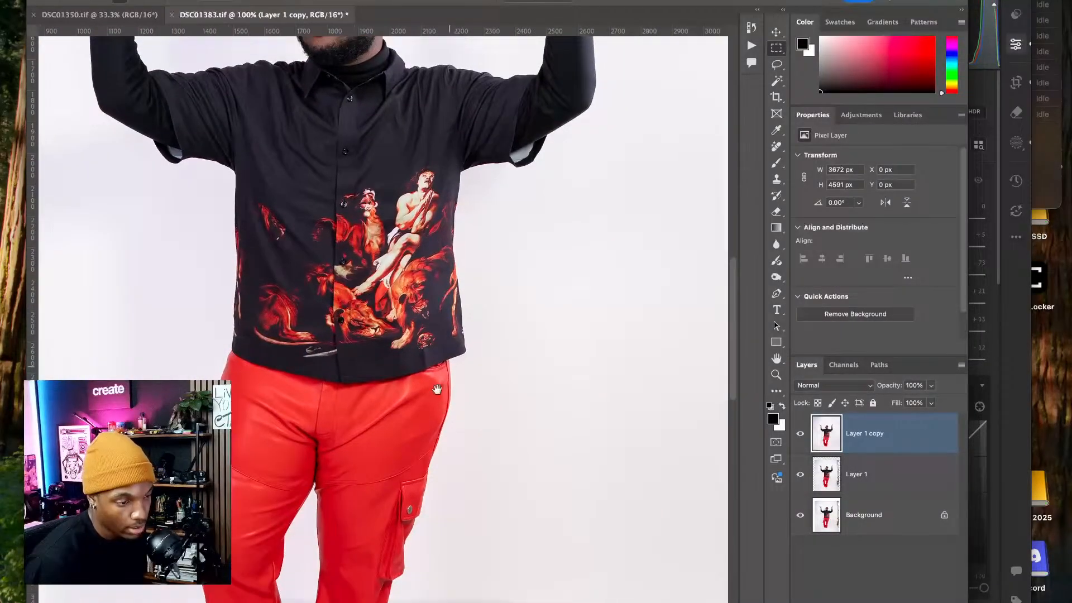
drag(437, 389, 437, 333)
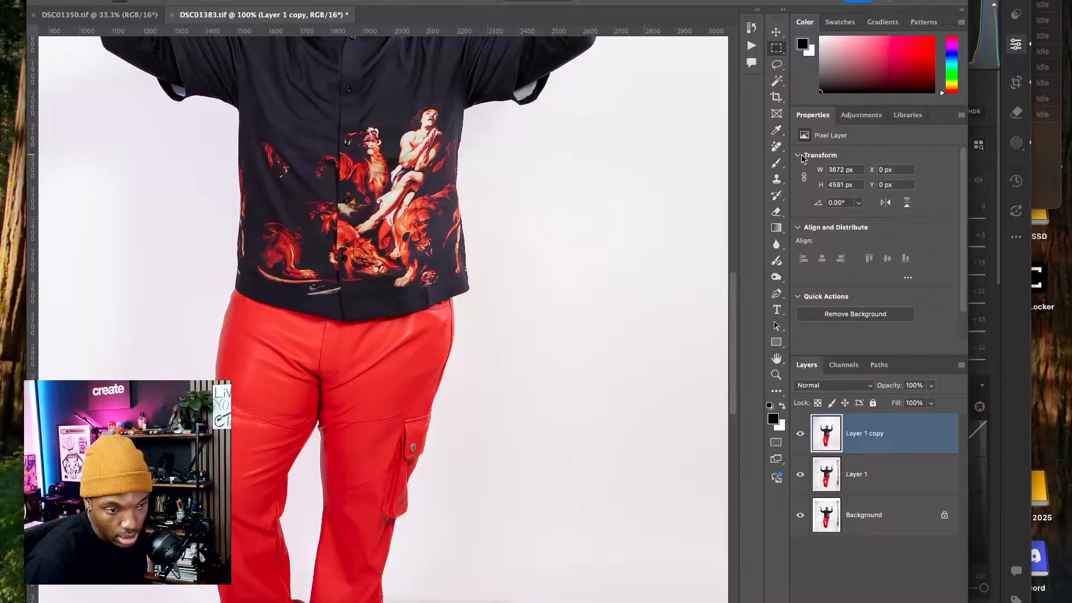
scroll(649, 155, down, 3)
scroll(648, 155, left, 2)
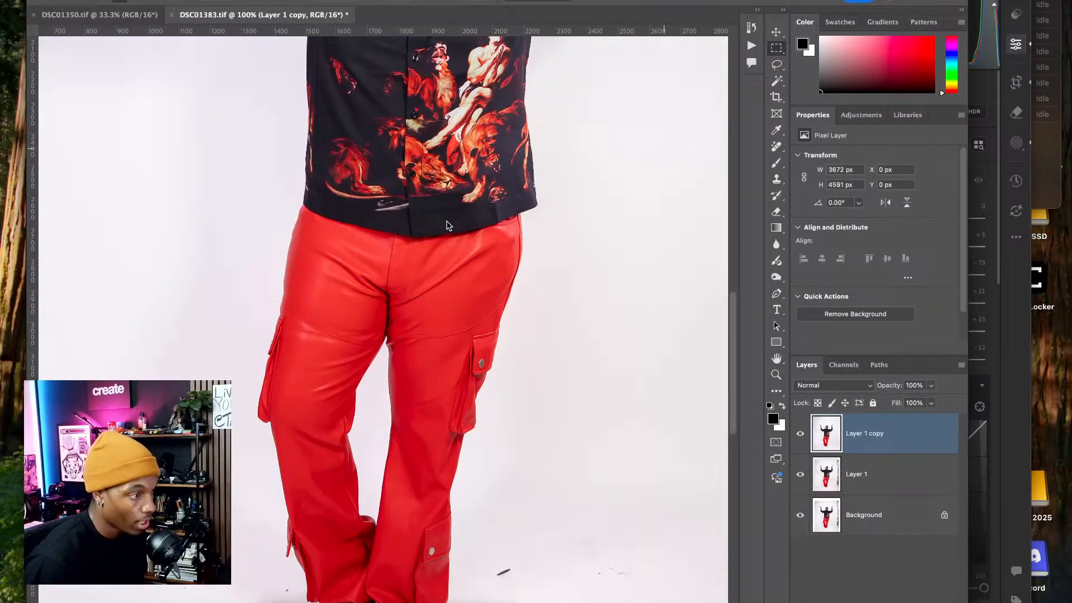
- Open the Liquify filter and push the shirt's side edge near the hem slightly inward with a size 600 brush at pressure 13
key(shift+super+x)
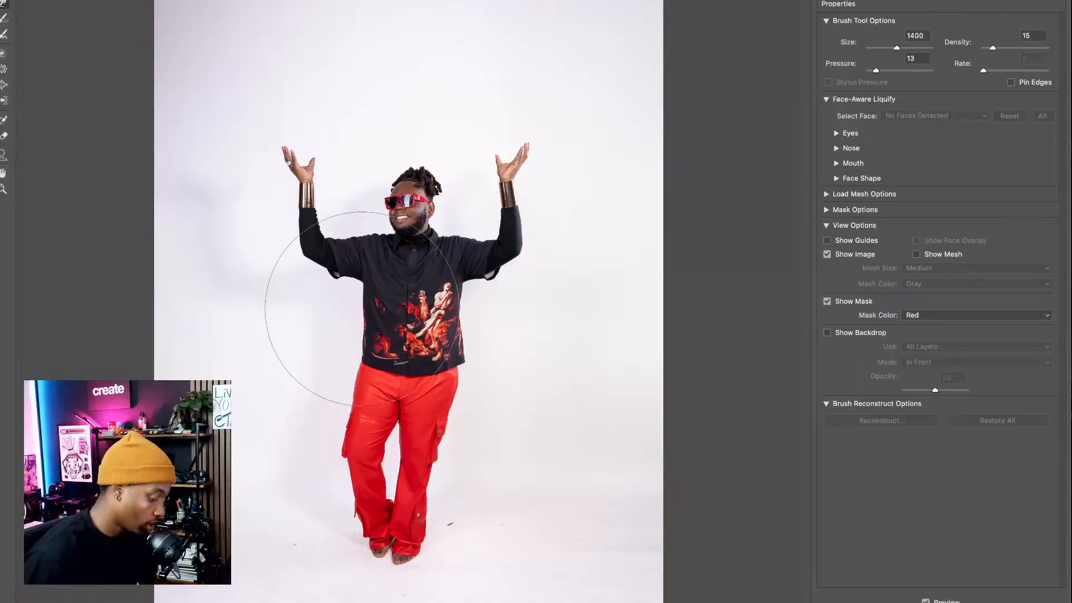
key(super+equal)
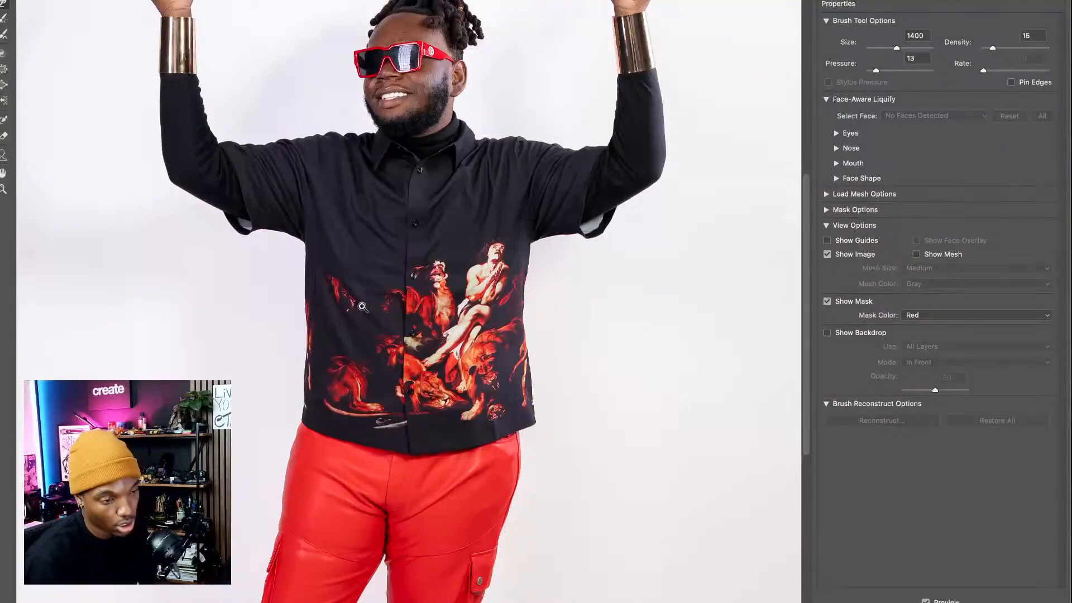
key(super+equal)
key(super+equal)
mouse_move(303, 359)
mouse_down()
mouse_move(356, 330)
mouse_move(295, 223)
mouse_up()
key(bracketleft)
key(bracketleft)
key(bracketleft)
key(bracketleft)
key(bracketleft)
key(bracketleft)
key(bracketleft)
key(bracketleft)
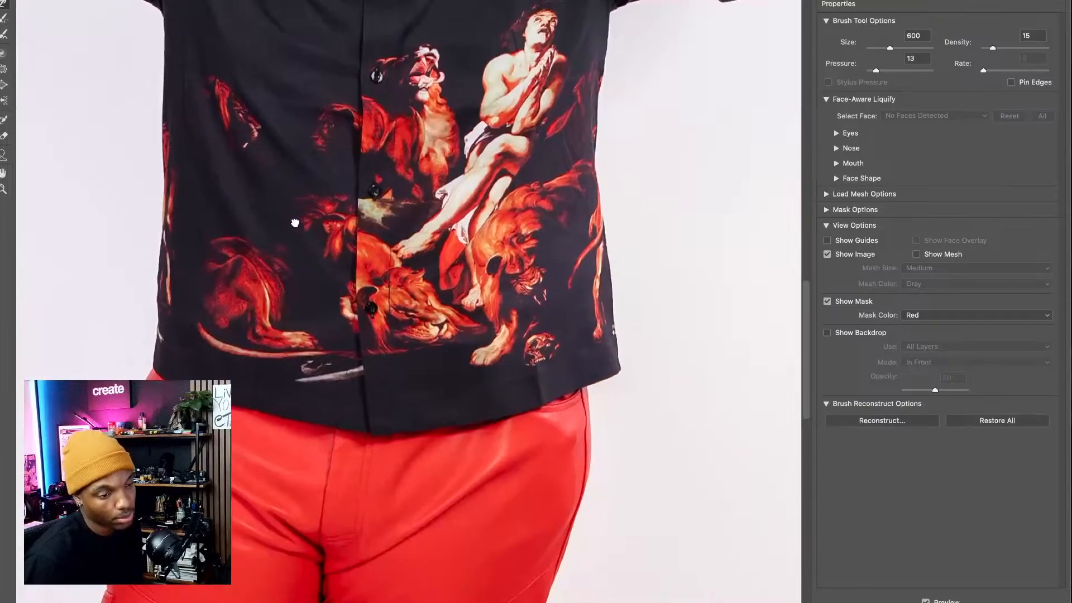
mouse_move(624, 300)
mouse_down()
mouse_move(605, 306)
mouse_move(611, 339)
mouse_up()
- Slim the outer edges of the red trousers around the thighs and cargo pocket in Liquify, reducing the brush to 400 and then 250
drag(603, 438, 596, 194)
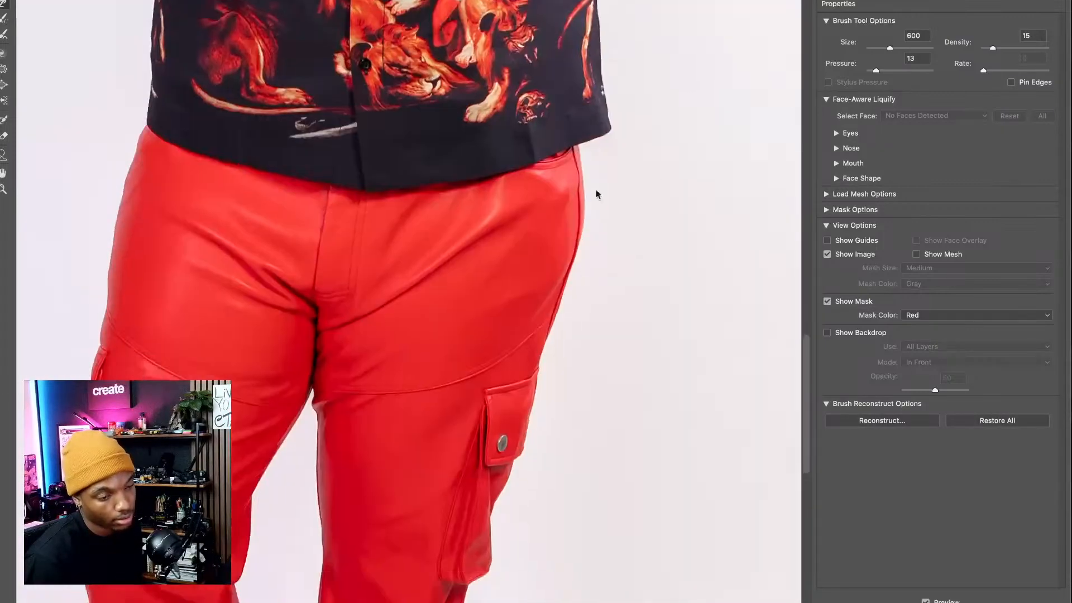
mouse_move(443, 434)
mouse_down()
mouse_move(553, 271)
mouse_move(616, 125)
mouse_up()
key(bracketleft)
key(bracketleft)
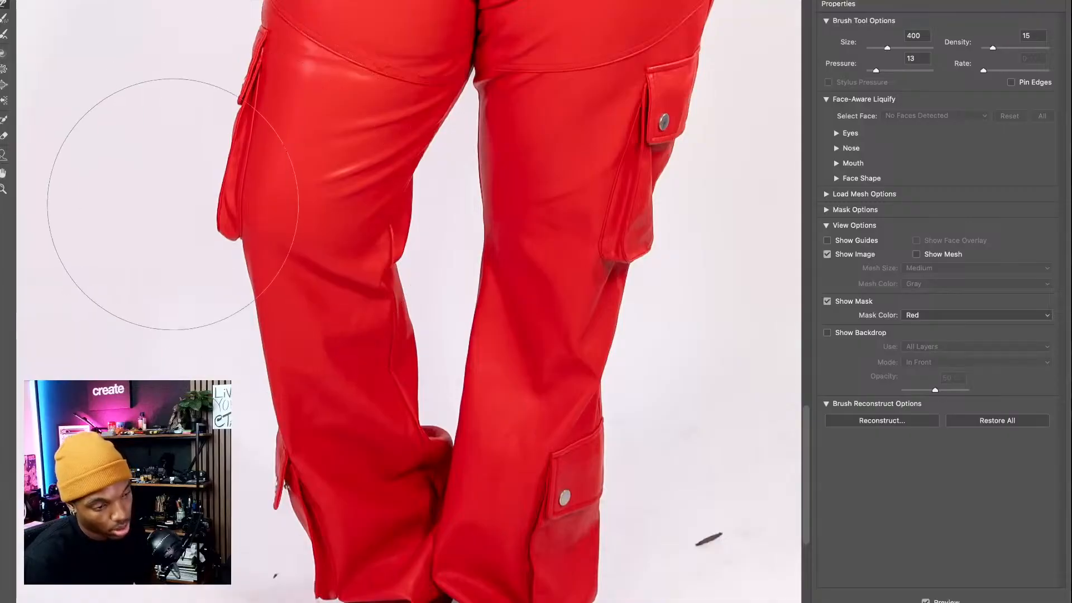
key(bracketleft)
key(bracketleft)
- Tidy the lower trouser legs above the feet in Liquify, nudging the outer cuff and inner fold with brush sizes 175 and 150
scroll(245, 235, down, 5)
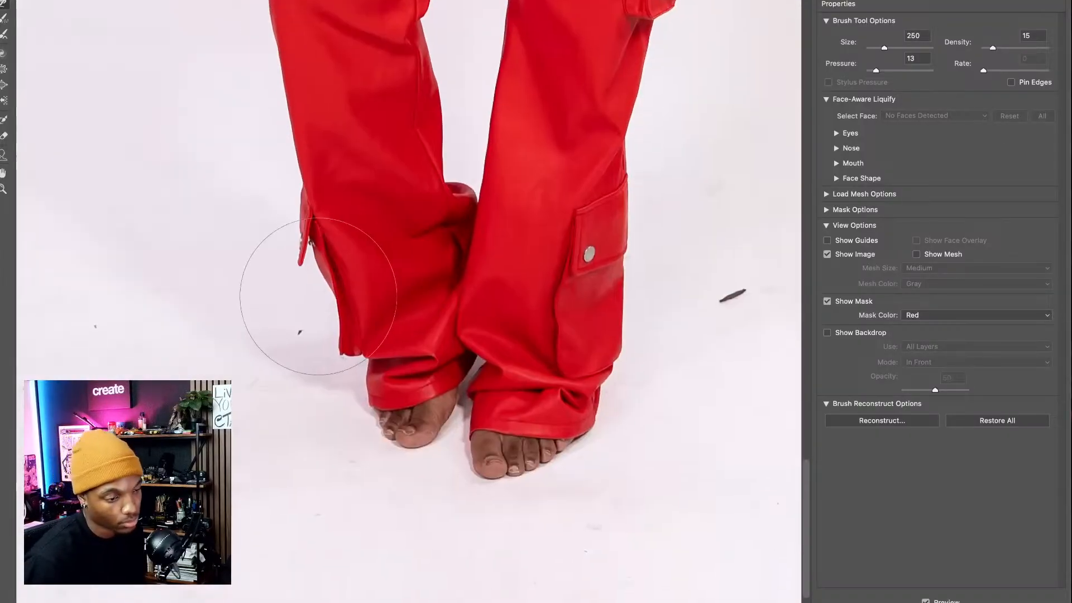
key(bracketleft)
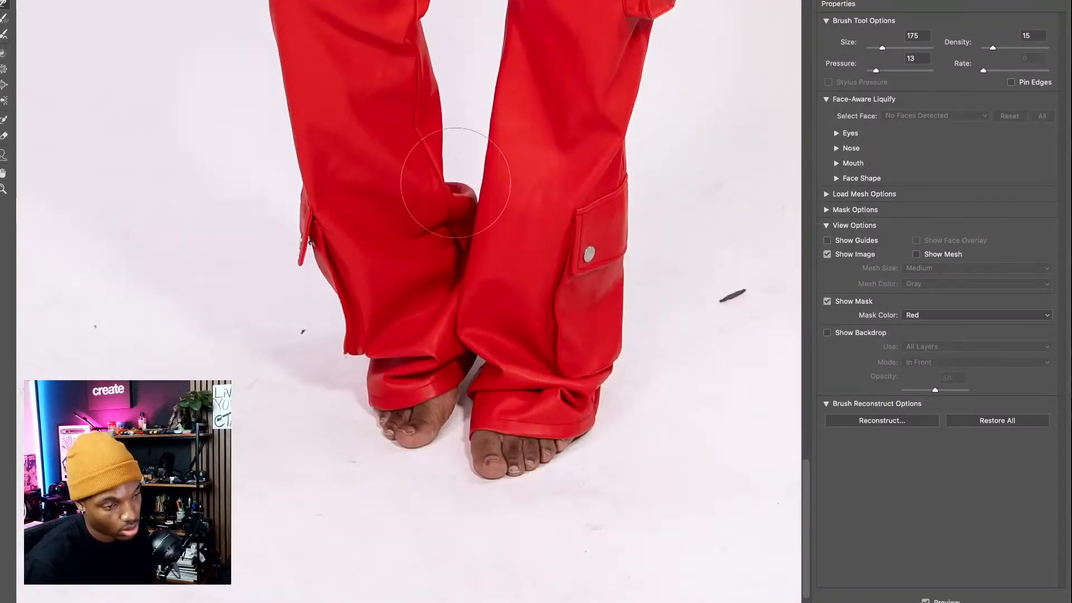
key(bracketleft)
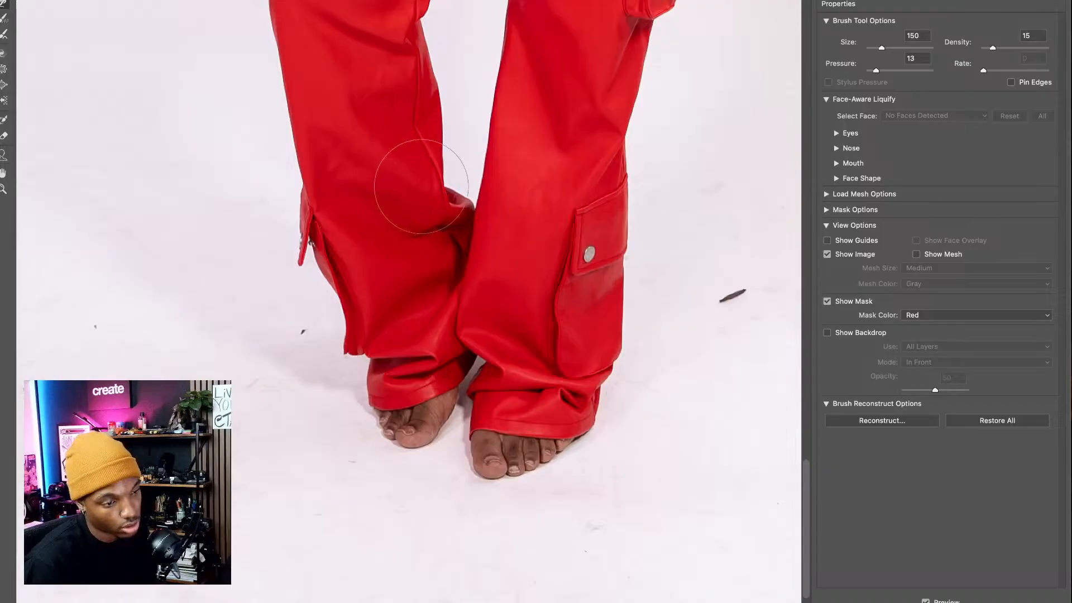
scroll(402, 185, down, 5)
scroll(402, 185, right, 4)
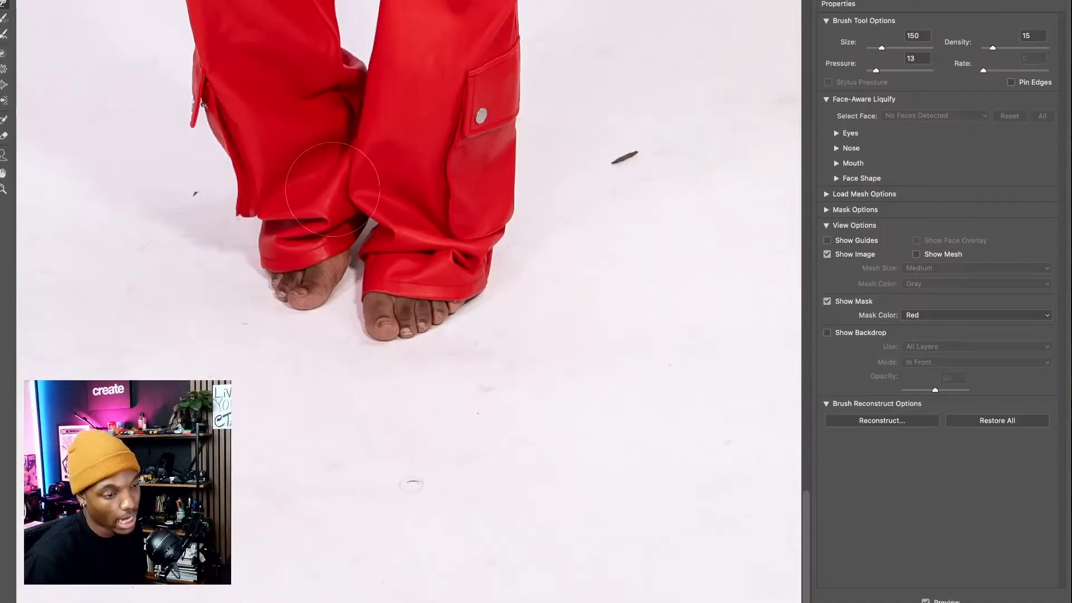
- Refine the elbows and upper sleeves in Liquify with brush sizes between 125 and 175, and apply the filter
scroll(431, 275, up, 10)
scroll(431, 275, right, 3)
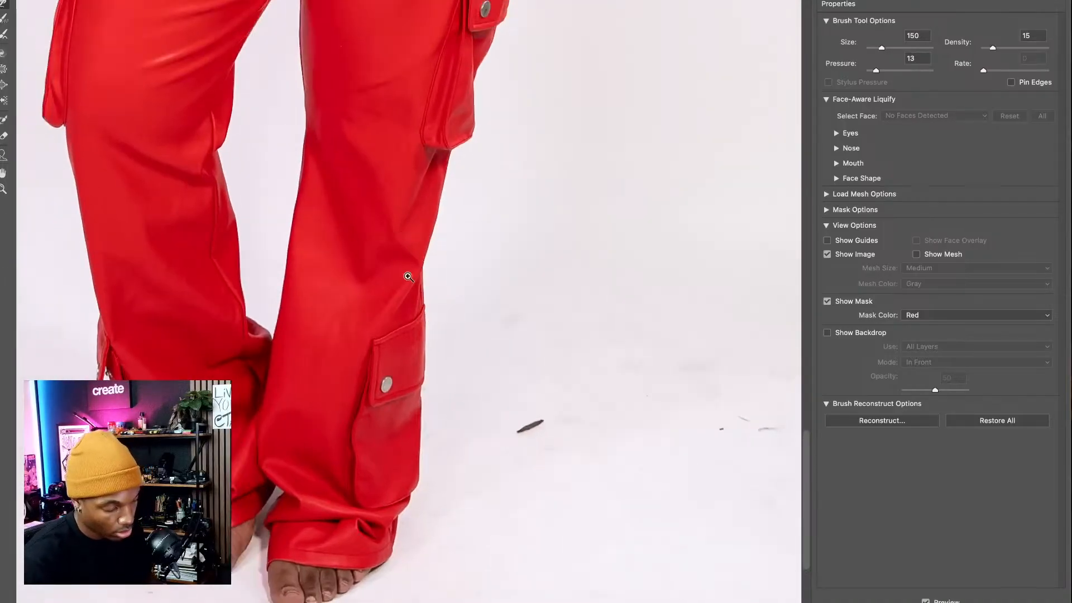
key(super+minus)
key(super+0)
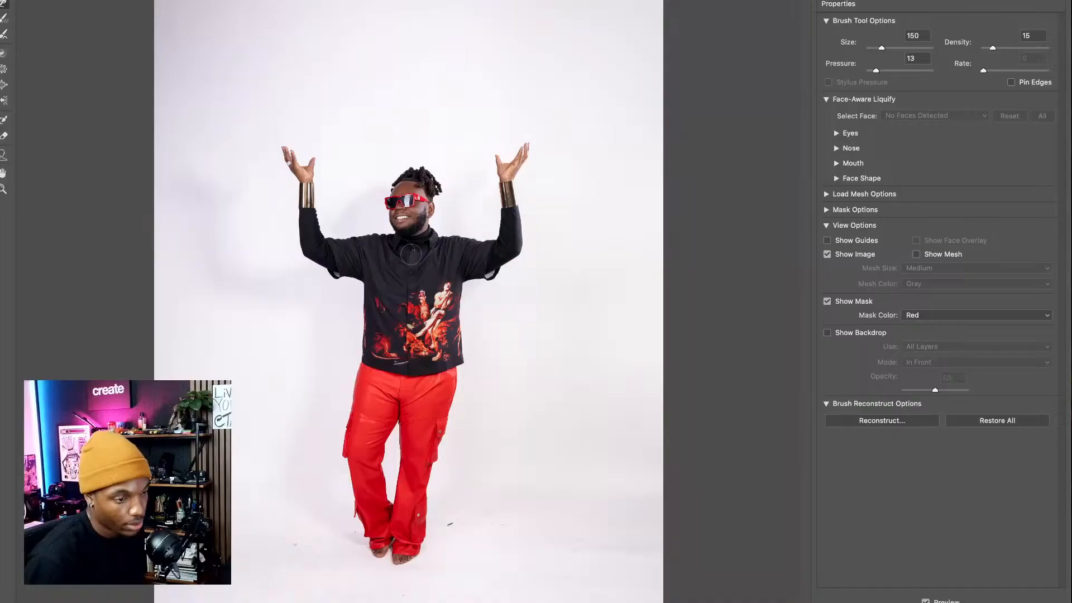
key(super+plus)
key(super+plus)
key(super+plus)
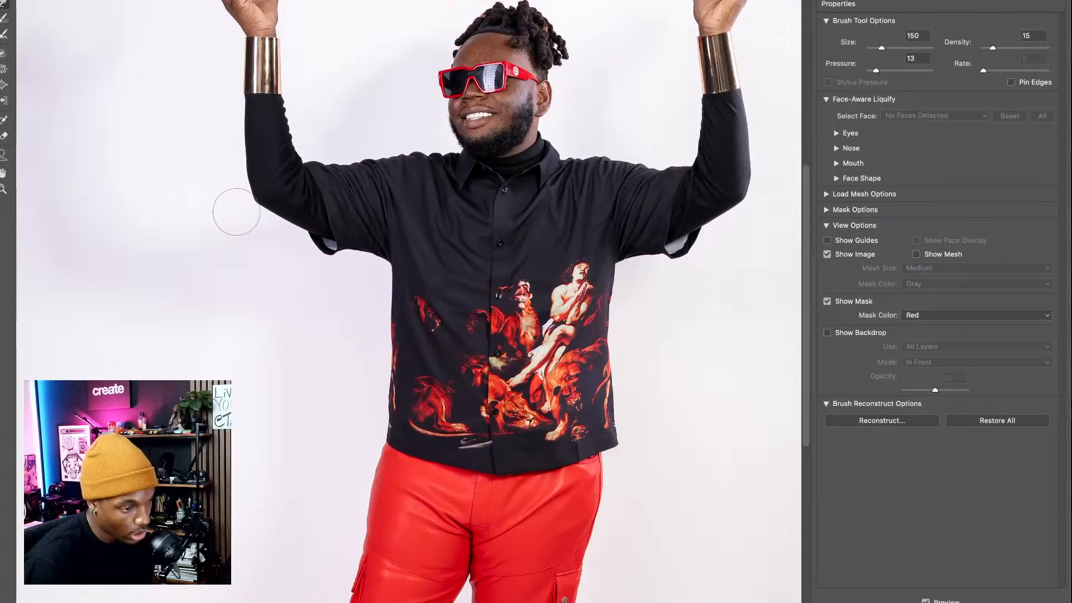
key(bracketleft)
key(bracketright)
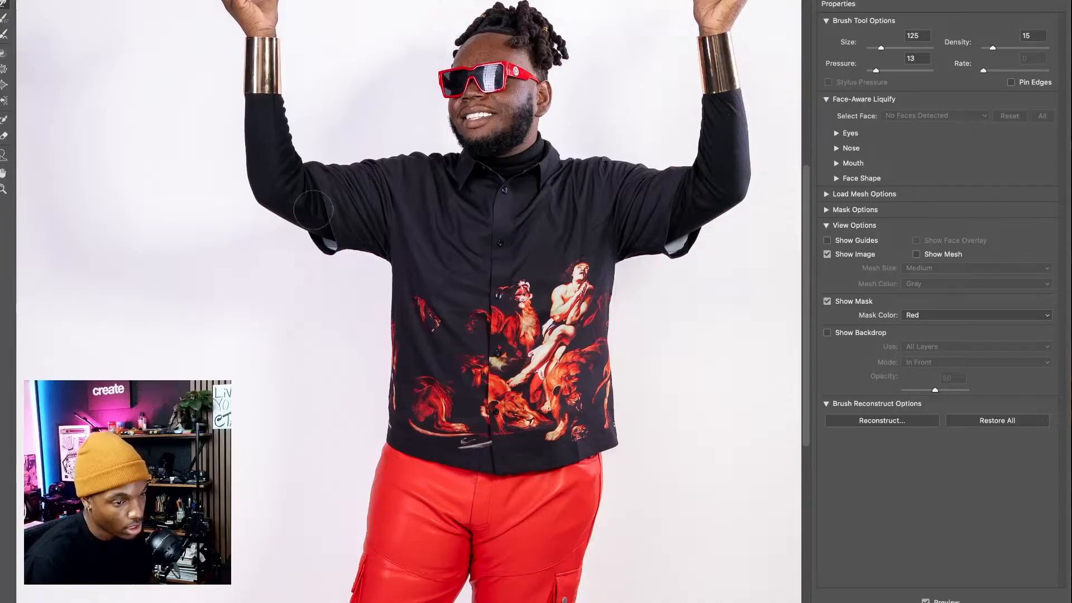
key(bracketright)
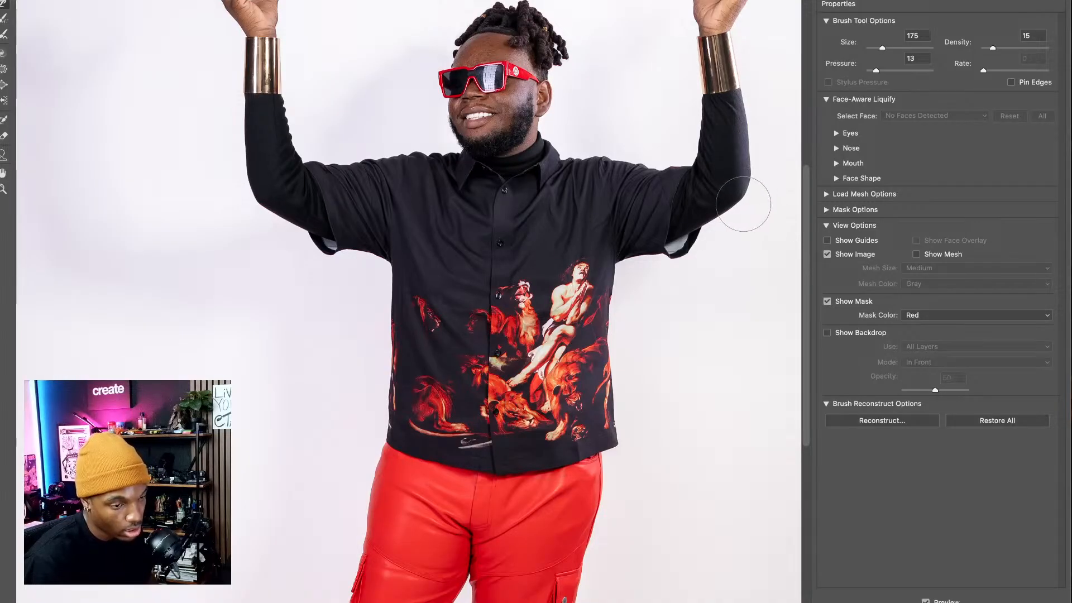
scroll(700, 176, right, 3)
scroll(700, 176, up, 2)
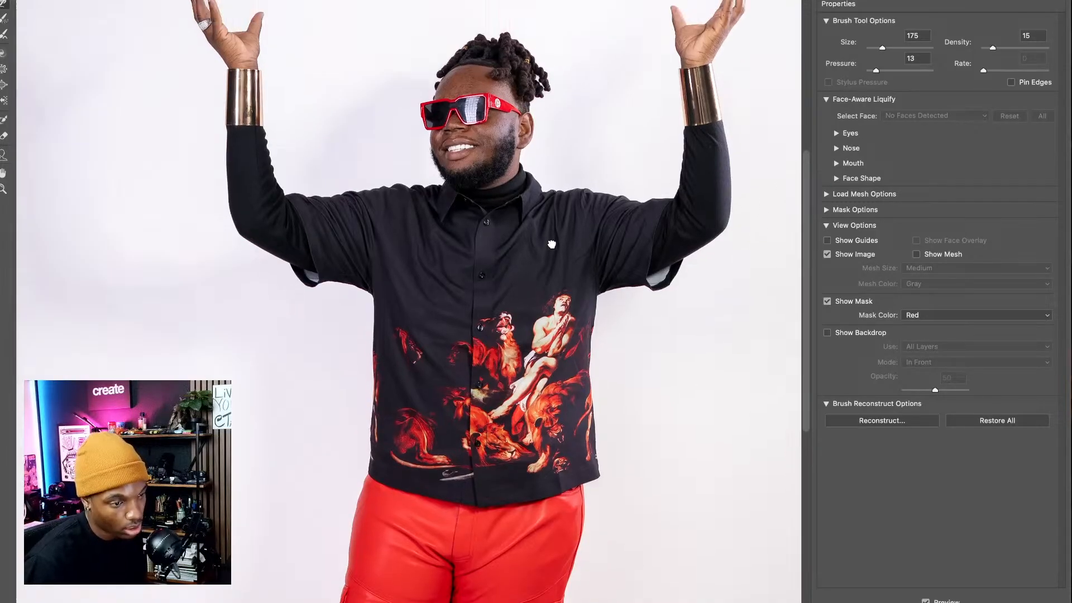
drag(518, 291, 508, 256)
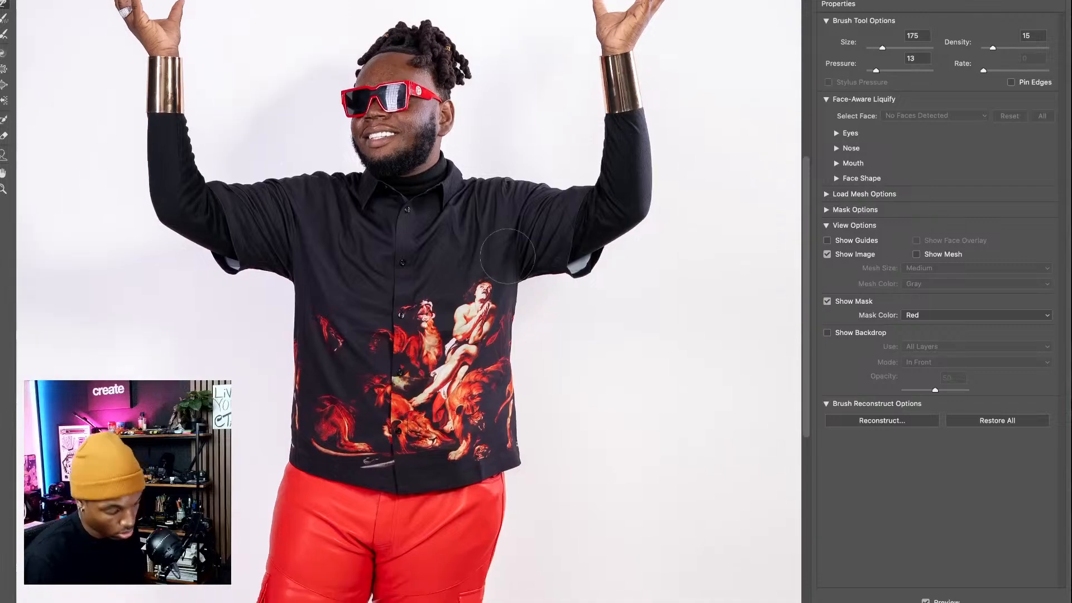
key(super+minus)
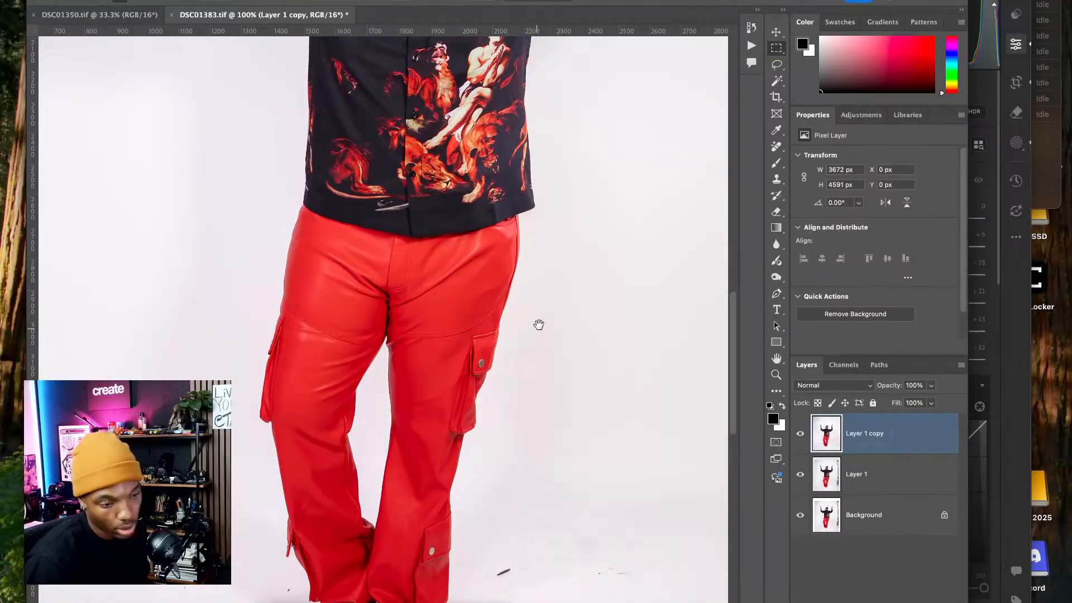
- Paint out the pale lining showing inside the man's left shirt sleeve with the Remove tool
drag(538, 325, 466, 487)
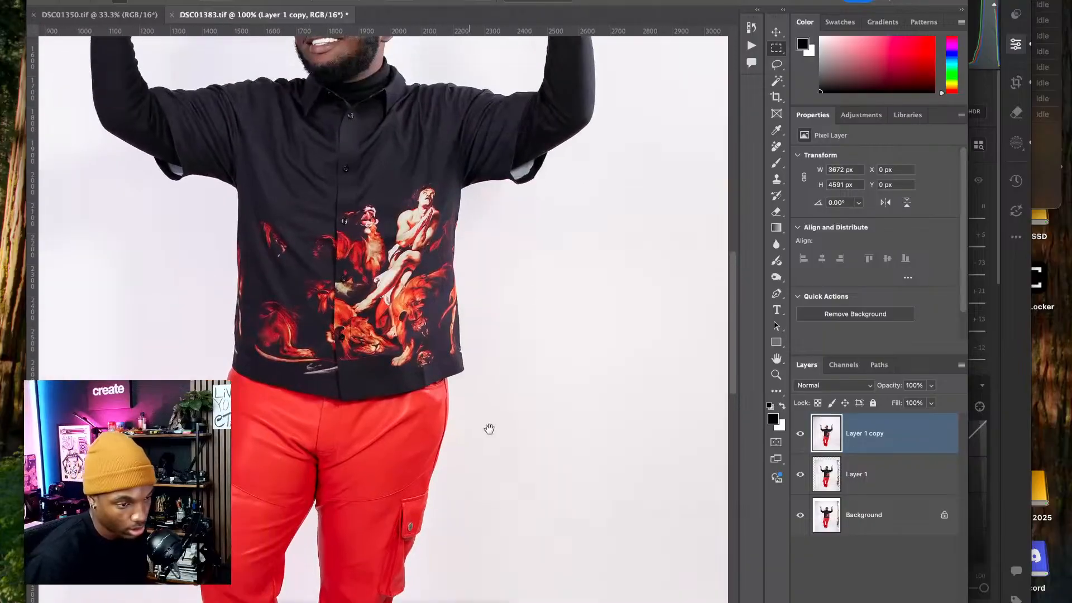
key(super+plus)
key(super+plus)
drag(575, 240, 454, 442)
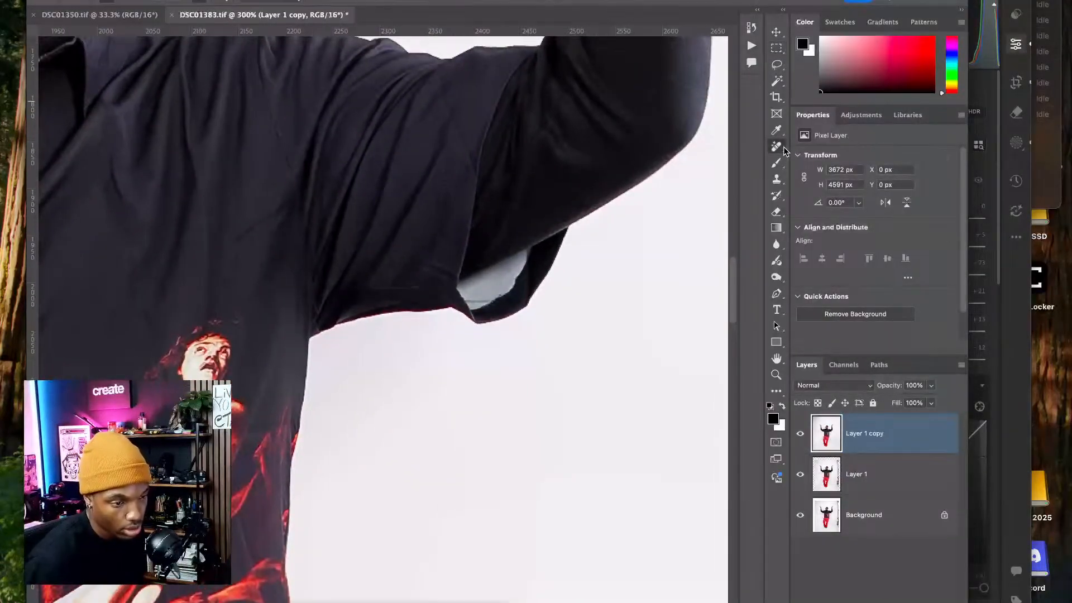
mouse_move(479, 270)
mouse_down()
mouse_move(461, 282)
mouse_move(463, 304)
mouse_move(508, 290)
mouse_move(530, 248)
mouse_move(476, 283)
mouse_up()
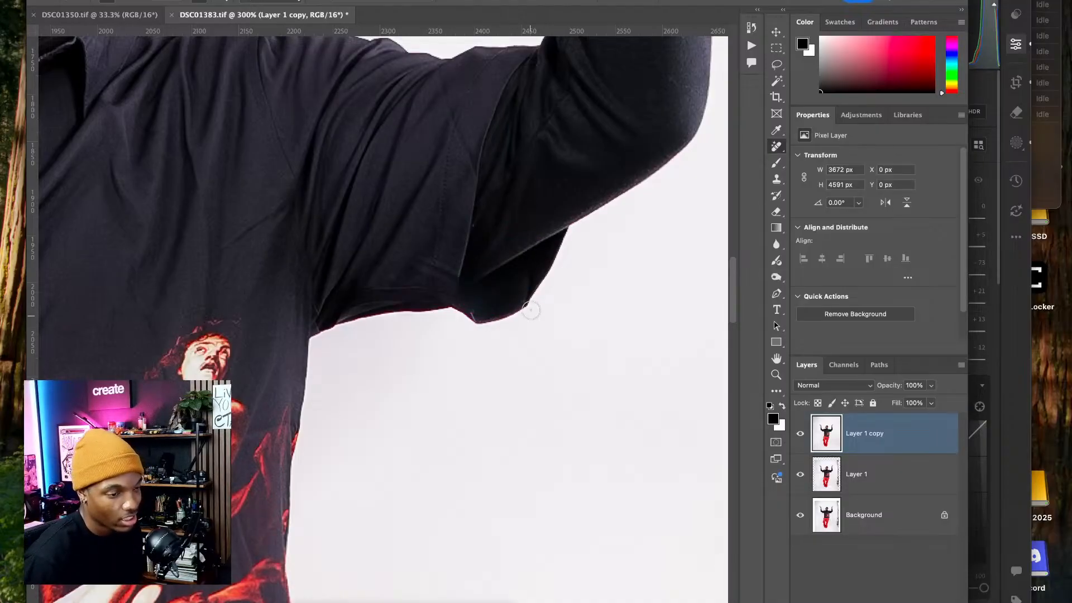
- Paint out the pale lining inside the man's right shirt sleeve with the Remove tool, and hide Layer 1 copy to compare with the original
scroll(531, 310, left, 15)
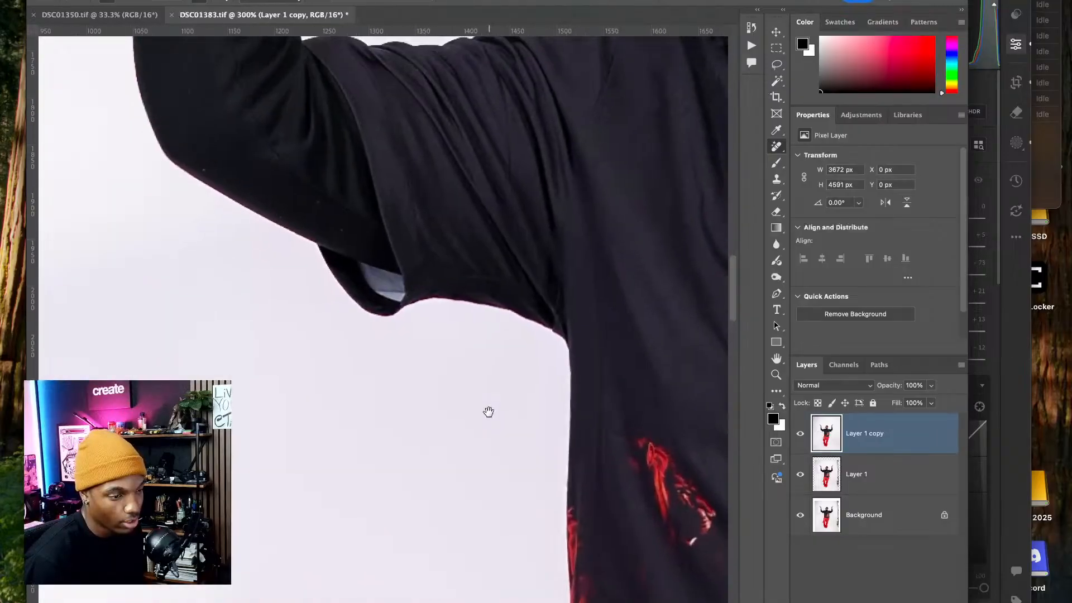
drag(488, 412, 490, 418)
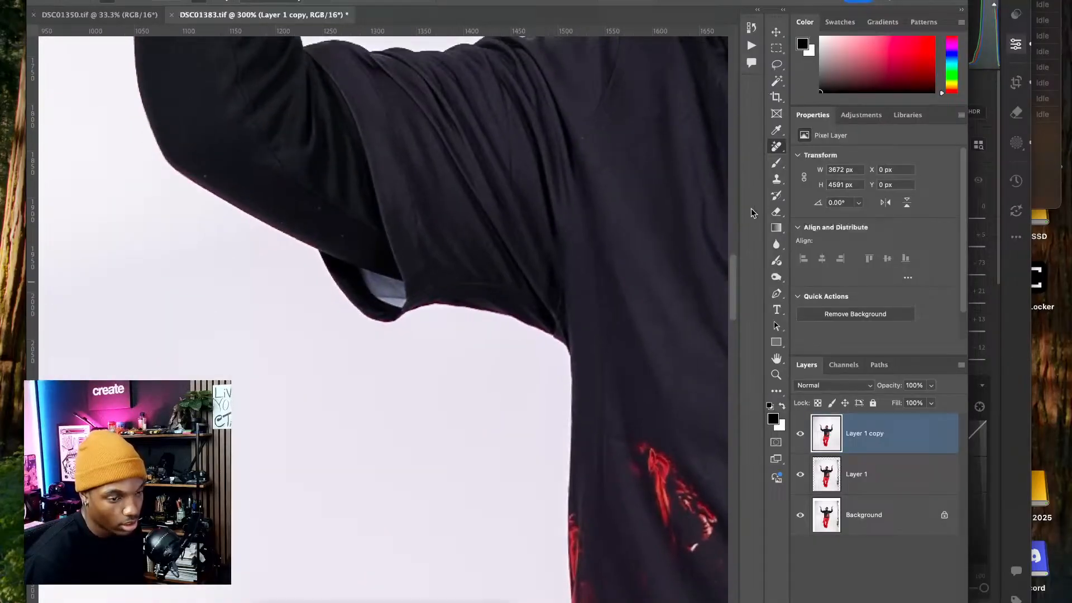
click(777, 147)
mouse_move(361, 269)
mouse_down()
mouse_move(370, 292)
mouse_move(394, 301)
mouse_move(385, 279)
mouse_move(378, 297)
mouse_up()
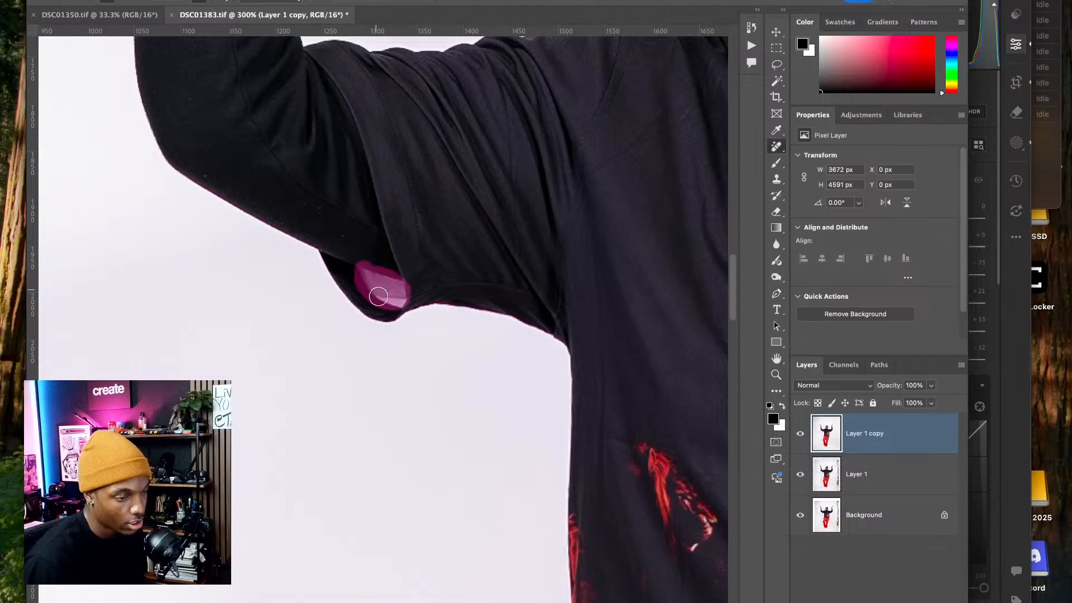
click(390, 290)
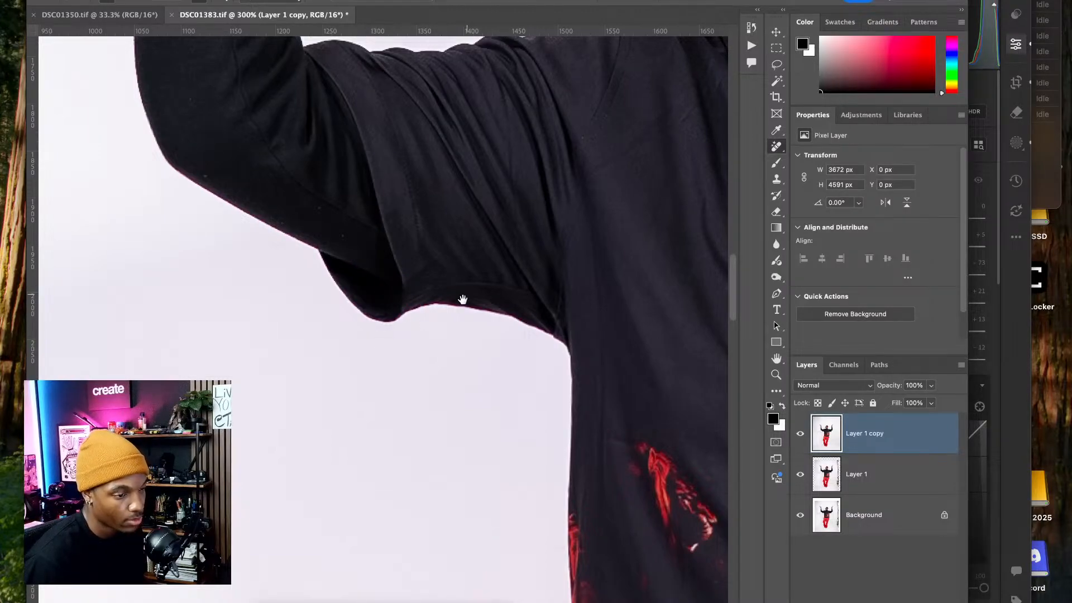
drag(463, 299, 351, 218)
click(801, 434)
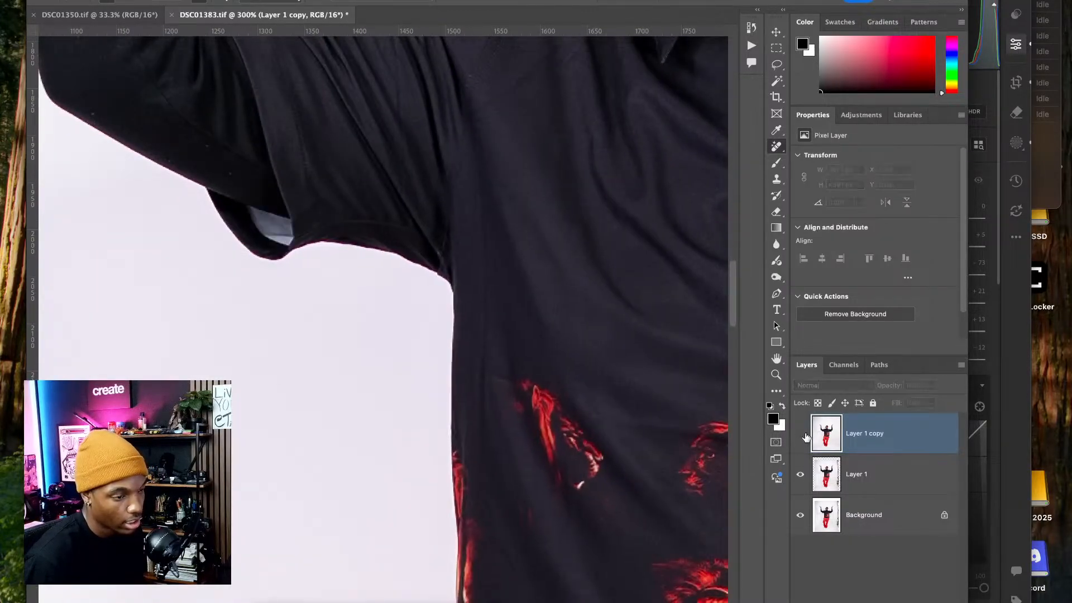
- Toggle Layer 1 copy to compare the retouched sleeve with the original, and leave the layer visible
click(802, 434)
click(802, 434)
click(801, 434)
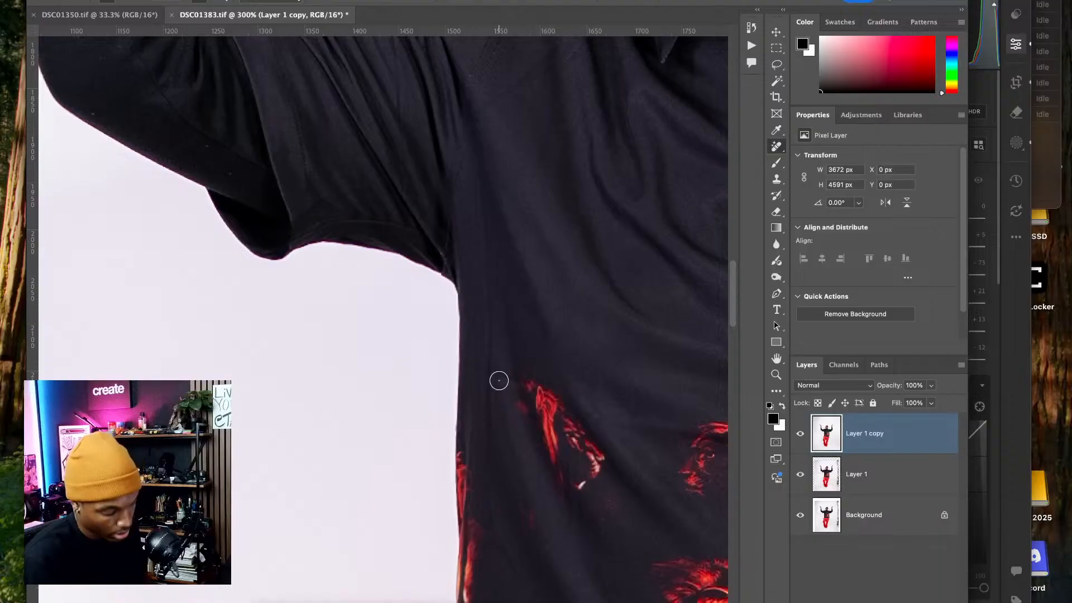
key(super+0)
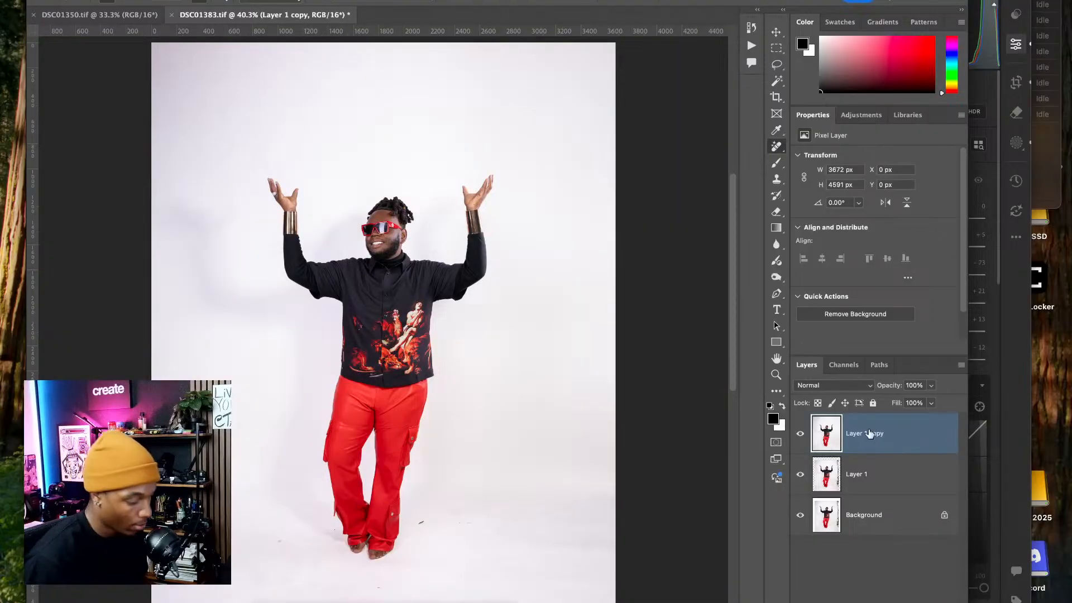
- Duplicate Layer 1 copy and remove the background from the duplicate so the man is cut out with a layer mask
key(super+j)
scroll(882, 270, down, 1)
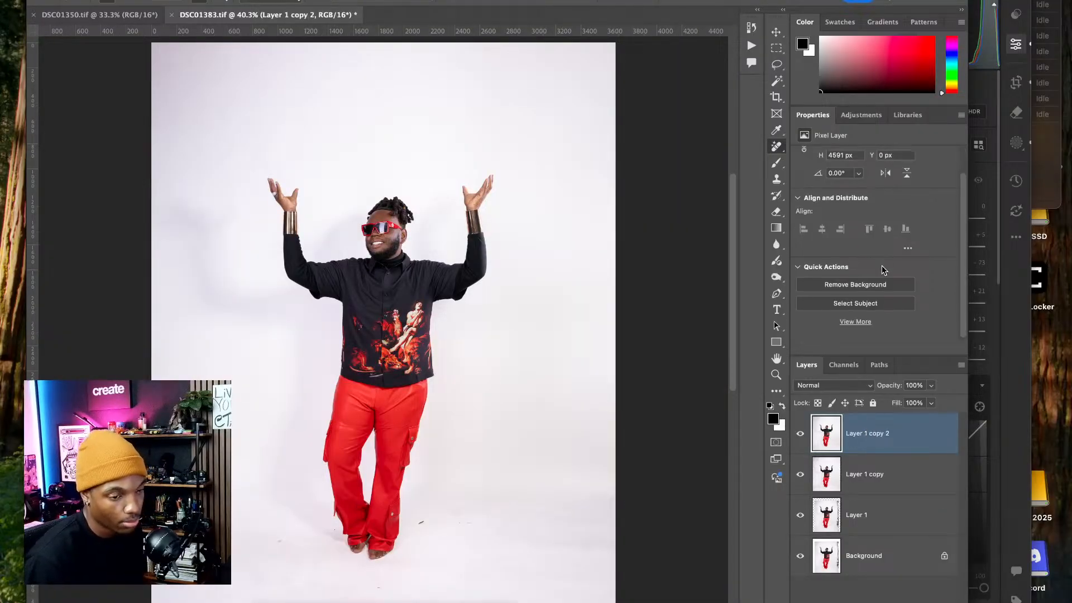
click(882, 285)
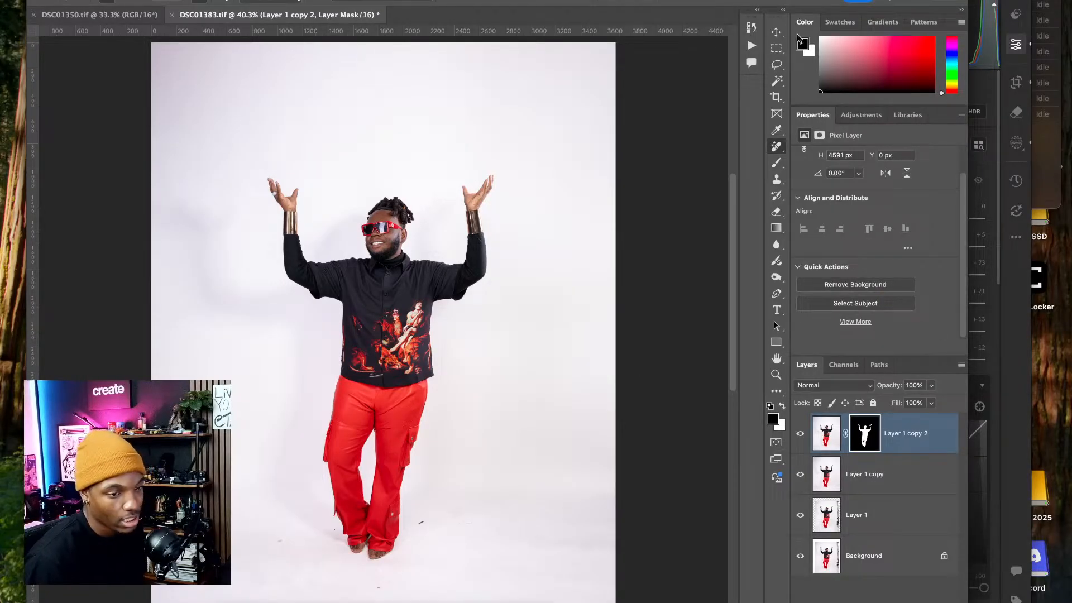
- Try moving the cutout man sideways to check the mask, and undo the move
click(775, 33)
drag(384, 294, 468, 295)
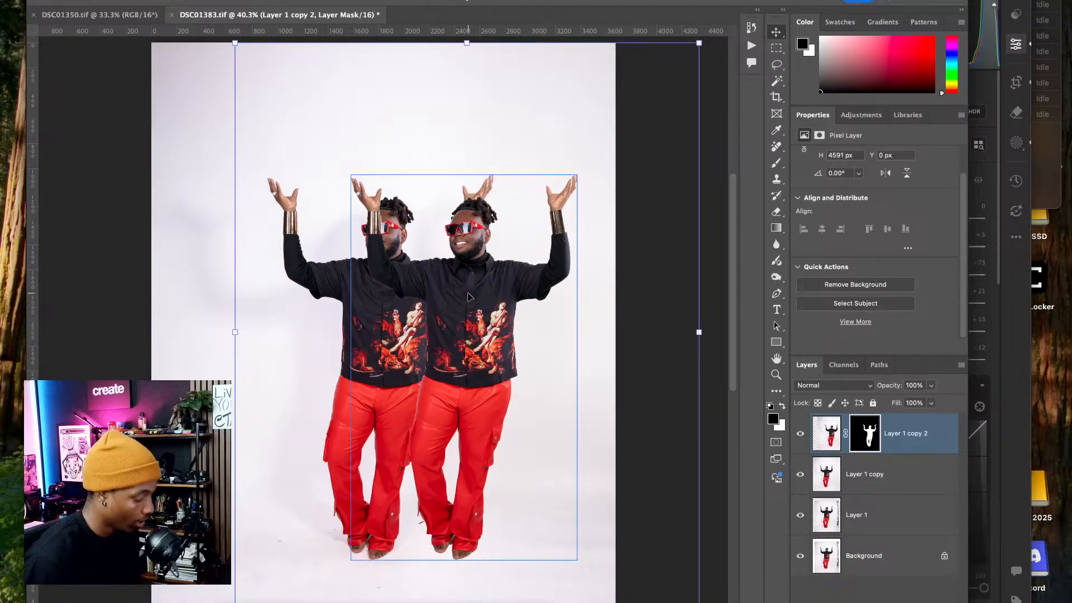
key(super+z)
- Place the ChatGPT fire poster image above Layer 1 copy at full canvas height, and hide the Layer 1 copy 2 cutout
click(896, 486)
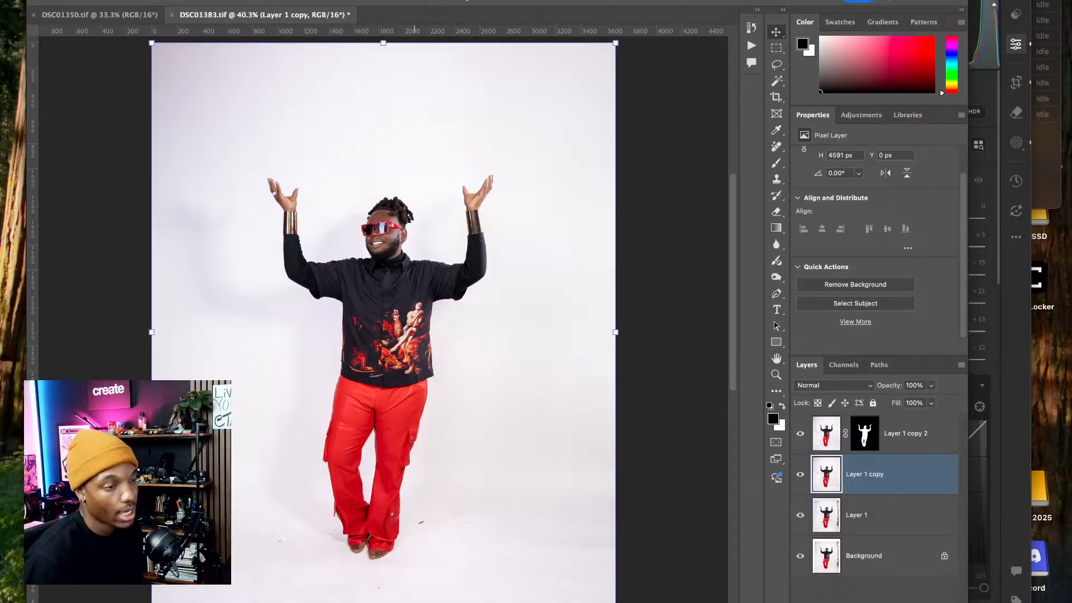
drag(414, 602, 369, 197)
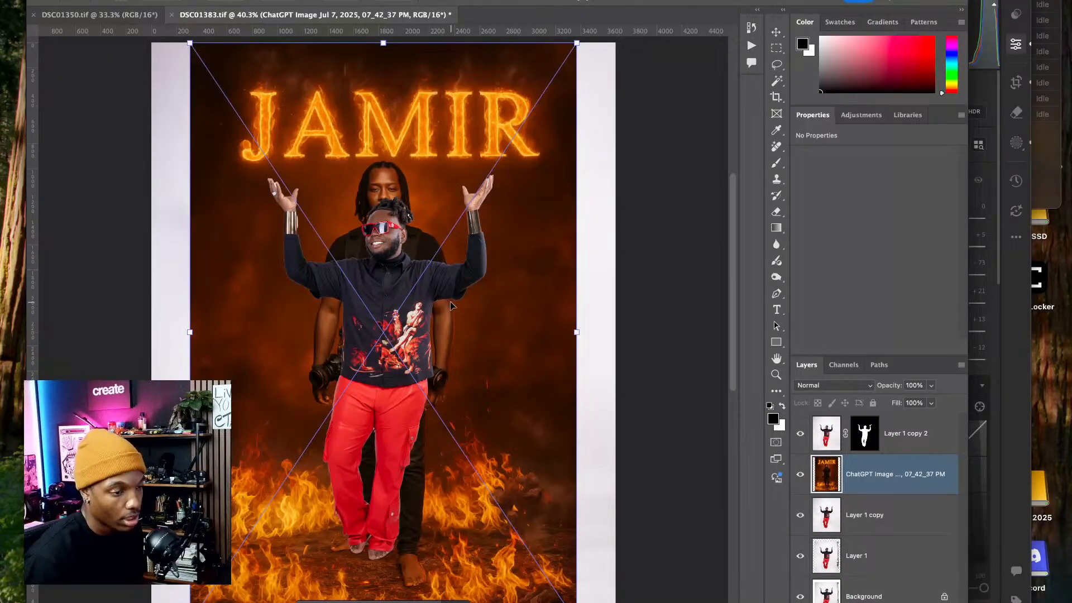
click(800, 441)
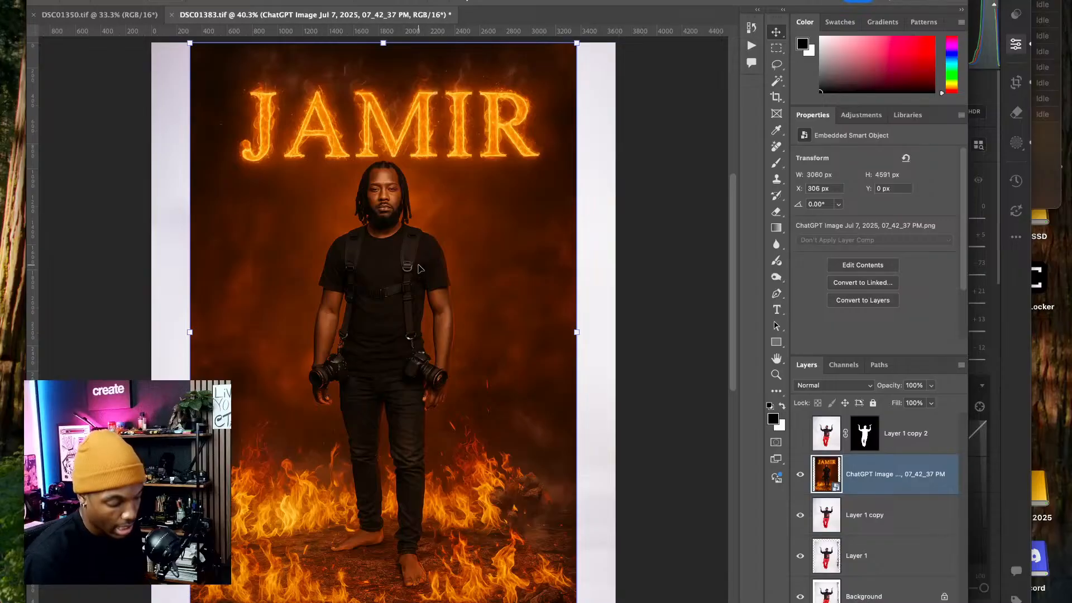
key(super+minus)
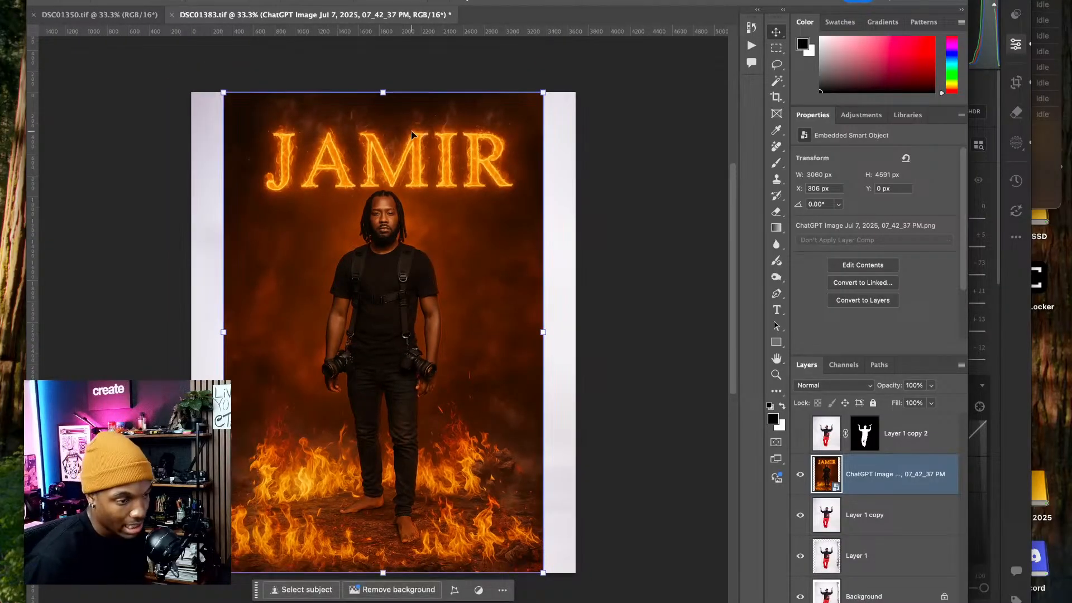
click(800, 435)
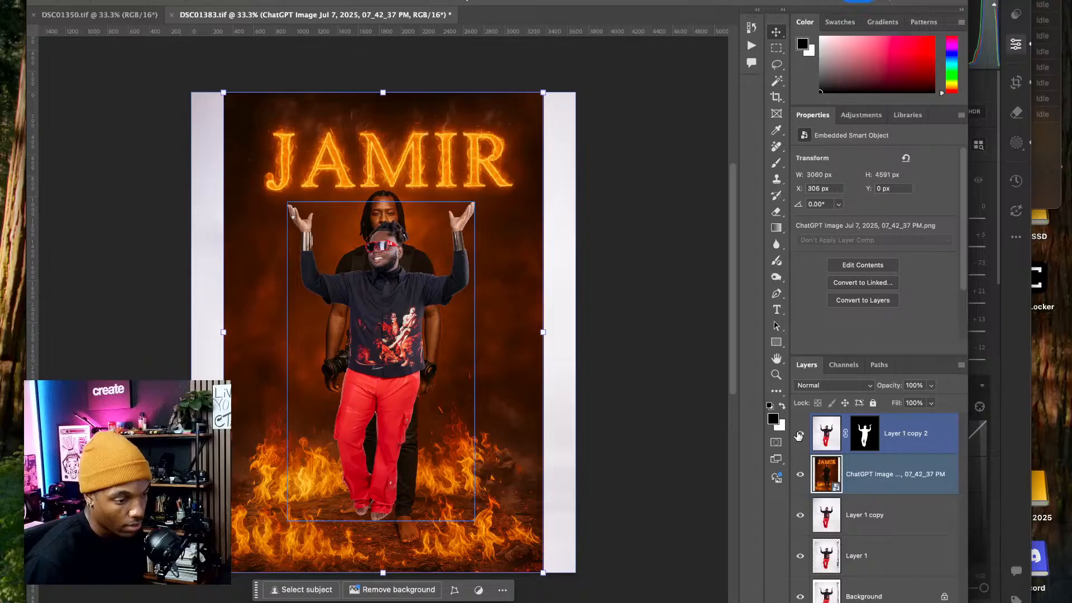
click(800, 434)
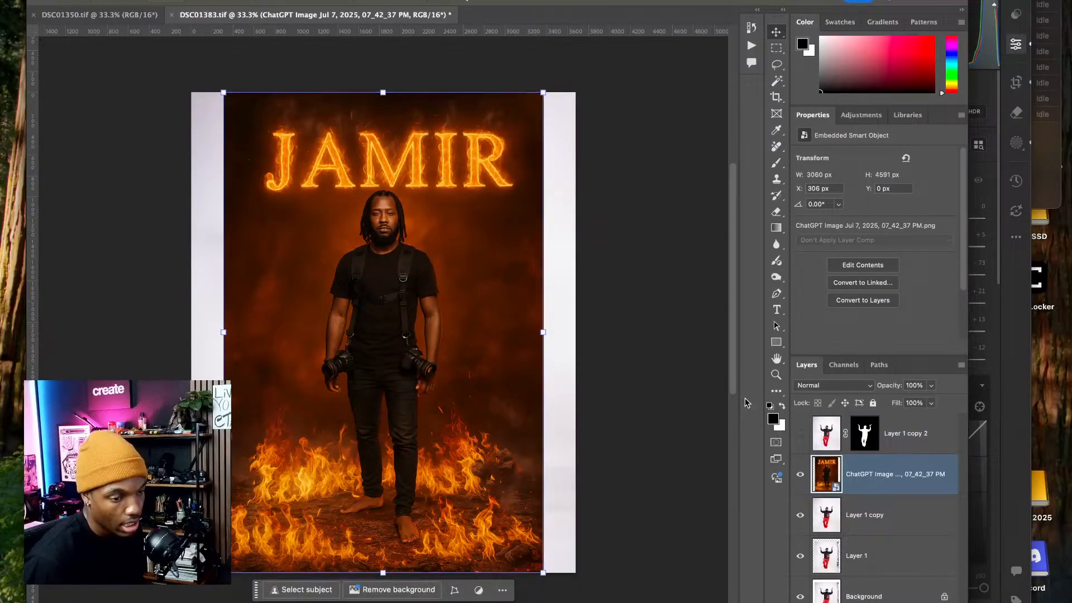
- Rasterize the placed ChatGPT fire image and deselect its layer
right_click(876, 473)
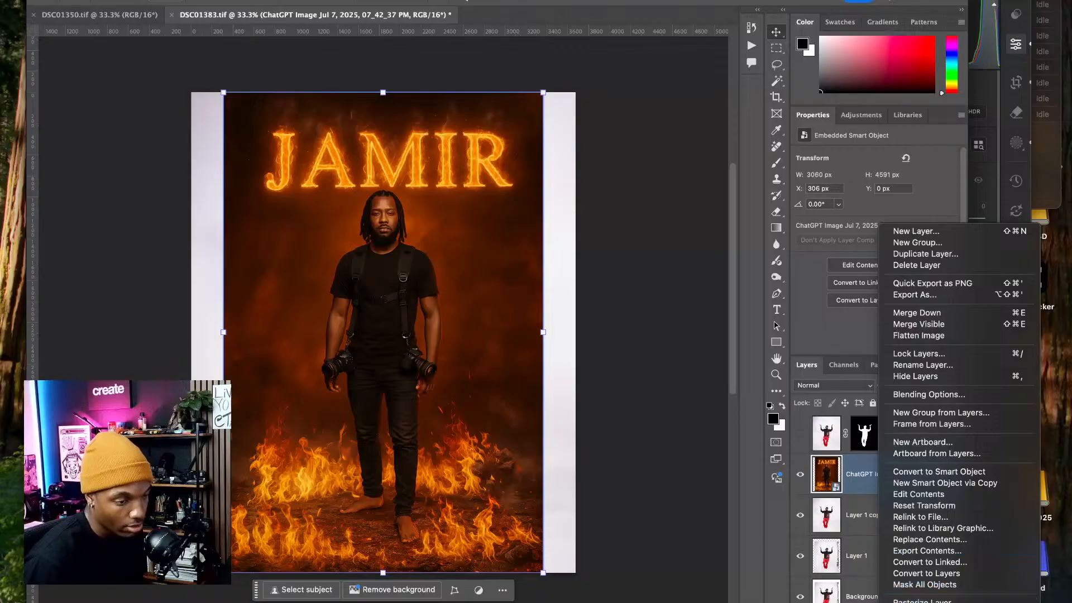
click(915, 600)
click(693, 109)
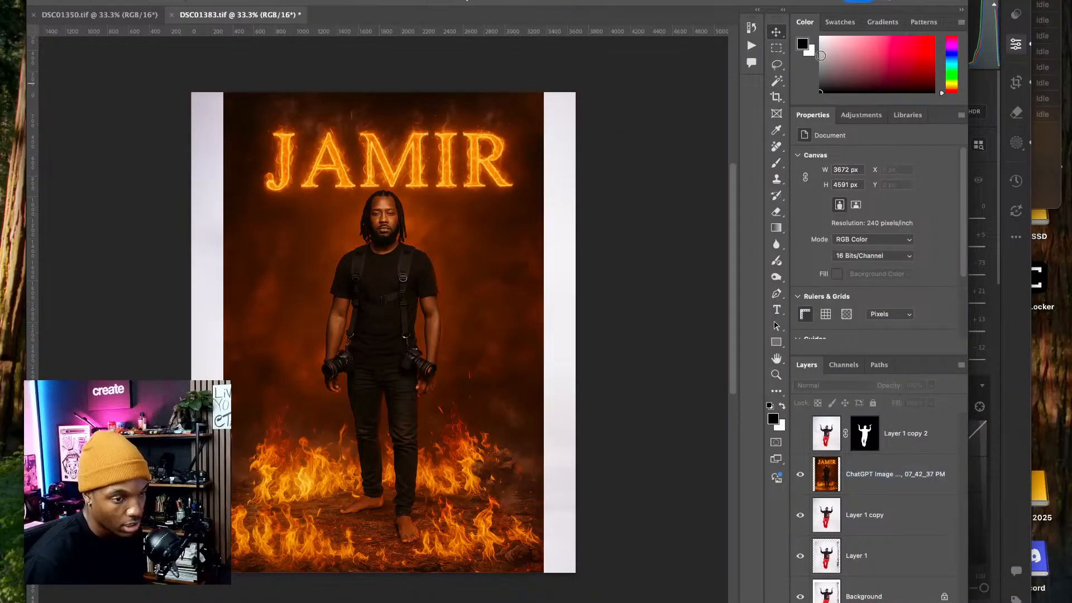
- Select the white strips on both sides of the fire image with a slight overlap, and fill them using Generative Fill without a prompt
click(776, 48)
drag(635, 53, 536, 599)
drag(230, 581, 140, 65)
right_click(202, 150)
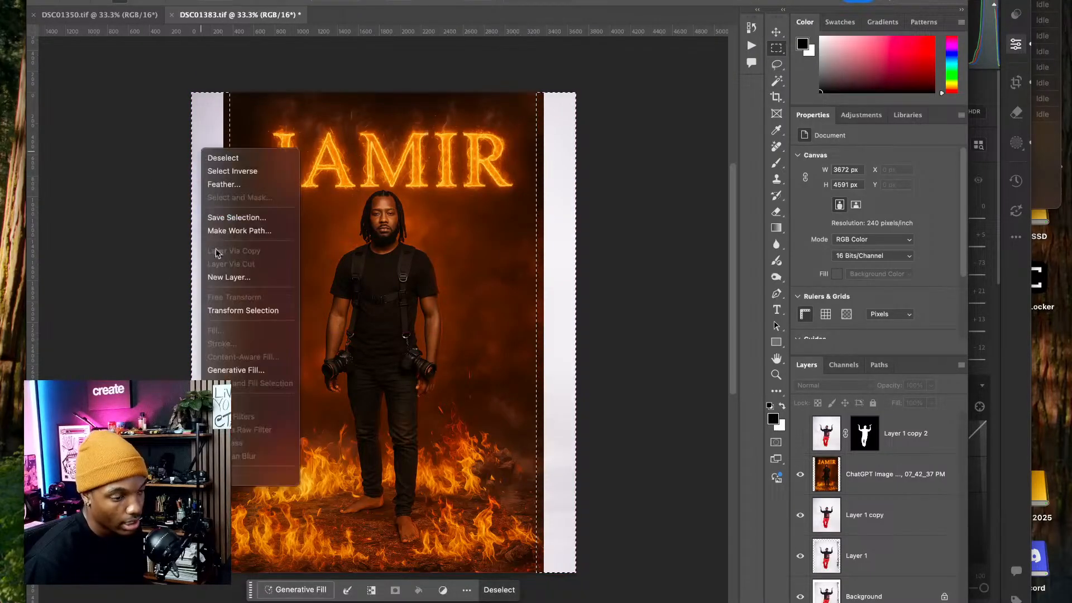
click(273, 559)
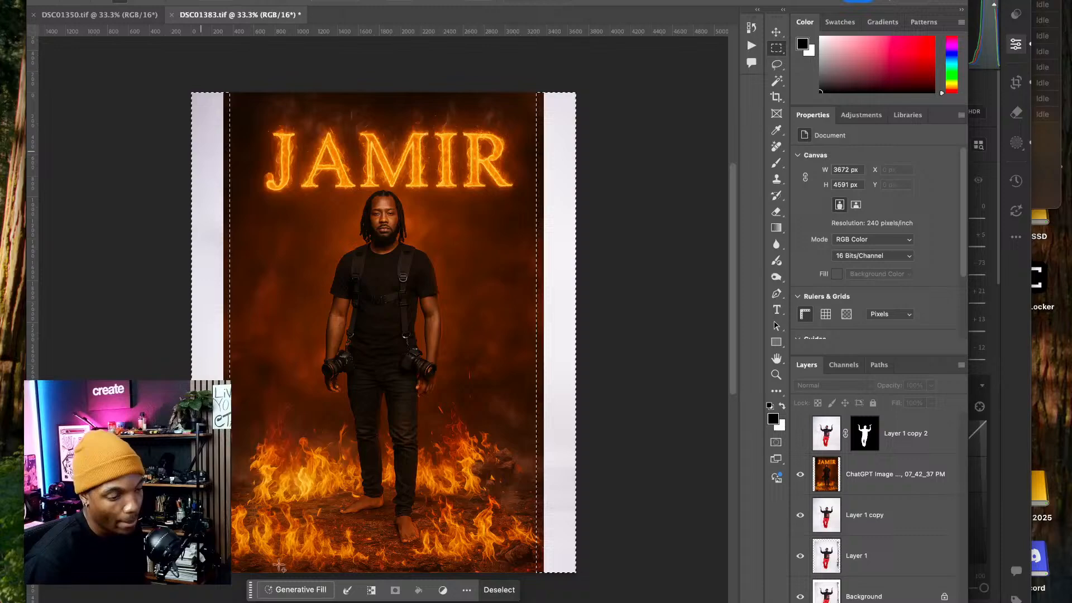
click(299, 591)
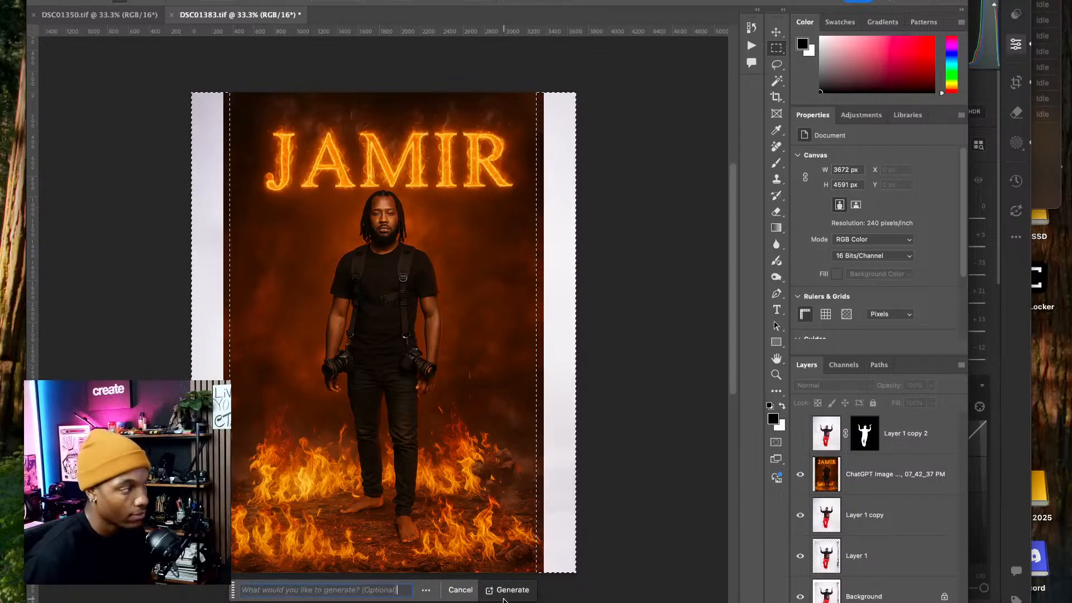
click(504, 591)
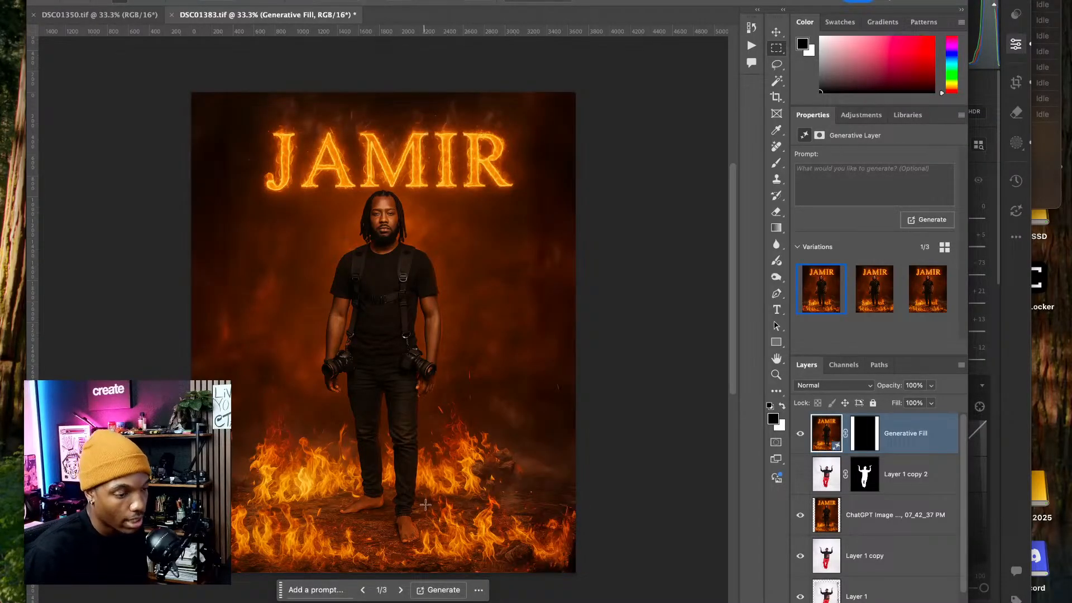
- Compare the three Generative Fill variations and keep the first one
scroll(427, 503, left, 3)
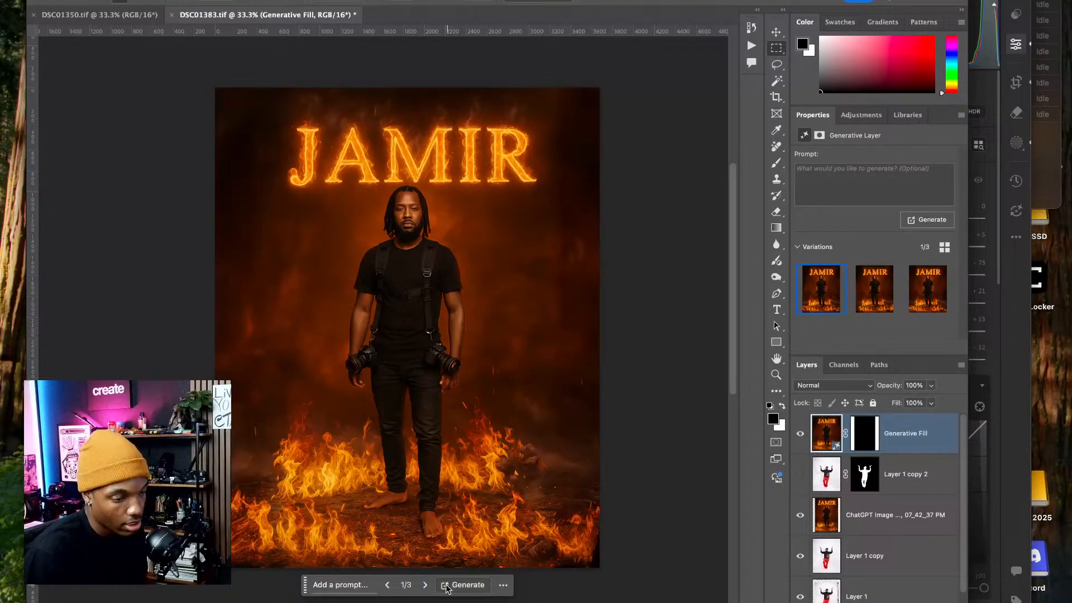
click(424, 585)
click(424, 585)
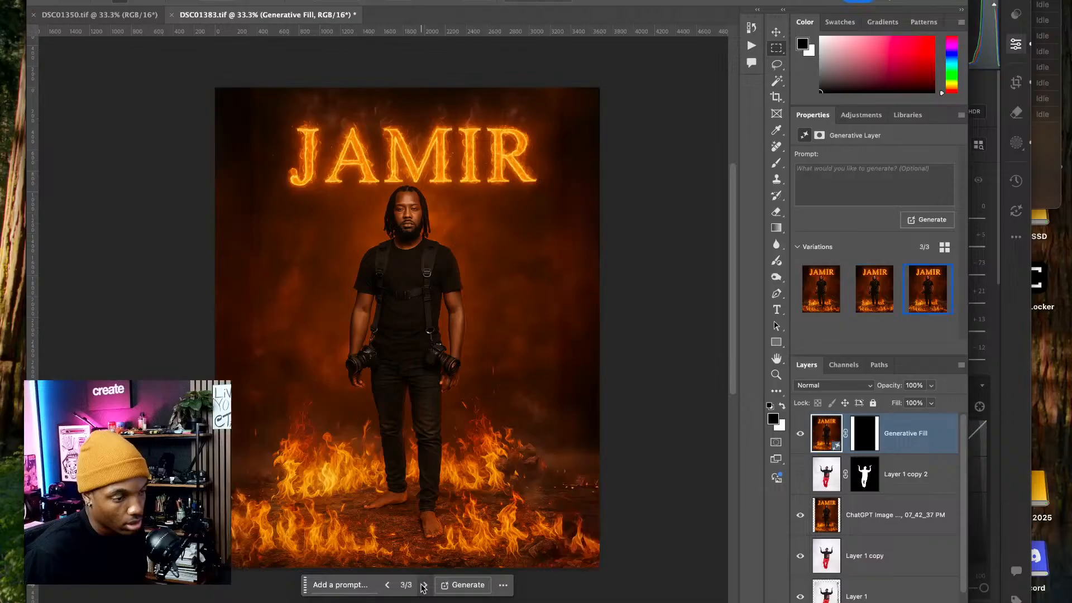
click(424, 585)
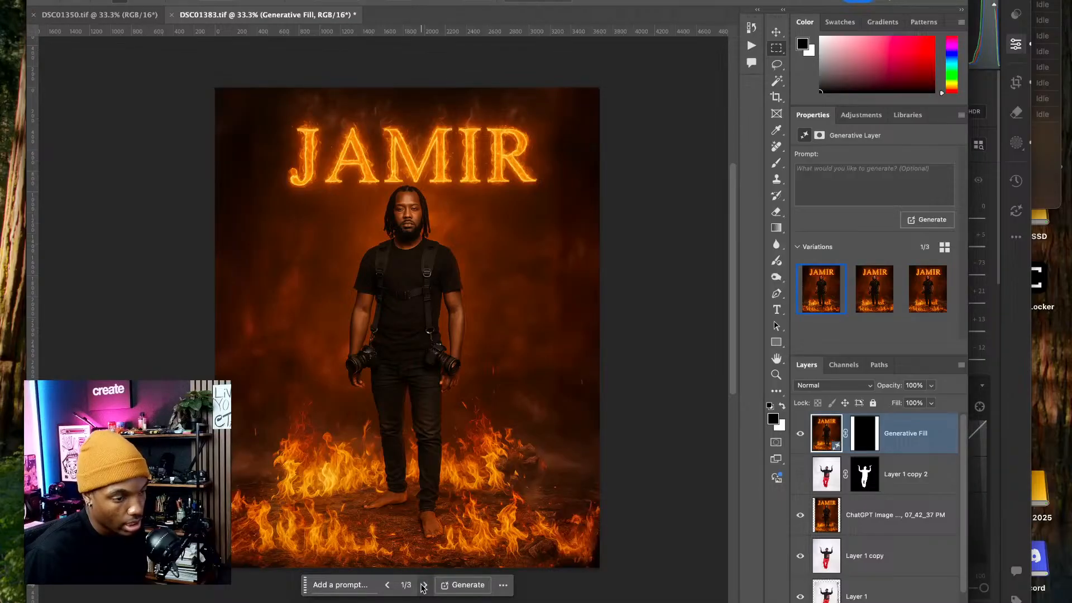
click(387, 586)
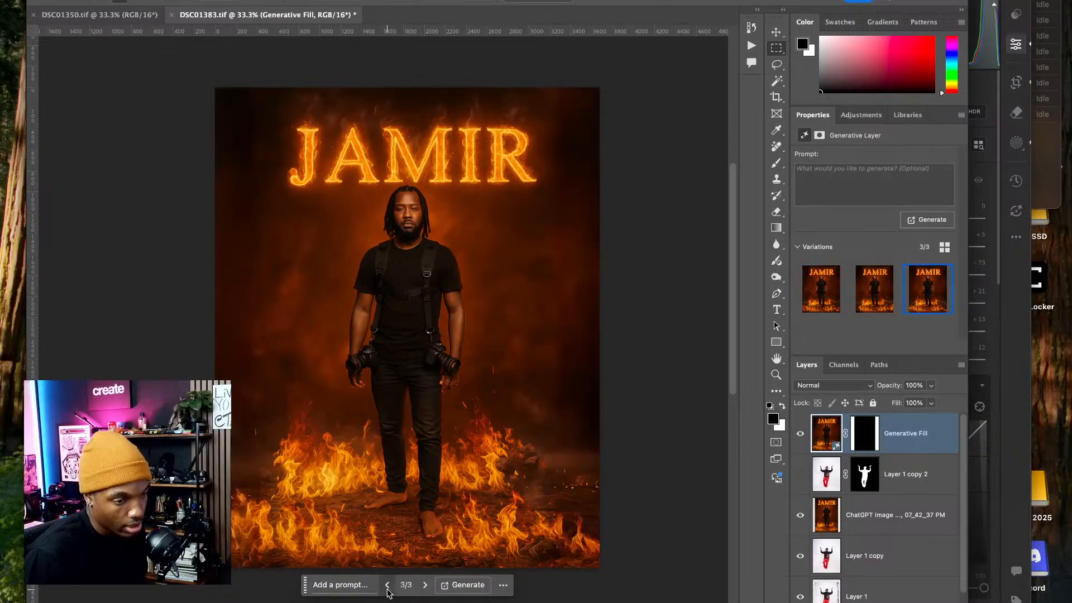
click(425, 586)
click(424, 584)
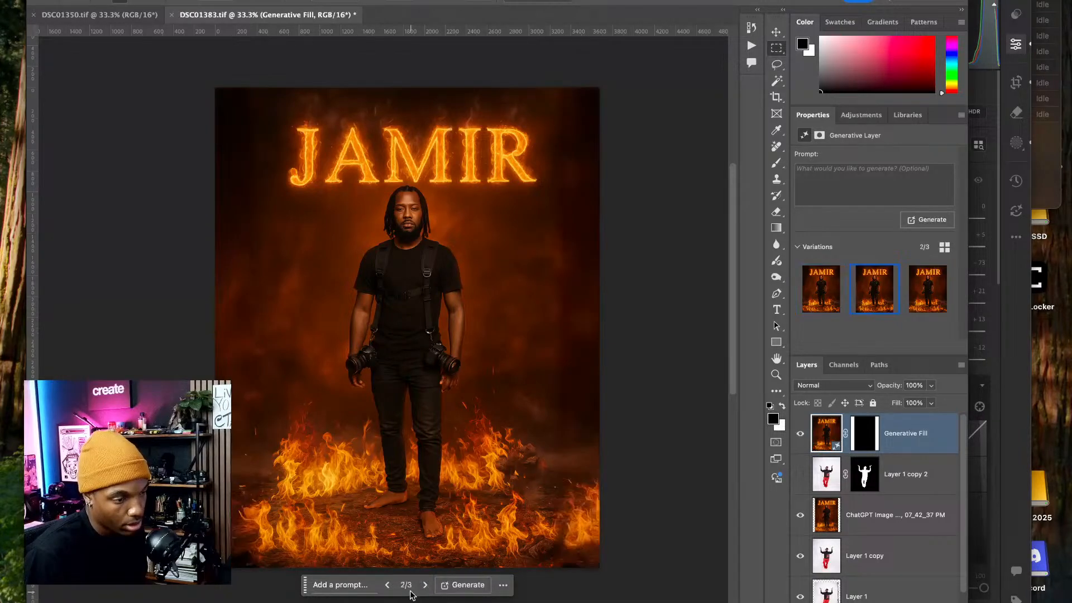
click(385, 584)
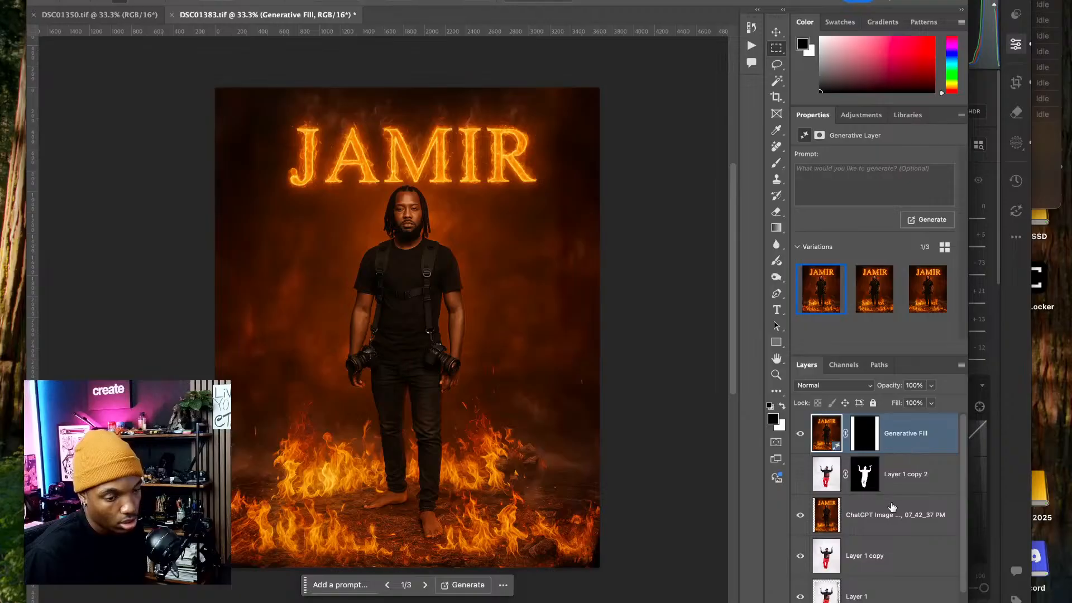
- Move the ChatGPT image layer directly beneath the Generative Fill layer and merge the two into one
drag(890, 519, 896, 443)
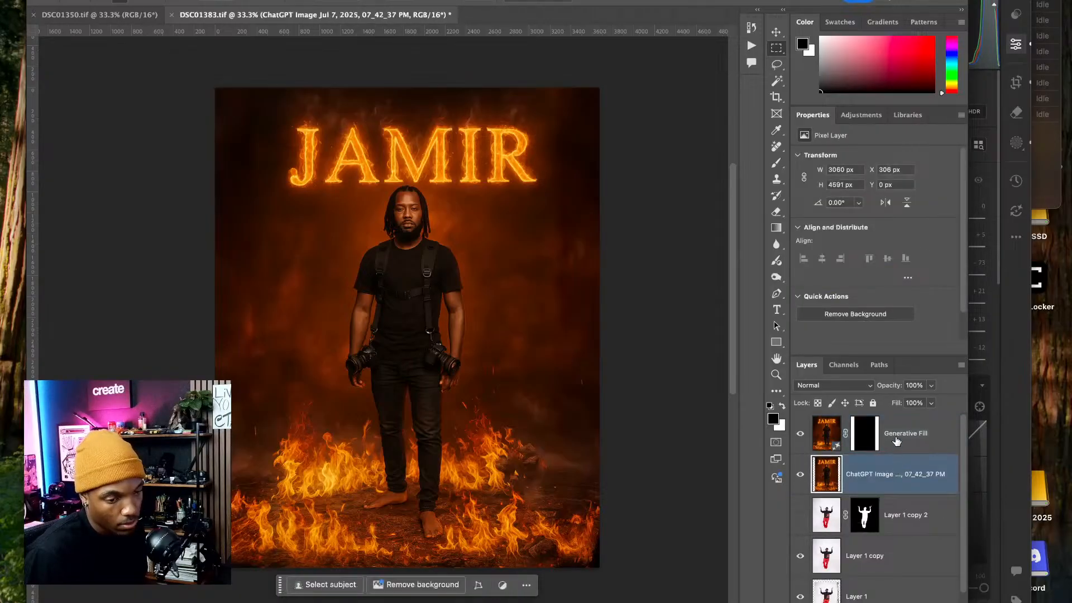
click(910, 441)
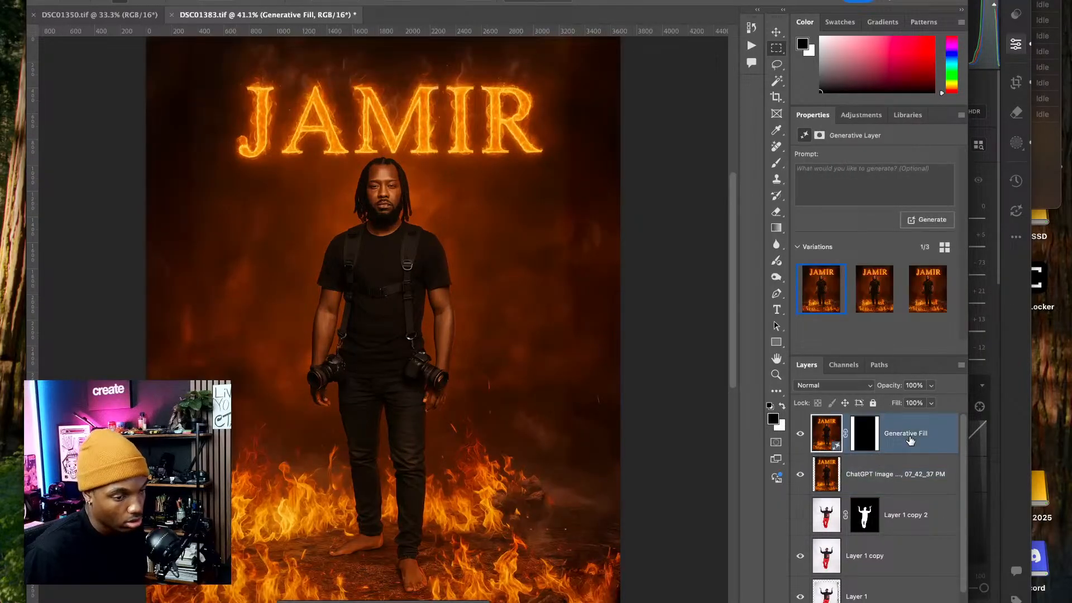
shift+click(909, 473)
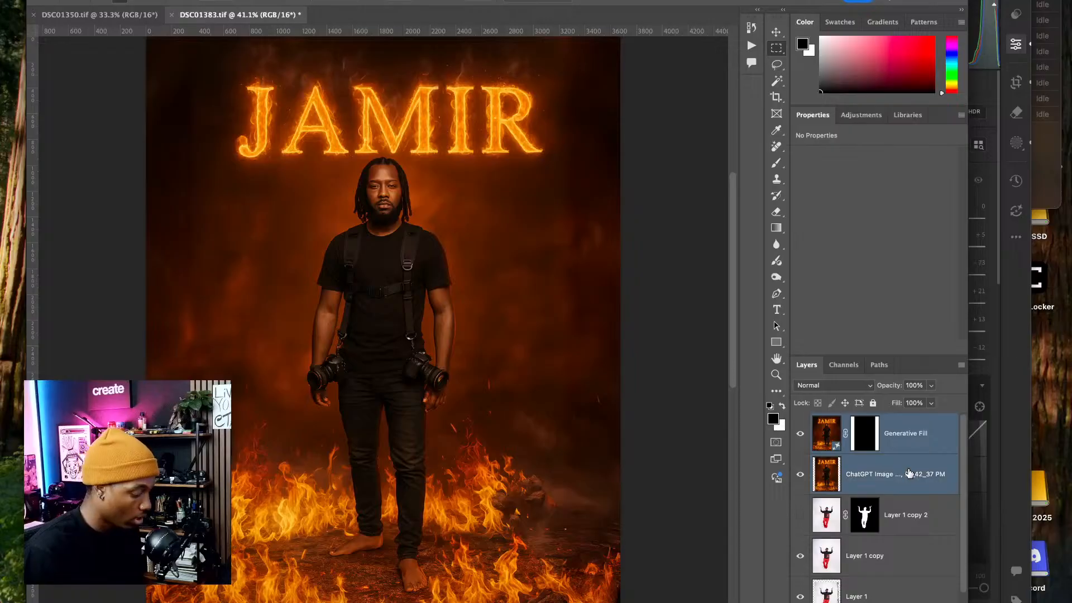
key(ctrl+e)
key(ctrl+minus)
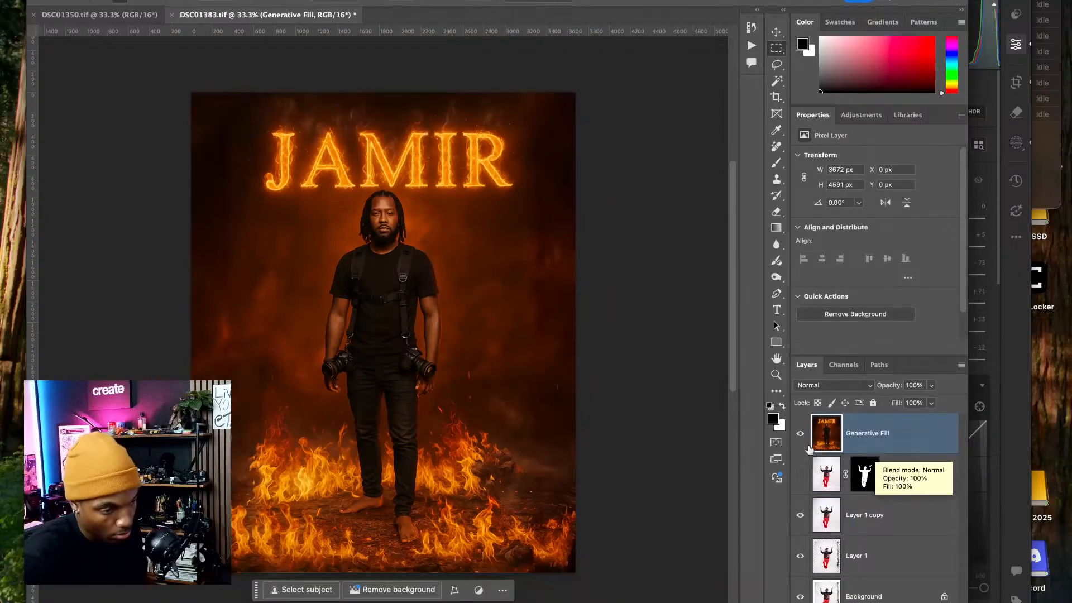
- Retouch the dark backdrop beside the last letter of the flaming title with the Clone Stamp tool, sampling nearby smoke
drag(430, 257, 503, 289)
key(ctrl+plus)
drag(373, 284, 489, 359)
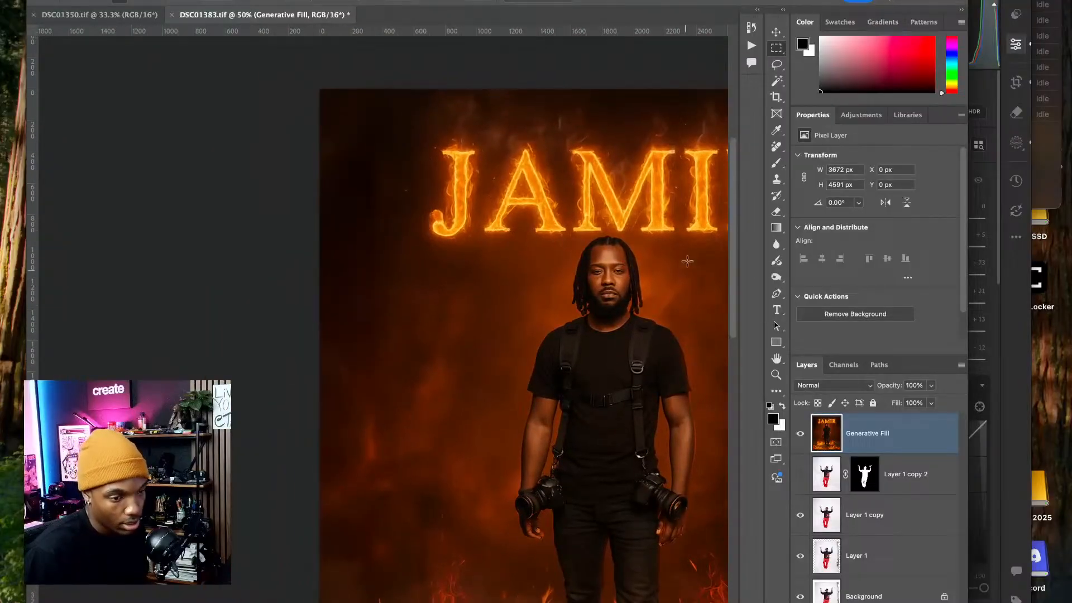
click(777, 180)
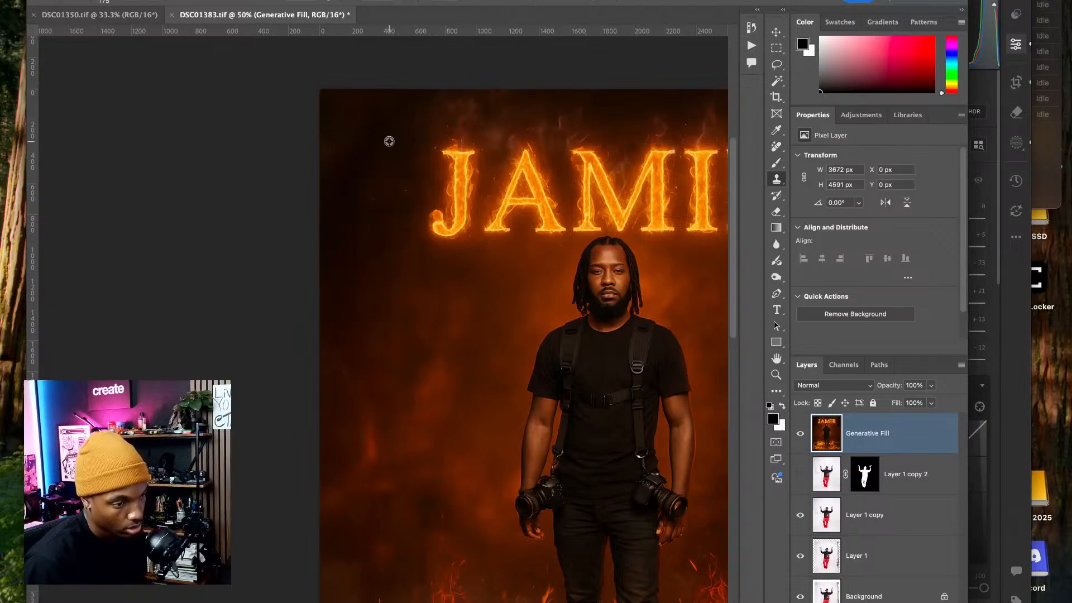
scroll(369, 195, down, 5)
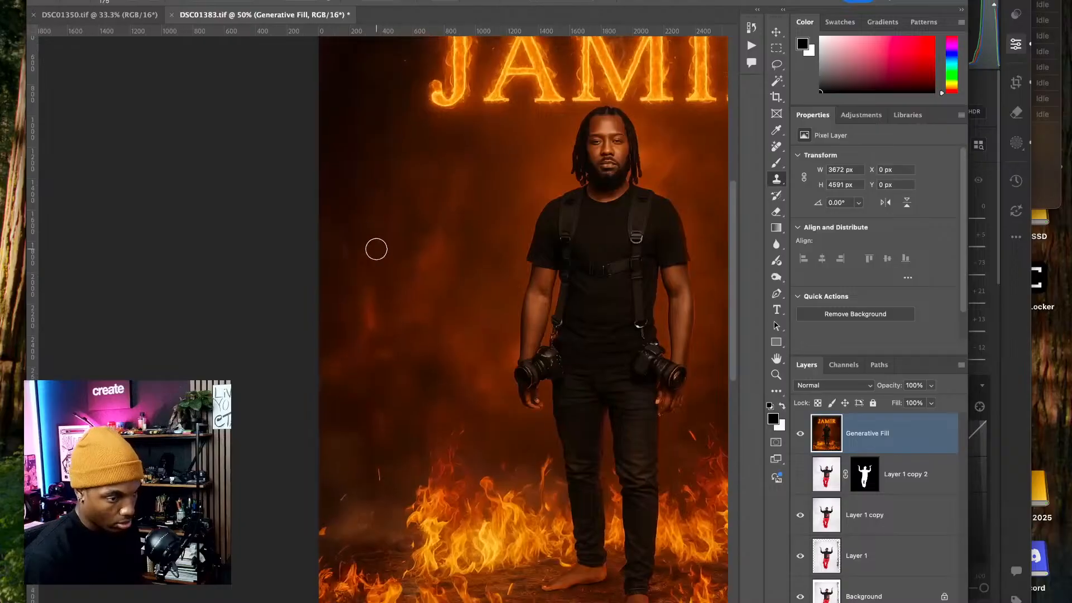
drag(436, 292, 235, 343)
drag(382, 280, 222, 291)
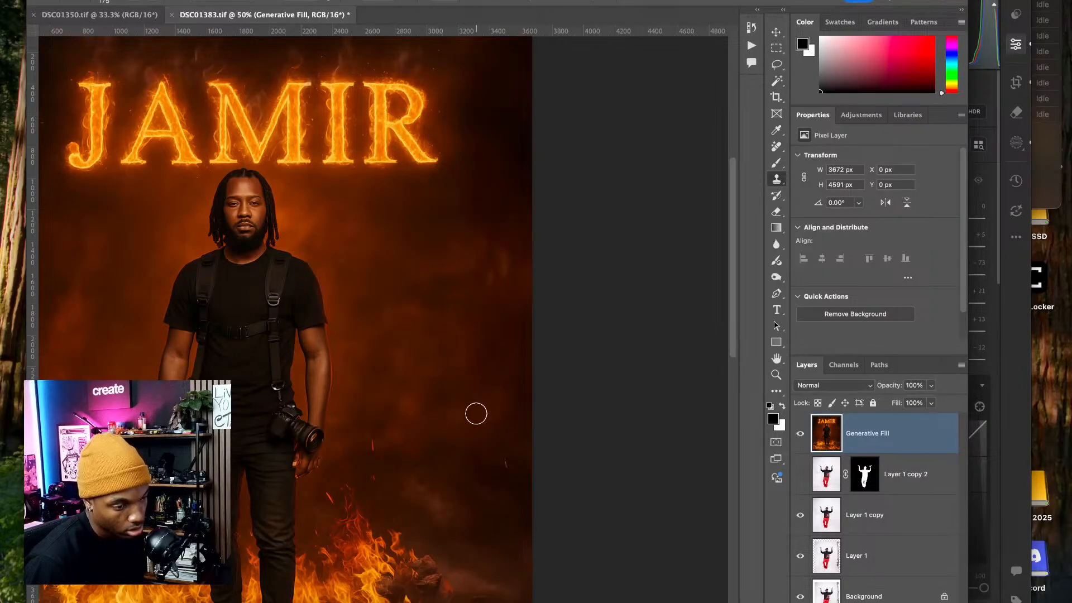
alt+click(504, 216)
drag(469, 200, 458, 219)
alt+click(434, 205)
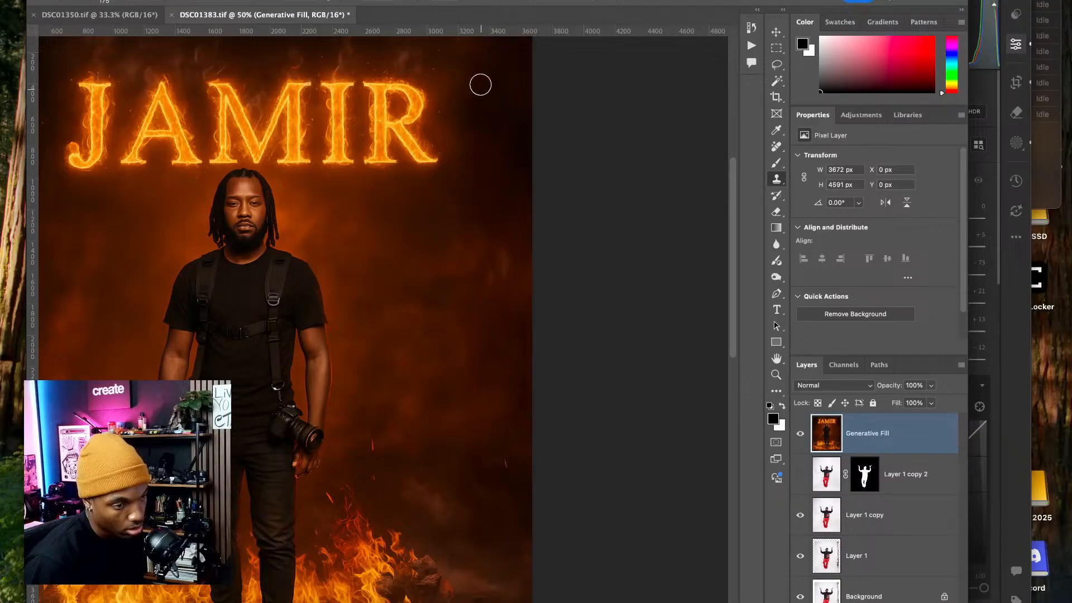
drag(474, 124, 474, 262)
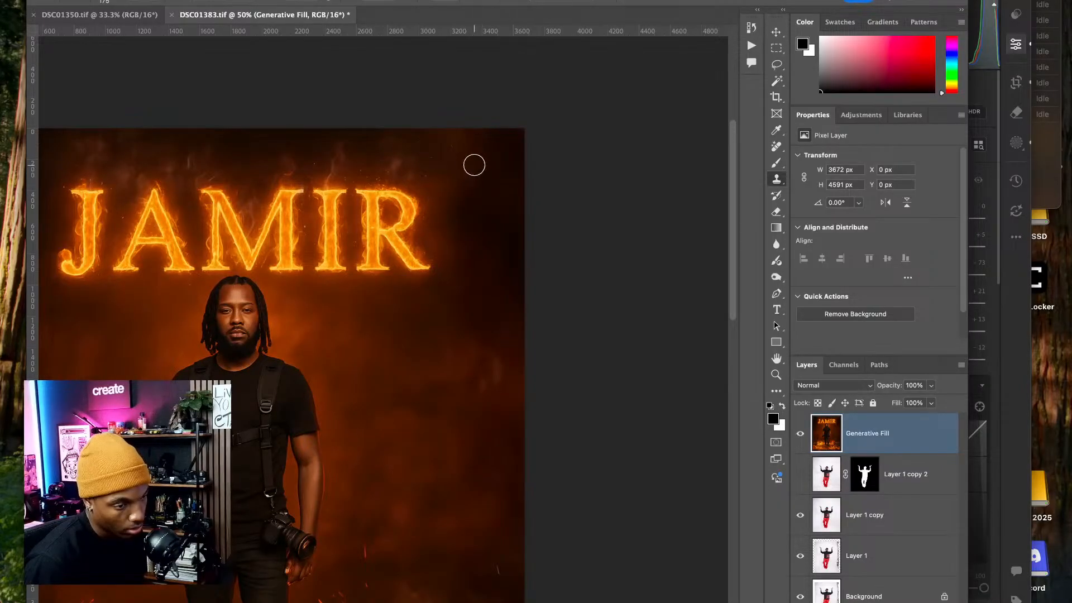
alt+click(449, 244)
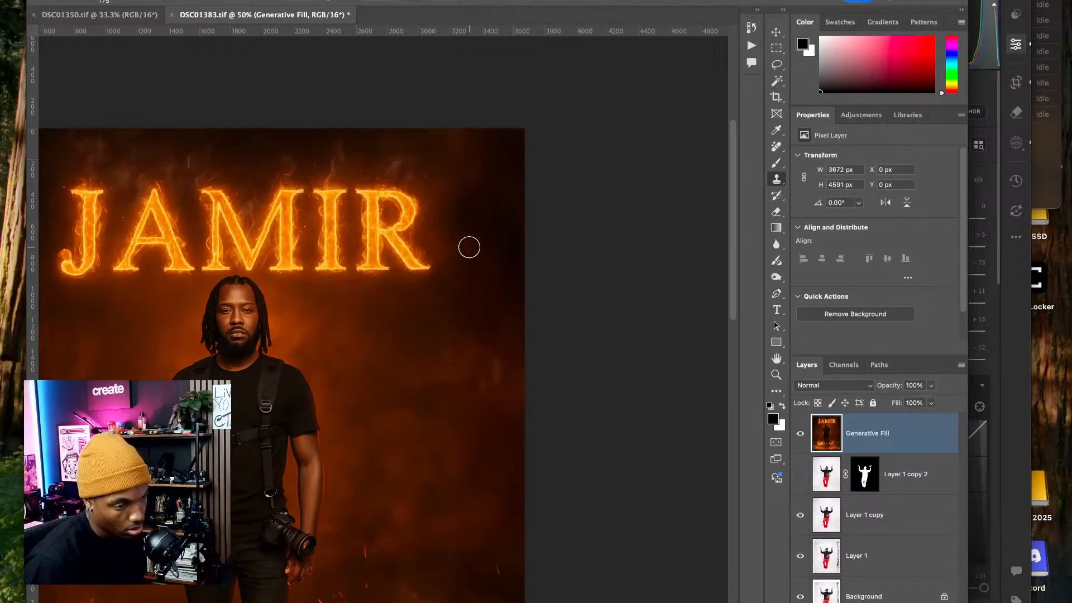
drag(477, 453, 533, 341)
mouse_move(399, 306)
mouse_down()
mouse_move(512, 347)
mouse_move(586, 225)
mouse_up()
drag(427, 267, 548, 298)
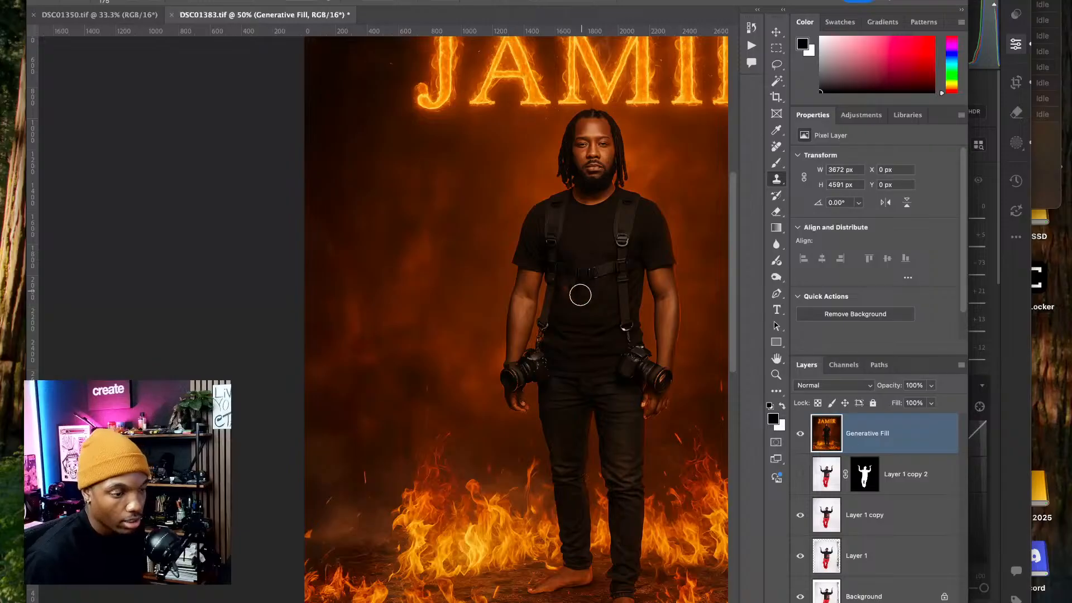
- Select the standing man in the AI-generated fire image using Select Subject
mouse_move(576, 292)
mouse_down()
mouse_move(439, 285)
mouse_move(361, 223)
mouse_move(362, 335)
mouse_up()
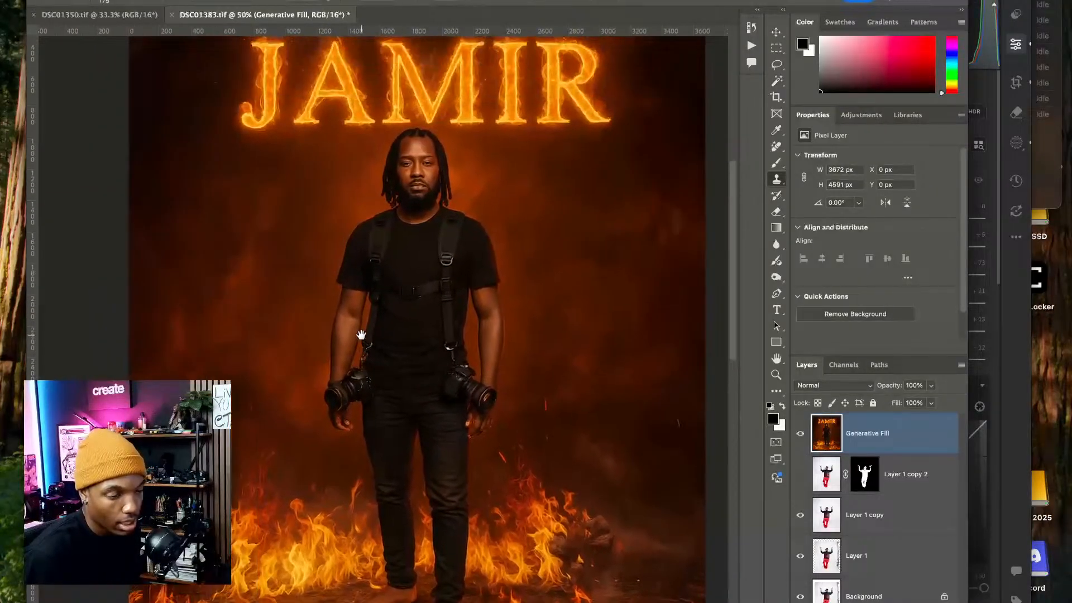
drag(570, 377, 550, 356)
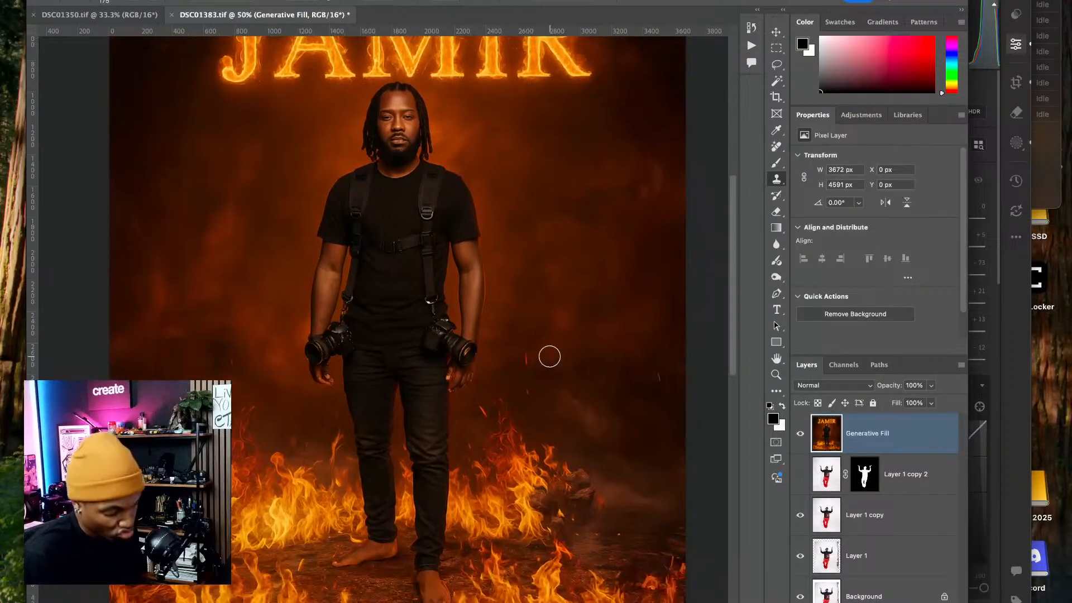
key(super+minus)
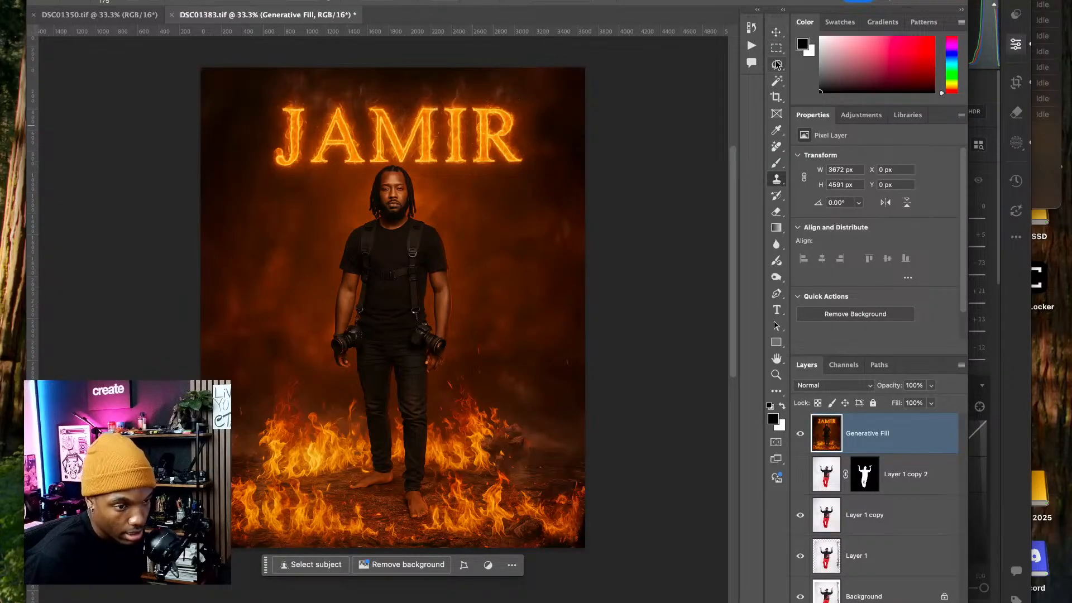
scroll(874, 281, down, 2)
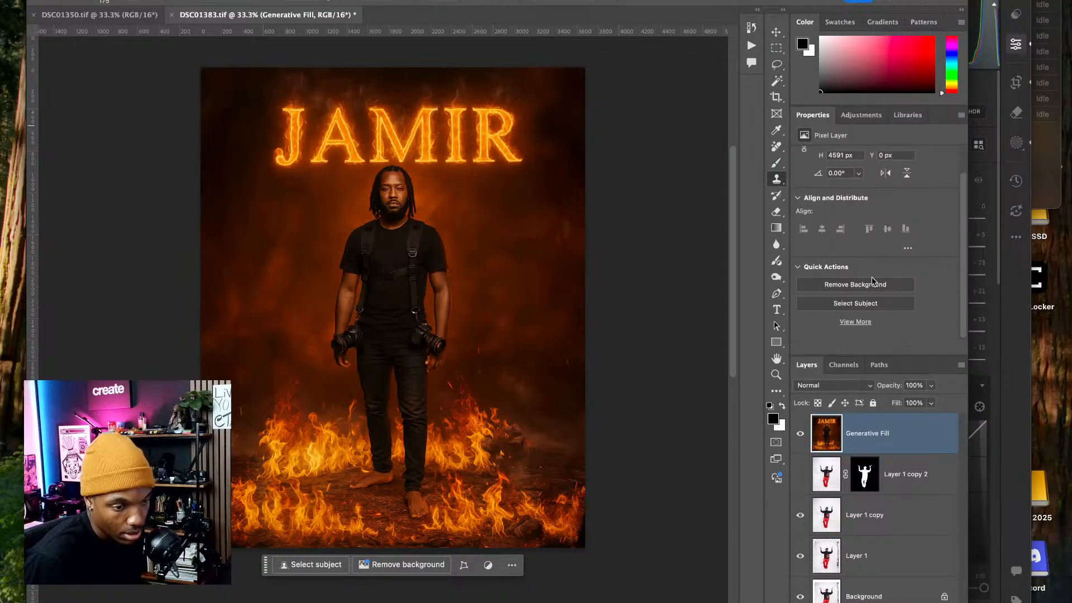
click(890, 304)
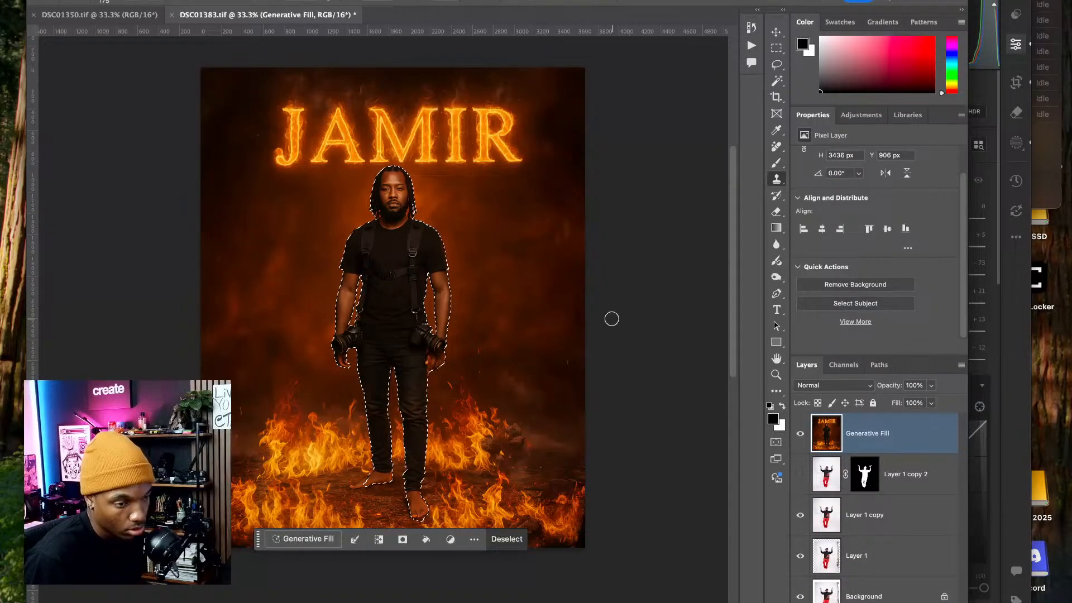
- Add loose Lasso areas around both bare feet to the selection, leaving extra margin beyond their edges
key(l)
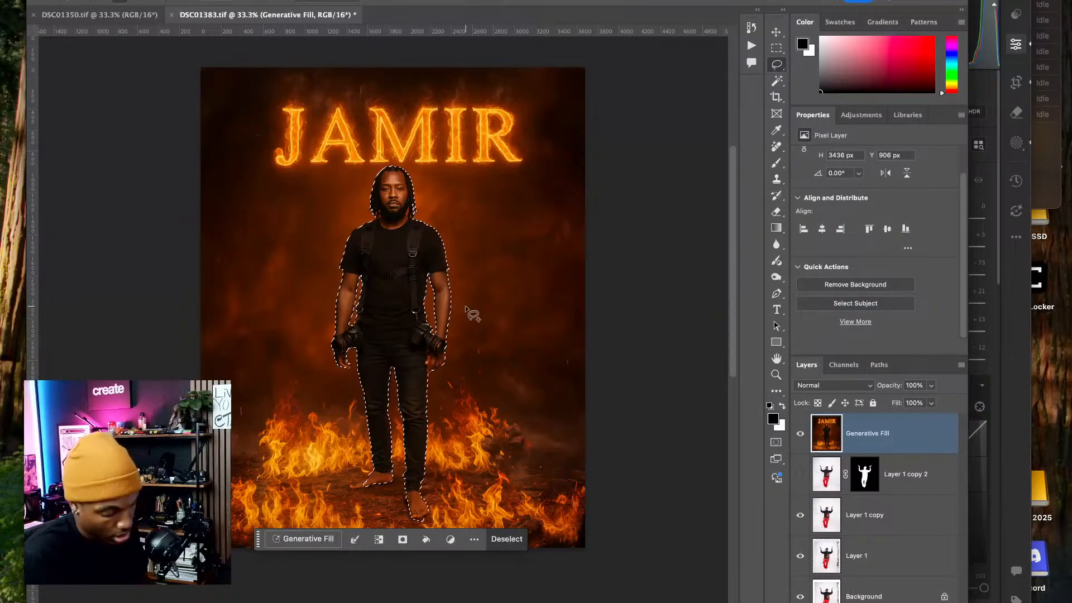
key(super+plus)
key(super+plus)
key(super+plus)
drag(409, 461, 416, 321)
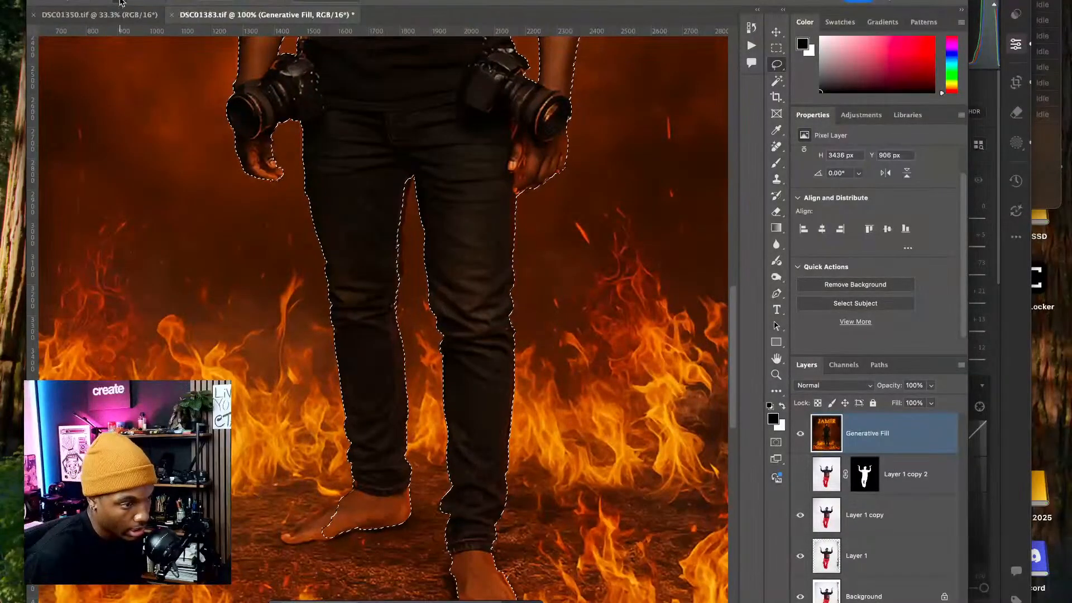
mouse_move(350, 480)
mouse_down()
mouse_move(299, 504)
mouse_move(273, 539)
mouse_move(337, 545)
mouse_move(419, 524)
mouse_move(419, 485)
mouse_move(368, 471)
mouse_move(349, 478)
mouse_move(385, 453)
mouse_up()
scroll(387, 465, down, 5)
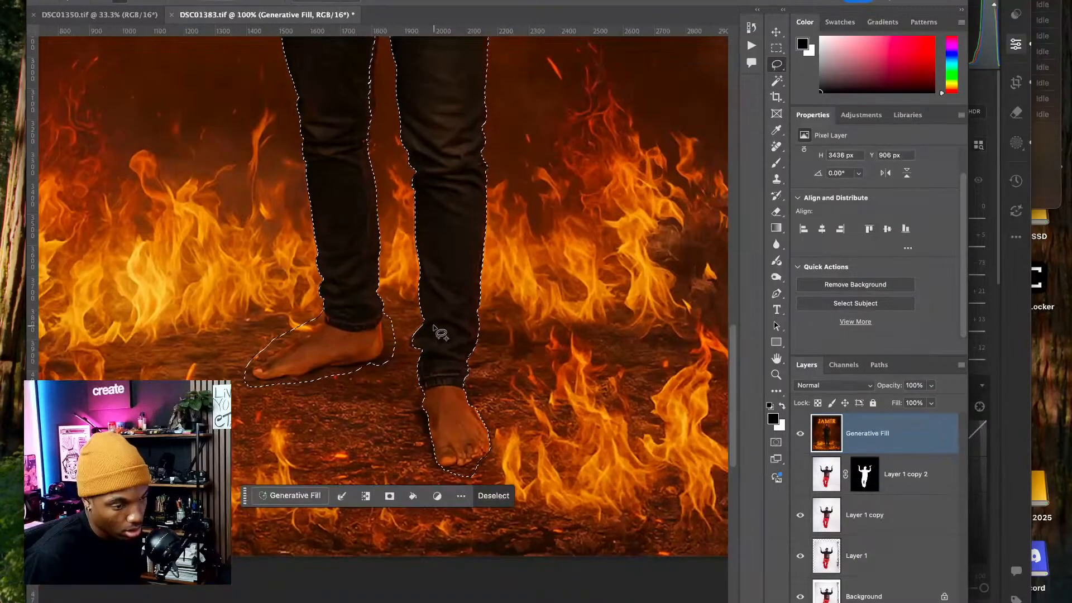
mouse_move(433, 325)
mouse_down()
mouse_move(416, 327)
mouse_move(402, 358)
mouse_move(414, 444)
mouse_move(437, 478)
mouse_move(493, 461)
mouse_up()
mouse_move(502, 420)
mouse_down()
mouse_move(476, 384)
mouse_move(476, 322)
mouse_move(449, 294)
mouse_move(470, 314)
mouse_move(456, 299)
mouse_move(468, 339)
mouse_move(423, 305)
mouse_move(435, 244)
mouse_move(406, 275)
mouse_move(418, 346)
mouse_up()
- Extend the selection with the Lasso around both hands and the cameras, leaving some backdrop as margin
scroll(468, 340, up, 5)
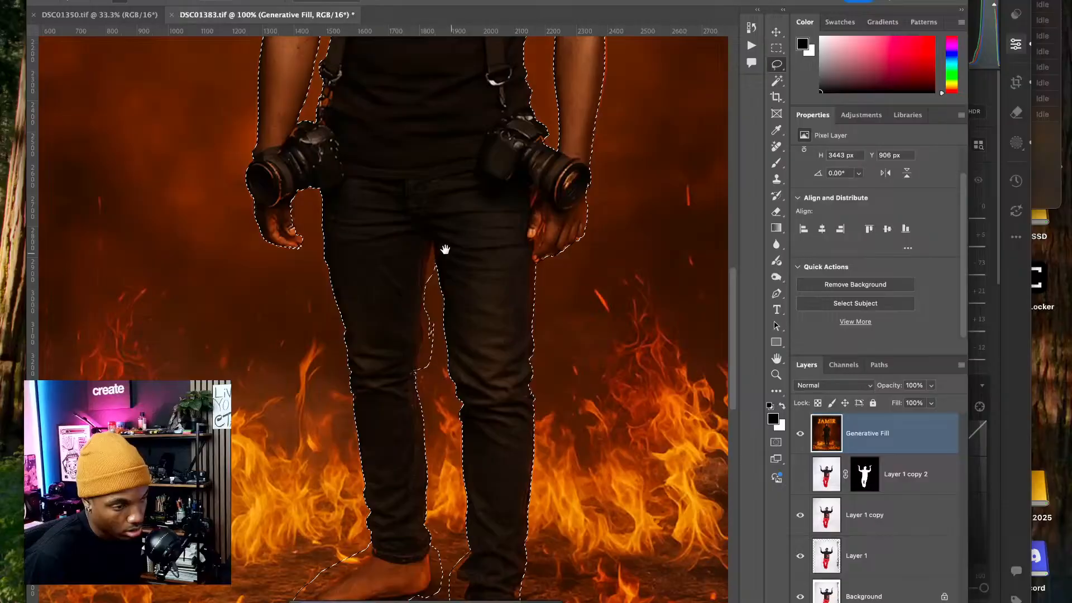
scroll(445, 249, up, 5)
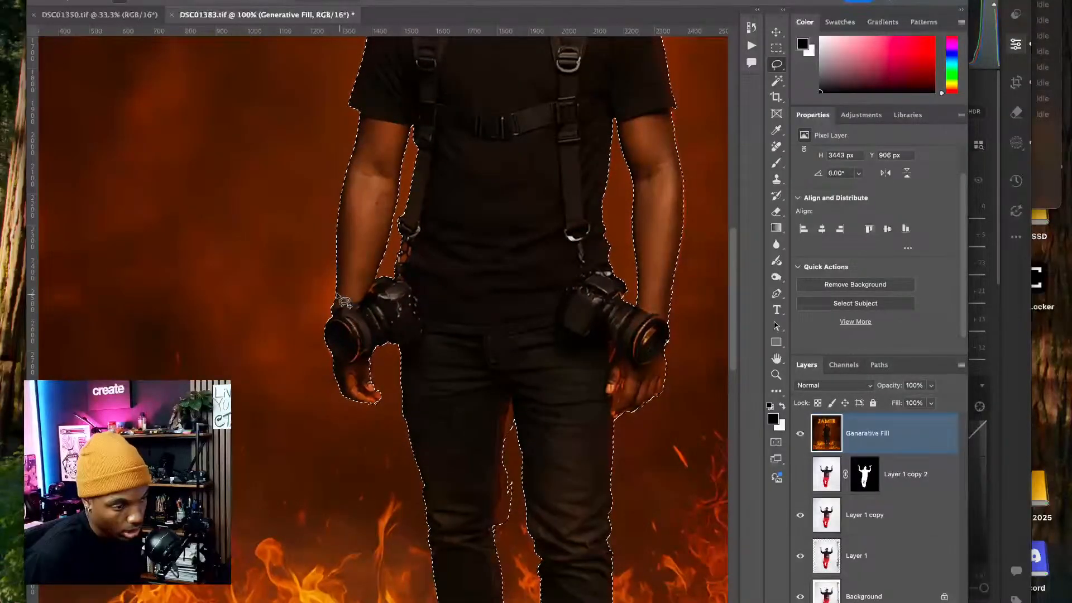
mouse_move(347, 306)
mouse_down()
mouse_move(338, 408)
mouse_move(381, 409)
mouse_move(391, 348)
mouse_move(422, 337)
mouse_move(413, 292)
mouse_move(357, 310)
mouse_up()
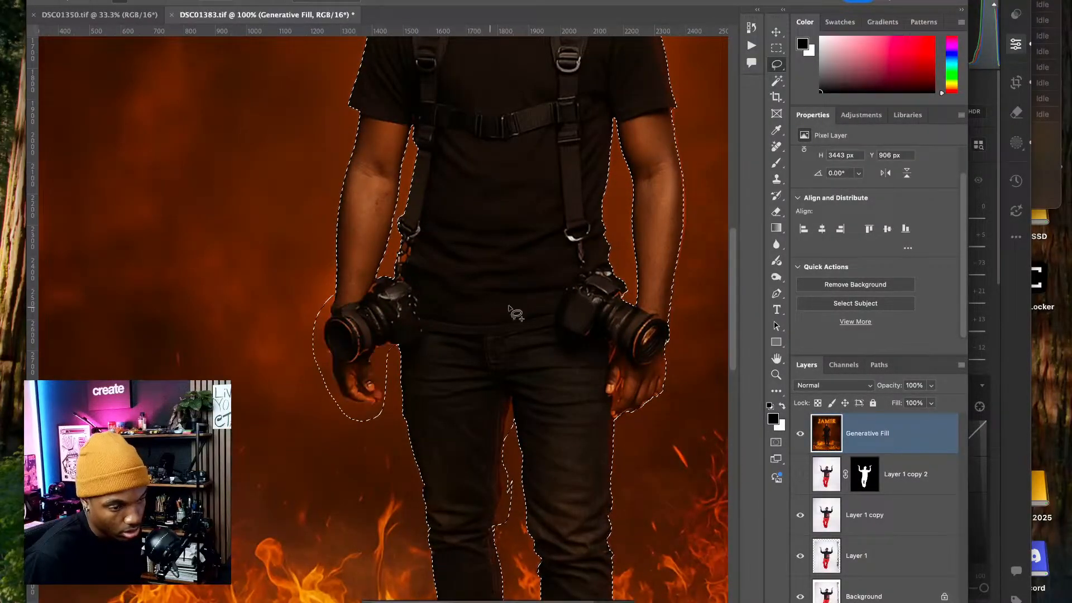
mouse_move(597, 383)
mouse_down()
mouse_move(609, 411)
mouse_move(652, 421)
mouse_move(671, 367)
mouse_move(603, 342)
mouse_move(599, 366)
mouse_up()
mouse_move(665, 304)
mouse_down()
mouse_move(680, 336)
mouse_move(668, 305)
mouse_up()
- Widen the Lasso selection along the inner edge of the man's legs so it includes some surrounding backdrop
mouse_move(541, 129)
mouse_down()
mouse_move(536, 311)
mouse_move(583, 464)
mouse_move(567, 484)
mouse_up()
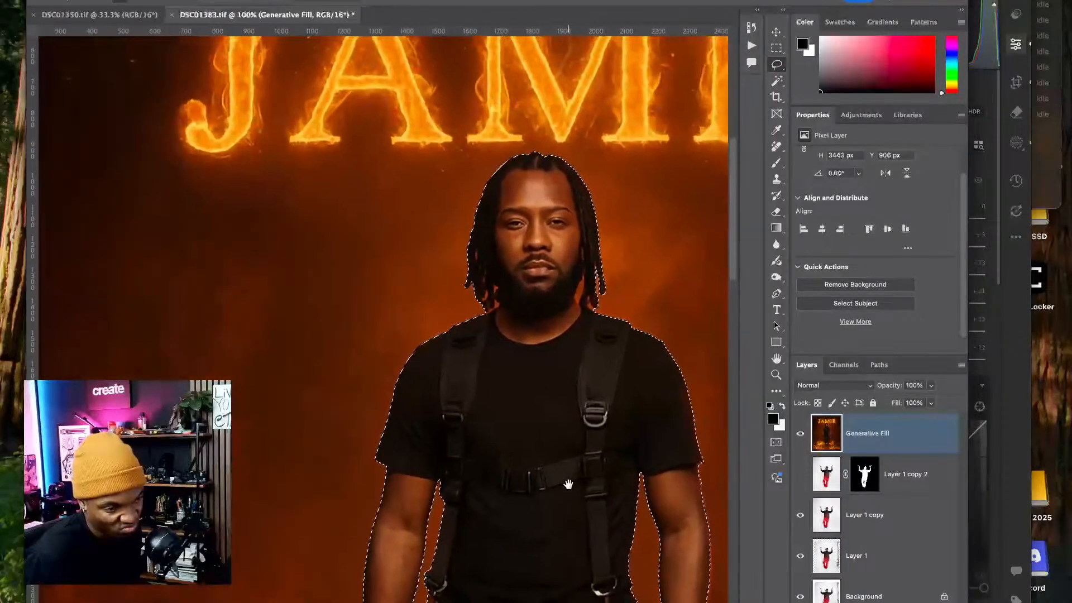
mouse_move(608, 589)
mouse_down()
mouse_move(568, 477)
mouse_move(593, 341)
mouse_move(522, 319)
mouse_move(519, 343)
mouse_up()
drag(426, 207, 437, 345)
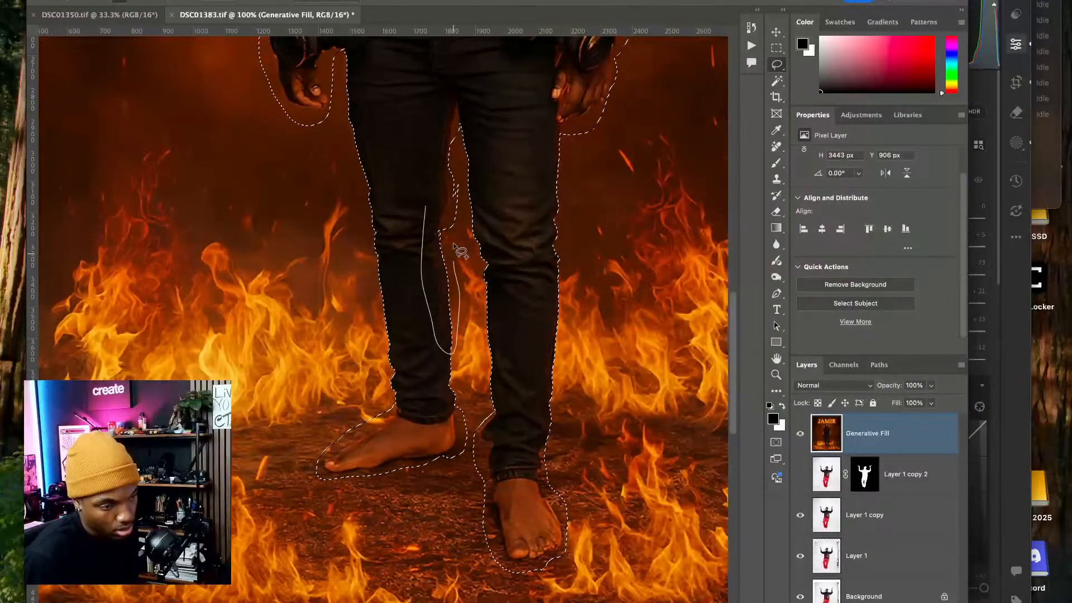
drag(453, 246, 445, 210)
drag(433, 296, 429, 253)
key(super+0)
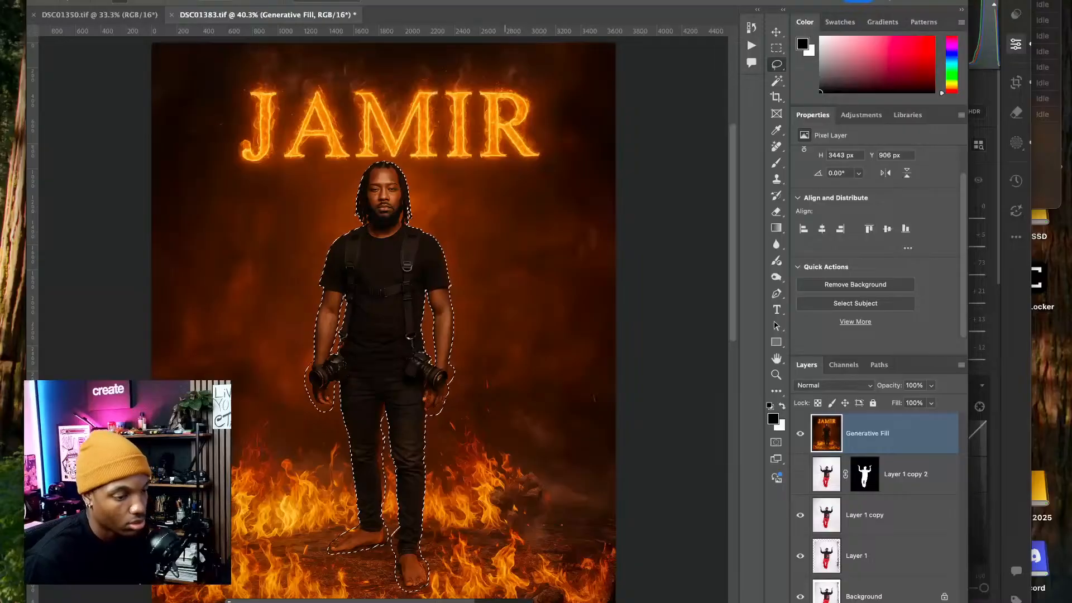
- Remove the selected man using Generative Fill without a prompt, comparing the three variations and keeping the first one
click(504, 602)
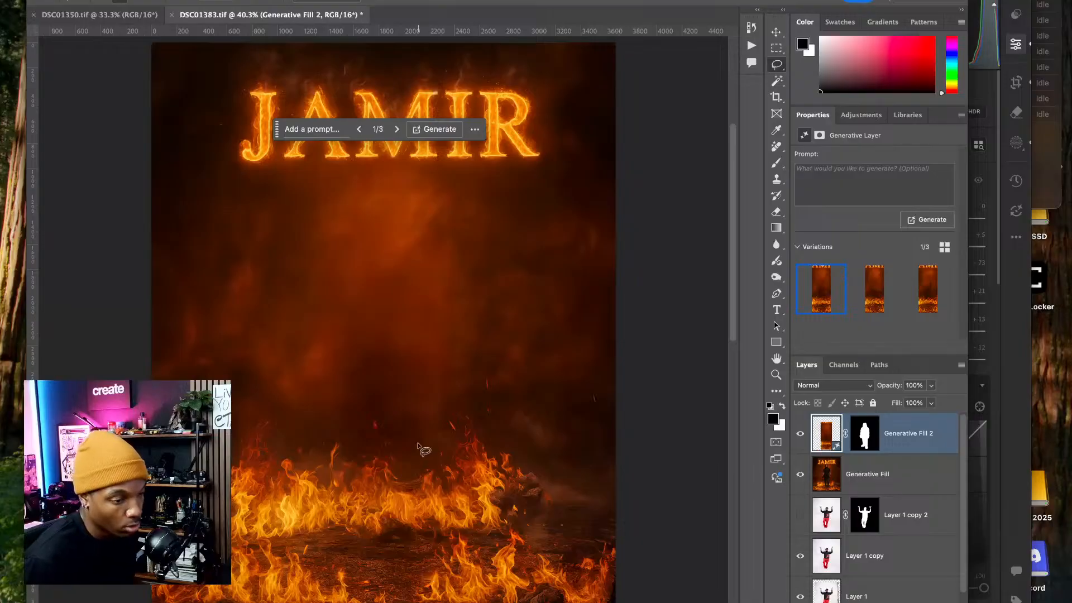
click(394, 128)
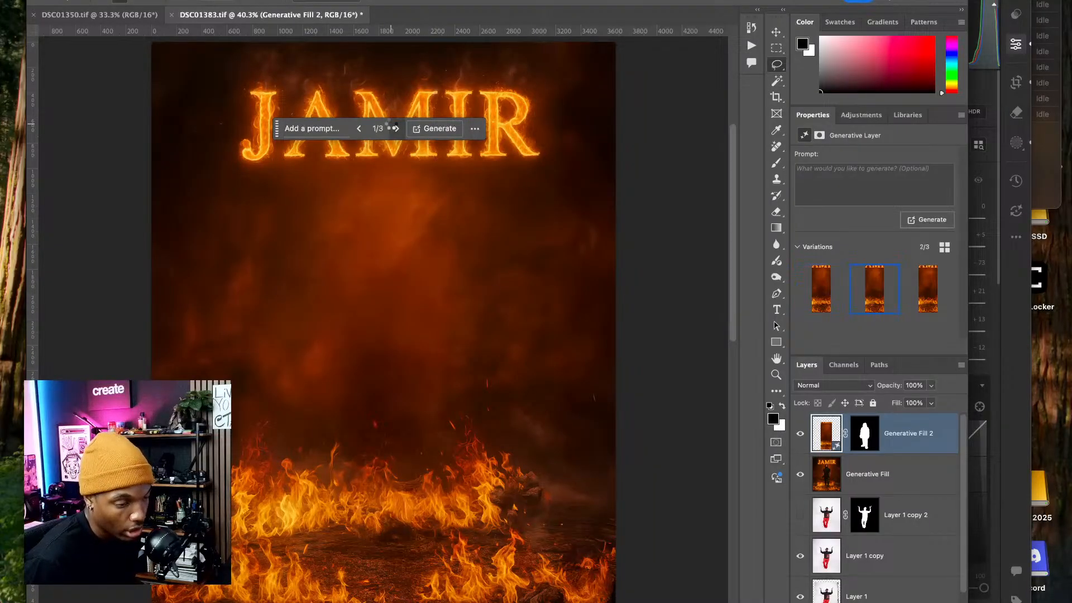
click(394, 128)
click(394, 129)
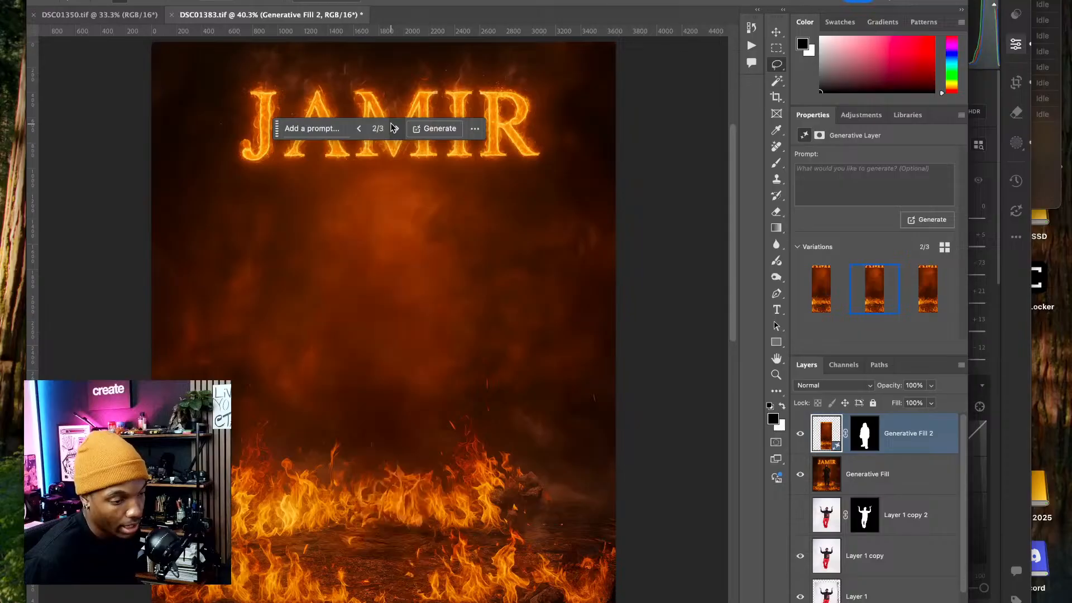
click(394, 128)
click(394, 129)
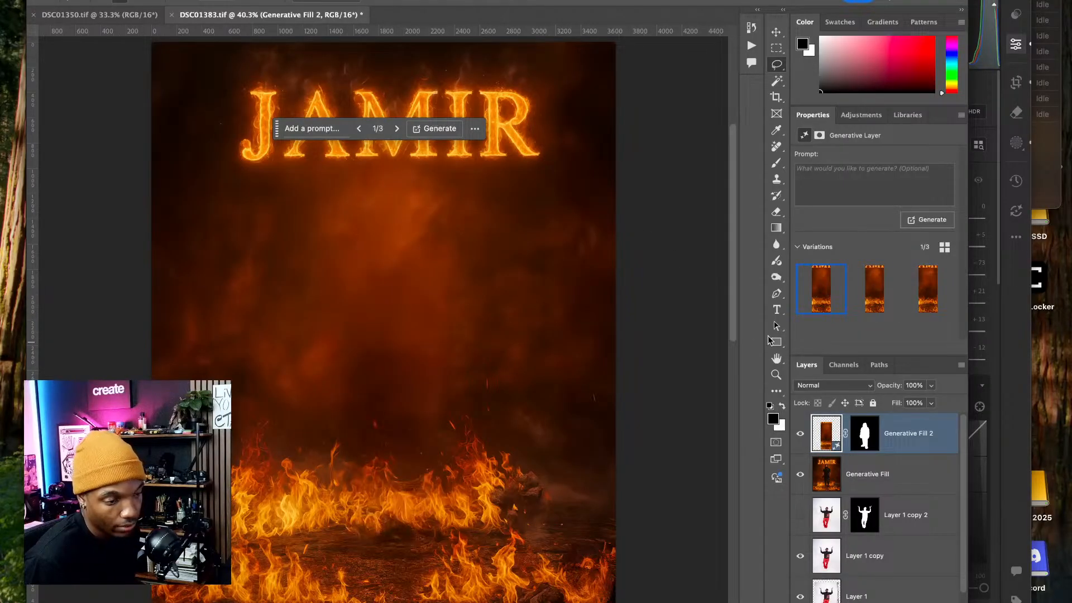
- Merge the new generative layer down into the fire backdrop layer
right_click(897, 441)
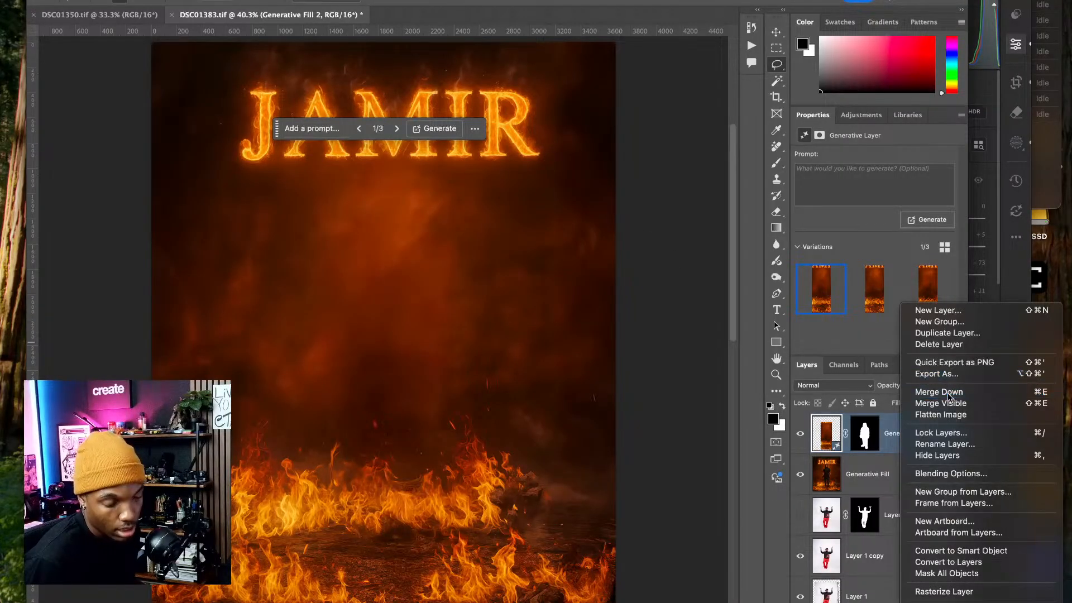
click(949, 397)
click(800, 433)
click(800, 433)
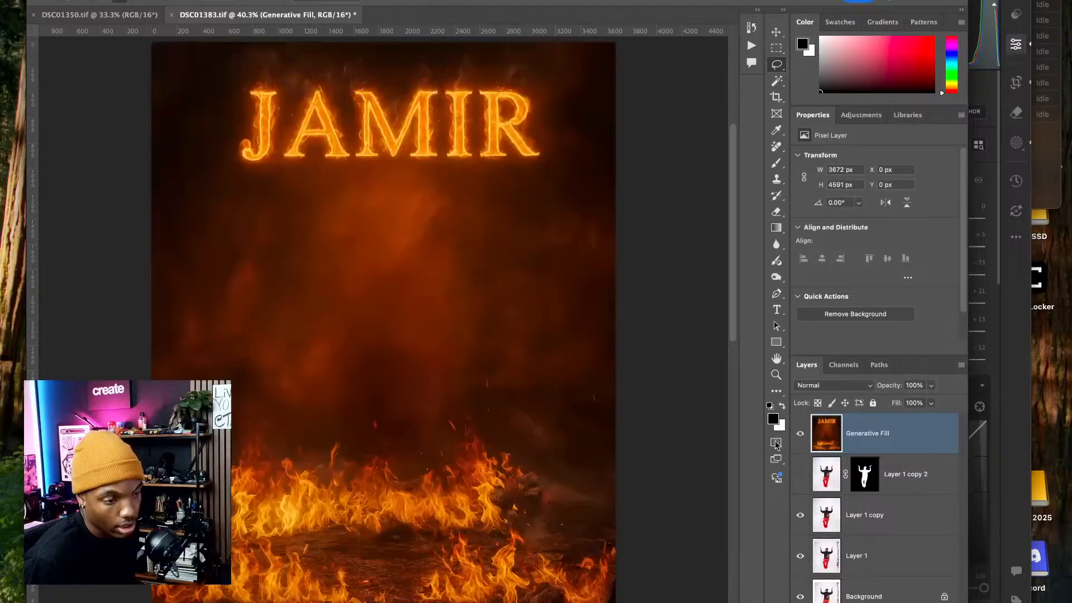
- Move the masked cut-out layer, Layer 1 copy 2, above the fire backdrop and make it visible
drag(932, 486, 927, 421)
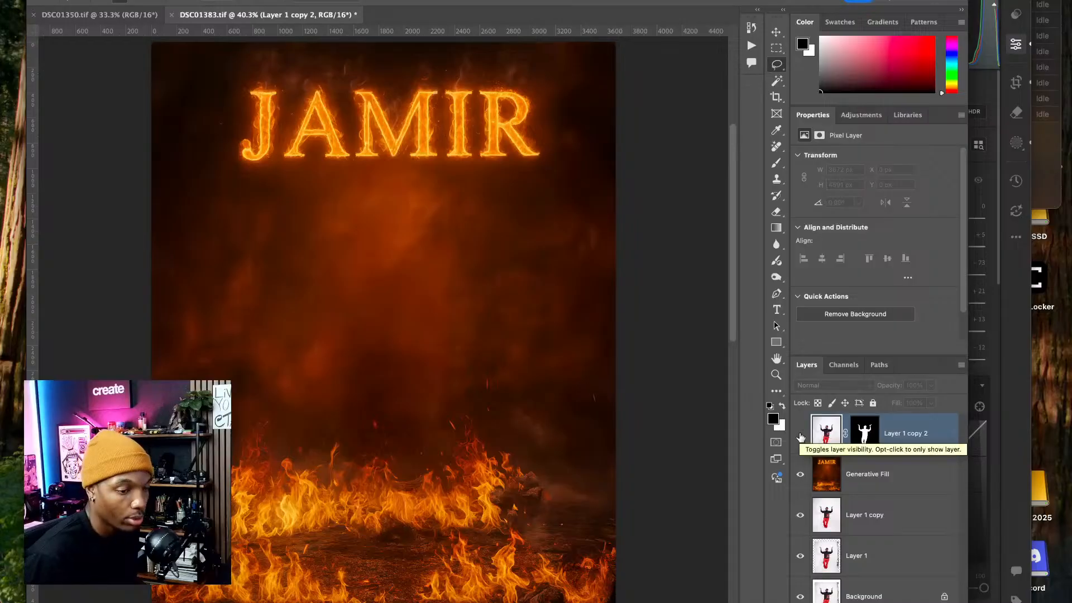
click(800, 434)
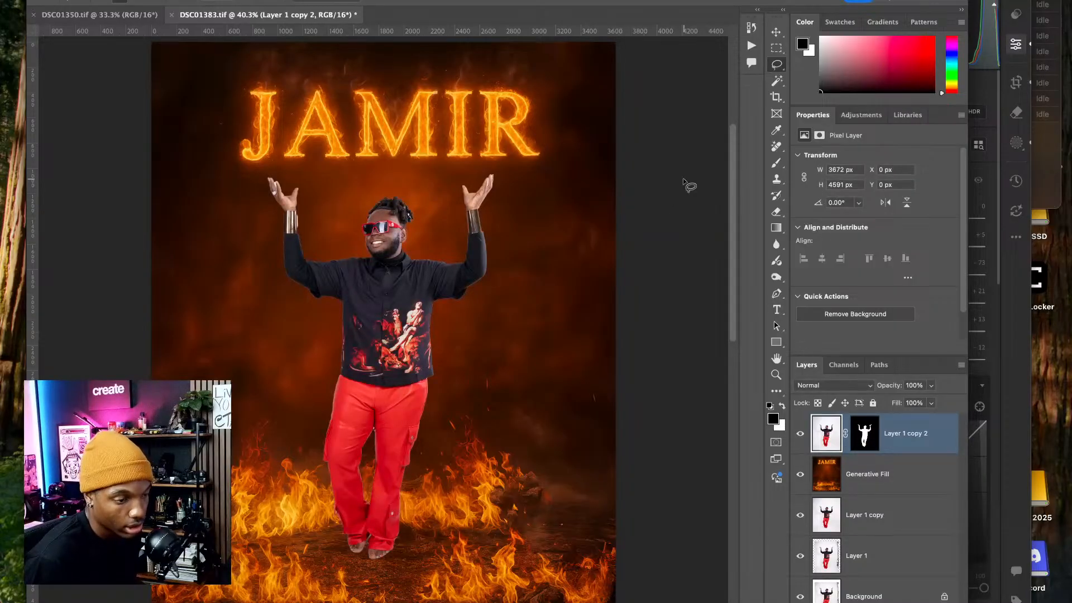
- Enlarge the cut-out man's layer proportionally with Free Transform to about 3848 × 4811 px, keeping his raised hands beneath the flaming title
click(776, 32)
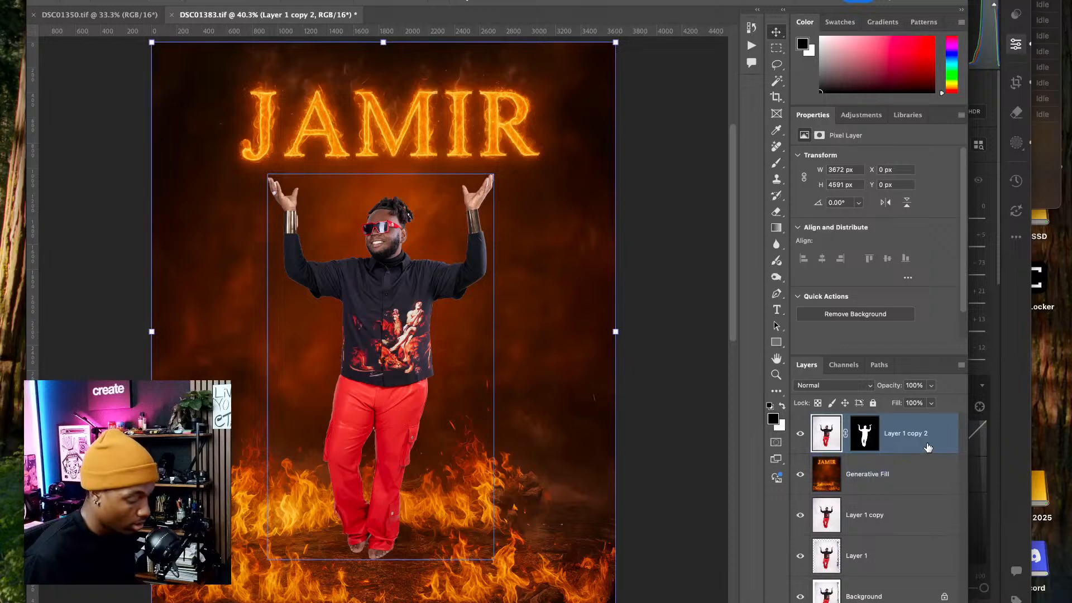
scroll(491, 373, down, 2)
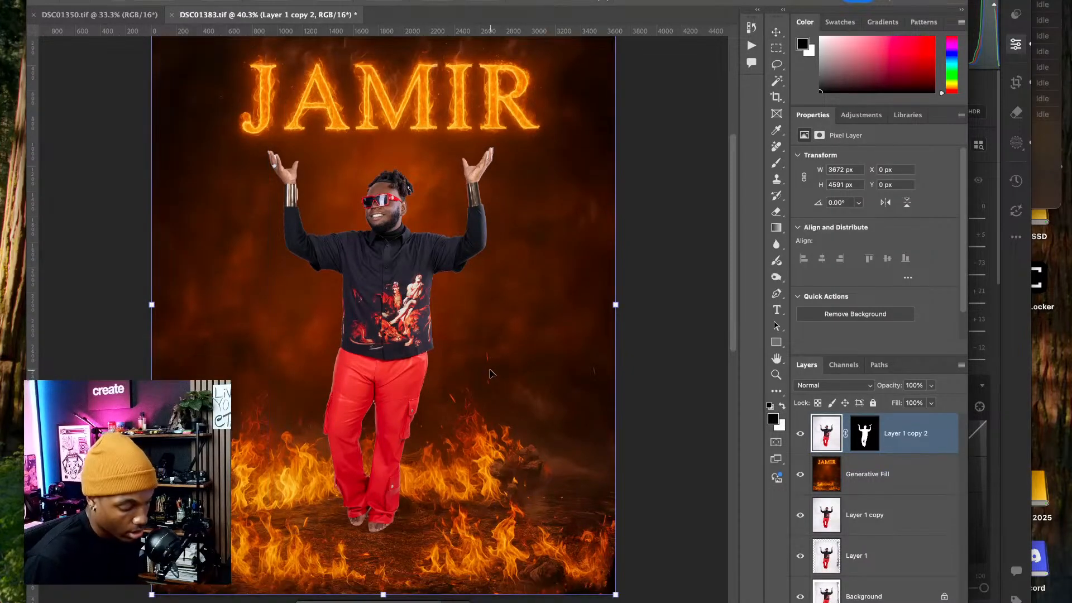
key(ctrl+t)
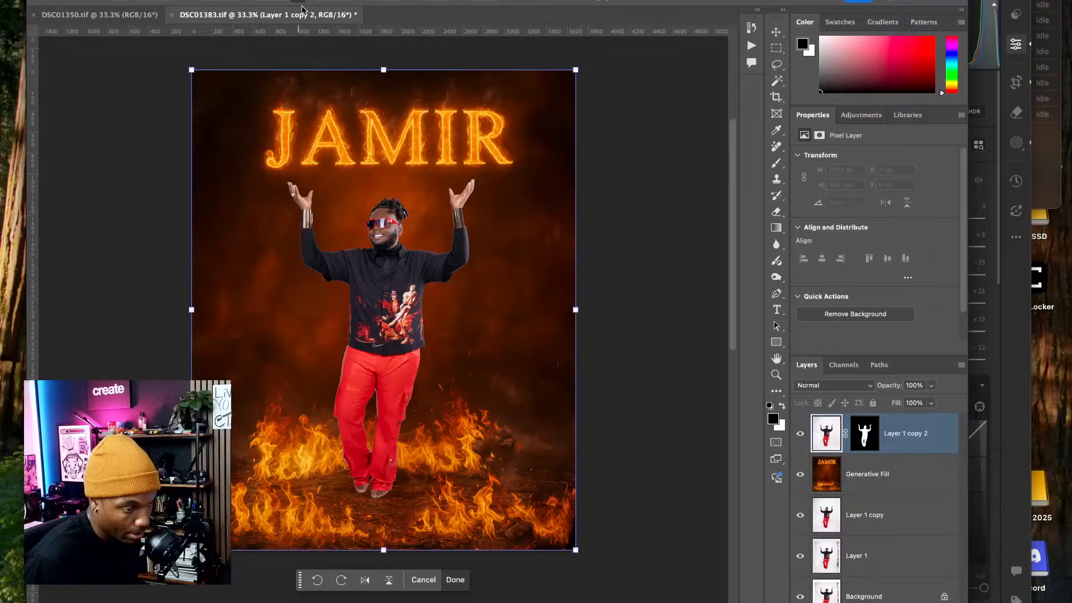
drag(576, 551, 587, 567)
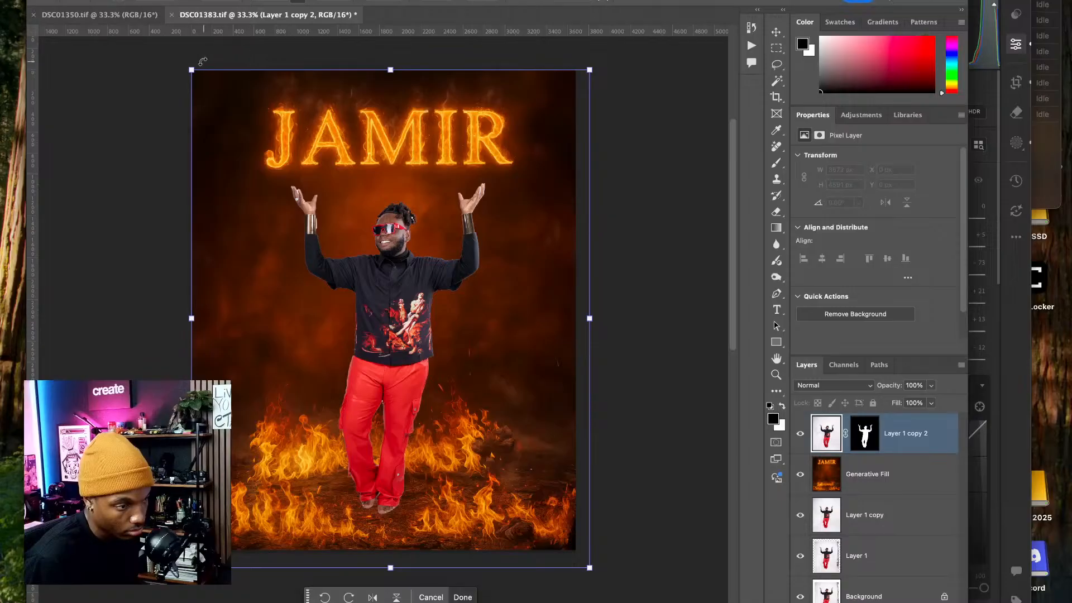
drag(190, 64, 189, 61)
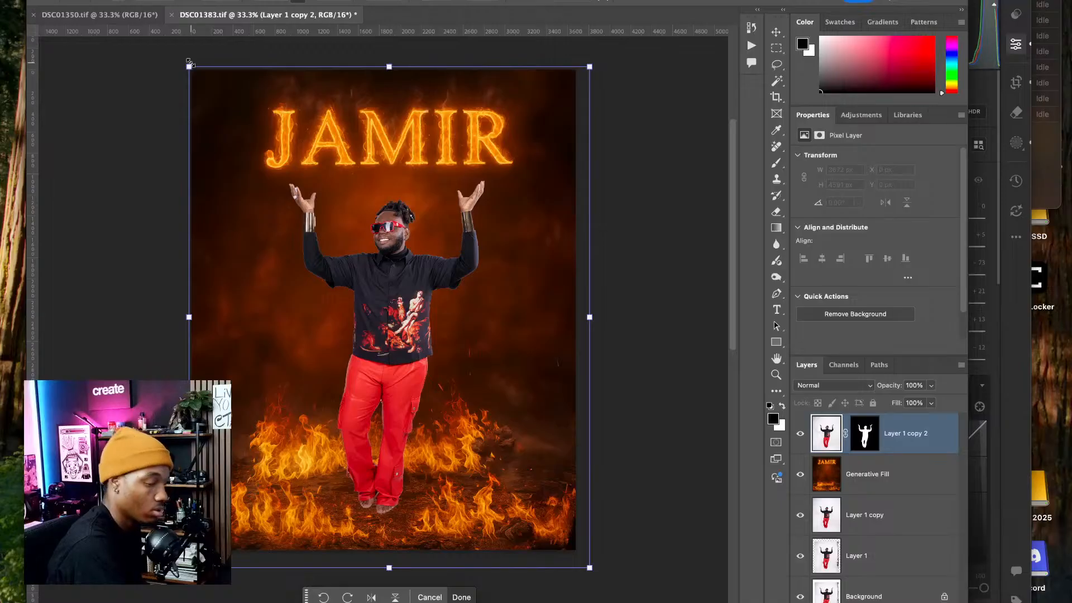
mouse_move(189, 61)
mouse_down()
mouse_move(181, 52)
mouse_move(186, 60)
mouse_up()
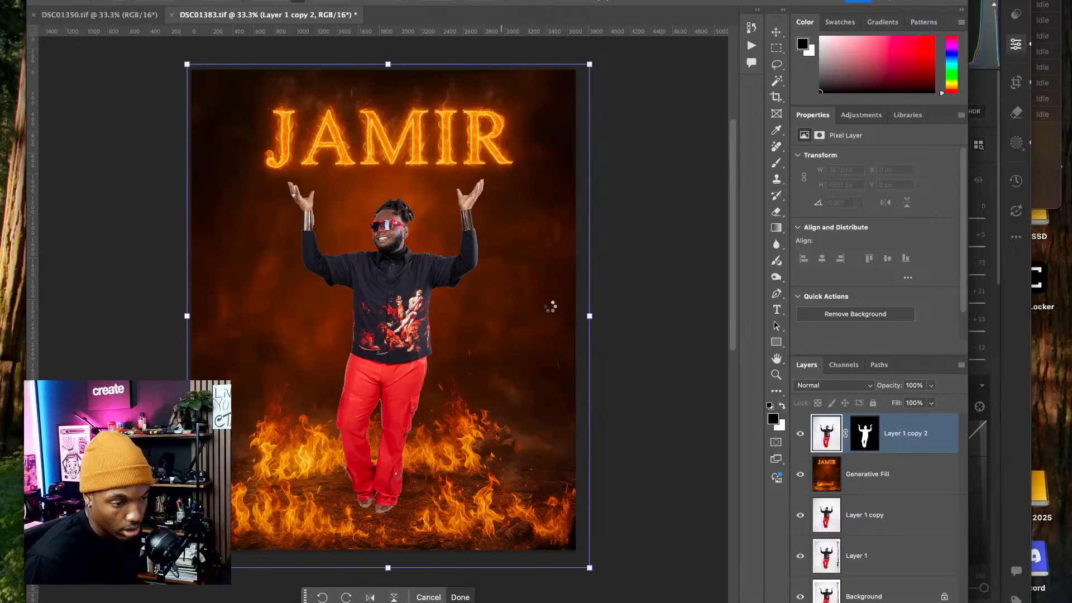
key(Return)
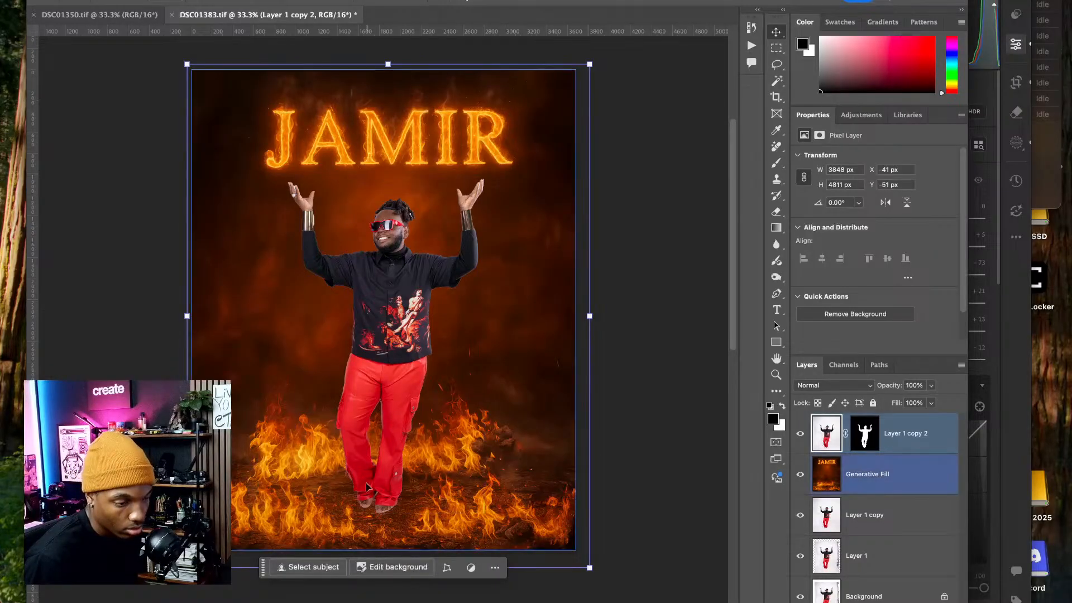
- Duplicate the fire backdrop layer above the cut-out man and lower the copy's opacity to 50%
click(881, 484)
key(super+j)
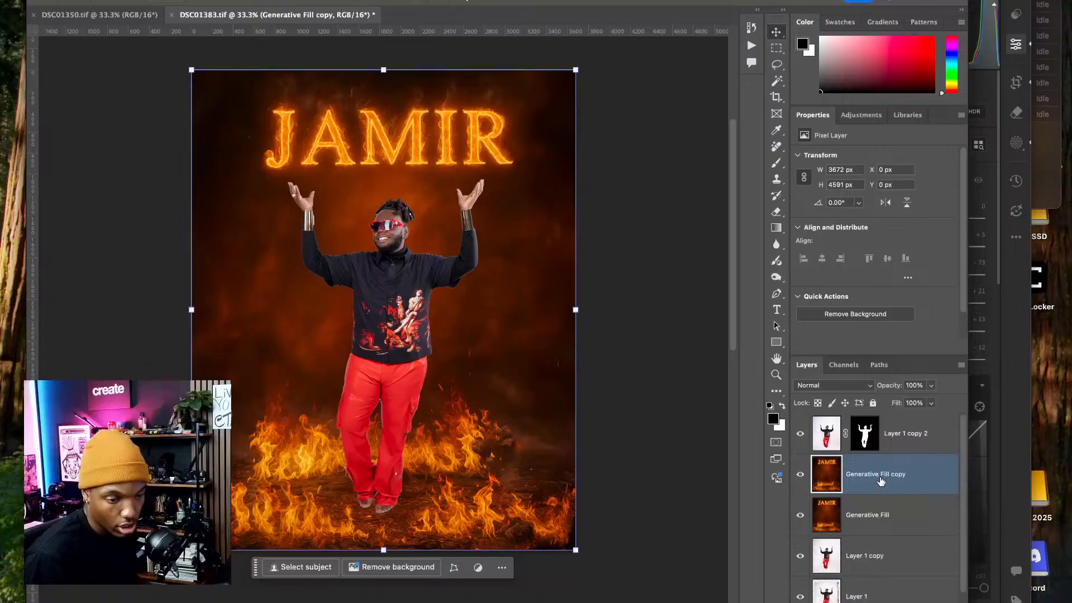
drag(881, 483, 904, 402)
click(931, 385)
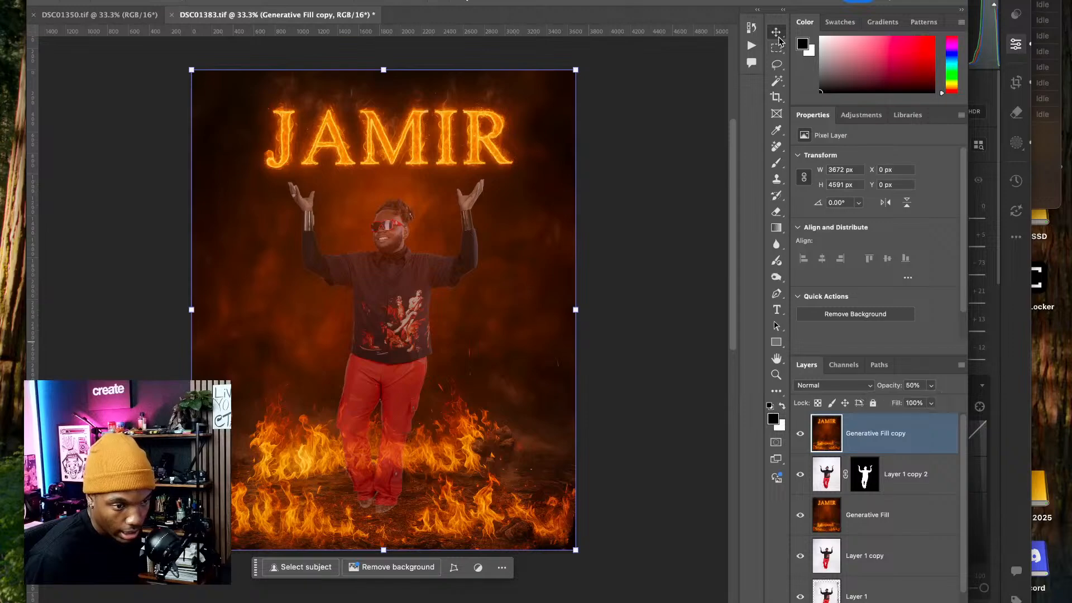
- Offset the backdrop copy to about X 622 px, Y 367 px so its flames overlap the man's legs, and restore its opacity to 100%
drag(404, 396, 468, 433)
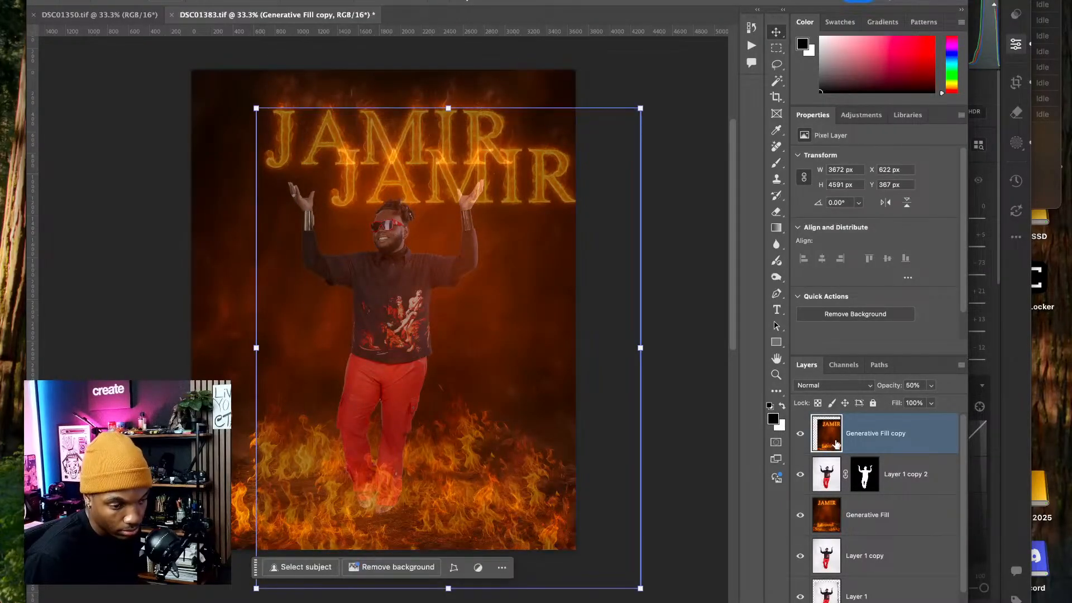
click(931, 390)
drag(936, 404, 1025, 400)
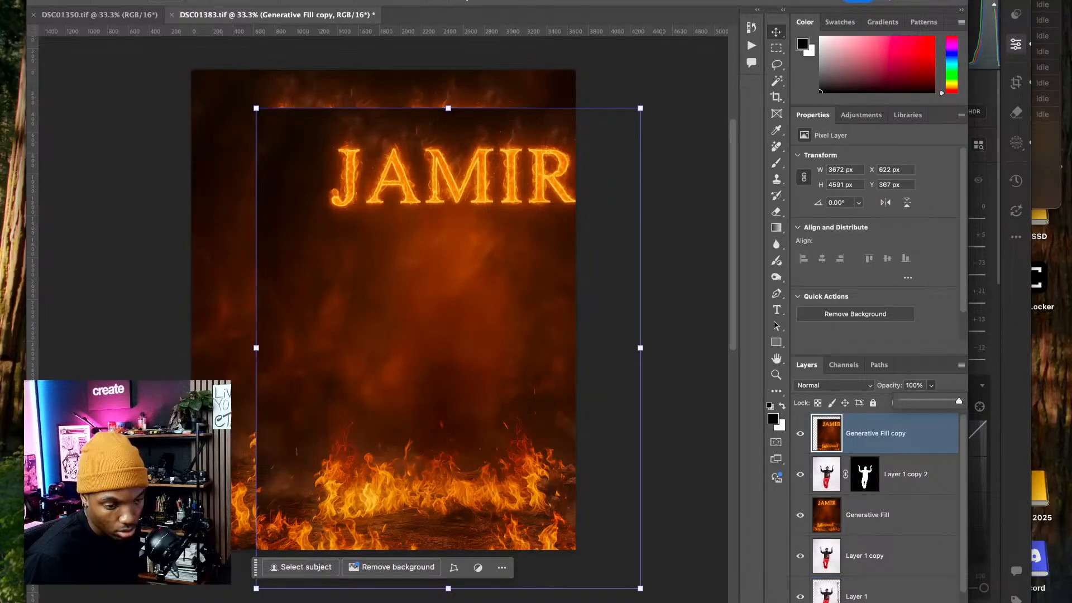
- Add a layer mask to the fire backdrop copy and brush black over its upper and left areas to reveal the title and man
click(862, 602)
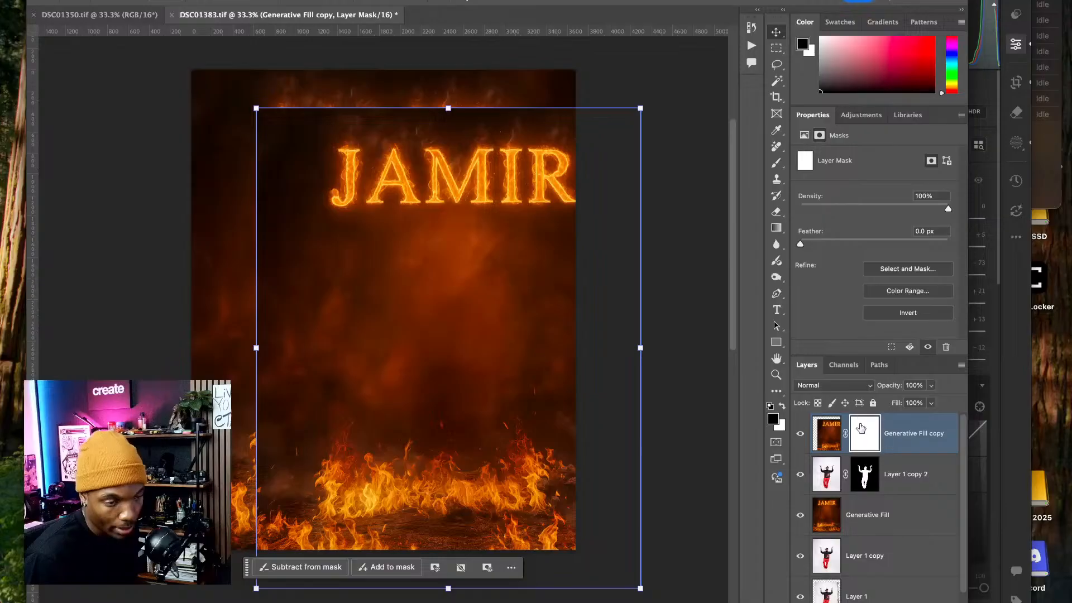
click(776, 163)
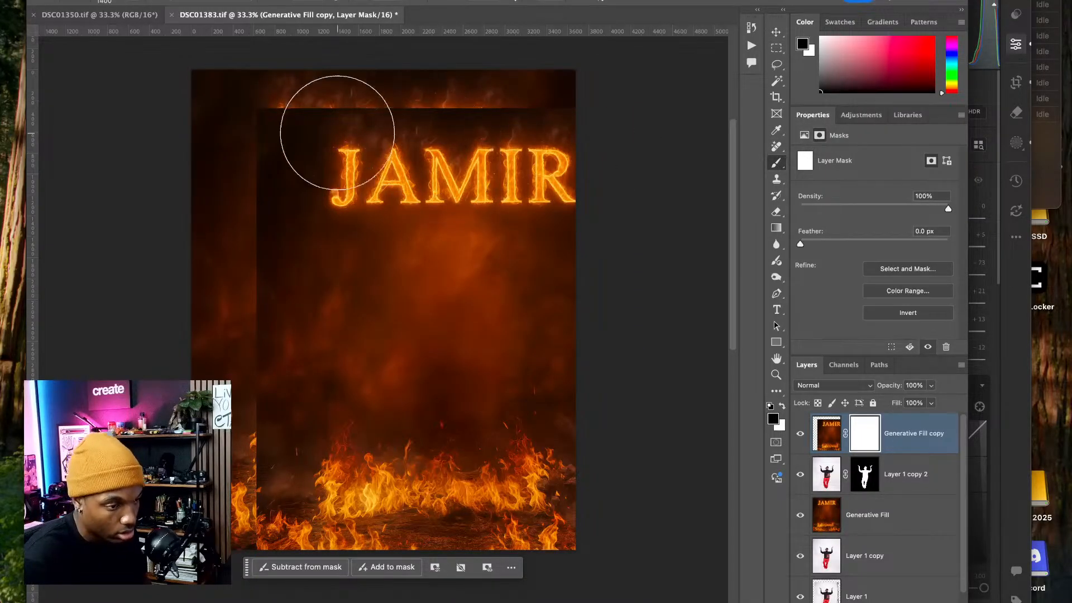
mouse_move(328, 132)
mouse_down()
mouse_move(478, 144)
mouse_move(229, 172)
mouse_move(398, 138)
mouse_move(372, 176)
mouse_move(498, 193)
mouse_move(536, 160)
mouse_move(495, 165)
mouse_move(548, 171)
mouse_move(533, 207)
mouse_up()
mouse_move(212, 249)
mouse_down()
mouse_move(232, 212)
mouse_move(241, 402)
mouse_move(250, 294)
mouse_move(308, 240)
mouse_move(356, 226)
mouse_move(441, 237)
mouse_move(341, 264)
mouse_move(396, 270)
mouse_move(358, 265)
mouse_move(317, 203)
mouse_move(376, 289)
mouse_move(400, 297)
mouse_move(369, 362)
mouse_move(534, 254)
mouse_move(461, 257)
mouse_move(521, 270)
mouse_move(484, 222)
mouse_move(406, 258)
mouse_up()
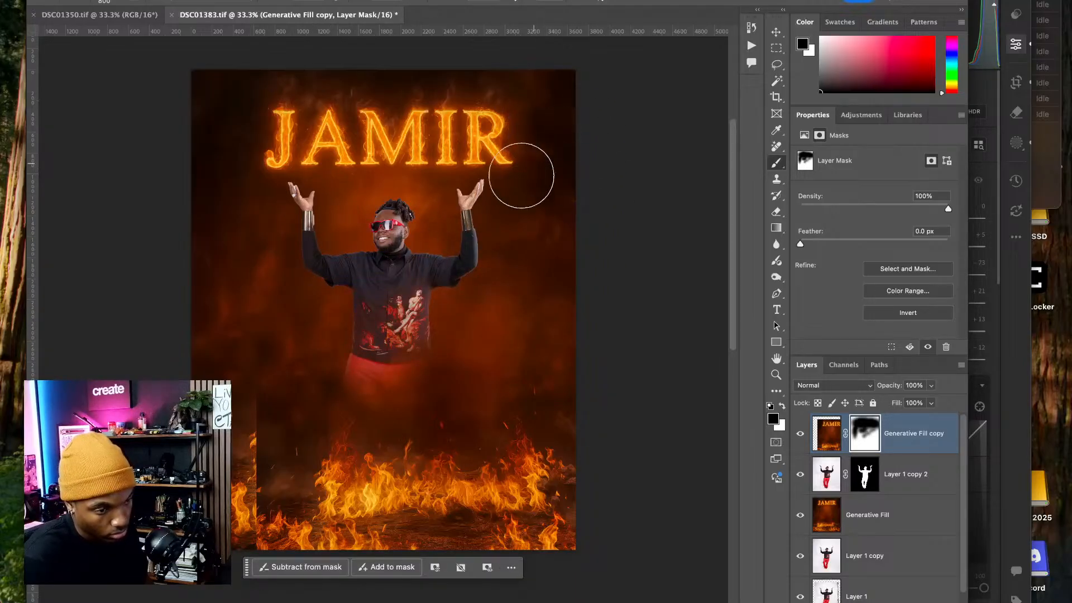
drag(515, 335, 304, 376)
mouse_move(243, 472)
mouse_down()
mouse_move(263, 407)
mouse_move(240, 538)
mouse_move(382, 554)
mouse_up()
- Brush black on the mask along the poster's right side and over the man's thighs and knees to reveal his red trousers
scroll(382, 554, down, 5)
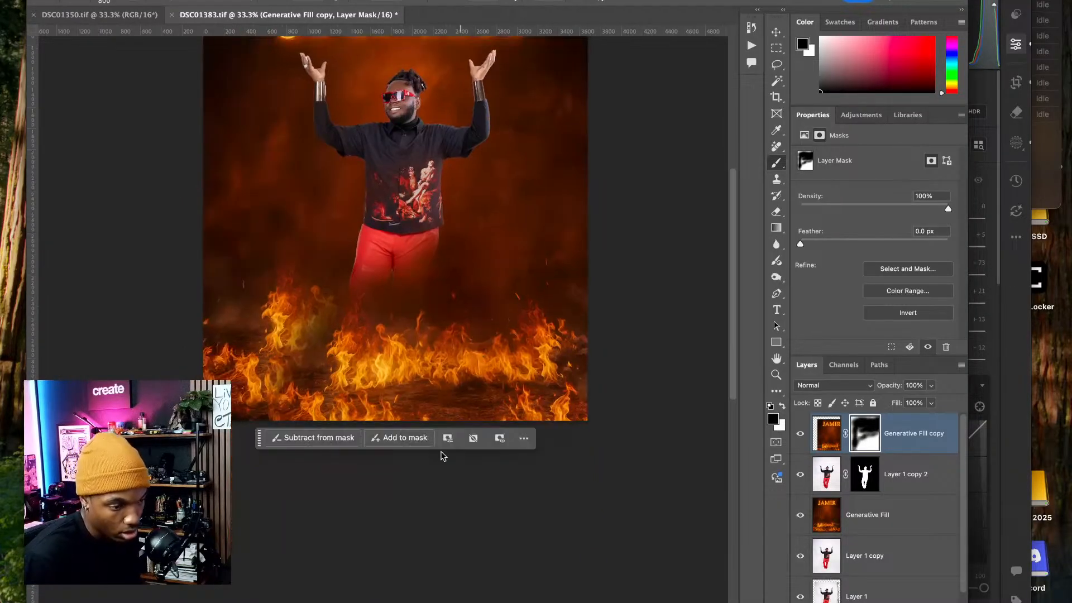
mouse_move(503, 239)
mouse_down()
mouse_move(421, 252)
mouse_move(551, 232)
mouse_move(526, 223)
mouse_move(531, 244)
mouse_move(608, 286)
mouse_up()
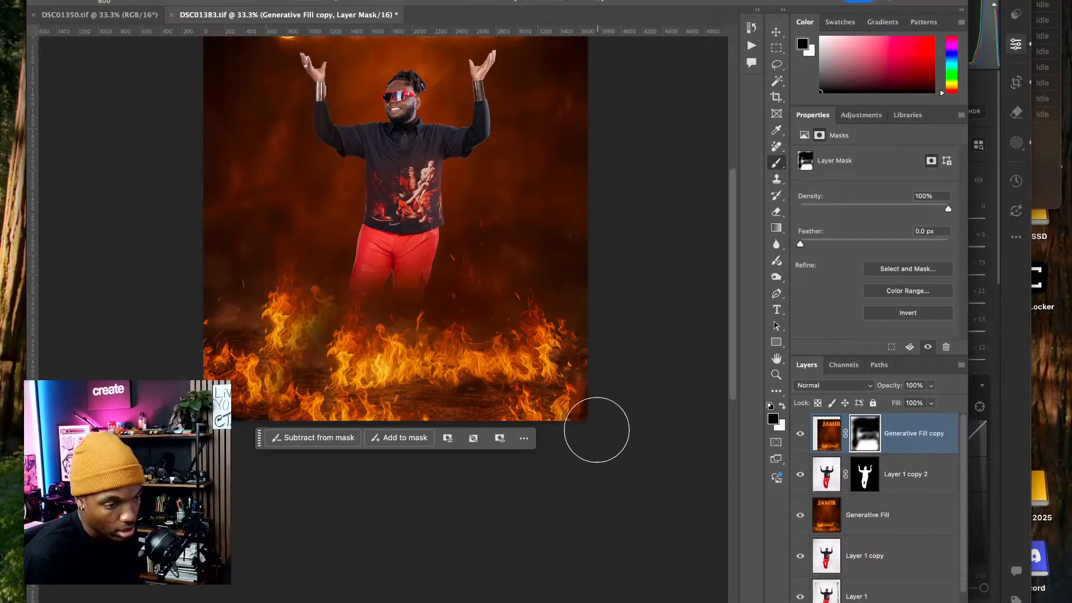
drag(592, 489, 652, 453)
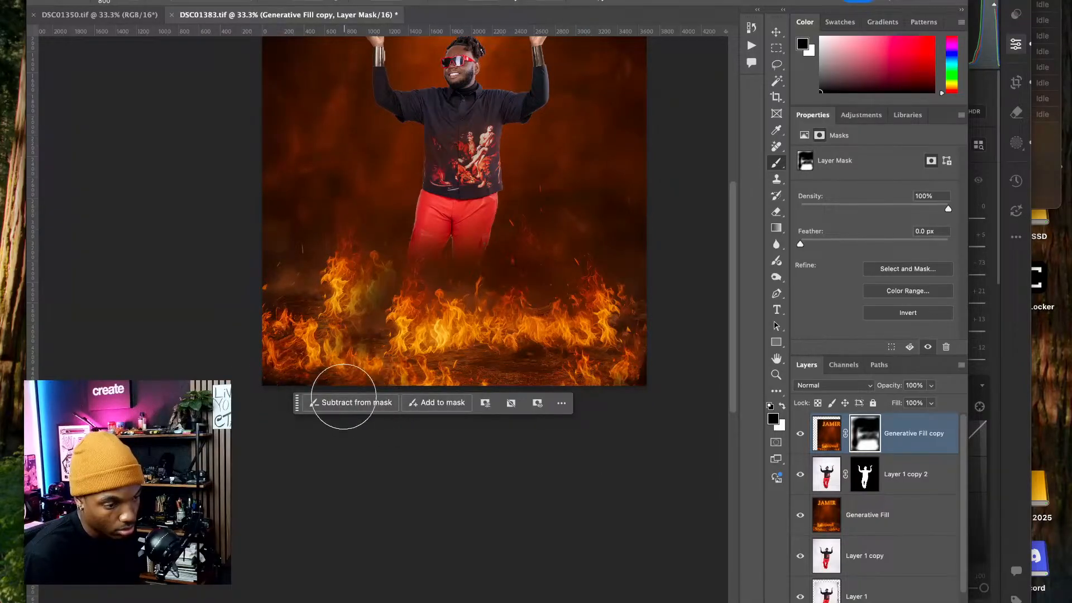
mouse_move(469, 269)
mouse_down()
mouse_move(500, 339)
mouse_move(461, 394)
mouse_up()
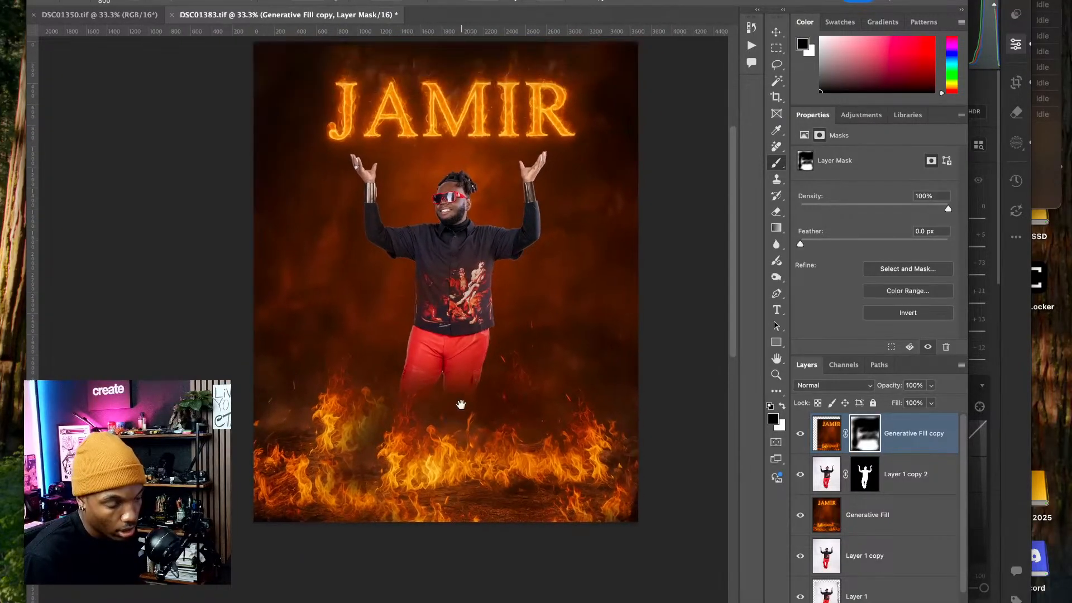
click(331, 3)
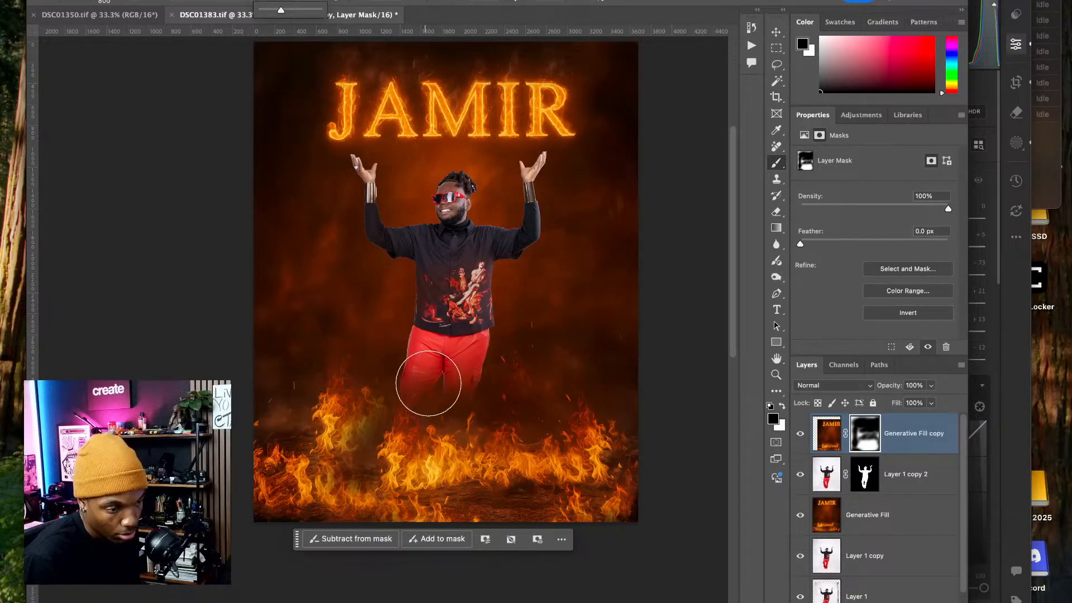
mouse_move(429, 384)
mouse_down()
mouse_move(498, 367)
mouse_move(484, 363)
mouse_move(595, 356)
mouse_move(417, 362)
mouse_move(400, 380)
mouse_move(525, 361)
mouse_move(457, 368)
mouse_move(538, 374)
mouse_up()
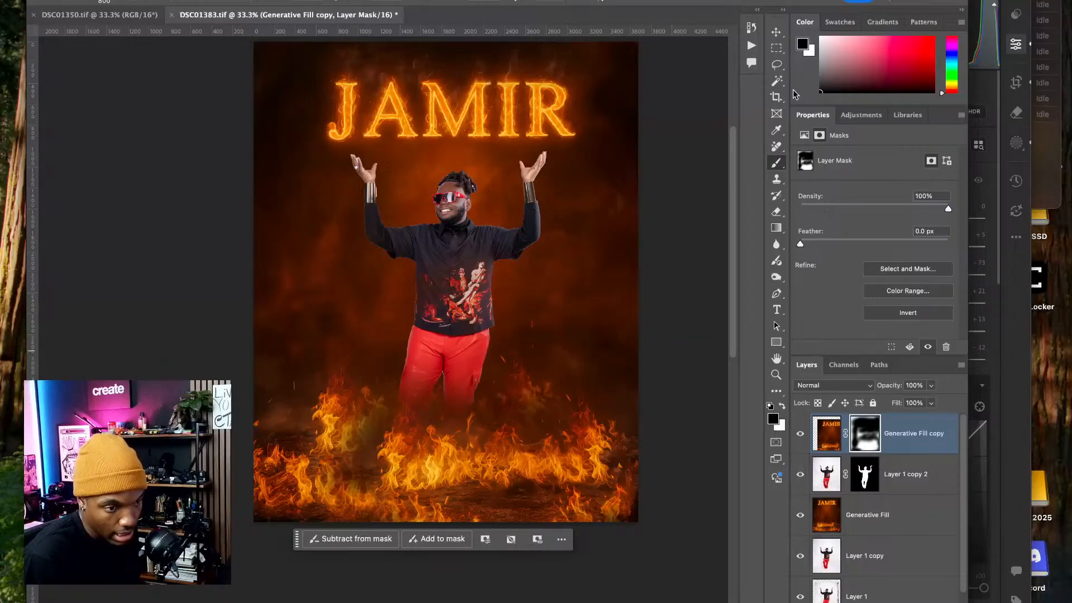
- Shrink the masked flame layer proportionally with Free Transform and reposition it so its flames cross the man's feet
click(777, 32)
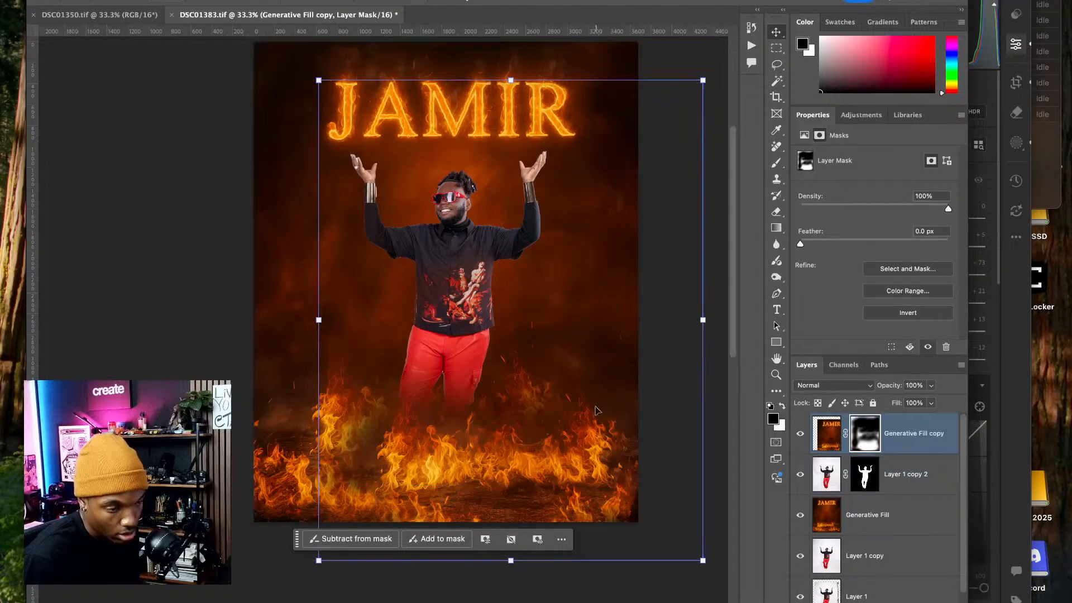
mouse_move(574, 403)
mouse_down()
mouse_move(572, 449)
mouse_move(592, 413)
mouse_up()
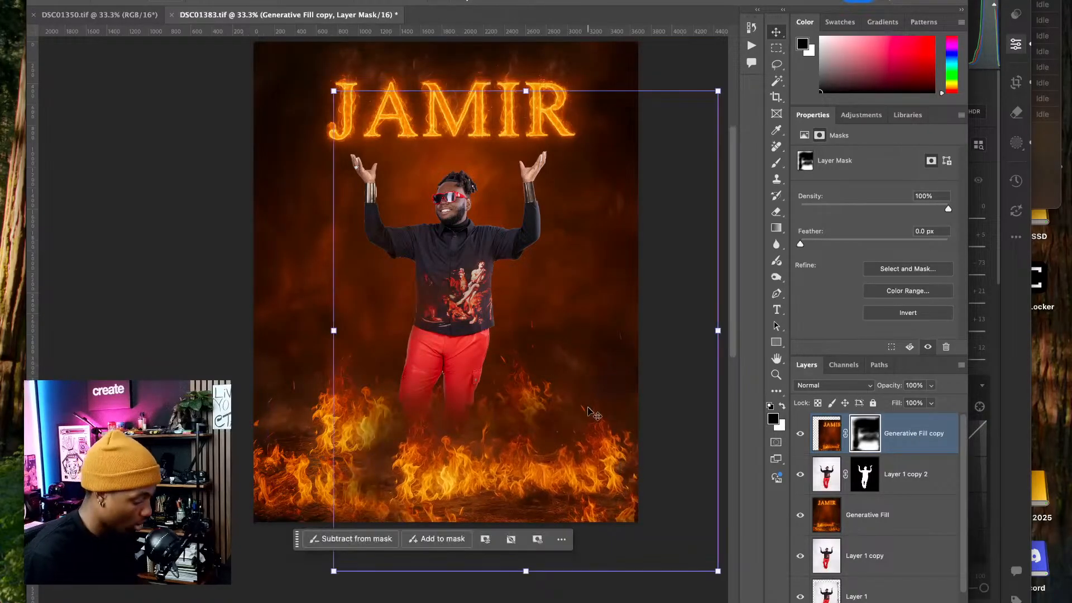
key(super+t)
drag(331, 90, 418, 196)
drag(556, 411, 515, 397)
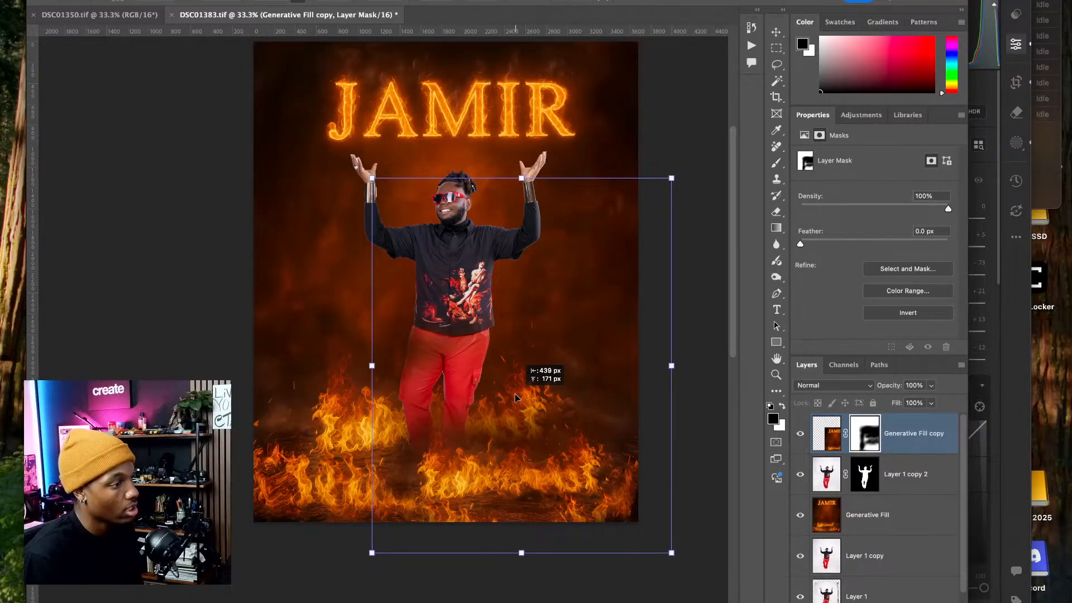
drag(515, 397, 485, 399)
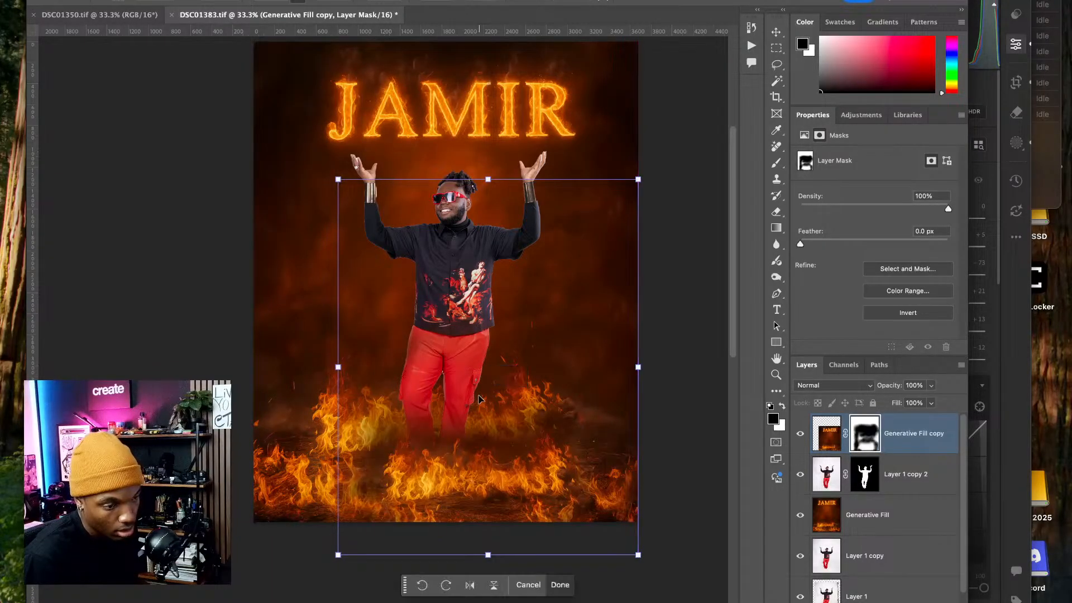
key(Return)
click(708, 217)
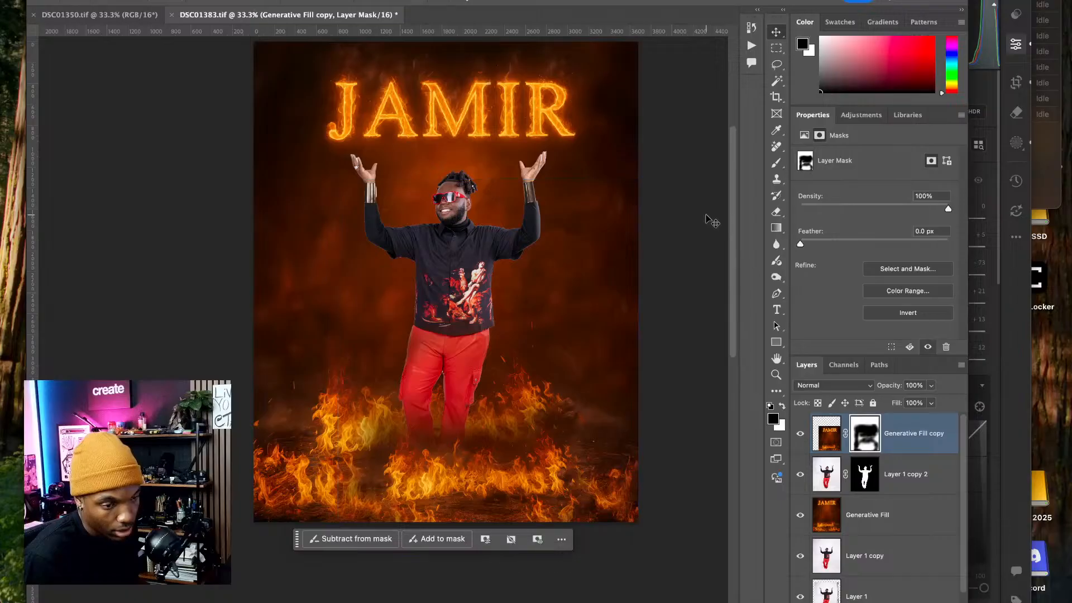
click(584, 288)
- Brush black on the flame layer's mask with a large brush to bring back the backdrop flames in the poster's lower left
click(776, 162)
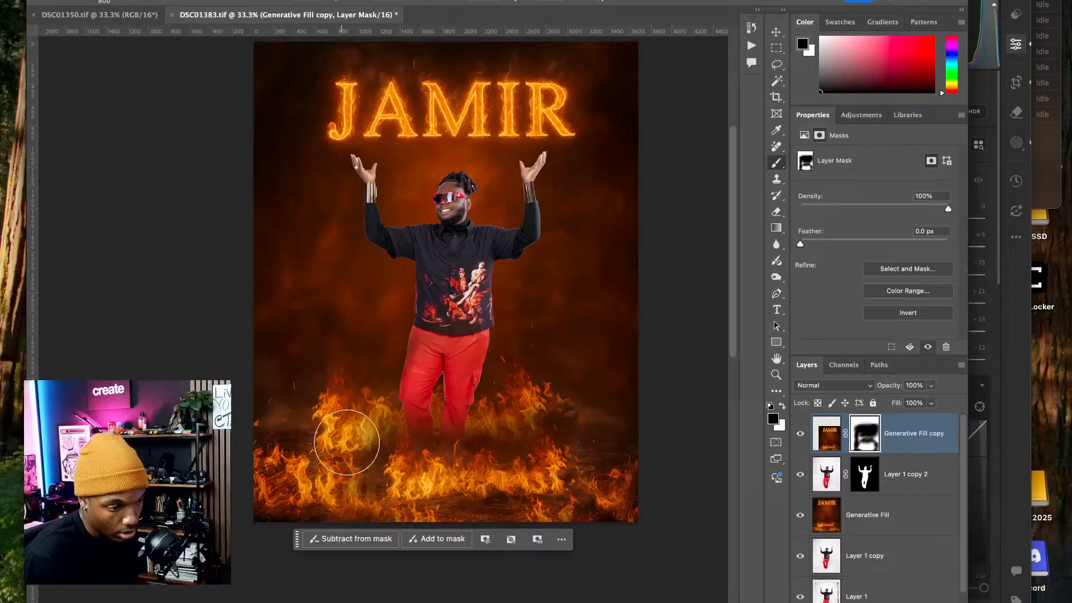
key(super+plus)
key(super+plus)
key(super+plus)
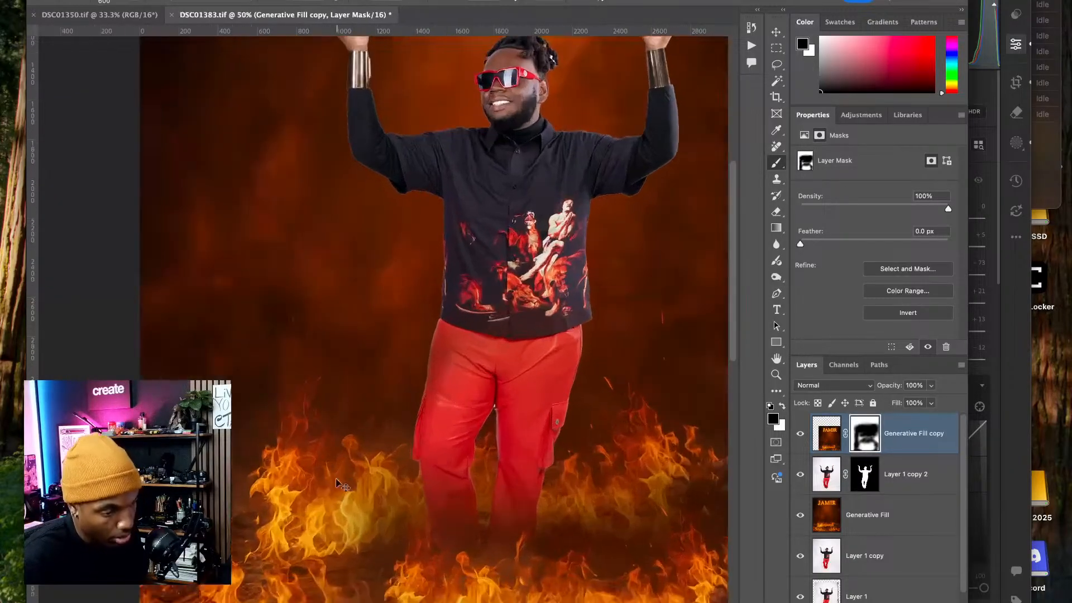
mouse_move(356, 377)
mouse_down()
mouse_move(374, 240)
mouse_move(380, 385)
mouse_move(371, 393)
mouse_up()
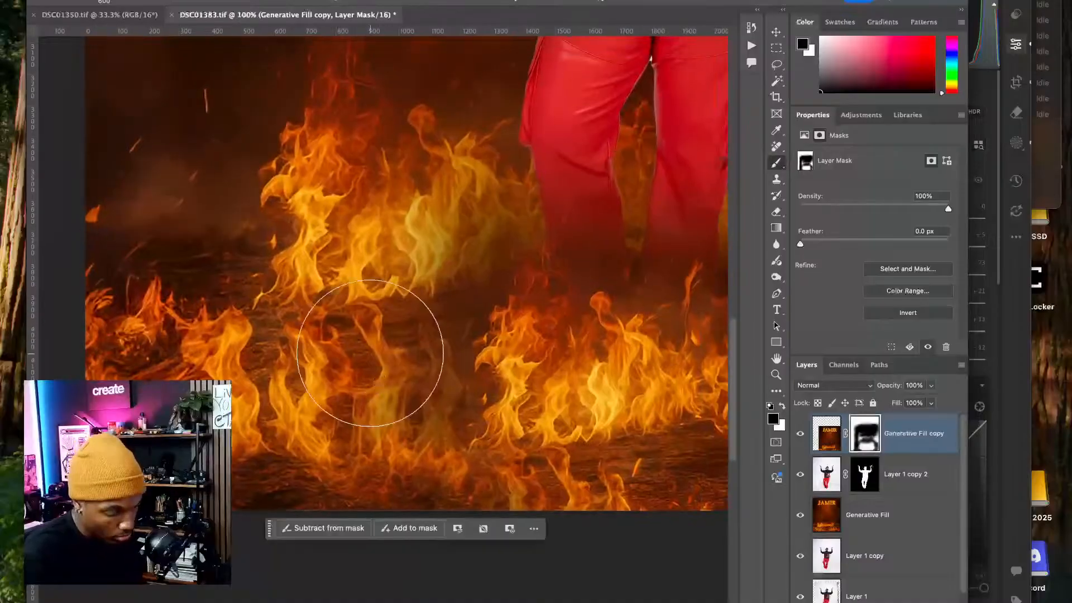
mouse_move(423, 432)
mouse_down()
mouse_move(421, 348)
mouse_move(429, 439)
mouse_up()
- Refine the mask with a smaller brush to reveal the backdrop flames between the lower-left fire and the man's leg
key(bracketleft)
key(bracketleft)
mouse_move(442, 372)
mouse_down()
mouse_move(448, 351)
mouse_move(443, 410)
mouse_move(447, 351)
mouse_up()
key(bracketleft)
key(bracketleft)
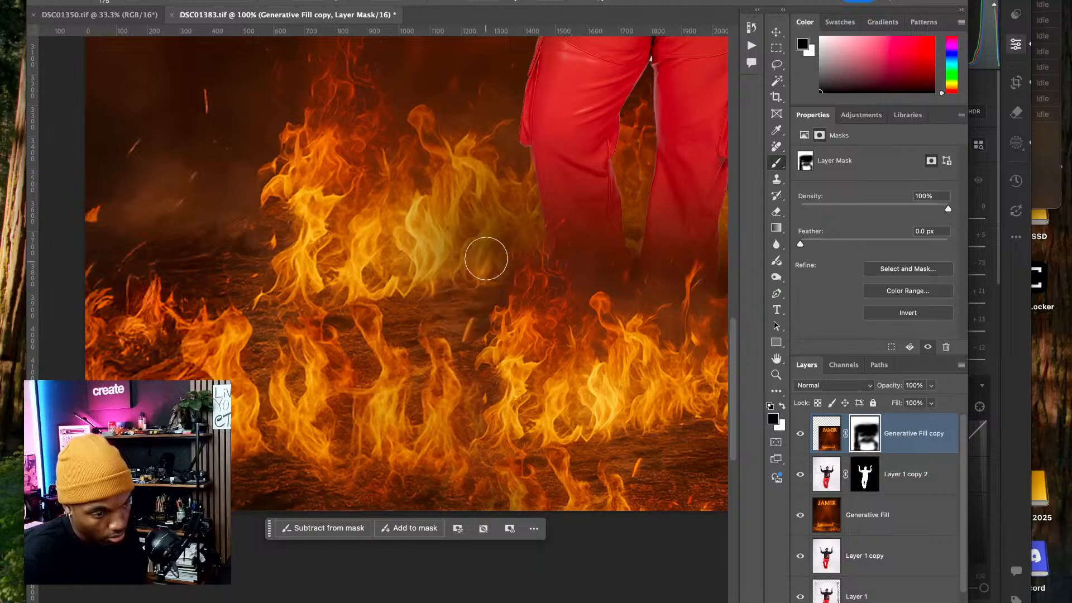
mouse_move(487, 259)
mouse_down()
mouse_move(490, 249)
mouse_move(481, 268)
mouse_up()
mouse_move(457, 233)
mouse_down()
mouse_move(402, 268)
mouse_move(323, 290)
mouse_up()
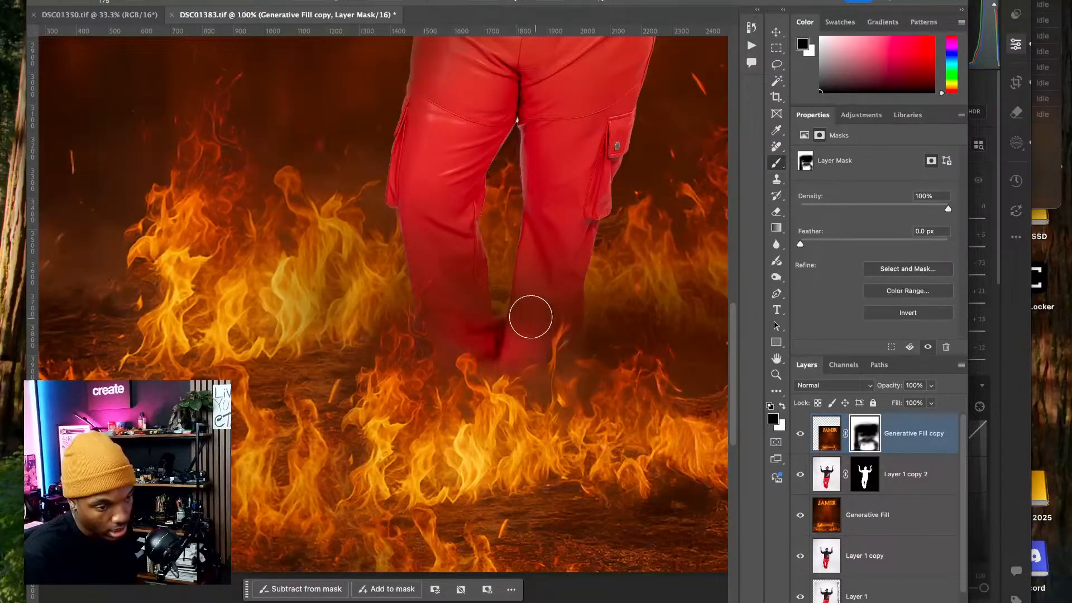
- Brush black on the mask beside the man's other leg and toward the poster's right edge to blend both sets of flames
key(space)
drag(573, 297, 425, 298)
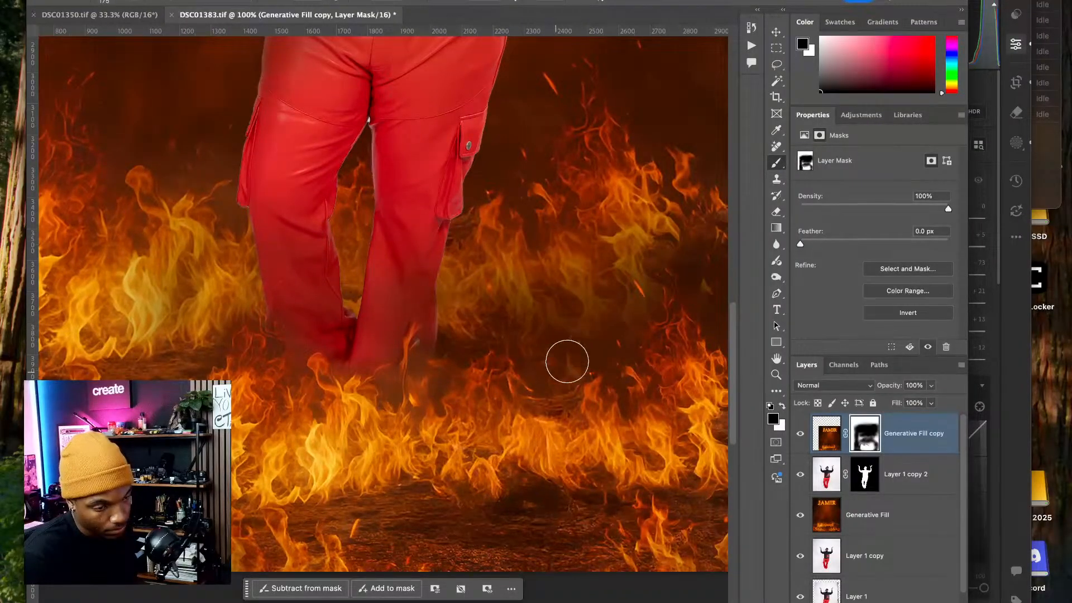
drag(606, 303, 494, 351)
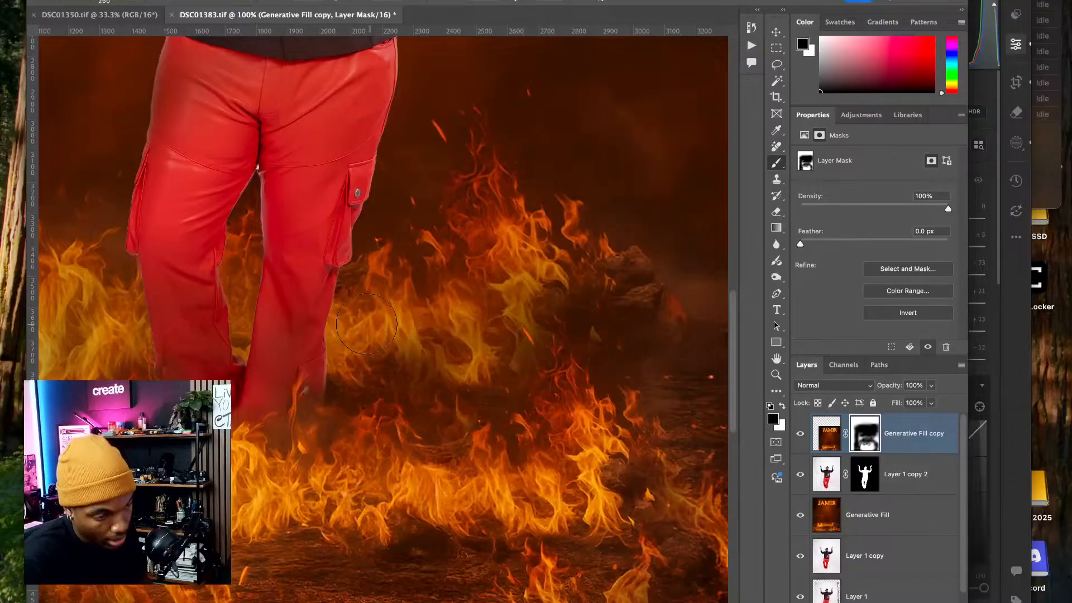
drag(367, 324, 469, 315)
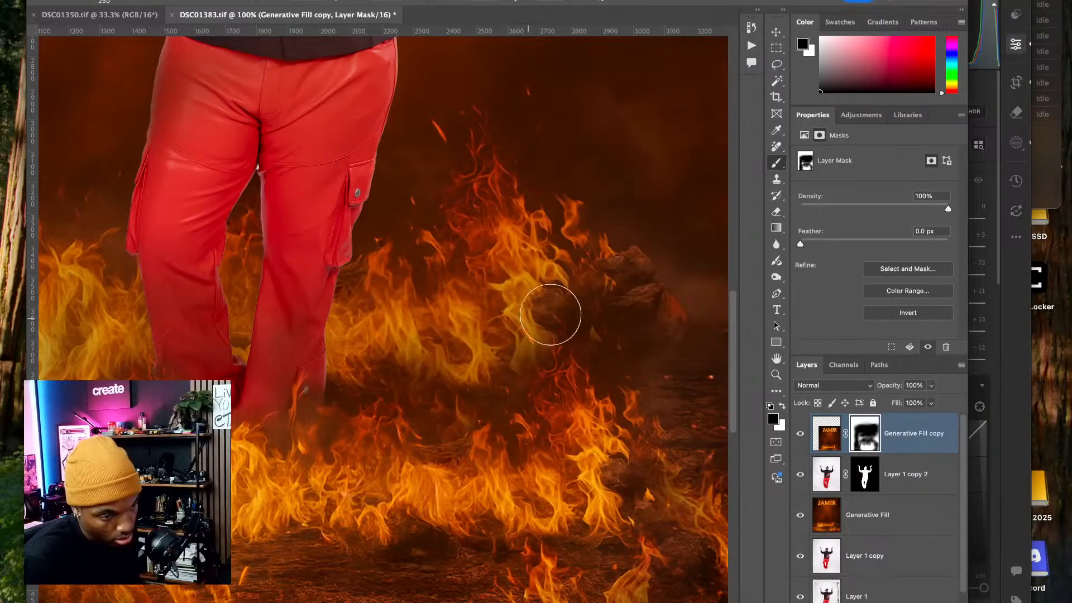
mouse_move(582, 341)
mouse_down()
mouse_move(426, 278)
mouse_move(440, 272)
mouse_up()
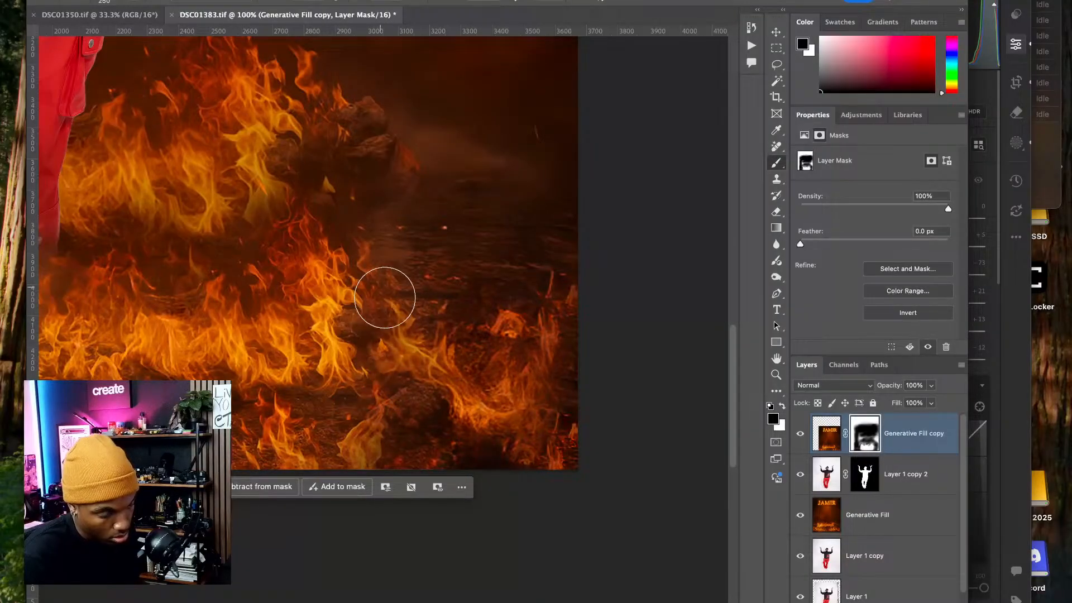
drag(406, 348, 535, 286)
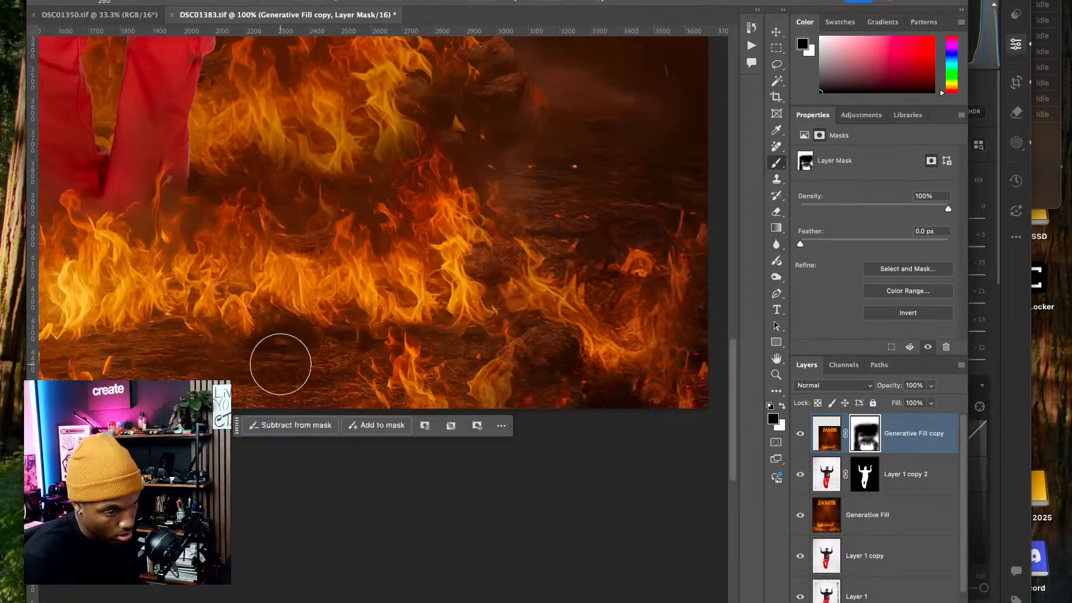
- Brush black on the mask across the ground below the man's feet, enlarging the brush, to fill the foreground with backdrop flames
mouse_move(368, 385)
mouse_down()
mouse_move(395, 396)
mouse_move(526, 373)
mouse_move(635, 393)
mouse_move(185, 386)
mouse_up()
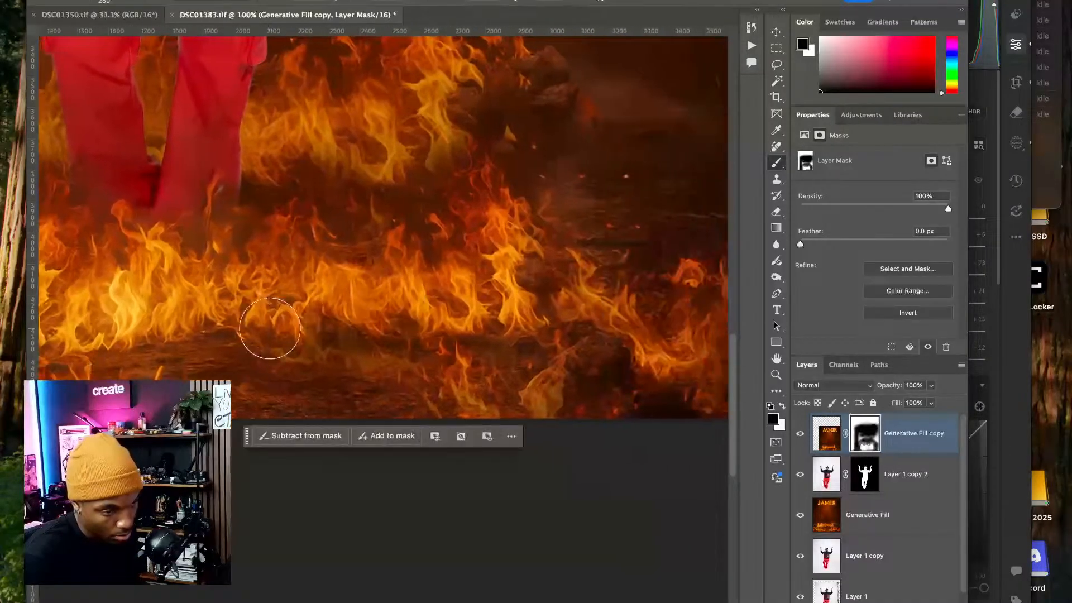
mouse_move(531, 343)
mouse_down()
mouse_move(339, 347)
mouse_move(443, 323)
mouse_move(481, 331)
mouse_move(283, 397)
mouse_up()
key(bracketright)
key(bracketright)
mouse_move(435, 337)
mouse_down()
mouse_move(307, 406)
mouse_move(533, 348)
mouse_move(527, 317)
mouse_move(576, 264)
mouse_move(476, 323)
mouse_move(387, 336)
mouse_move(278, 388)
mouse_move(426, 383)
mouse_up()
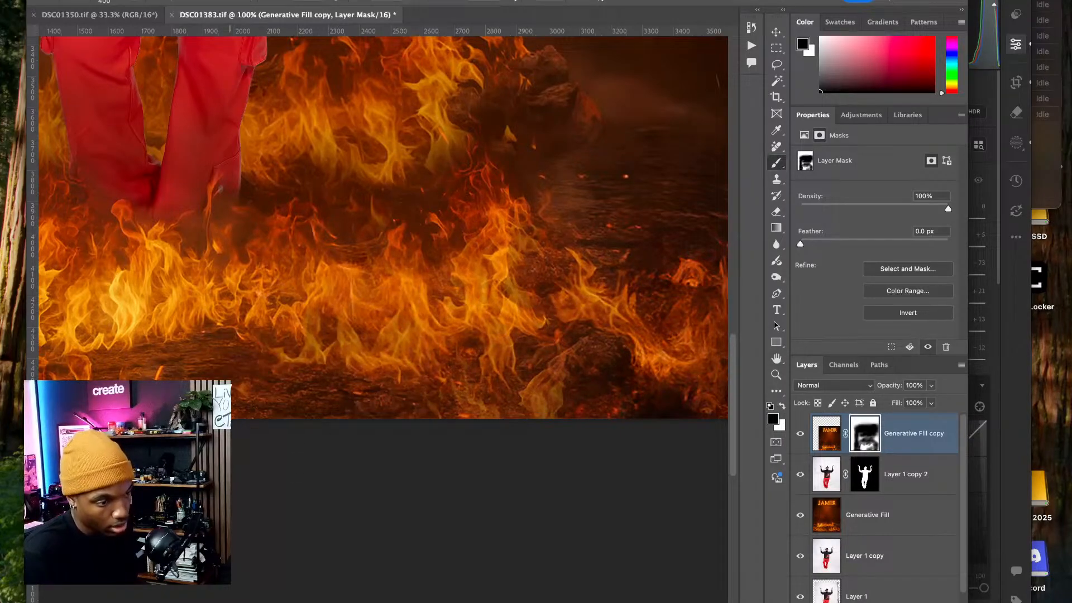
drag(249, 387, 389, 376)
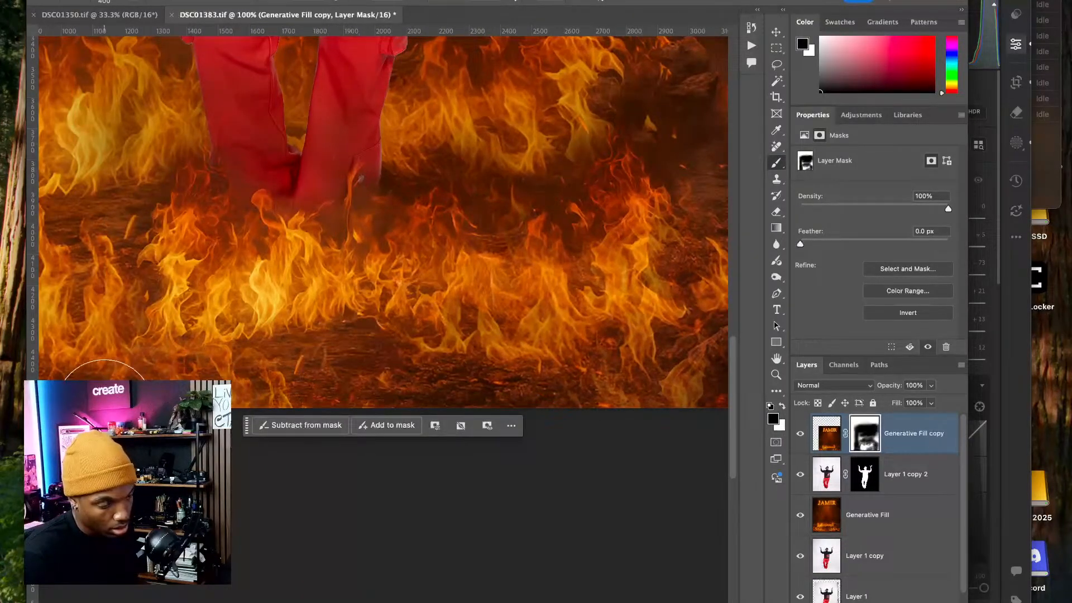
mouse_move(247, 420)
mouse_down()
mouse_move(344, 423)
mouse_move(461, 453)
mouse_move(258, 421)
mouse_up()
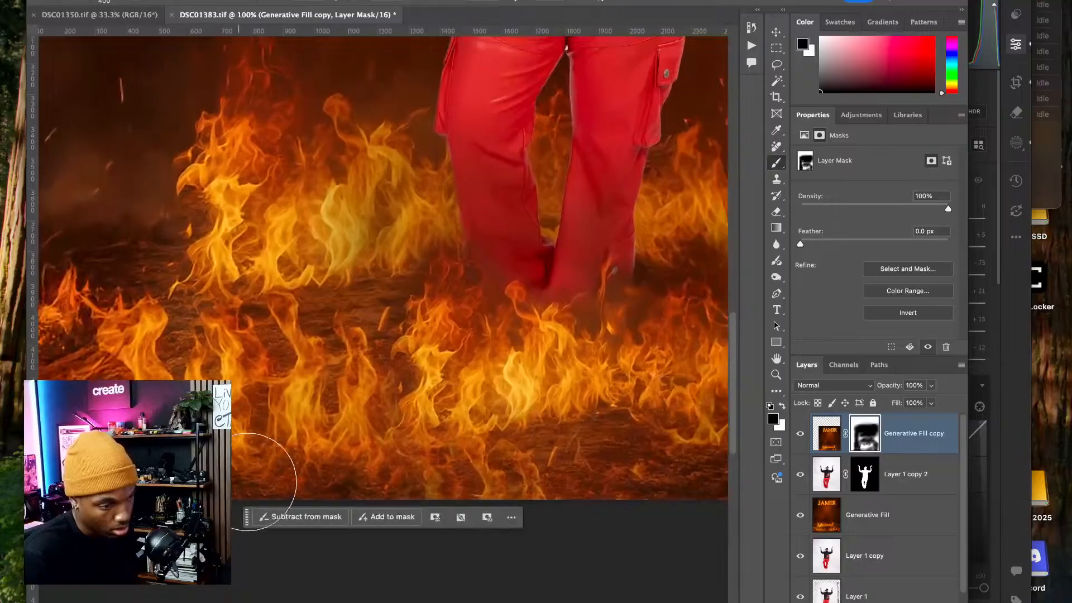
key(super+minus)
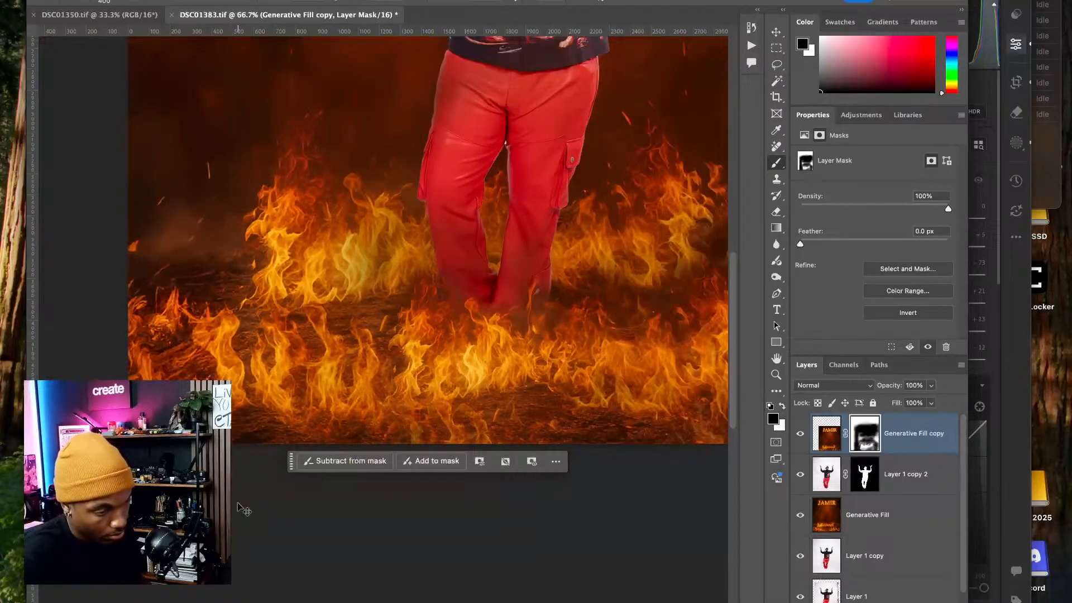
key(super+0)
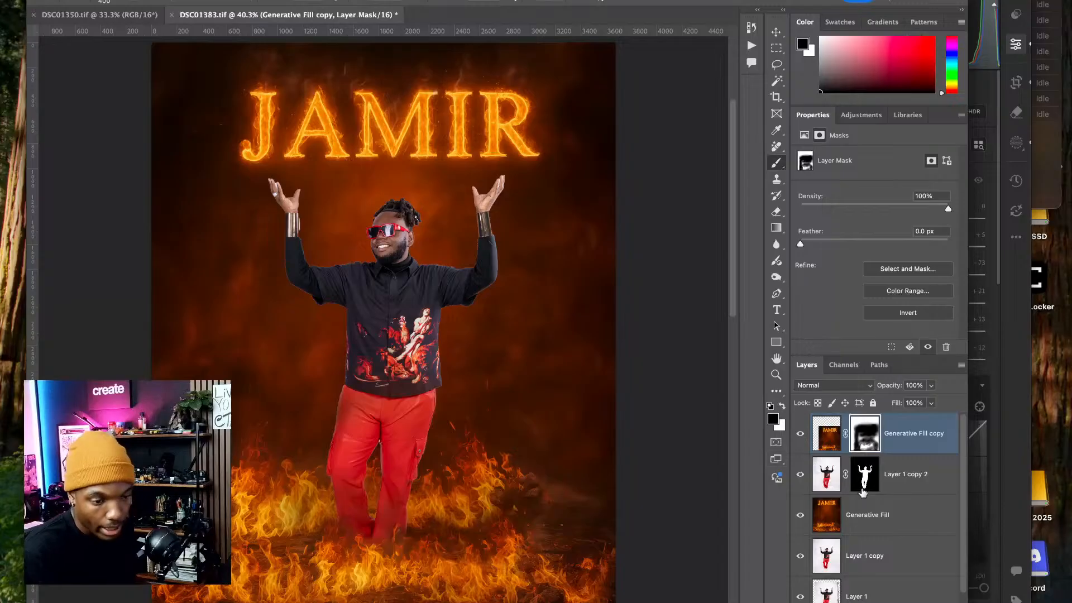
- Use Apply Image on Layer 1 copy 2 with the Merged layer as source, Multiply blending and 25% opacity
click(826, 476)
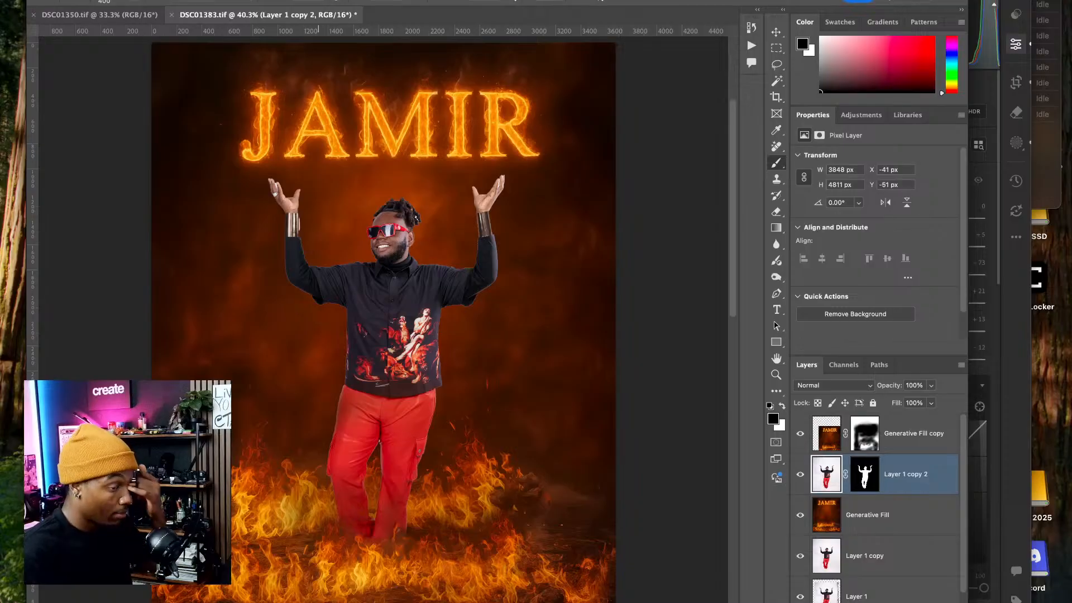
click(159, 1)
mouse_move(190, 85)
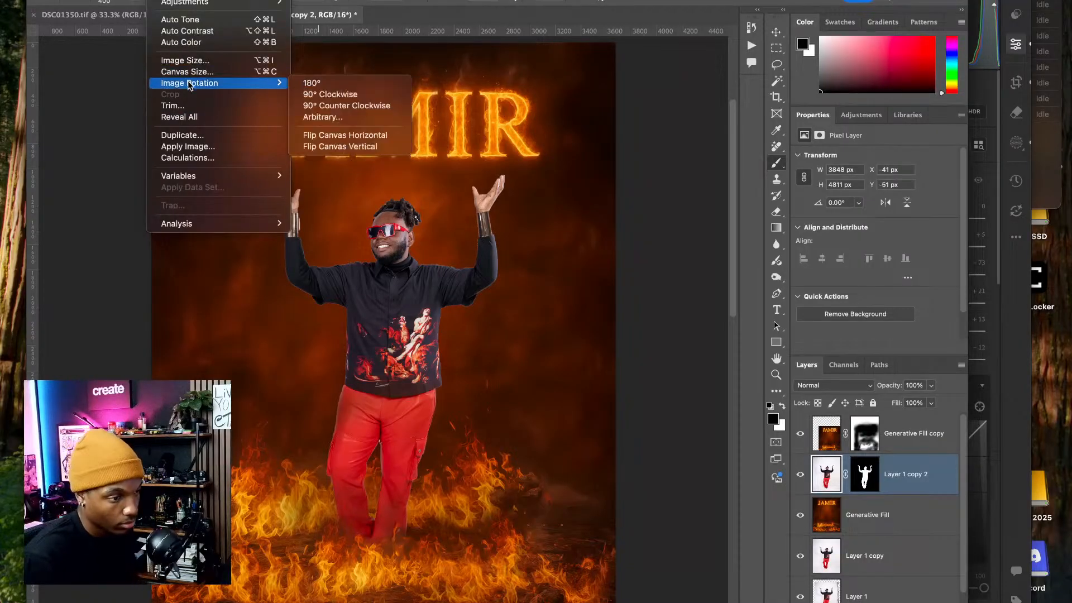
click(193, 147)
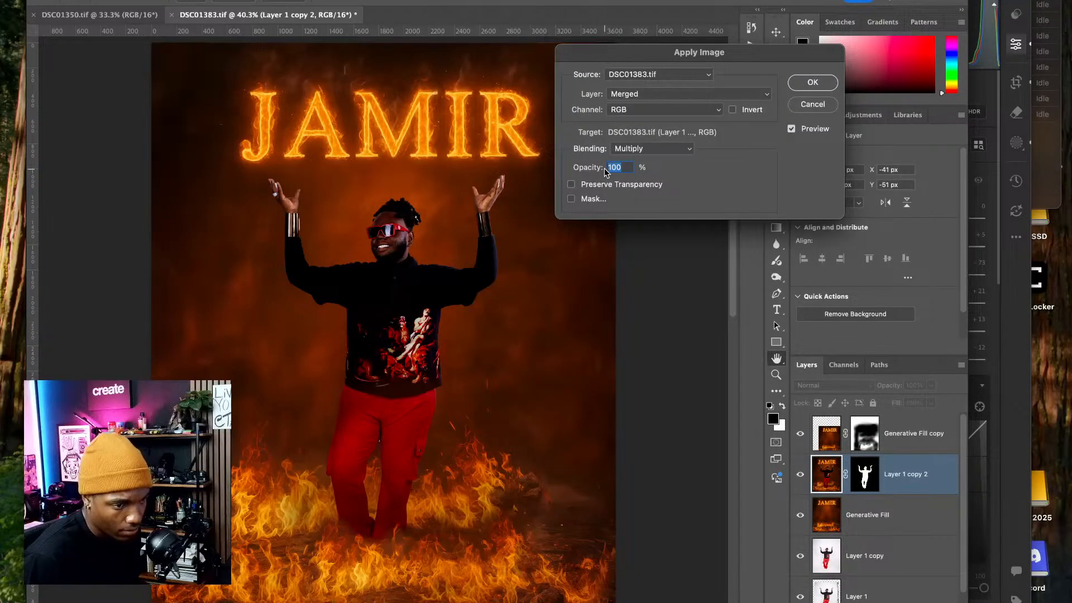
text(22)
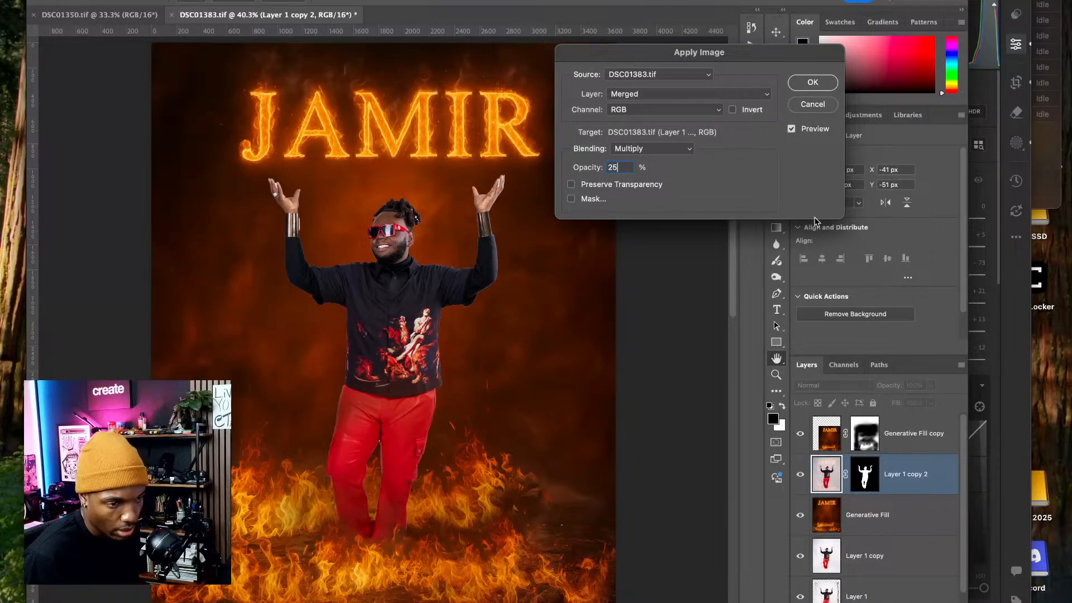
click(638, 148)
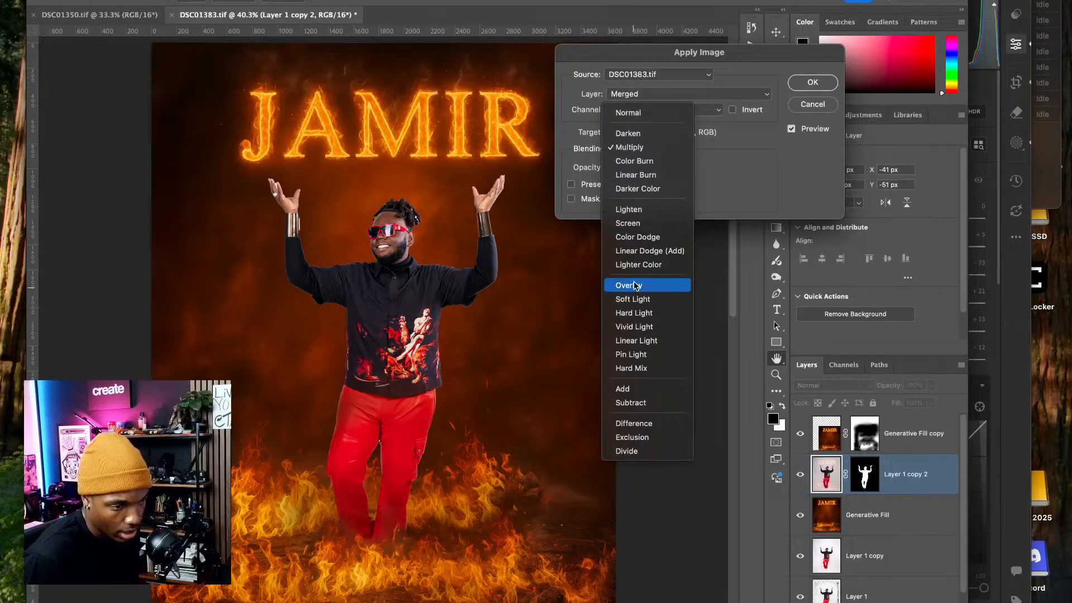
click(624, 147)
text(25)
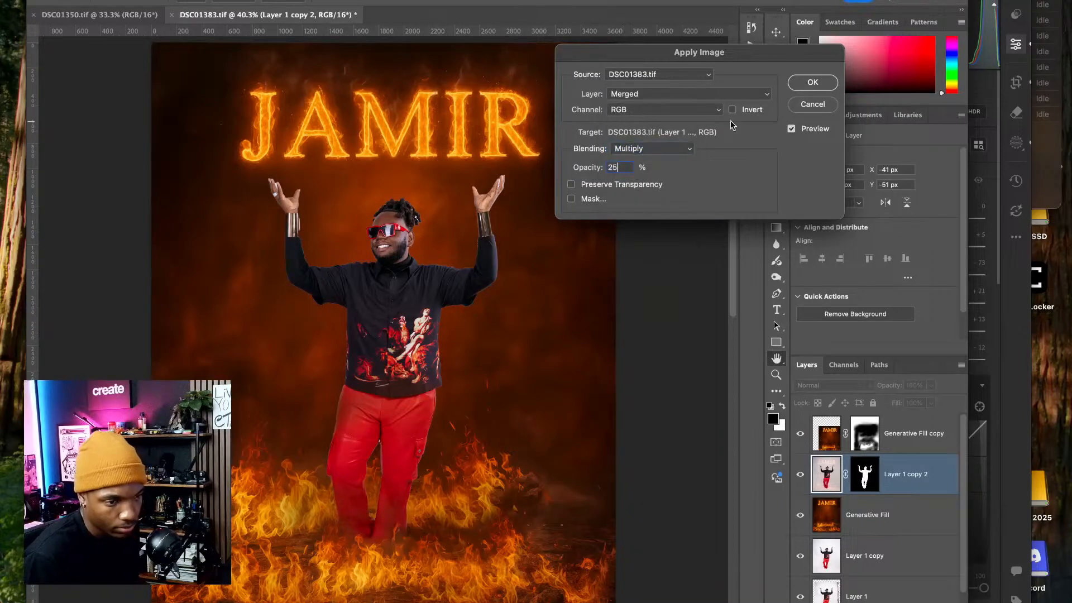
click(664, 93)
click(748, 96)
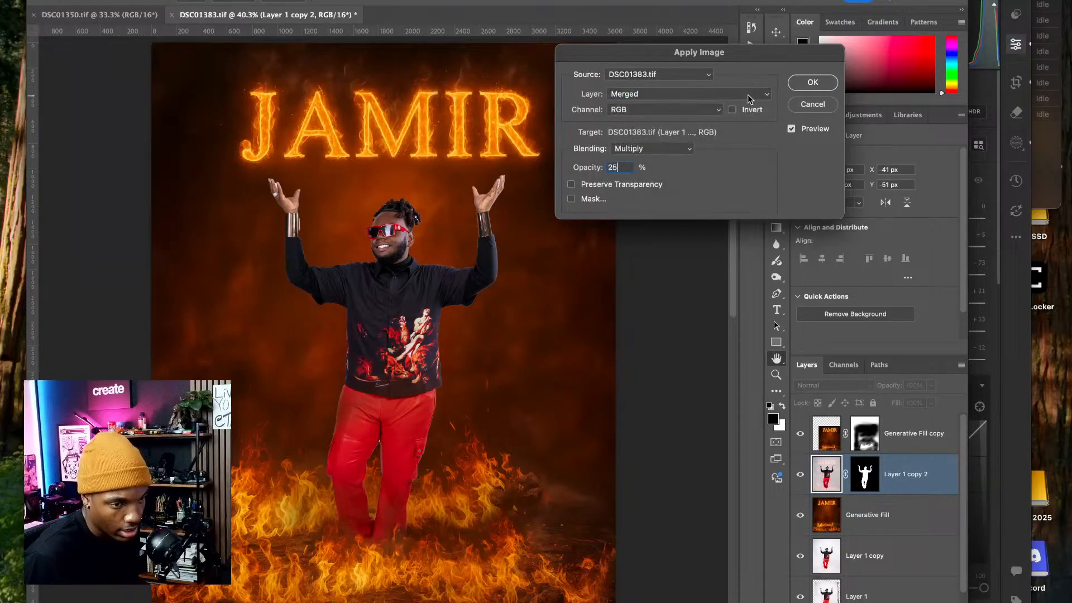
click(814, 82)
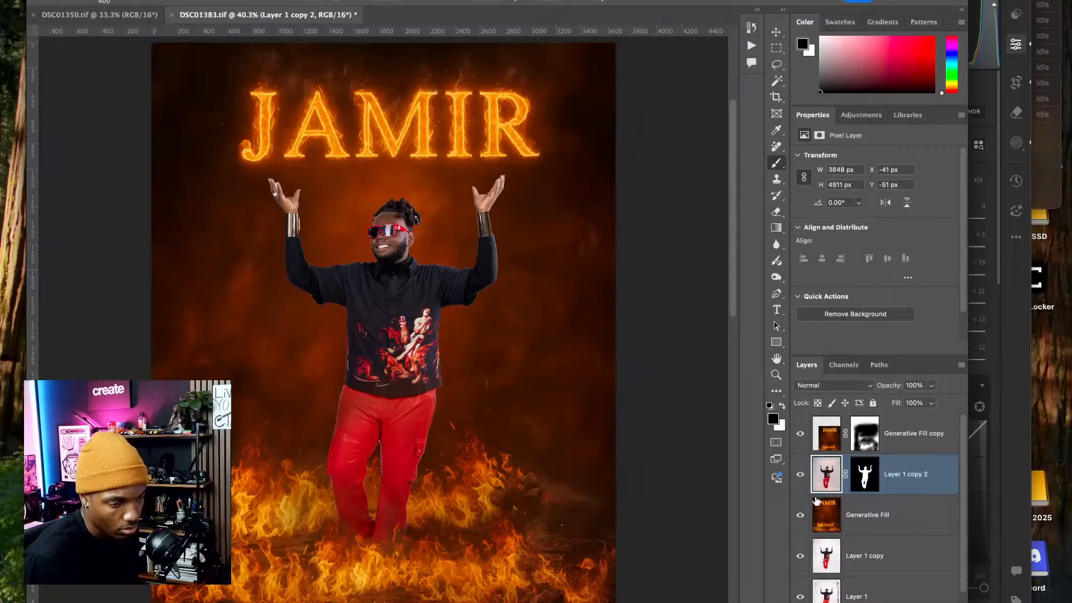
- Toggle Layer 1 copy 2 to compare the blend, and duplicate it with its mask, hiding the original
click(802, 474)
click(802, 474)
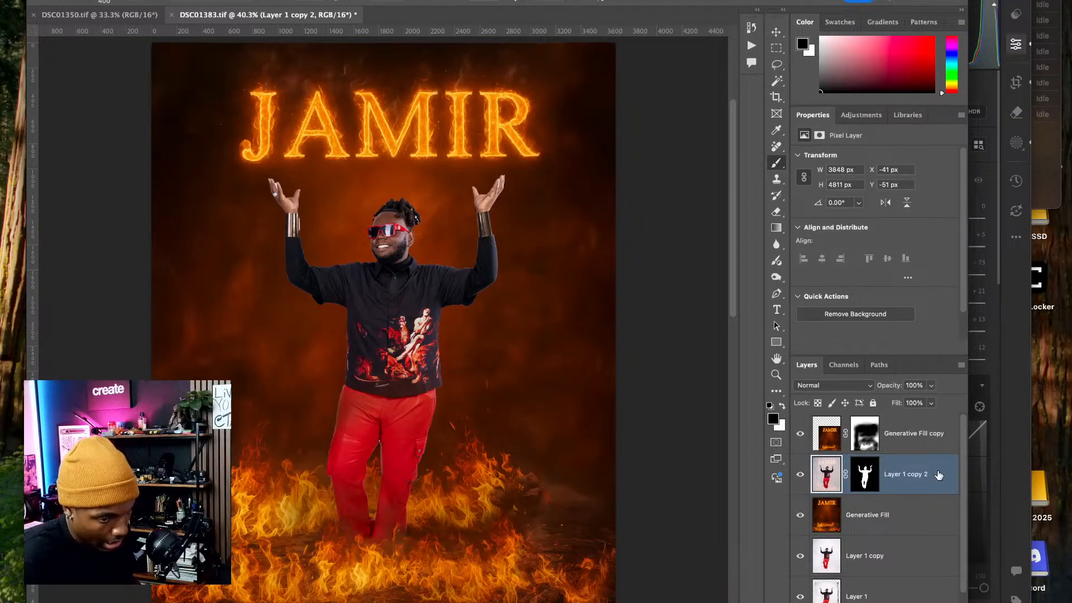
key(super+j)
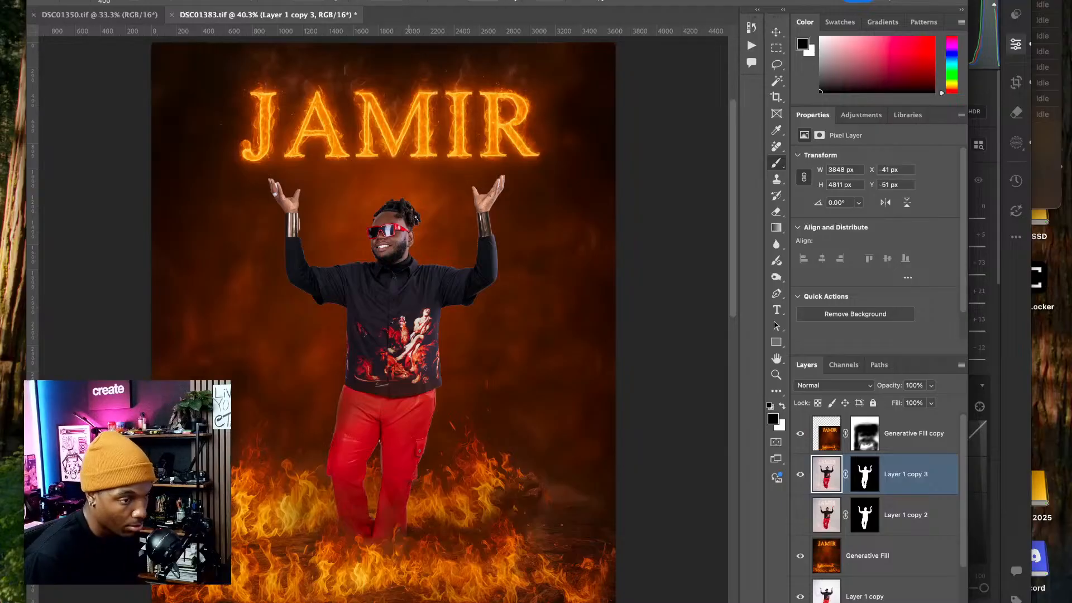
- Apply the Harmonization neural filter to the duplicated man with Generative Fill as reference and strength 50, outputting to a new layer
click(300, 0)
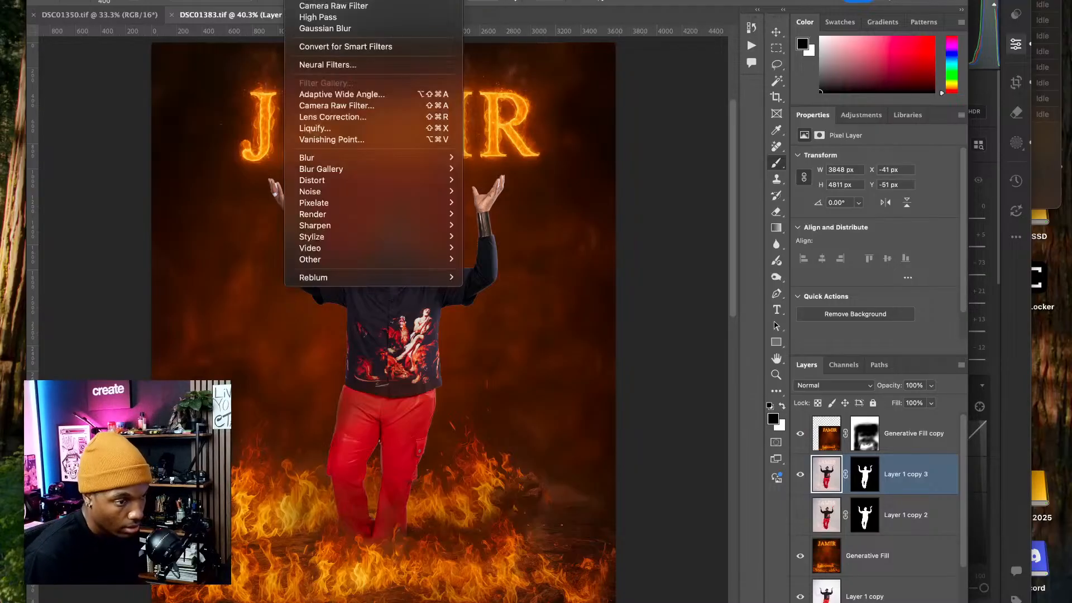
click(345, 65)
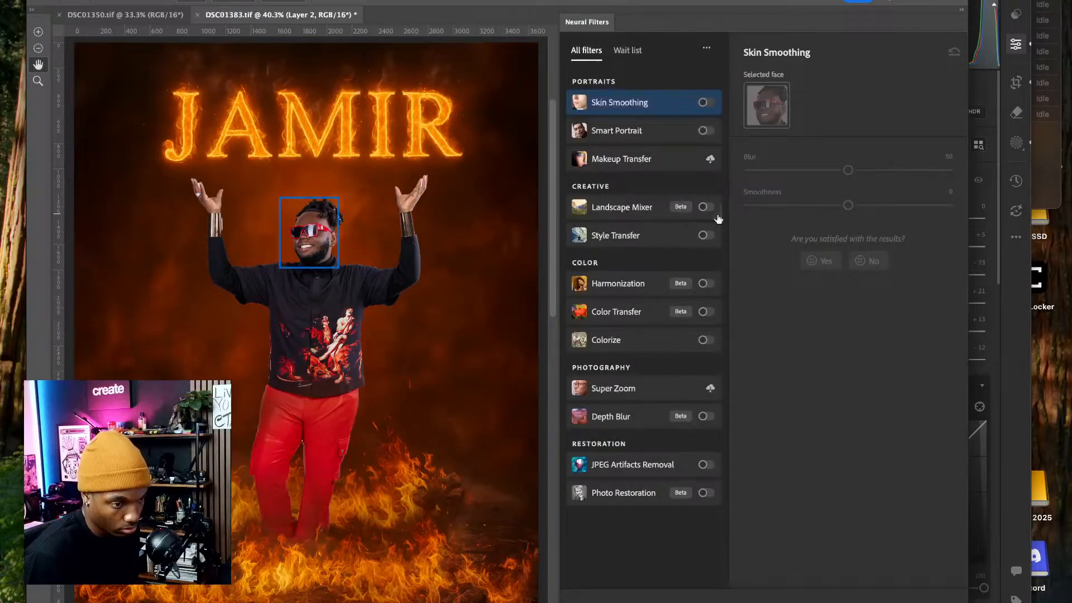
click(706, 283)
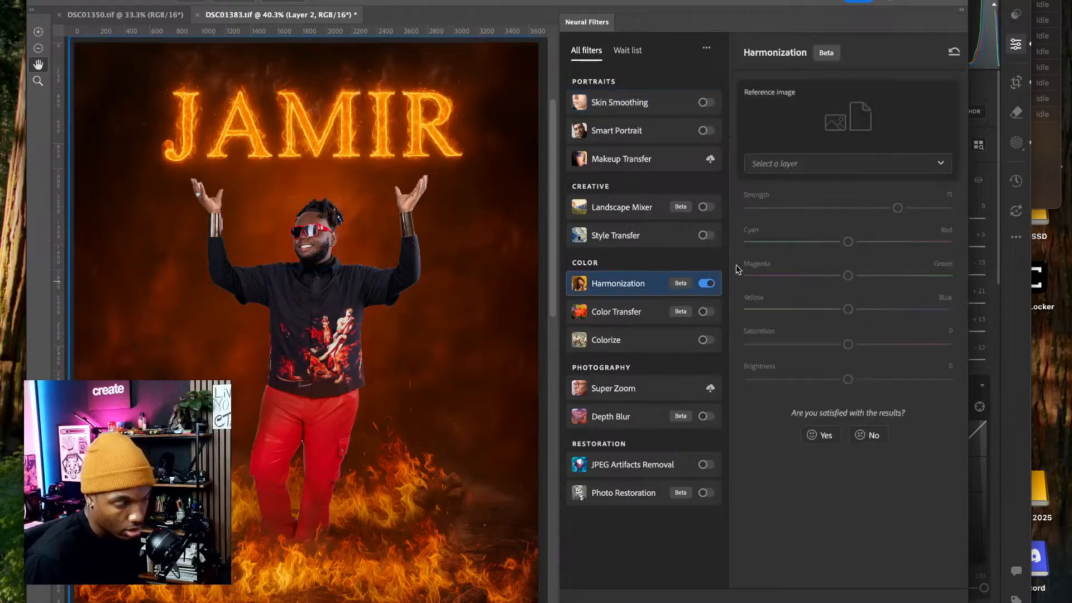
click(804, 164)
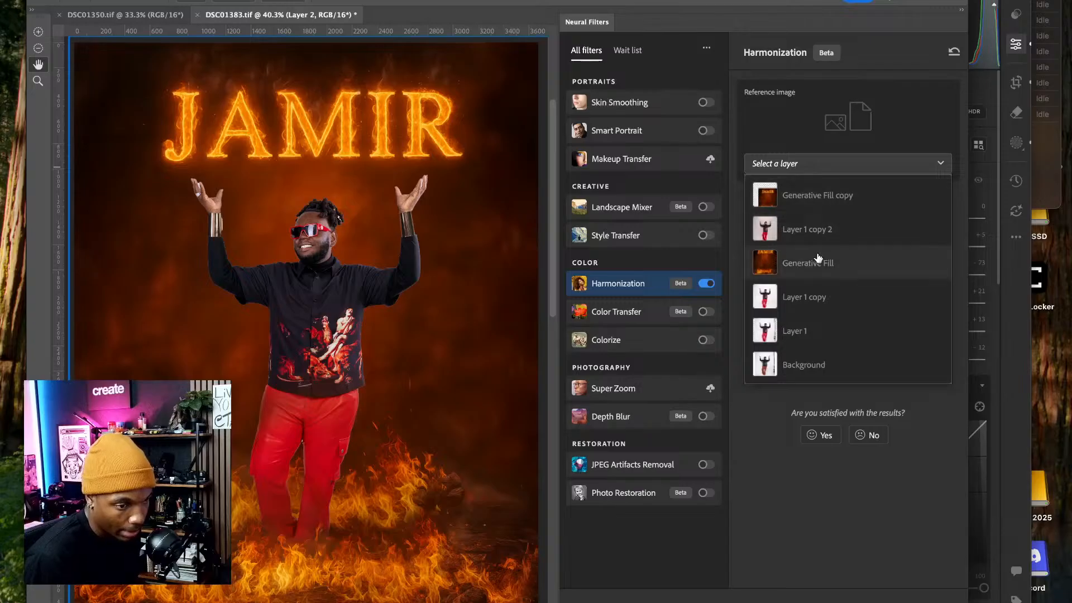
click(828, 269)
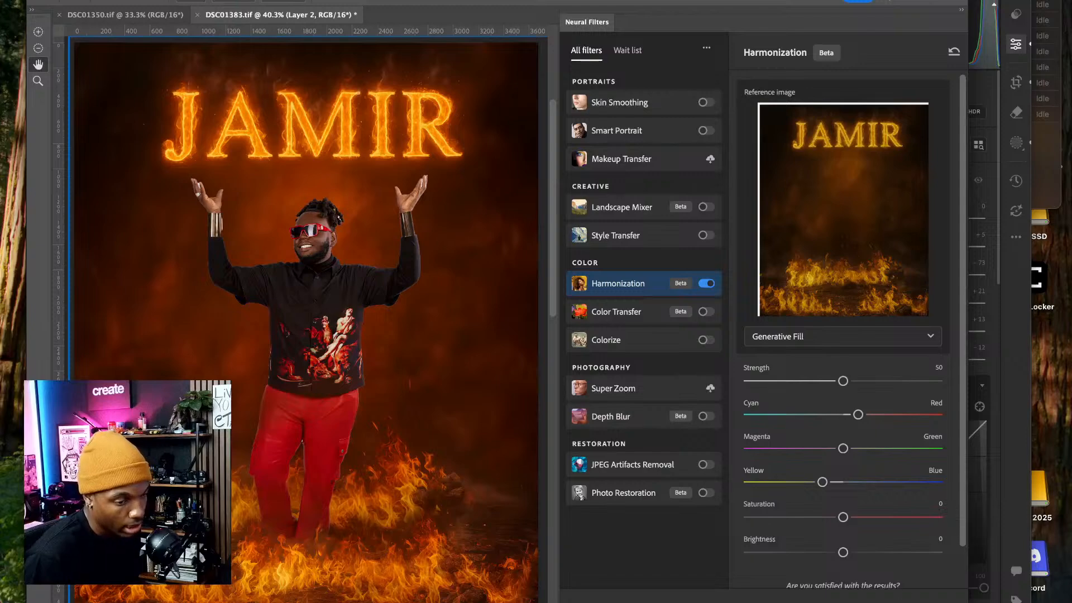
key(Return)
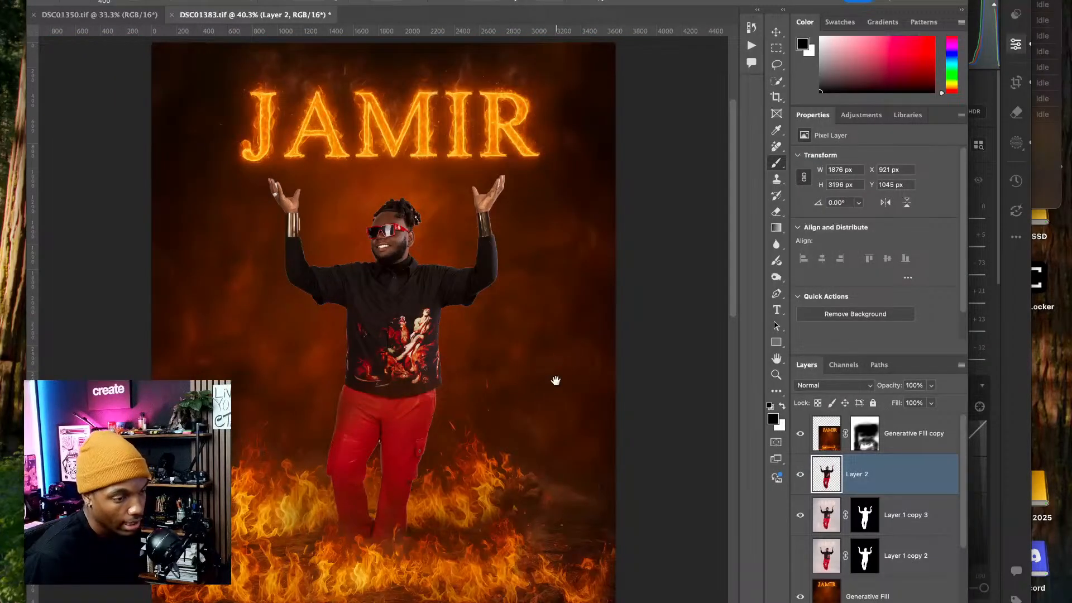
- Hide Layer 1 copy 3 and darken the lower trouser legs on Layer 2 with the Burn tool set to Midtones
mouse_move(541, 392)
mouse_down()
mouse_move(572, 335)
mouse_move(555, 380)
mouse_up()
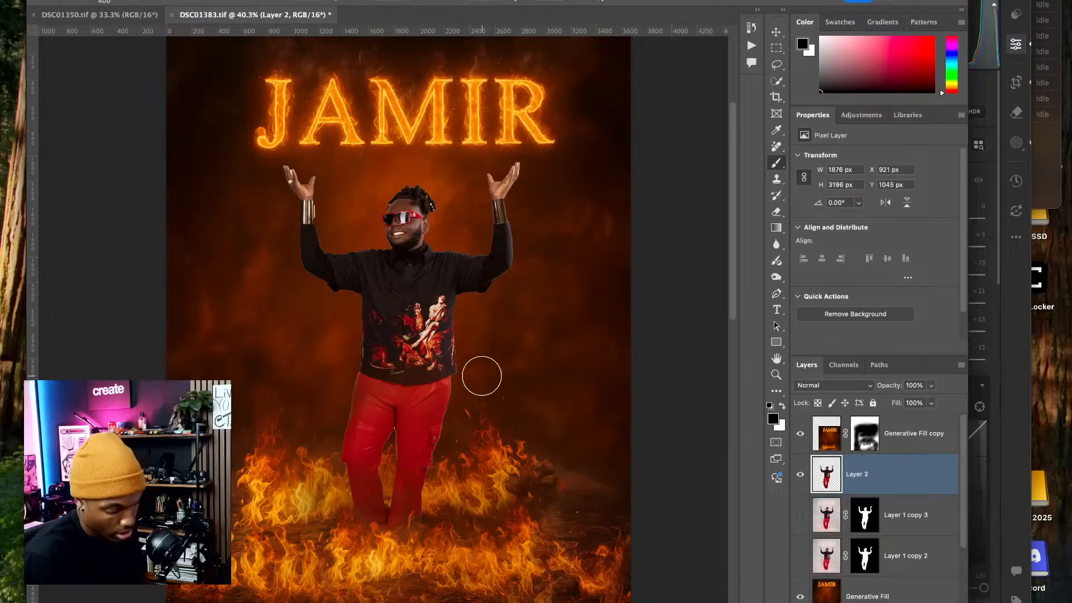
scroll(487, 384, up, 10)
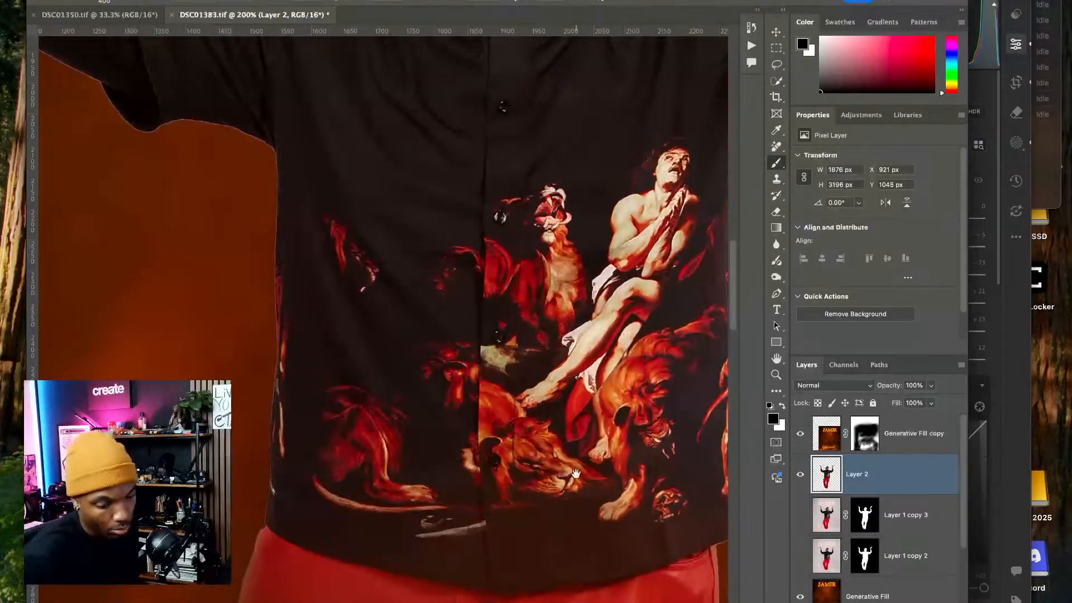
scroll(550, 354, down, 5)
scroll(531, 256, left, 3)
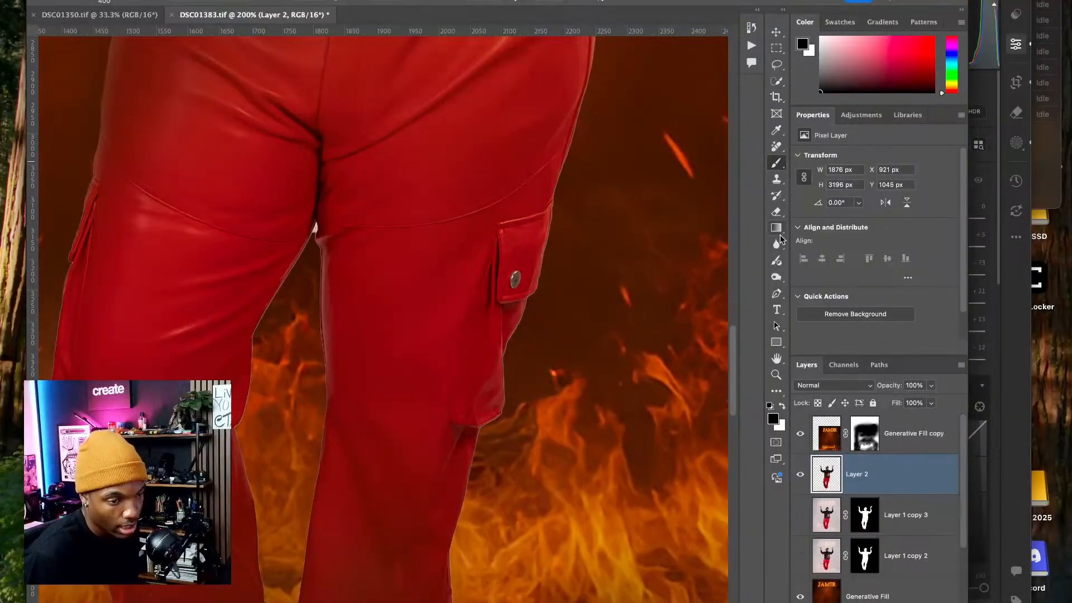
click(776, 277)
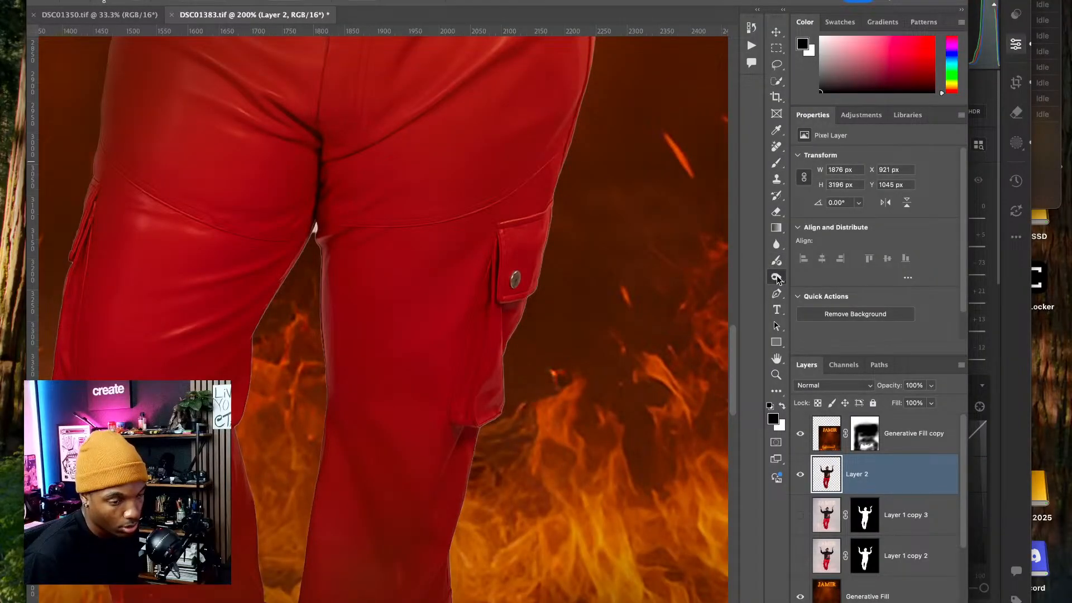
click(198, 1)
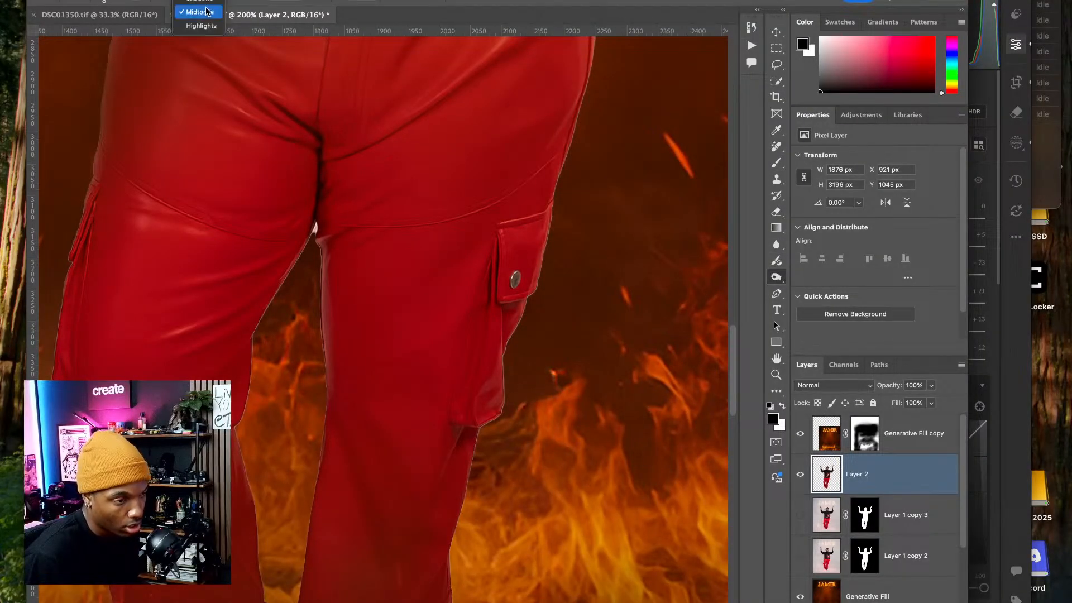
click(208, 12)
drag(422, 294, 416, 270)
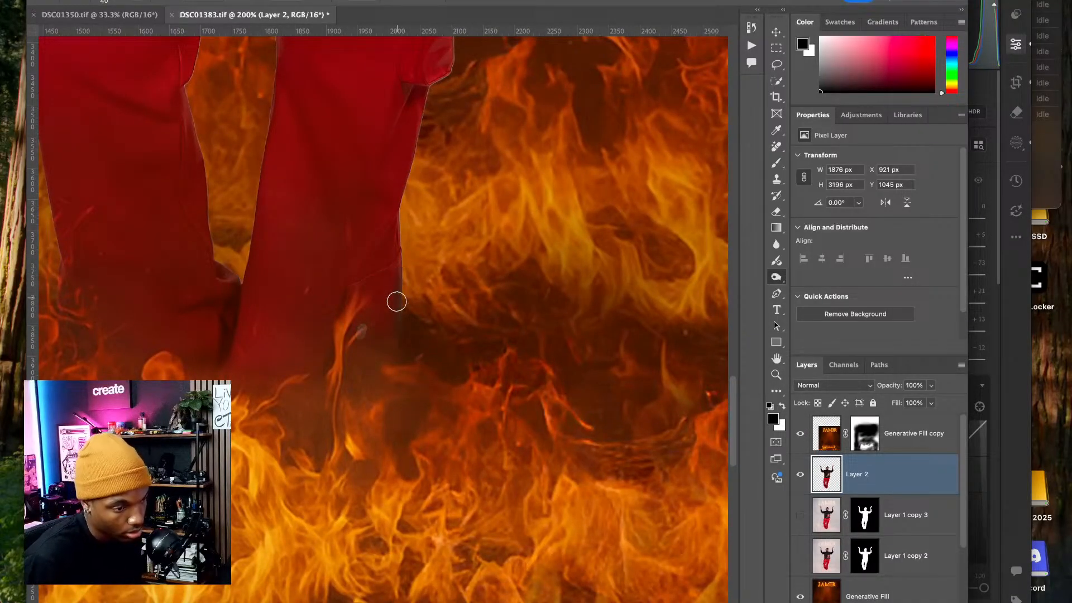
drag(256, 332, 352, 407)
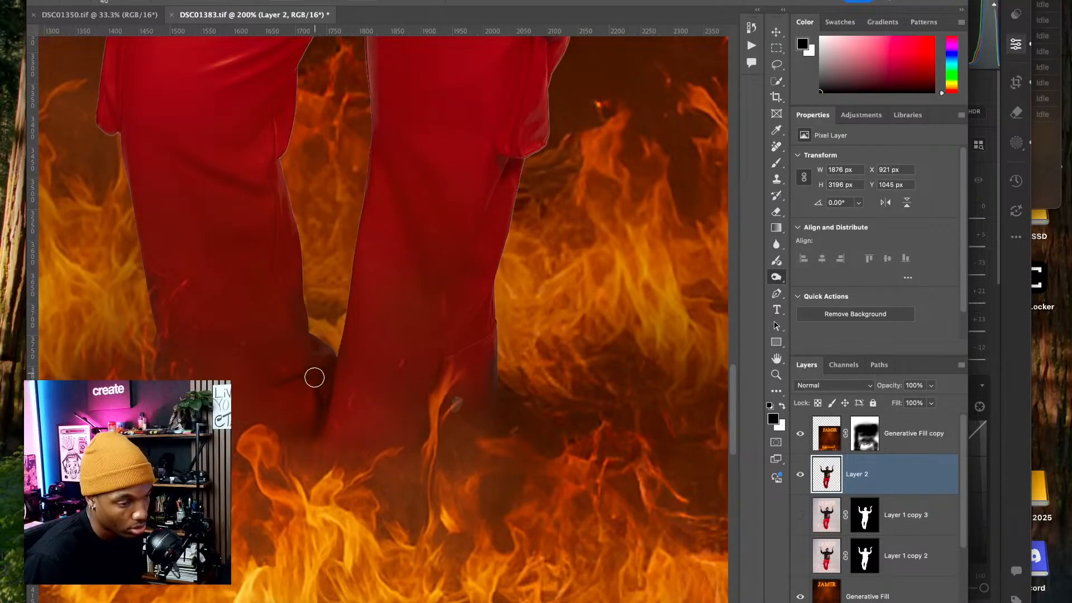
- Show Layer 1 copy 3 again and toggle Layer 2's visibility to compare the trouser legs
scroll(317, 318, up, 4)
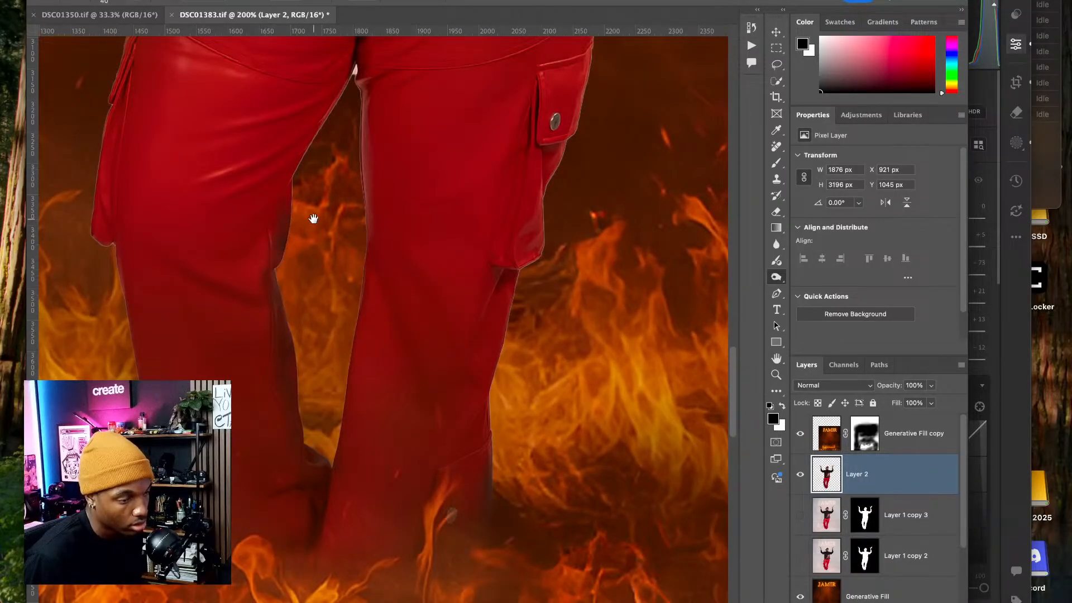
scroll(311, 215, up, 2)
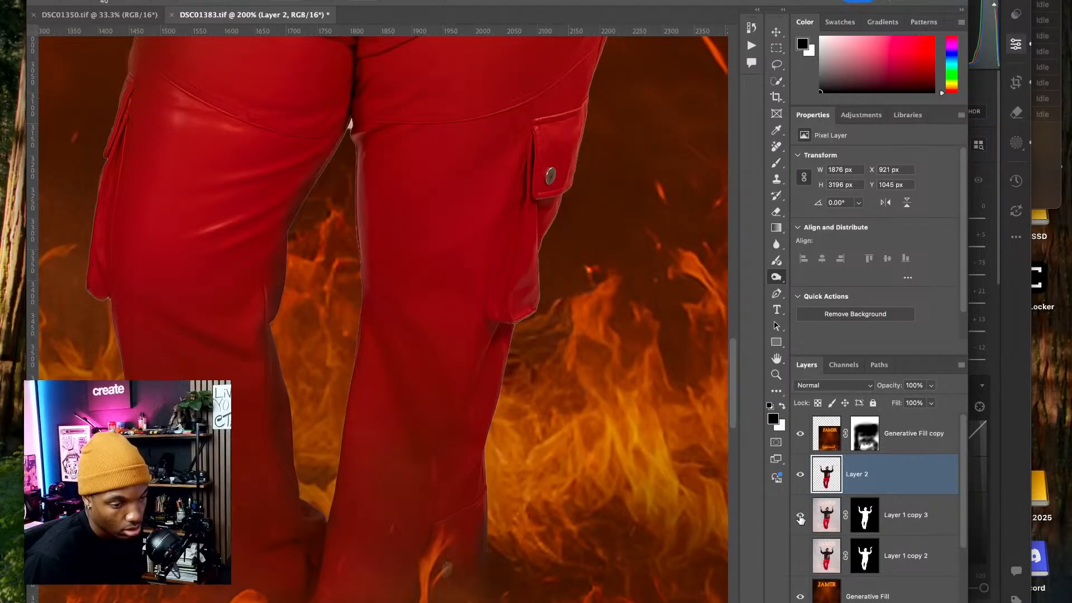
click(802, 474)
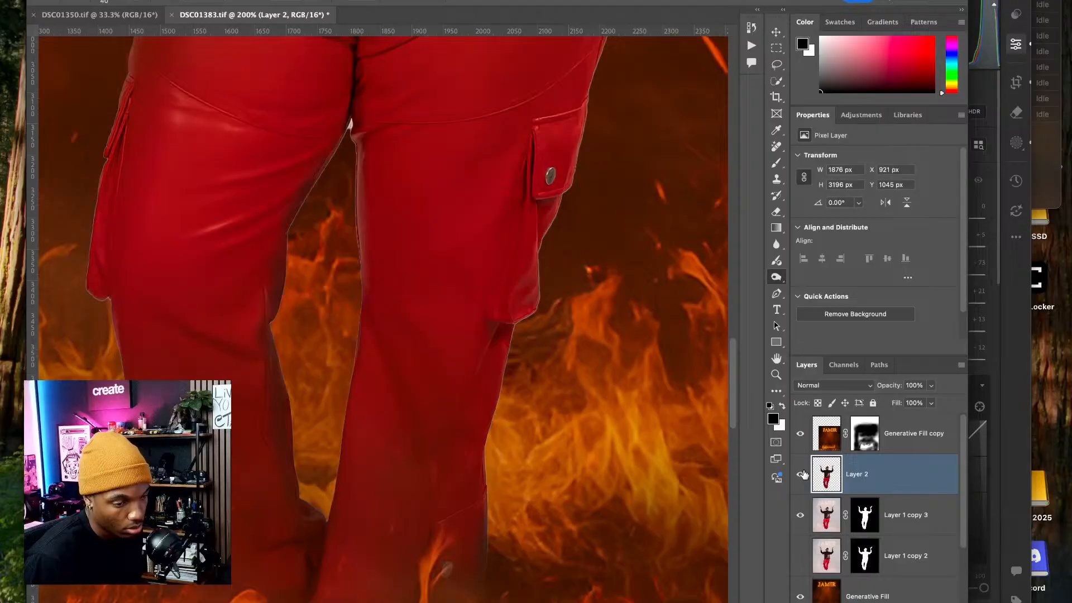
click(802, 474)
click(802, 474)
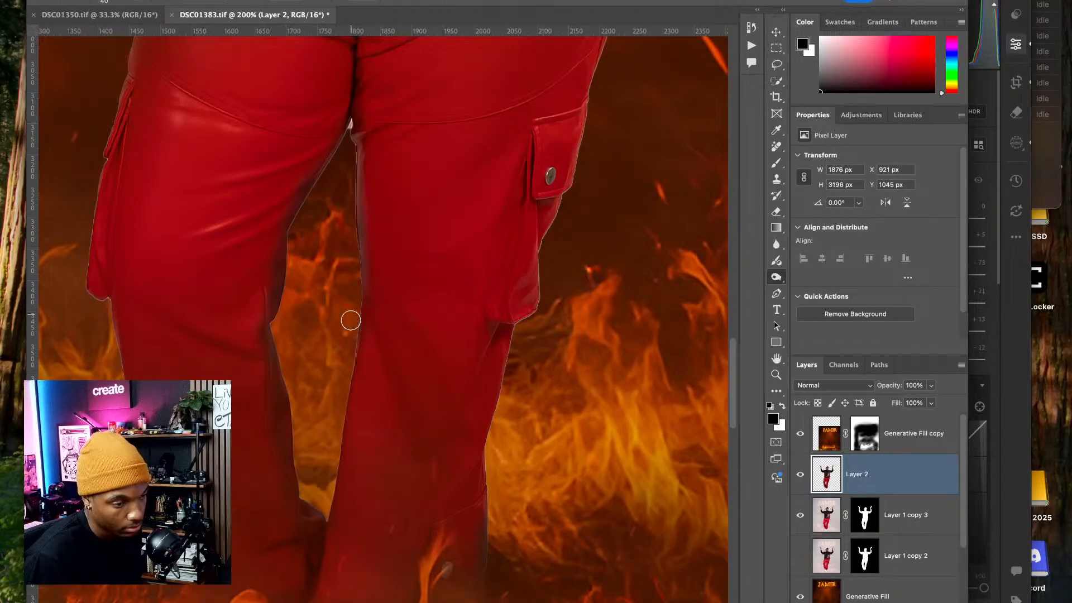
- Erase the pale sliver at the top of the gap between the man's thighs on Layer 2, adjusting the Eraser's opacity
drag(331, 318, 328, 373)
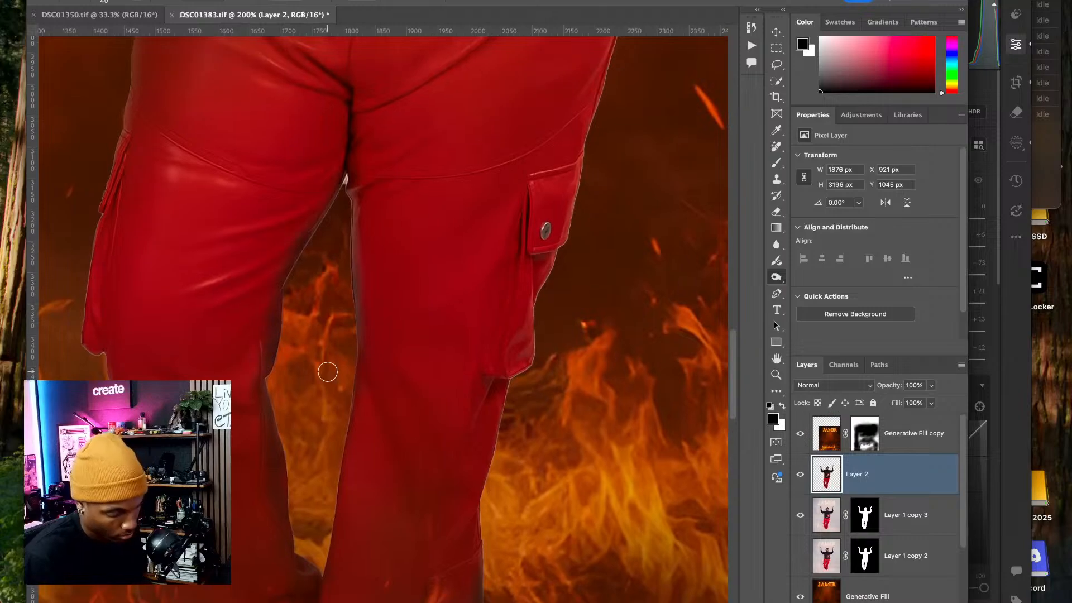
key(super+plus)
key(super+plus)
key(super+plus)
key(super+plus)
drag(304, 246, 385, 454)
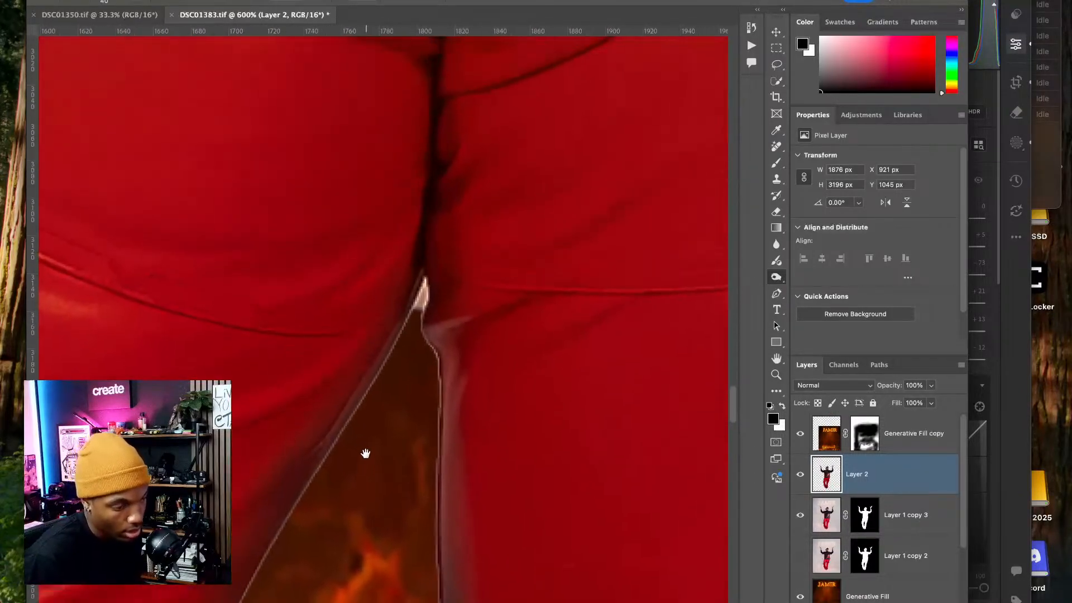
key(super+plus)
key(super+plus)
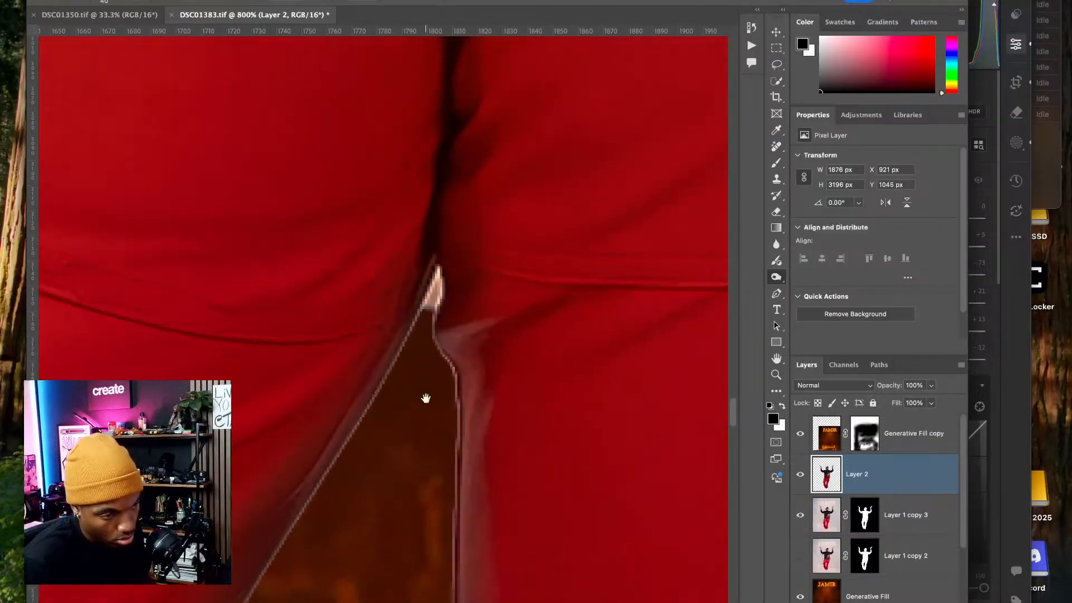
click(775, 214)
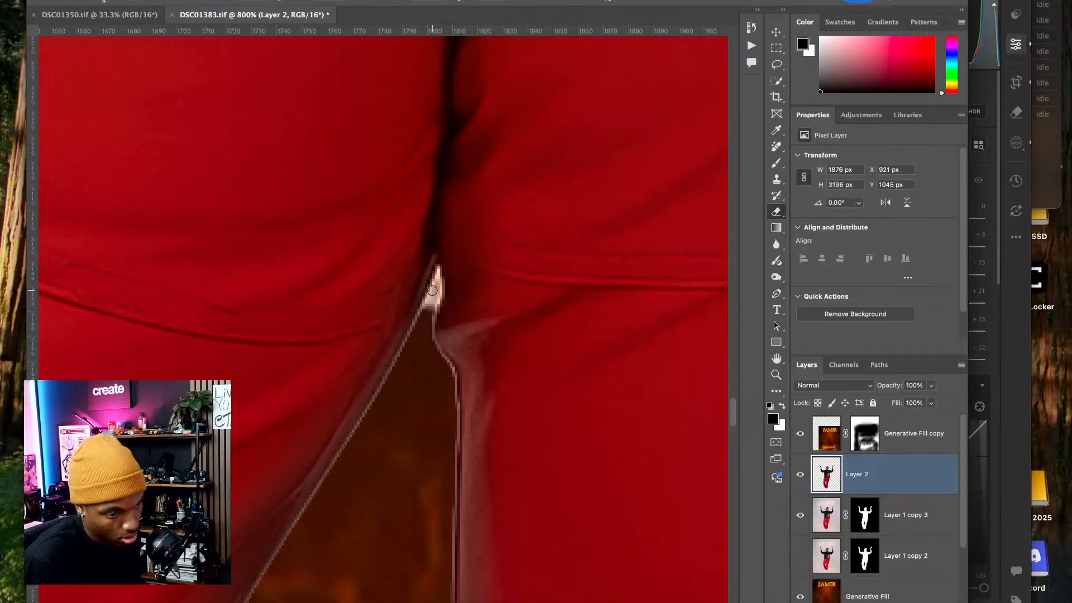
click(283, 1)
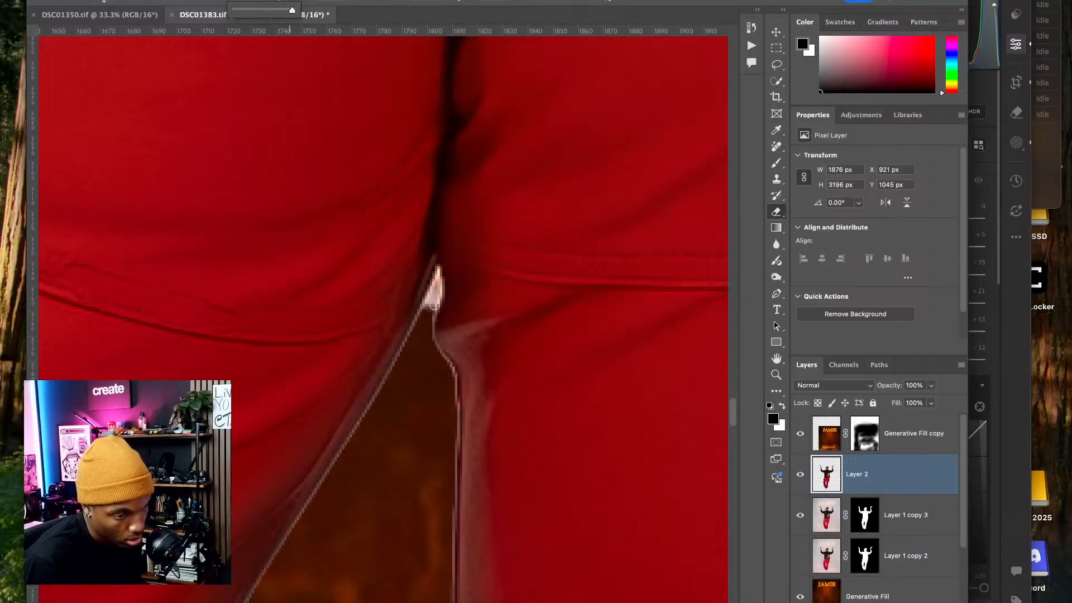
drag(430, 293, 429, 308)
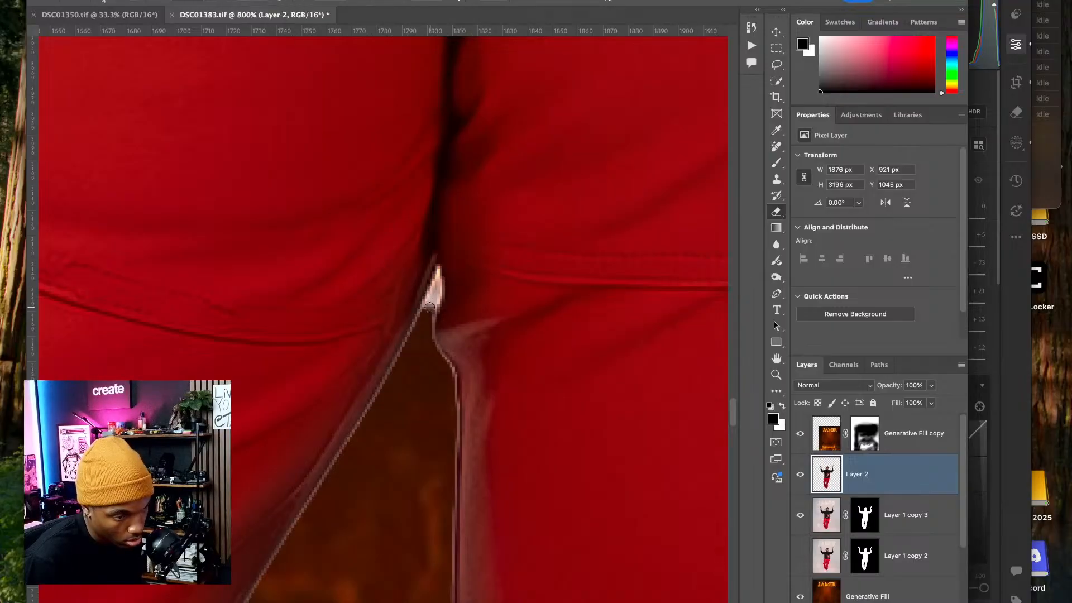
- Mask out the pale sliver atop the gap between the man's thighs on Layer 1 copy 3 with a small black brush, then erase its remainder on Layer 2
click(866, 526)
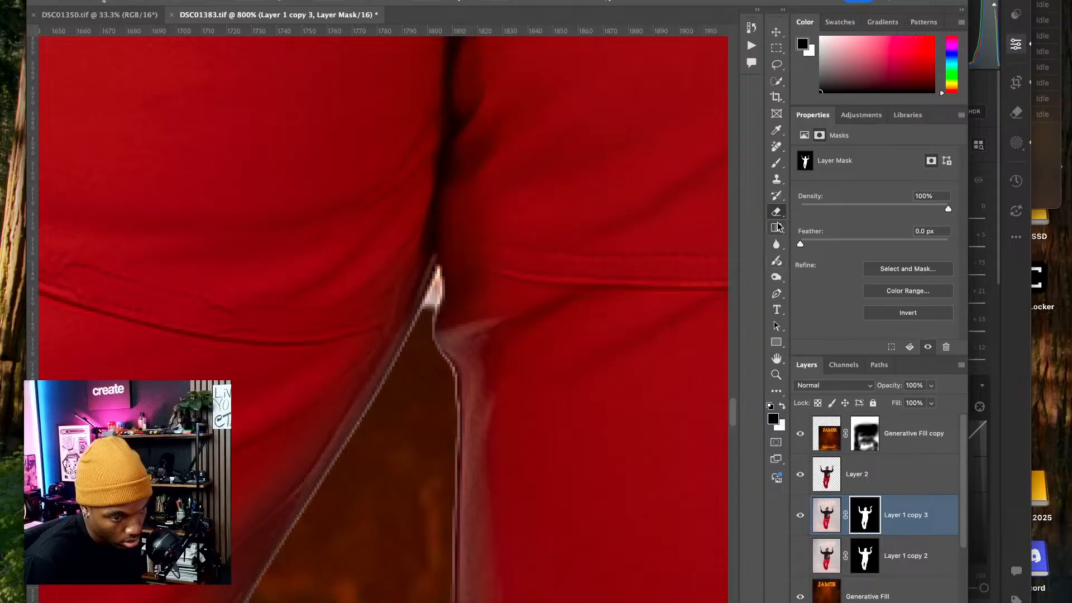
click(776, 163)
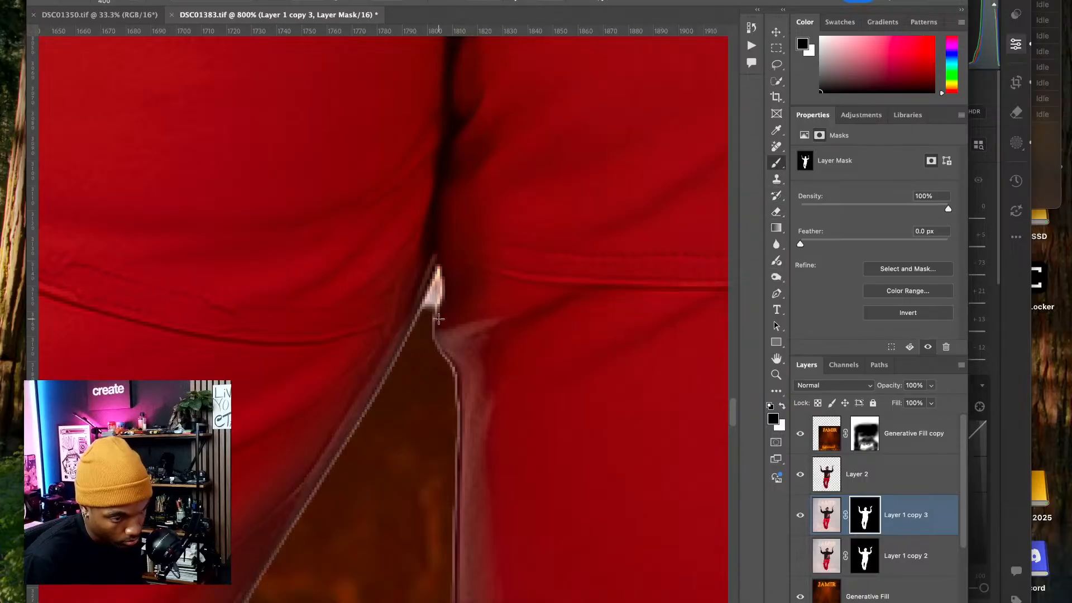
key(bracketleft)
key(bracketleft)
key(bracketleft)
key(bracketleft)
key(bracketleft)
key(bracketleft)
key(bracketleft)
key(bracketleft)
key(bracketleft)
key(bracketleft)
key(bracketleft)
key(bracketleft)
key(bracketleft)
key(bracketleft)
key(bracketleft)
key(bracketleft)
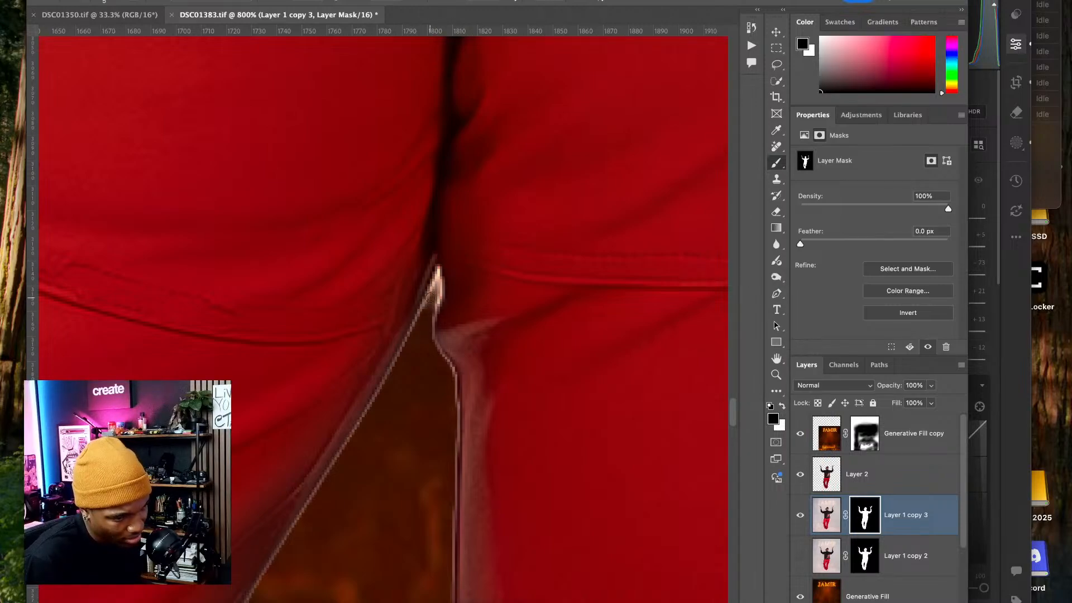
click(870, 474)
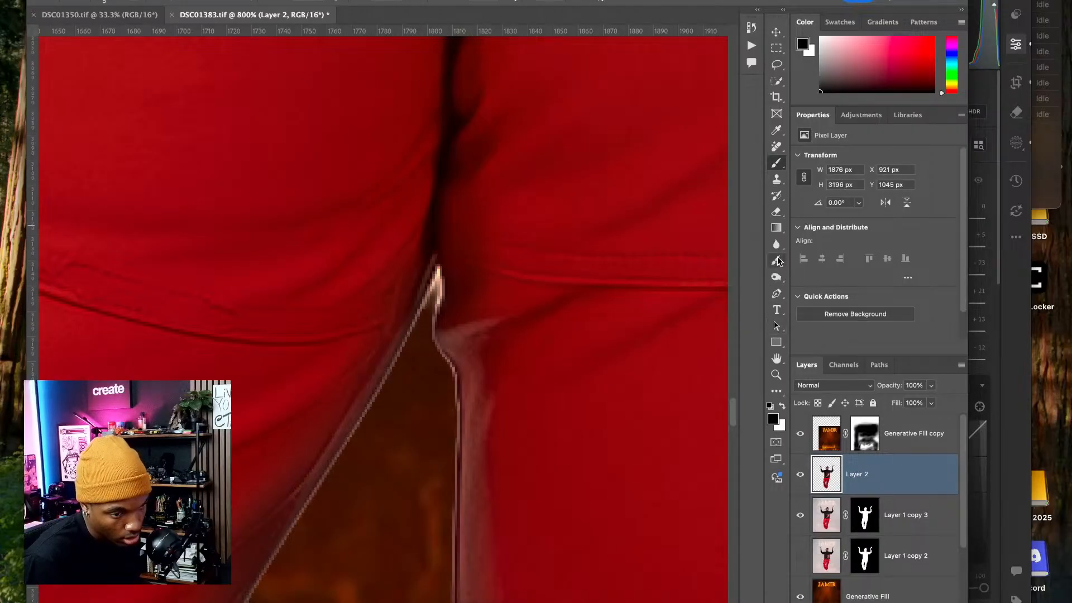
click(777, 212)
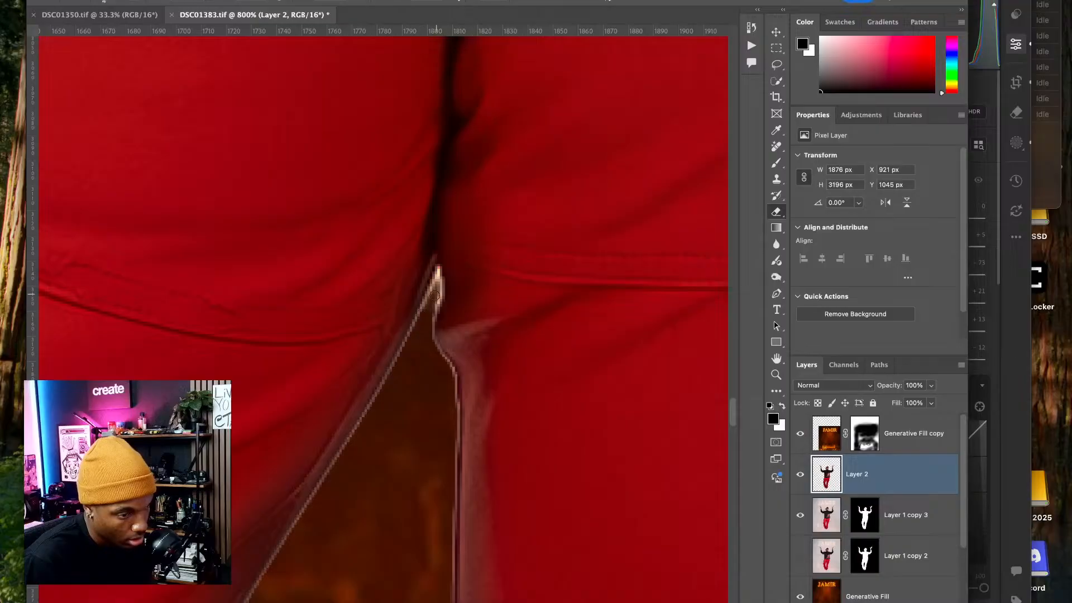
- Switch to the Burn tool and toggle Layer 2's visibility to compare the man's full figure with the version underneath
click(776, 277)
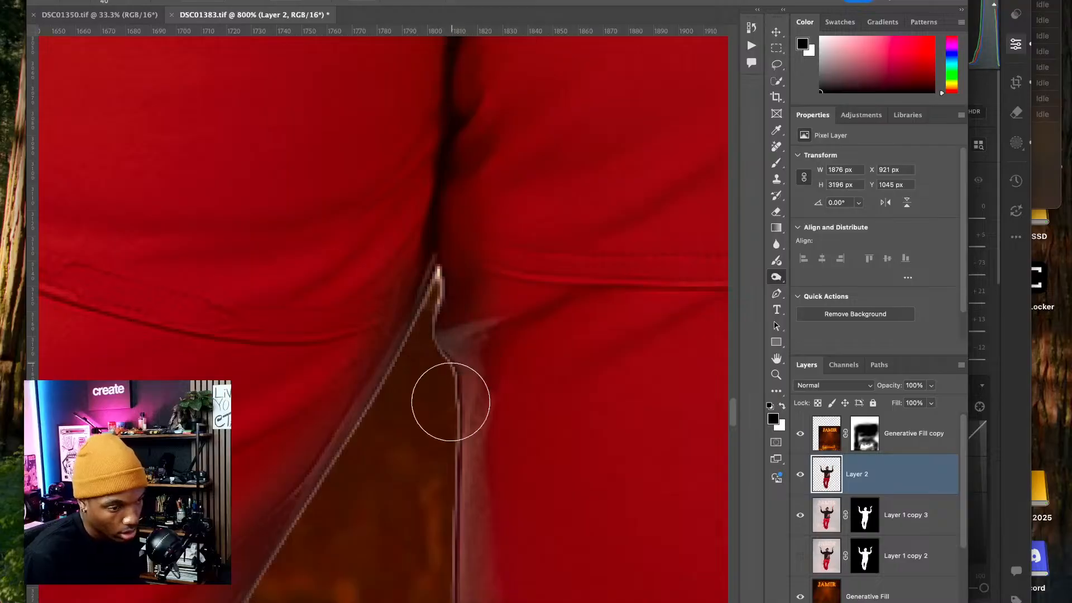
scroll(437, 370, up, 5)
key(super+minus)
key(super+minus)
key(super+minus)
key(super+minus)
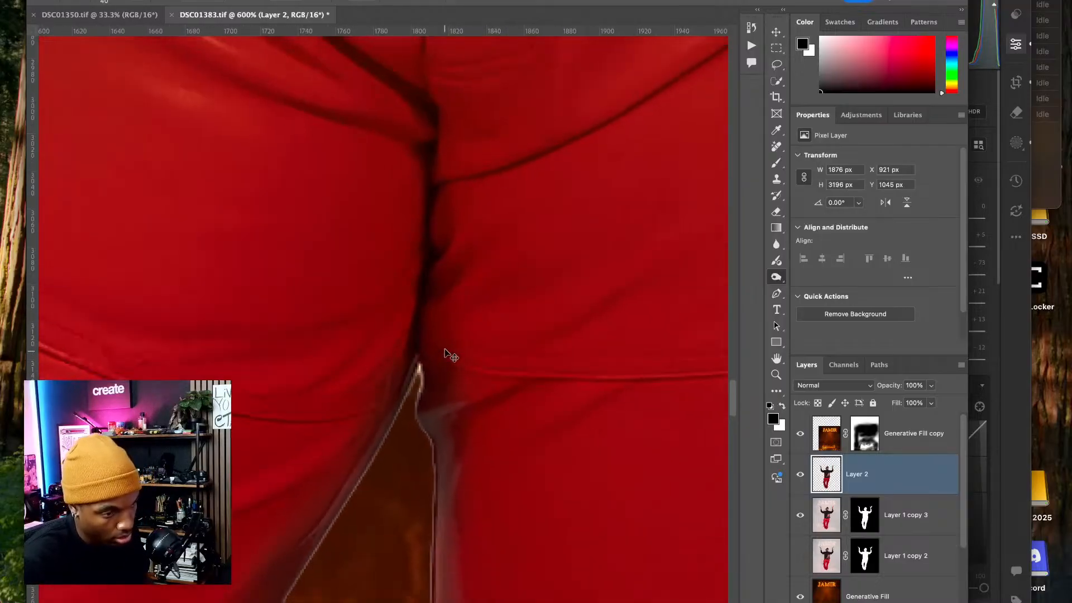
drag(460, 285, 569, 191)
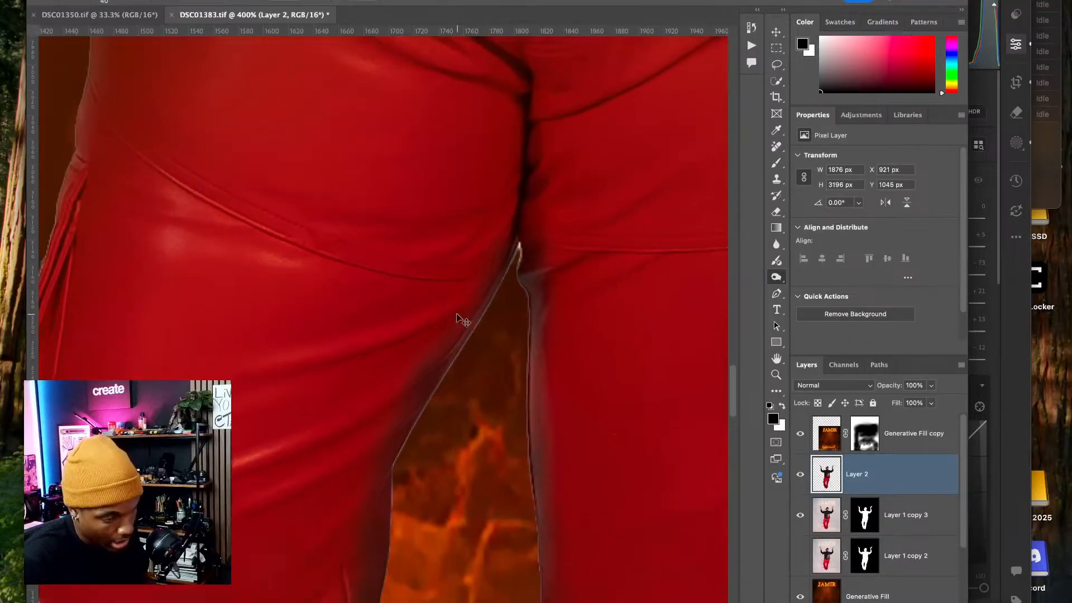
key(super+minus)
key(super+minus)
key(super+minus)
key(super+minus)
key(super+minus)
drag(495, 383, 560, 417)
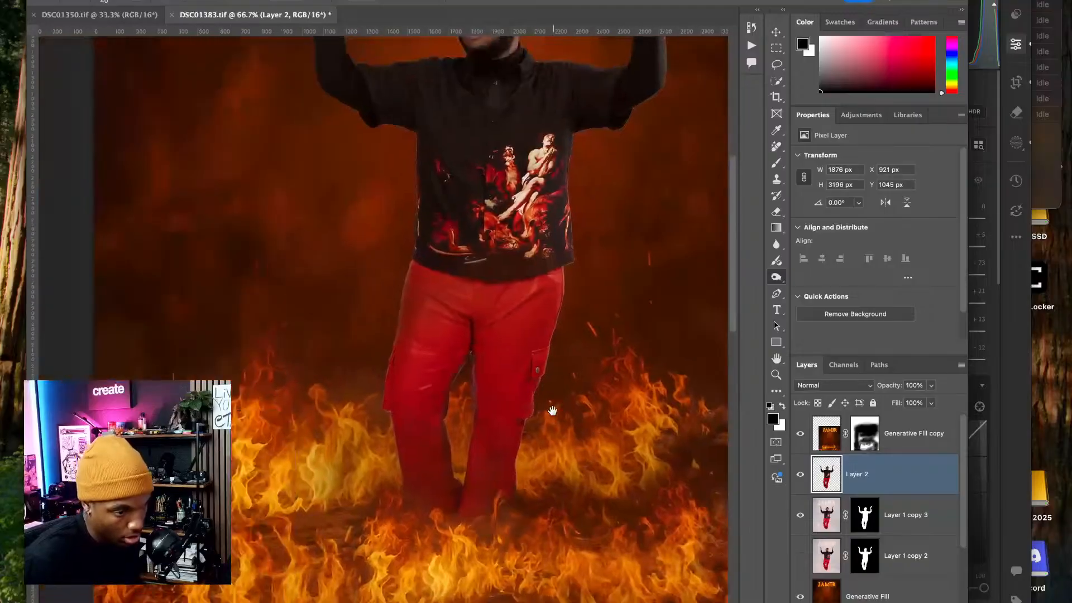
click(800, 479)
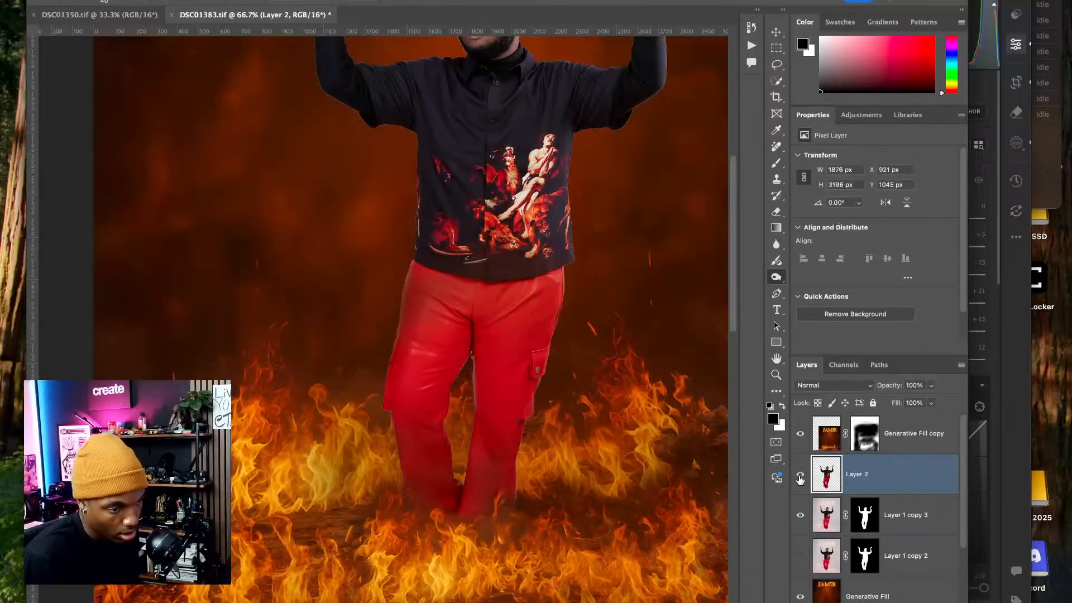
click(800, 479)
- Burn the pale fringe on Layer 2 along the trouser hip below the shirt hem and up the same side of the shirt
mouse_move(521, 355)
mouse_down()
mouse_move(519, 388)
mouse_move(391, 558)
mouse_up()
key(super+plus)
key(super+plus)
mouse_move(620, 354)
mouse_down()
mouse_move(450, 376)
mouse_move(333, 354)
mouse_up()
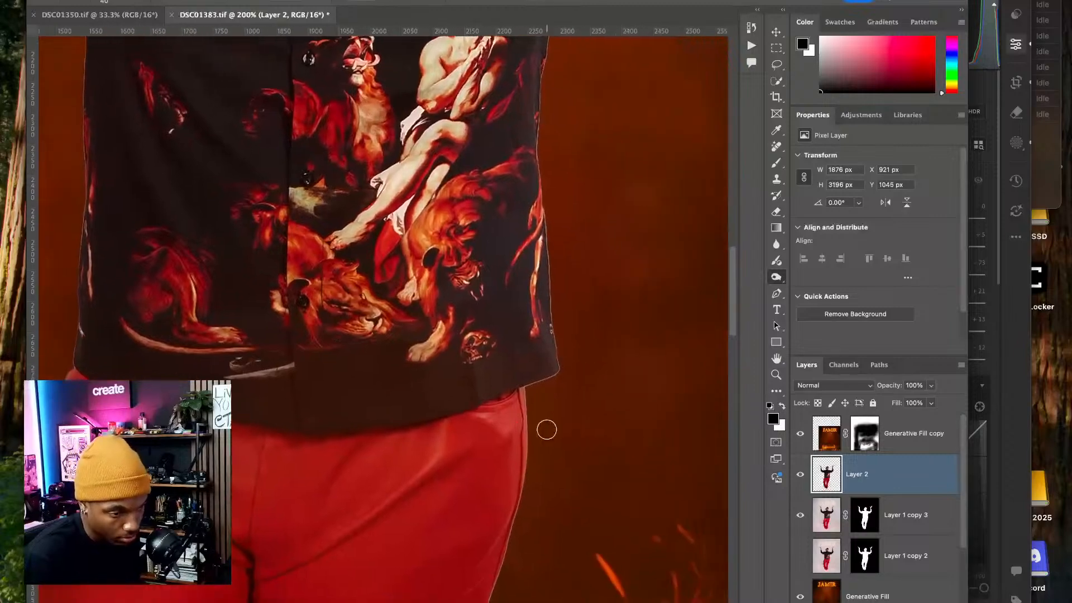
drag(521, 402, 522, 462)
drag(525, 422, 521, 491)
drag(521, 540, 522, 379)
scroll(483, 507, up, 10)
scroll(484, 508, right, 5)
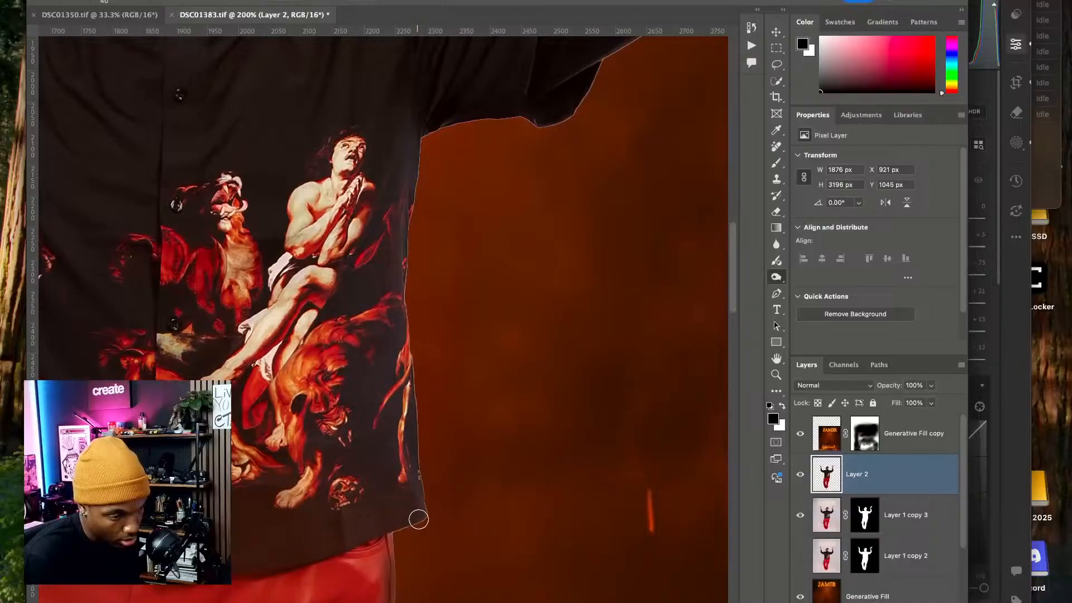
scroll(430, 491, up, 4)
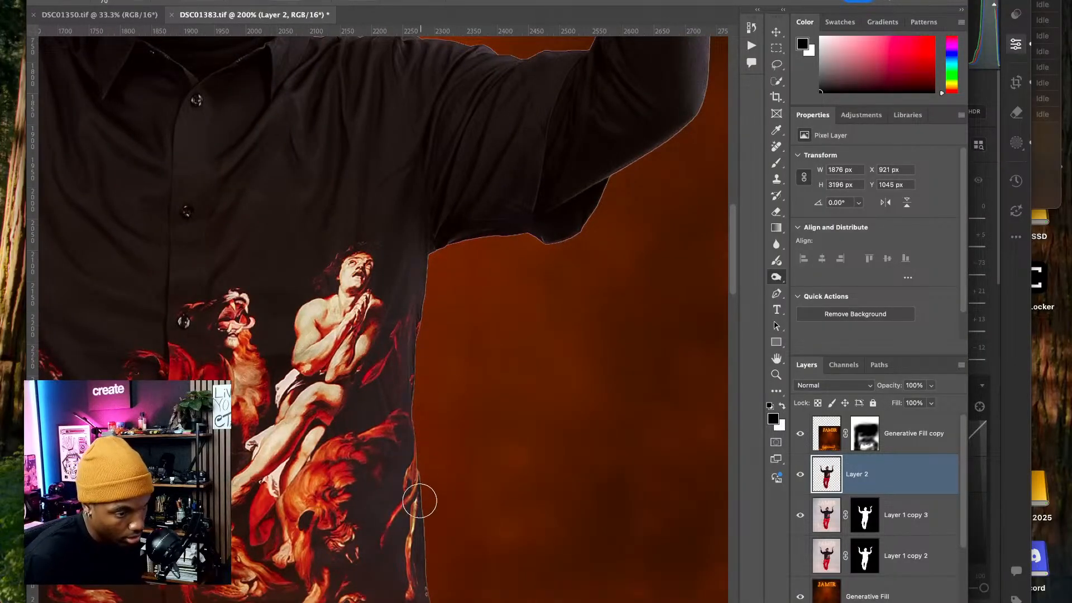
scroll(421, 418, up, 3)
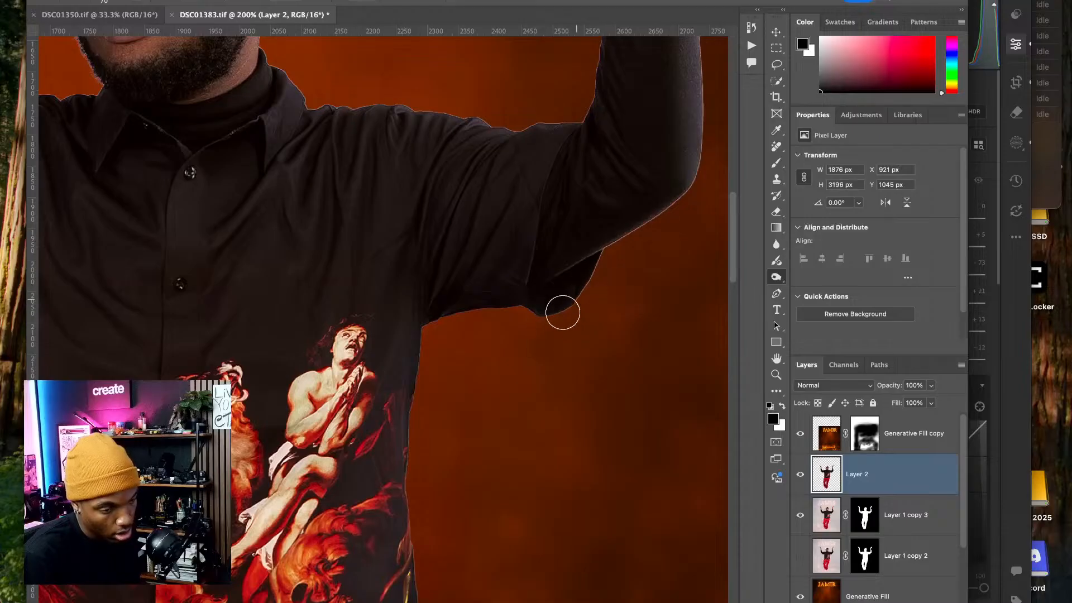
- Darken the light edge under the man's raised upper arm on Layer 2 with a smaller Burn brush, keeping the range at Midtones
drag(622, 275, 539, 319)
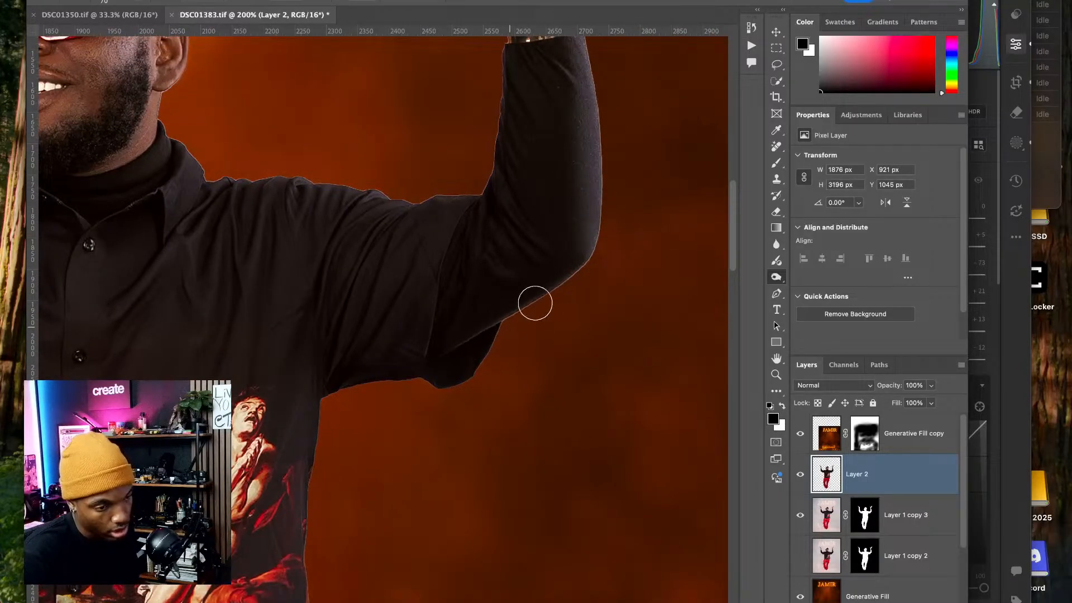
key(super+plus)
key(super+plus)
drag(542, 327, 395, 414)
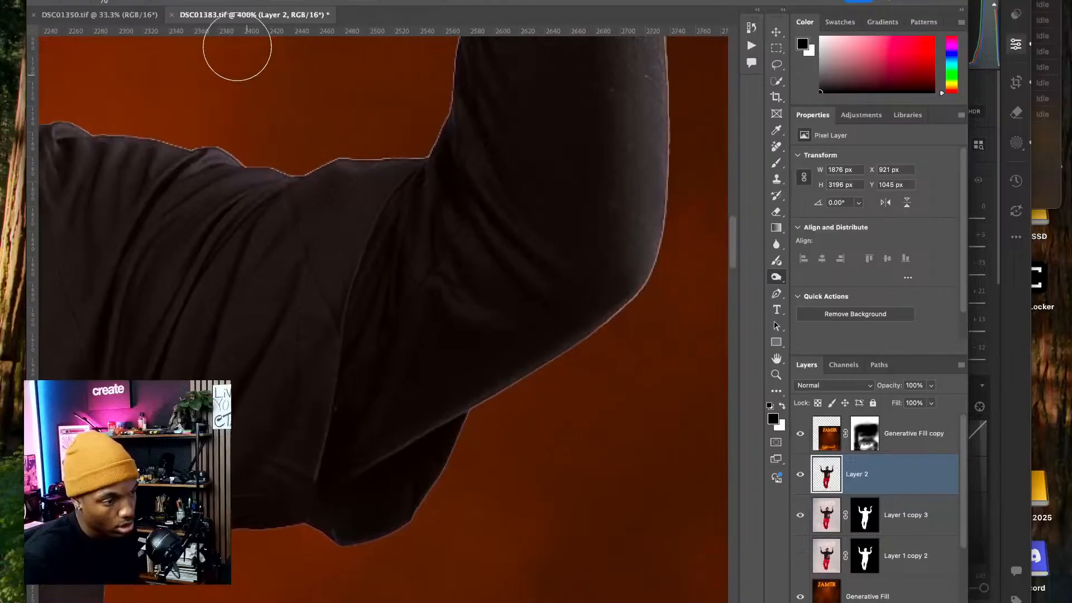
click(207, 1)
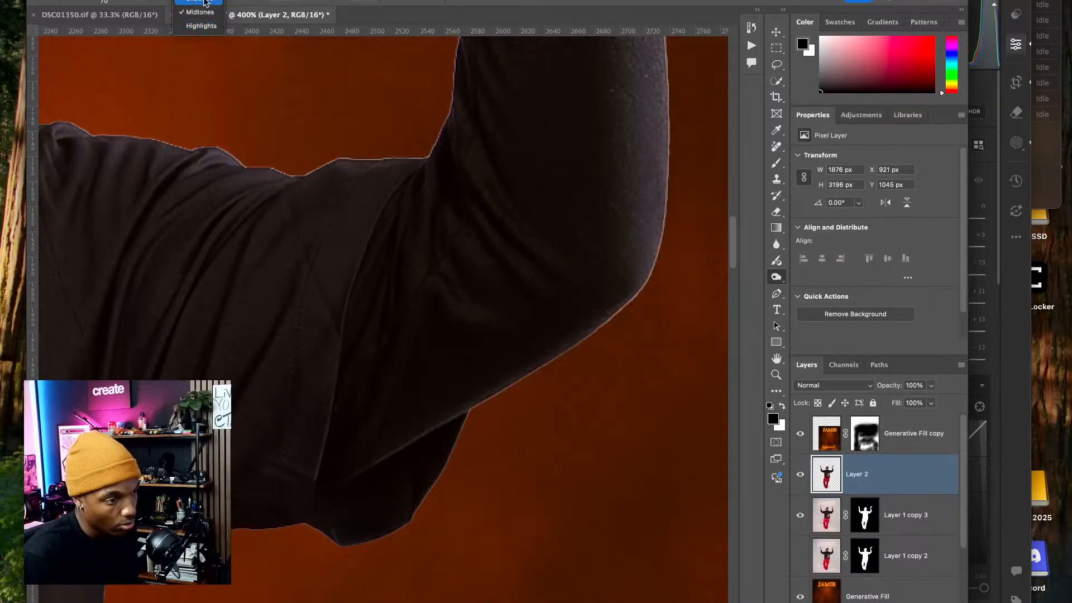
click(202, 15)
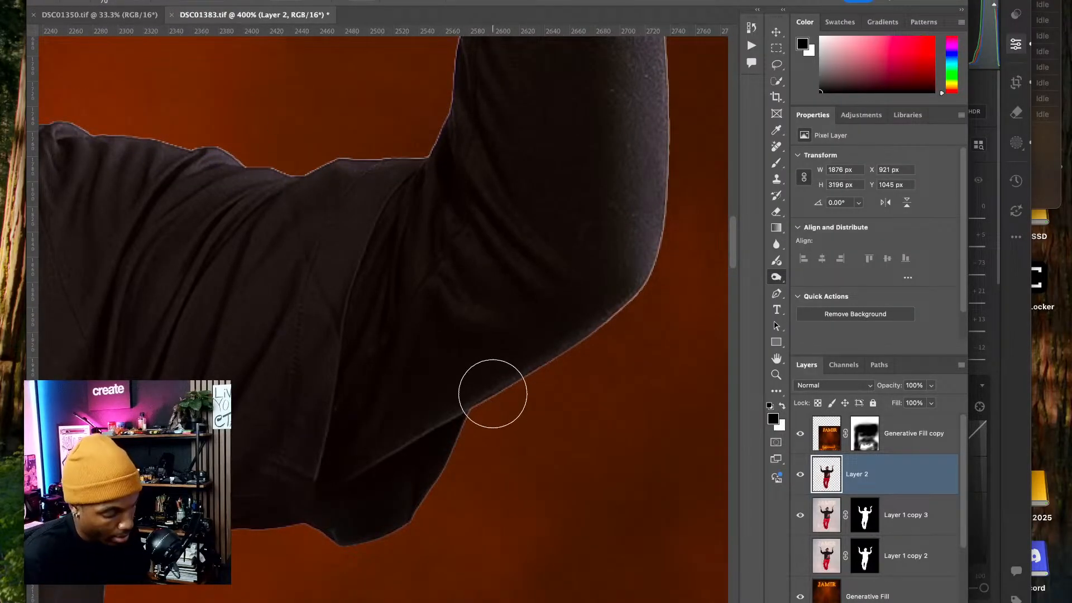
key(bracketleft)
key(bracketleft)
key(bracketleft)
key(bracketleft)
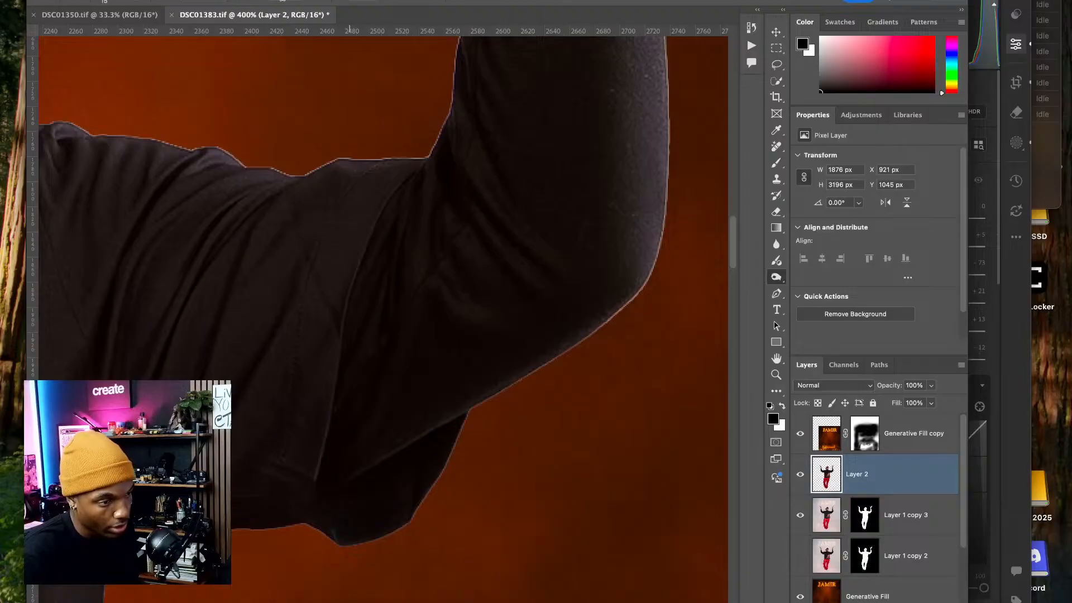
- Burn the pale rim around the elbow and up the outer forearm sleeve to the metal cuff with a larger brush
scroll(566, 241, up, 3)
scroll(565, 240, right, 4)
key(bracketright)
key(bracketright)
key(bracketright)
key(bracketright)
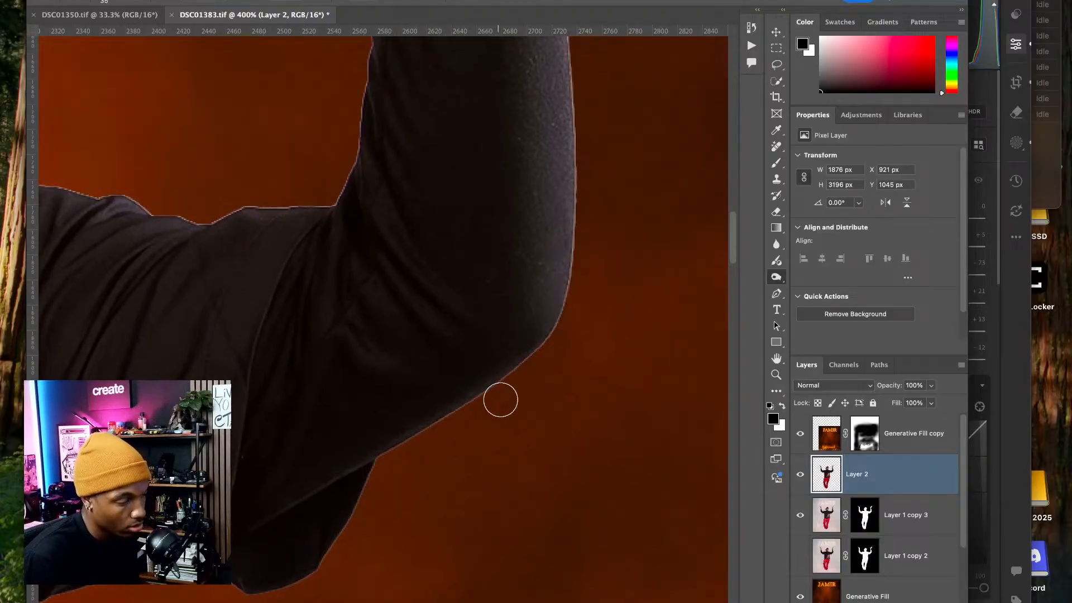
scroll(526, 363, up, 3)
scroll(527, 363, right, 3)
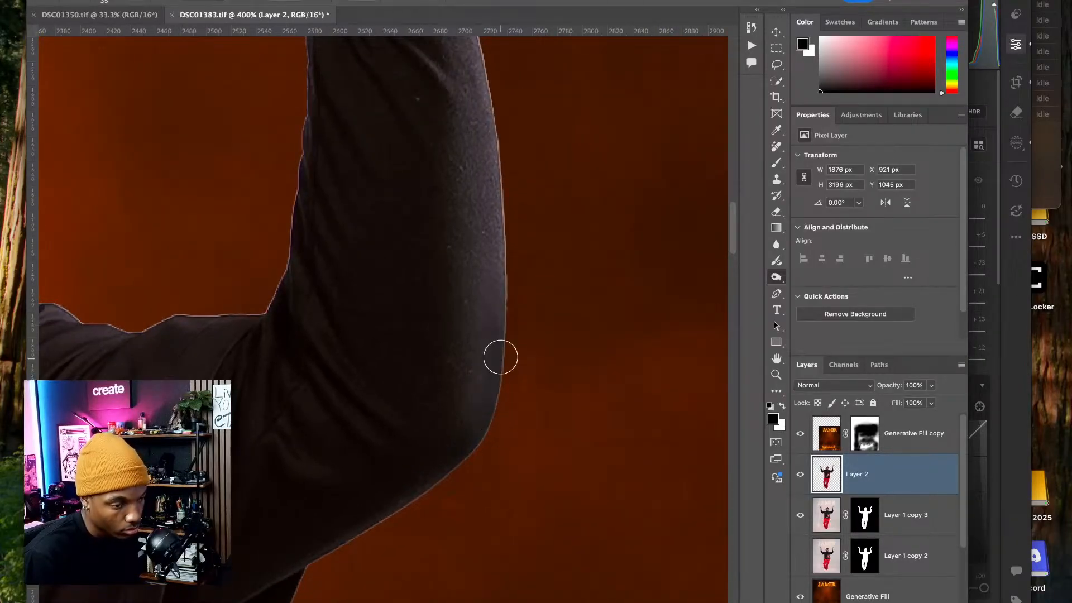
scroll(500, 354, up, 2)
scroll(506, 355, up, 3)
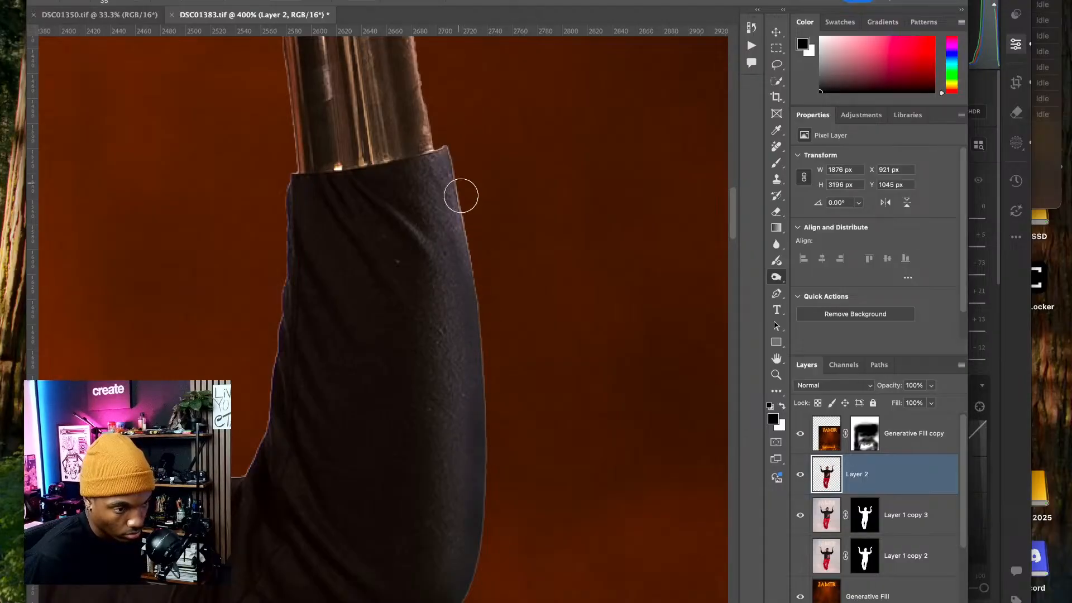
drag(478, 236, 483, 412)
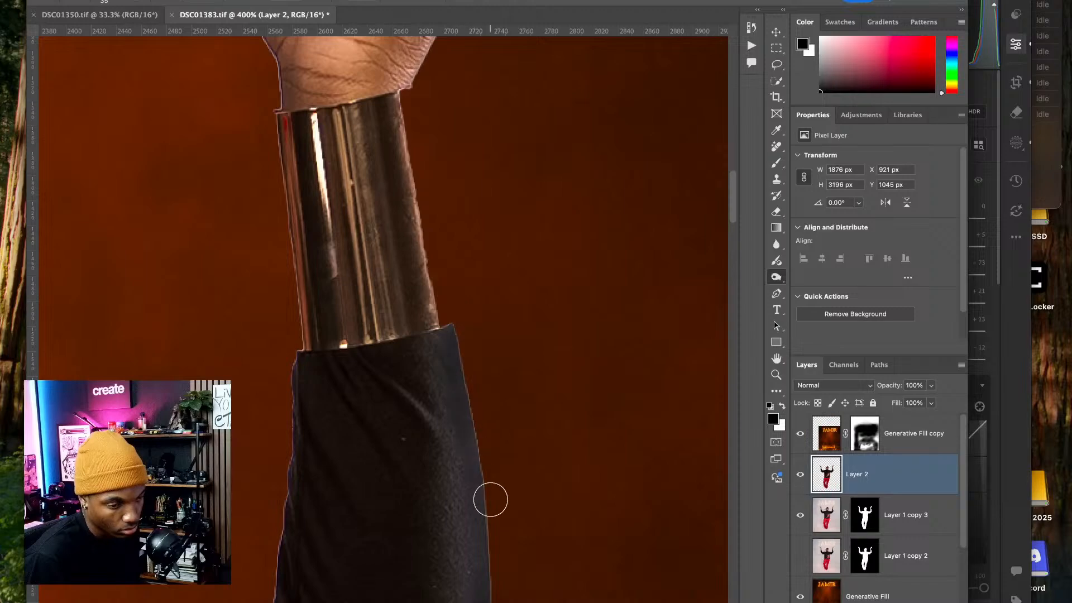
- Toggle Layer 1 copy 3's visibility to compare the edges of the sleeve and metal cuff
click(800, 518)
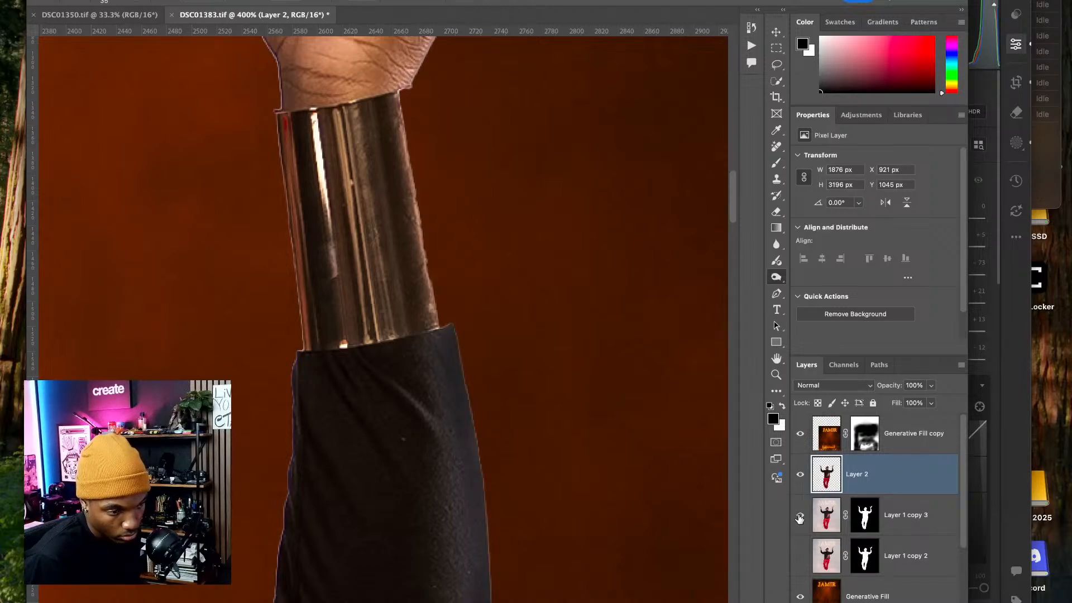
click(800, 518)
click(799, 518)
- Try to restore the metal cuff's rough outer edge by painting white on Layer 1 copy 3's mask, enlarging the brush
click(835, 520)
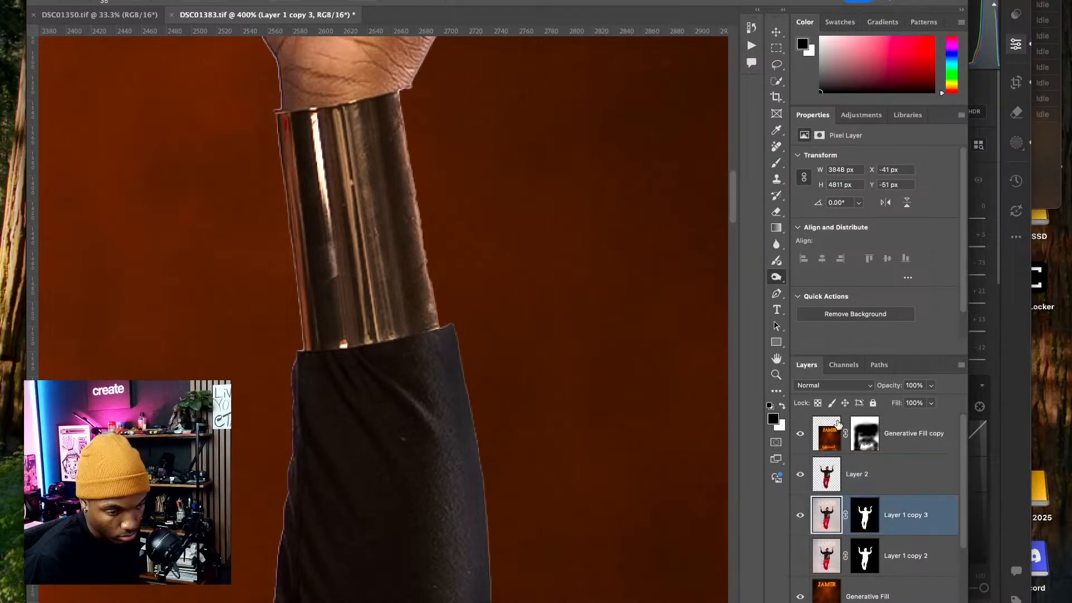
click(864, 514)
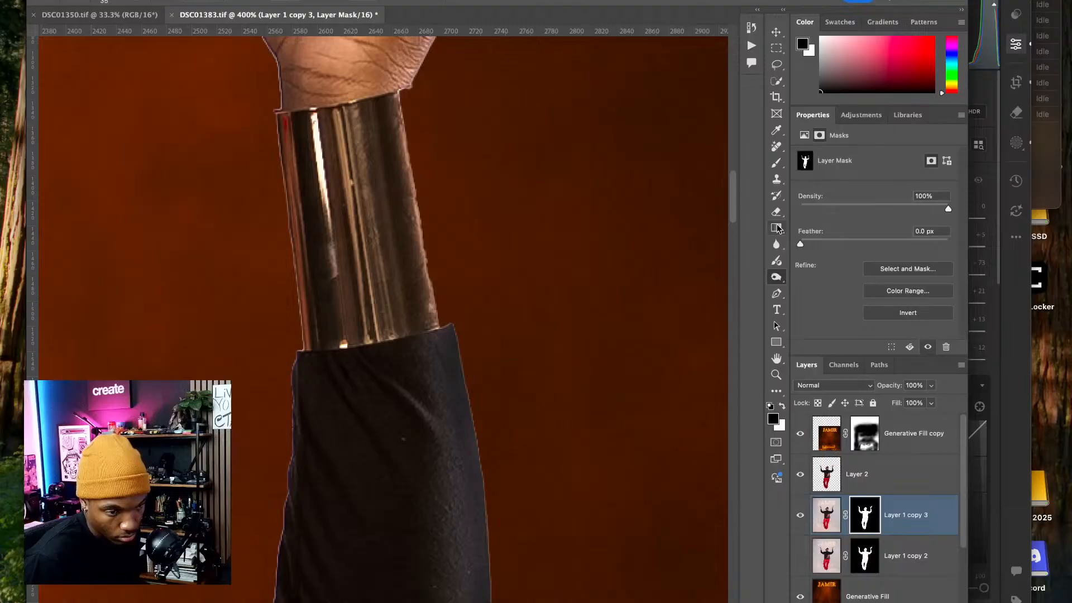
click(778, 163)
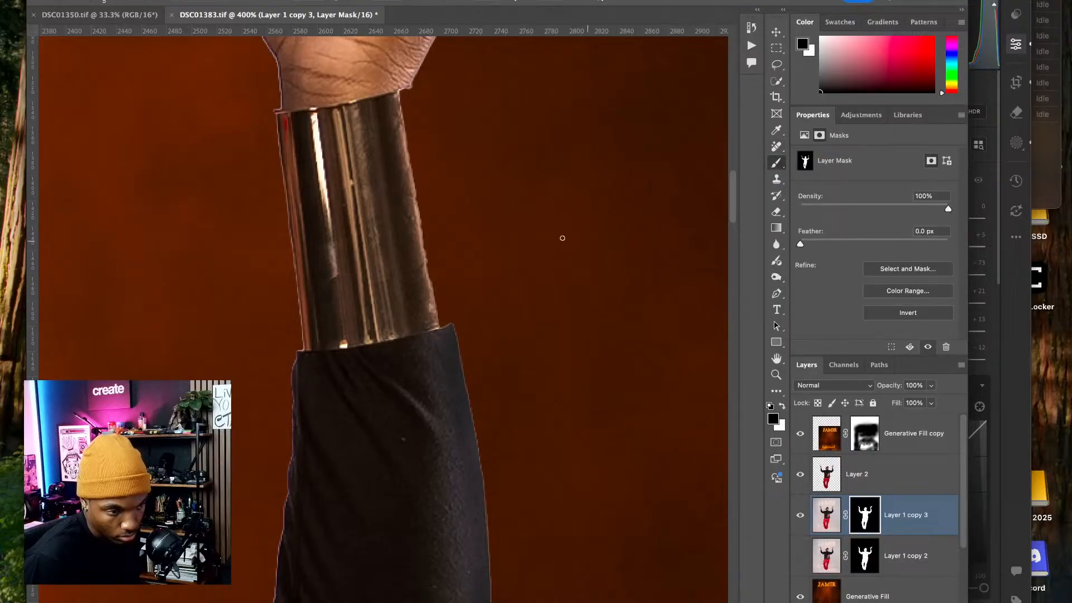
click(781, 406)
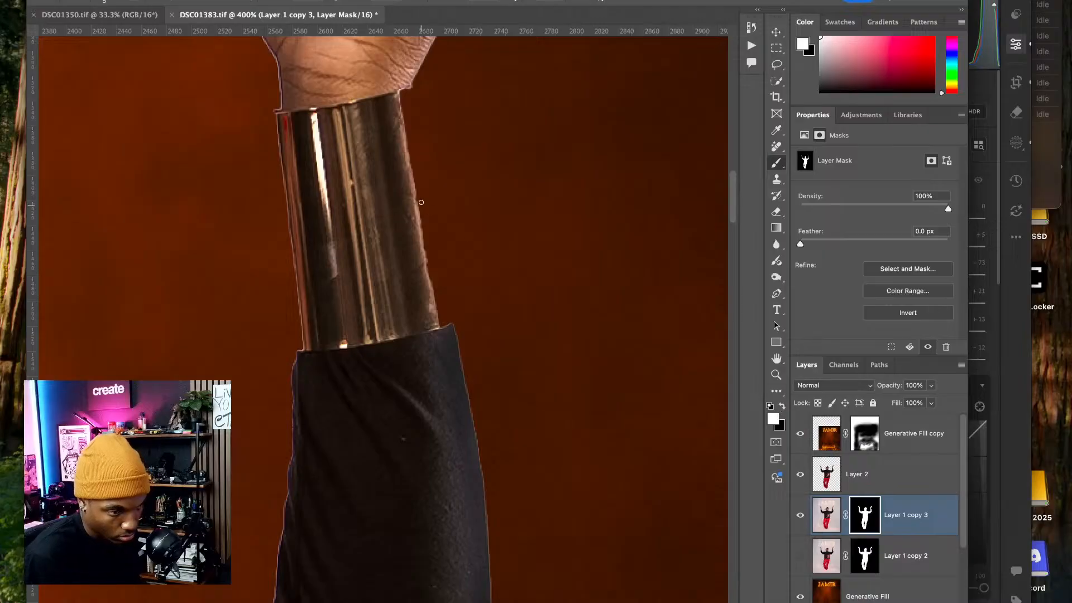
mouse_move(421, 202)
mouse_down()
mouse_move(412, 142)
mouse_move(422, 214)
mouse_move(411, 134)
mouse_move(412, 177)
mouse_move(396, 148)
mouse_move(418, 238)
mouse_move(440, 266)
mouse_move(432, 319)
mouse_move(455, 303)
mouse_move(457, 317)
mouse_move(455, 266)
mouse_move(444, 285)
mouse_move(420, 207)
mouse_move(419, 148)
mouse_move(420, 170)
mouse_move(412, 134)
mouse_up()
key(])
key(])
key(])
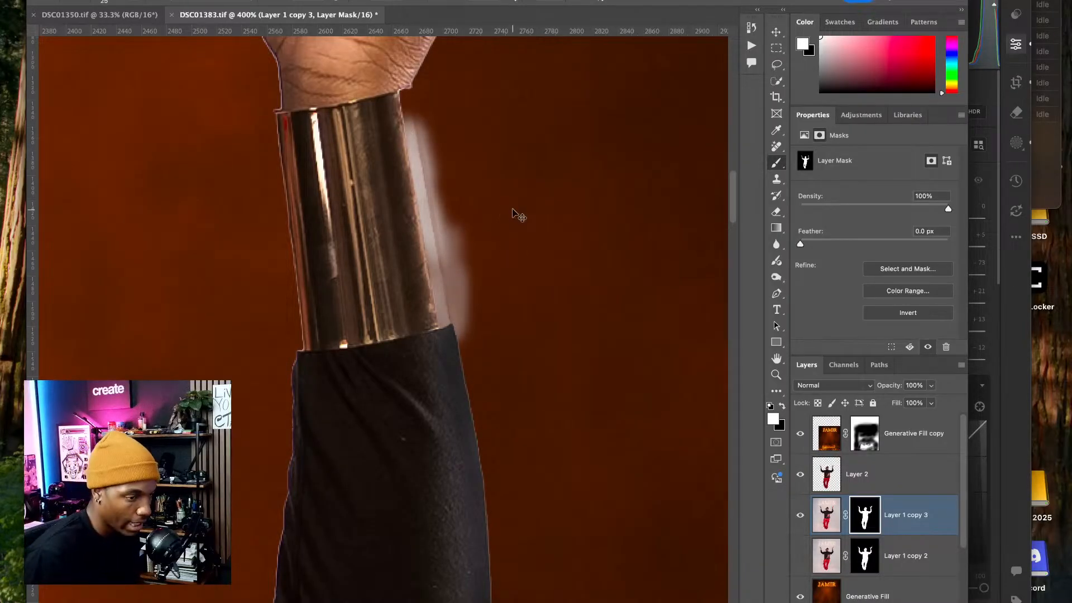
- Undo the white brush strokes beside the metal cuff on Layer 1 copy 3's mask
key(super+z)
key(super+z)
key(super+z)
key(super+z)
key(super+z)
key(super+z)
key(super+z)
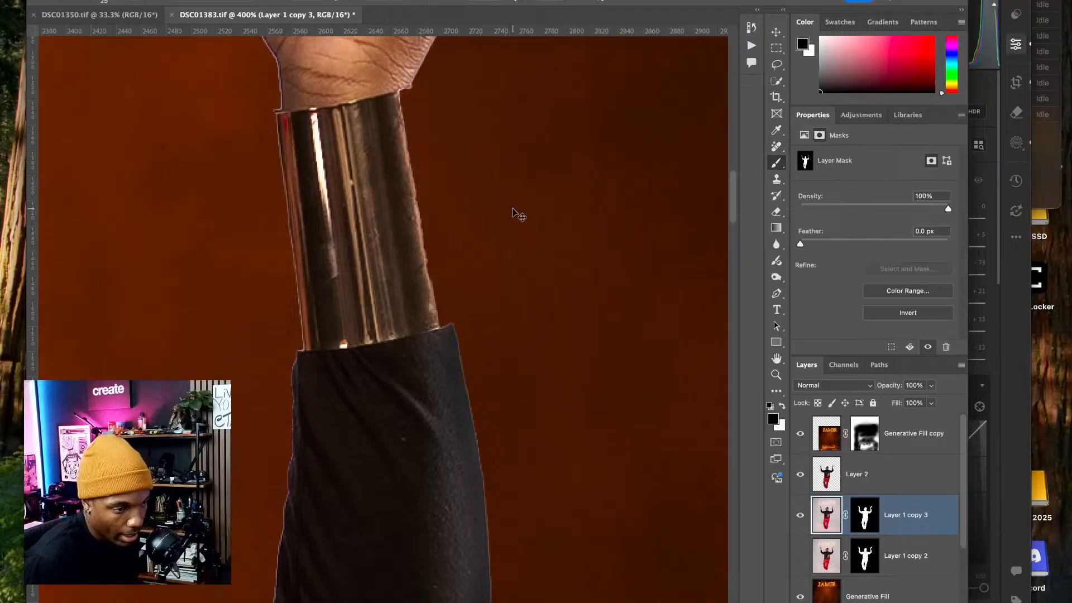
- Hide Layer 1 copy 3 and erase the leftover edge bits around the metal cuff, at the wrist and sleeve, on Layer 2
drag(430, 131, 387, 327)
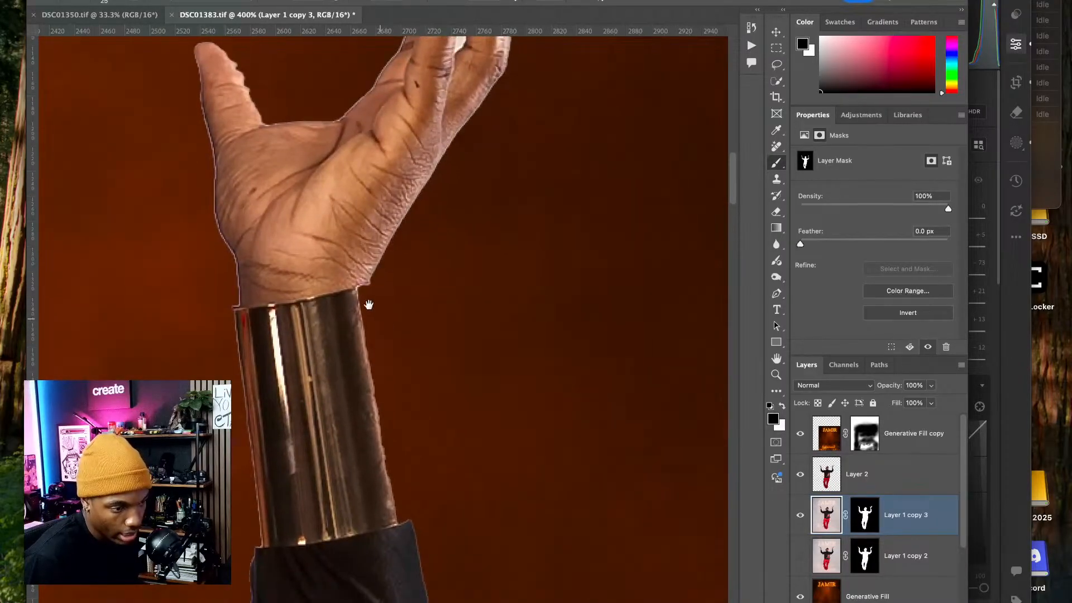
click(843, 475)
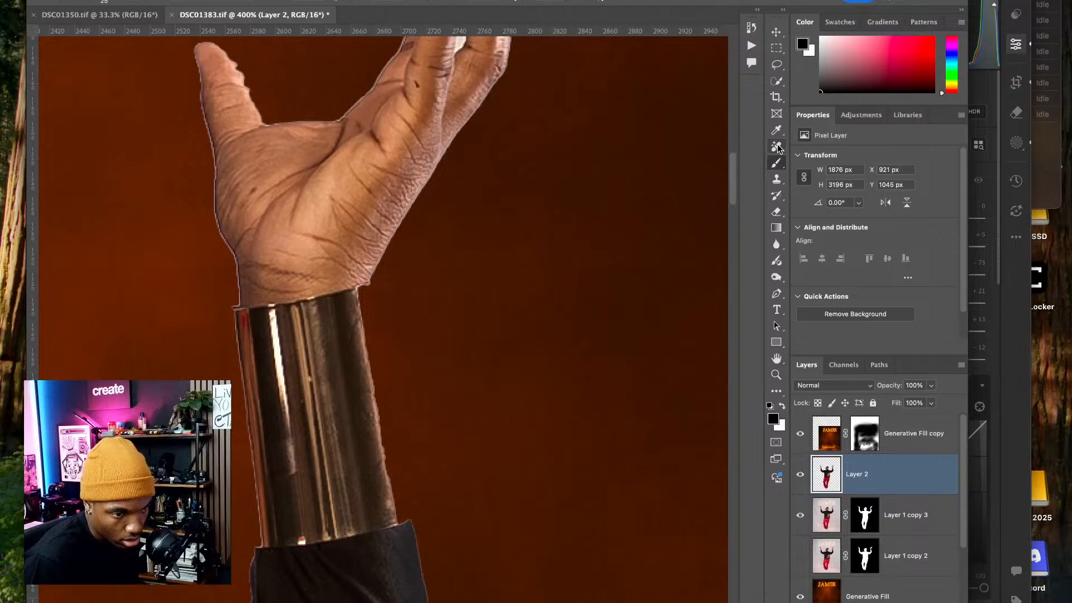
scroll(402, 335, left, 5)
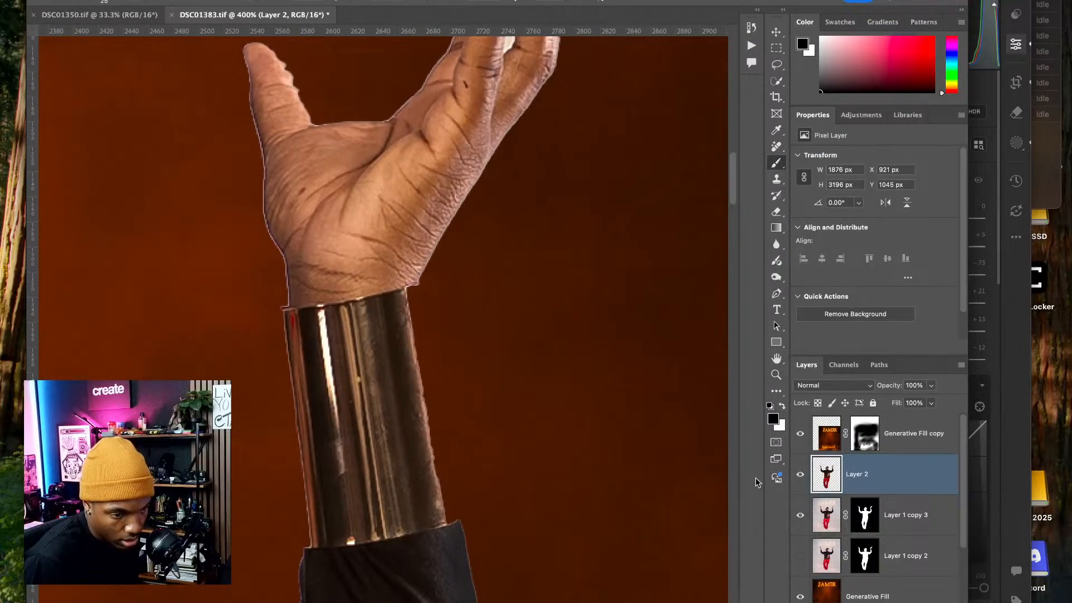
click(801, 516)
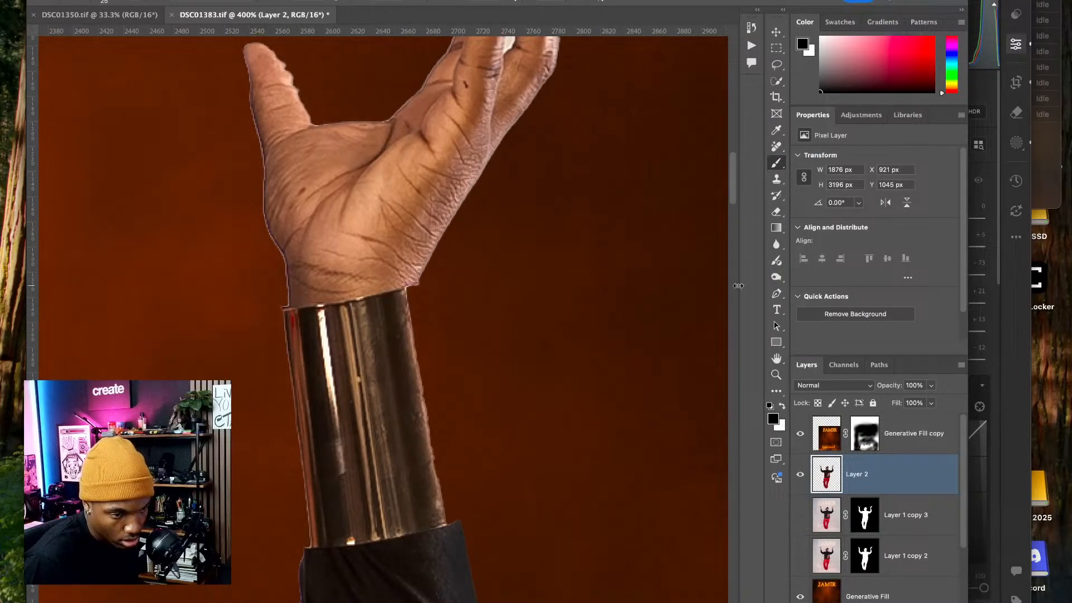
click(776, 213)
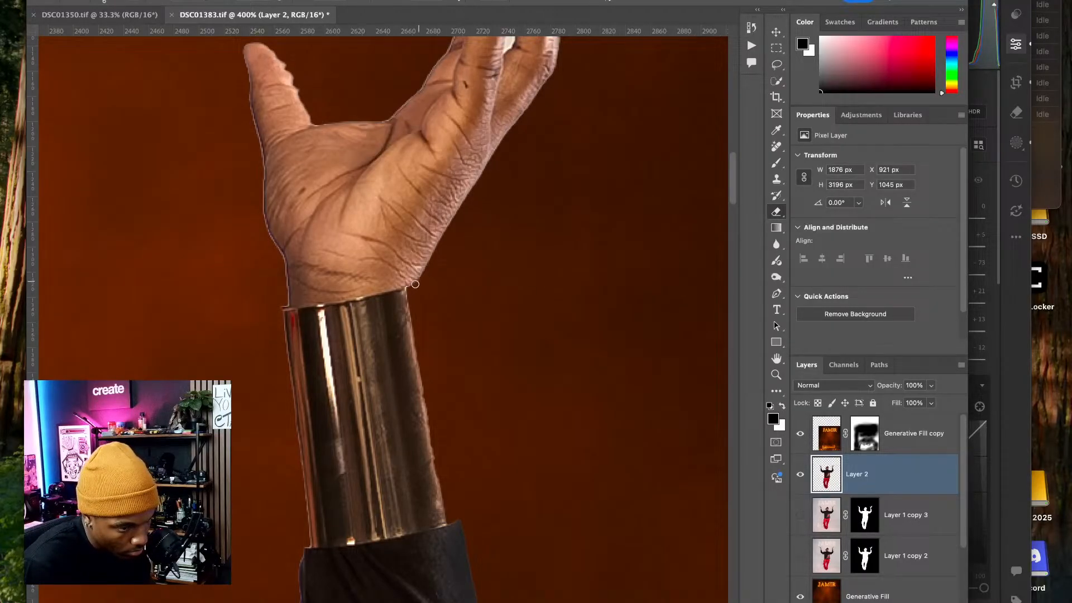
scroll(417, 294, down, 10)
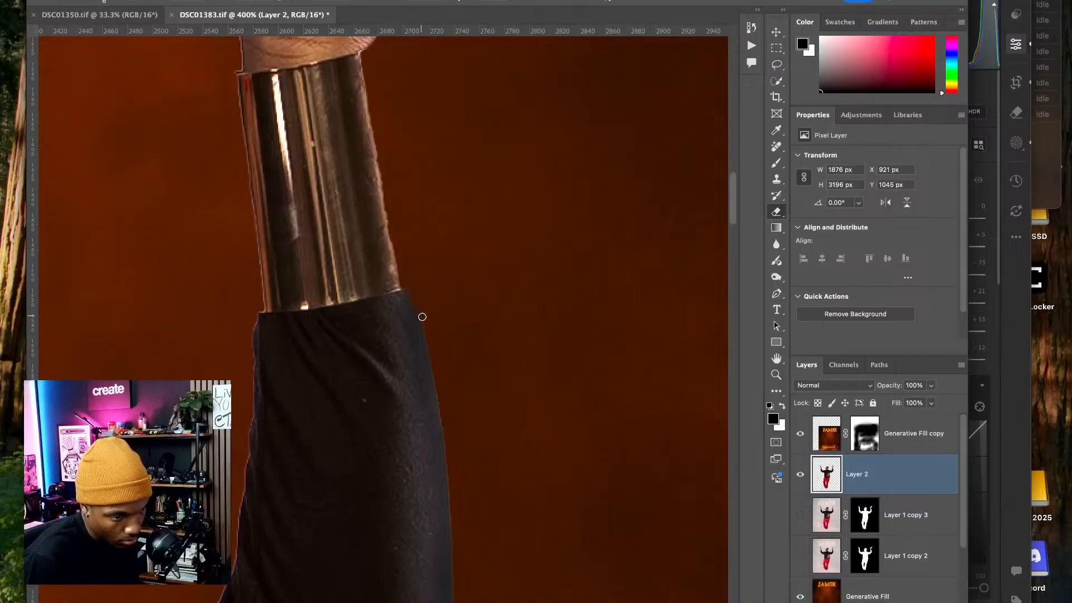
scroll(450, 324, left, 5)
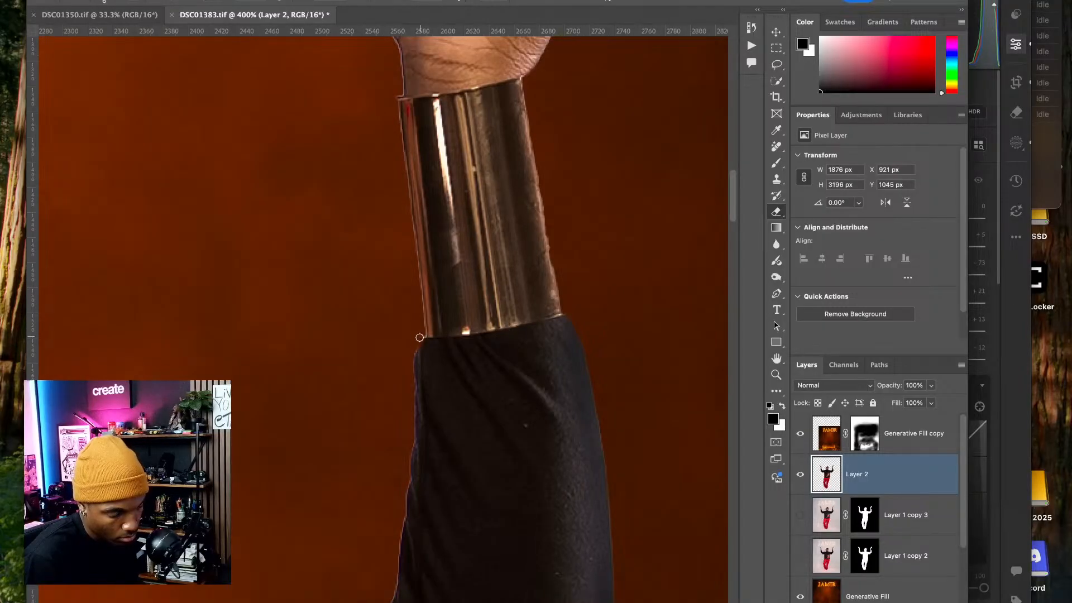
- Burn the pale rim on Layer 2 from the metal cuff along the inner sleeve and shoulder to the neck and ear
click(776, 277)
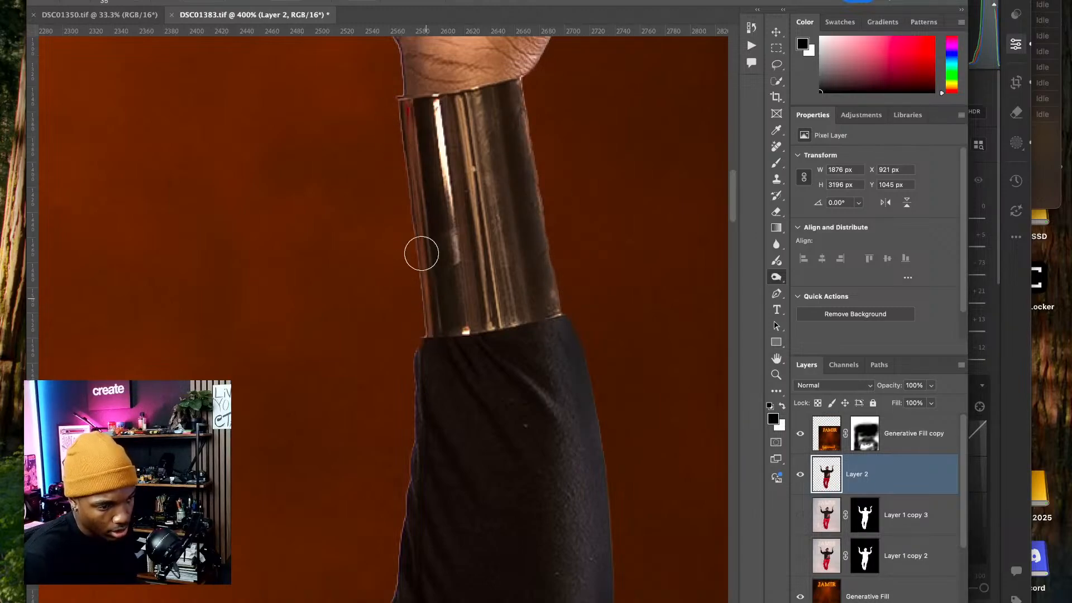
drag(405, 431, 463, 240)
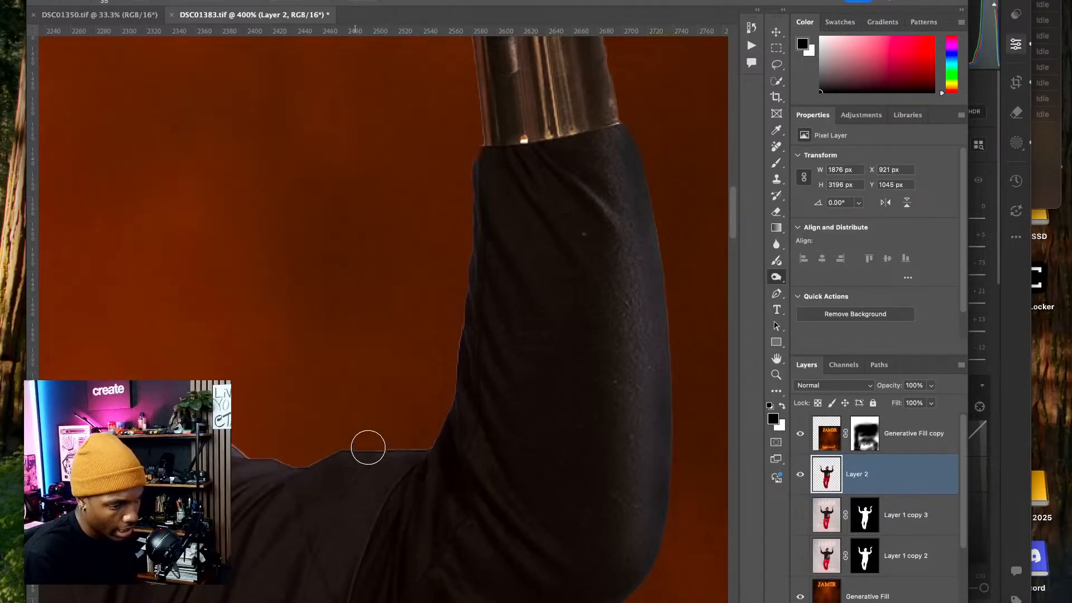
drag(329, 454, 503, 435)
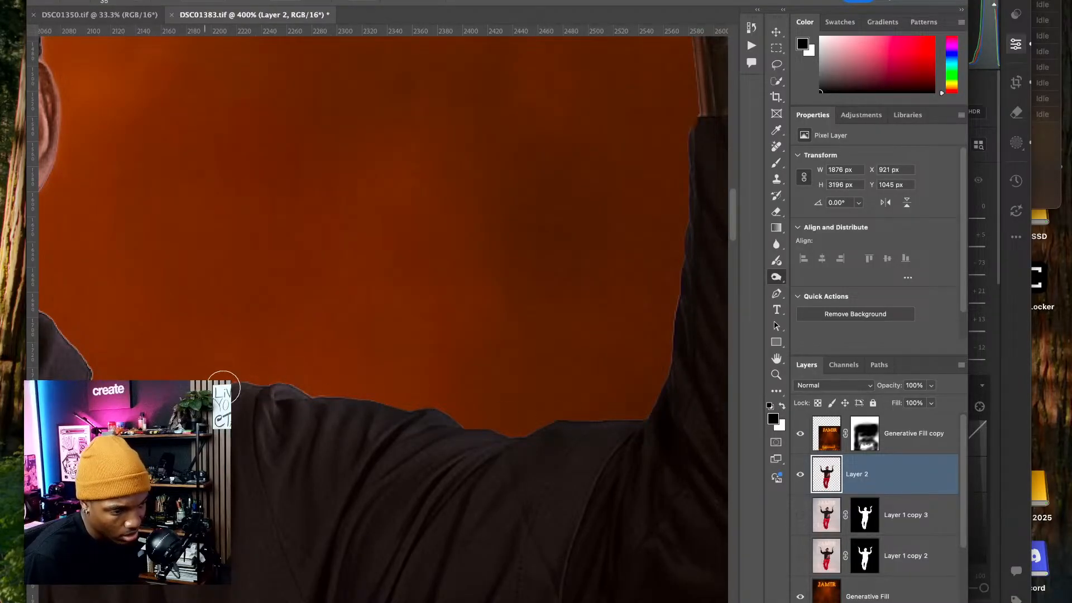
scroll(223, 384, left, 5)
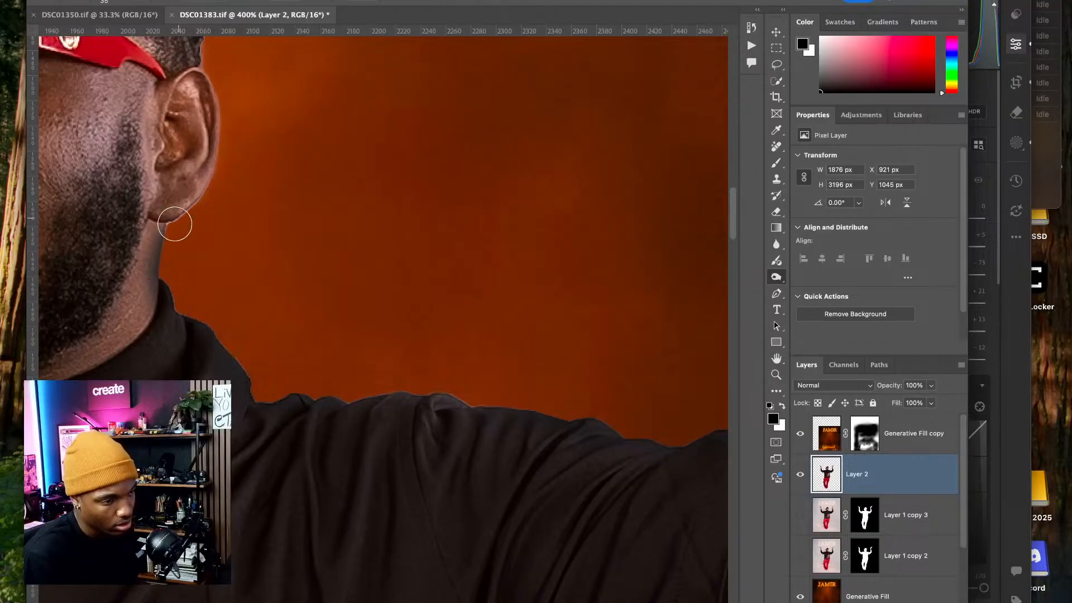
drag(130, 274, 290, 273)
drag(95, 285, 330, 340)
drag(204, 340, 343, 334)
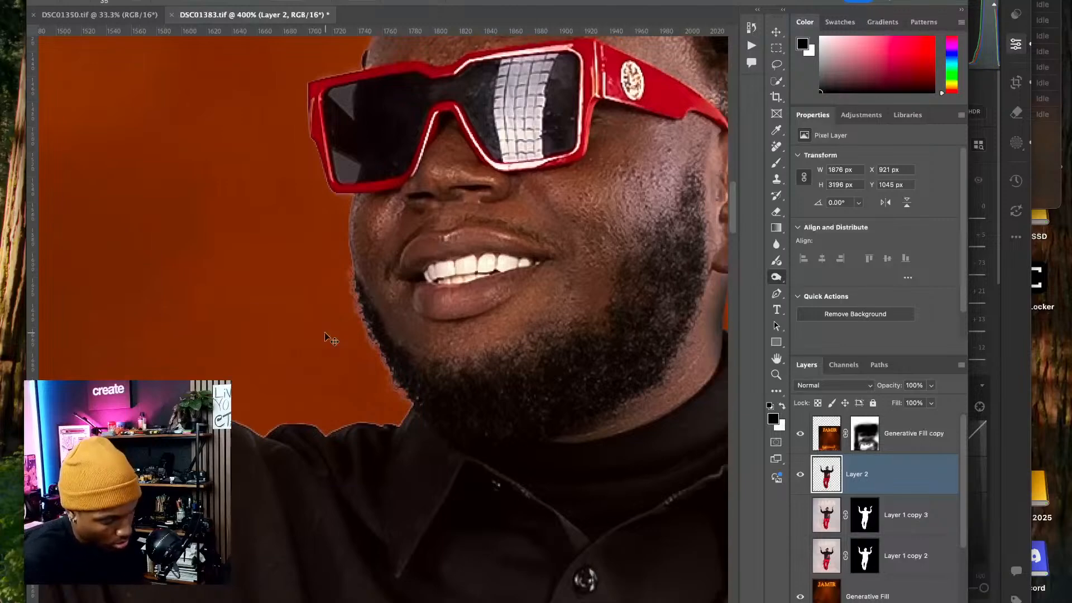
- Erase the gold fringe sticking out beside the metal cuff on the ringed hand's arm on Layer 2
scroll(329, 337, down, 5)
scroll(372, 347, down, 1)
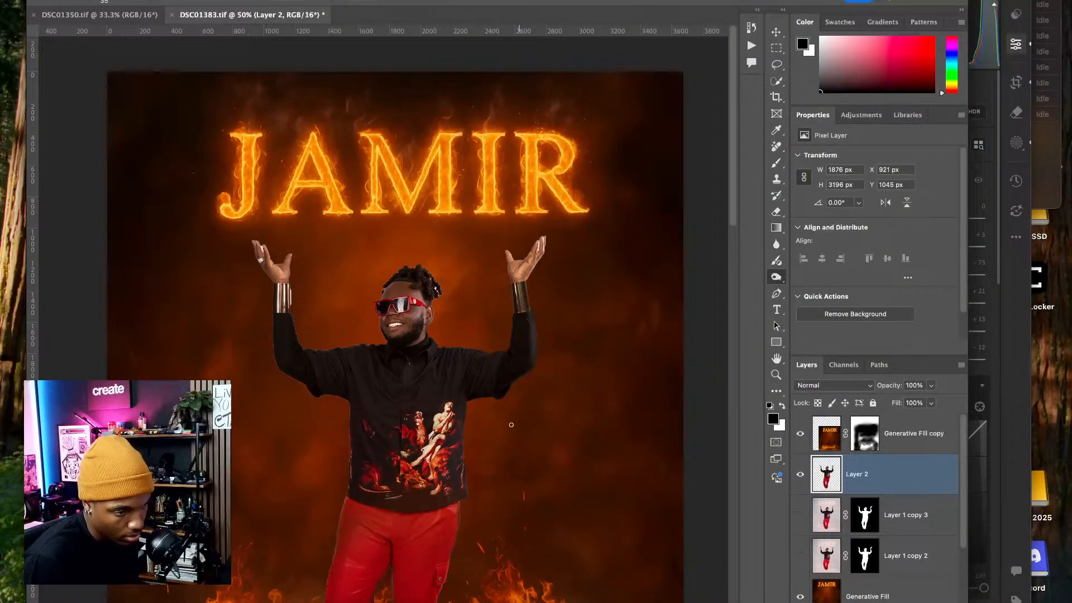
scroll(361, 370, up, 6)
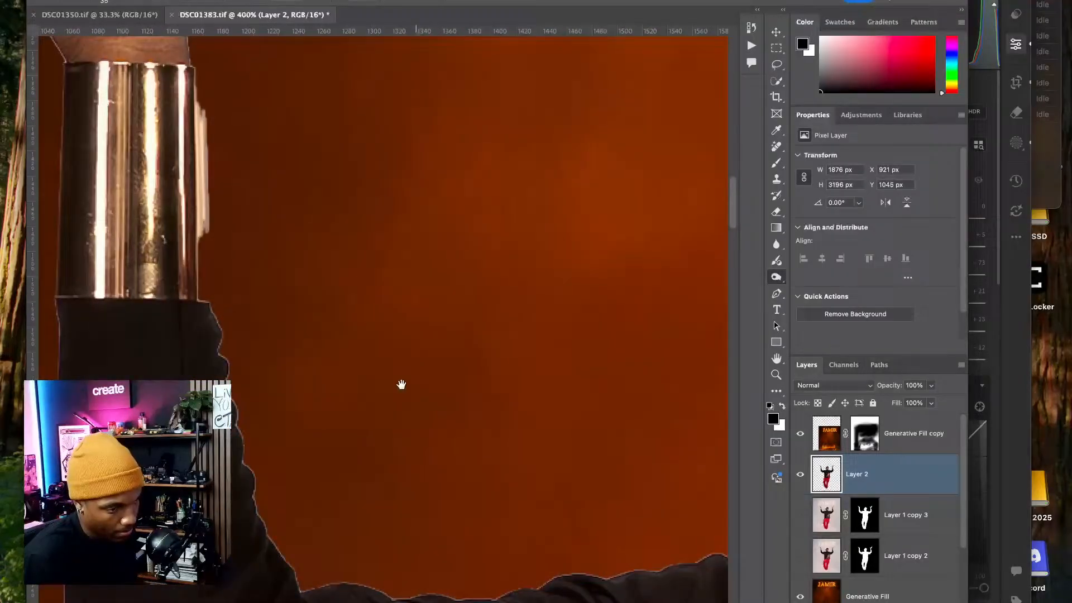
drag(246, 417, 438, 418)
drag(461, 458, 440, 545)
drag(381, 321, 412, 464)
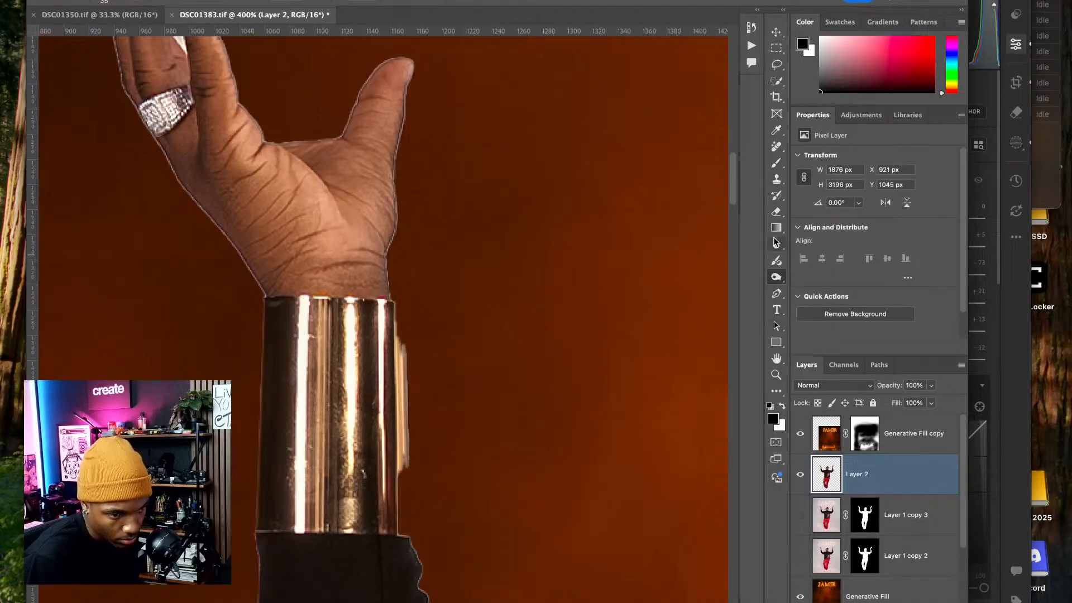
click(777, 211)
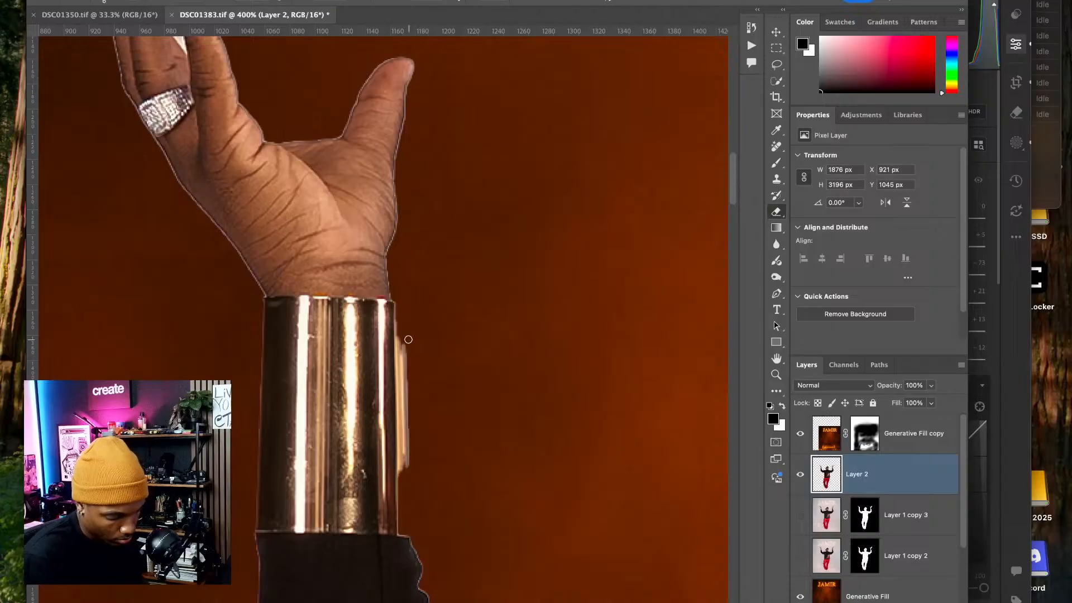
mouse_move(402, 345)
mouse_down()
mouse_move(412, 407)
mouse_move(413, 347)
mouse_up()
mouse_move(410, 398)
mouse_down()
mouse_move(405, 364)
mouse_move(410, 475)
mouse_move(407, 413)
mouse_move(408, 452)
mouse_move(406, 437)
mouse_up()
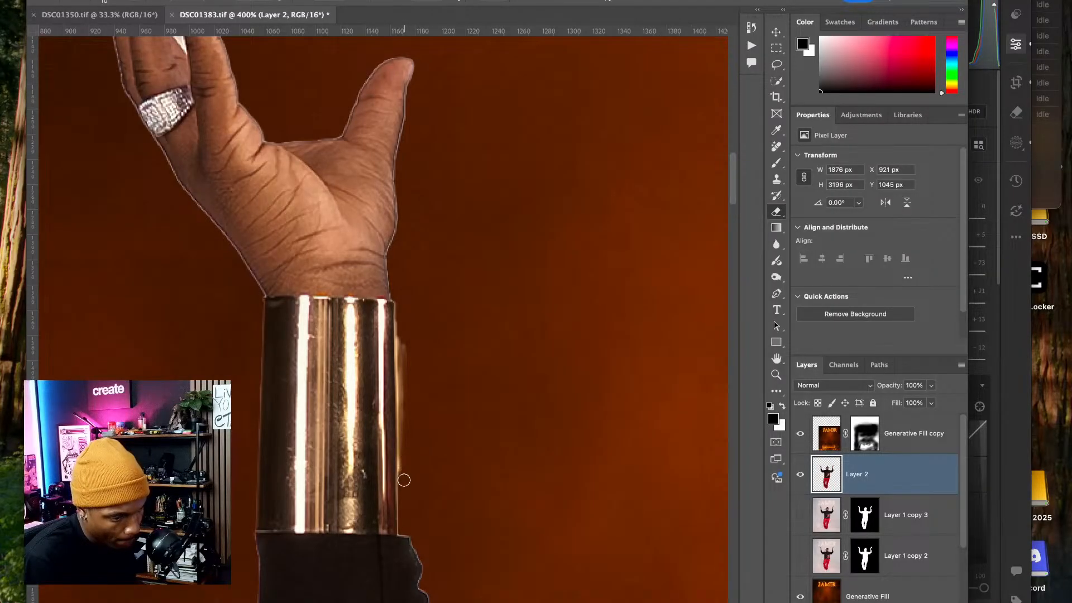
drag(400, 325, 409, 411)
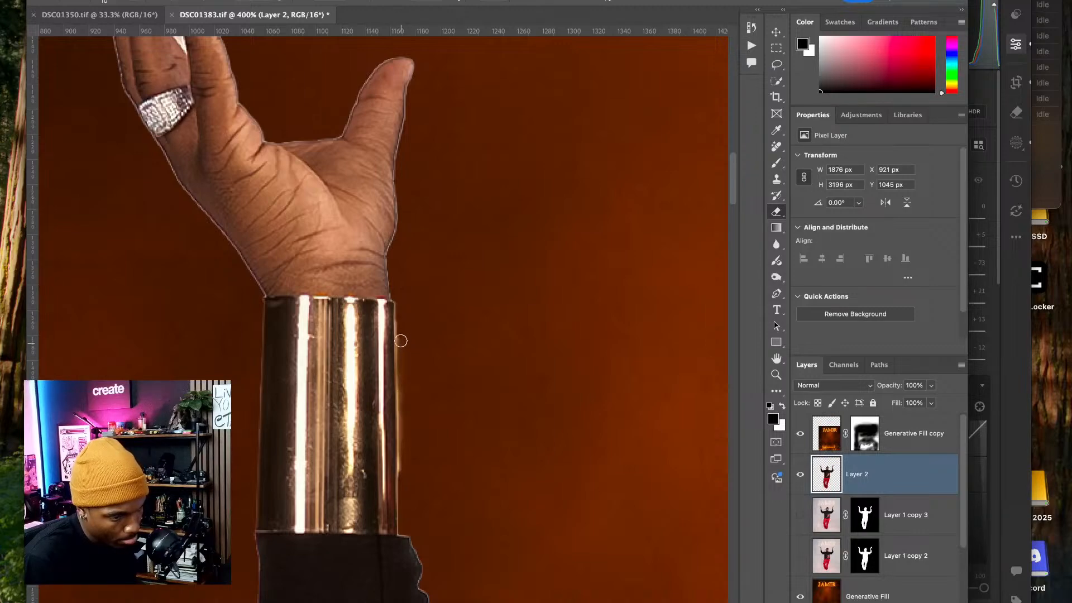
drag(402, 379, 402, 468)
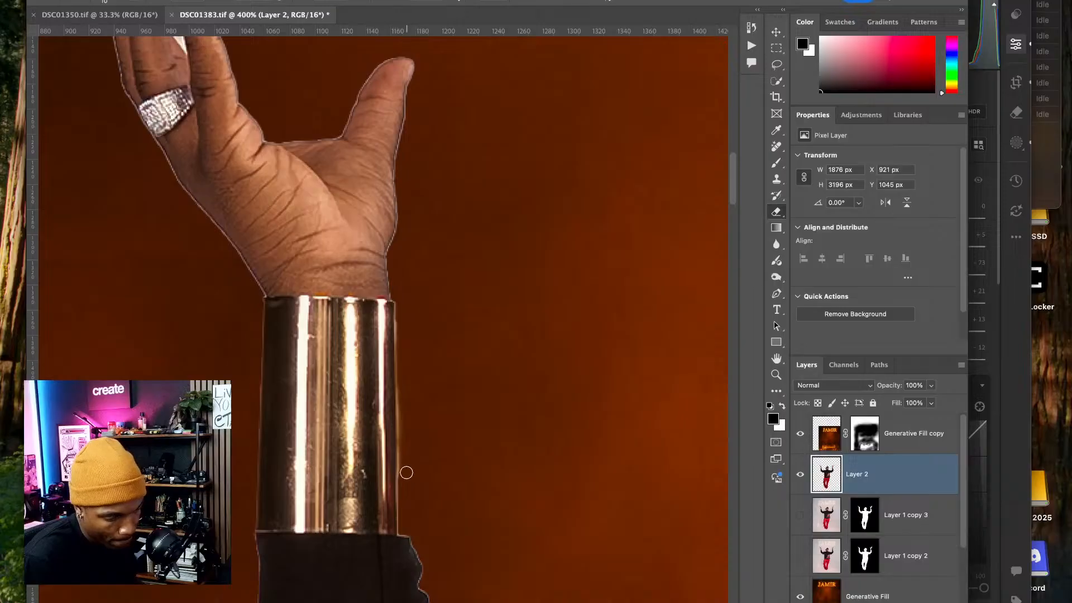
- Erase the bumpy sleeve edge just below the metal cuff on the ringed hand's arm
drag(417, 523, 398, 450)
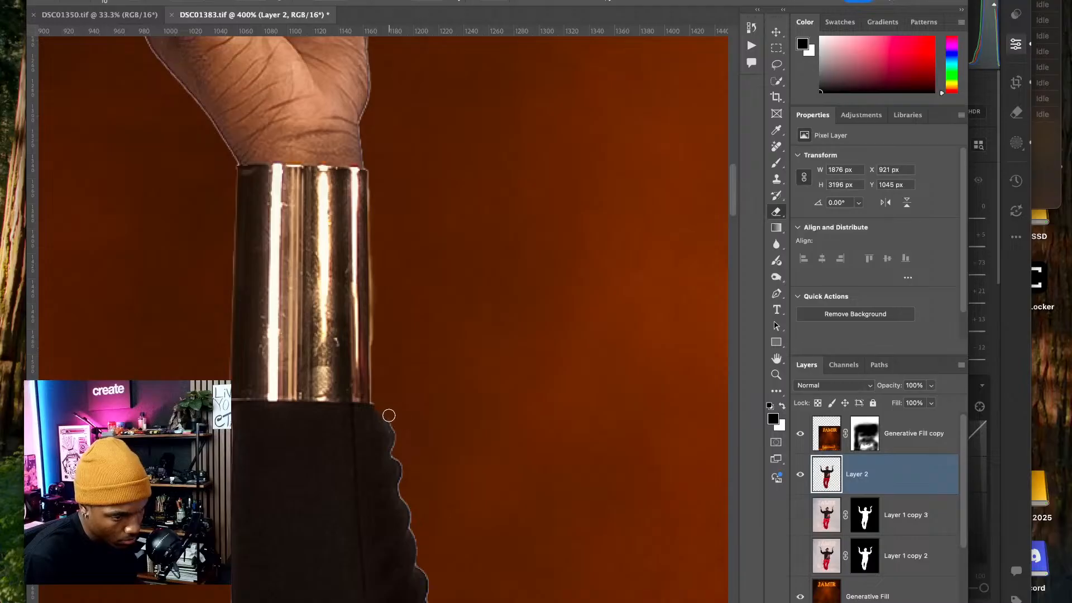
drag(248, 424, 324, 456)
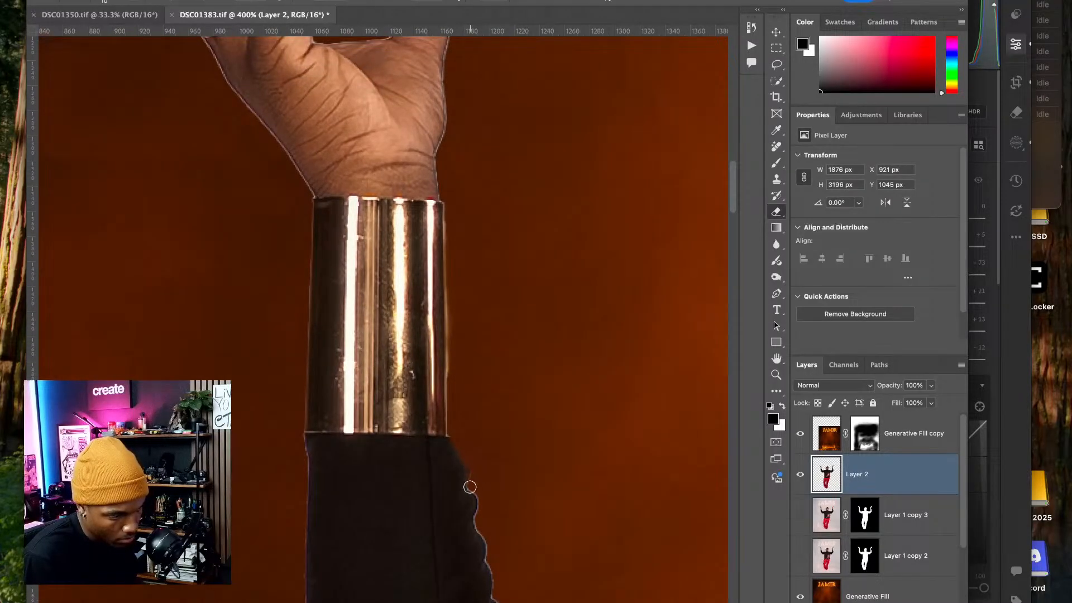
drag(481, 253, 476, 384)
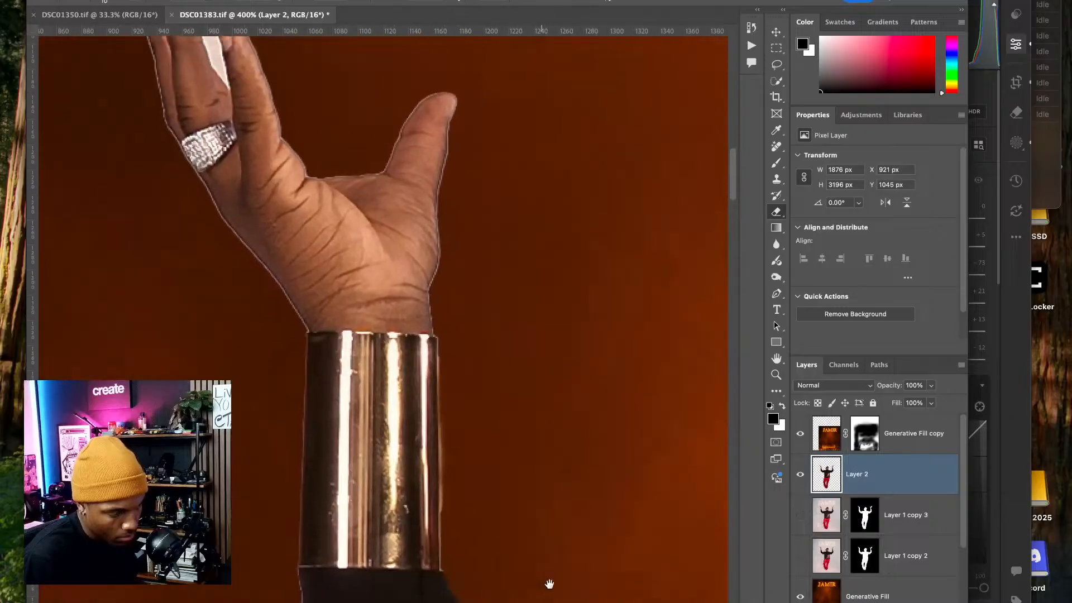
- Erase the white background patch left between the fingers above the ring on Layer 2
drag(282, 311, 487, 525)
drag(444, 292, 468, 367)
drag(443, 315, 438, 325)
scroll(439, 331, up, 3)
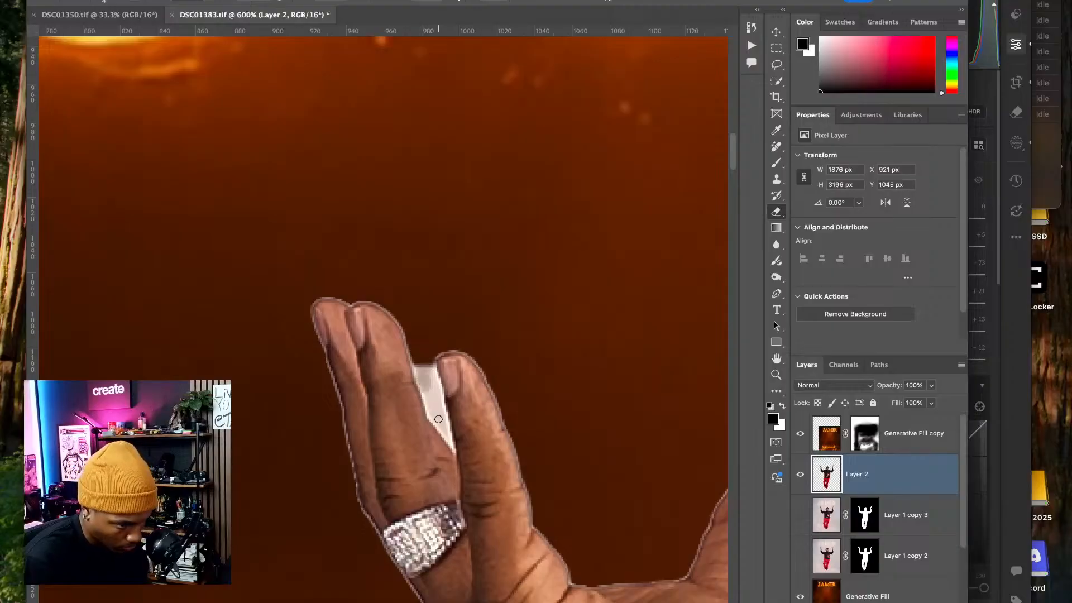
mouse_move(438, 418)
mouse_down()
mouse_move(429, 386)
mouse_move(429, 412)
mouse_up()
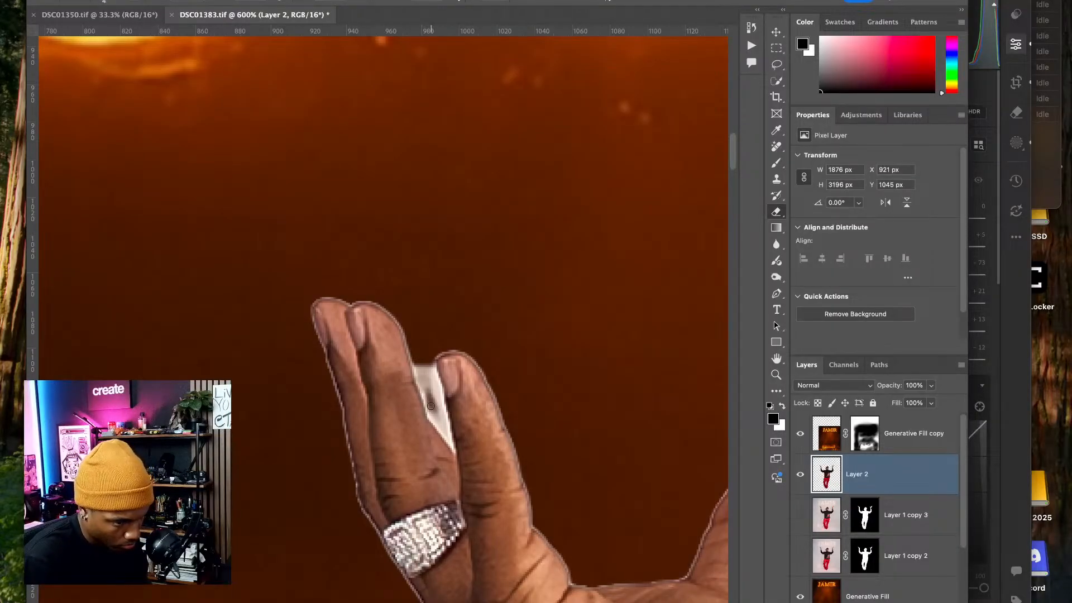
mouse_move(423, 375)
mouse_down()
mouse_move(436, 420)
mouse_move(433, 403)
mouse_up()
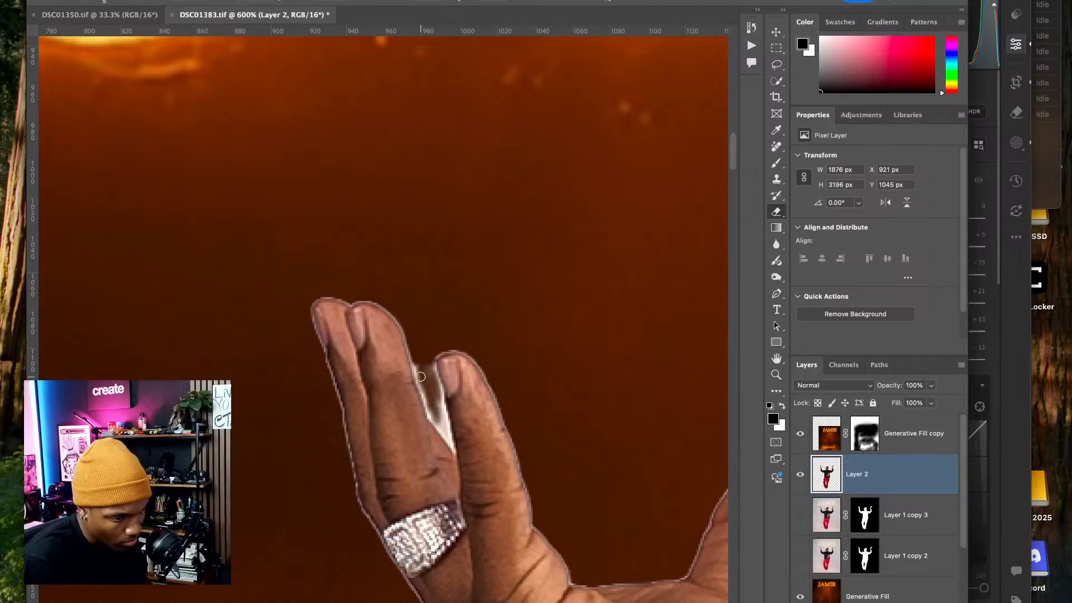
drag(418, 375, 422, 380)
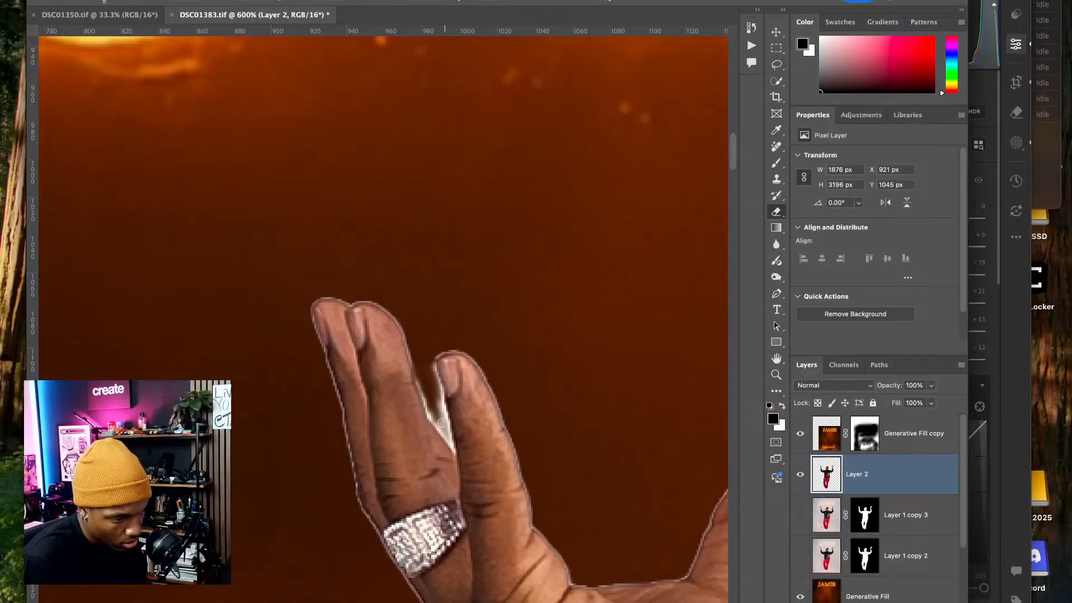
drag(443, 423, 440, 419)
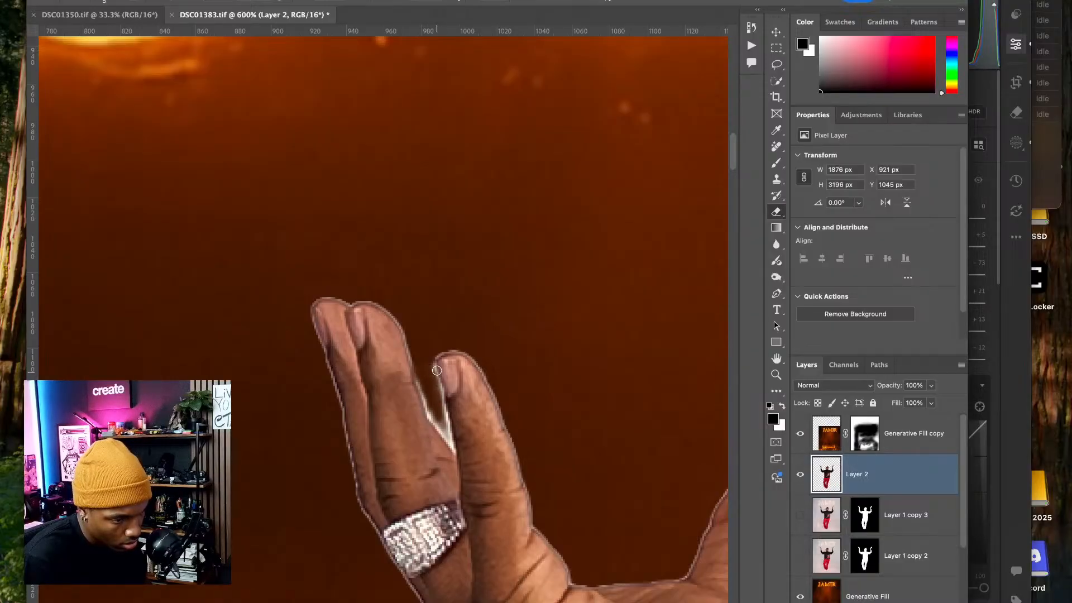
drag(436, 366, 442, 399)
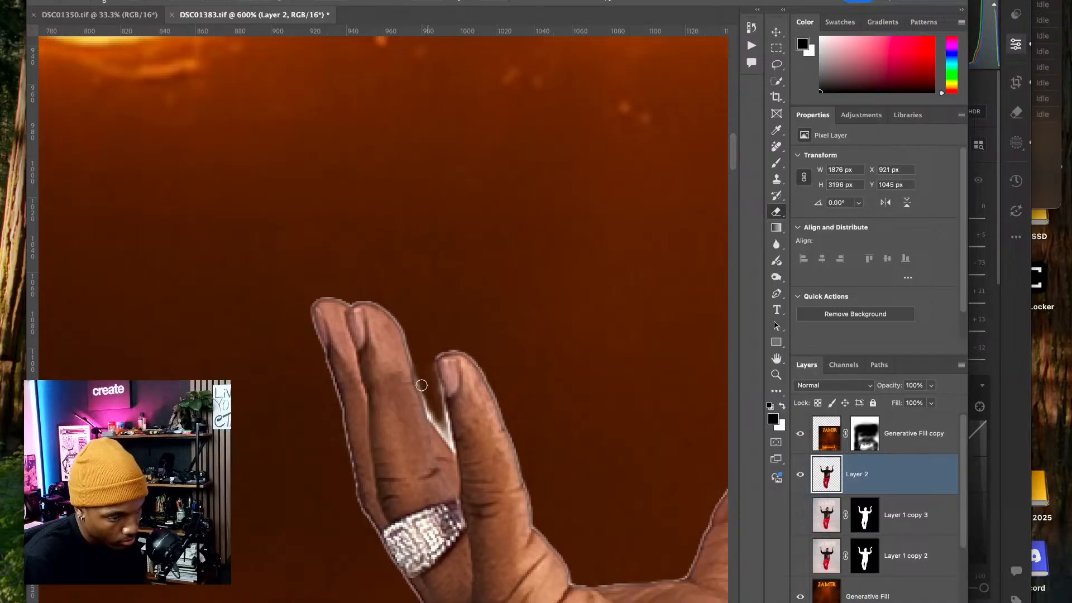
drag(422, 386, 434, 411)
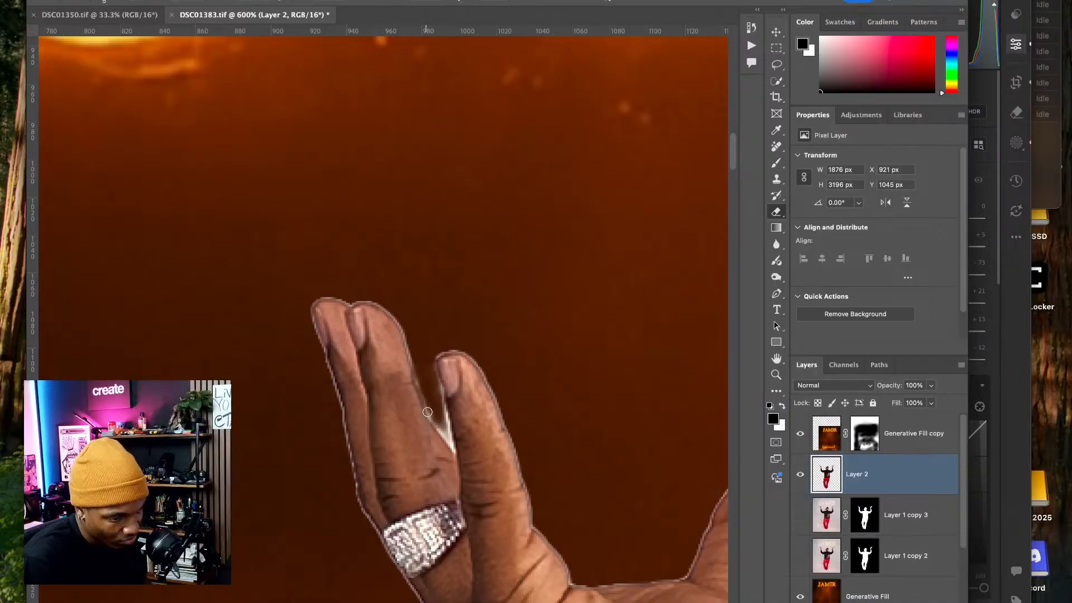
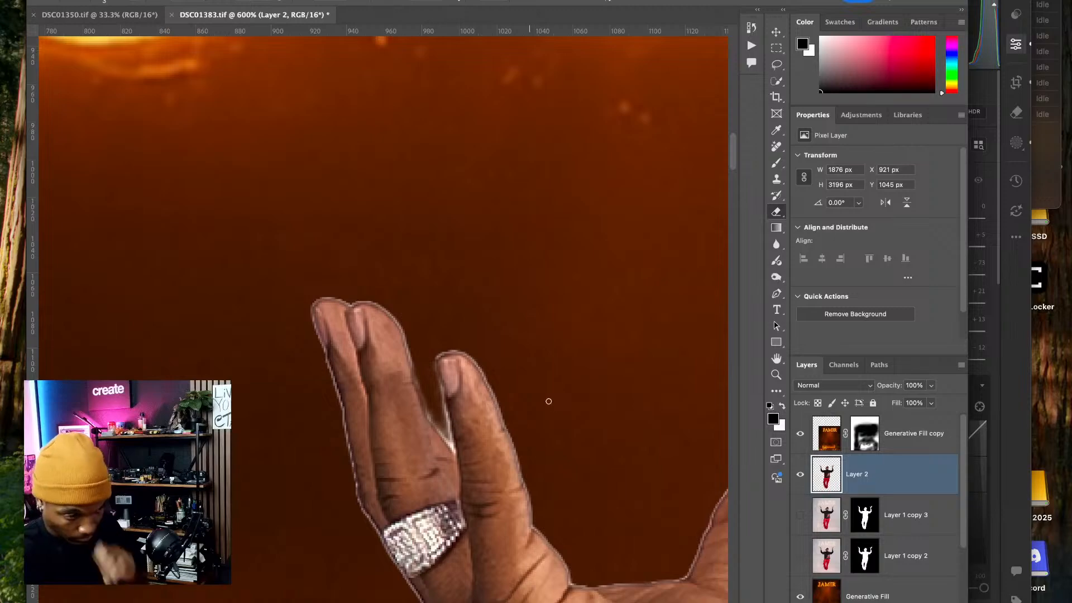
- Burn the pale rim on Layer 2 along the outer edge of the ringed hand's thumb and palm
drag(525, 453, 375, 321)
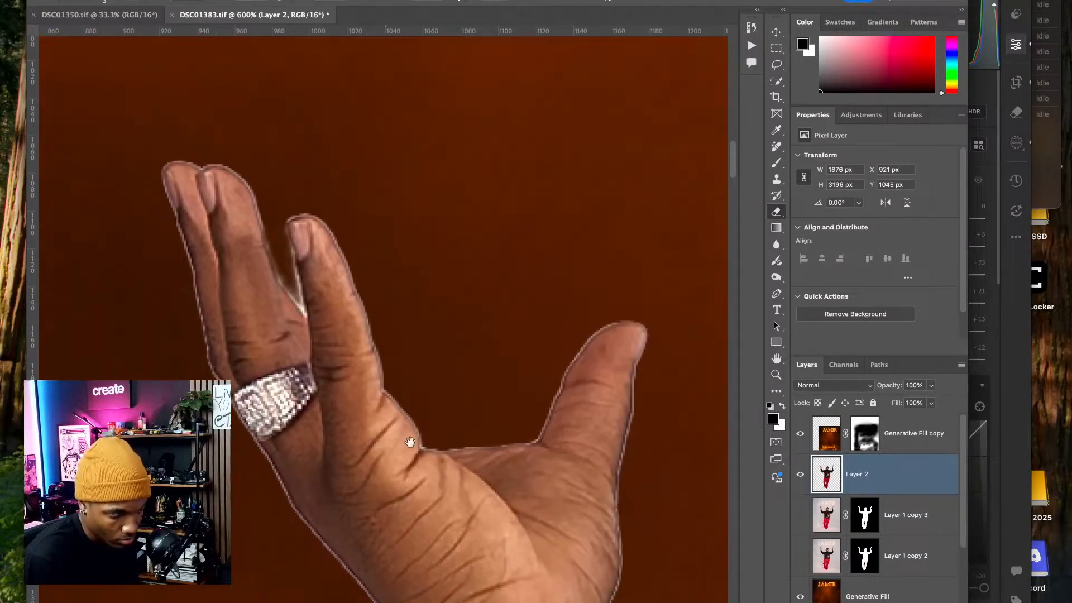
drag(410, 443, 437, 363)
mouse_move(410, 419)
mouse_down()
mouse_move(432, 313)
mouse_move(407, 437)
mouse_up()
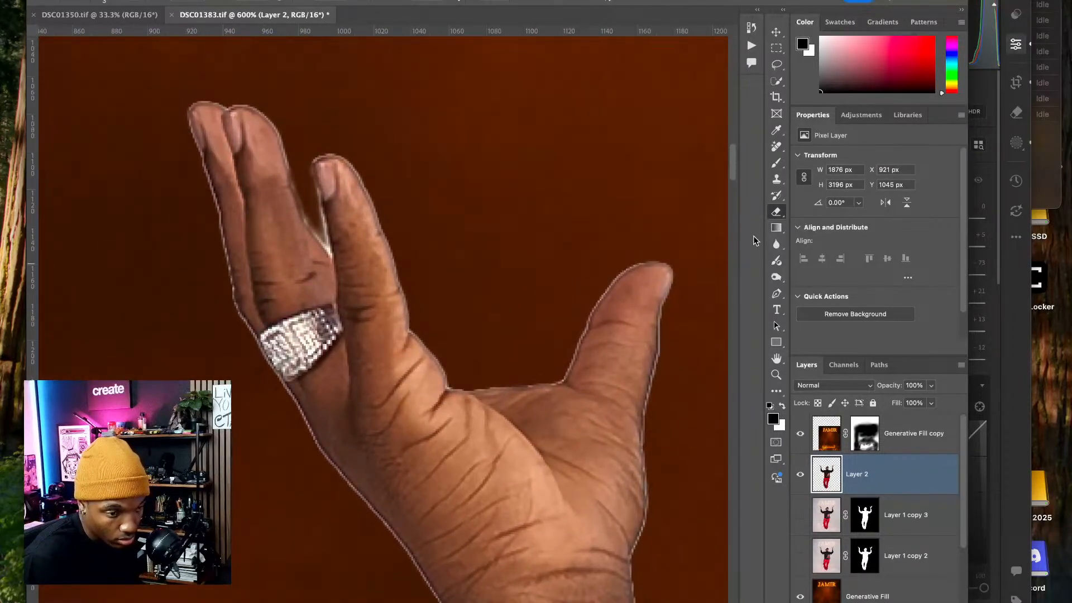
click(776, 277)
mouse_move(621, 308)
mouse_down()
mouse_move(488, 311)
mouse_move(474, 350)
mouse_up()
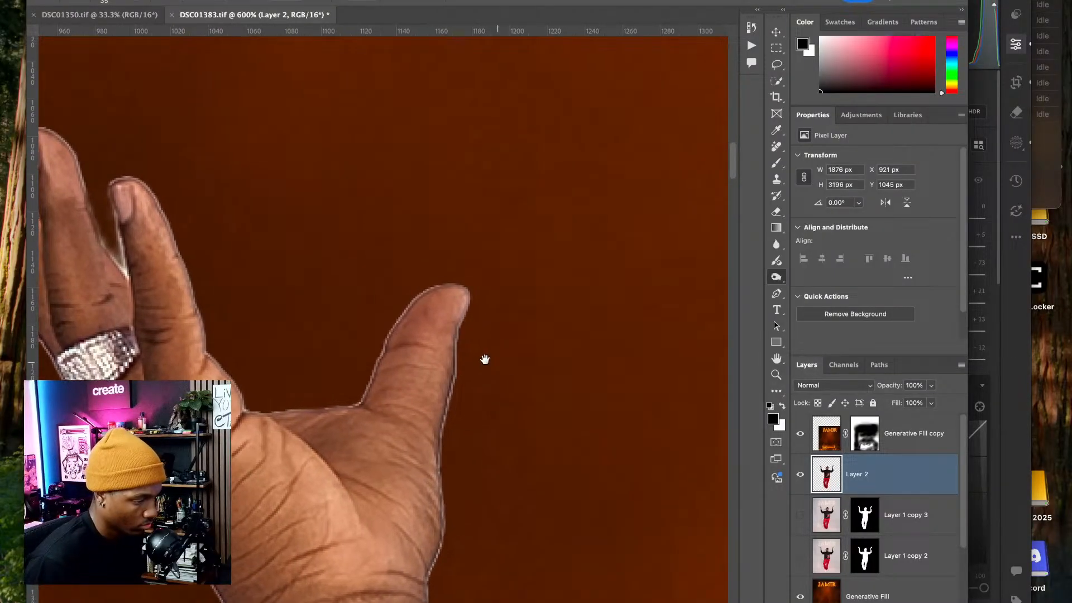
drag(486, 359, 451, 355)
key(bracketleft)
drag(437, 301, 407, 560)
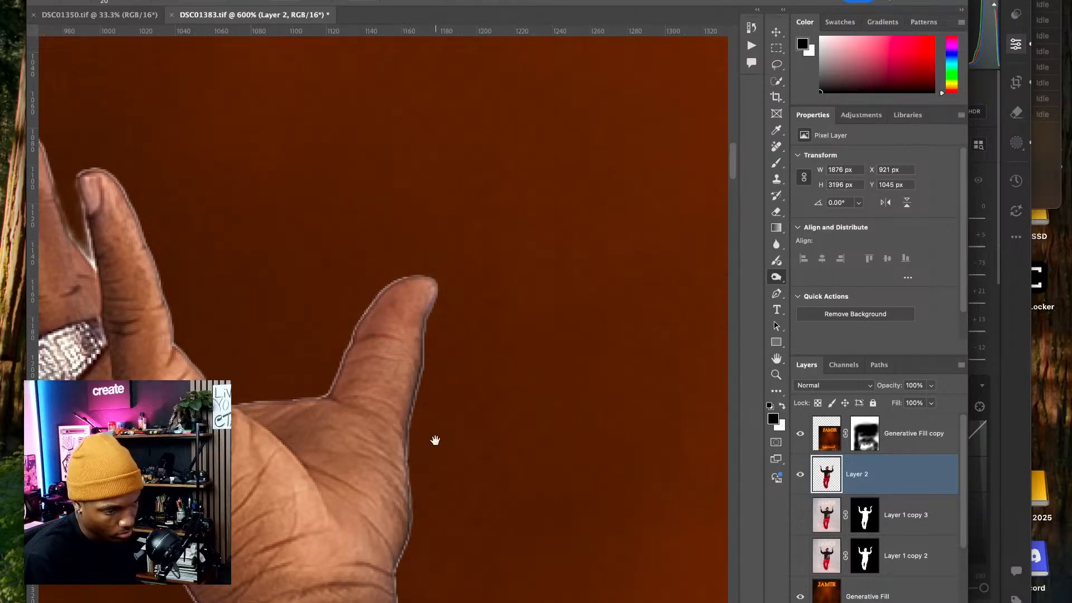
- Burn the pale rim on Layer 2 along the ringed hand's outer finger edge, past the ring to the wrist
mouse_move(367, 427)
mouse_down()
mouse_move(596, 481)
mouse_move(634, 502)
mouse_up()
mouse_move(226, 265)
mouse_down()
mouse_move(209, 211)
mouse_move(258, 394)
mouse_move(244, 373)
mouse_up()
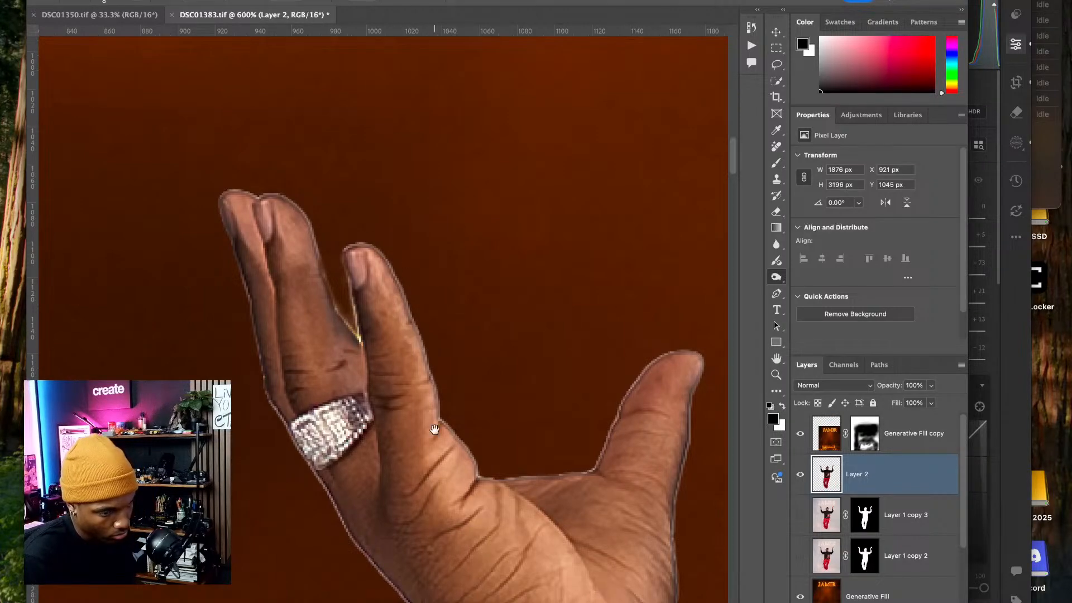
scroll(433, 429, down, 10)
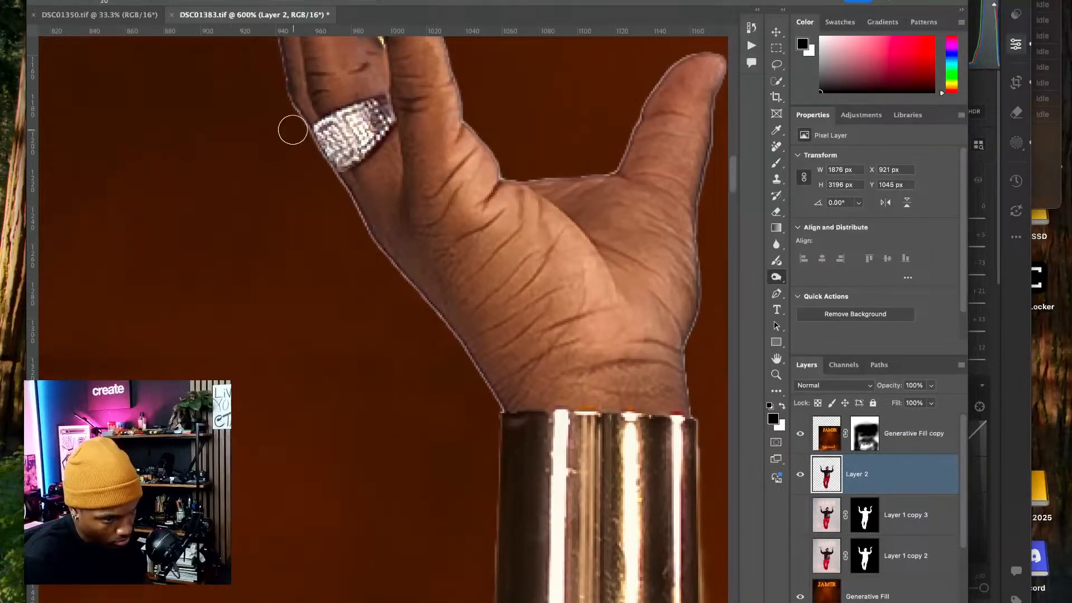
key(bracketright)
mouse_move(272, 92)
mouse_down()
mouse_move(362, 242)
mouse_move(505, 430)
mouse_move(505, 413)
mouse_move(400, 305)
mouse_up()
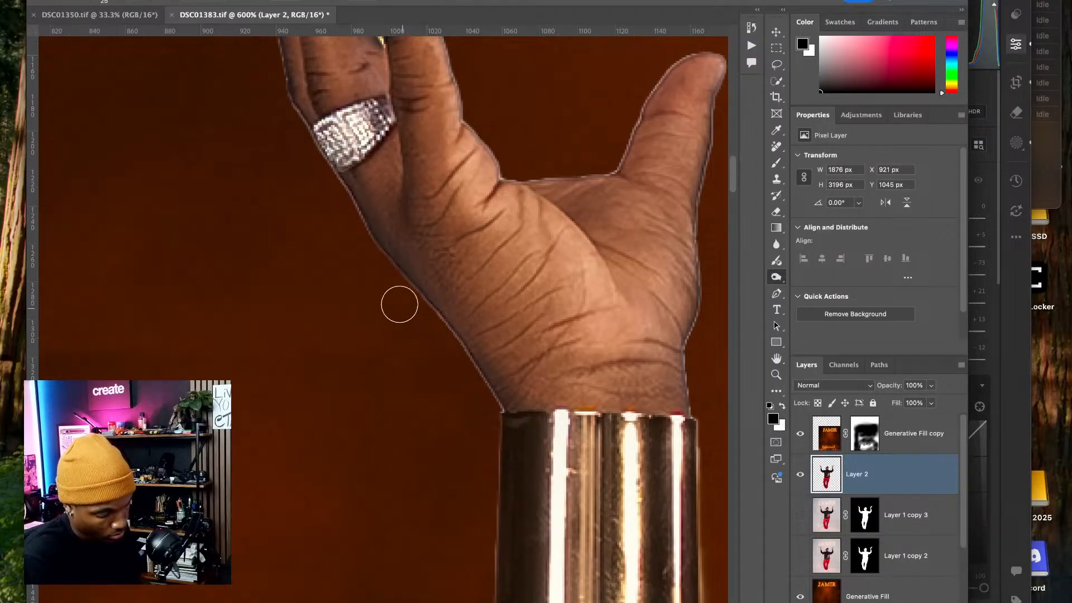
- Compare the retouched Layer 2 with Layer 1 copy 3 on the whole poster, leaving Layer 2 shown and Layer 1 copy 3 hidden
key(super+0)
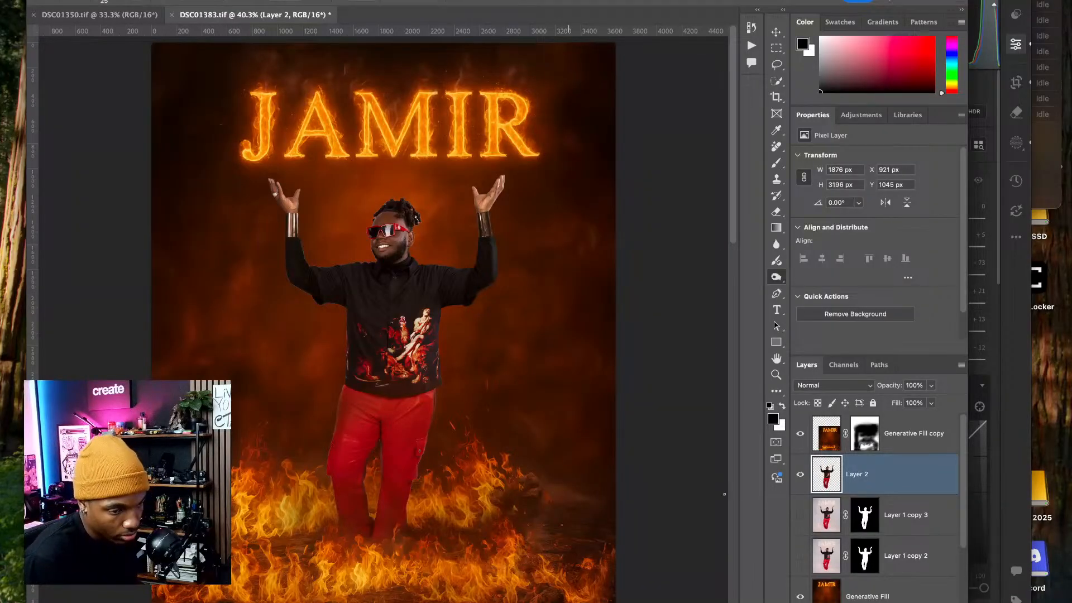
click(801, 474)
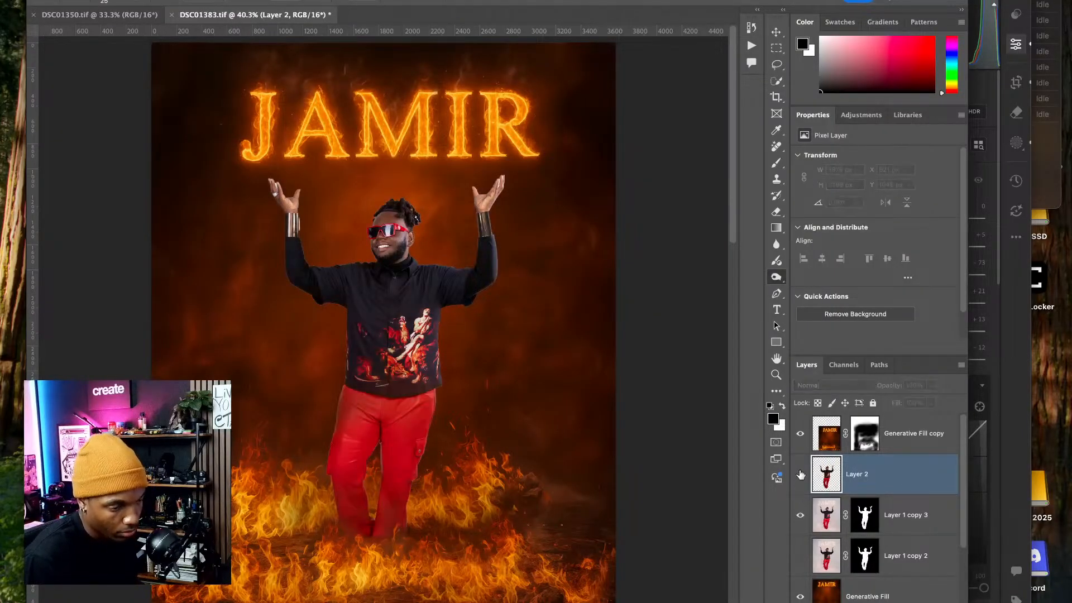
click(800, 474)
click(801, 474)
click(801, 474)
click(800, 474)
click(800, 474)
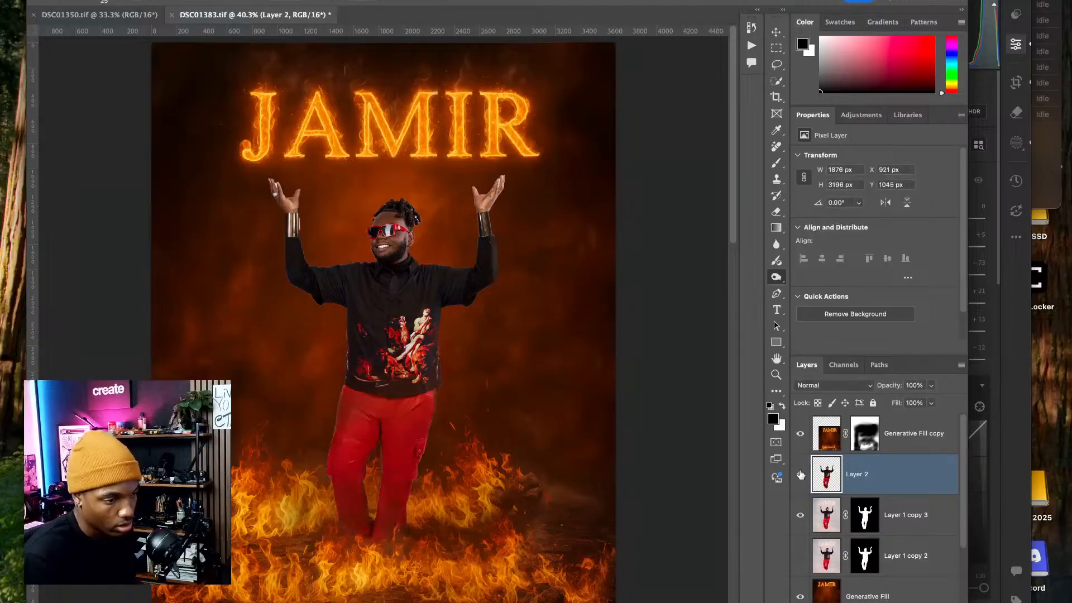
click(801, 474)
click(801, 474)
click(800, 474)
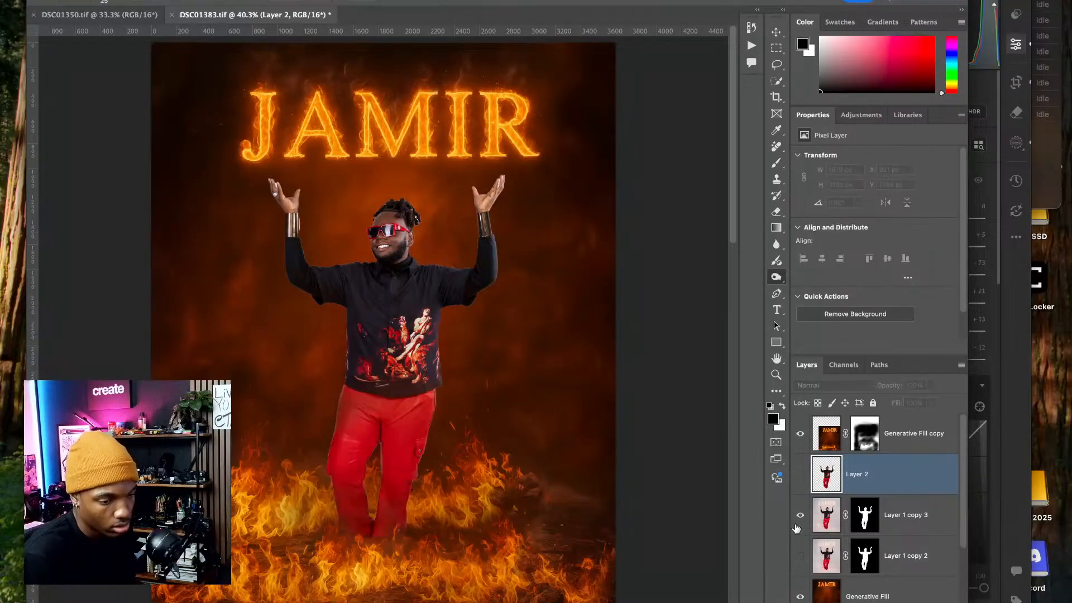
click(801, 516)
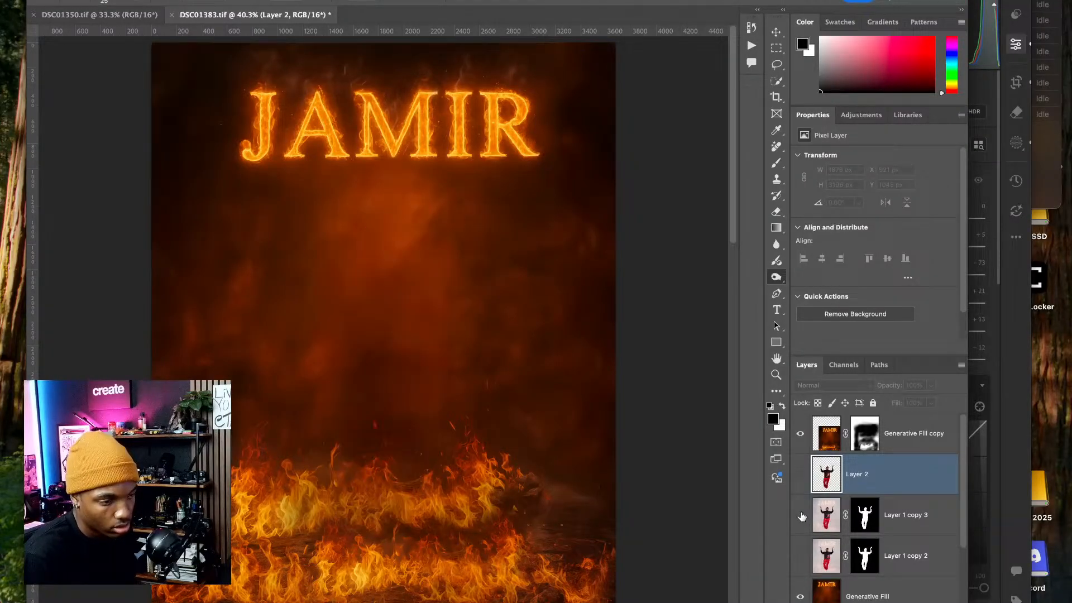
click(799, 477)
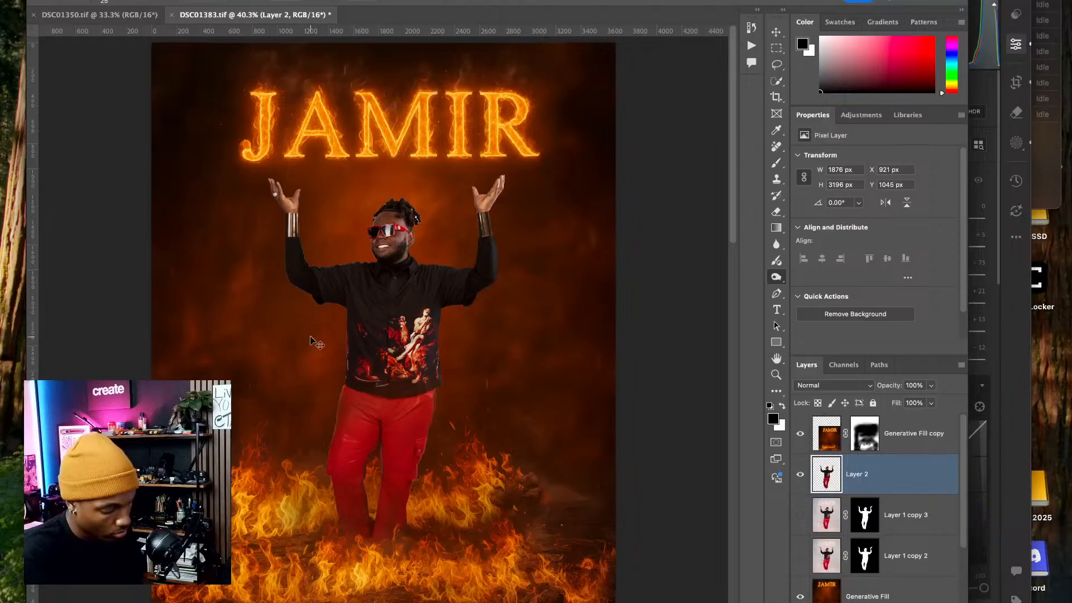
- Burn the pale rim on Layer 2 along the underside of the ringed arm's sleeve, from the elbow to the armpit
key(super+plus)
key(super+plus)
drag(442, 360, 520, 397)
key(super+plus)
key(super+plus)
key(super+plus)
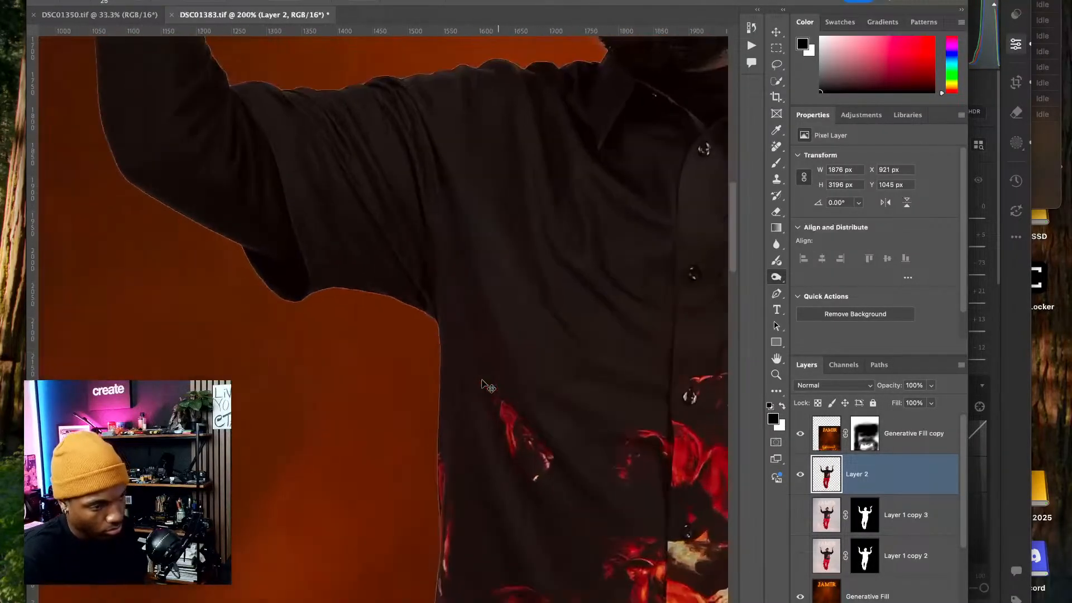
drag(349, 288, 466, 378)
drag(299, 263, 492, 426)
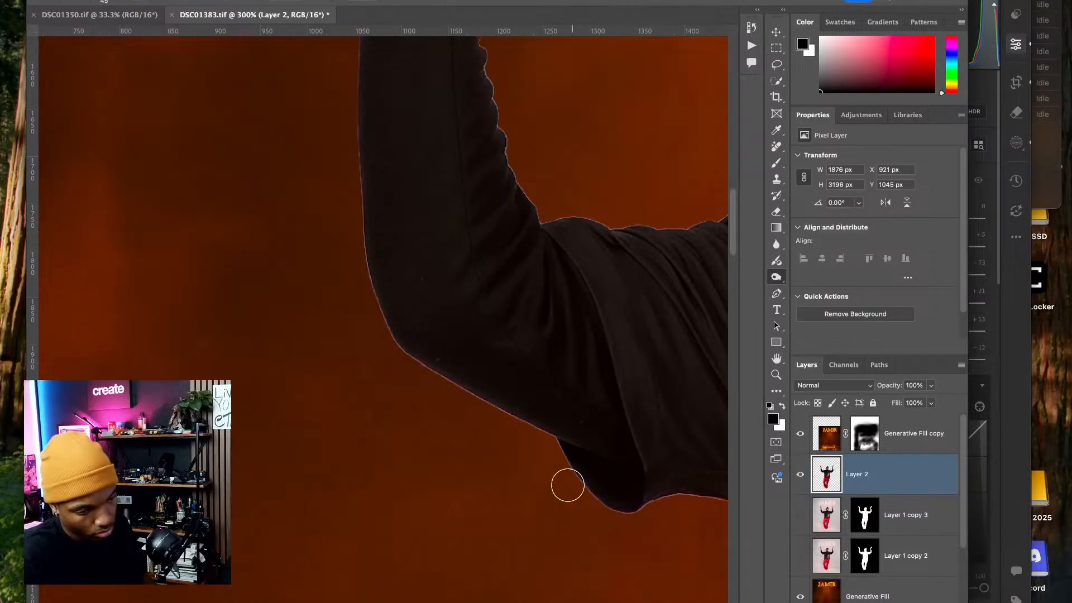
drag(608, 524, 491, 426)
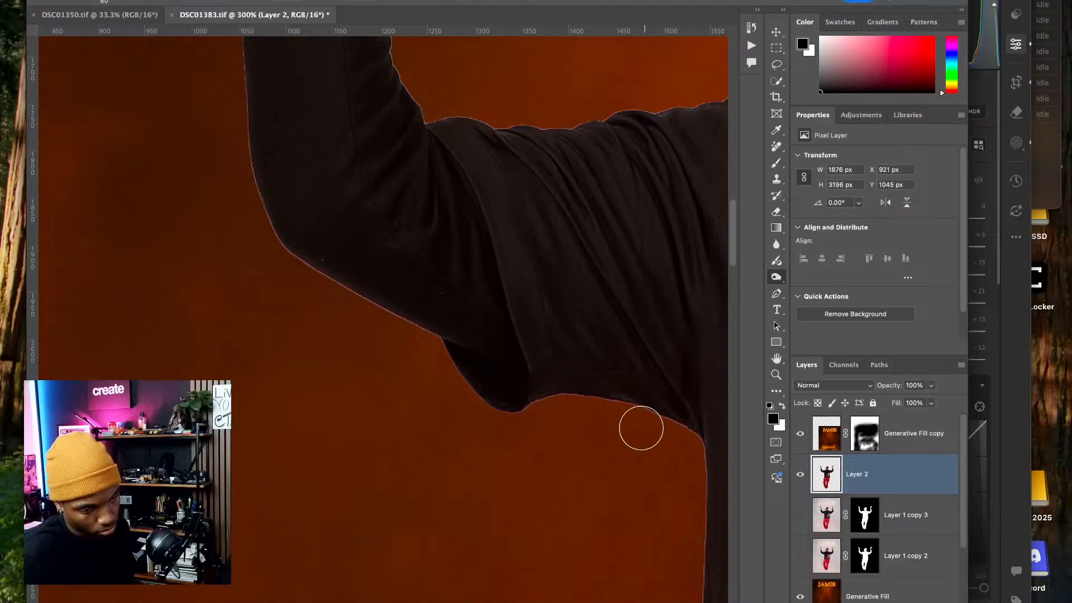
drag(673, 487, 540, 427)
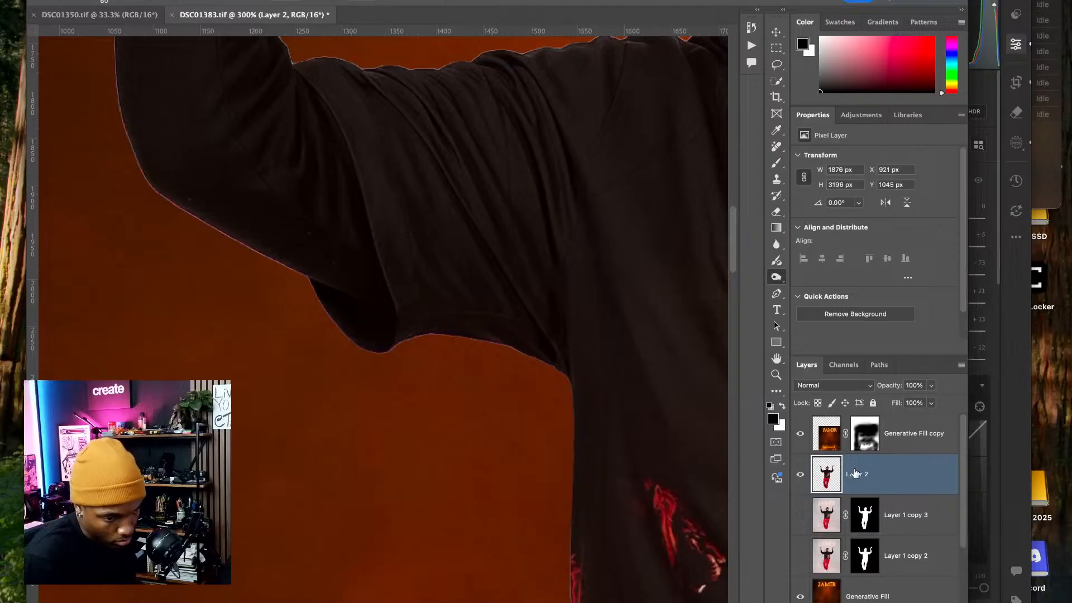
click(800, 474)
click(800, 474)
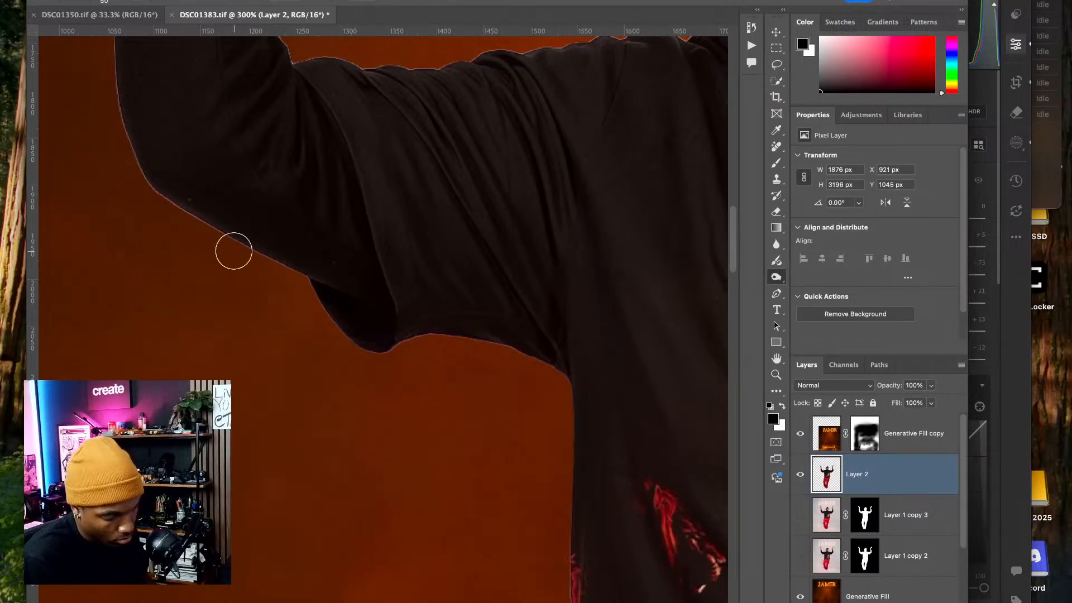
- Burn the pale rim on Layer 2 along the ringed arm's outer sleeve, from the elbow up to the metal cuff
key(bracketleft)
key(bracketleft)
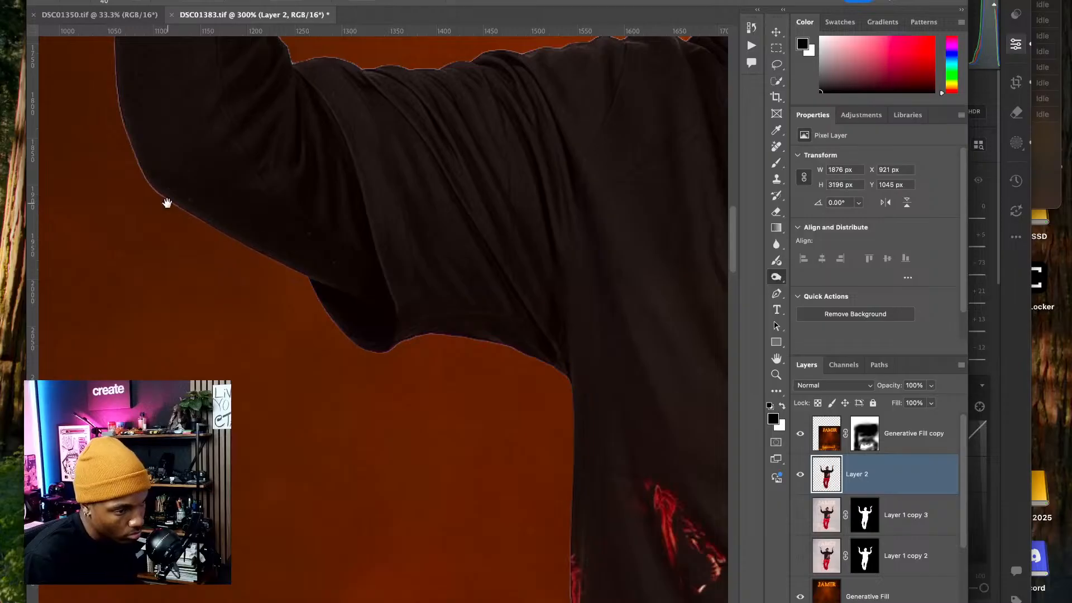
drag(165, 203, 245, 270)
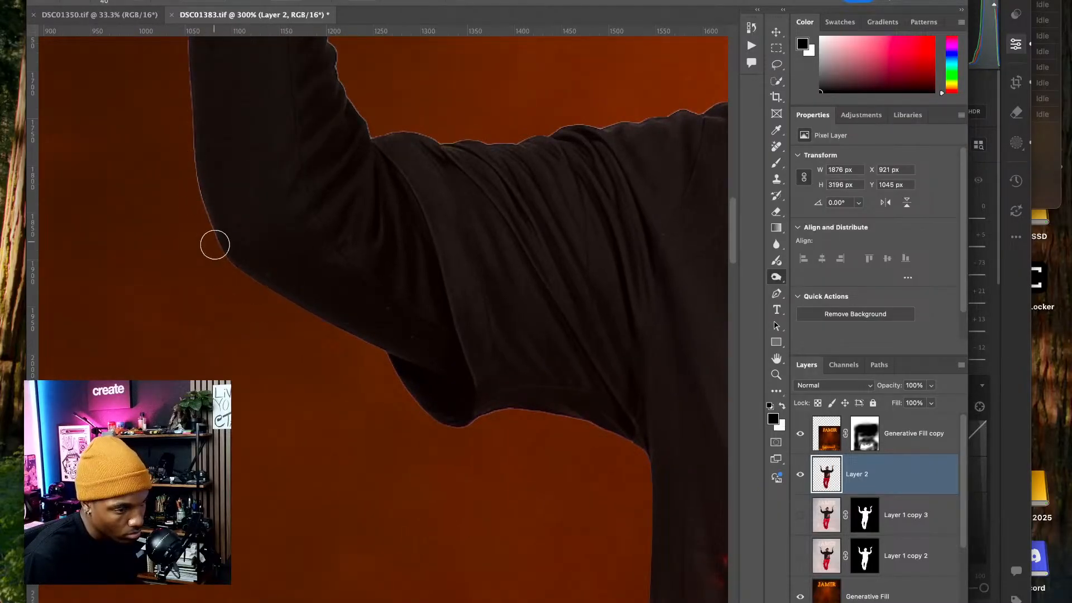
scroll(212, 223, up, 5)
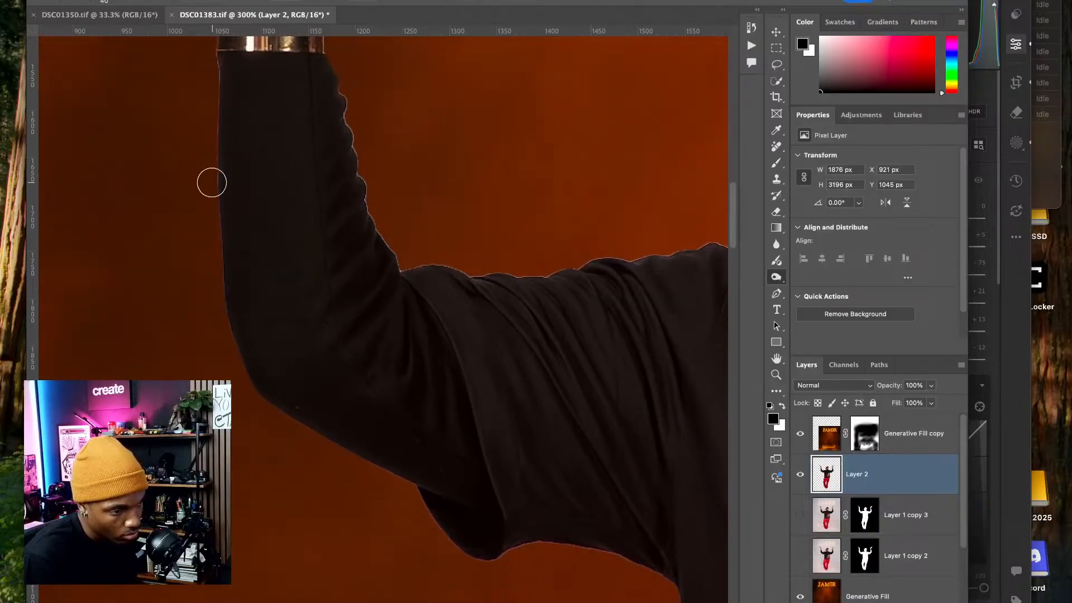
drag(210, 150, 232, 246)
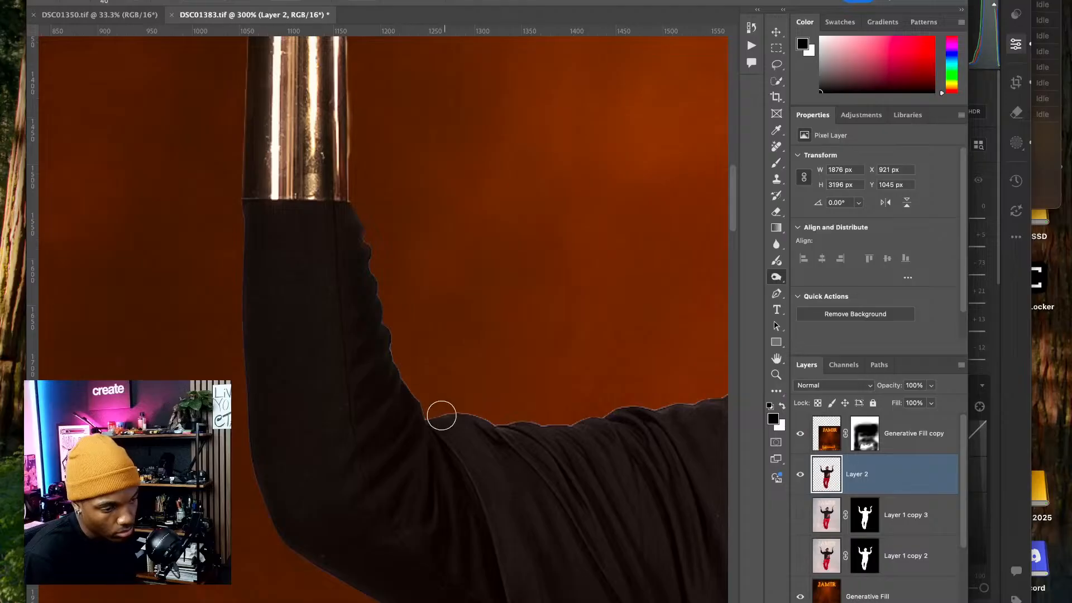
- Burn the remaining pale rim on Layer 2 along the top of the ringed arm's shoulder and up the cheek
scroll(447, 430, right, 3)
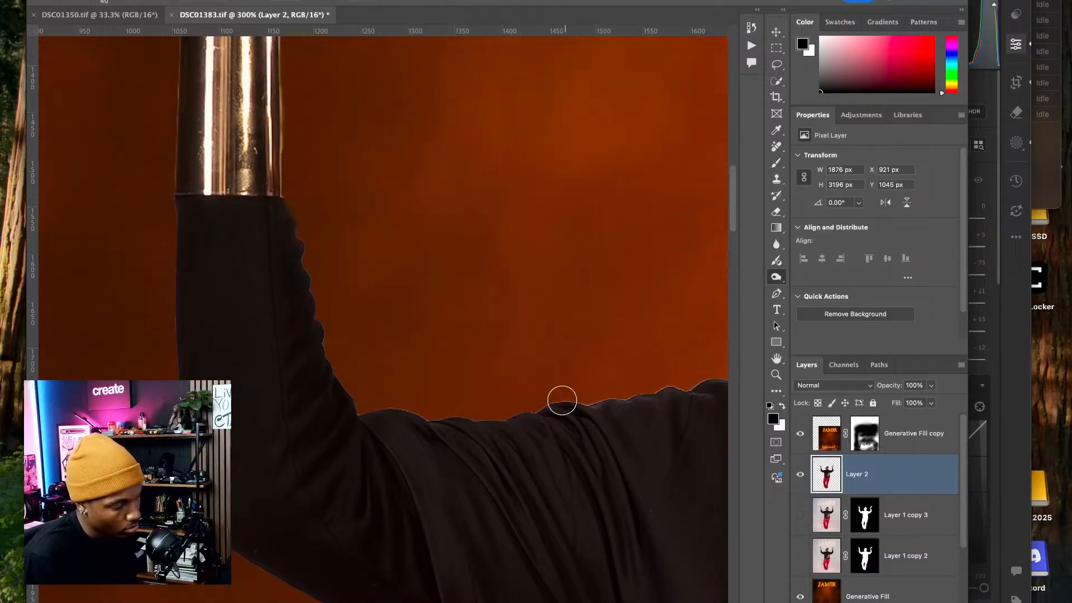
scroll(560, 397, right, 3)
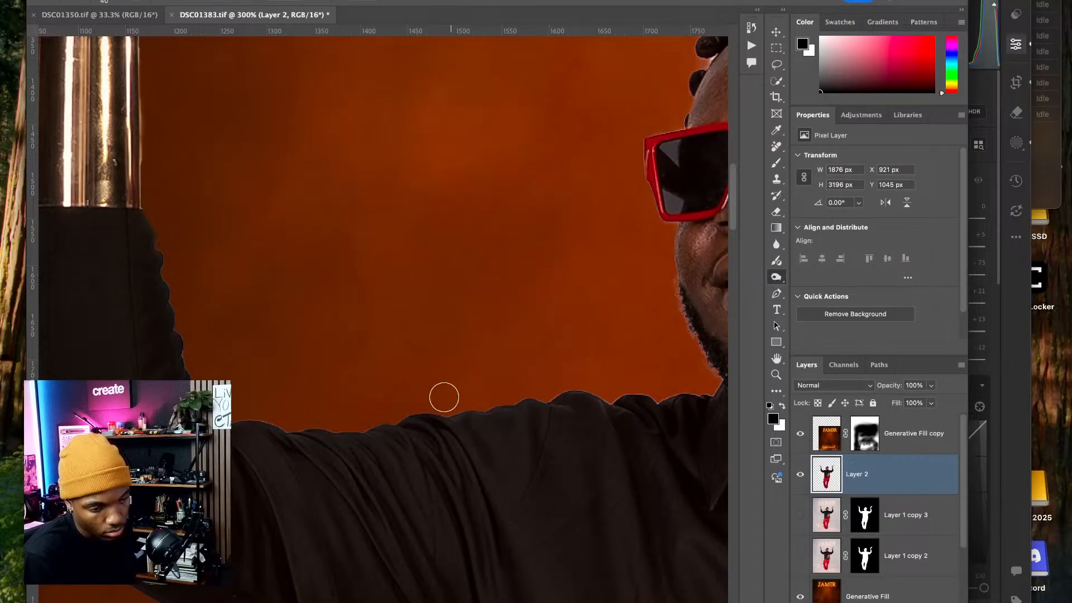
drag(594, 387, 406, 419)
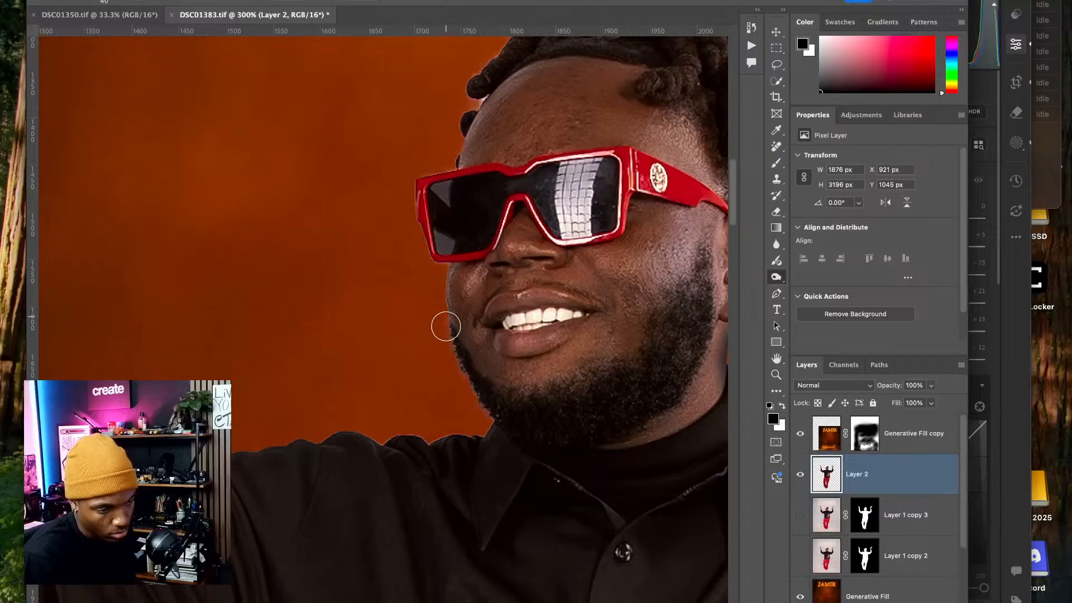
mouse_move(526, 400)
mouse_down()
mouse_move(464, 366)
mouse_move(433, 429)
mouse_move(482, 450)
mouse_move(482, 440)
mouse_up()
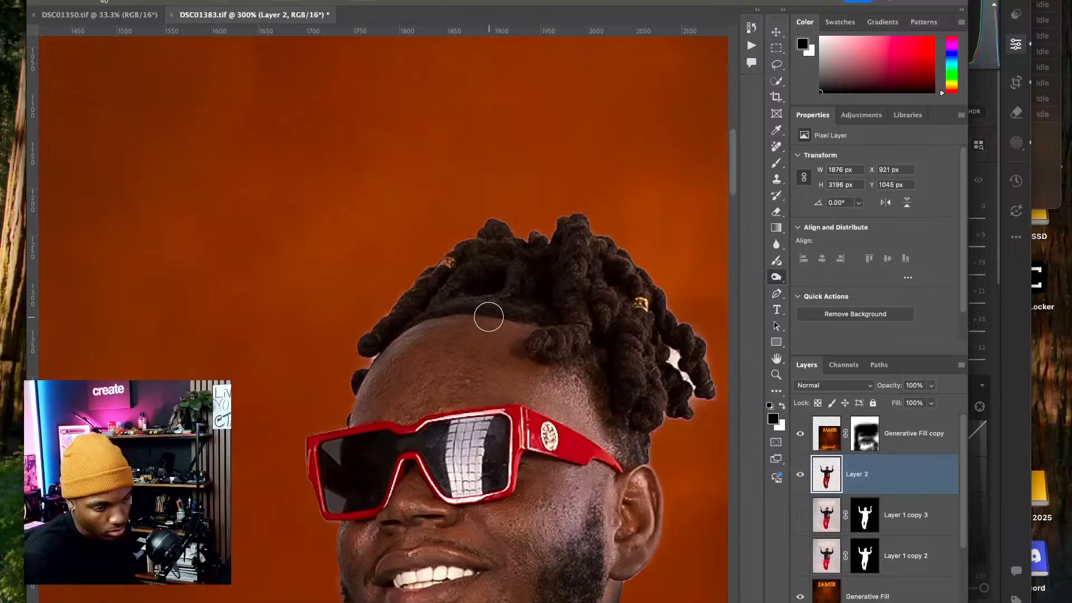
- Try to heal away the white background patch between the dreadlocks above the ear on Layer 2
drag(613, 343, 513, 287)
key(super+plus)
key(super+plus)
key(super+plus)
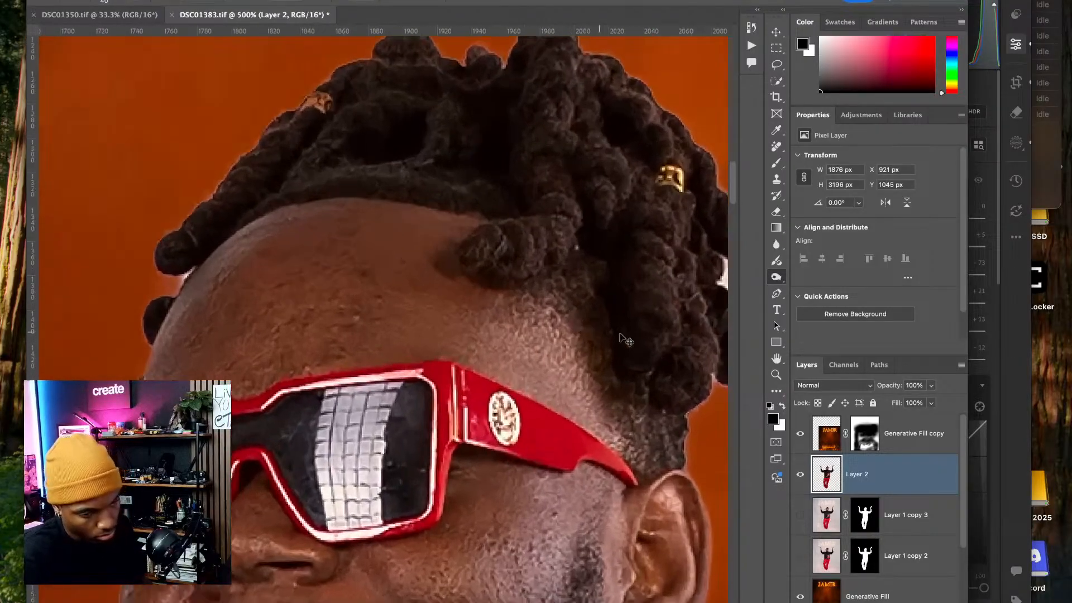
drag(698, 296, 433, 356)
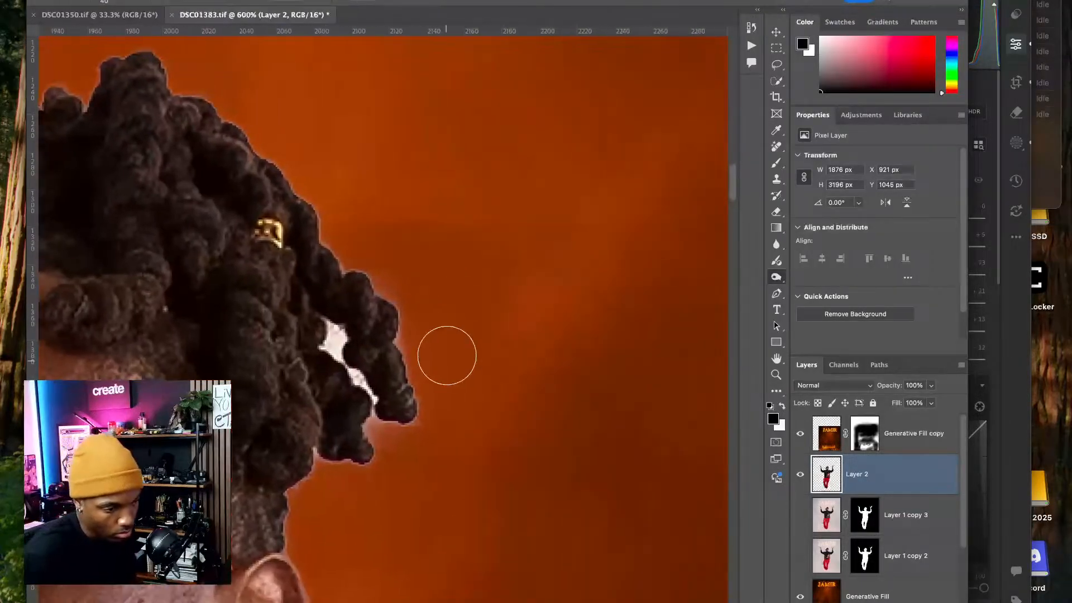
click(776, 146)
drag(334, 316, 364, 388)
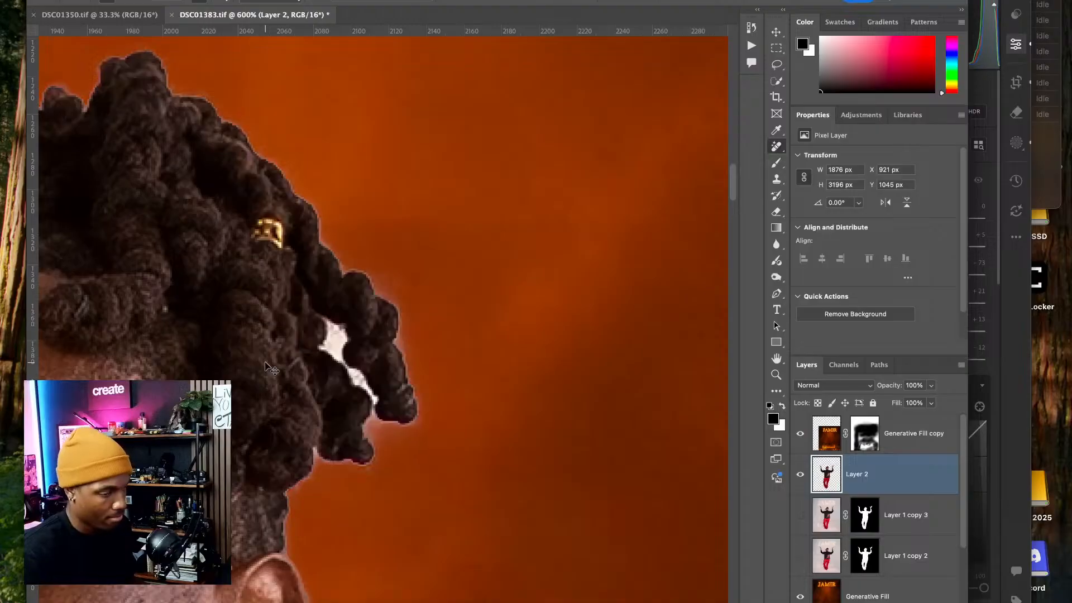
- Erase the white background patch between the dreadlocks above the ear on Layer 2
click(776, 163)
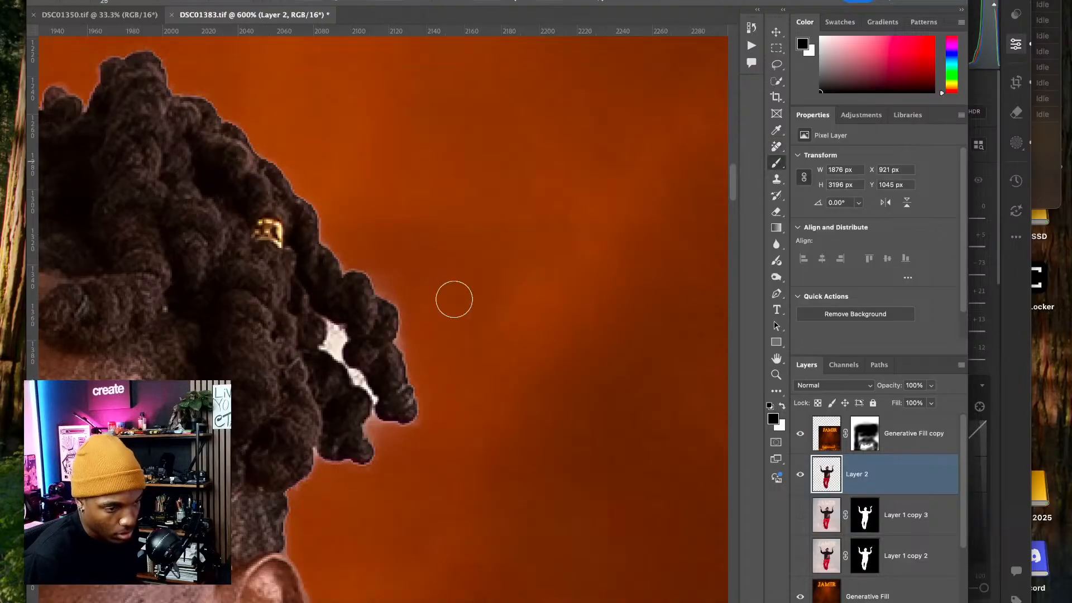
click(775, 213)
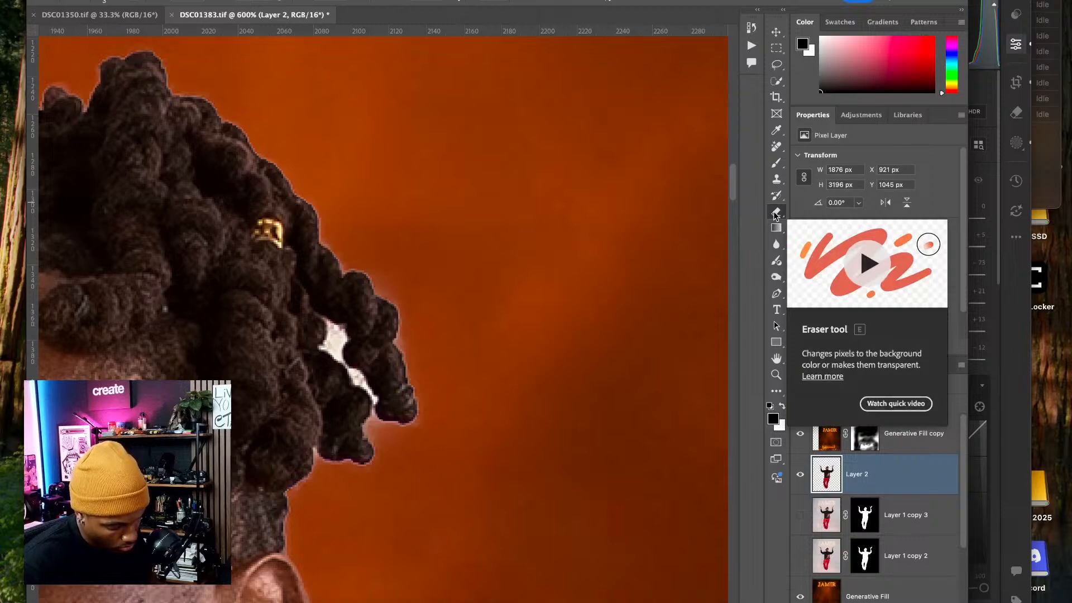
- Cover the white gap between the curls beside the gold hair bead using a small Clone Stamp brush sampled from adjacent hair
key(super+equal)
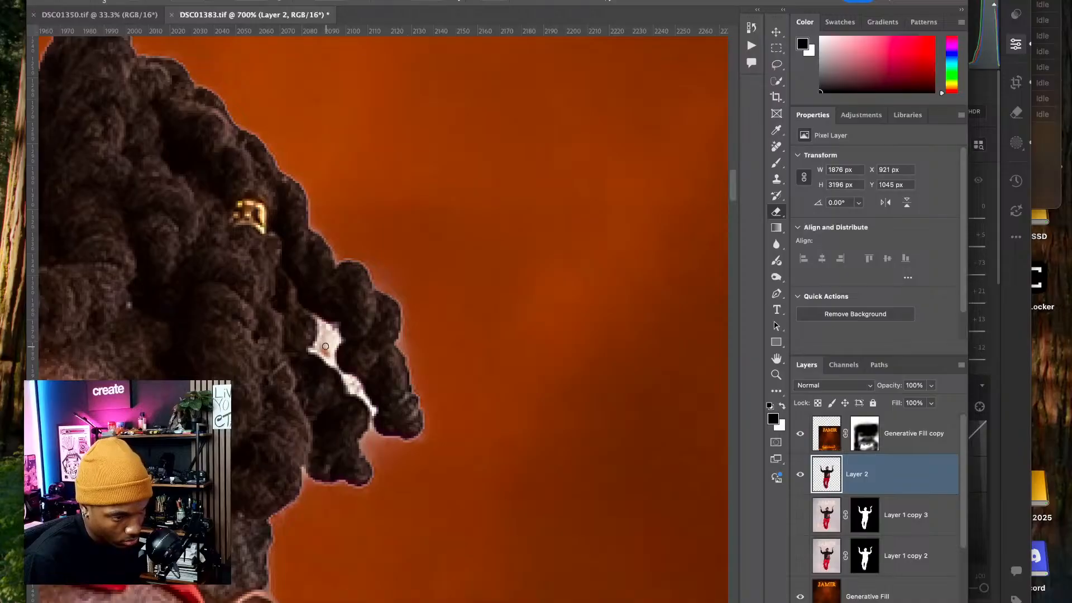
click(776, 180)
drag(447, 246, 376, 310)
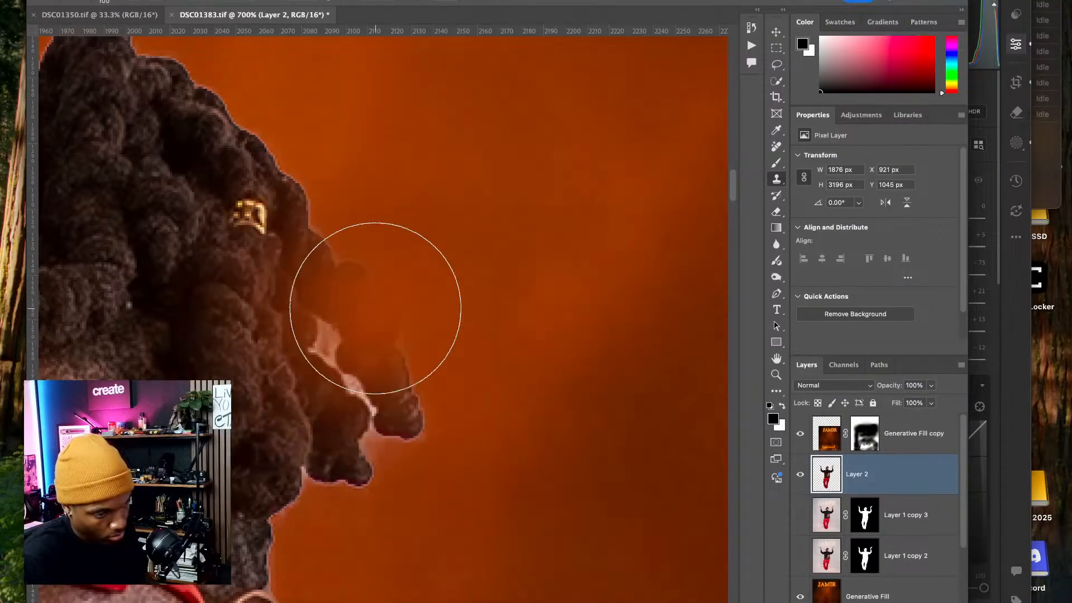
key(bracketleft)
key(bracketleft)
key(bracketleft)
key(bracketleft)
key(bracketleft)
key(bracketleft)
key(bracketleft)
key(bracketleft)
key(bracketleft)
key(bracketleft)
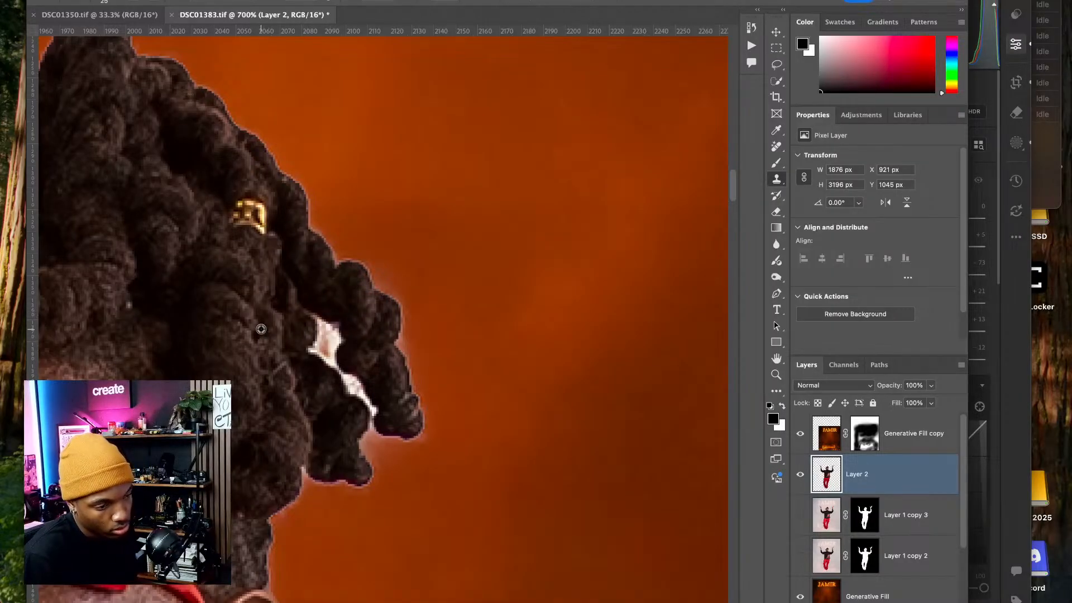
alt+click(318, 289)
mouse_move(311, 335)
mouse_down()
mouse_move(337, 352)
mouse_move(308, 332)
mouse_move(332, 377)
mouse_move(322, 374)
mouse_move(356, 391)
mouse_up()
- Retouch the light gap between the outer lock and the forehead on the opposite side with a smaller Clone Stamp brush
mouse_move(234, 307)
mouse_down()
mouse_move(352, 354)
mouse_move(559, 341)
mouse_up()
drag(335, 342, 404, 384)
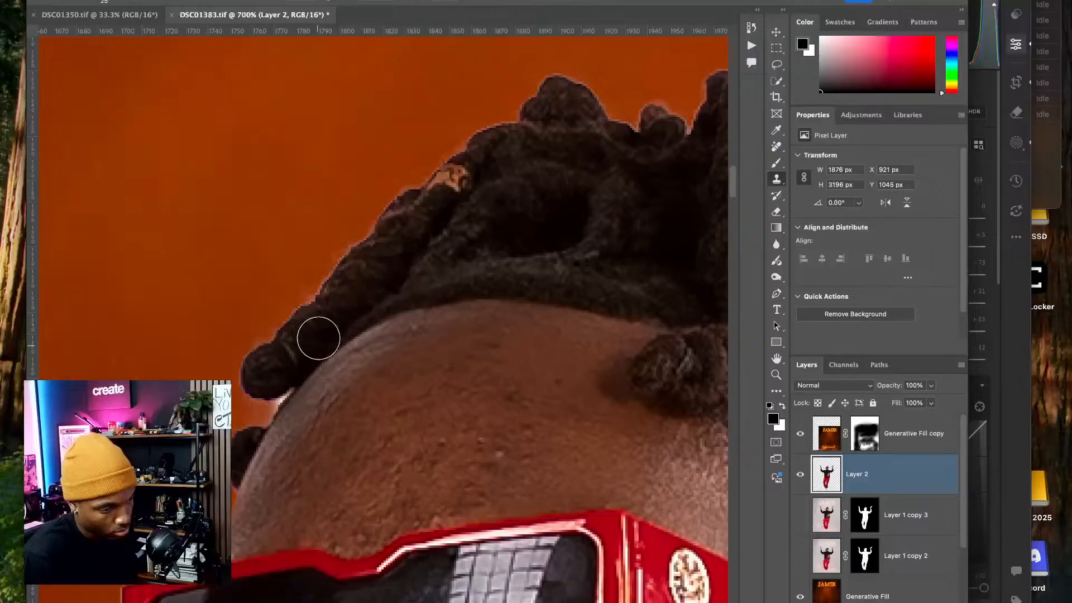
key(bracketleft)
key(bracketleft)
key(bracketleft)
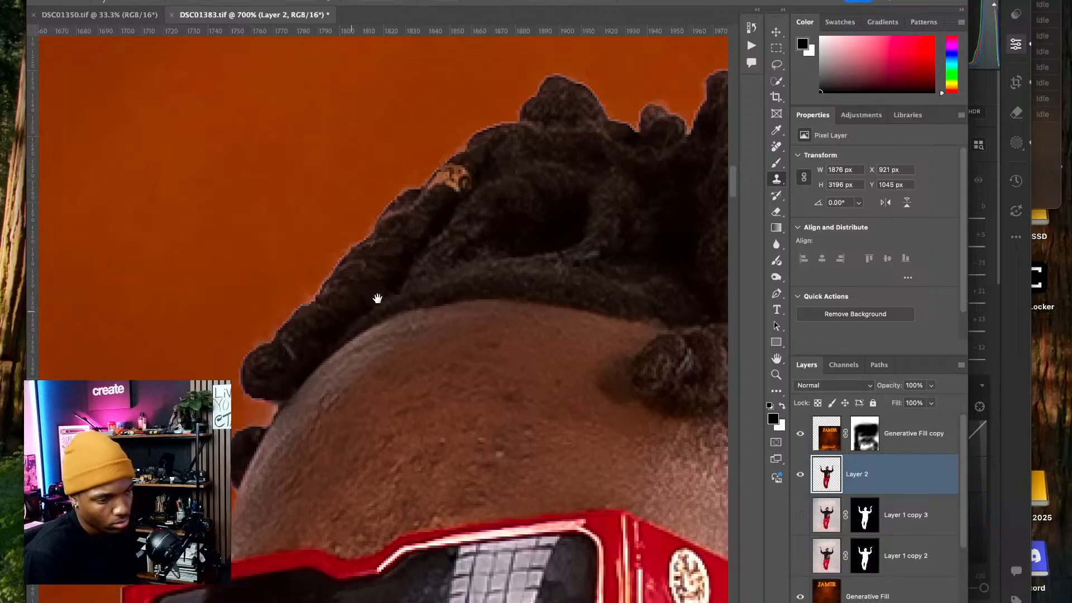
drag(378, 299, 270, 304)
key(super+0)
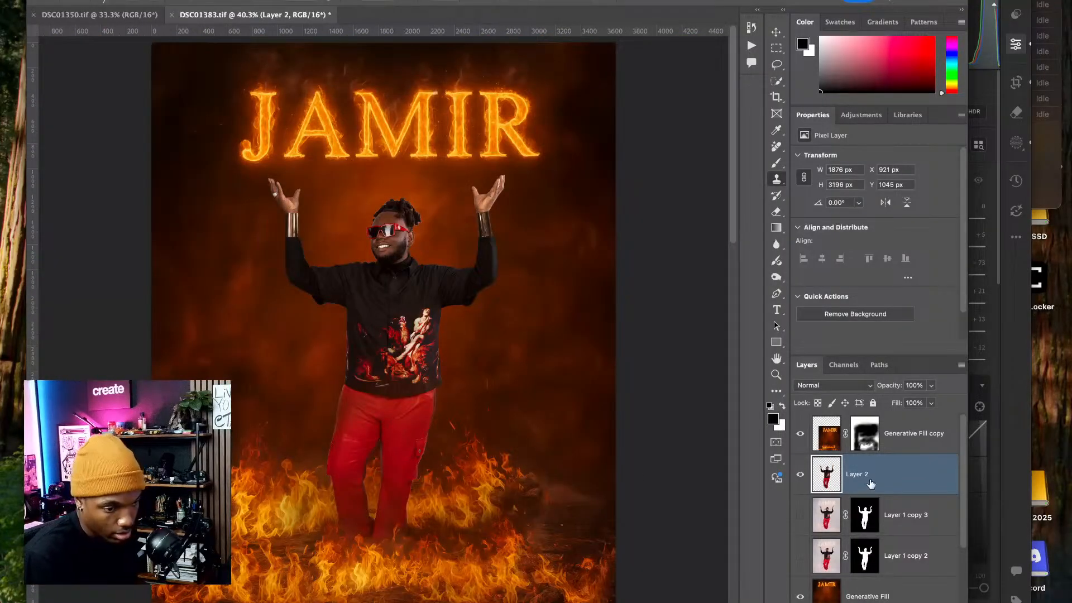
- Darken the outer edges and lower legs of the red trousers on Layer 2 using the Burn tool at brush size 200
click(775, 280)
scroll(354, 363, up, 10)
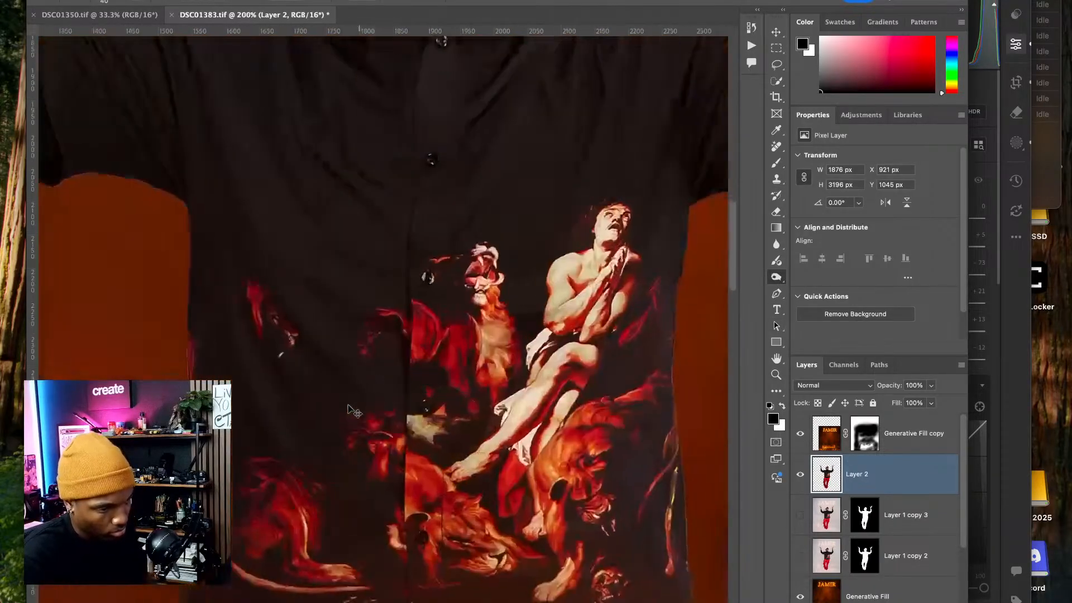
scroll(469, 367, down, 8)
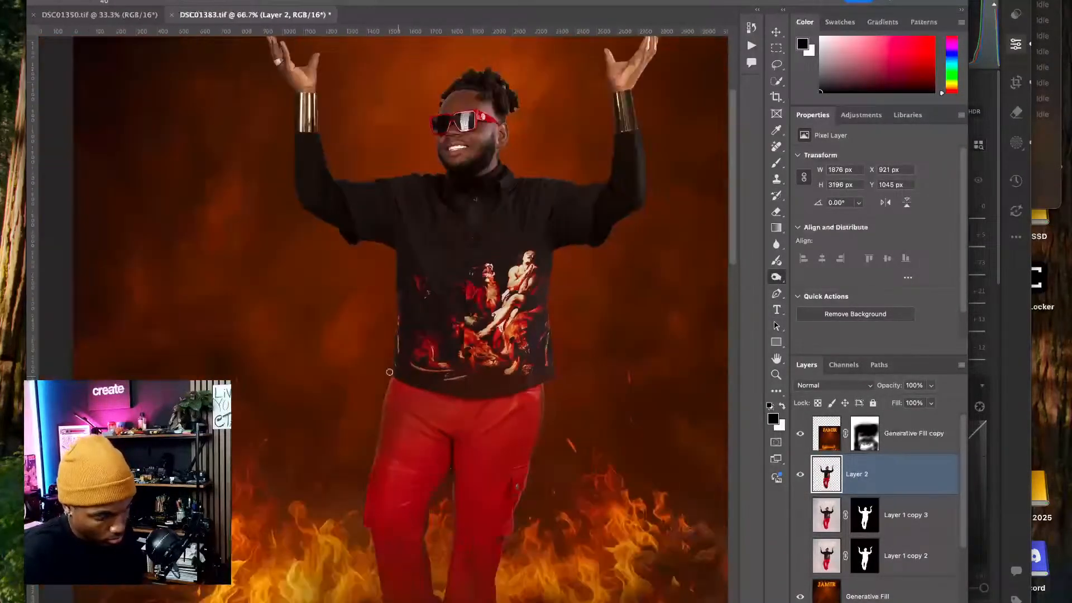
key(])
key(])
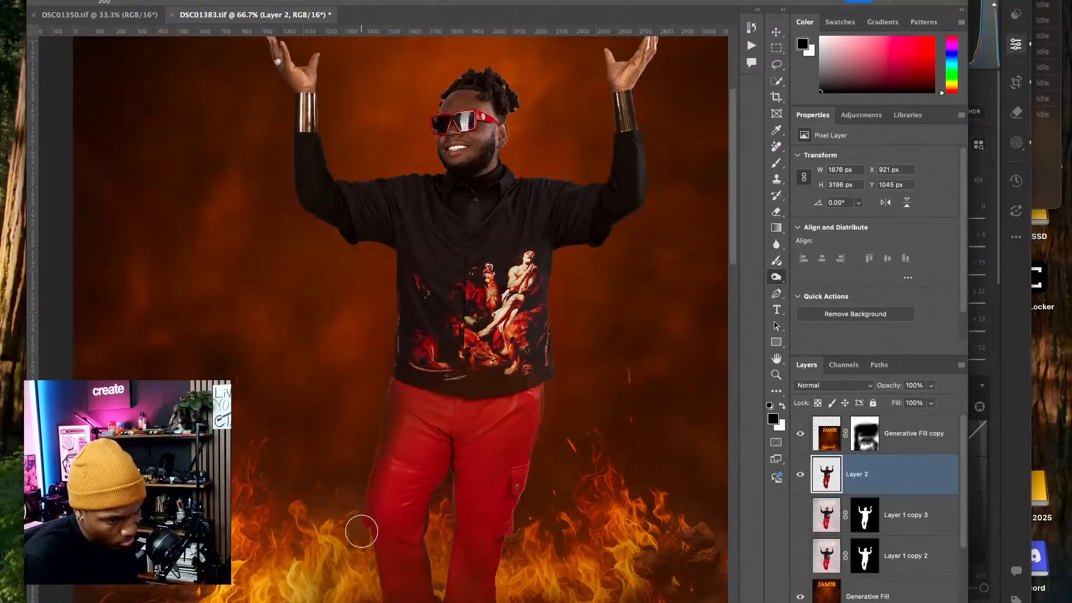
drag(381, 553, 381, 403)
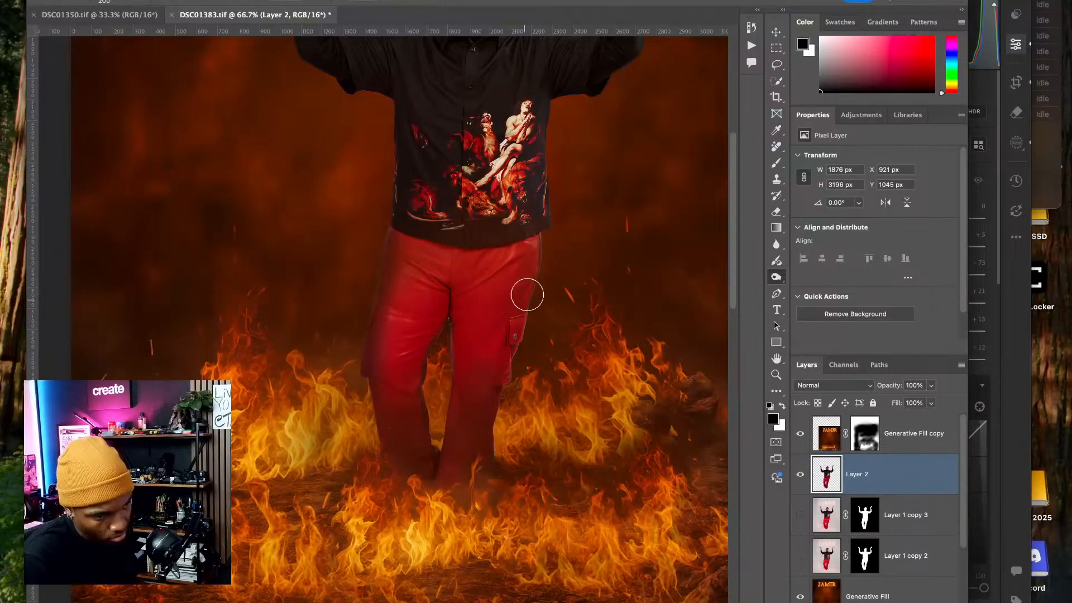
drag(486, 330, 471, 488)
scroll(471, 488, up, 2)
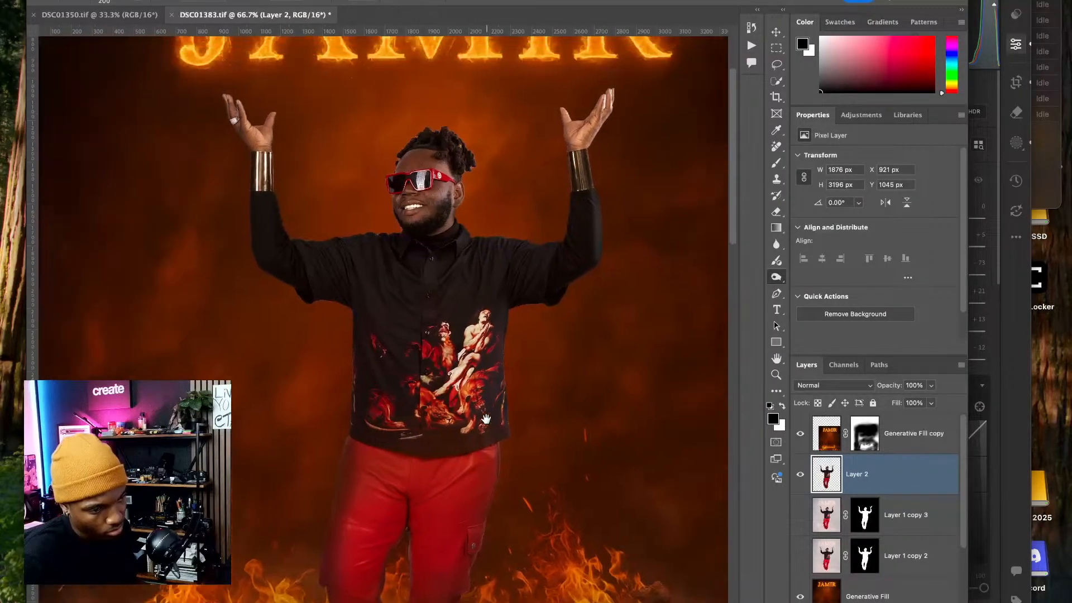
scroll(486, 420, down, 3)
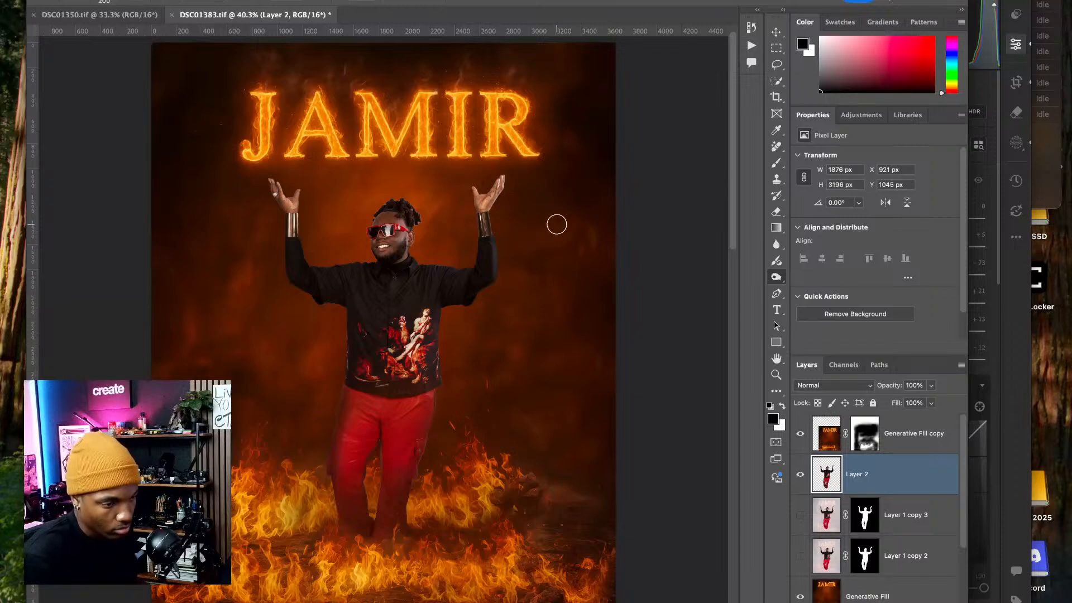
drag(524, 357, 565, 333)
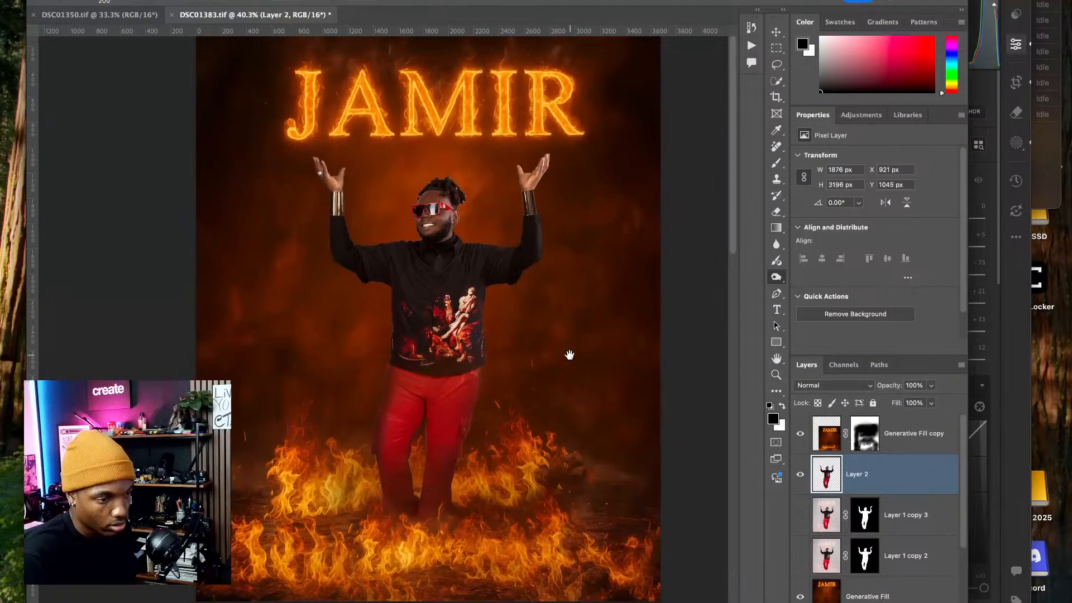
scroll(569, 364, down, 1)
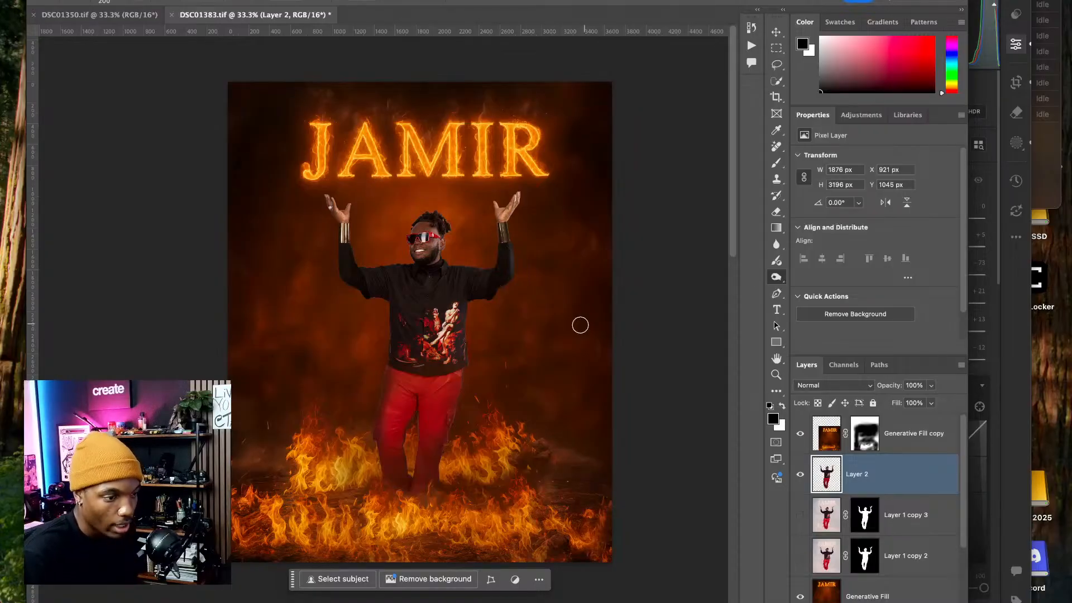
click(92, 15)
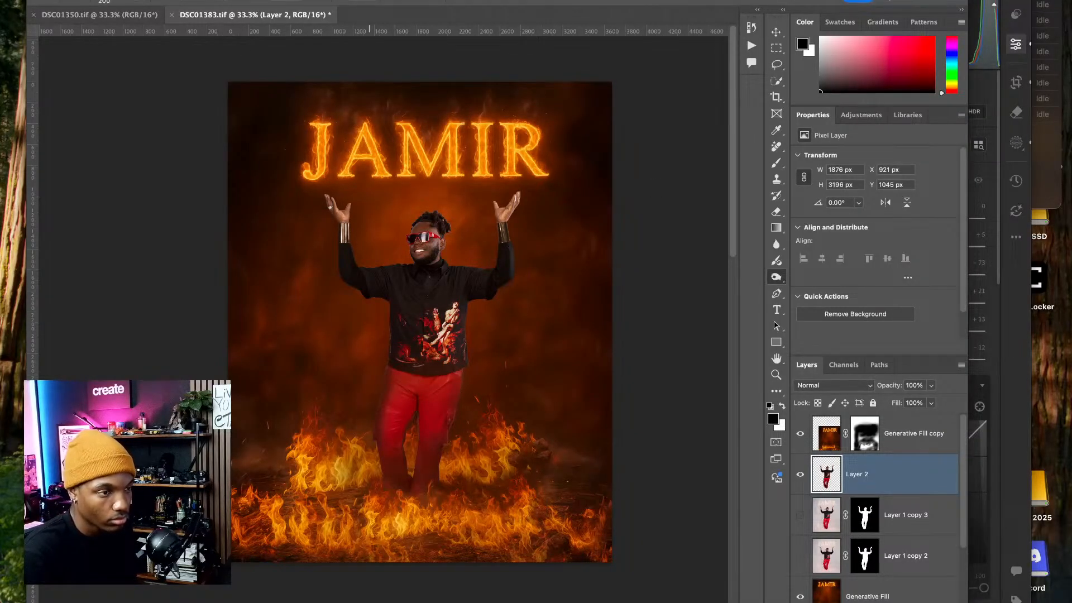
key(super+o)
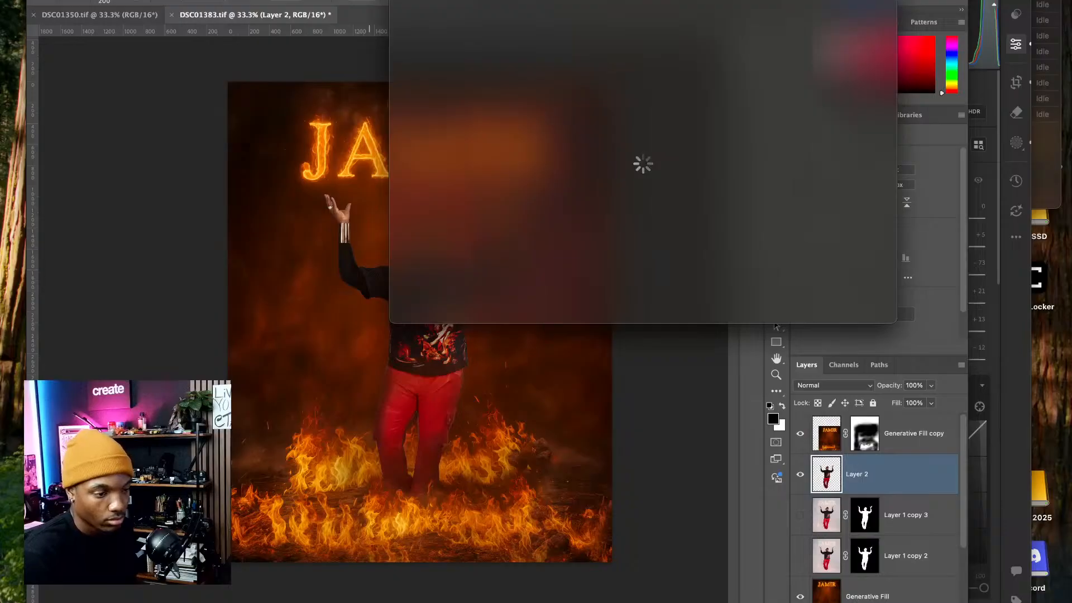
key(Escape)
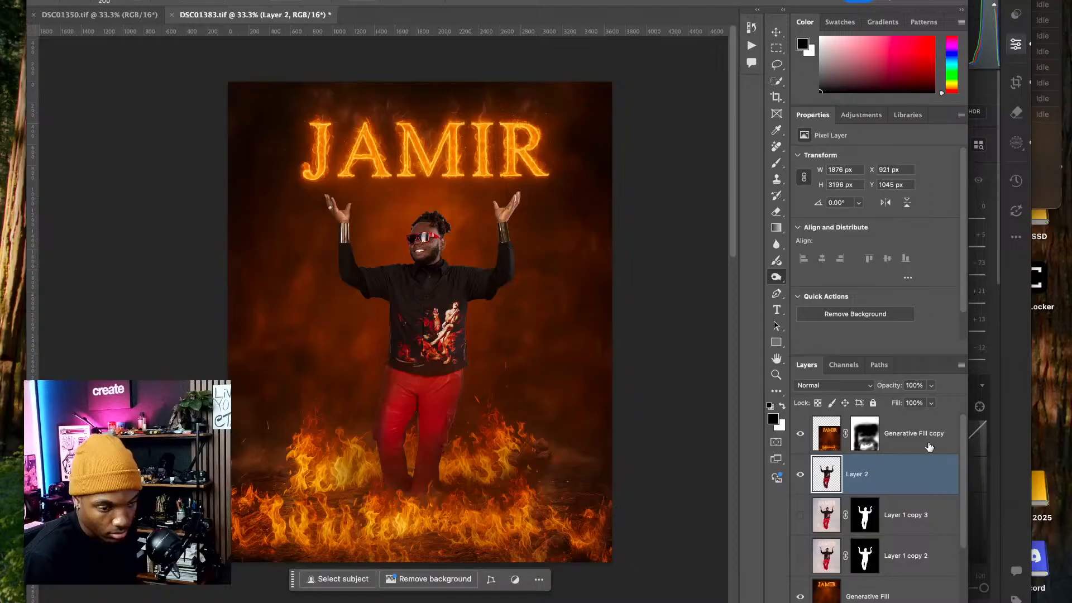
- Duplicate the Generative Fill copy layer twice and move the copies so their flames lie on either side at the raised hands
click(931, 446)
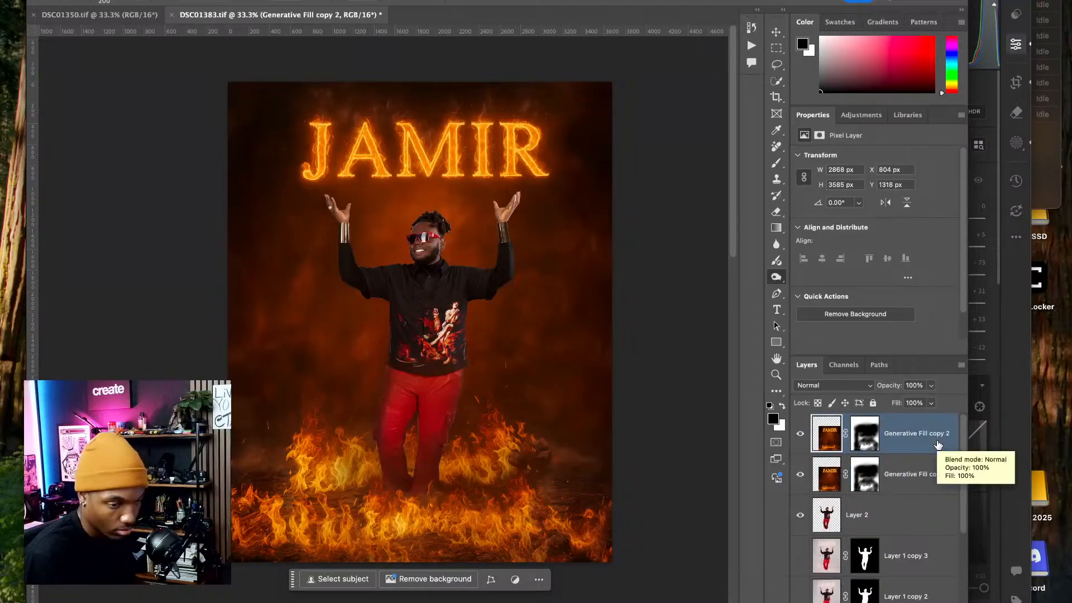
key(super+j)
click(775, 31)
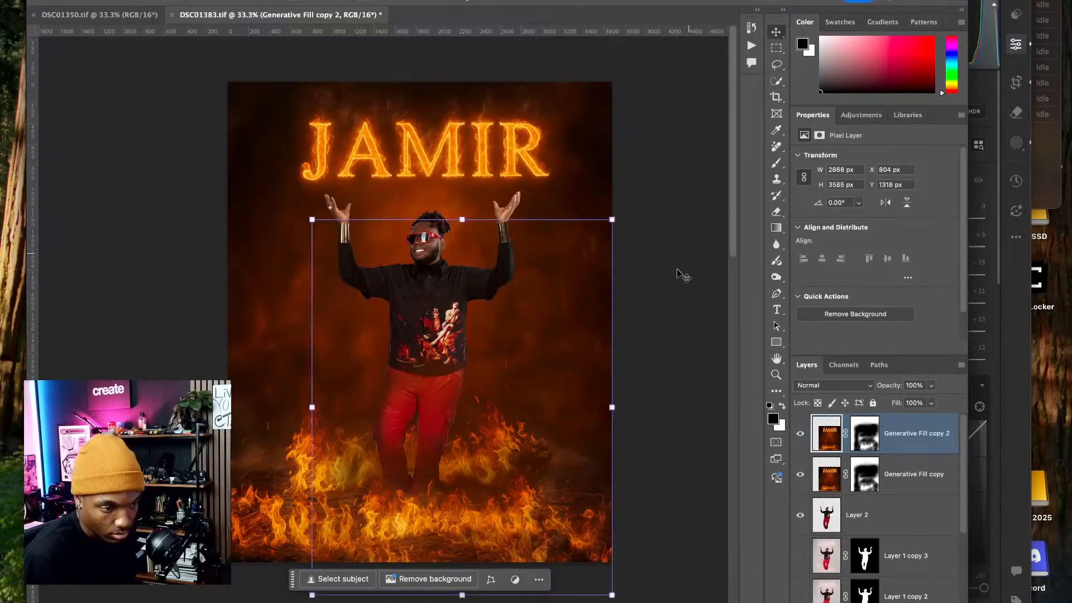
drag(682, 275, 546, 135)
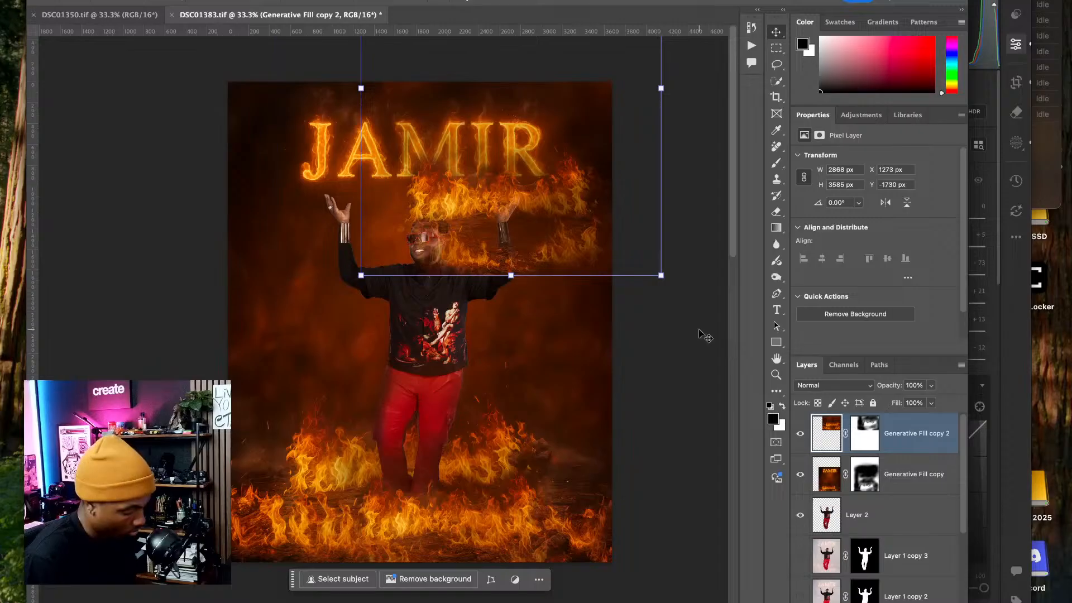
drag(544, 216, 588, 195)
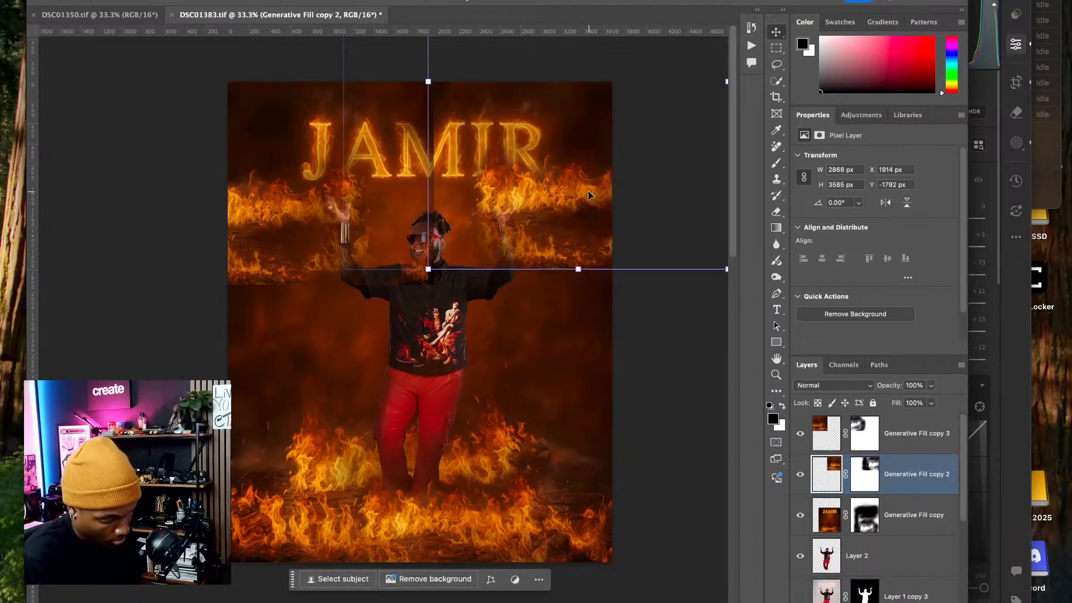
- Scale down the Generative Fill copy 2 layer and position its flames around the raised hand on the image's right side
key(super+plus)
drag(479, 272, 416, 374)
drag(393, 336, 617, 122)
drag(632, 73, 592, 169)
drag(624, 115, 545, 253)
drag(478, 282, 319, 467)
drag(406, 215, 510, 239)
- Scale down the Generative Fill copy 3 layer and position its flames around the raised hand on the image's left side
click(221, 247)
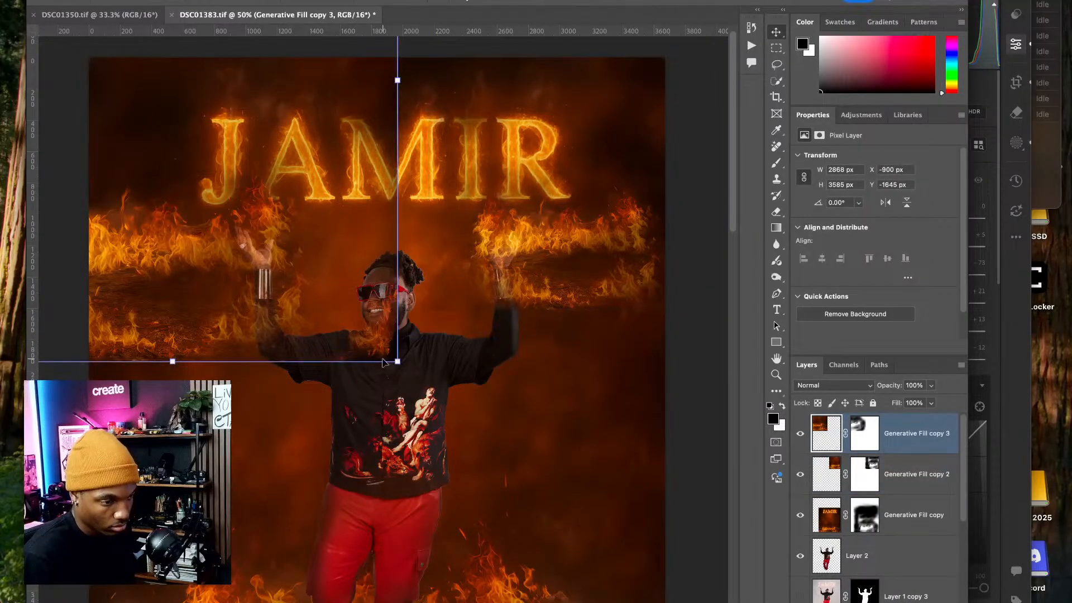
drag(396, 362, 277, 210)
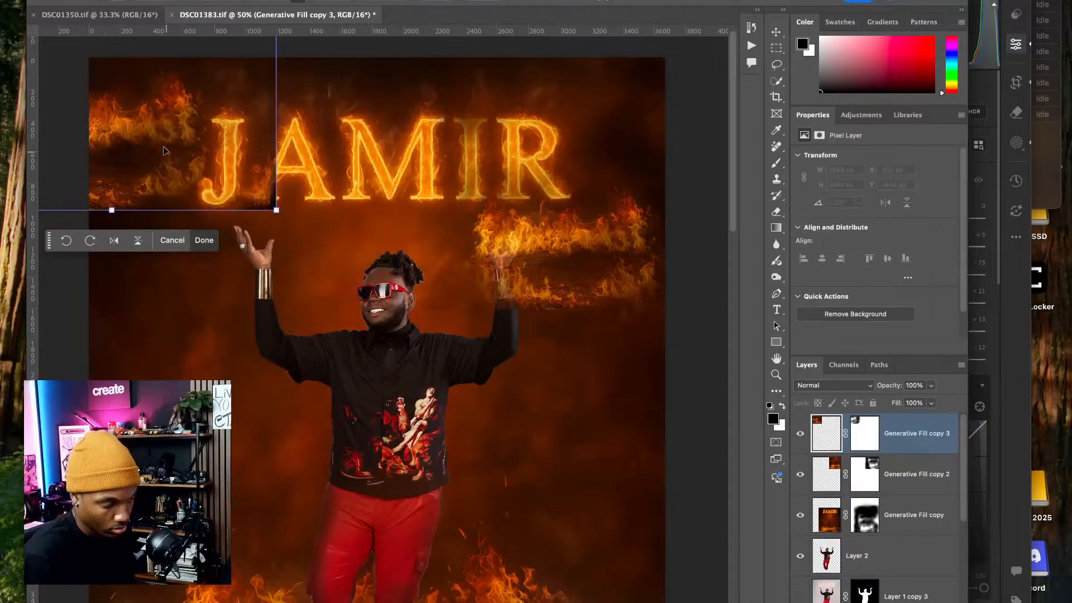
drag(164, 151, 245, 265)
drag(559, 397, 584, 403)
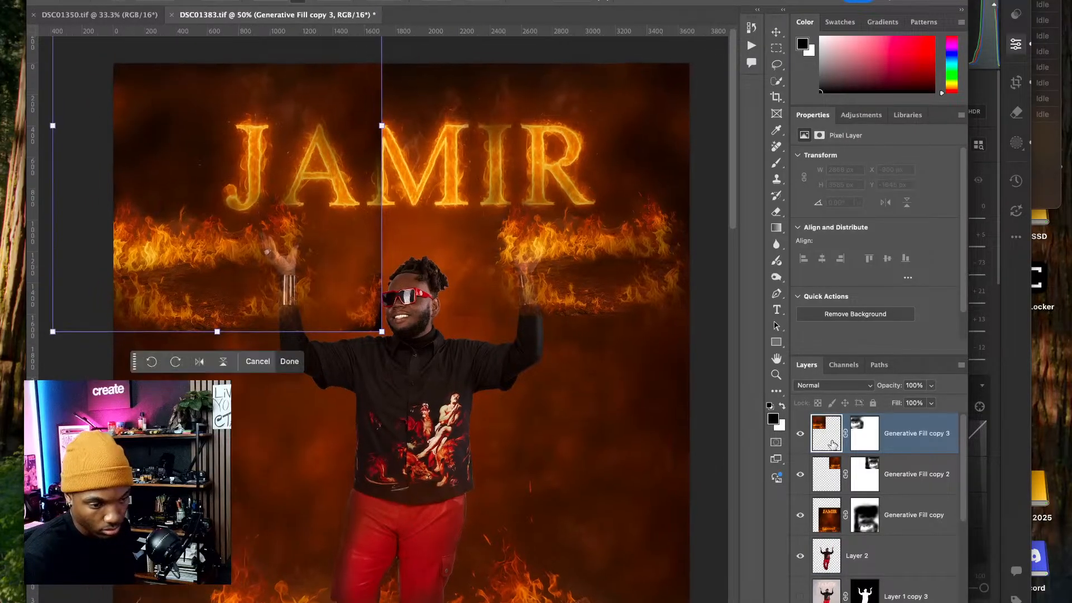
- Paint black with the Brush on the layer mask of Generative Fill copy 3 to fade the flames at the image's left edge
click(864, 430)
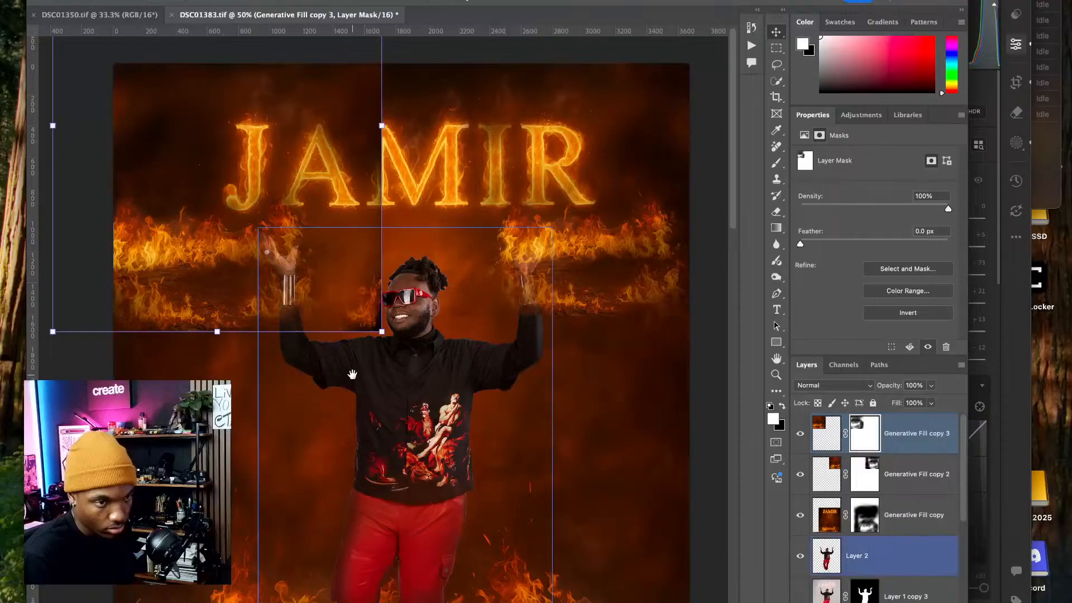
drag(271, 396, 355, 425)
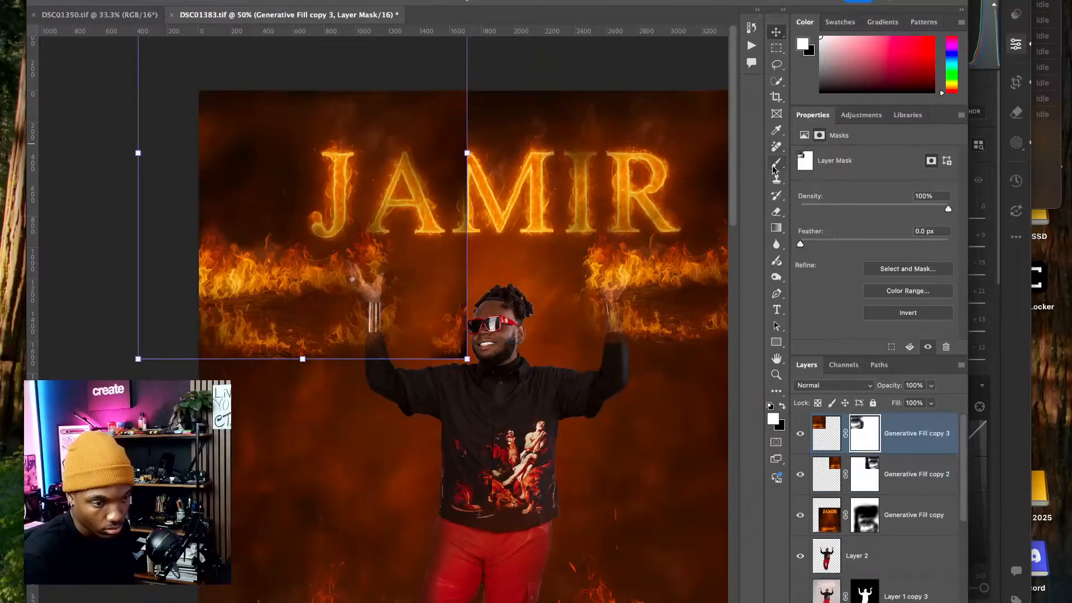
key(b)
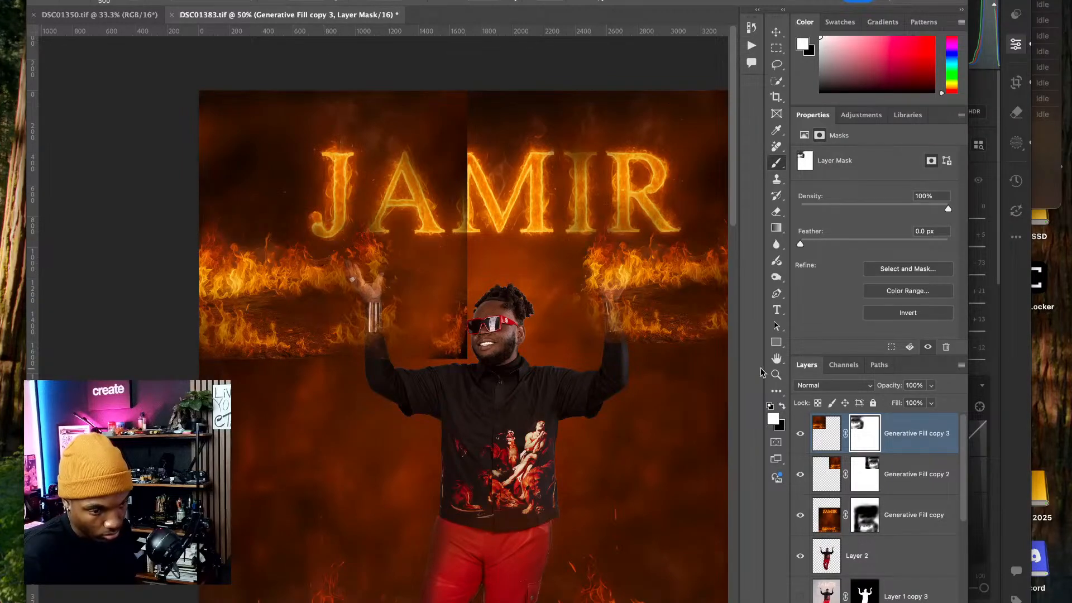
click(782, 407)
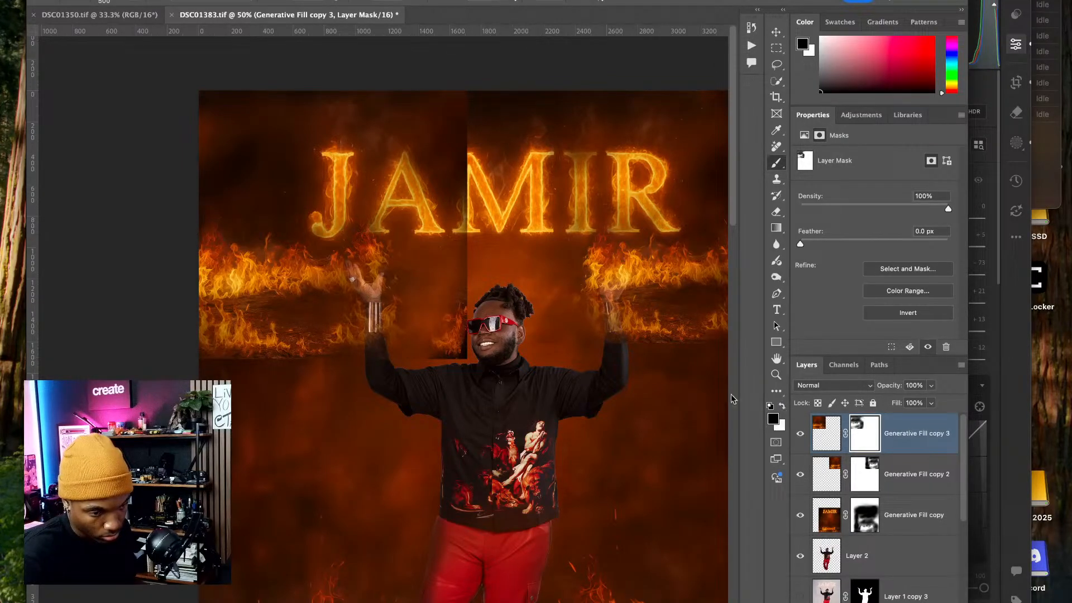
mouse_move(200, 322)
mouse_down()
mouse_move(240, 364)
mouse_move(229, 247)
mouse_move(225, 280)
mouse_move(231, 216)
mouse_move(227, 301)
mouse_move(249, 338)
mouse_up()
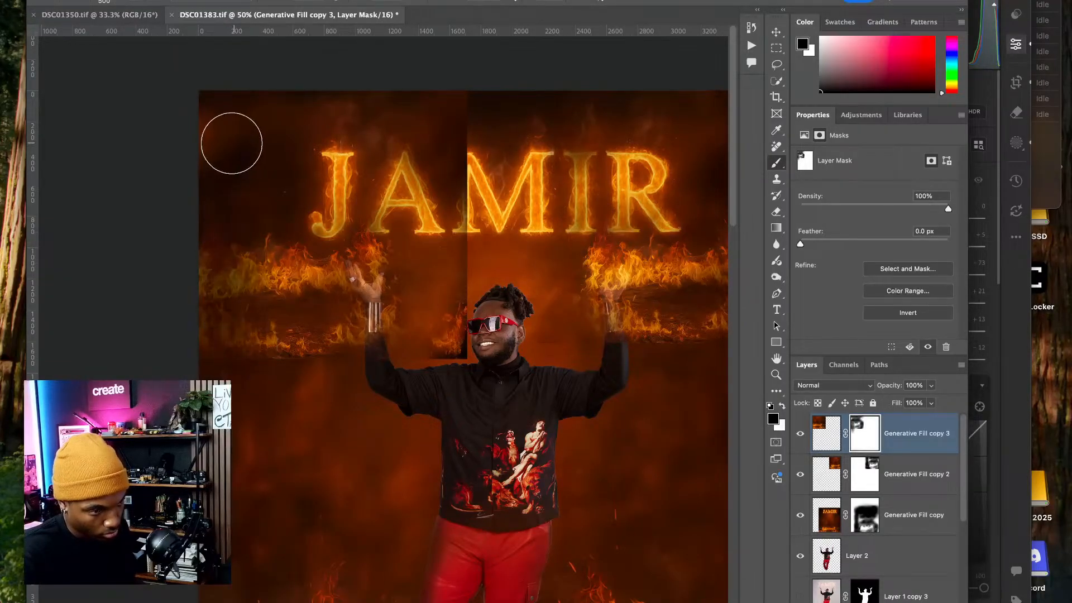
- With the Brush at 100% opacity, paint black on the Generative Fill copy 3 mask to hide its flames beside the raised hand and its seam at the title
drag(308, 0, 315, 0)
click(326, 15)
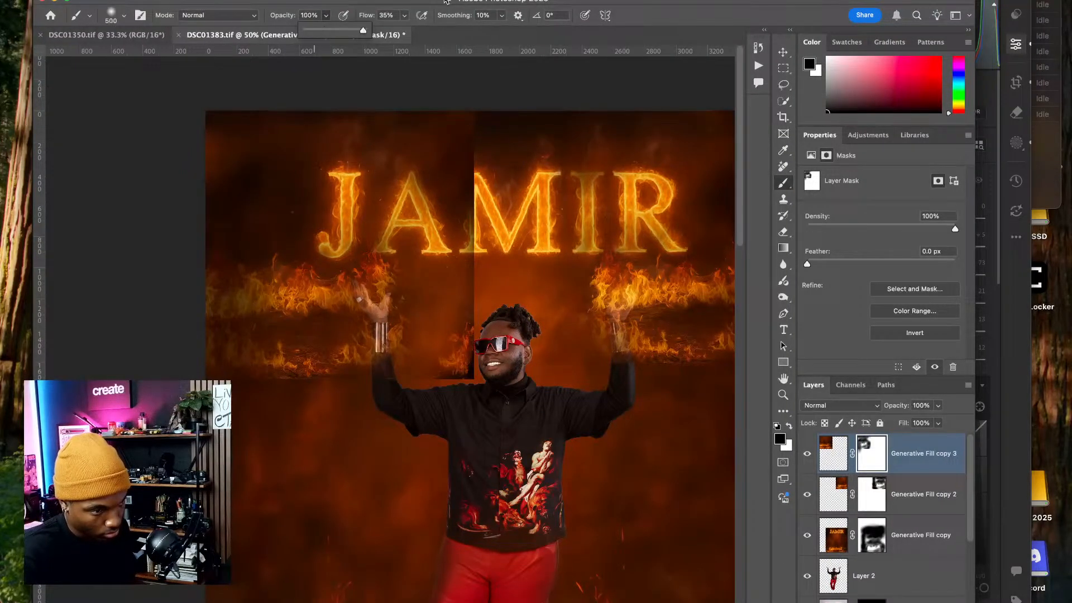
drag(445, 2, 440, 0)
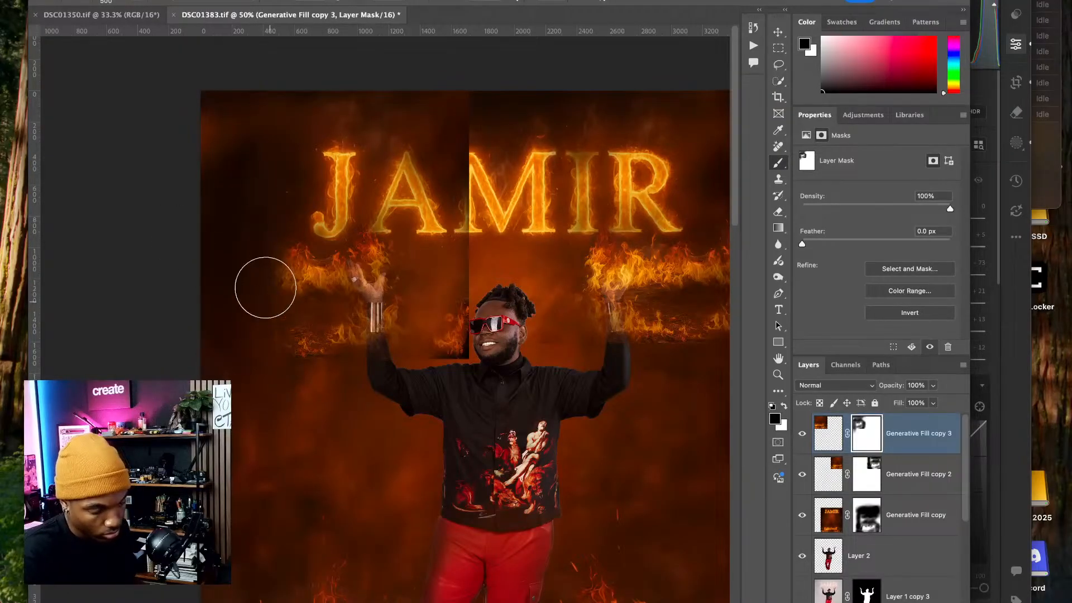
mouse_move(265, 287)
mouse_down()
mouse_move(282, 217)
mouse_move(227, 156)
mouse_move(280, 105)
mouse_move(223, 103)
mouse_move(216, 116)
mouse_move(355, 104)
mouse_move(349, 129)
mouse_move(472, 160)
mouse_move(435, 193)
mouse_up()
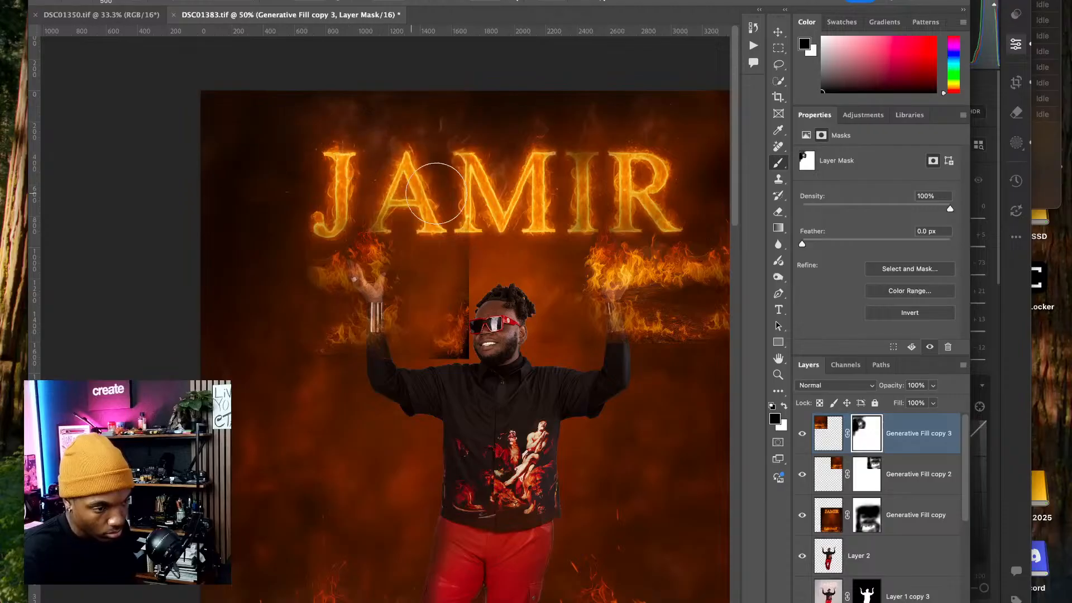
mouse_move(244, 313)
mouse_down()
mouse_move(253, 276)
mouse_move(306, 291)
mouse_up()
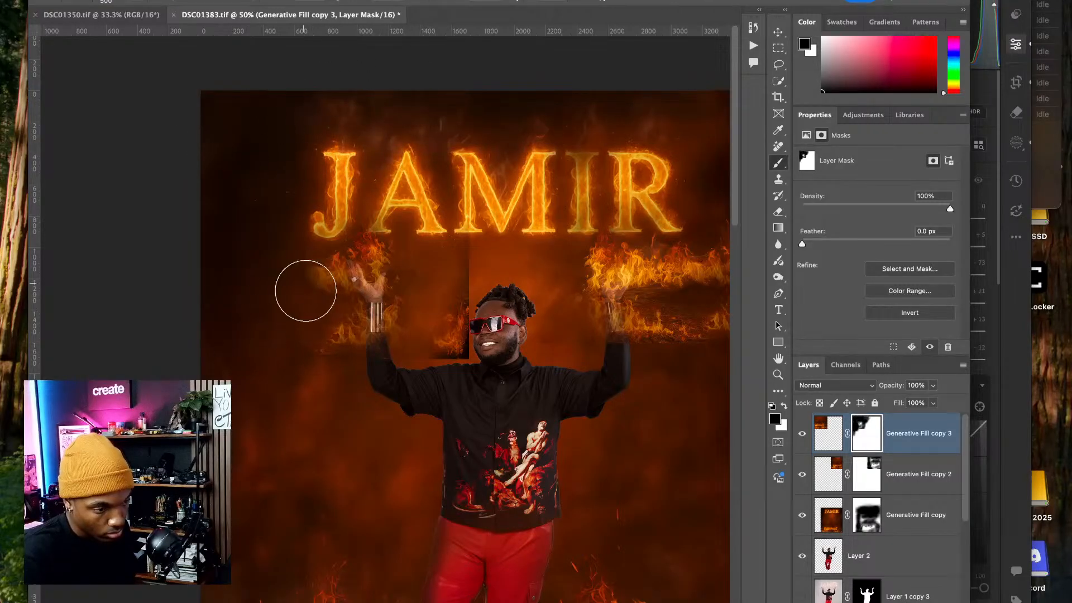
- Paint black on the Generative Fill copy 3 mask to hide the stray flames and hard edge between the raised forearm and the face
scroll(311, 383, up, 2)
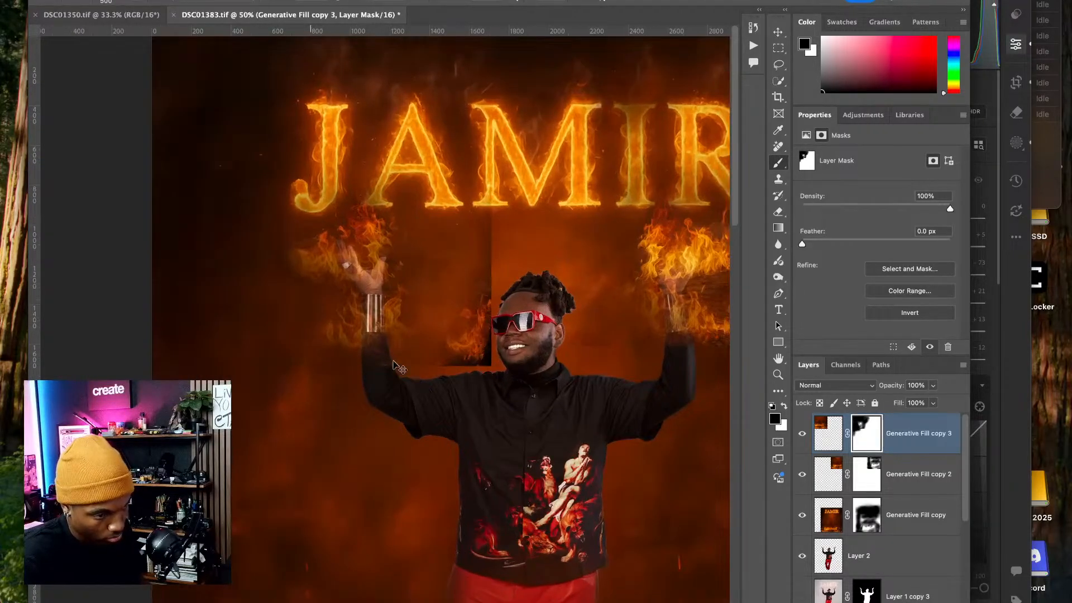
scroll(394, 366, up, 2)
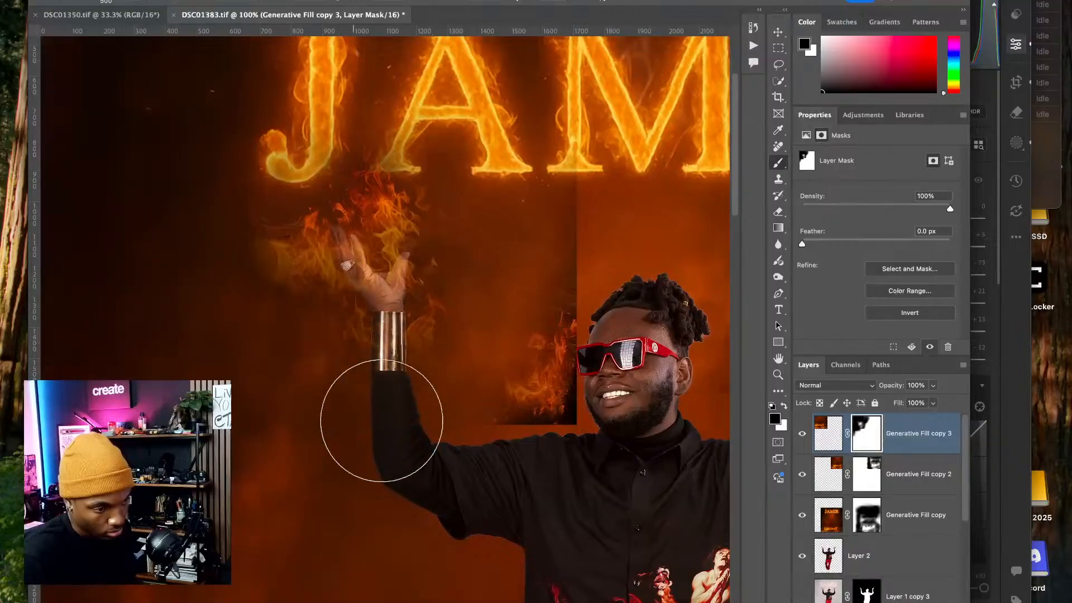
mouse_move(382, 419)
mouse_down()
mouse_move(460, 432)
mouse_move(571, 389)
mouse_move(550, 437)
mouse_move(567, 309)
mouse_up()
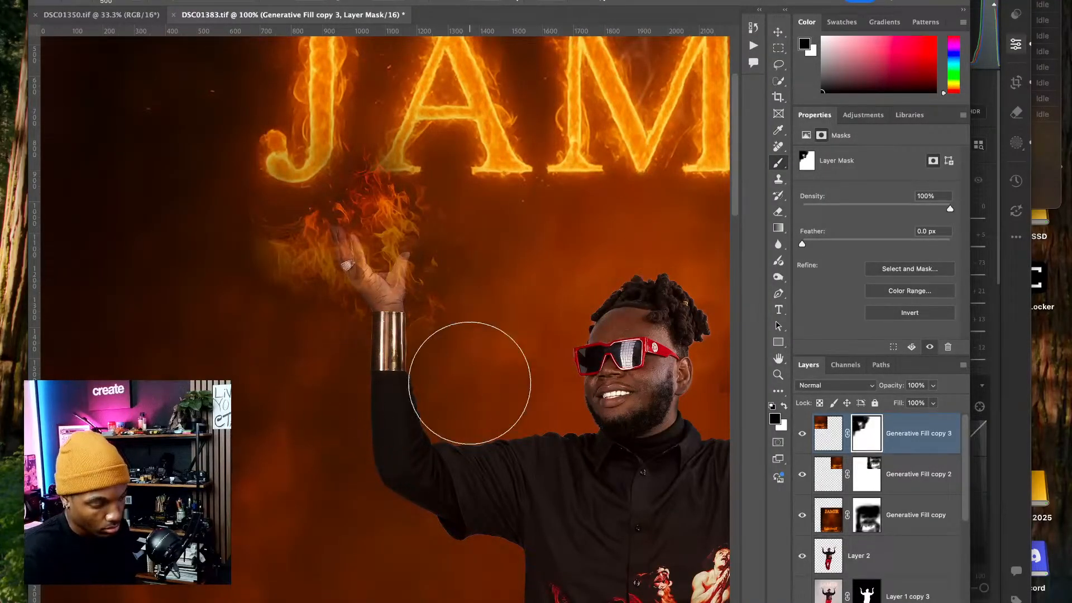
- Reduce the brush size and mask out the leftover flames around the gold cuff and outside the fingers of the raised hand
key(bracketleft)
key(bracketleft)
key(bracketleft)
key(bracketleft)
key(bracketleft)
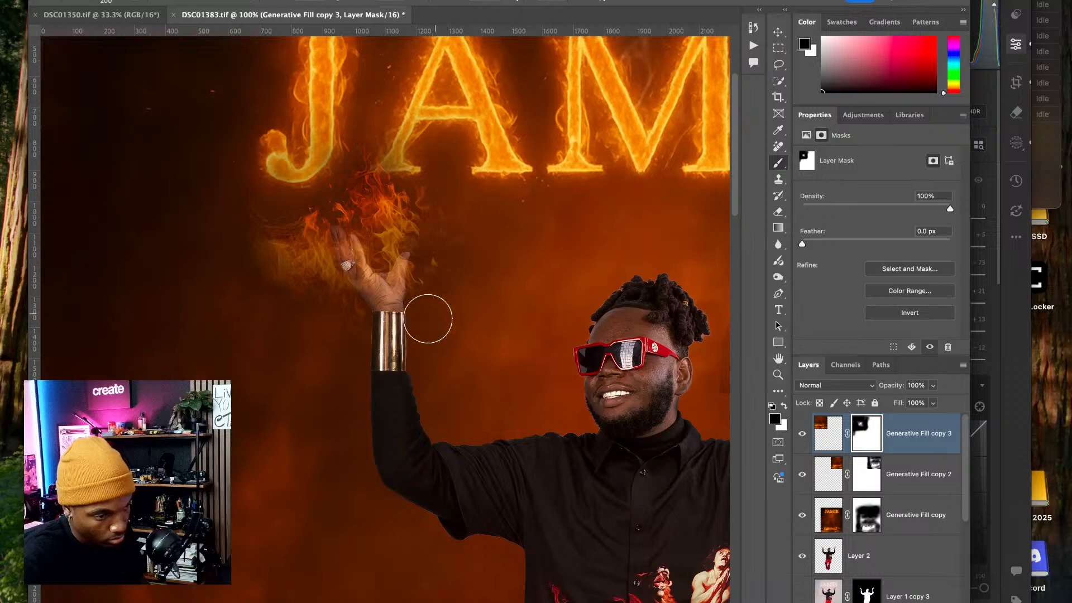
key(bracketleft)
key(bracketleft)
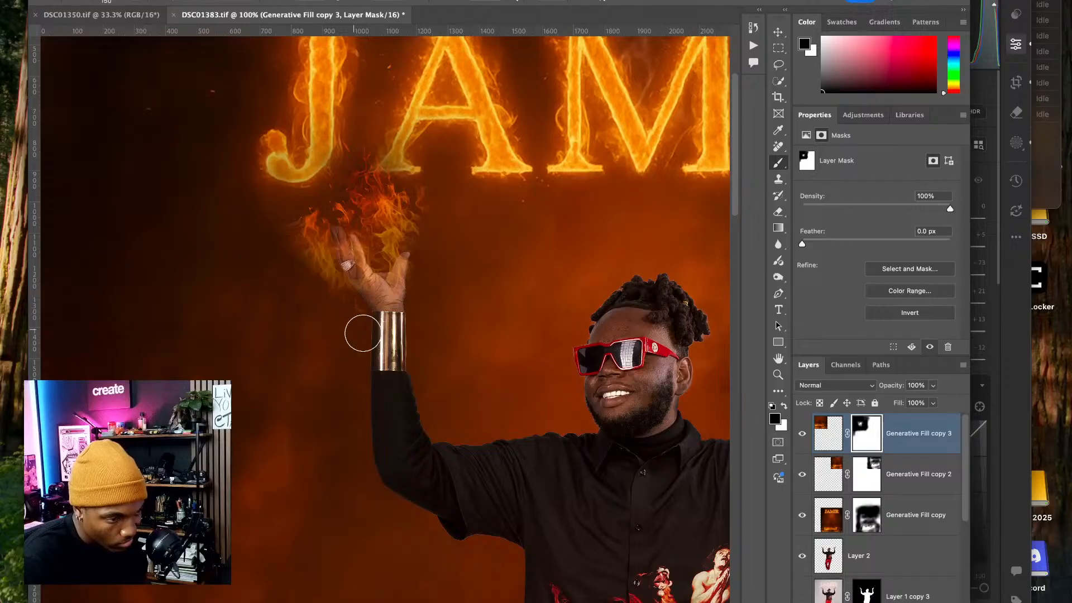
mouse_move(307, 283)
mouse_down()
mouse_move(283, 233)
mouse_move(298, 236)
mouse_move(298, 222)
mouse_move(331, 316)
mouse_move(341, 278)
mouse_up()
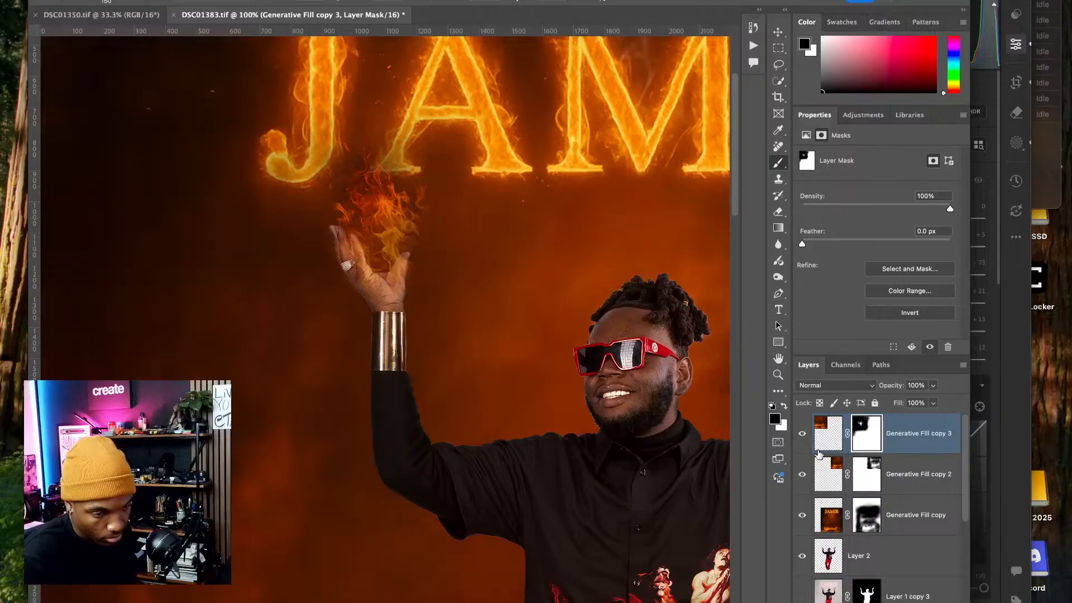
click(826, 434)
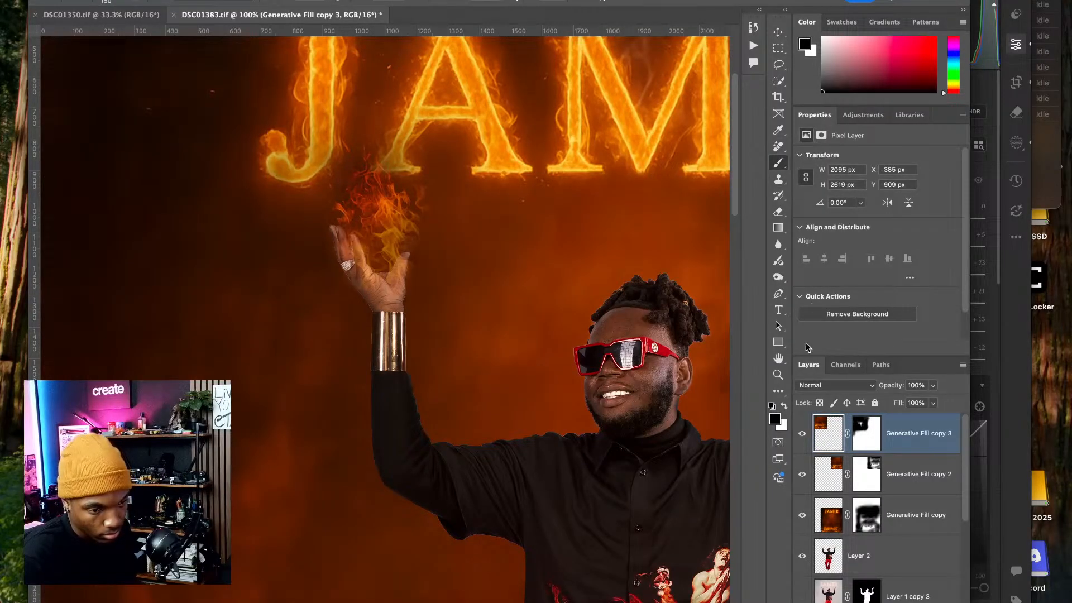
mouse_move(372, 154)
mouse_down()
mouse_move(392, 274)
mouse_move(378, 240)
mouse_up()
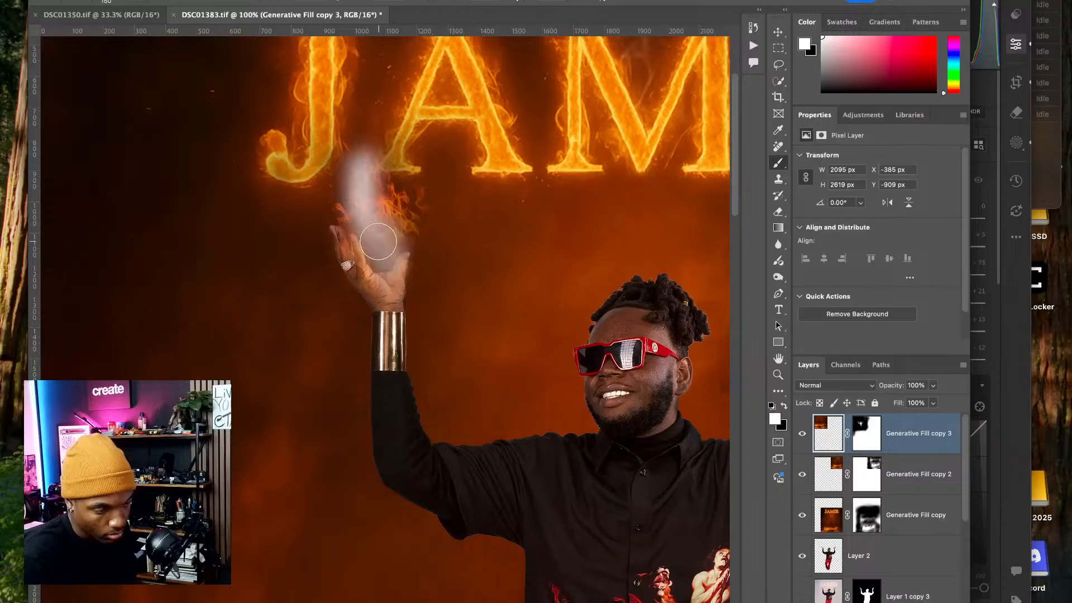
key(super+z)
click(879, 431)
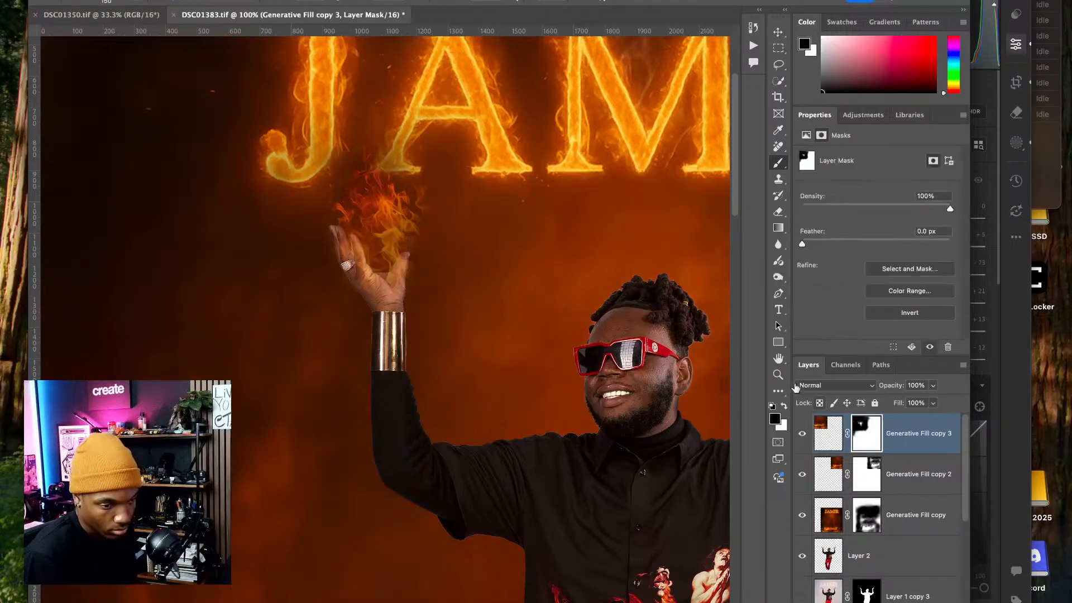
- Paint white on the Generative Fill copy 3 mask to bring back the full flames over the raised hand
key(x)
mouse_move(370, 191)
mouse_down()
mouse_move(390, 206)
mouse_move(384, 261)
mouse_up()
key(super+z)
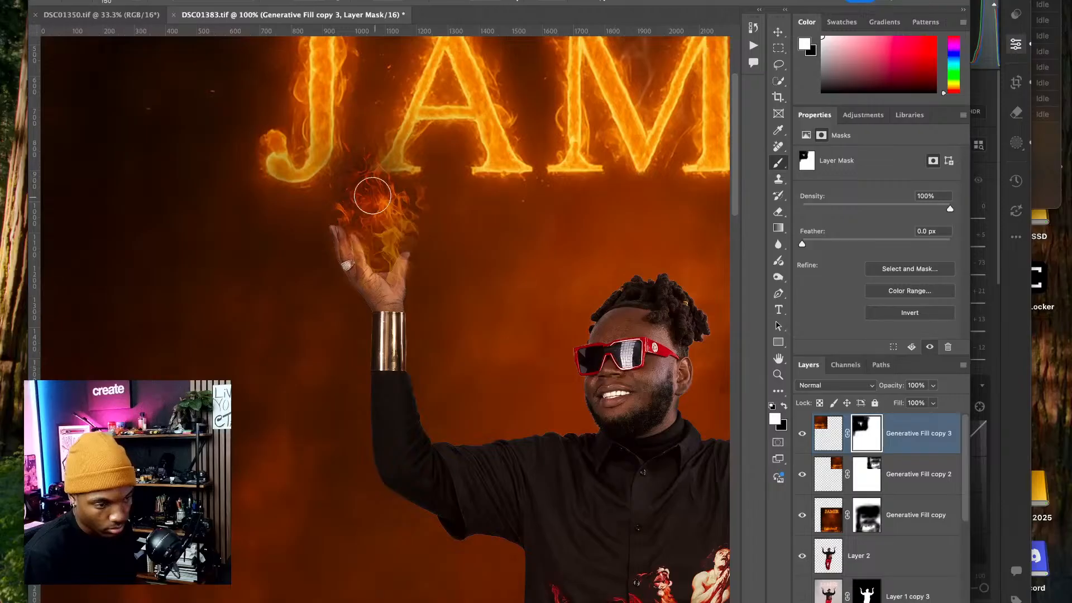
mouse_move(376, 192)
mouse_down()
mouse_move(354, 236)
mouse_move(365, 264)
mouse_move(405, 279)
mouse_move(377, 246)
mouse_move(380, 273)
mouse_move(405, 262)
mouse_move(408, 232)
mouse_move(354, 199)
mouse_move(341, 268)
mouse_move(365, 298)
mouse_move(397, 287)
mouse_move(360, 219)
mouse_up()
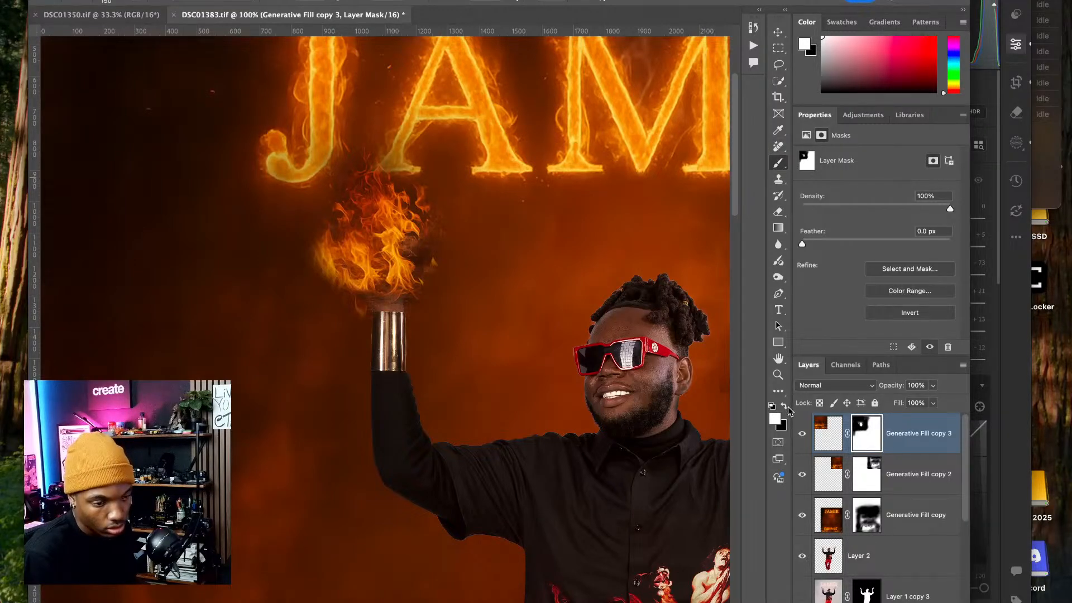
- Switch back to black and mask out the flames along the outer finger side of the raised hand
click(783, 407)
scroll(351, 277, up, 4)
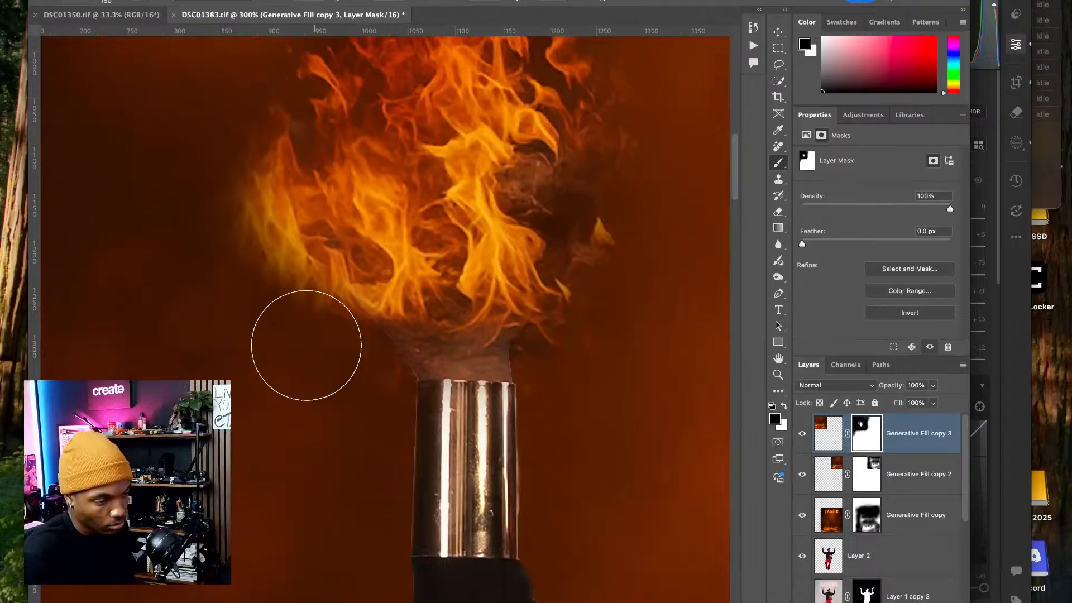
mouse_move(307, 342)
mouse_down()
mouse_move(254, 268)
mouse_move(285, 308)
mouse_move(280, 269)
mouse_move(312, 338)
mouse_move(262, 231)
mouse_up()
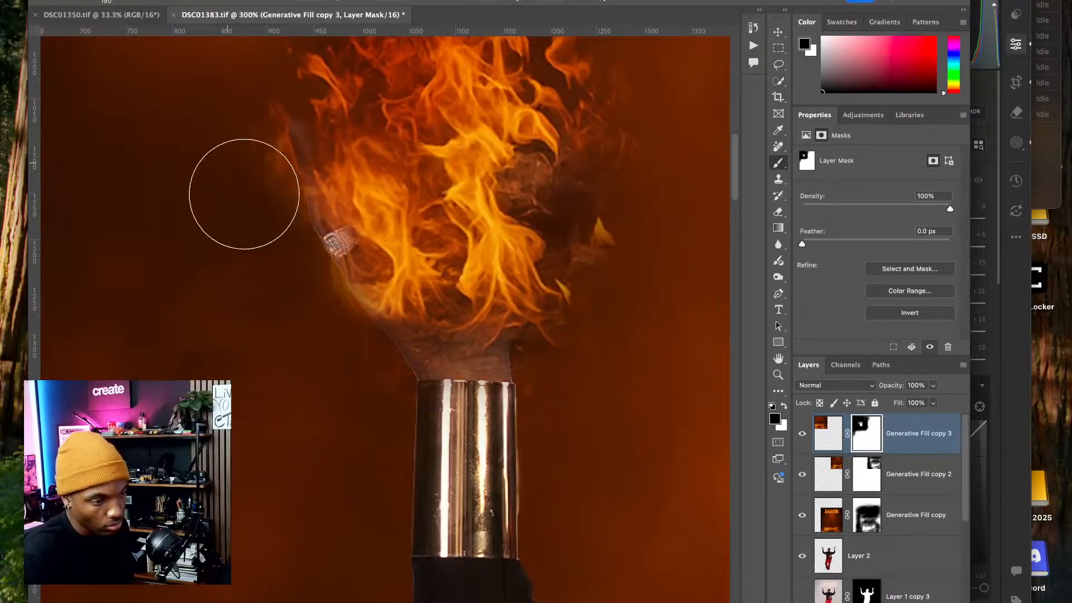
scroll(240, 333, up, 4)
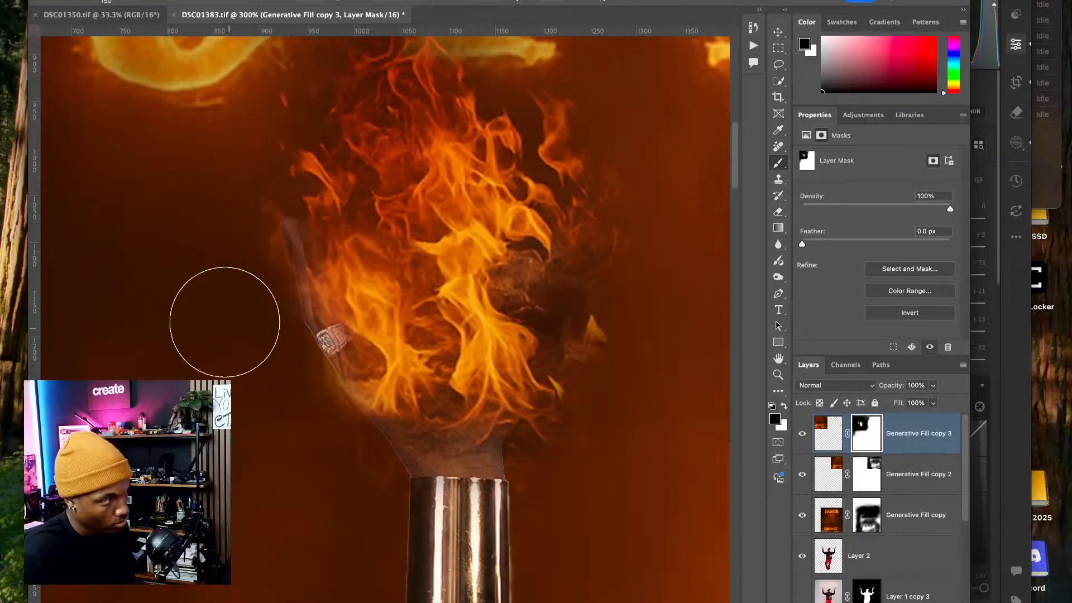
- With a smaller brush, mask away the remaining flame fringe around the outer fingertips and wrist, then beside the thumb
key(bracketleft)
key(bracketleft)
key(bracketleft)
drag(261, 308, 256, 262)
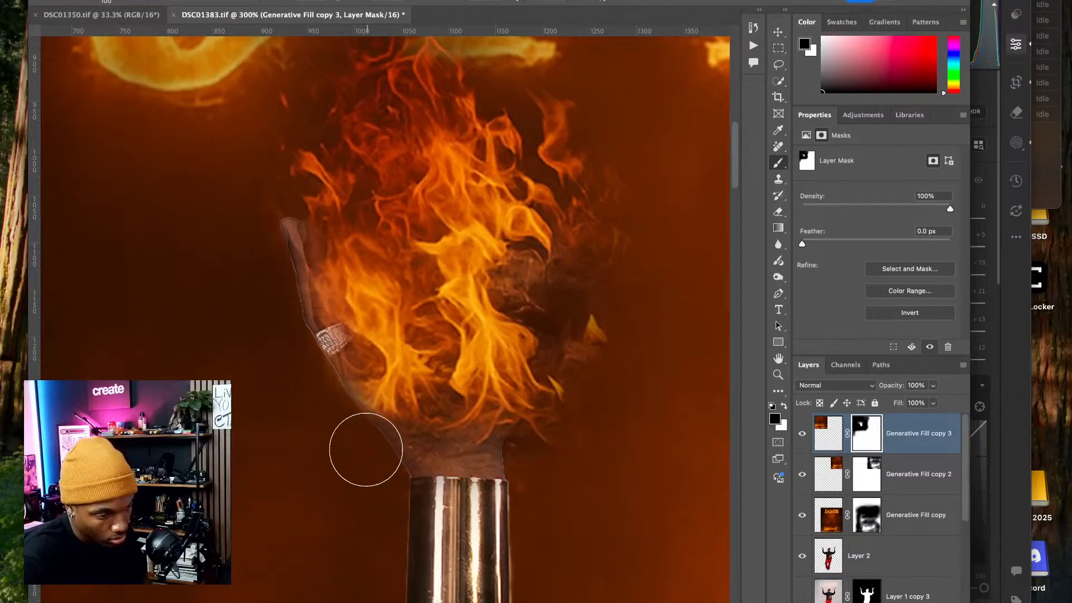
mouse_move(579, 368)
mouse_down()
mouse_move(560, 431)
mouse_move(562, 396)
mouse_move(533, 464)
mouse_move(583, 318)
mouse_move(567, 292)
mouse_move(583, 237)
mouse_move(560, 412)
mouse_move(549, 381)
mouse_move(549, 391)
mouse_move(559, 257)
mouse_move(590, 145)
mouse_move(569, 131)
mouse_move(613, 194)
mouse_up()
mouse_move(604, 319)
mouse_down()
mouse_move(607, 350)
mouse_move(628, 339)
mouse_up()
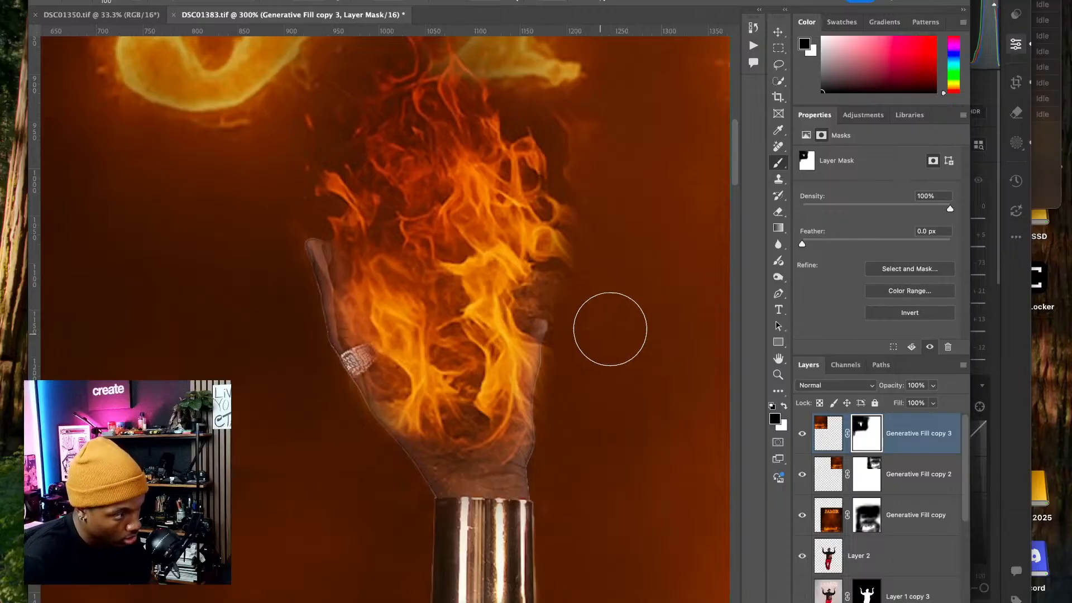
- Shrink the brush, adjust its opacity, and paint black on the mask to reveal the ring and outer fingers through the flames
key(bracketleft)
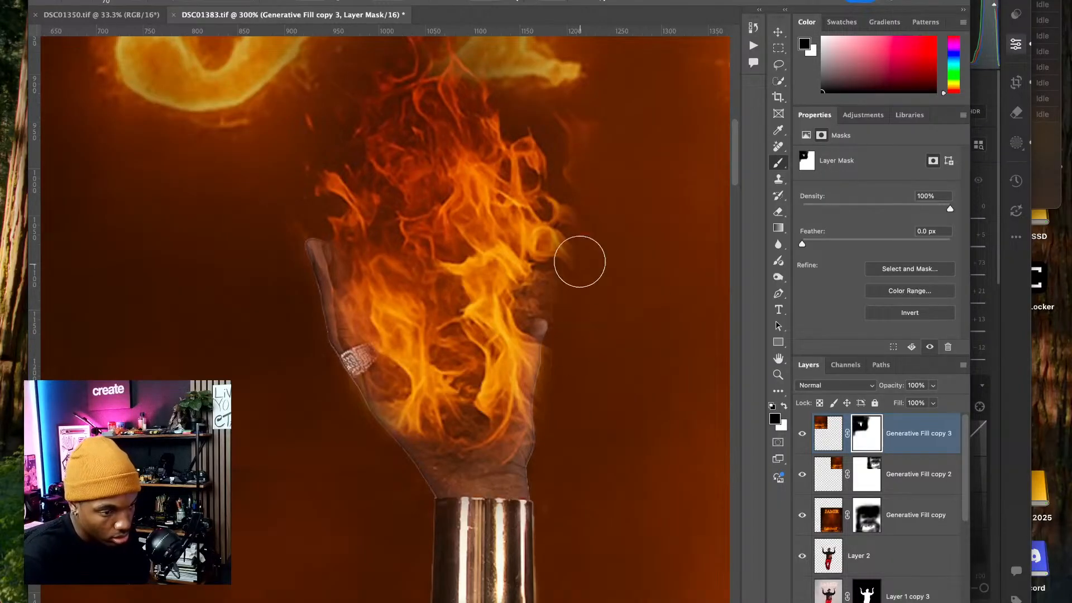
click(322, 2)
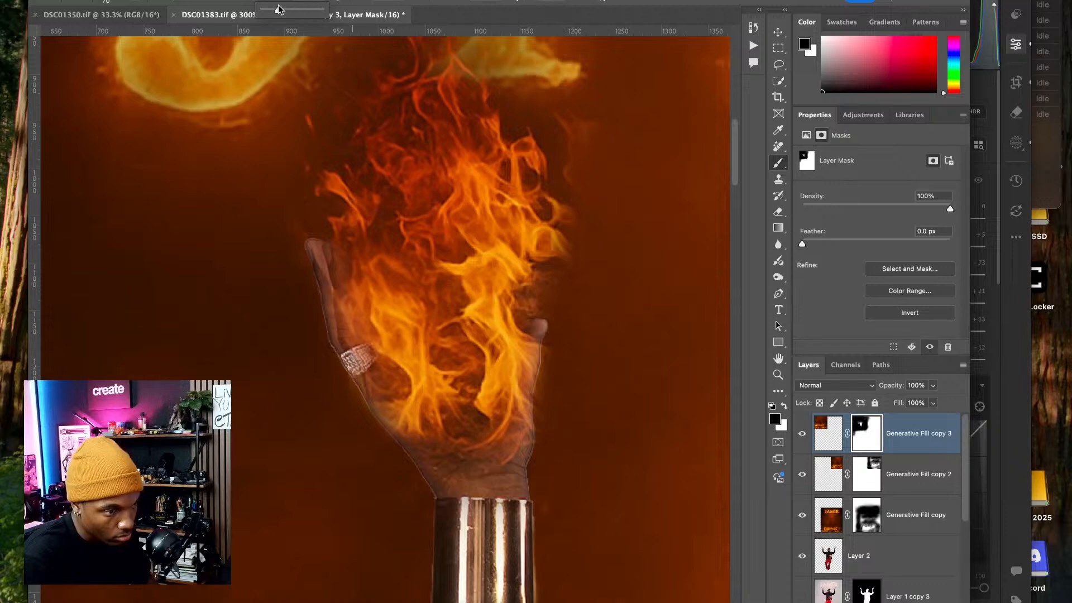
key(bracketleft)
click(360, 367)
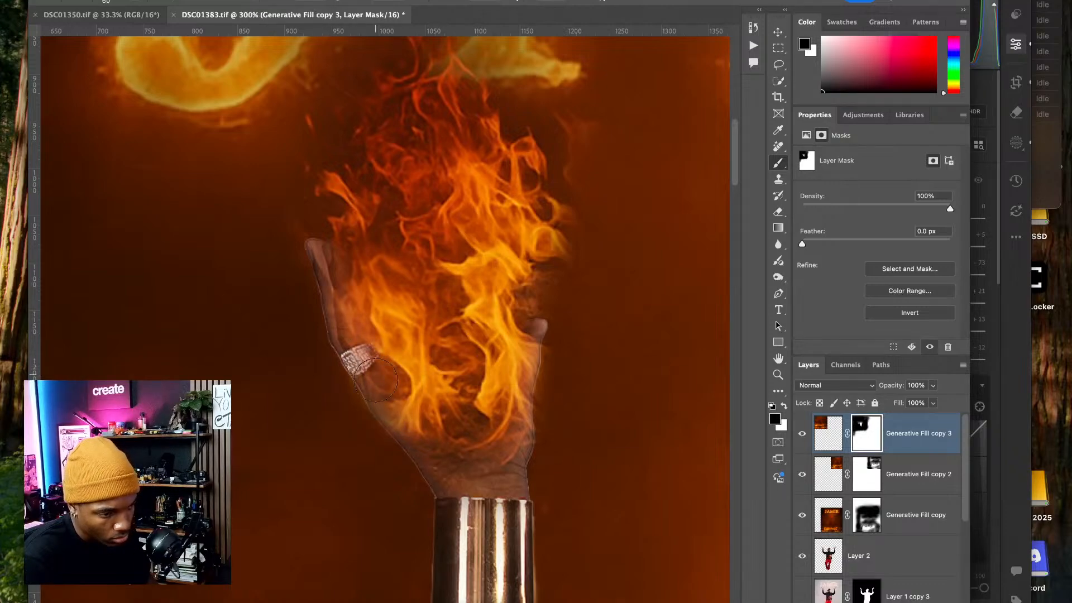
drag(361, 297, 387, 339)
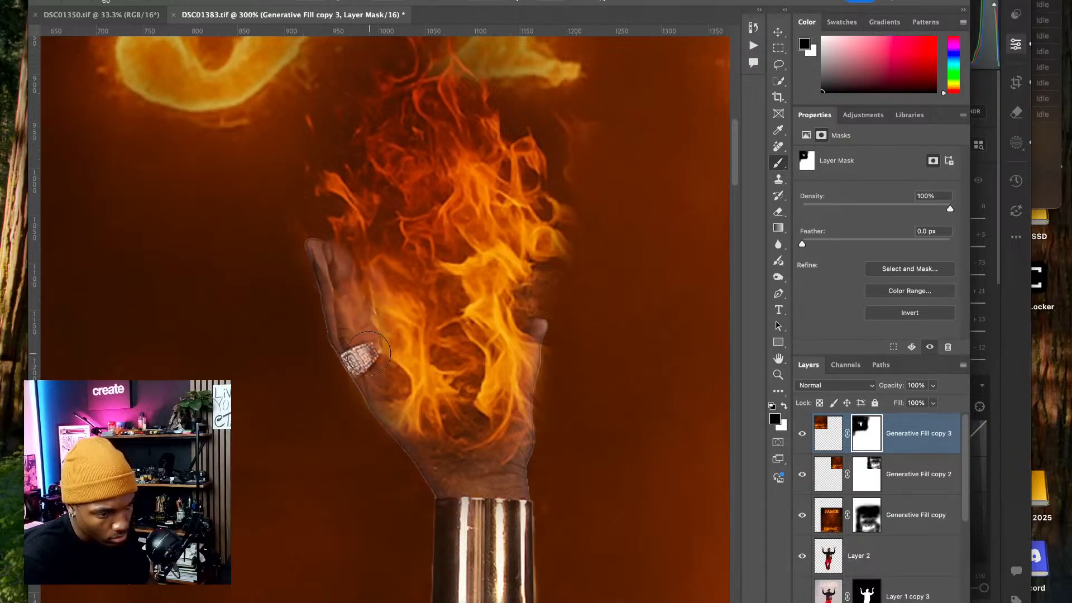
- Paint black on the Generative Fill copy 3 mask to reveal the palm, inner finger and thumb while keeping flames rising from the hand
mouse_move(421, 416)
mouse_down()
mouse_move(447, 399)
mouse_move(457, 450)
mouse_up()
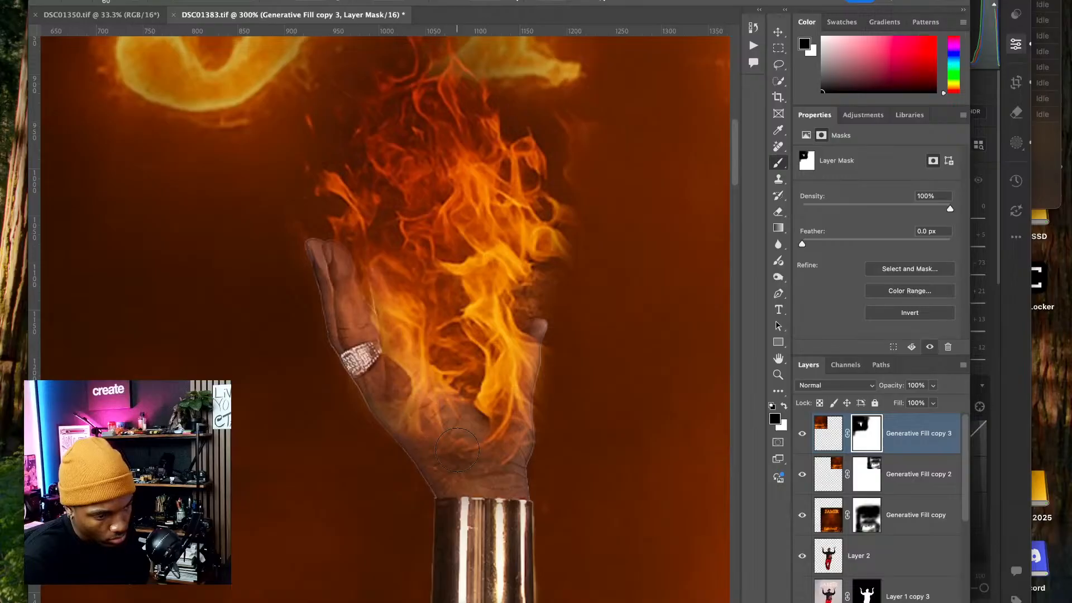
drag(403, 397, 433, 331)
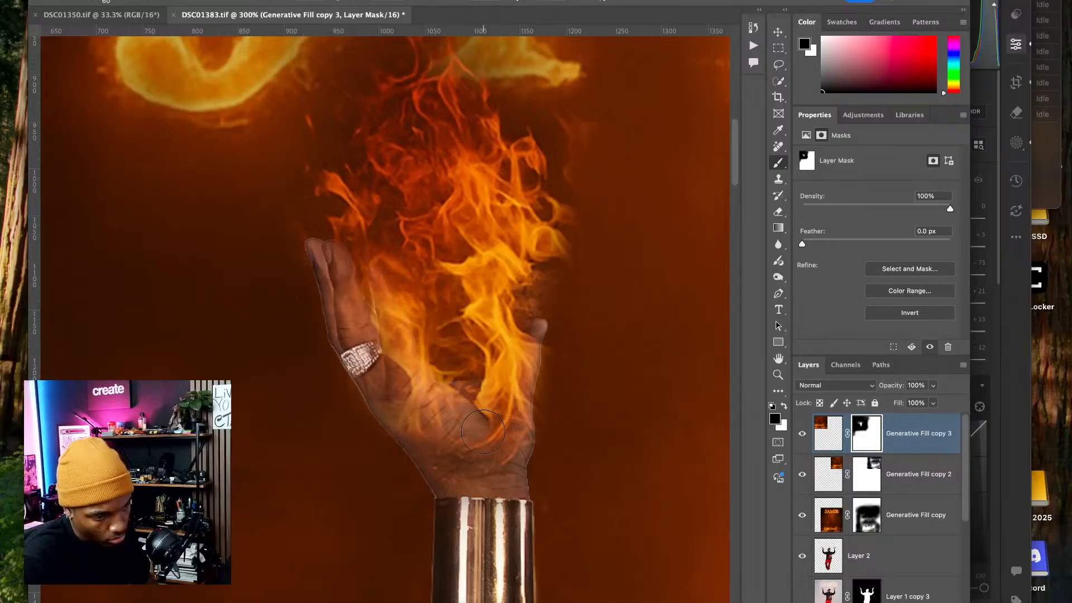
mouse_move(483, 432)
mouse_down()
mouse_move(501, 416)
mouse_move(500, 398)
mouse_up()
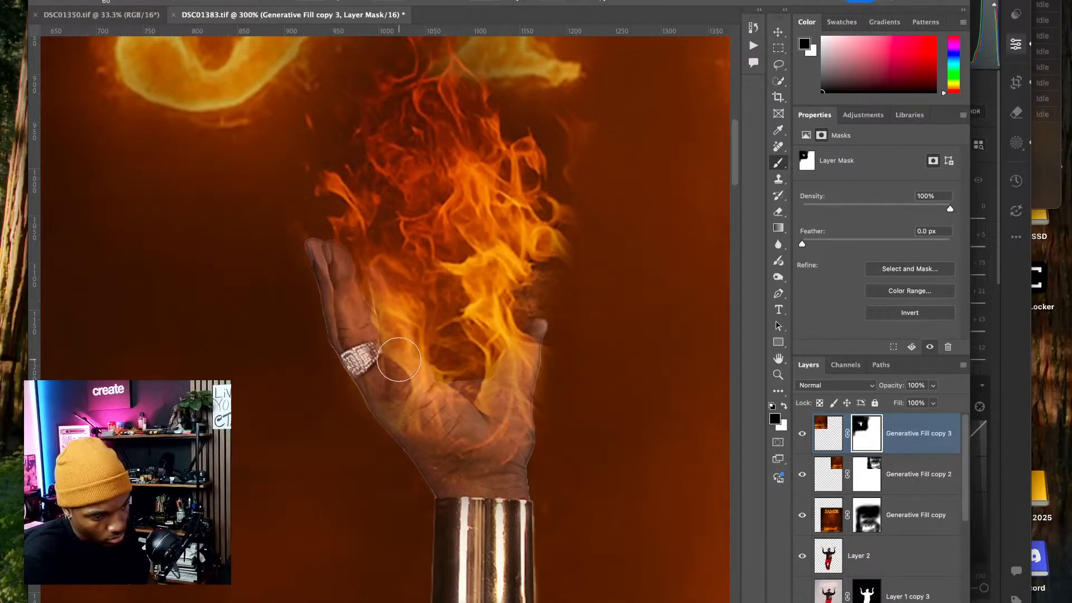
drag(383, 311, 444, 385)
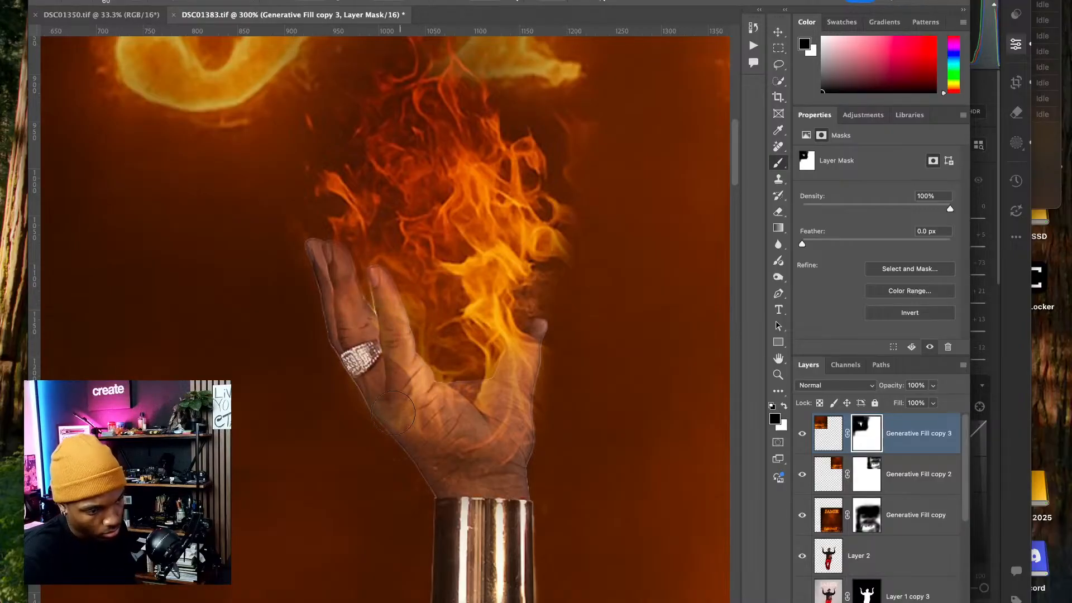
mouse_move(370, 397)
mouse_down()
mouse_move(464, 459)
mouse_move(498, 468)
mouse_move(464, 491)
mouse_move(540, 405)
mouse_move(530, 441)
mouse_move(504, 464)
mouse_move(498, 446)
mouse_move(515, 424)
mouse_move(511, 486)
mouse_move(548, 527)
mouse_move(443, 495)
mouse_move(446, 516)
mouse_move(393, 474)
mouse_move(443, 508)
mouse_move(448, 493)
mouse_move(531, 465)
mouse_move(514, 387)
mouse_move(497, 415)
mouse_move(520, 339)
mouse_move(511, 364)
mouse_move(539, 330)
mouse_move(518, 378)
mouse_move(526, 331)
mouse_move(502, 452)
mouse_move(476, 467)
mouse_up()
mouse_move(498, 369)
mouse_down()
mouse_move(458, 421)
mouse_move(442, 402)
mouse_move(366, 414)
mouse_move(410, 374)
mouse_move(354, 441)
mouse_move(349, 542)
mouse_up()
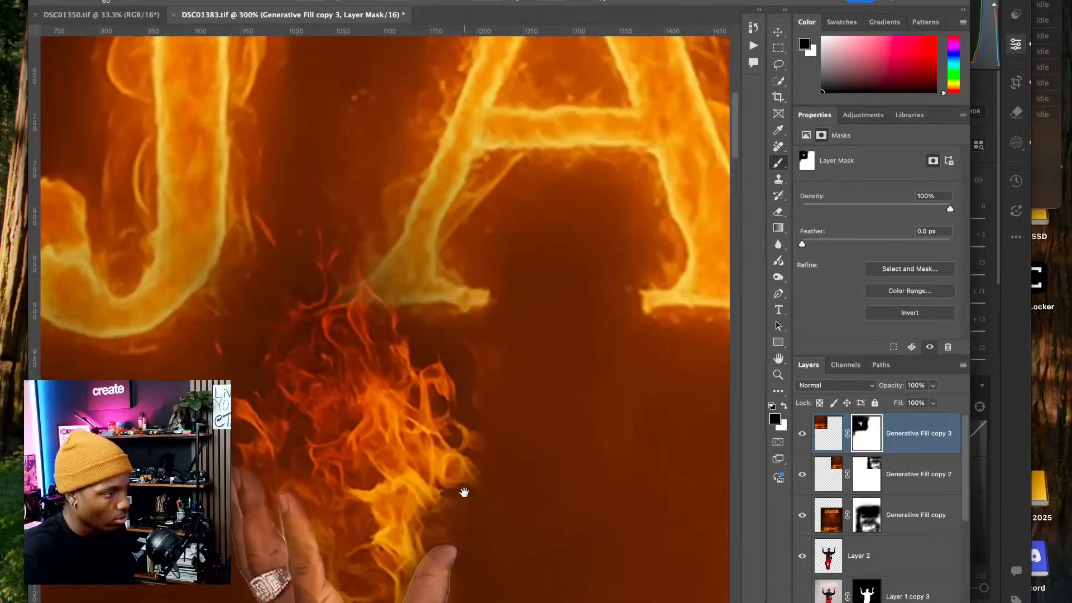
- Adjust the brush opacity, enlarge the brush and paint black on the Generative Fill copy 2 mask to remove the flame band extending beyond the other raised hand
drag(464, 492, 371, 454)
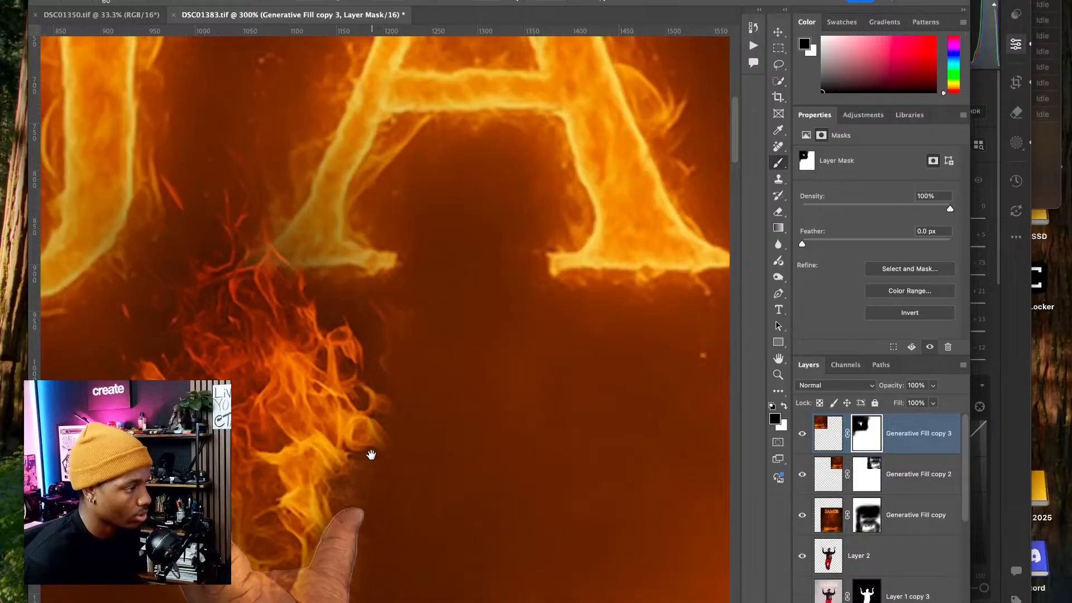
mouse_move(375, 445)
mouse_down()
mouse_move(390, 383)
mouse_move(324, 426)
mouse_move(385, 440)
mouse_move(311, 414)
mouse_move(313, 462)
mouse_move(307, 424)
mouse_up()
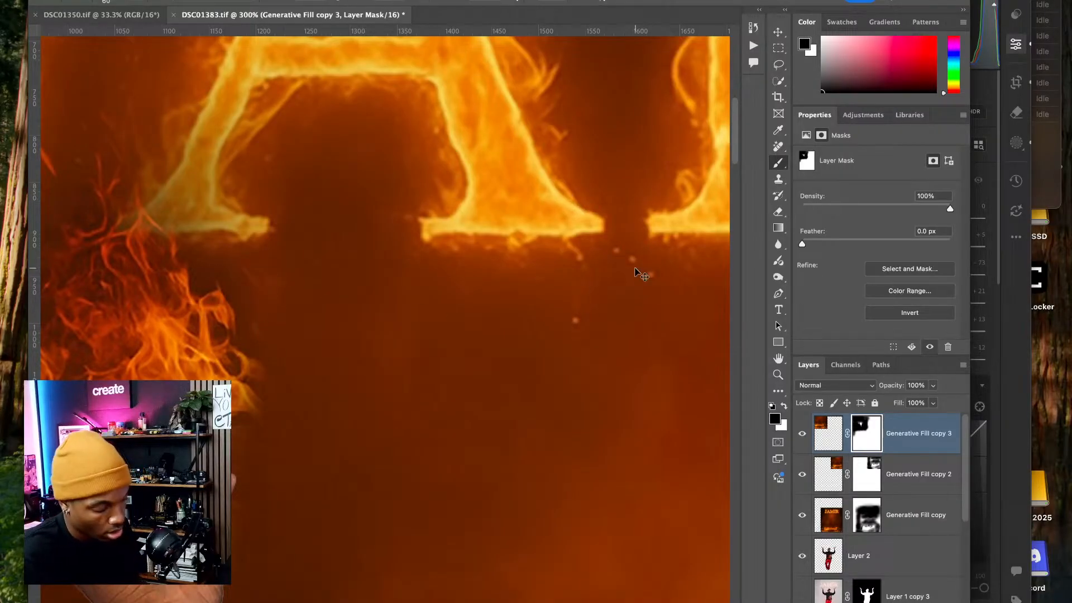
key(super+0)
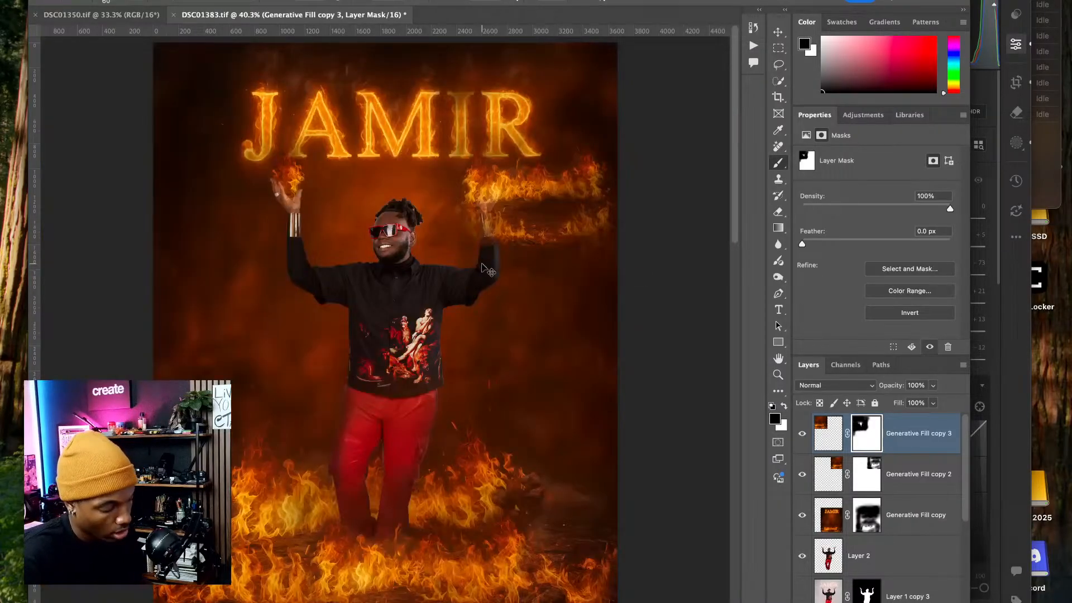
key(super+plus)
key(super+plus)
key(super+plus)
drag(522, 235, 328, 407)
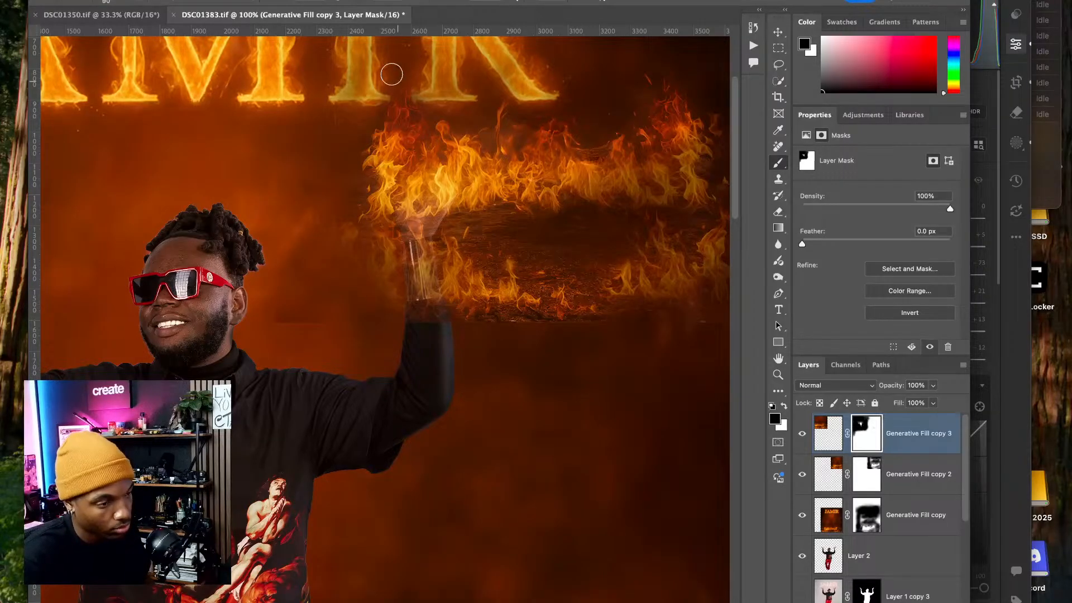
click(321, 1)
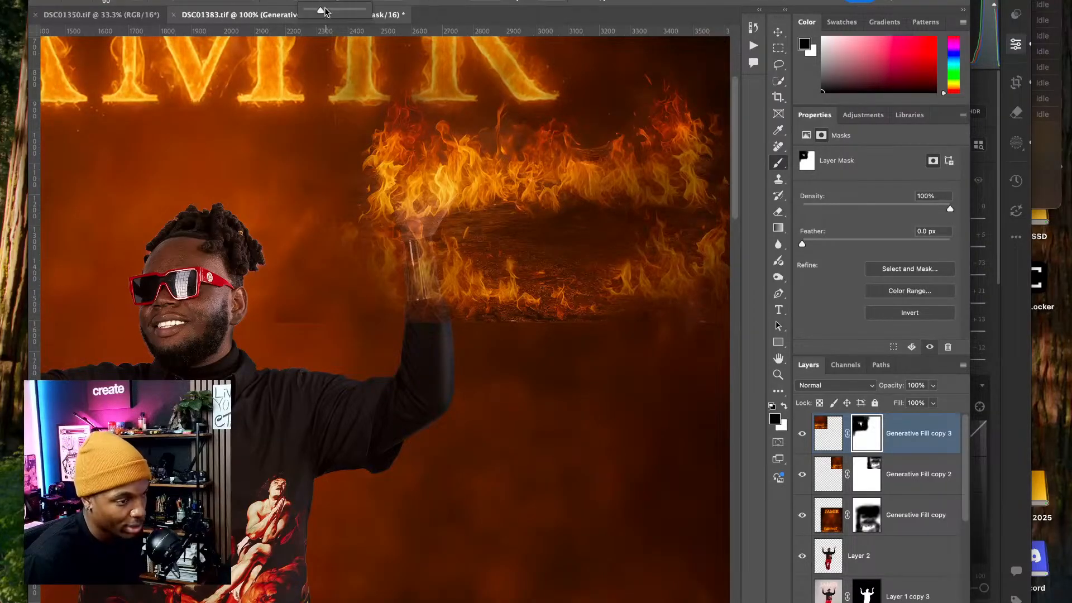
click(281, 318)
key(bracketright)
key(bracketright)
key(bracketright)
key(bracketright)
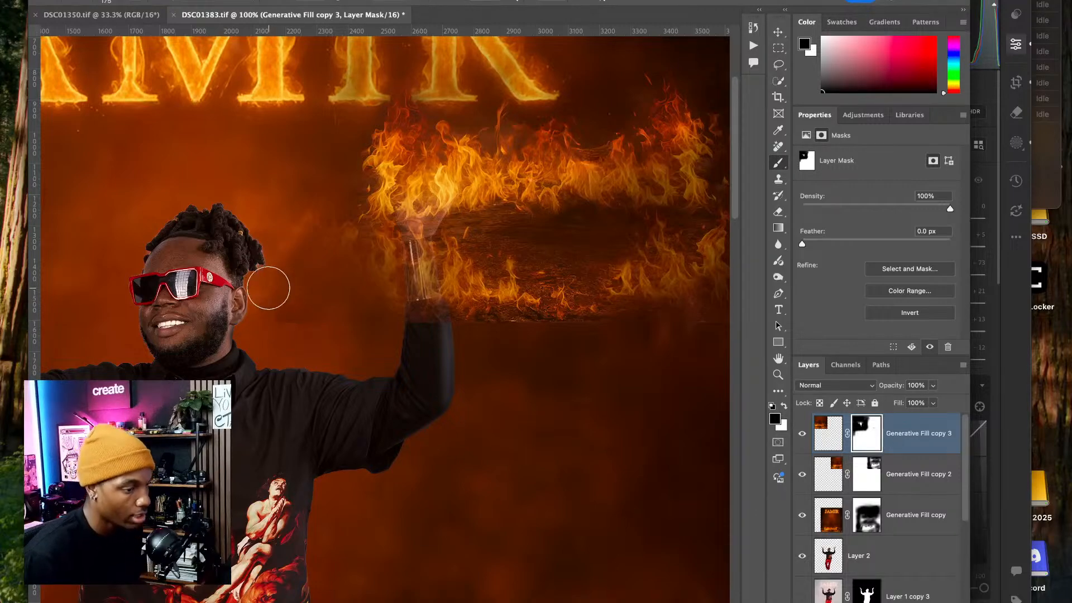
click(862, 473)
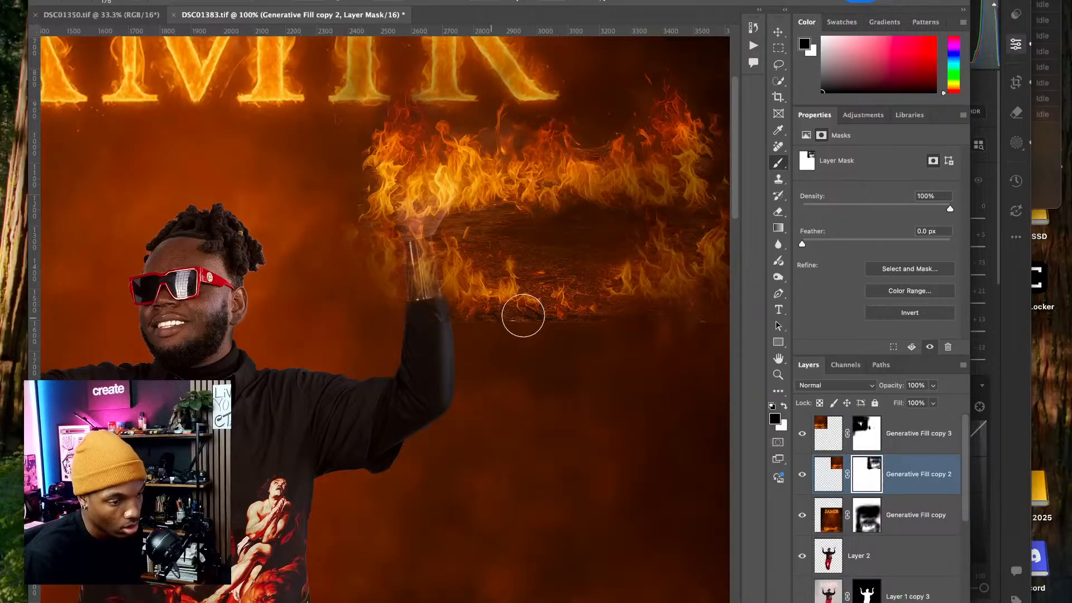
drag(579, 311, 389, 363)
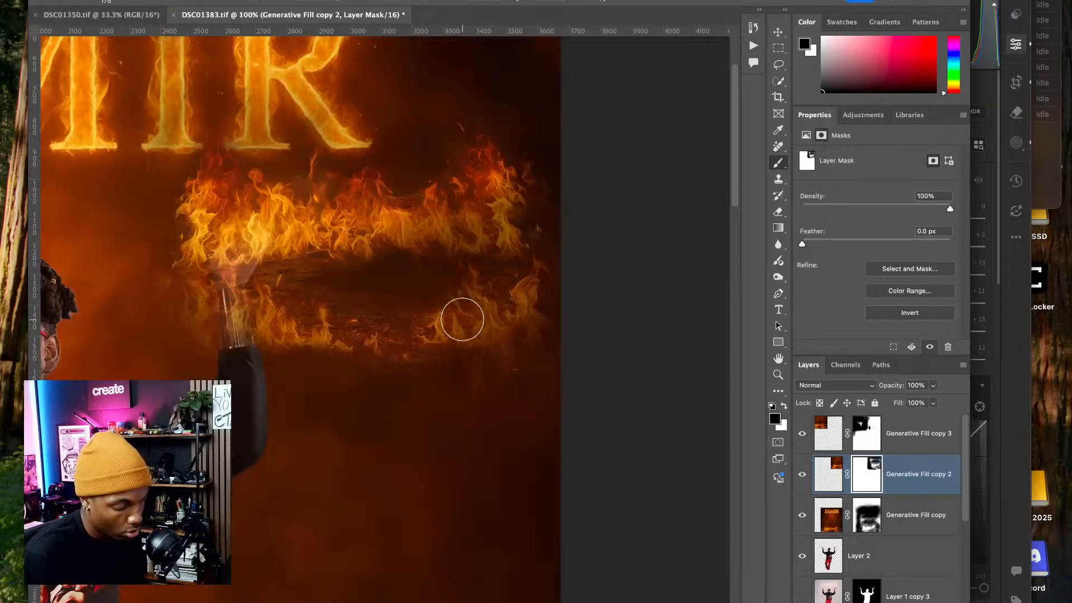
key(bracketright)
key(bracketright)
mouse_move(519, 289)
mouse_down()
mouse_move(531, 176)
mouse_move(457, 210)
mouse_move(456, 311)
mouse_move(452, 264)
mouse_move(497, 249)
mouse_move(515, 177)
mouse_move(459, 212)
mouse_move(410, 314)
mouse_move(298, 358)
mouse_move(318, 401)
mouse_move(430, 149)
mouse_move(381, 199)
mouse_move(384, 245)
mouse_move(410, 254)
mouse_move(433, 232)
mouse_move(392, 241)
mouse_move(349, 179)
mouse_move(330, 366)
mouse_up()
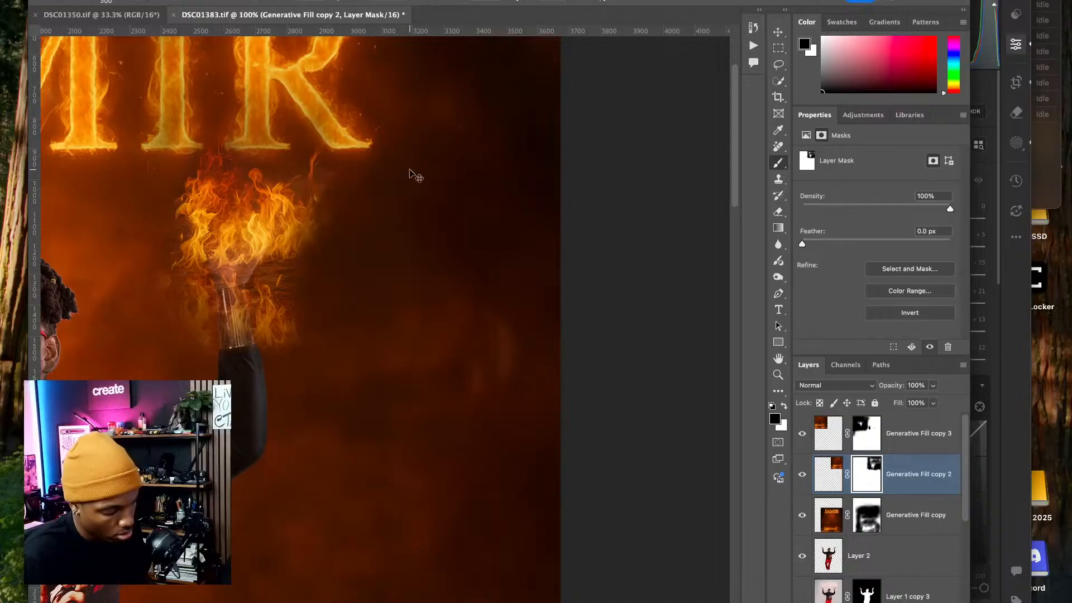
- Shrink the brush and mask the flames off the metal cuff and the area on its thumb side
key(super+plus)
key(super+plus)
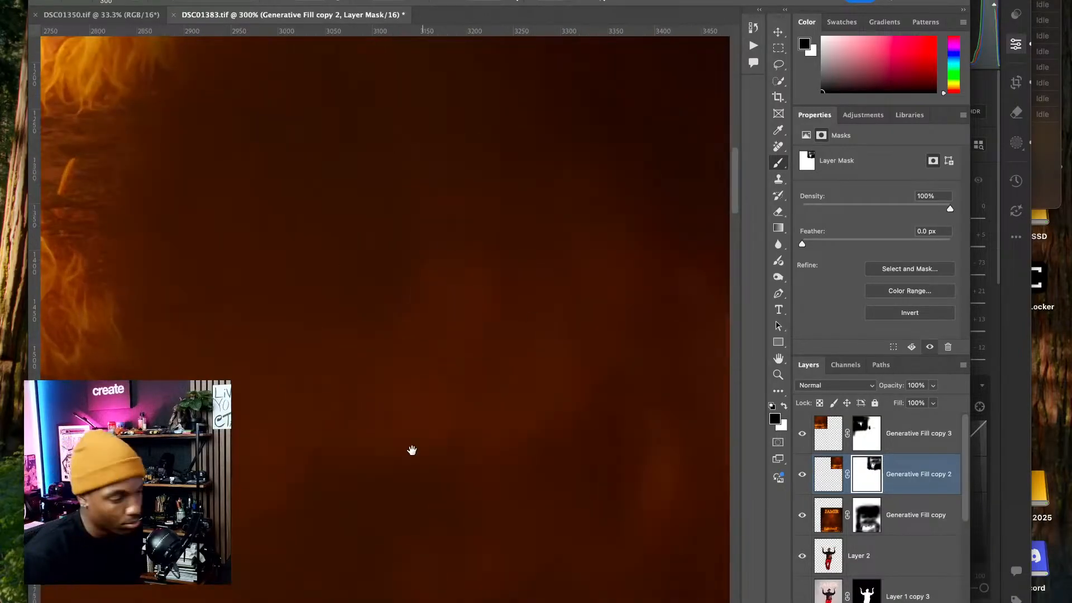
drag(197, 383, 510, 407)
drag(397, 397, 434, 462)
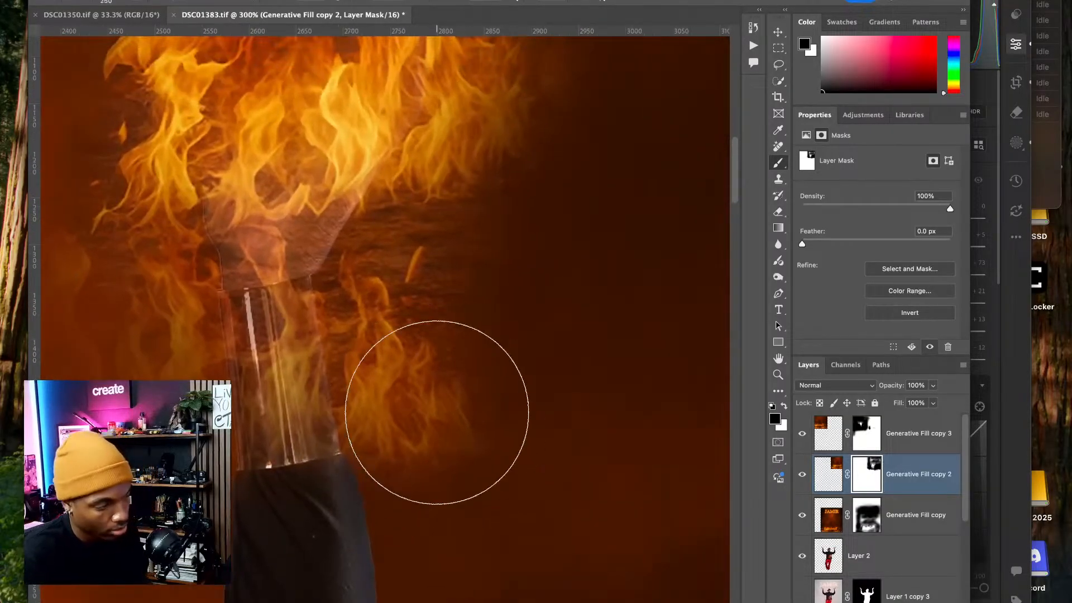
key(bracketleft)
key(bracketleft)
key(bracketleft)
key(bracketleft)
mouse_move(278, 435)
mouse_down()
mouse_move(340, 431)
mouse_move(165, 416)
mouse_move(345, 381)
mouse_move(239, 378)
mouse_move(253, 353)
mouse_move(218, 362)
mouse_move(199, 346)
mouse_up()
drag(149, 432, 323, 475)
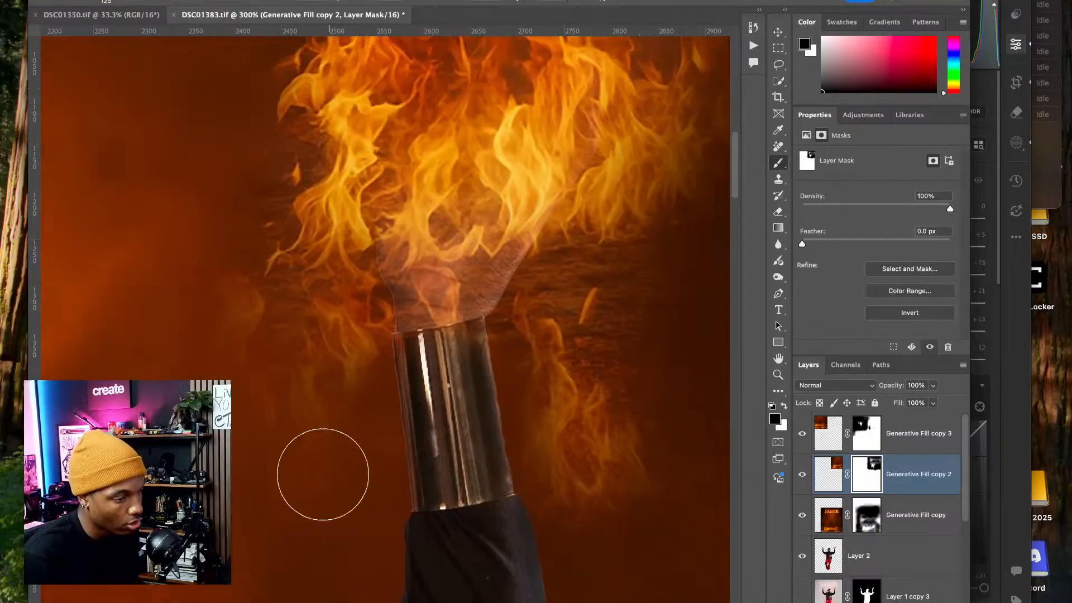
- Mask out the remaining flames on both sides of the cuff and beneath the outer edge of the hand
mouse_move(311, 331)
mouse_down()
mouse_move(244, 398)
mouse_move(254, 258)
mouse_up()
mouse_move(442, 371)
mouse_down()
mouse_move(496, 438)
mouse_move(575, 391)
mouse_move(516, 291)
mouse_up()
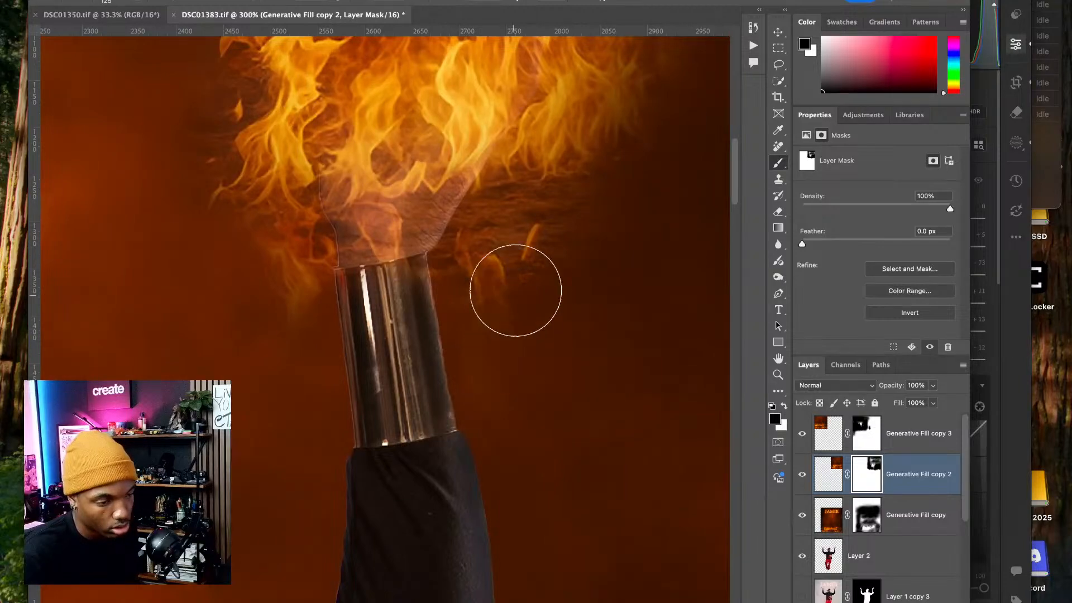
mouse_move(567, 261)
mouse_down()
mouse_move(442, 394)
mouse_move(423, 320)
mouse_move(347, 407)
mouse_move(383, 307)
mouse_move(378, 336)
mouse_move(324, 407)
mouse_move(260, 431)
mouse_up()
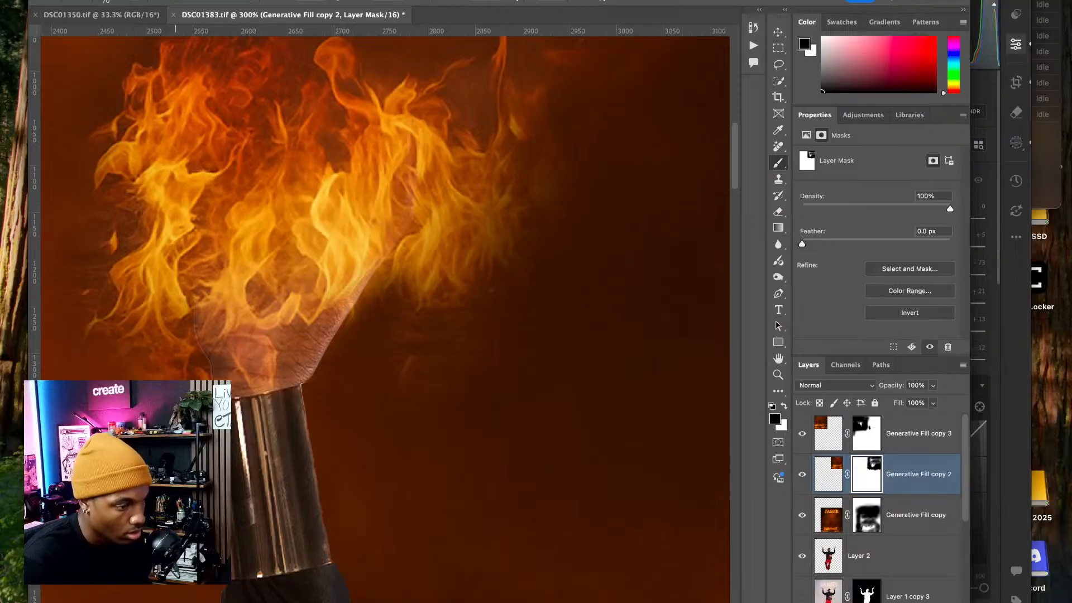
drag(127, 388, 186, 355)
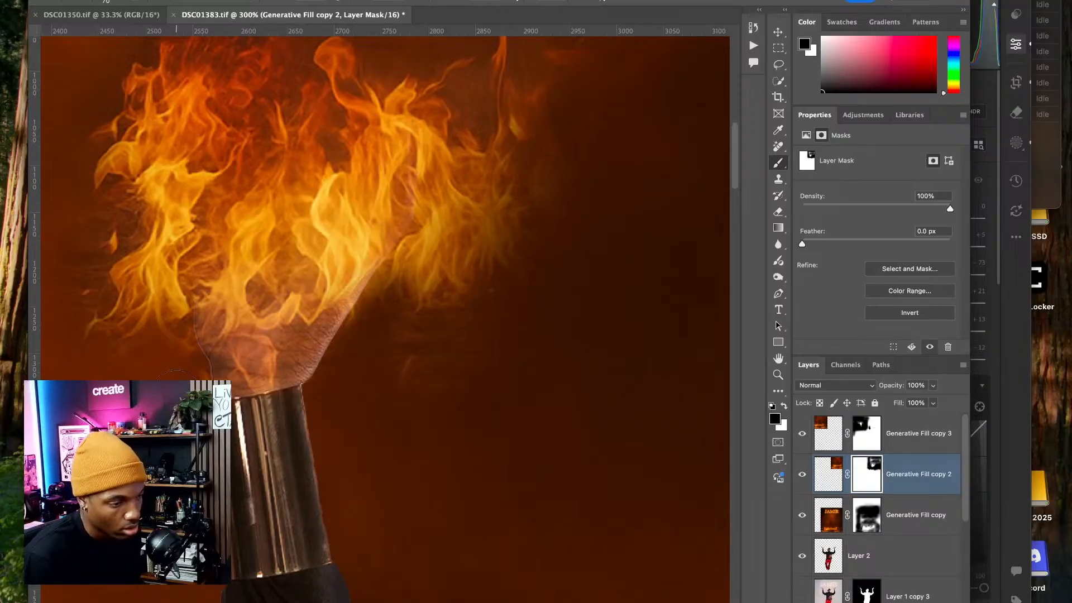
- Mask away the flame fringe along the outer fingers and above the fingertips, then down the thumb side of the hand
drag(321, 407, 245, 453)
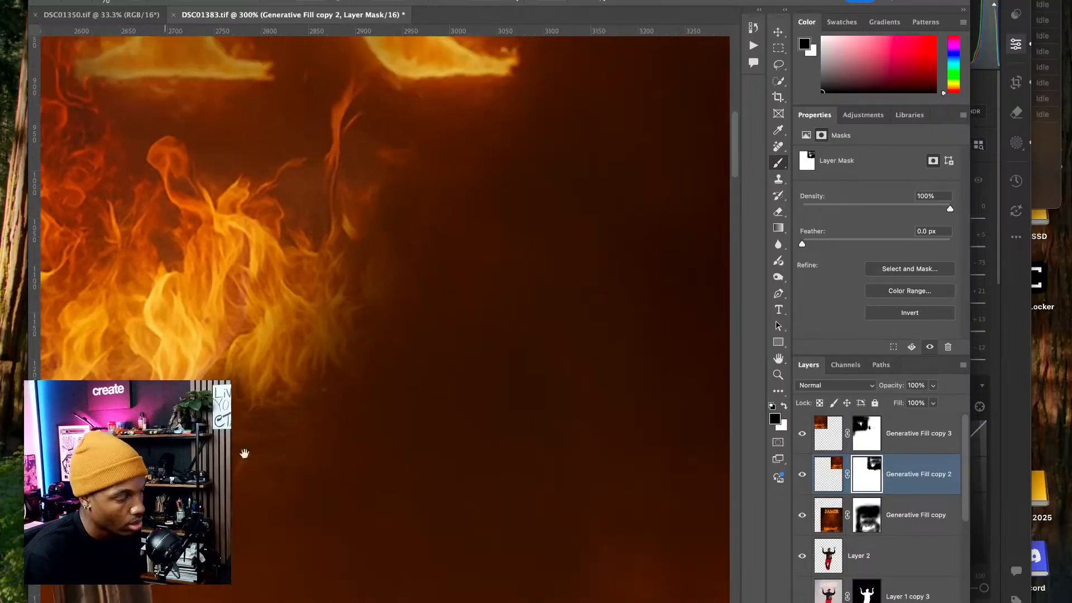
mouse_move(268, 360)
mouse_down()
mouse_move(227, 400)
mouse_move(228, 384)
mouse_move(332, 274)
mouse_move(306, 366)
mouse_up()
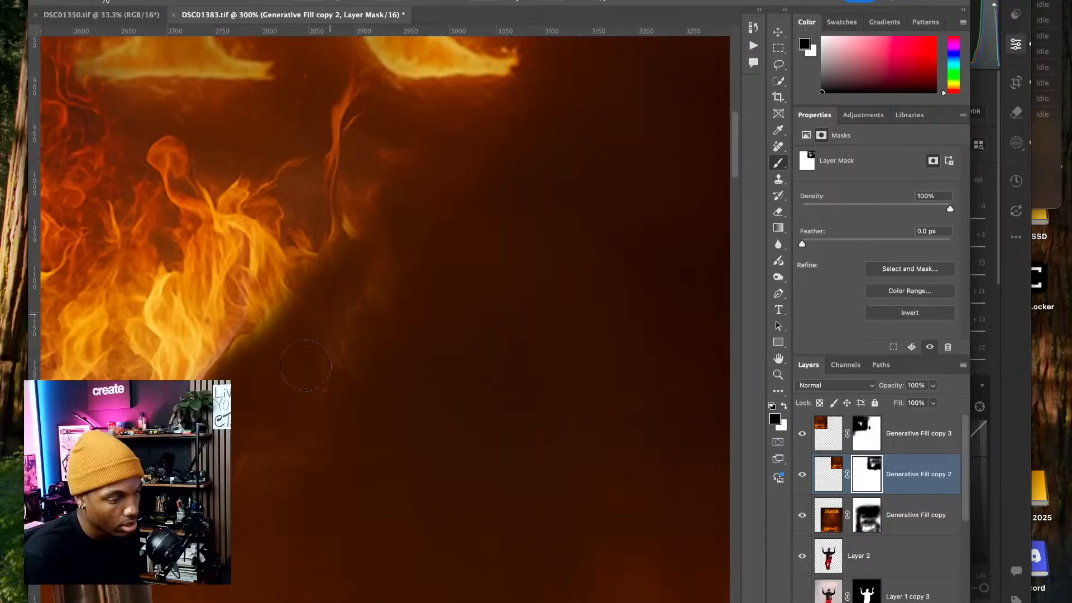
mouse_move(366, 251)
mouse_down()
mouse_move(367, 195)
mouse_move(413, 270)
mouse_move(393, 201)
mouse_move(385, 254)
mouse_up()
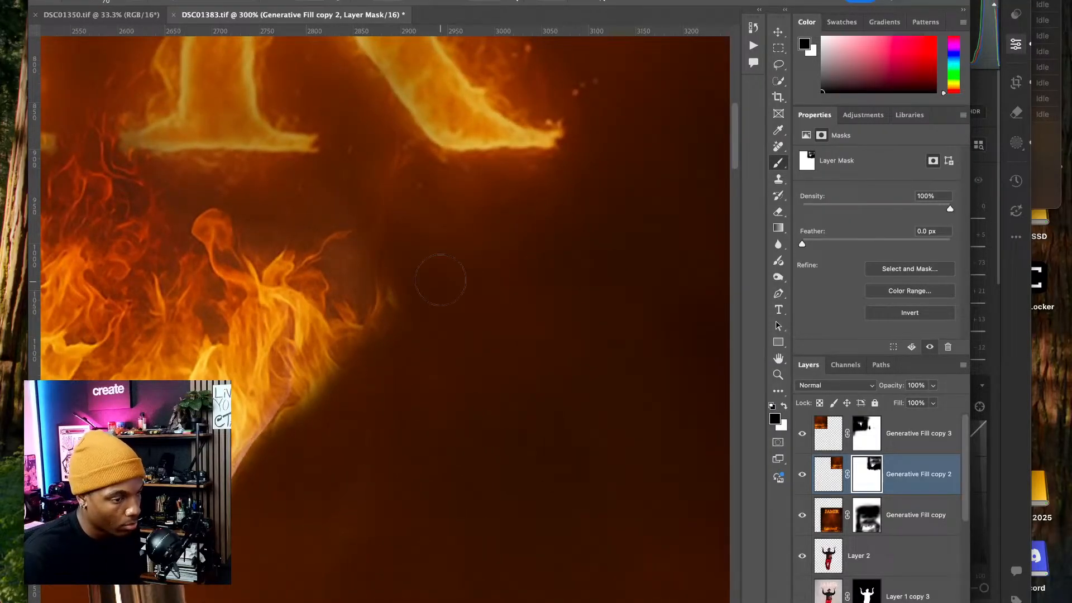
mouse_move(440, 279)
mouse_down()
mouse_move(313, 396)
mouse_move(384, 387)
mouse_move(333, 411)
mouse_move(303, 410)
mouse_move(297, 441)
mouse_move(302, 400)
mouse_move(329, 361)
mouse_move(313, 329)
mouse_up()
drag(383, 351, 380, 347)
drag(278, 459, 480, 348)
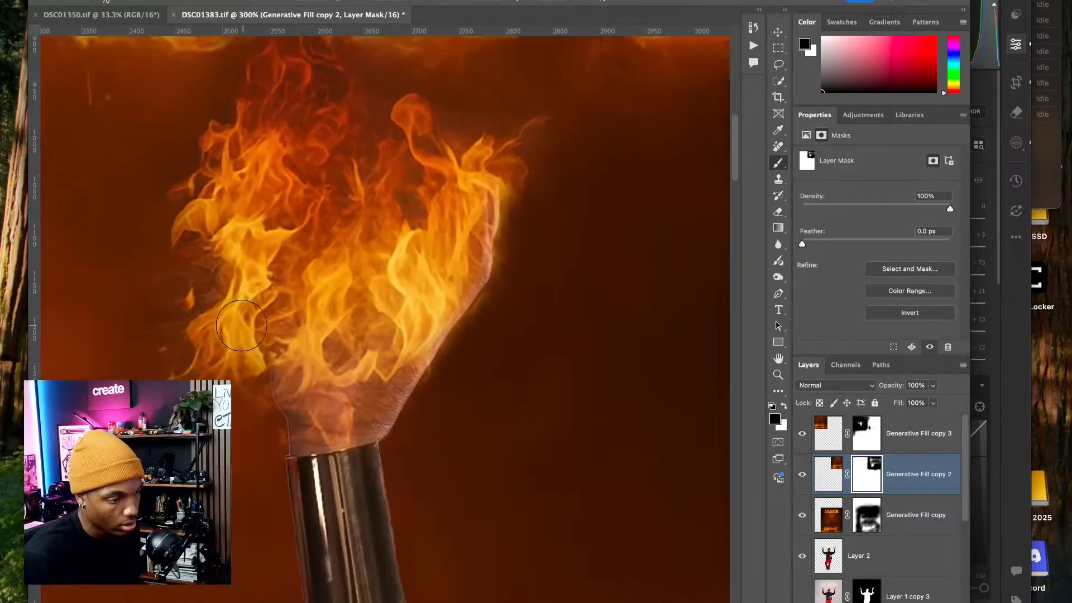
mouse_move(182, 405)
mouse_down()
mouse_move(187, 313)
mouse_move(215, 360)
mouse_move(151, 243)
mouse_up()
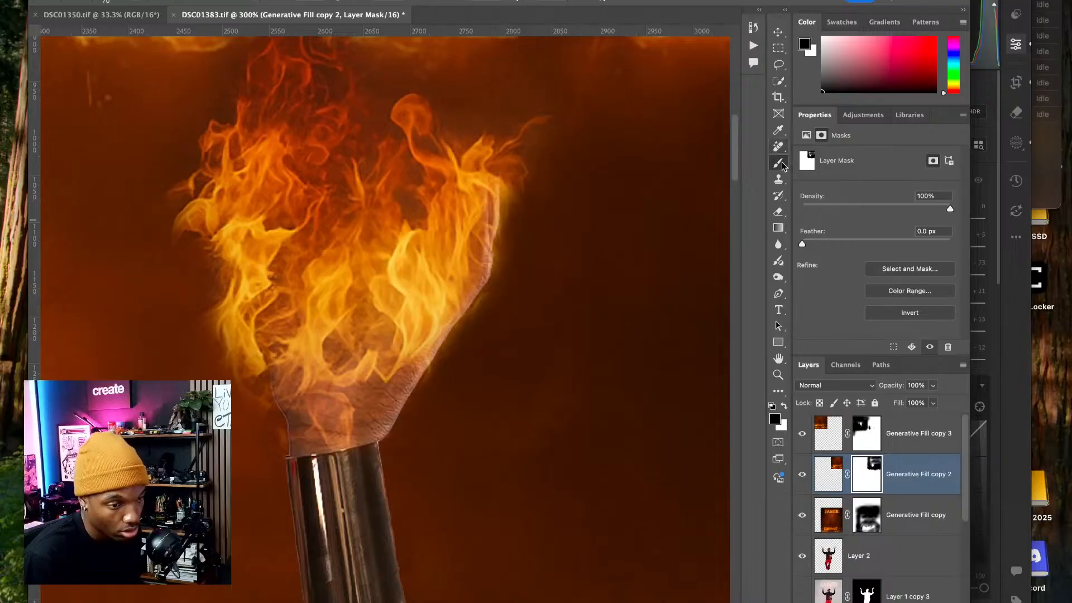
- Adjust the brush opacity and paint on the mask to reveal the palm, fingers and thumb through the flames
click(325, 1)
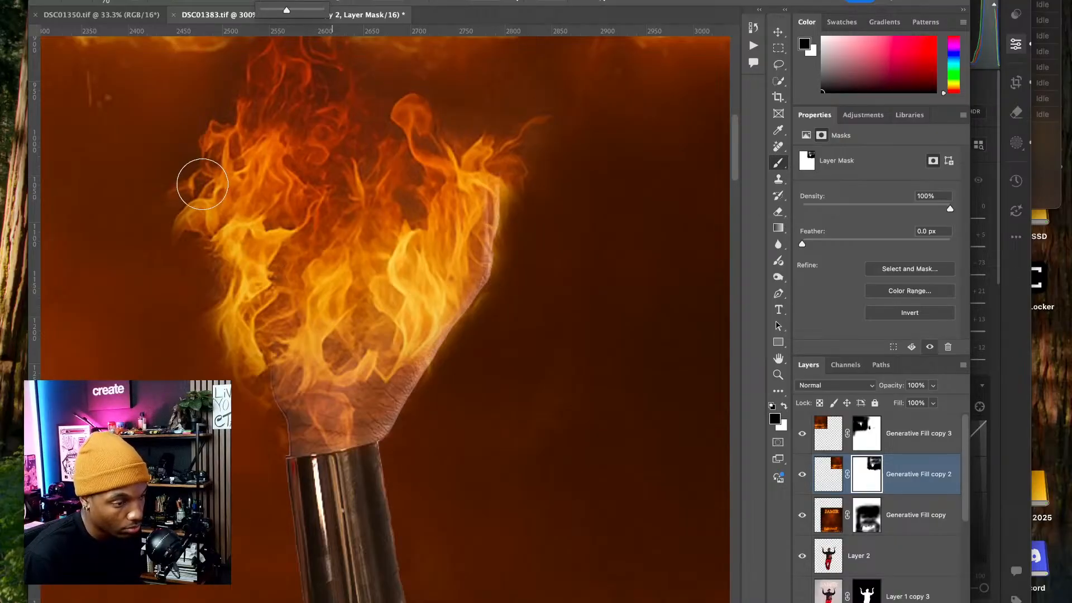
mouse_move(221, 249)
mouse_down()
mouse_move(261, 395)
mouse_move(265, 251)
mouse_move(310, 387)
mouse_move(393, 268)
mouse_move(427, 290)
mouse_move(385, 313)
mouse_move(414, 263)
mouse_move(311, 373)
mouse_move(340, 434)
mouse_move(329, 424)
mouse_move(442, 229)
mouse_move(416, 277)
mouse_move(455, 226)
mouse_move(480, 215)
mouse_move(469, 251)
mouse_move(501, 209)
mouse_up()
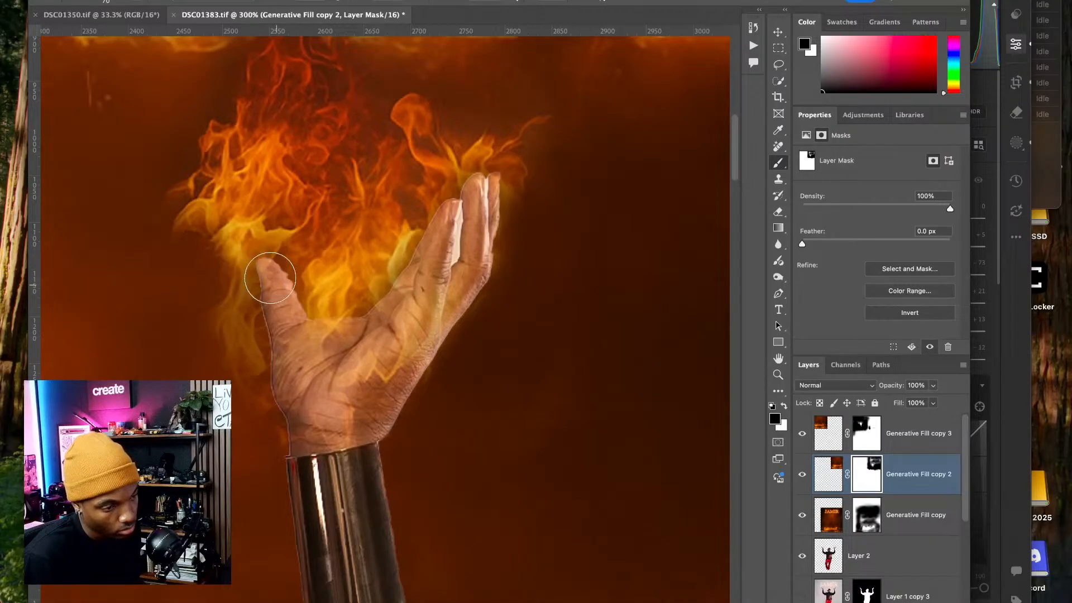
mouse_move(271, 278)
mouse_down()
mouse_move(268, 259)
mouse_move(263, 273)
mouse_up()
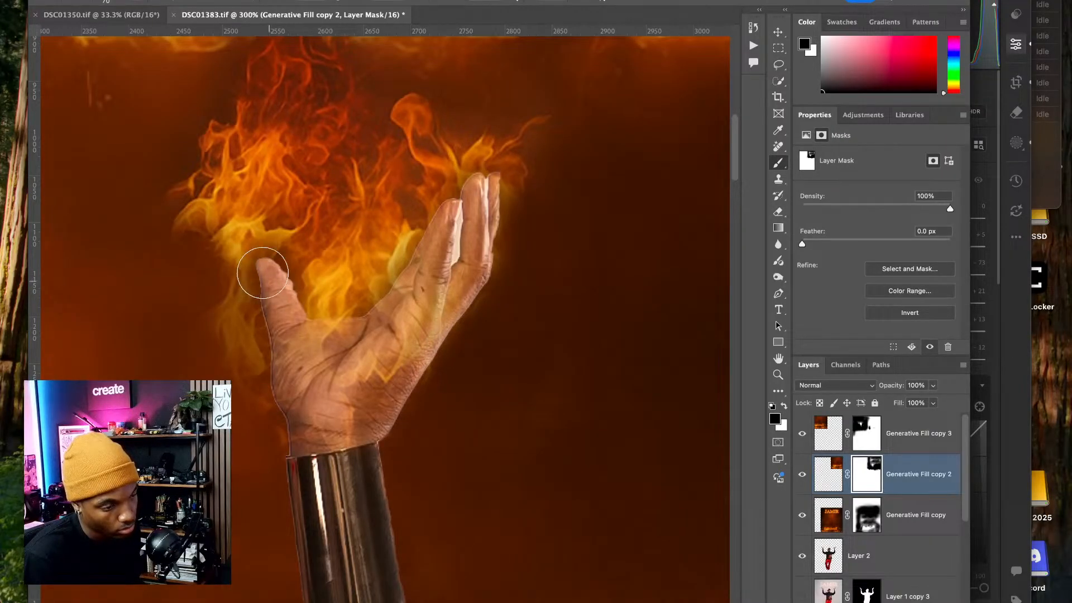
- On Layer 2, use the Burn tool with a smaller brush to darken the thumb side, wrist and outer edge of this hand
mouse_move(315, 464)
mouse_down()
mouse_move(365, 355)
mouse_move(370, 405)
mouse_up()
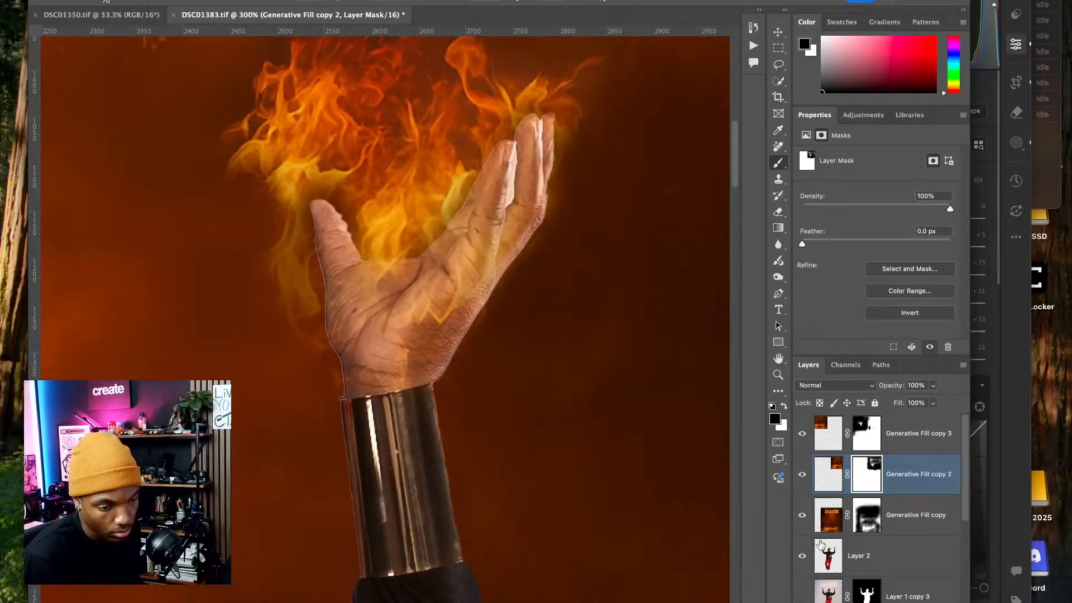
click(827, 570)
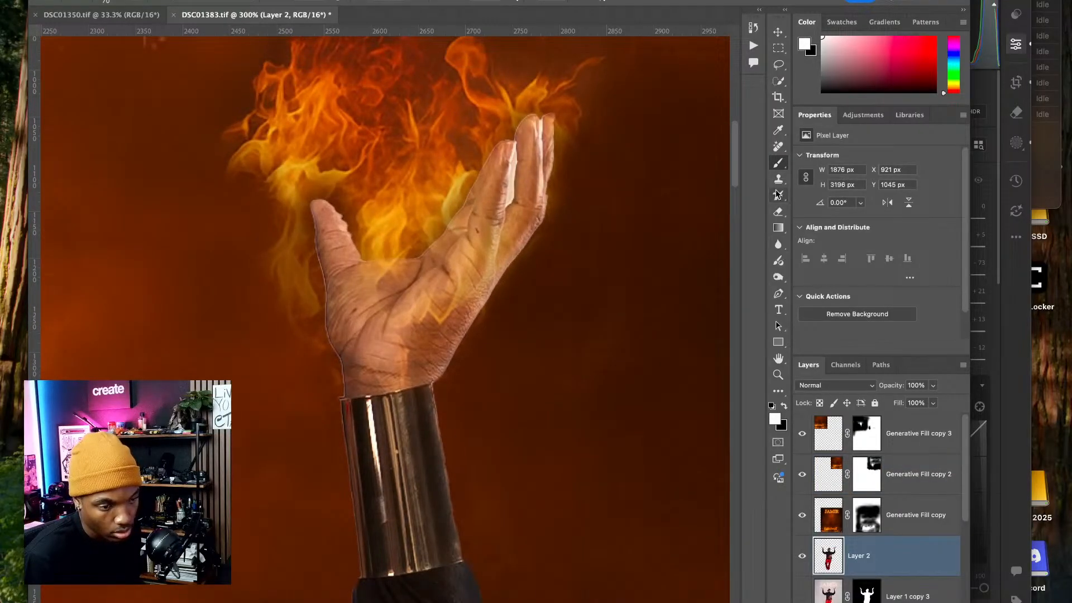
click(779, 278)
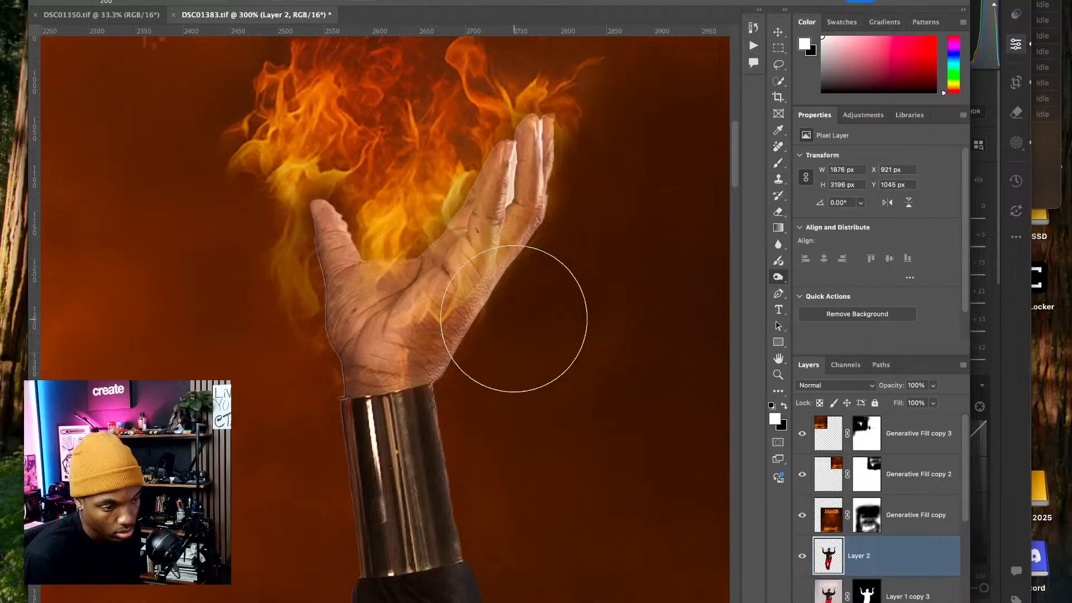
key(bracketleft)
key(bracketleft)
key(bracketleft)
key(bracketleft)
key(bracketleft)
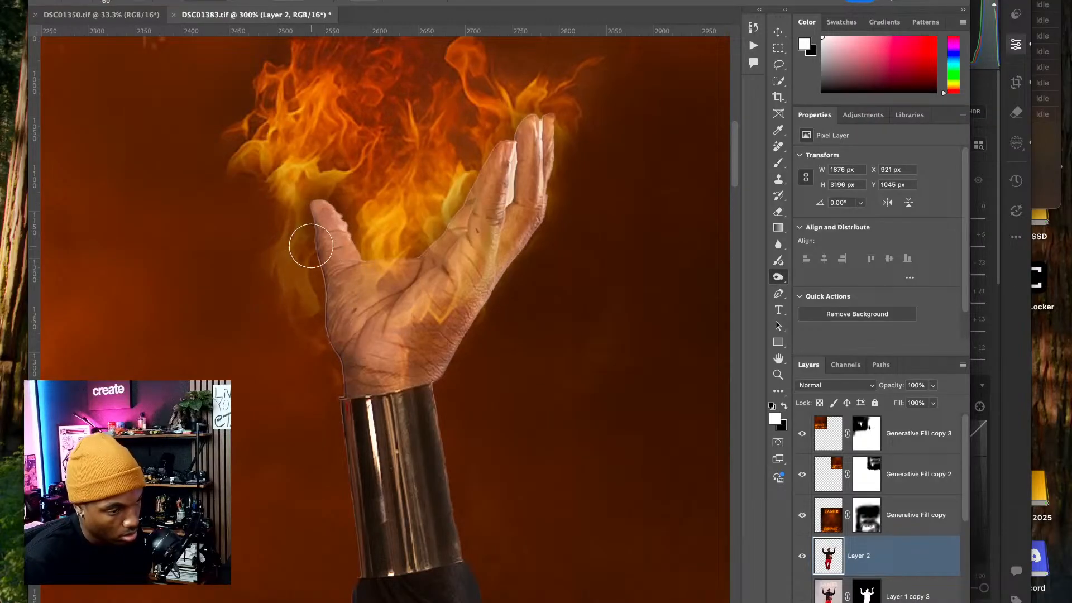
drag(314, 228, 319, 297)
mouse_move(315, 244)
mouse_down()
mouse_move(351, 354)
mouse_move(416, 363)
mouse_up()
mouse_move(489, 266)
mouse_down()
mouse_move(467, 324)
mouse_move(433, 371)
mouse_up()
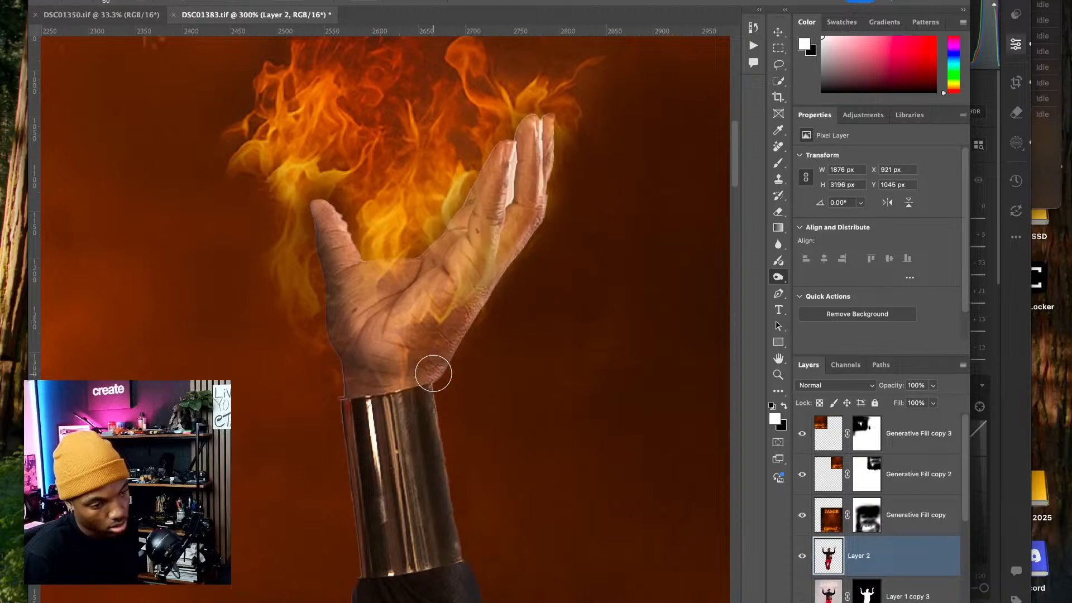
- Burn the edges of the ringed hand on Layer 2, darkening its outer fingers, palm edge and outer thumb side
drag(290, 324, 505, 316)
drag(240, 327, 519, 324)
drag(179, 329, 498, 169)
drag(524, 396, 653, 491)
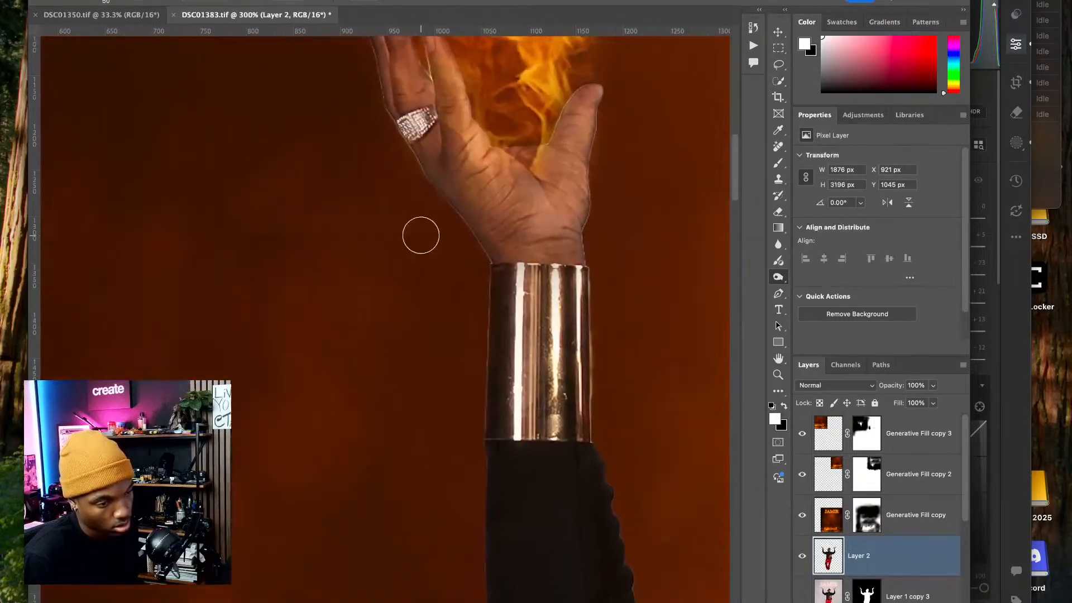
mouse_move(403, 139)
mouse_down()
mouse_move(498, 250)
mouse_move(534, 259)
mouse_move(489, 368)
mouse_up()
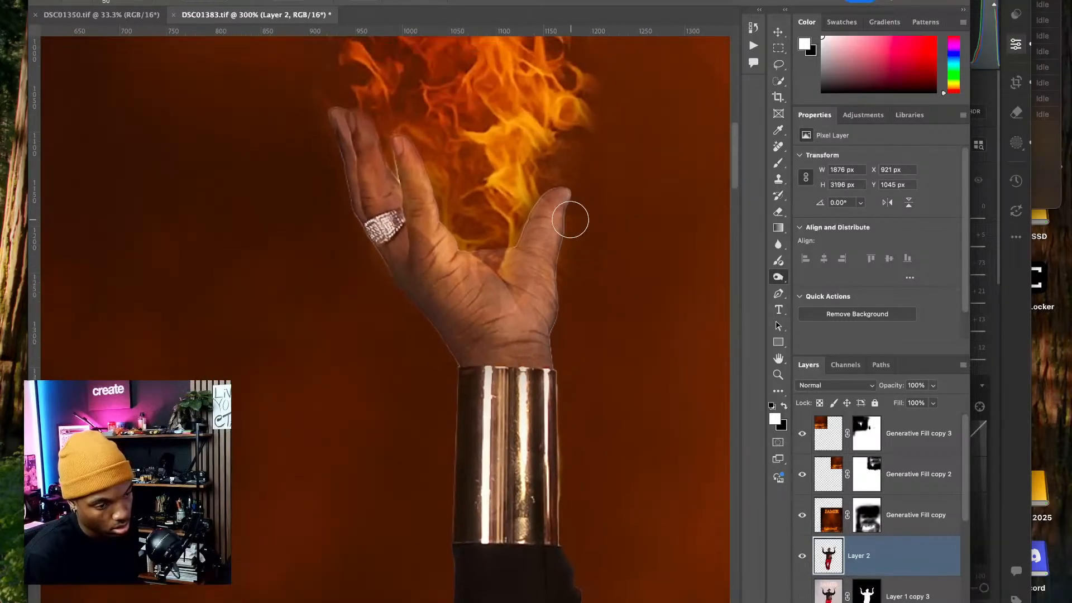
mouse_move(575, 215)
mouse_down()
mouse_move(535, 283)
mouse_move(529, 347)
mouse_move(557, 323)
mouse_up()
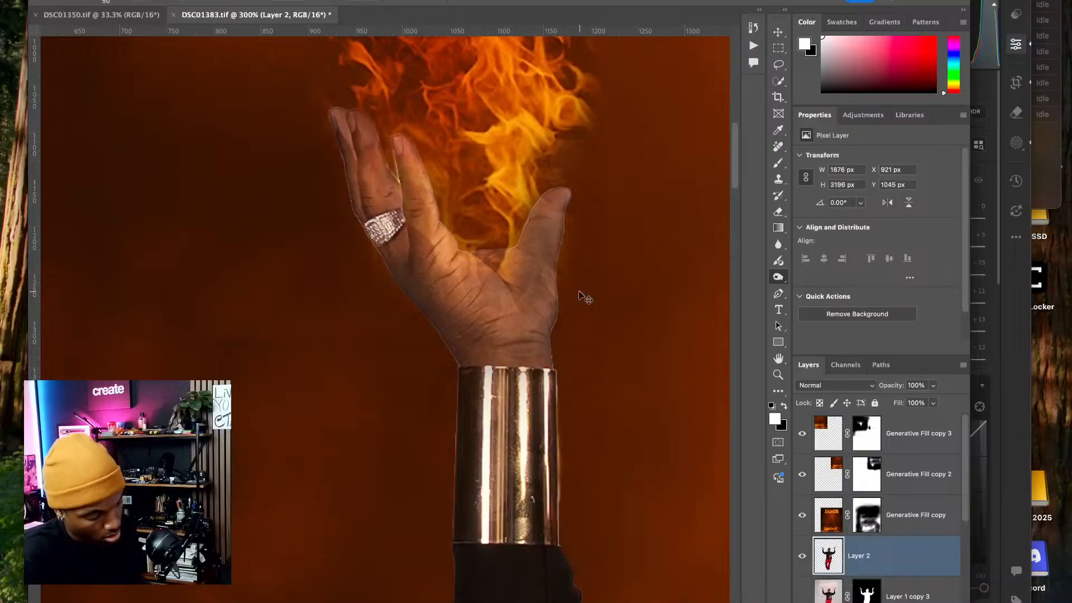
- Group Layer 2 together with the three Generative Fill copy layers above it
key(super+0)
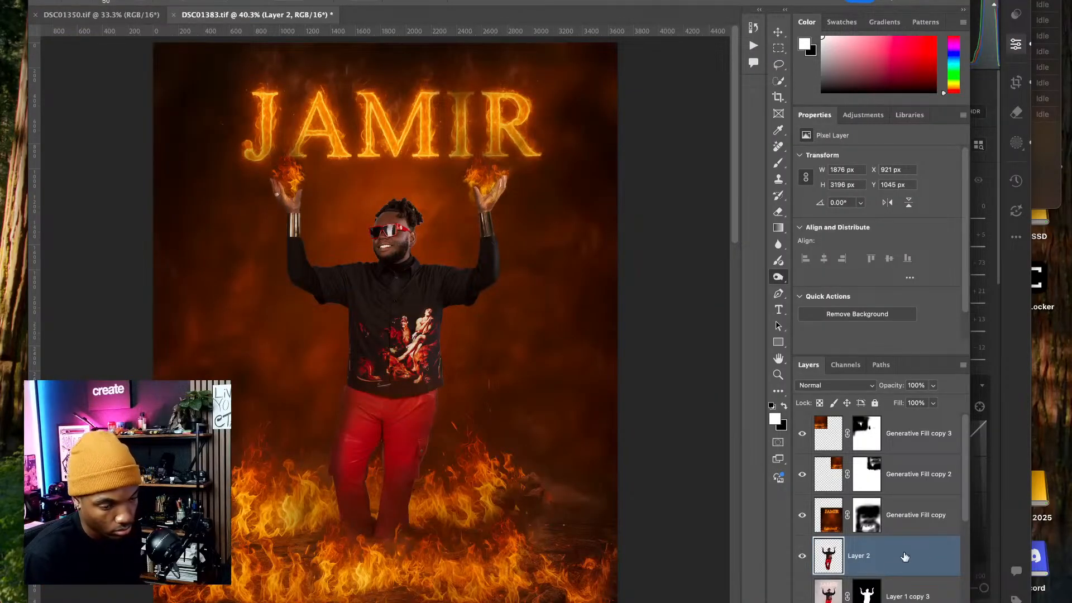
scroll(905, 556, down, 4)
scroll(928, 480, up, 5)
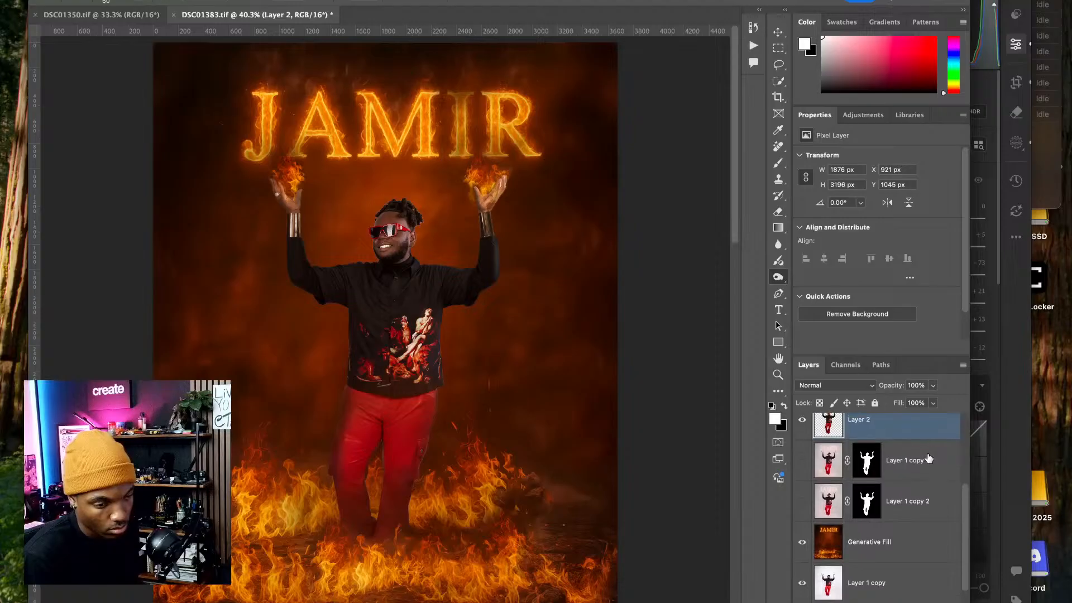
shift+click(910, 435)
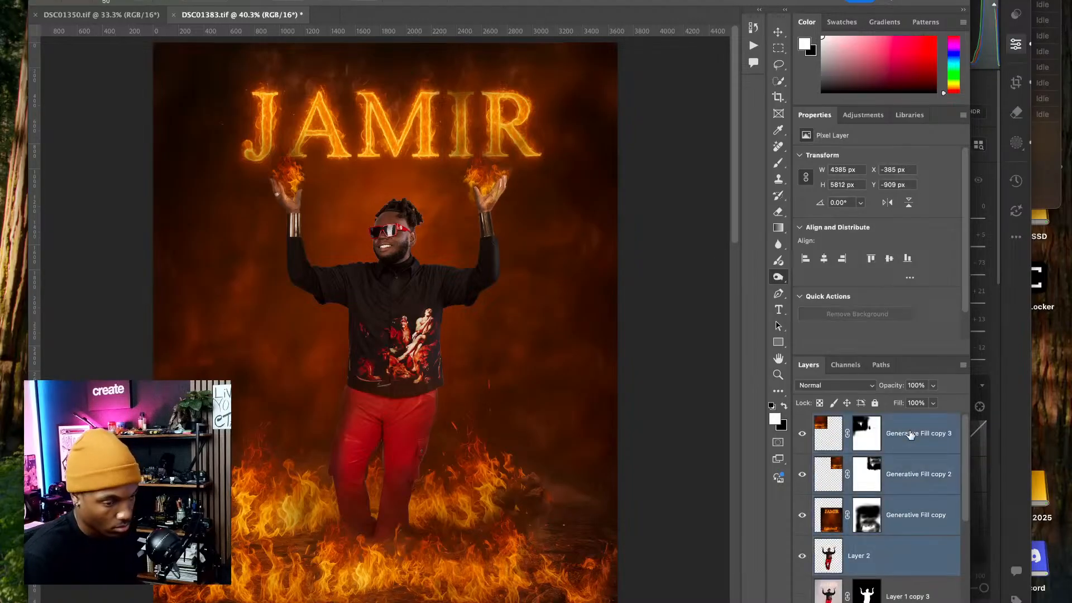
key(super+g)
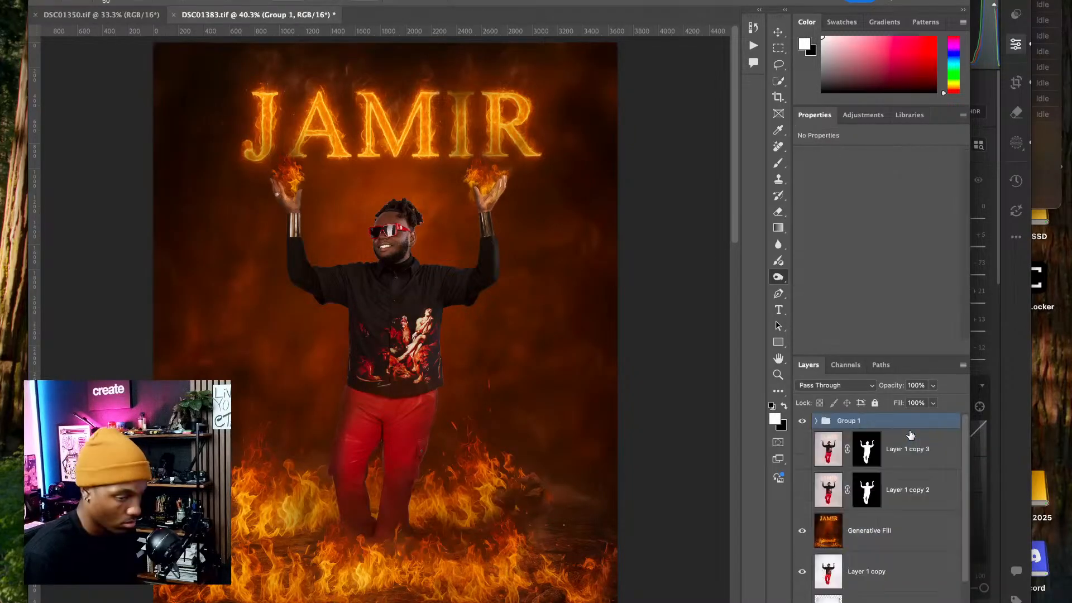
- Make Layer 1 copy 3 visible and toggle Group 1's visibility to compare the poster with and without the grouped flame edits
click(802, 449)
click(803, 421)
click(802, 421)
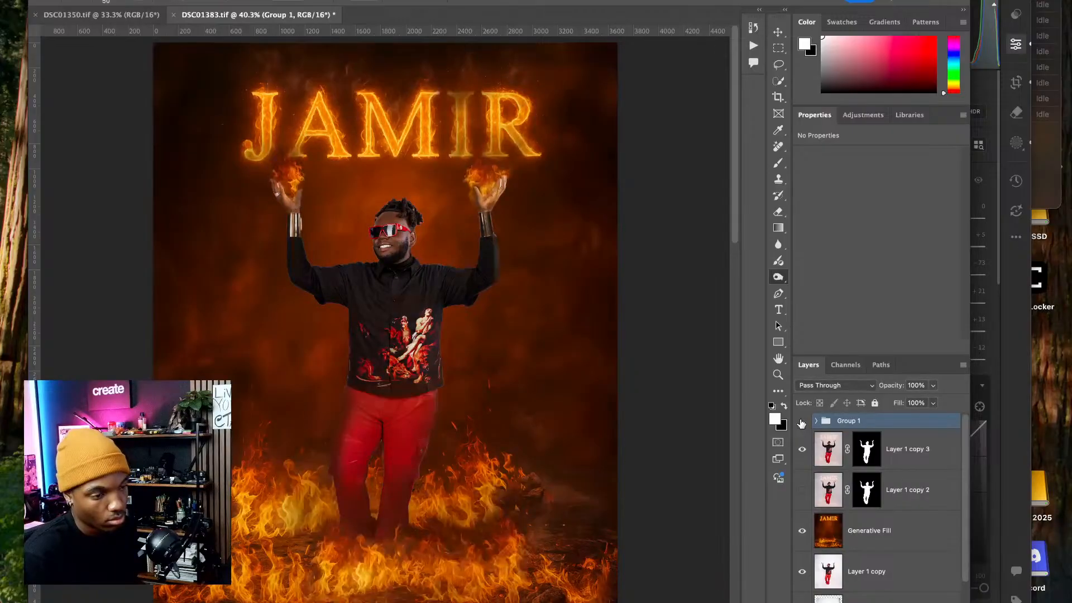
click(802, 422)
click(801, 422)
click(802, 422)
click(801, 422)
click(802, 422)
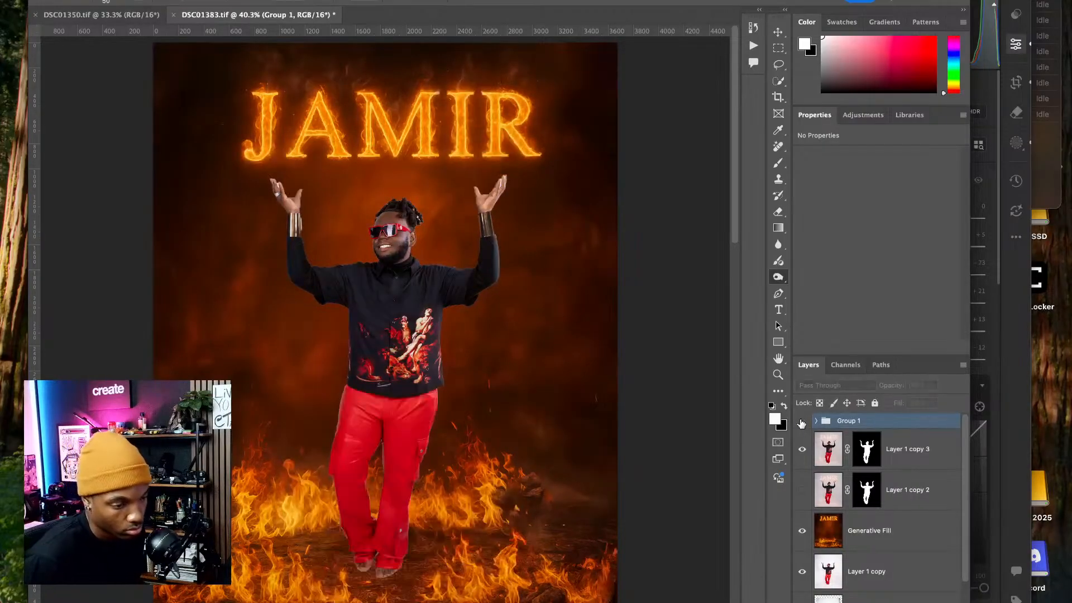
click(801, 422)
click(802, 422)
click(802, 422)
click(802, 422)
click(802, 422)
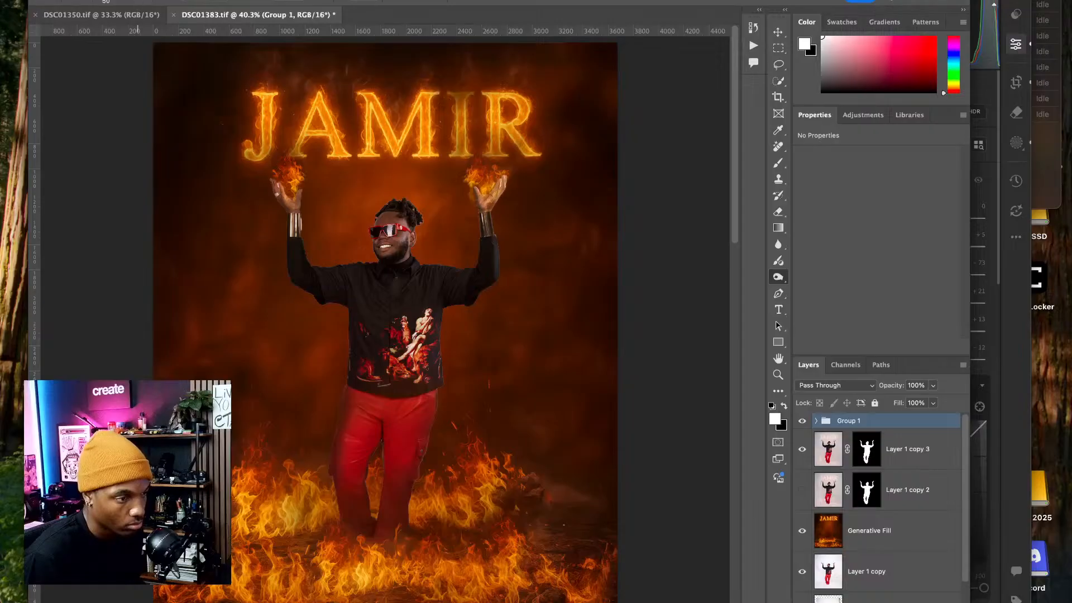
- Quick-export the poster as a PNG to the Downloads folder, named with the subject's first name plus "Fire VFX 4"
click(106, 0)
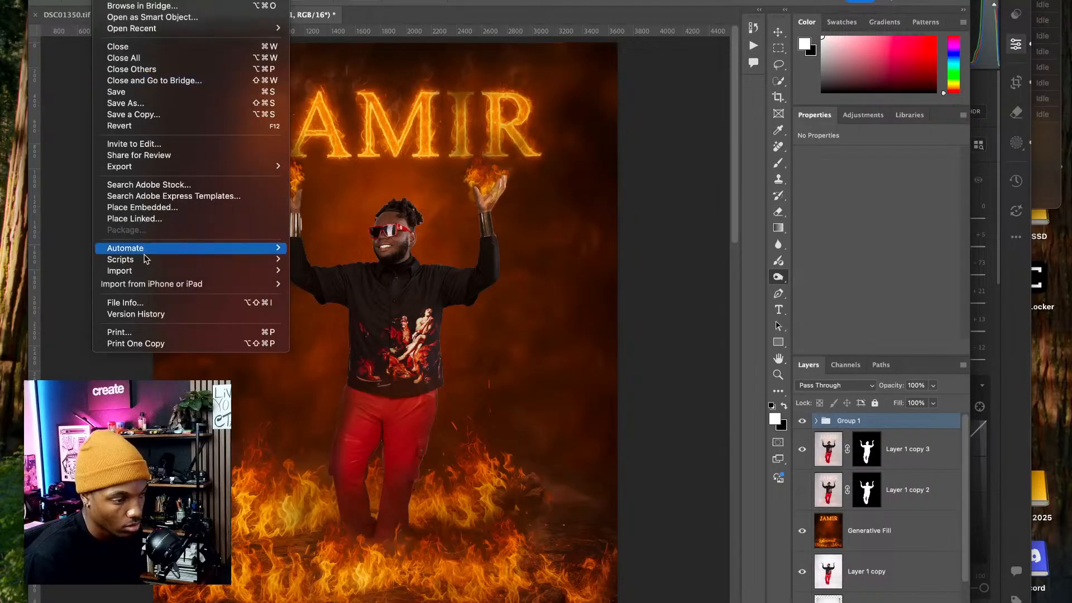
mouse_move(150, 167)
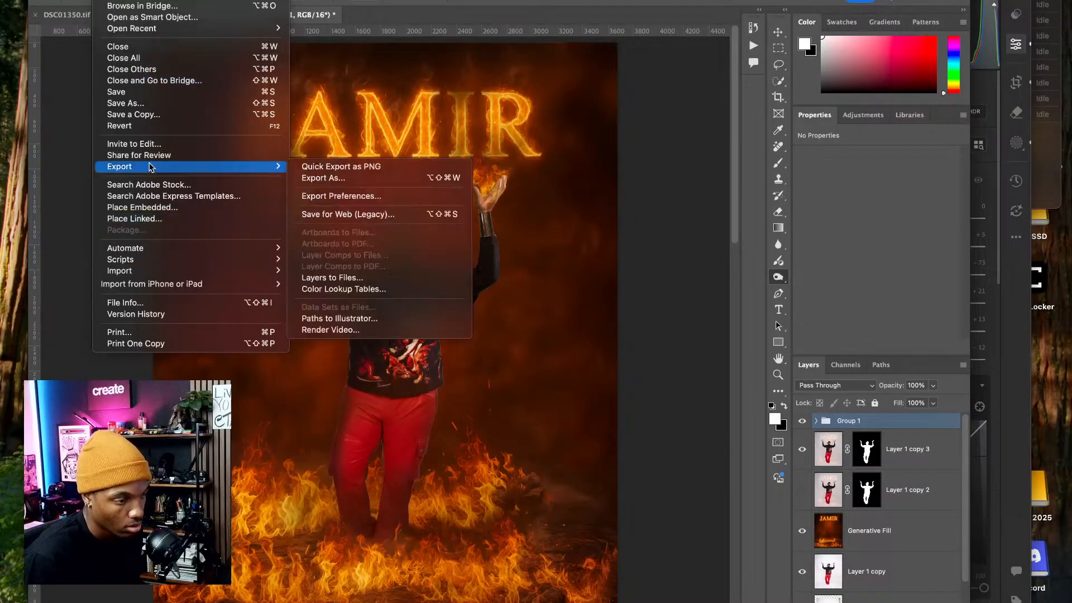
click(326, 166)
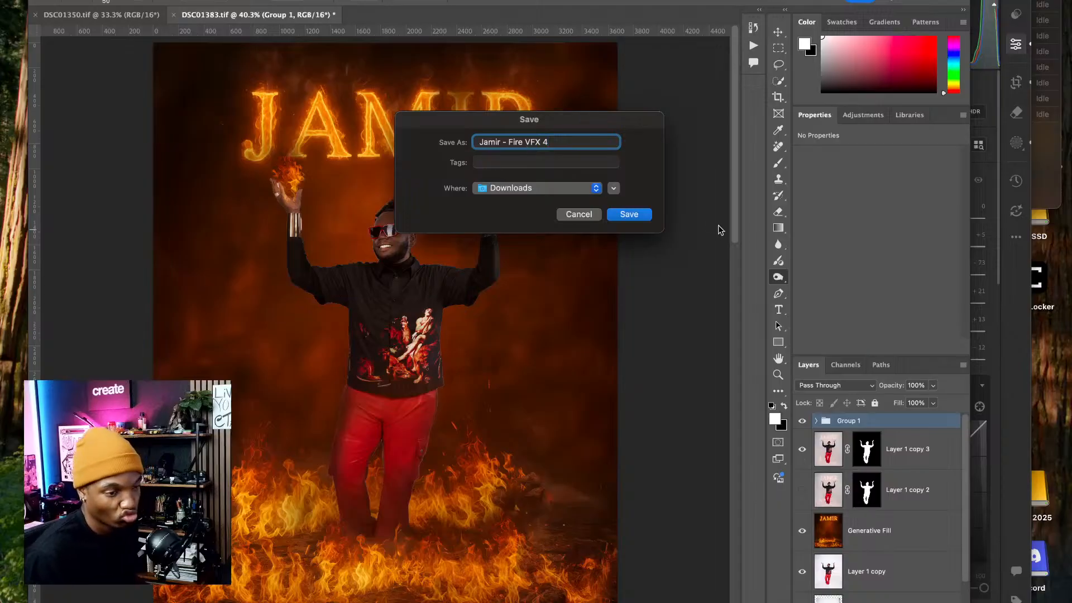
click(629, 215)
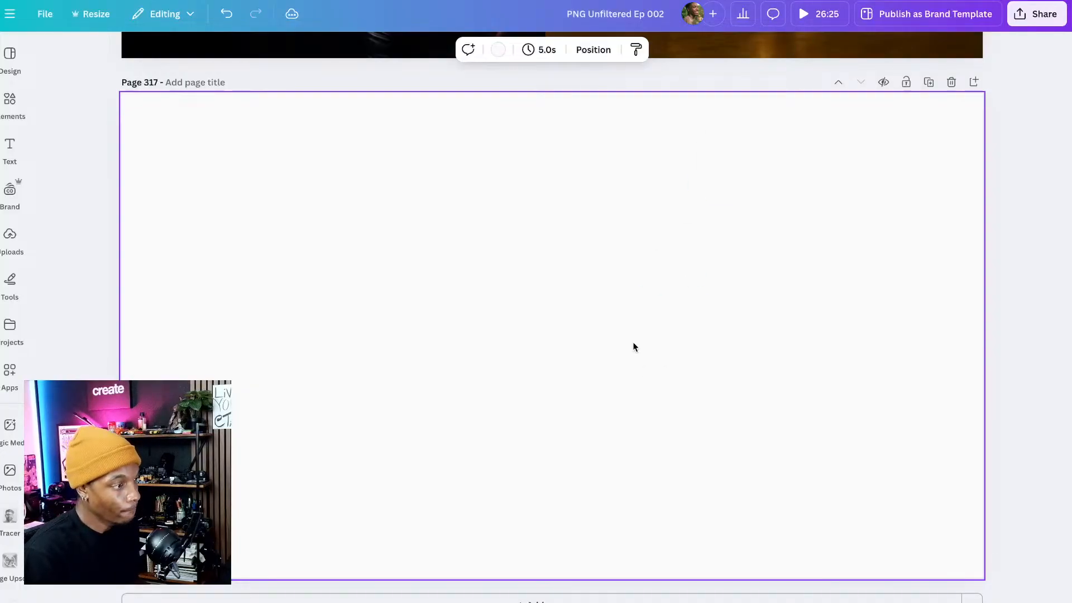
- In Canva, paste the exported poster onto blank page 317 and scale it to full page height along the right edge
key(ctrl+v)
drag(572, 335, 881, 244)
drag(743, 392, 529, 527)
click(377, 379)
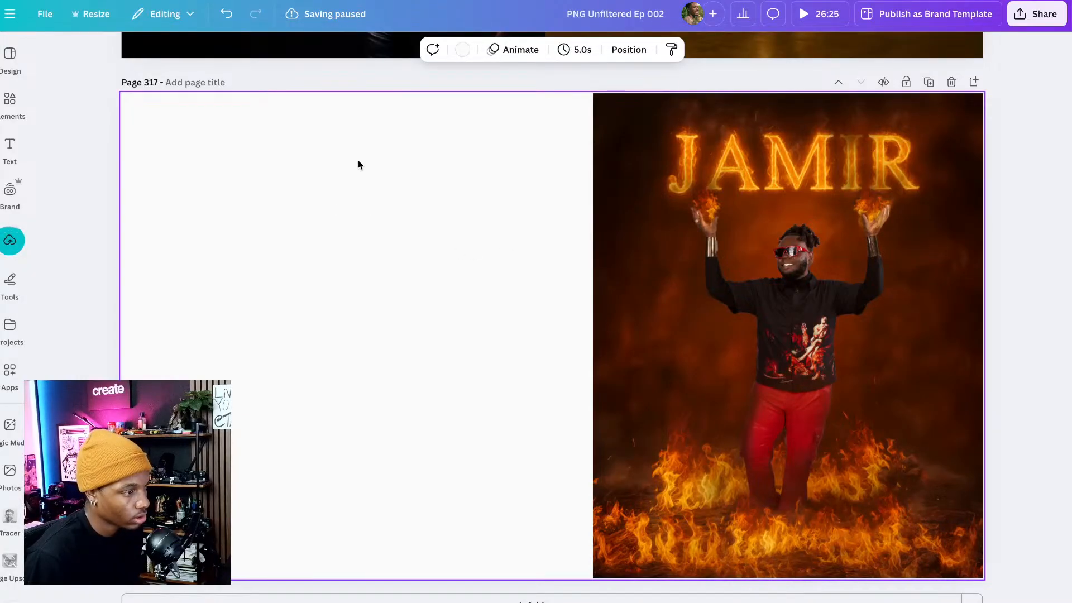
scroll(375, 215, up, 2)
scroll(376, 215, down, 2)
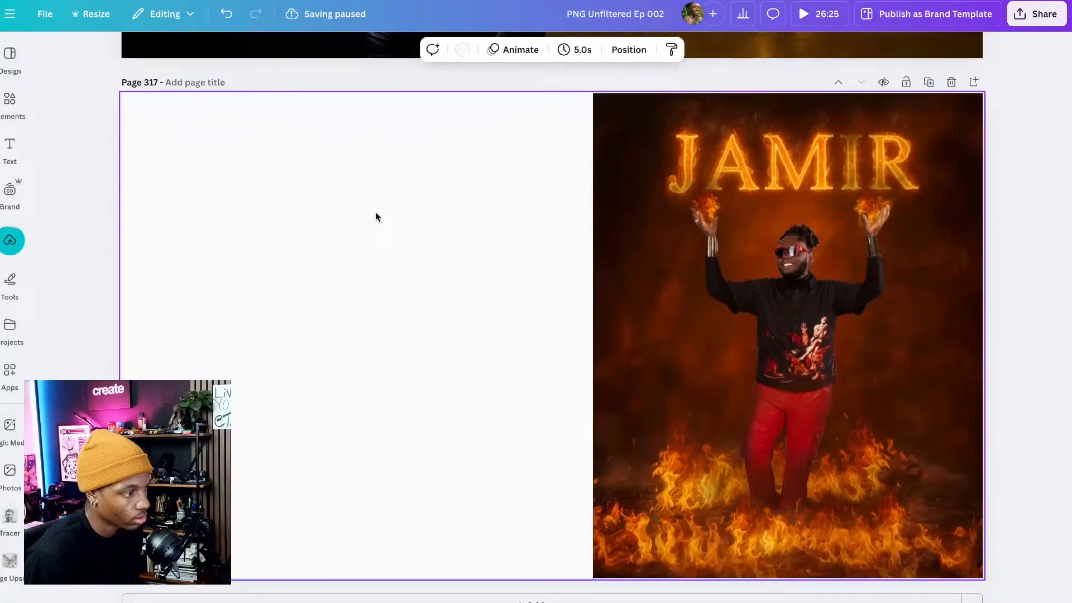
scroll(376, 215, up, 2)
scroll(376, 215, up, 2)
scroll(376, 215, down, 8)
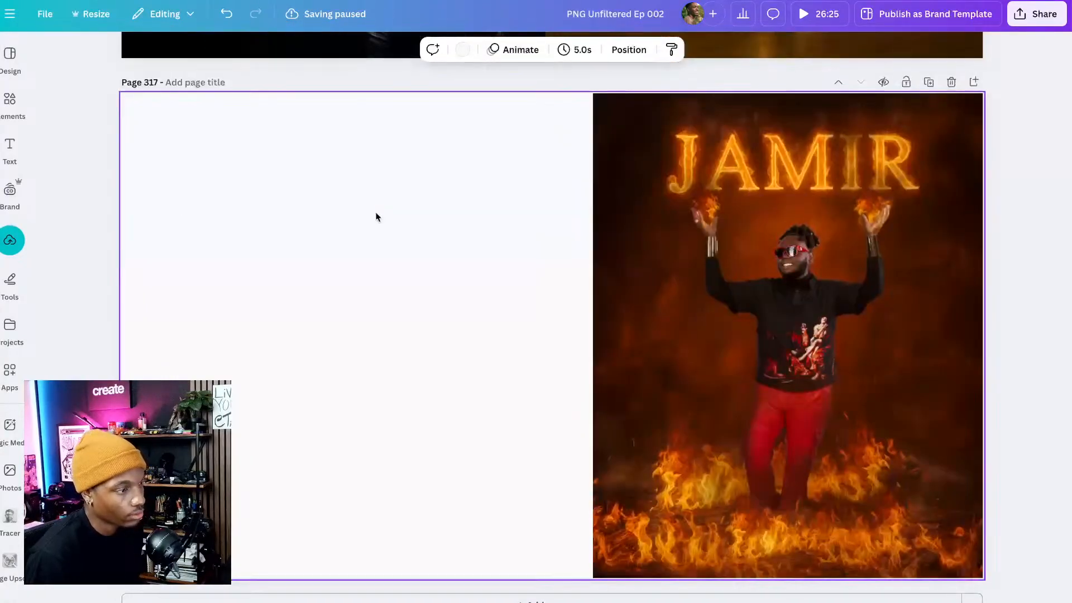
scroll(478, 235, down, 12)
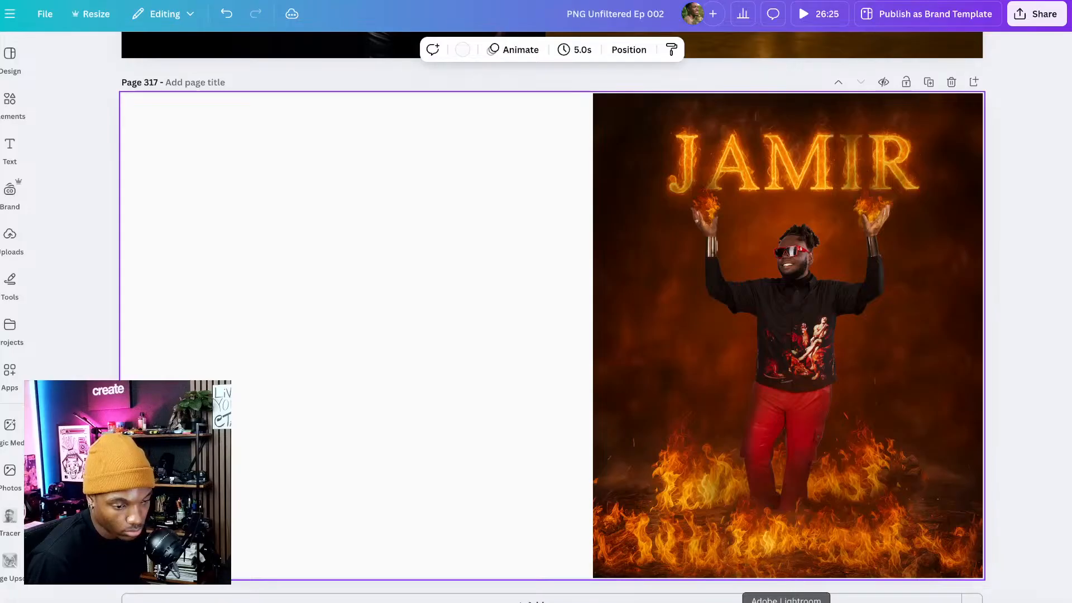
- Switch to Adobe Lightroom and export the original photo with both hands raised to the Downloads folder
click(786, 602)
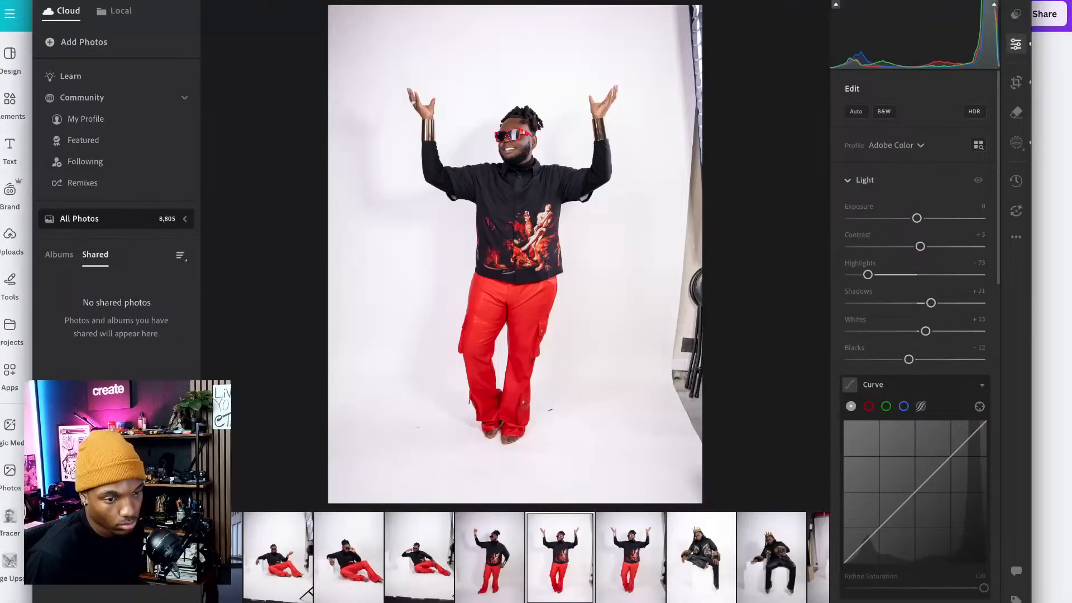
click(962, 0)
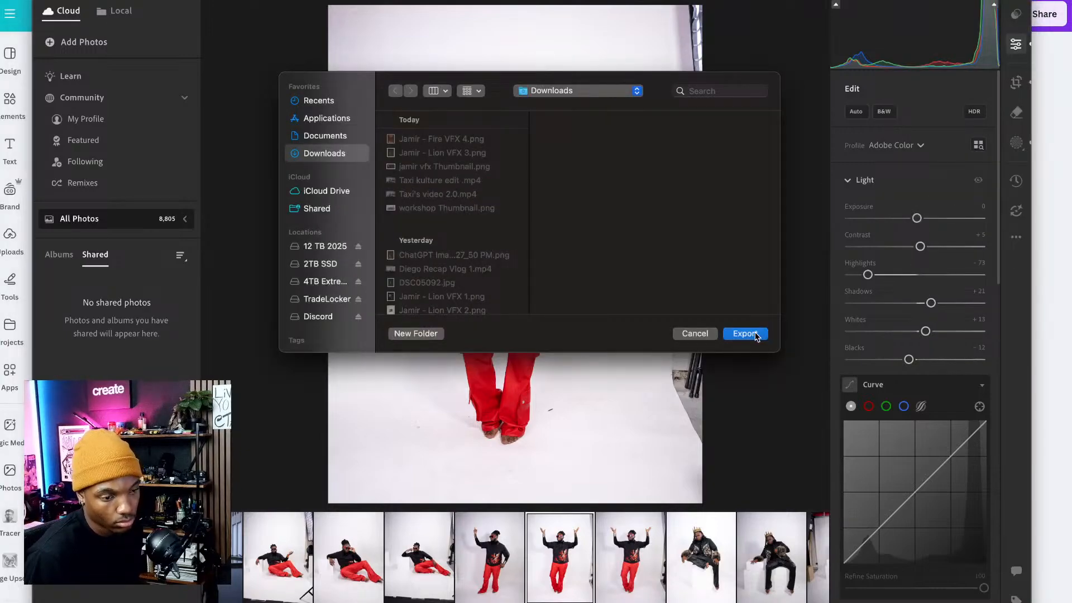
click(756, 334)
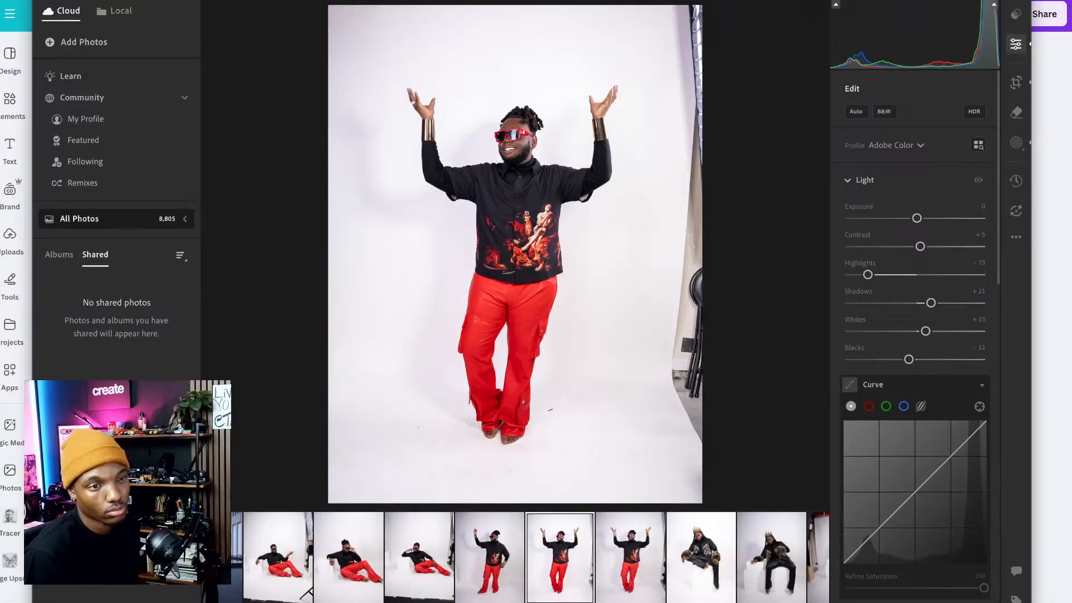
- Return to Canva and add the exported original photo to page 317, placing it in the page's upper-left corner
click(1055, 127)
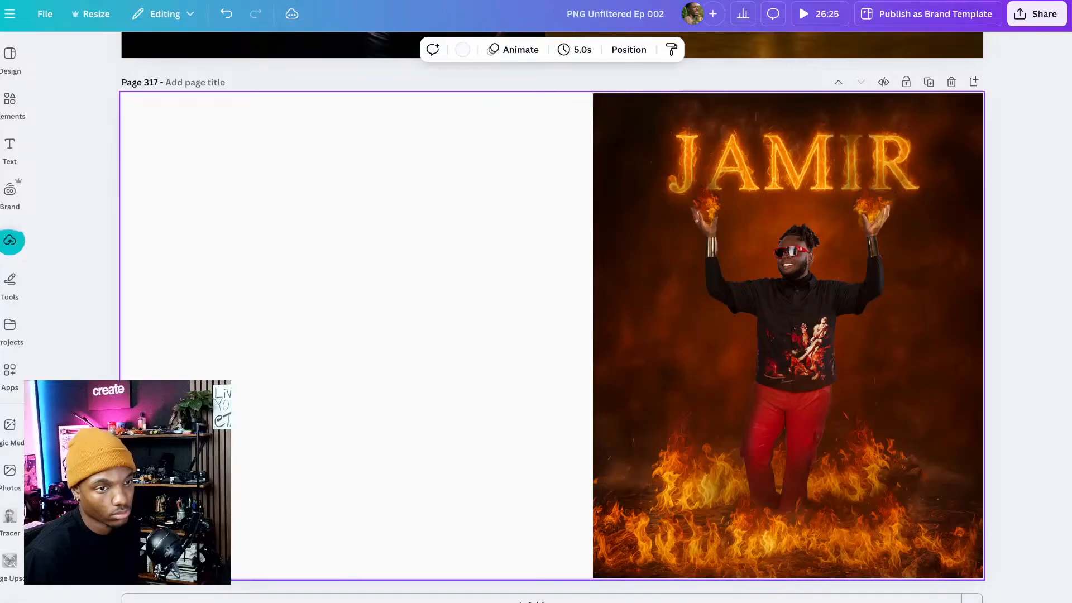
drag(601, 1, 565, 272)
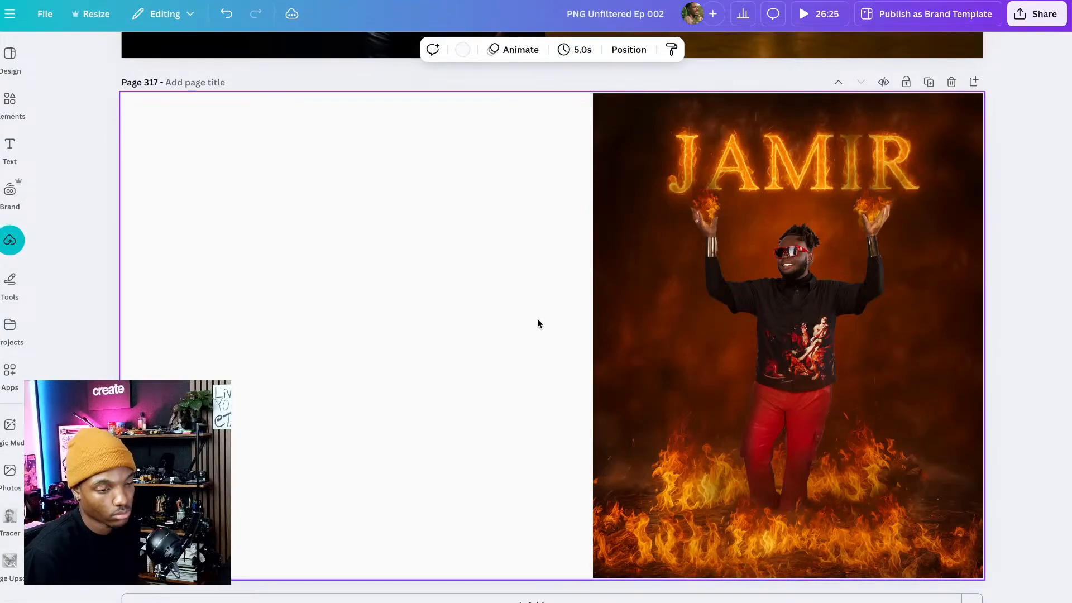
scroll(538, 322, up, 13)
scroll(537, 325, down, 13)
drag(599, 303, 278, 209)
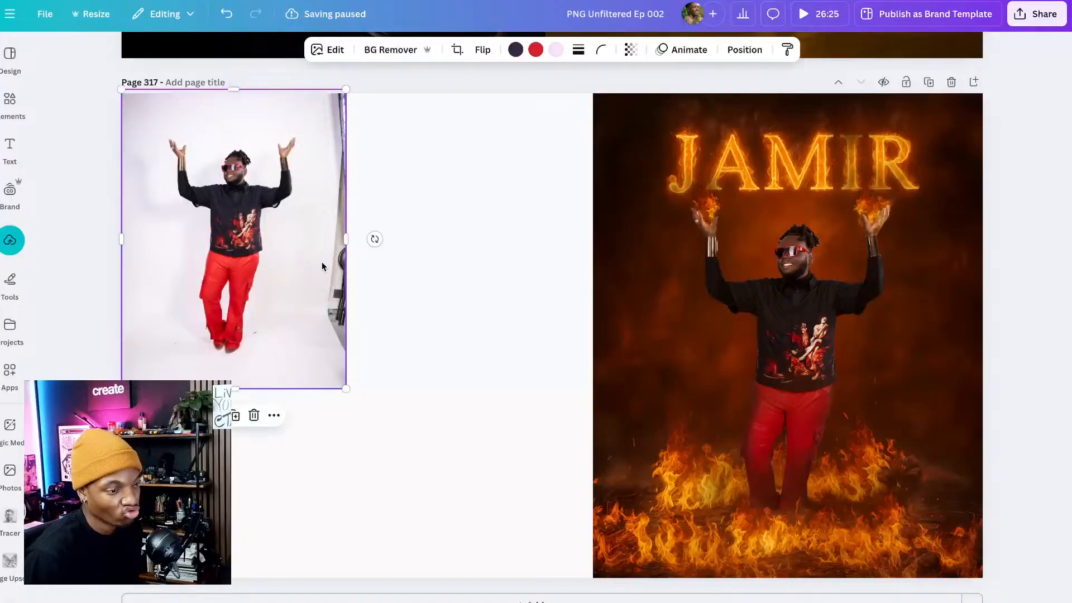
- Enlarge and reposition the original photo so it fills the page's empty area beside the fire poster
drag(322, 261, 388, 301)
drag(254, 148, 255, 165)
drag(398, 171, 511, 150)
drag(461, 455, 635, 530)
click(634, 74)
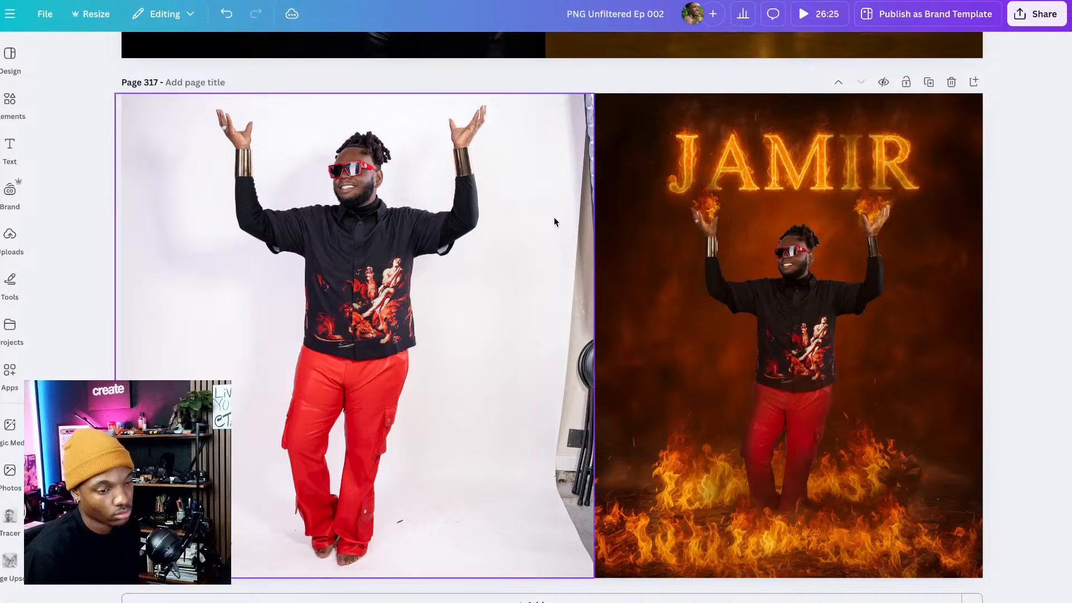
- Title page 317 "fire vfx" followed by the subject's first name
scroll(335, 279, up, 2)
click(190, 199)
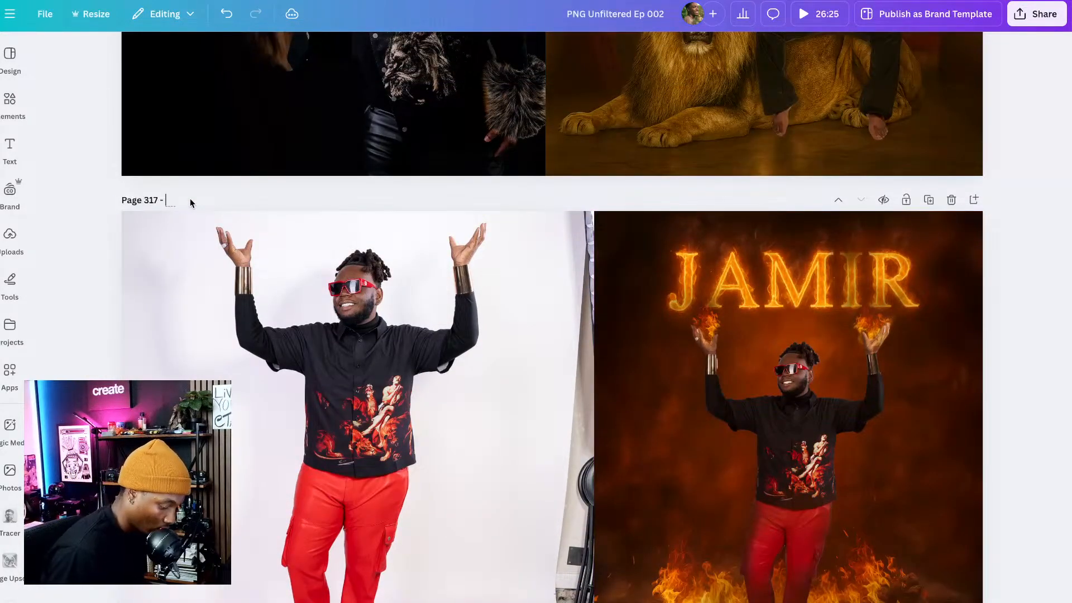
text(fu)
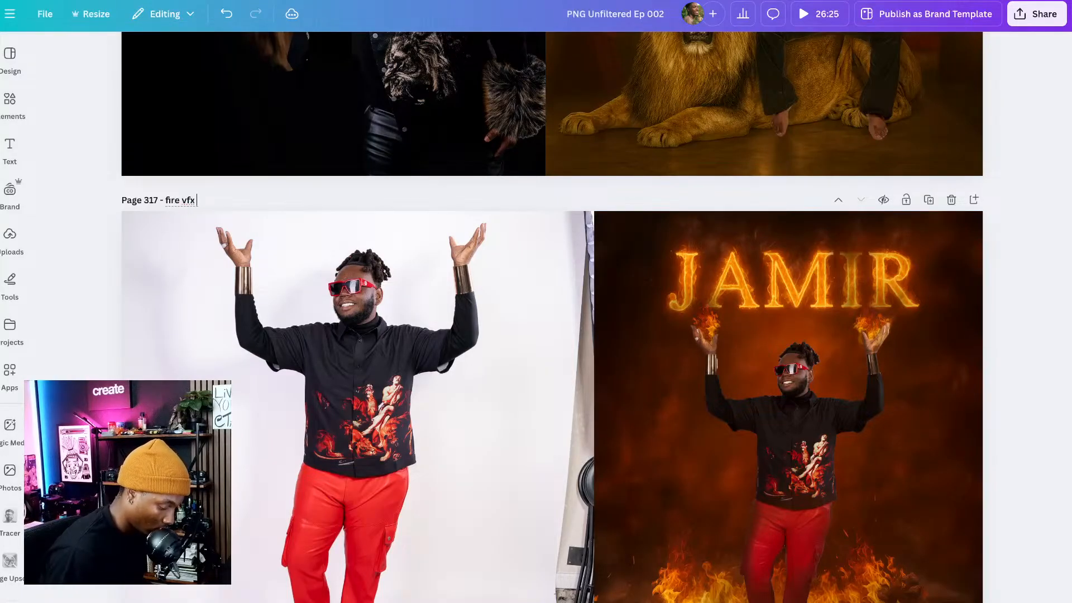
text(re vfx jamir)
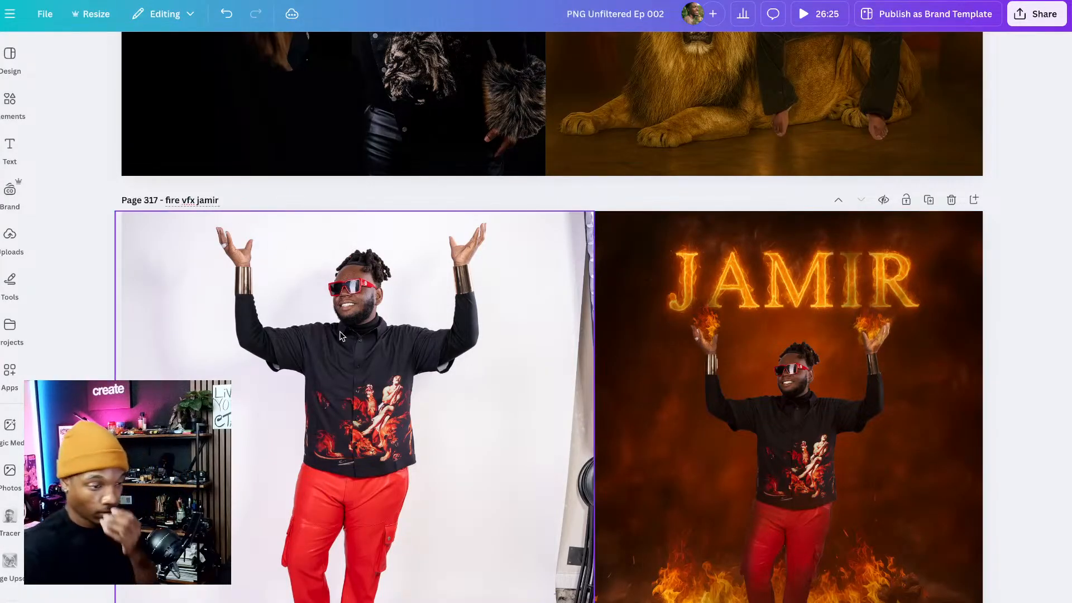
- Resume editing, search the elements for "arrow", and add the hand-drawn black right-pointing arrow graphic to page 317
scroll(409, 218, down, 1)
click(408, 194)
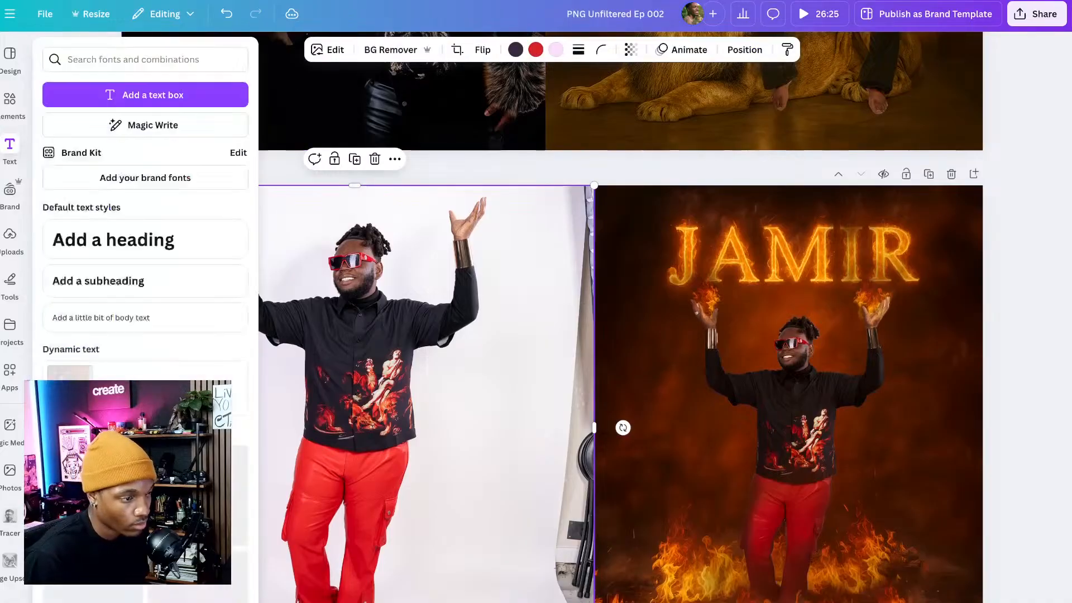
click(10, 104)
click(172, 57)
text(arr)
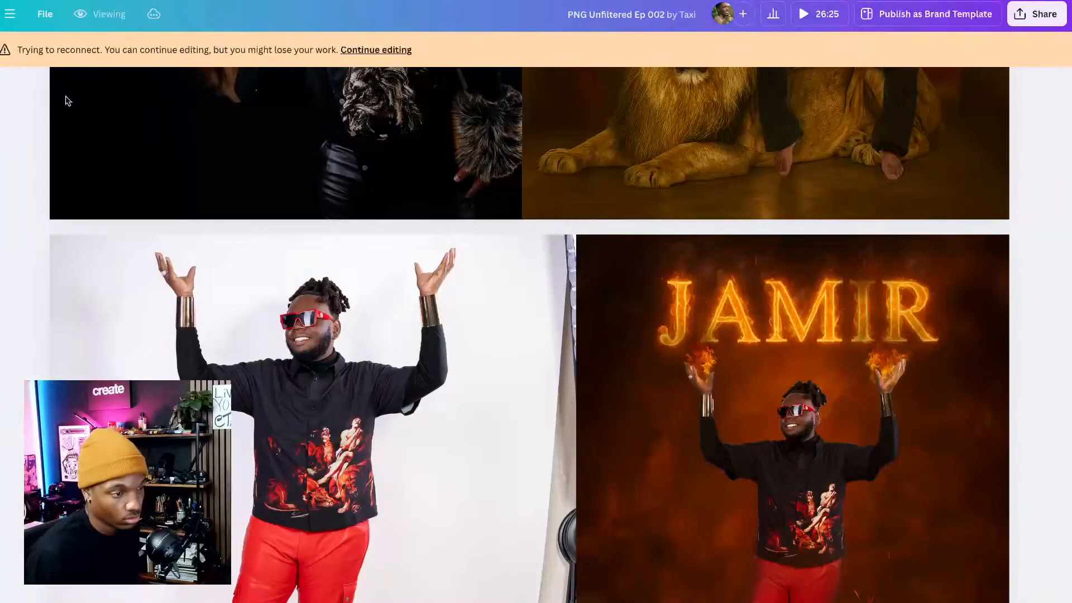
click(387, 51)
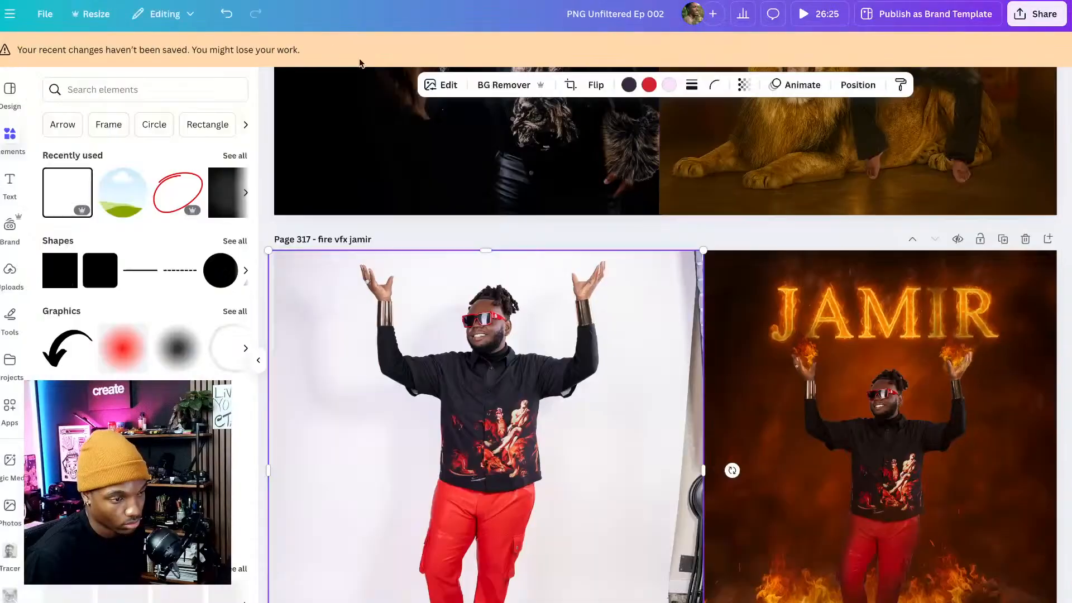
click(174, 93)
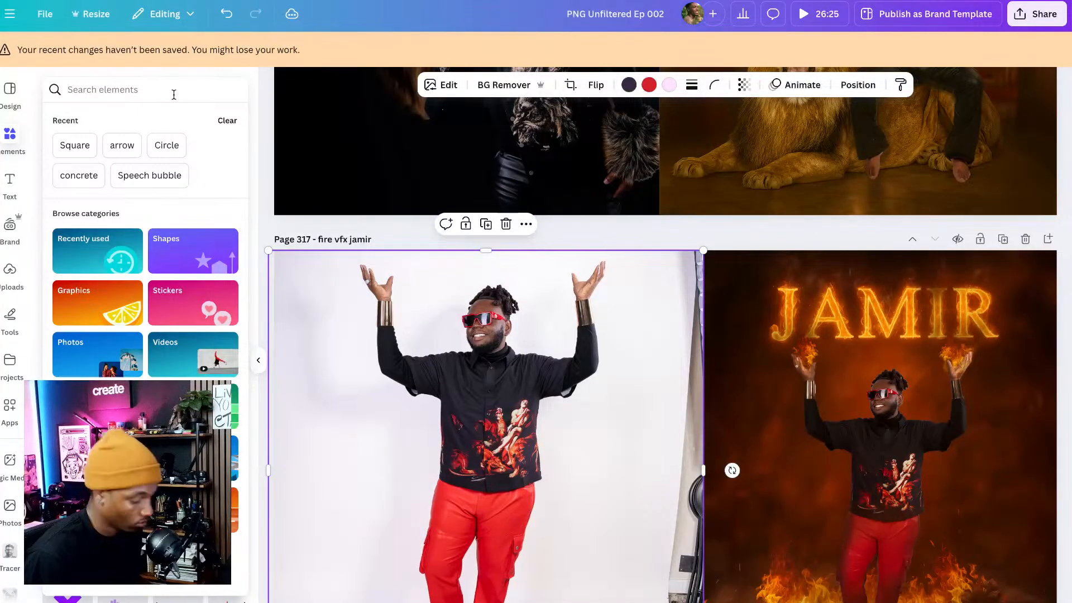
text(arrow)
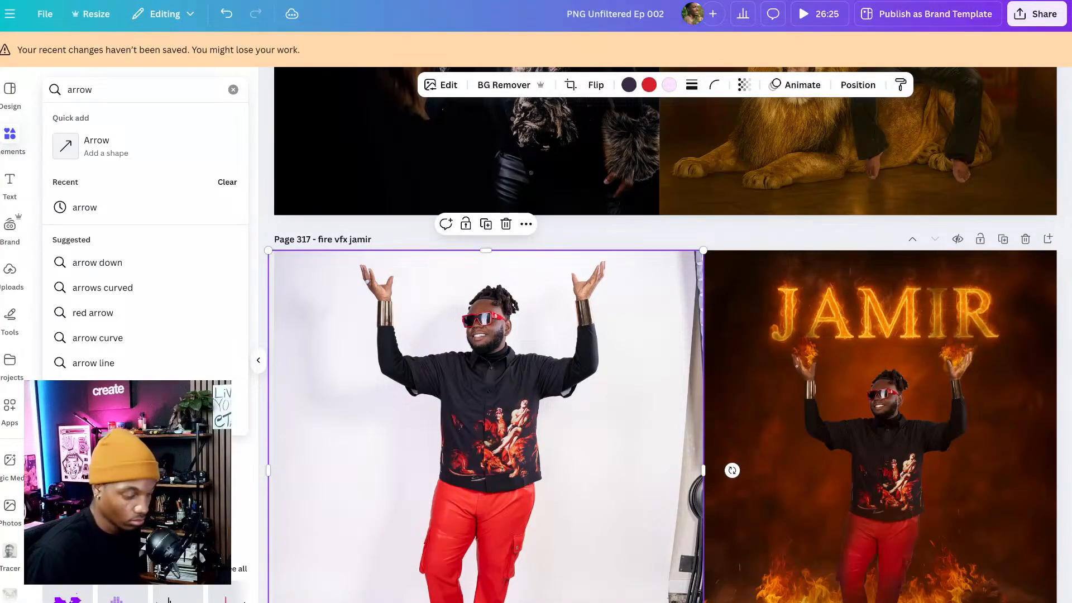
key(Return)
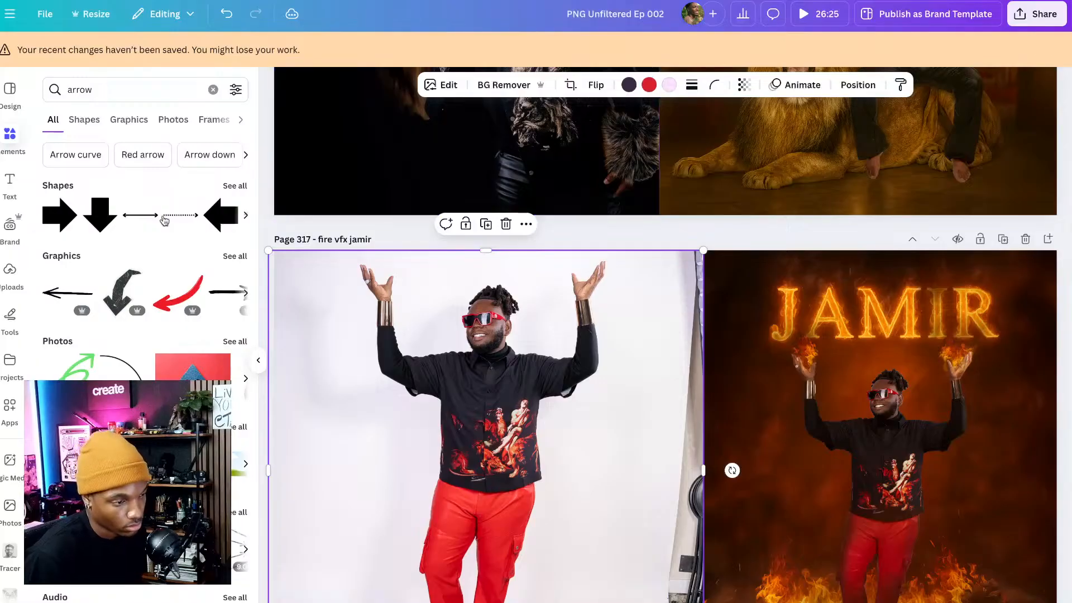
click(228, 291)
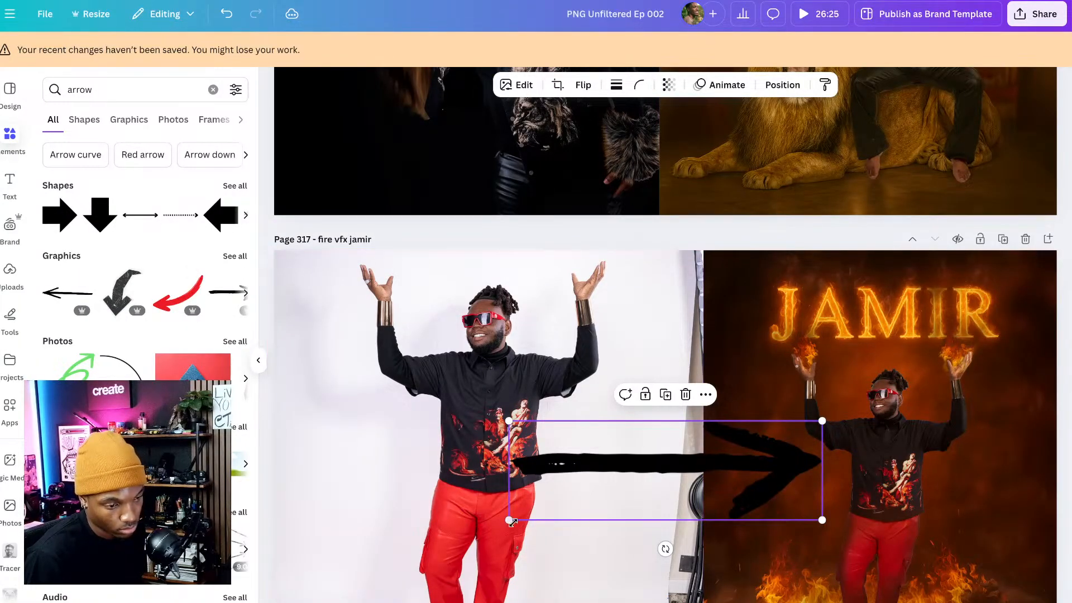
- Shrink the black arrow and position it on the original photo's white backdrop, between the subject and the fire poster
drag(513, 522, 726, 452)
drag(804, 438, 730, 483)
drag(655, 498, 688, 495)
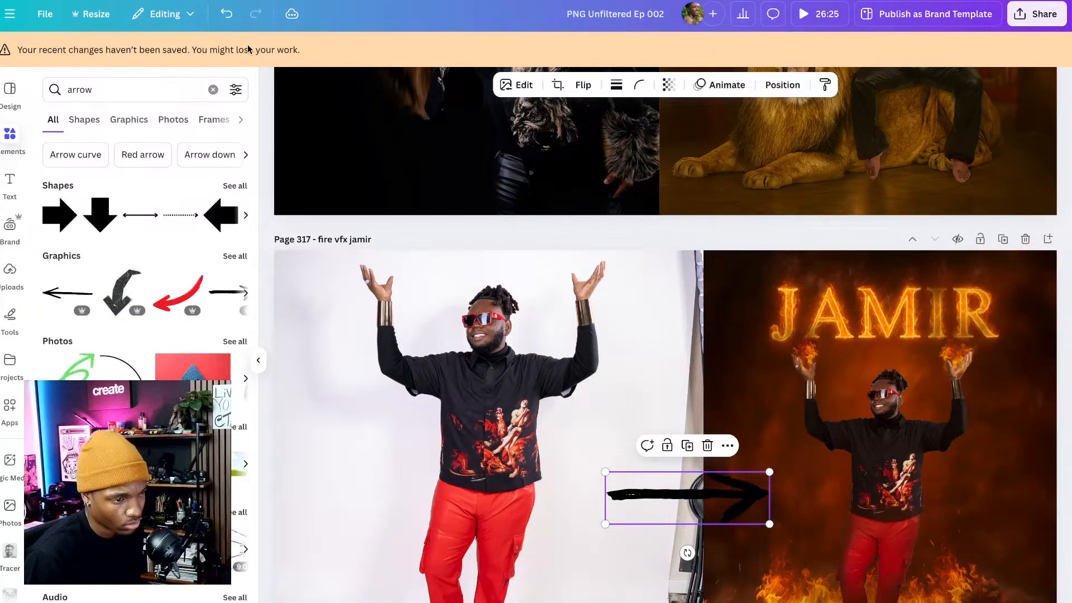
click(176, 0)
click(246, 0)
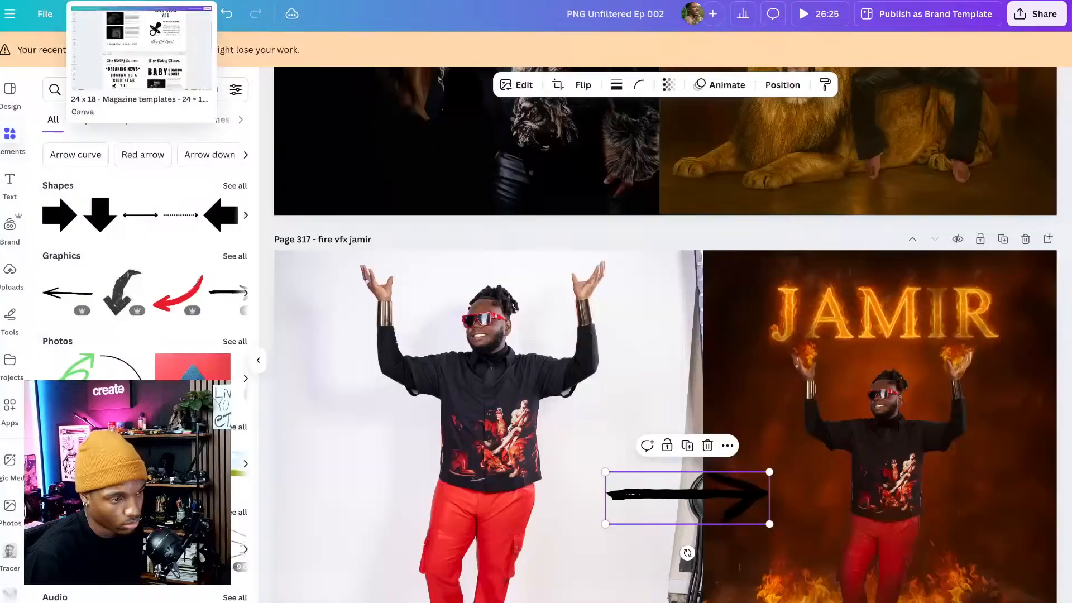
click(757, 413)
scroll(731, 411, down, 2)
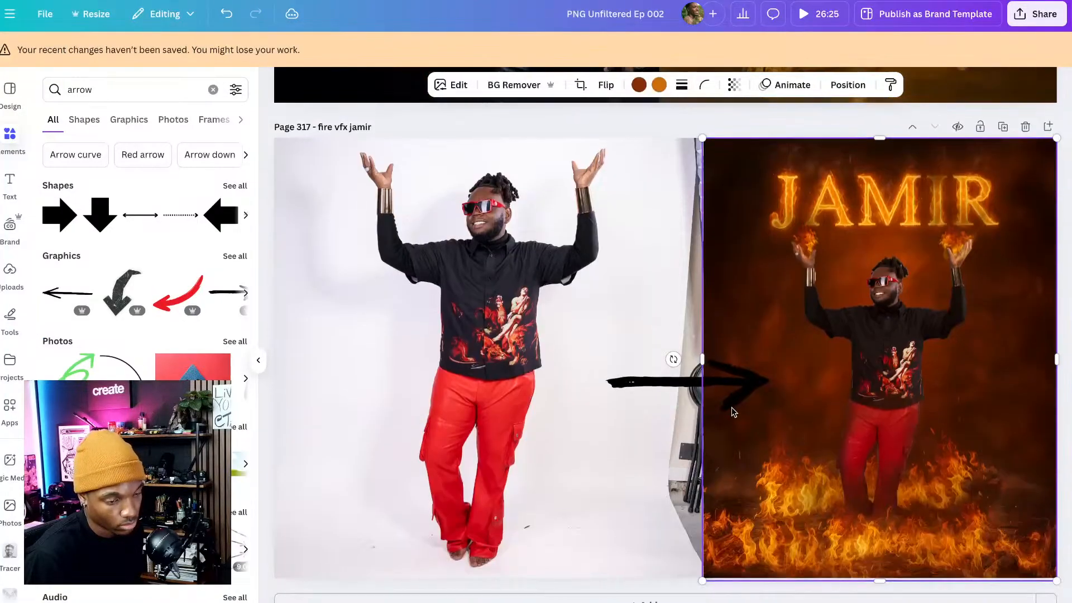
drag(685, 384, 630, 385)
drag(710, 413, 676, 402)
click(651, 323)
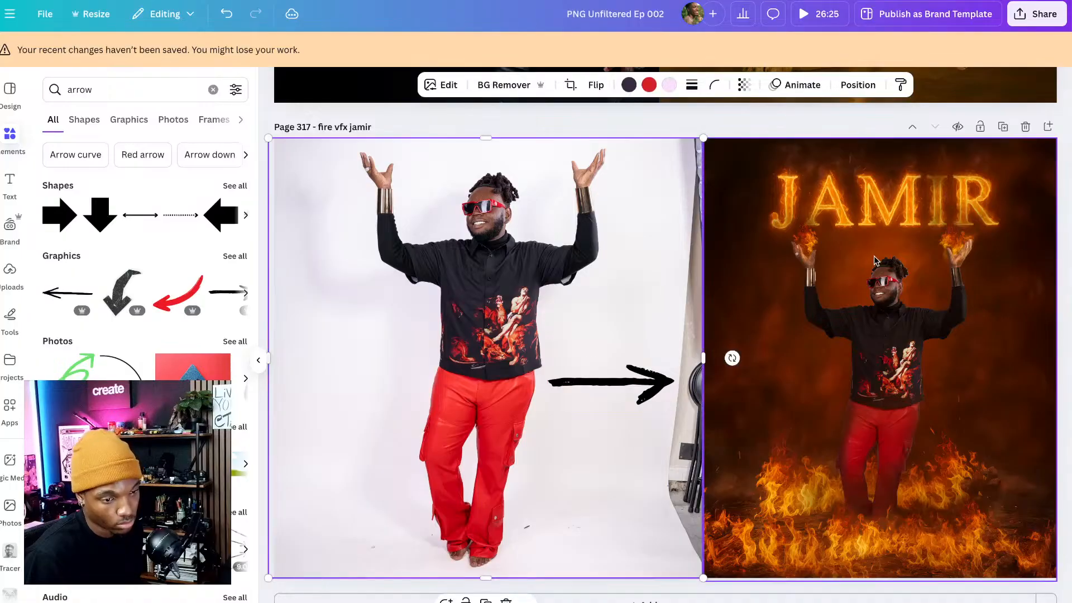
- Open the design's download settings for PNG and limit the selected pages to the current page, page 317
click(781, 287)
click(1035, 13)
click(843, 277)
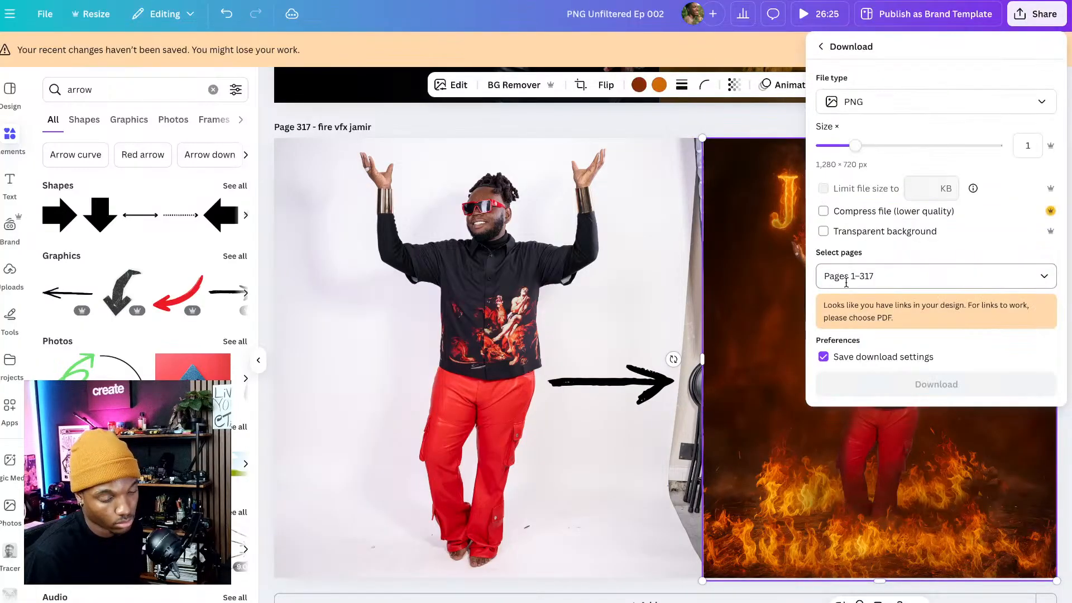
click(898, 276)
click(921, 336)
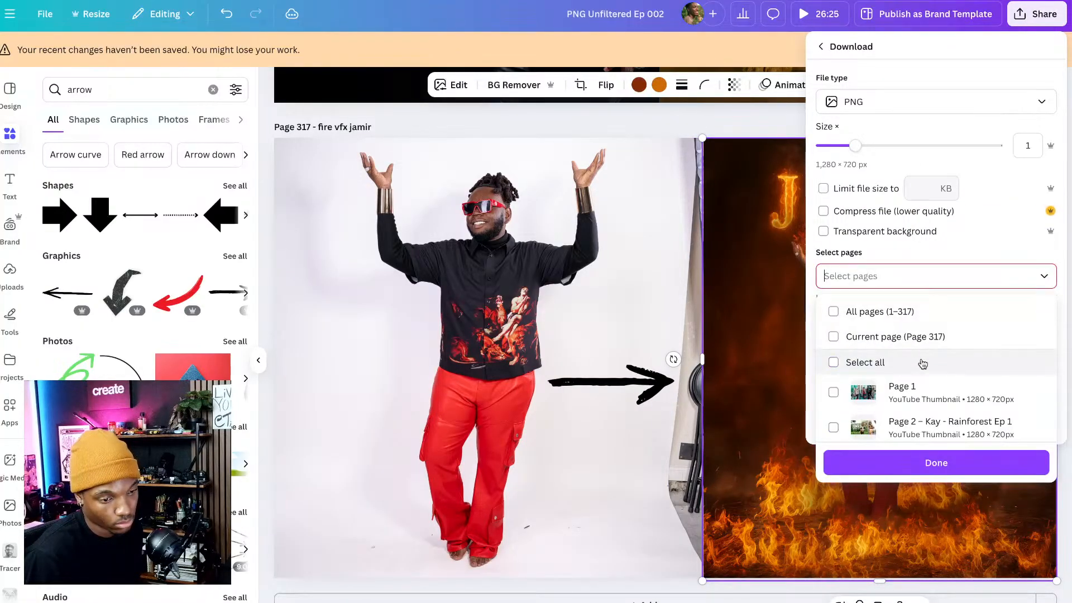
click(922, 463)
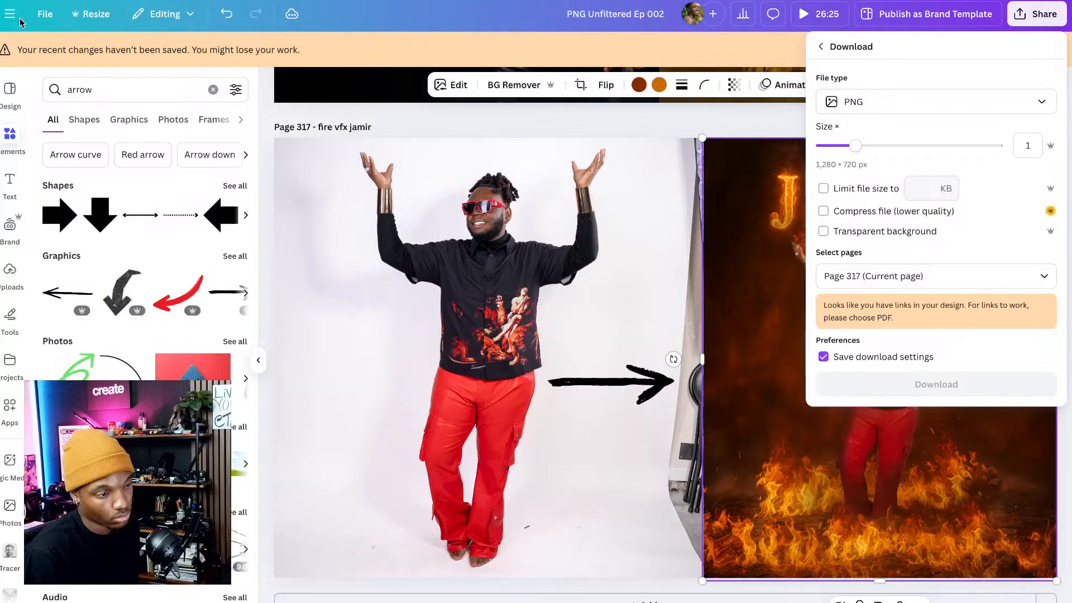
click(42, 1)
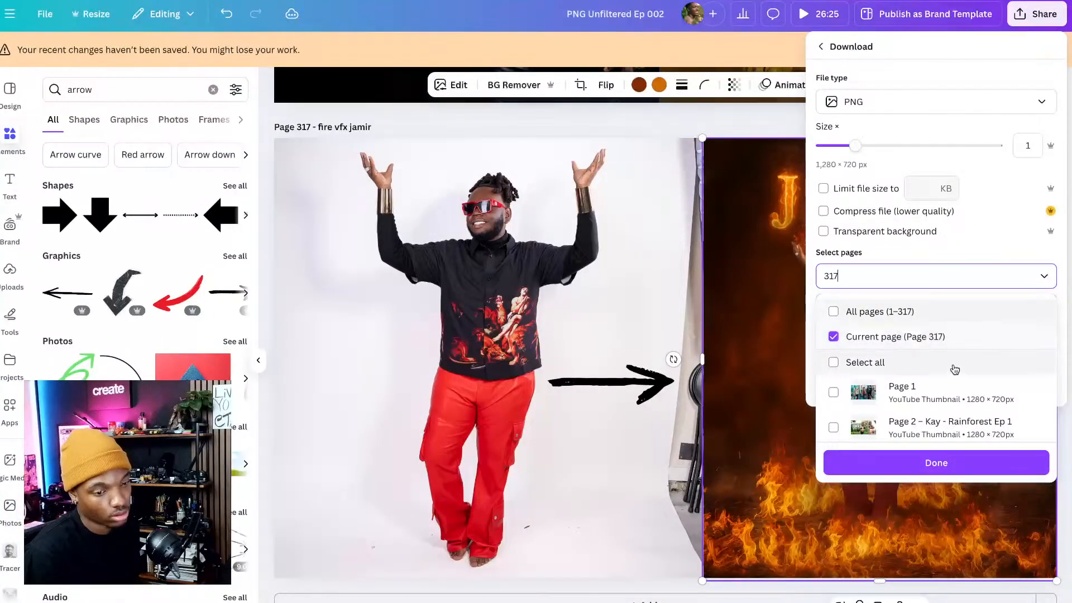
click(946, 464)
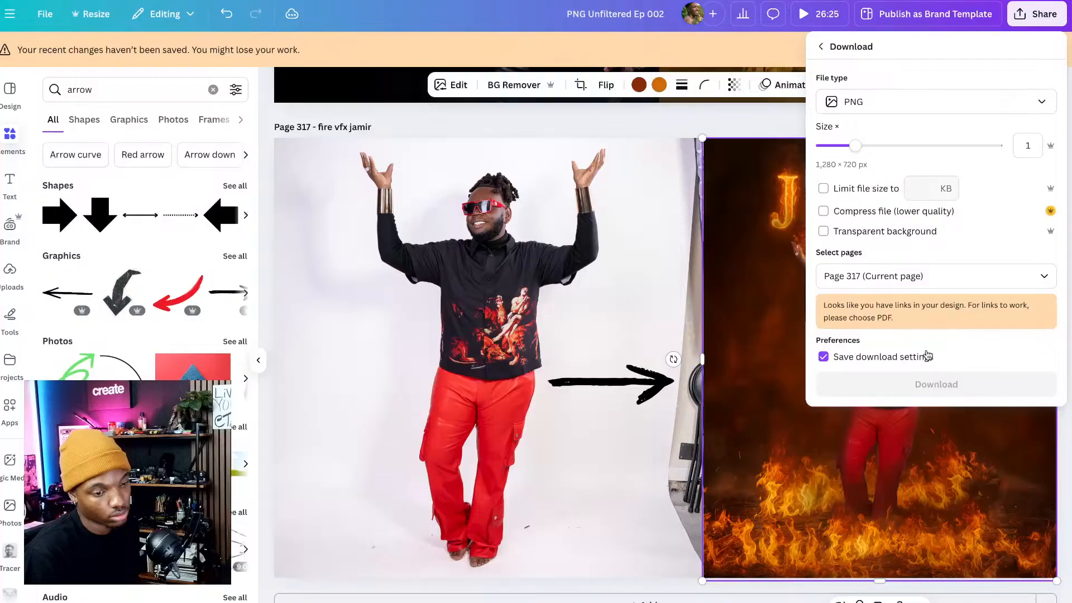
click(540, 210)
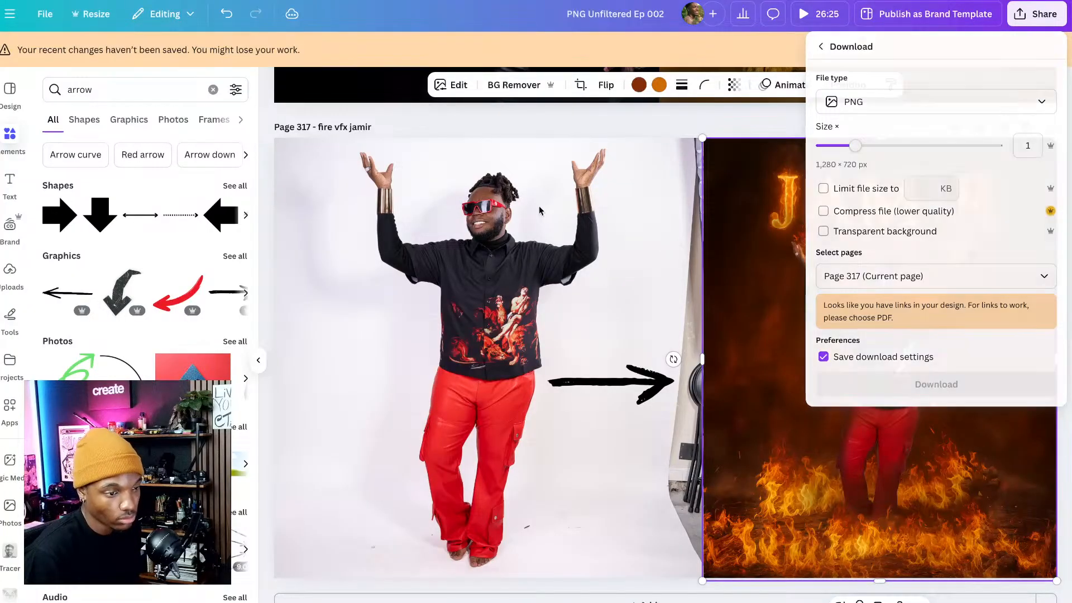
click(477, 117)
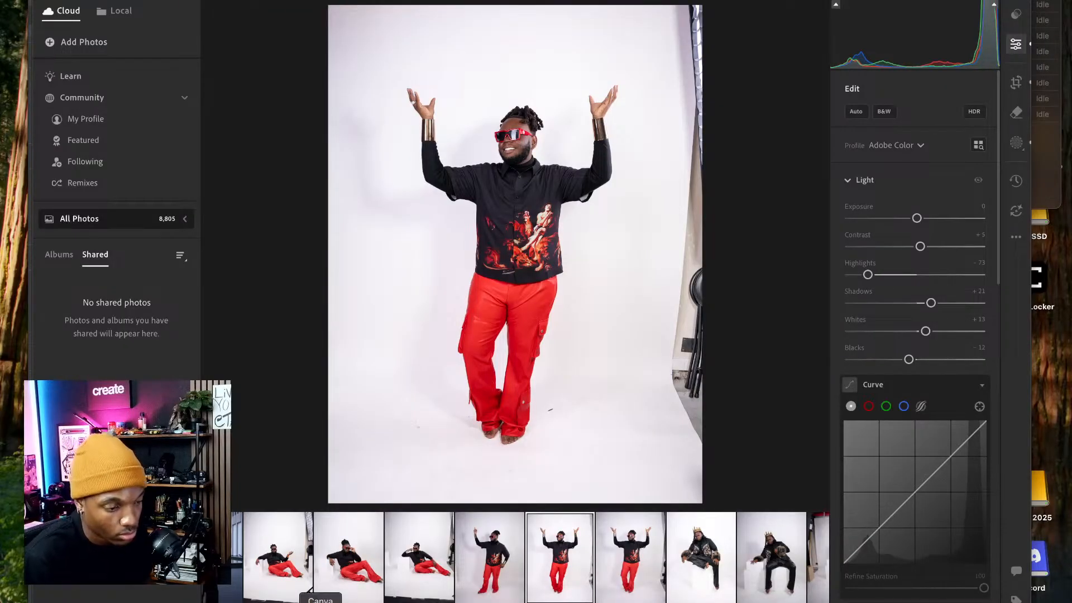
- Switch to Canva and place the original photo and the fire poster on the blank page 317
click(321, 602)
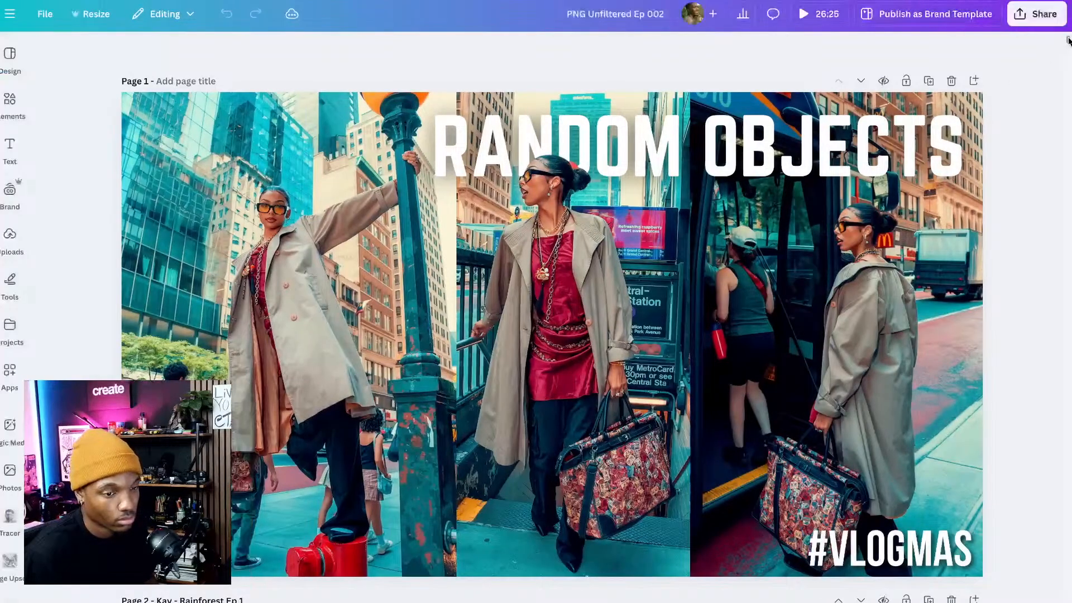
drag(1067, 39, 1067, 598)
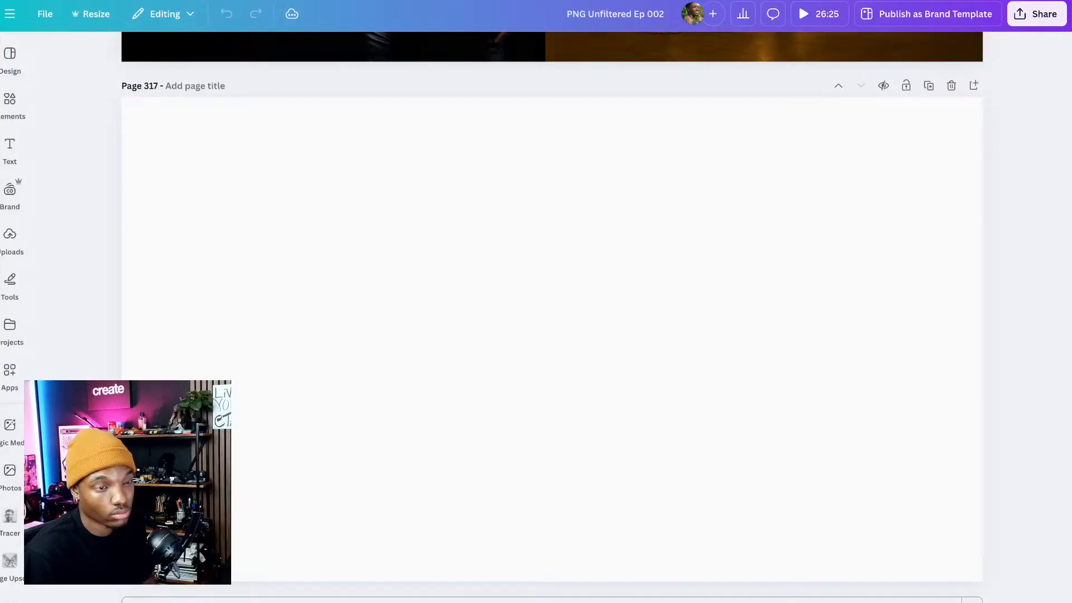
key(ctrl+v)
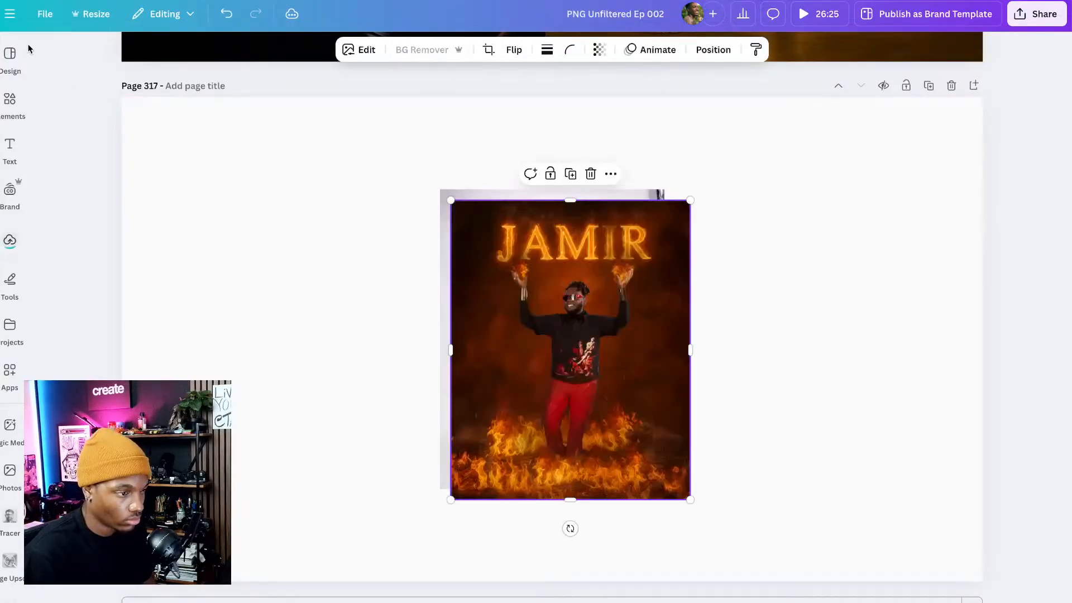
- Title page 317 with the subject's first name followed by "fire vfx floor"
click(144, 90)
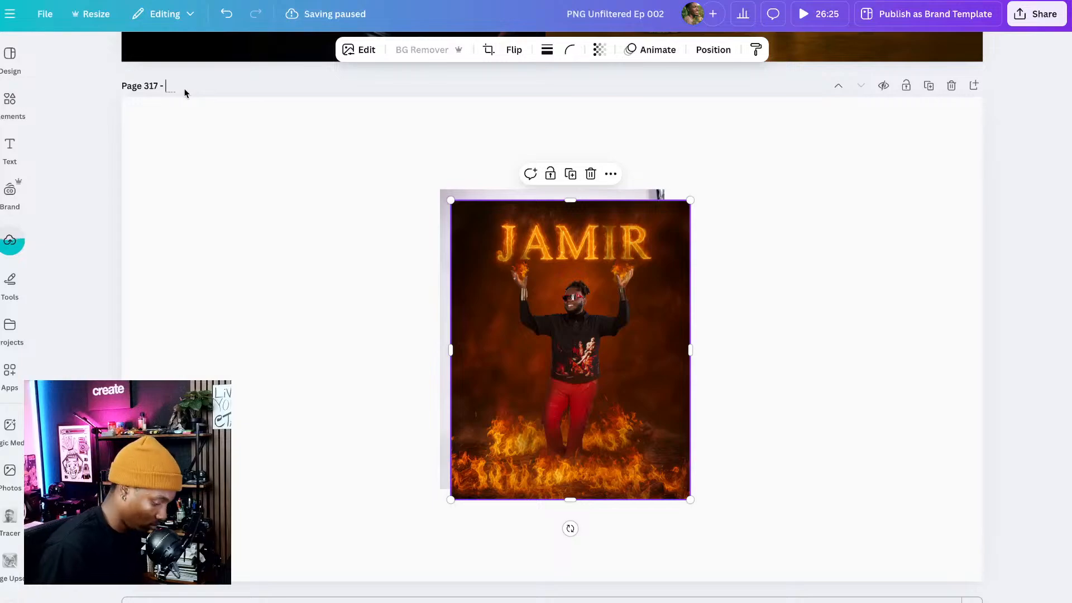
text(jamir fir)
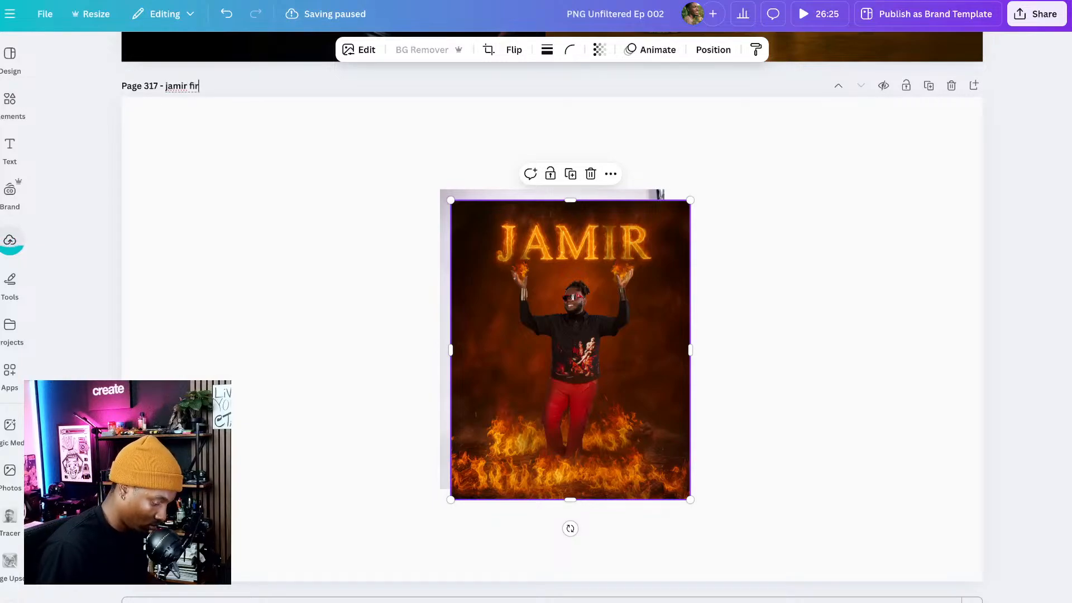
text(e vfx floor)
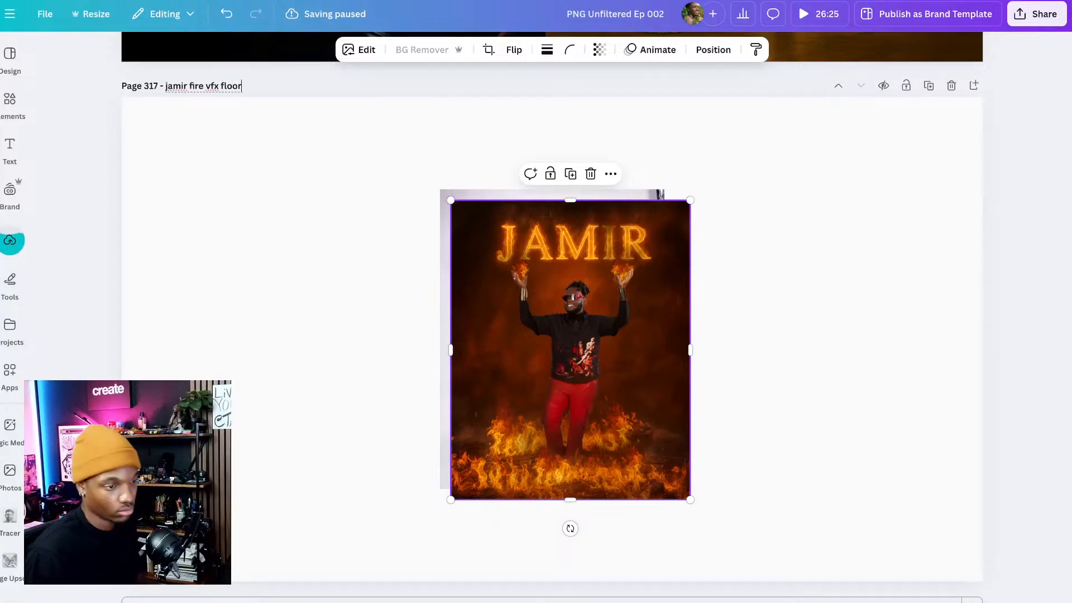
click(249, 127)
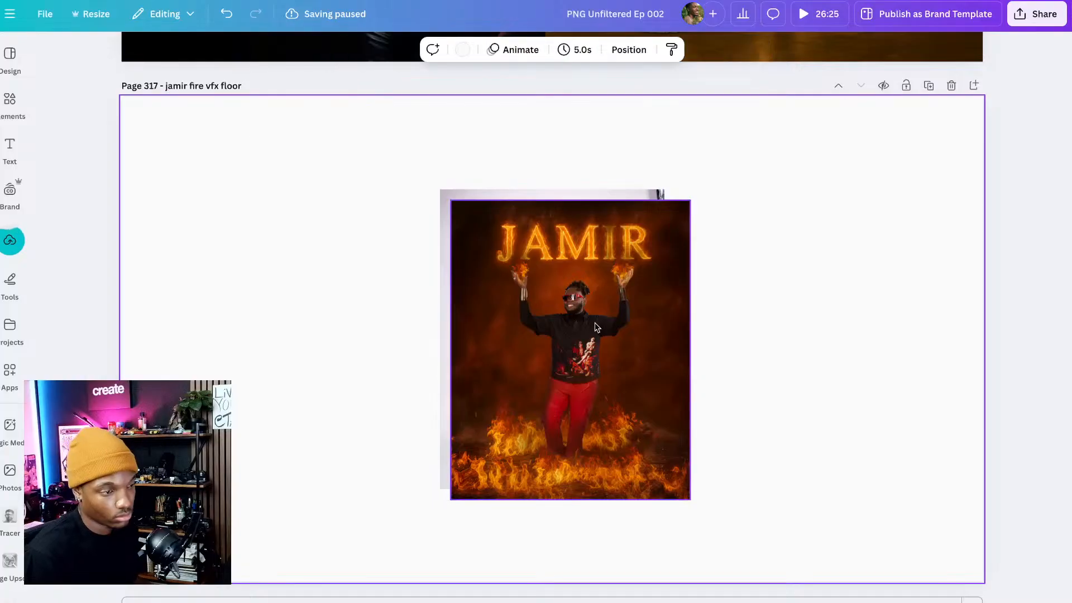
- Move the original photo and the fire poster apart, and crop the photo's excess backdrop above the hands and below the feet
drag(595, 322, 291, 311)
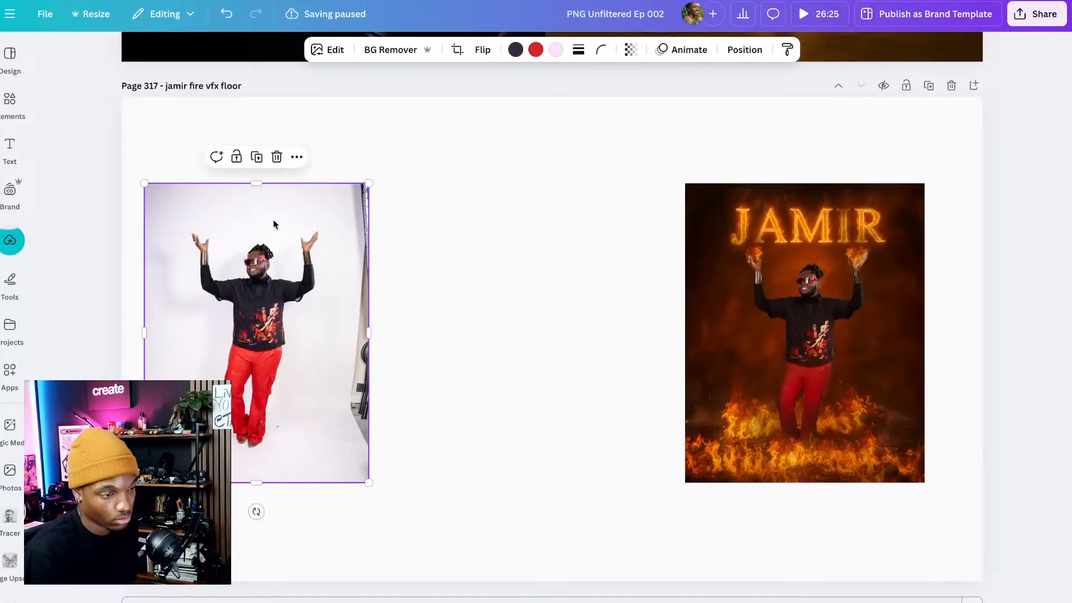
drag(254, 183, 254, 226)
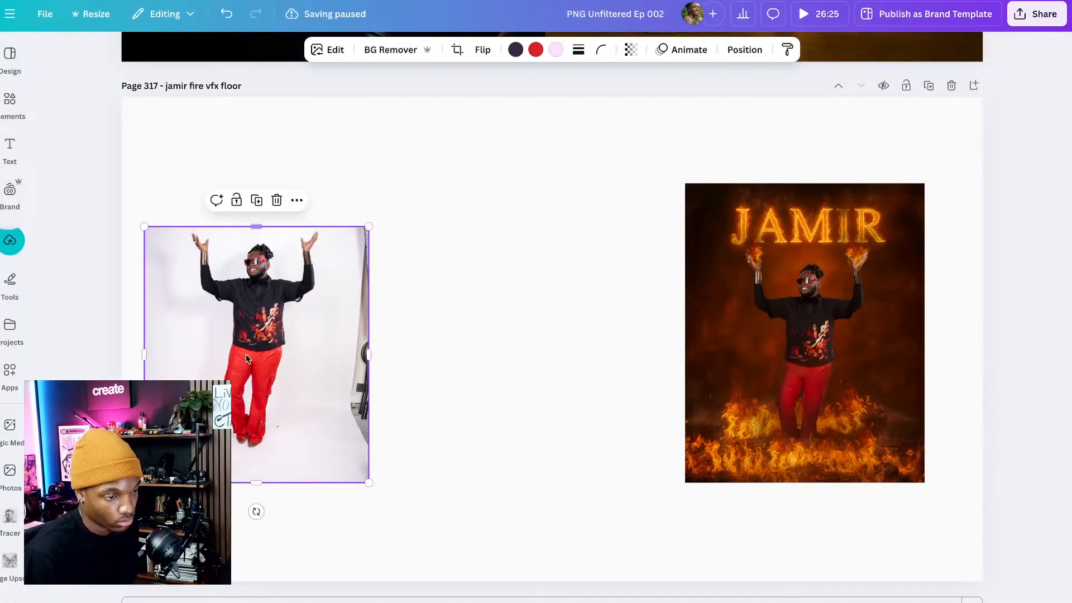
drag(256, 483, 259, 457)
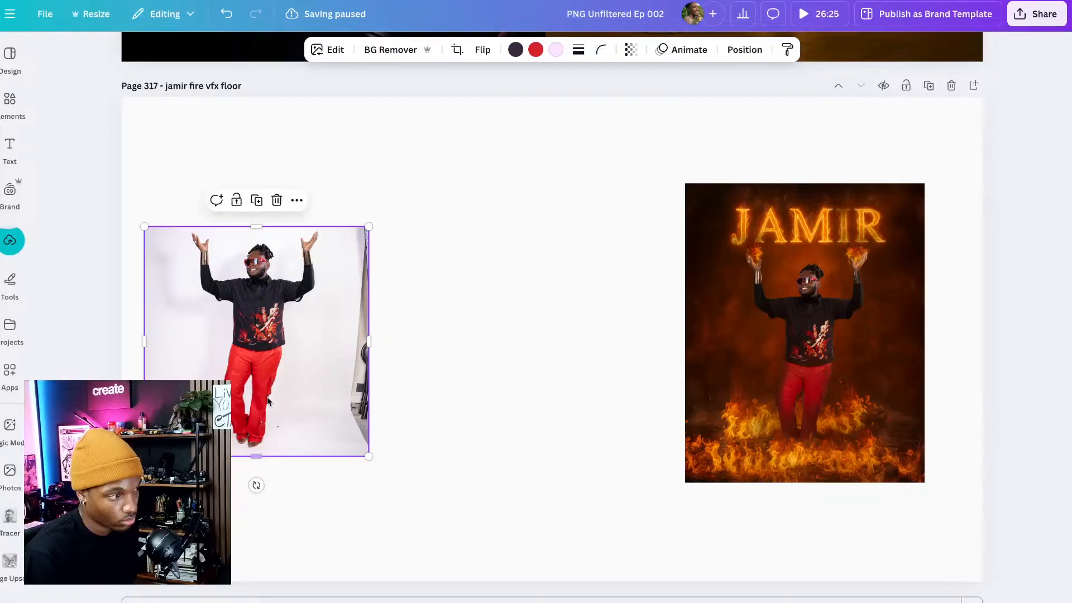
- Align the original photo to the page's upper-left corner and the fire poster to the upper-right corner, enlarging both to full page height
drag(268, 394, 246, 257)
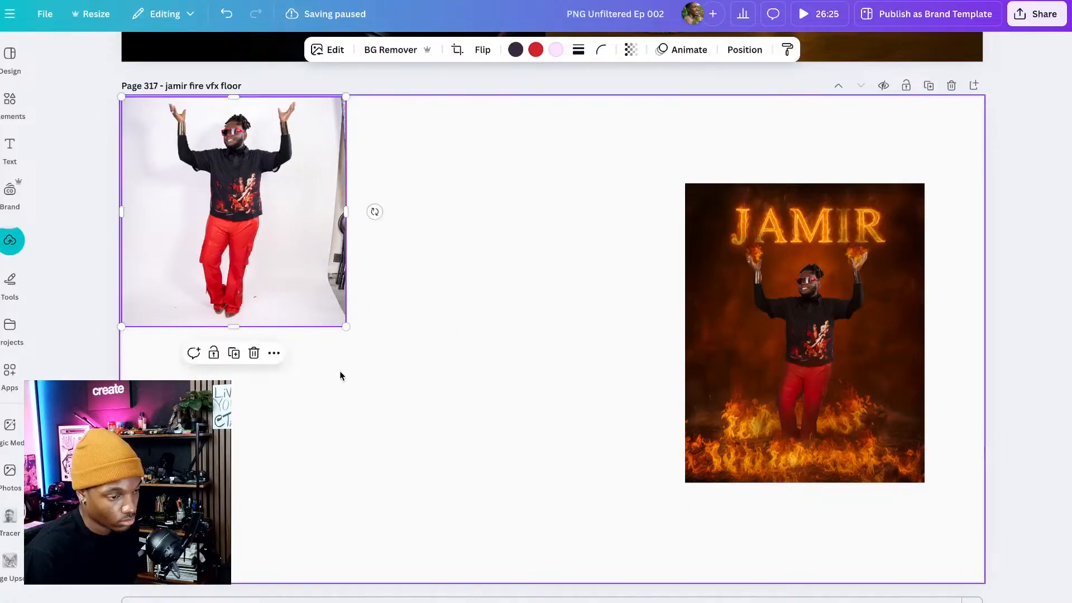
drag(344, 325, 618, 564)
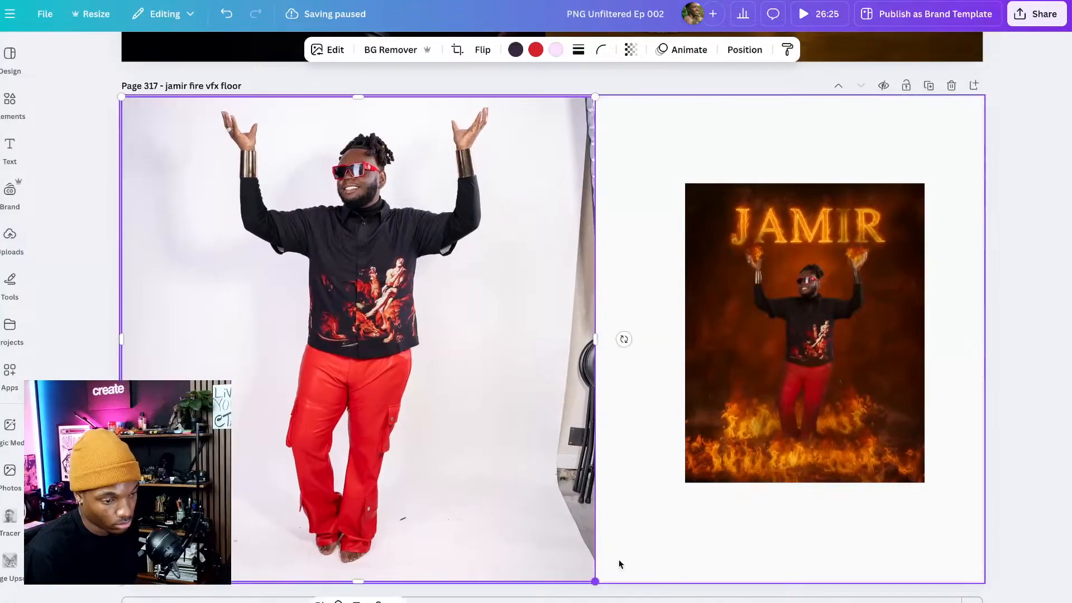
drag(736, 393, 794, 306)
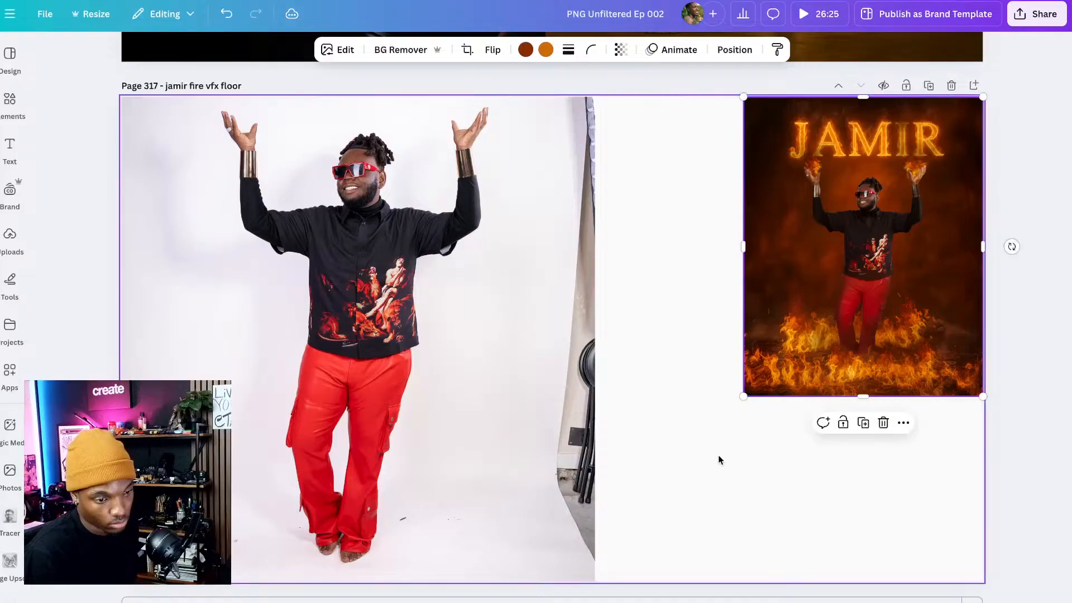
drag(744, 396, 549, 544)
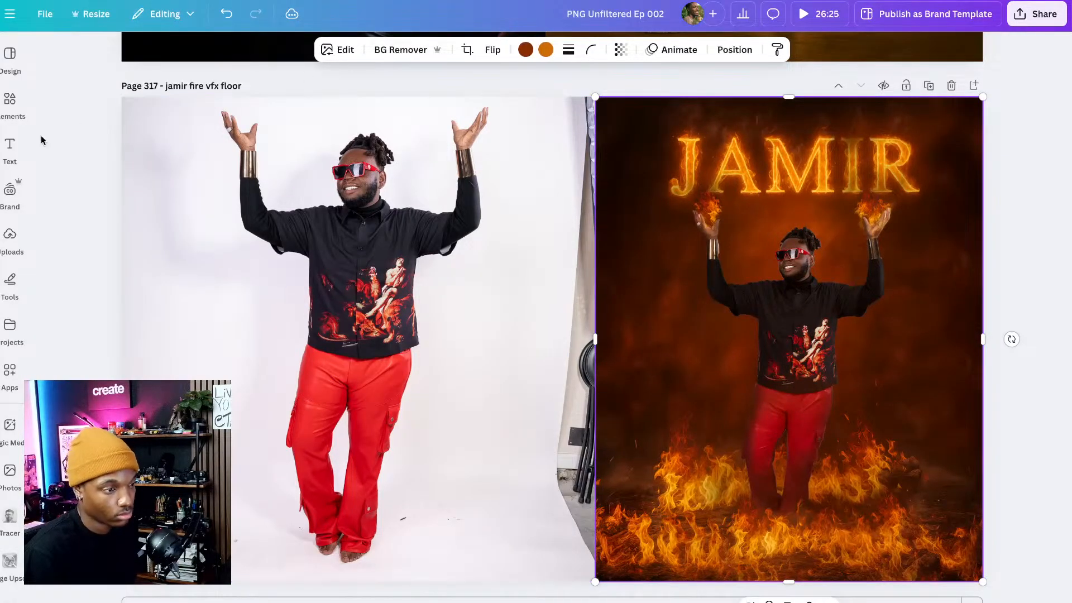
- Add the recently used hand-drawn black arrow, shrink it, and position it between the subject in the original photo and the fire poster
click(10, 100)
click(67, 157)
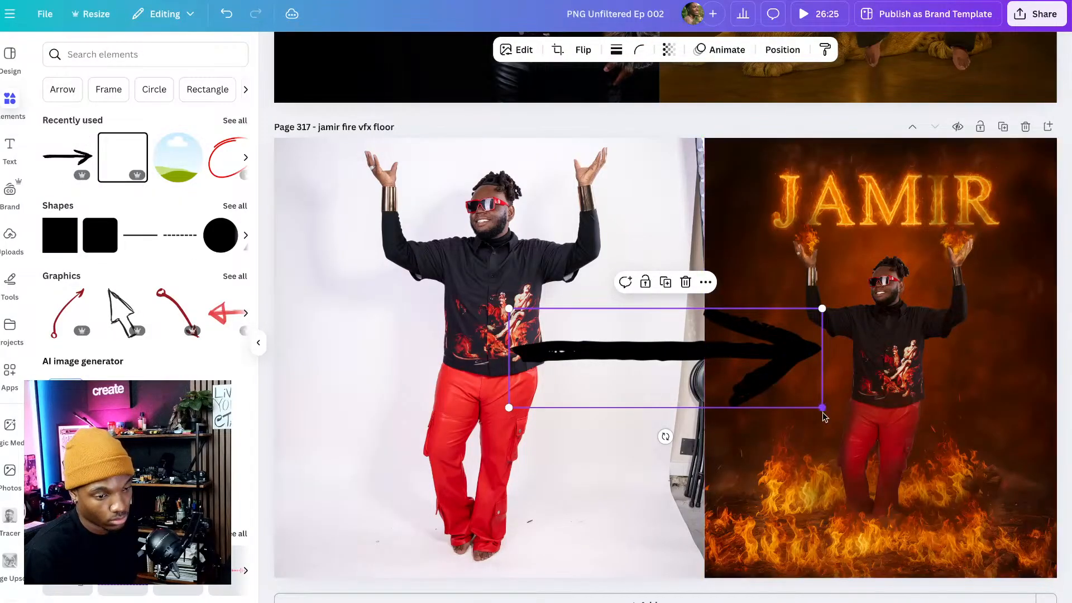
drag(825, 417, 634, 341)
key(ctrl+z)
click(703, 404)
drag(594, 320, 656, 357)
click(649, 261)
click(666, 118)
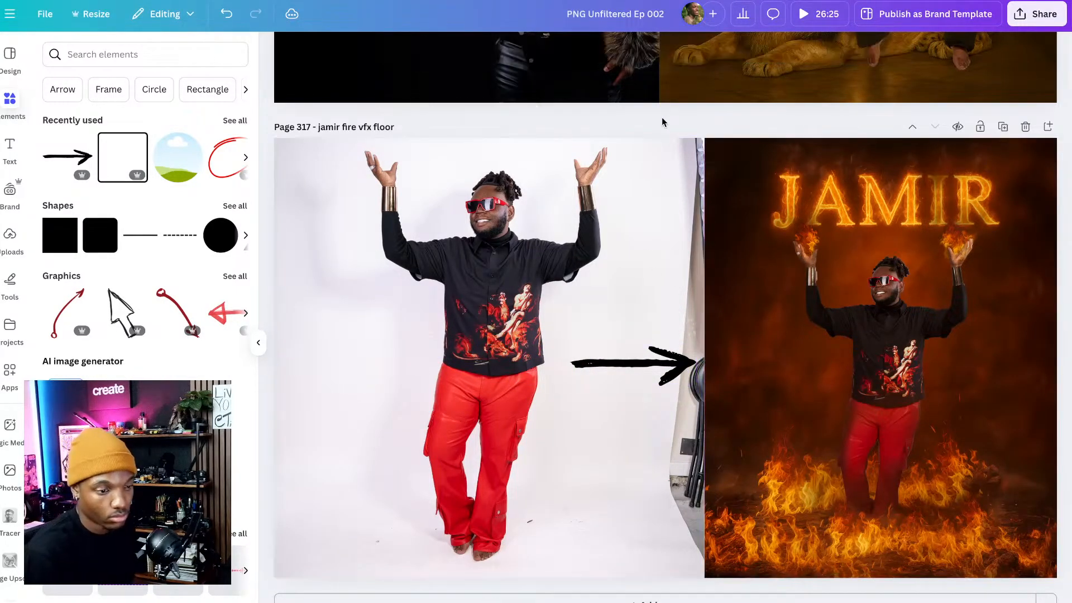
- Open the design's download settings, limit the pages to the current page 317, and set the file type to PNG
click(975, 216)
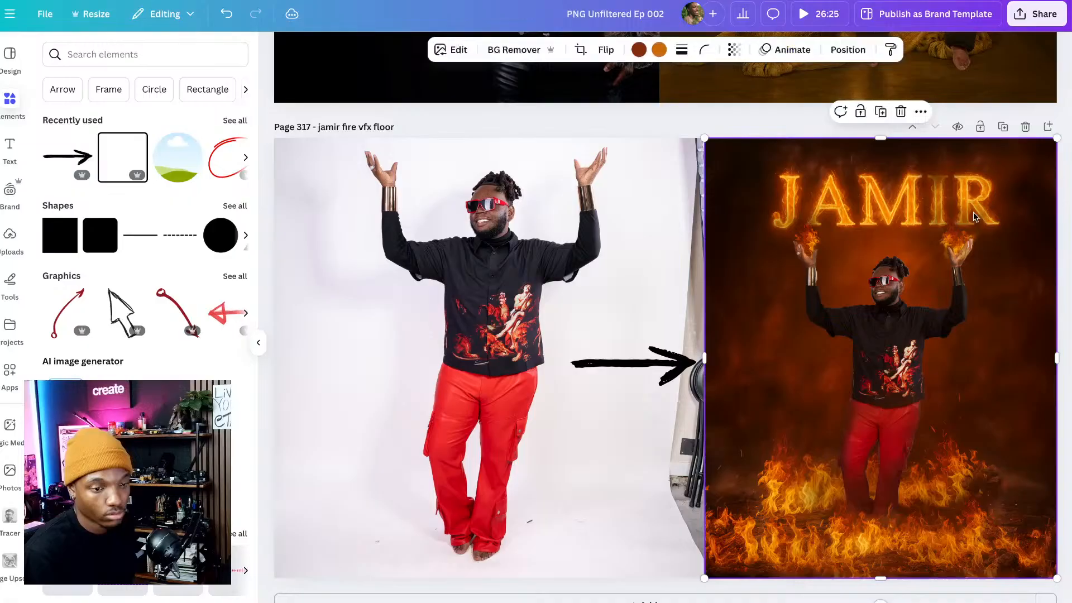
click(1036, 14)
click(833, 282)
click(893, 225)
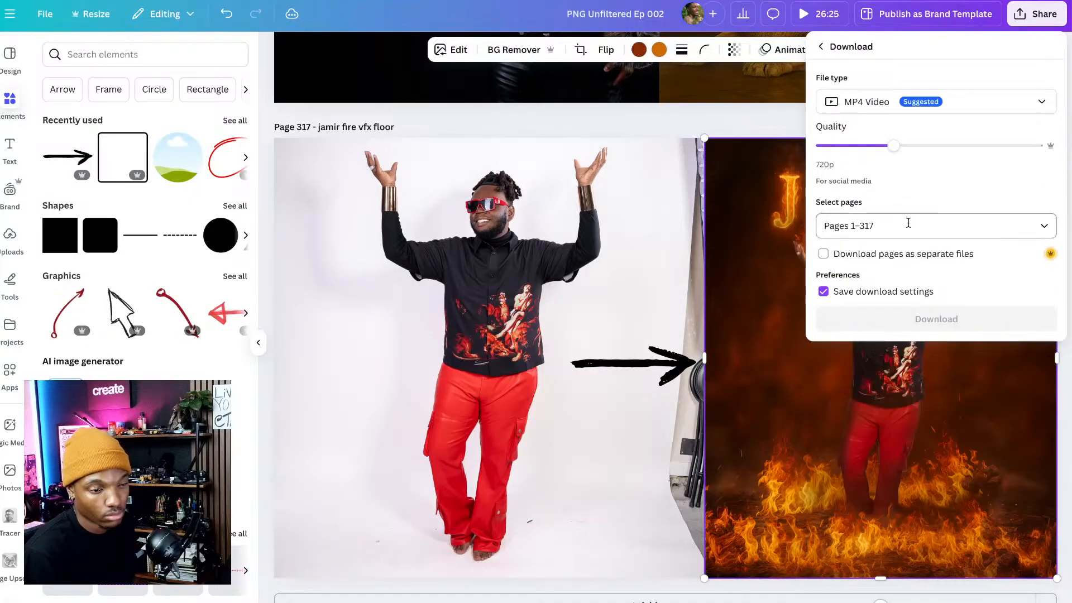
click(899, 285)
click(940, 411)
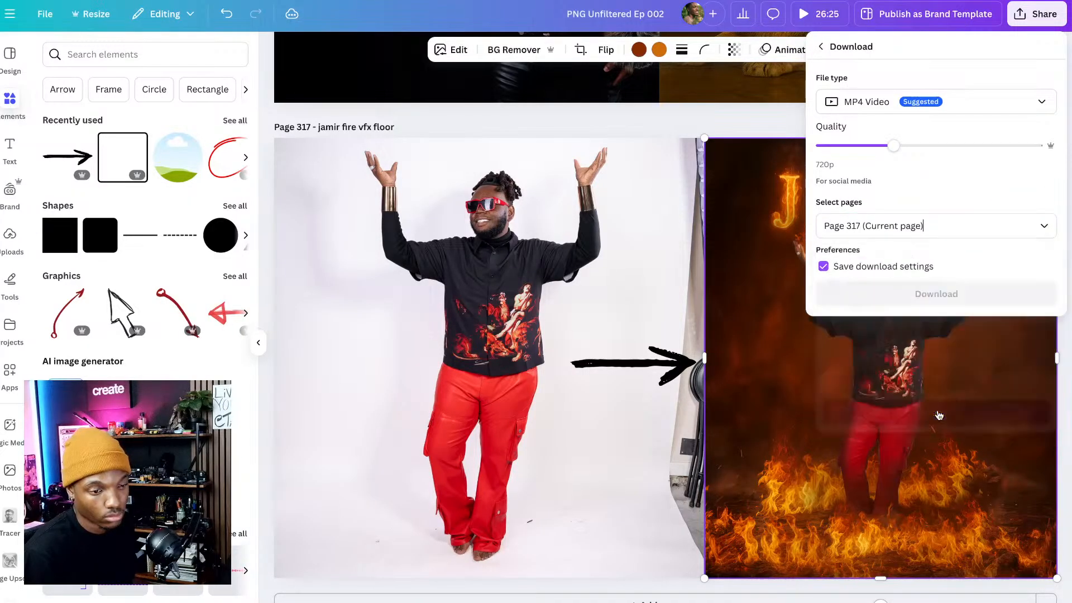
click(936, 397)
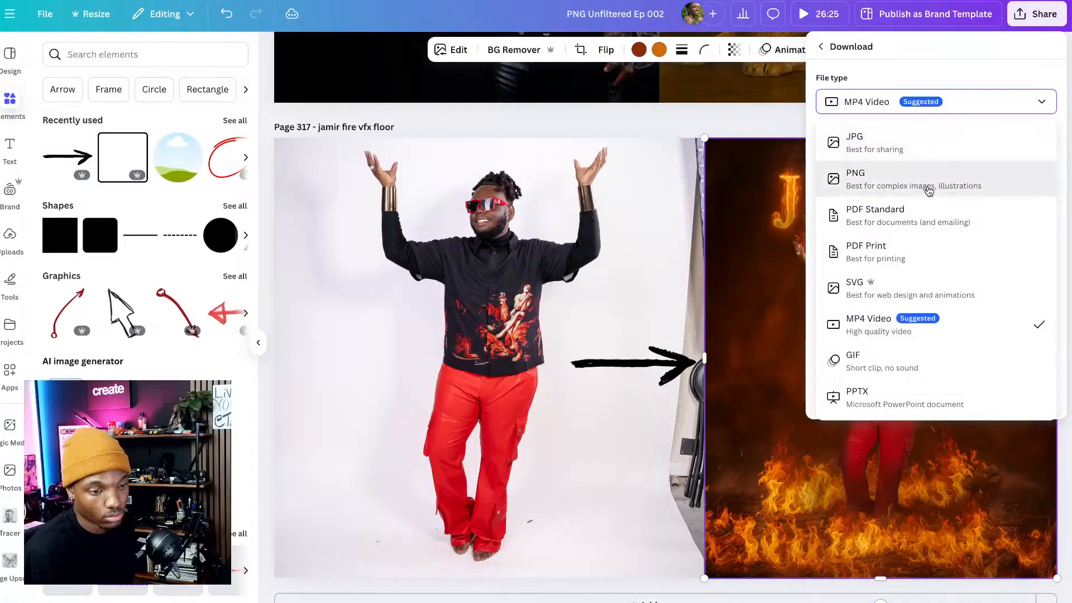
click(929, 178)
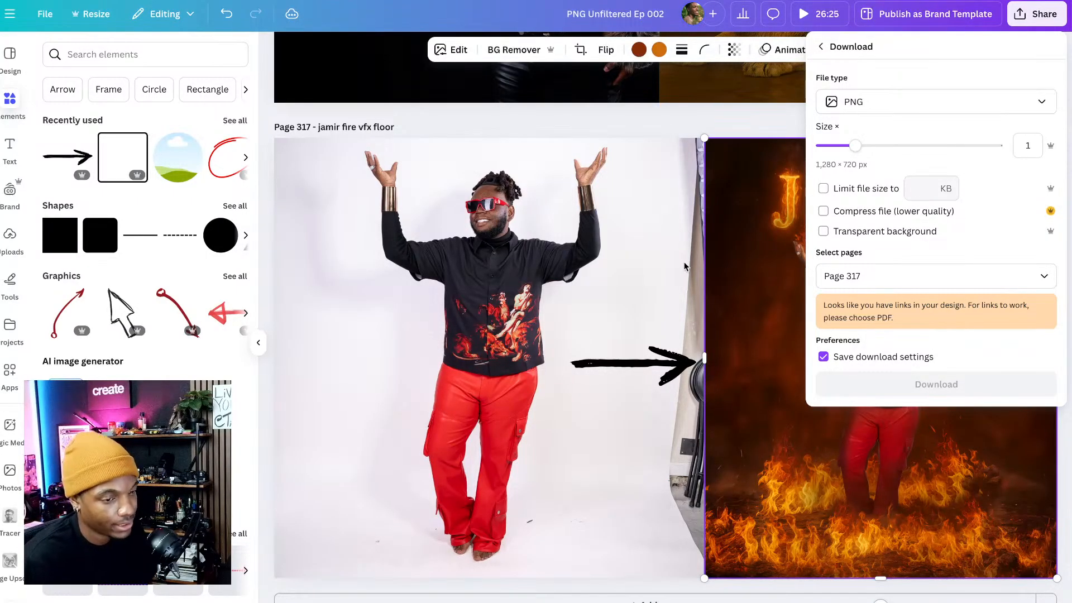
click(876, 274)
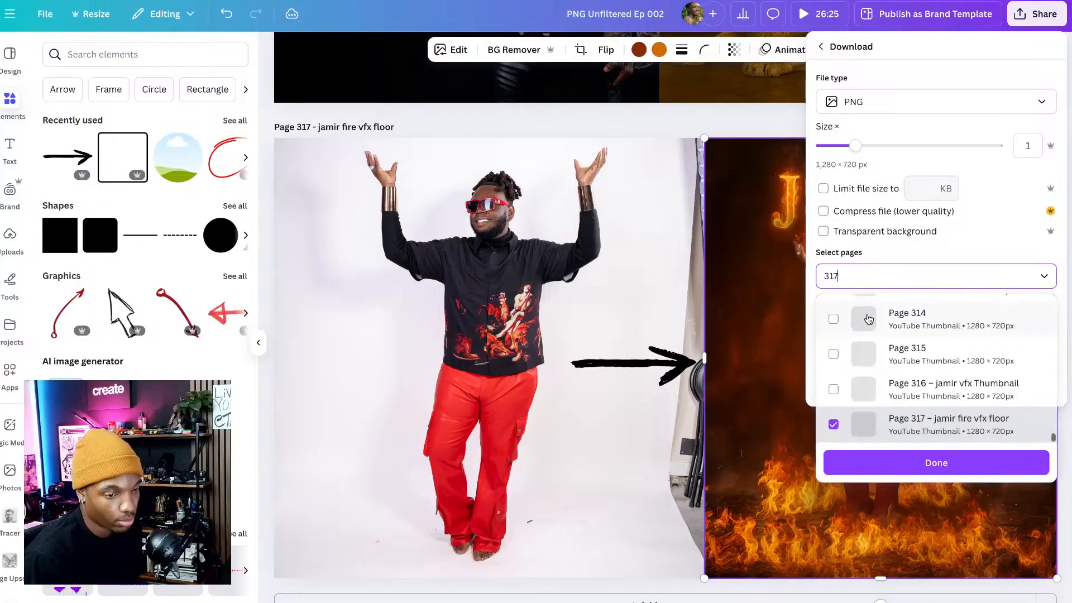
click(1044, 275)
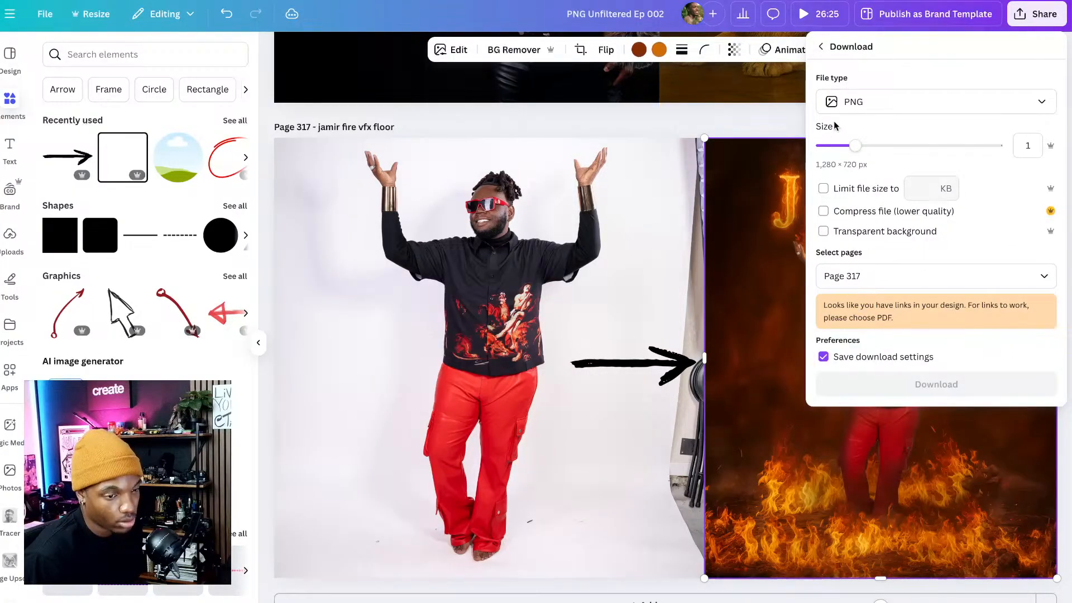
click(618, 189)
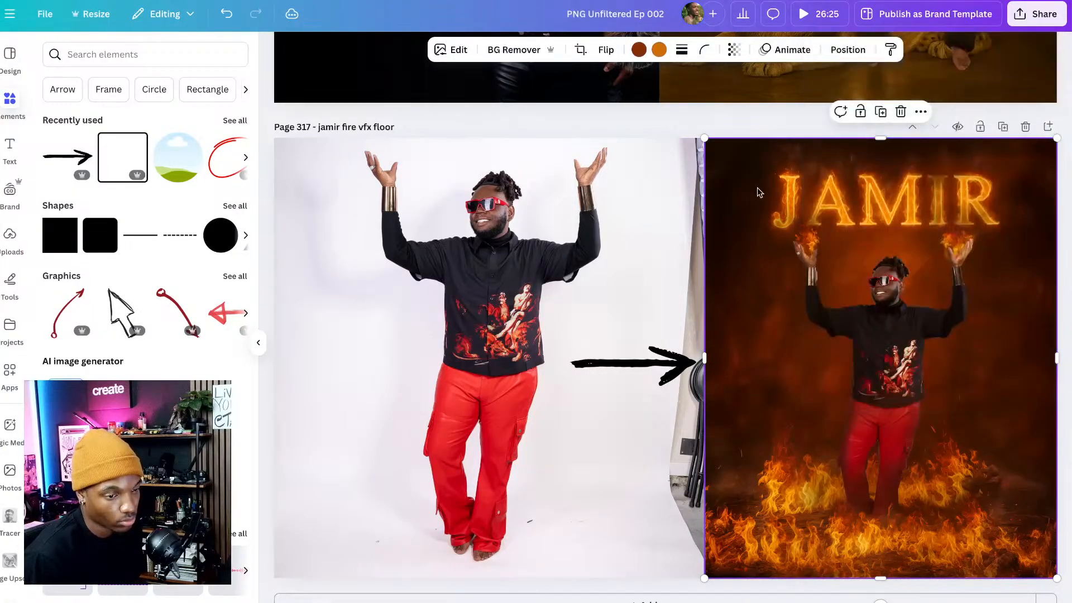
- Reopen the download settings, select only the current page 317, and download it as a PNG to the Downloads folder under the suggested name
click(1036, 14)
click(840, 277)
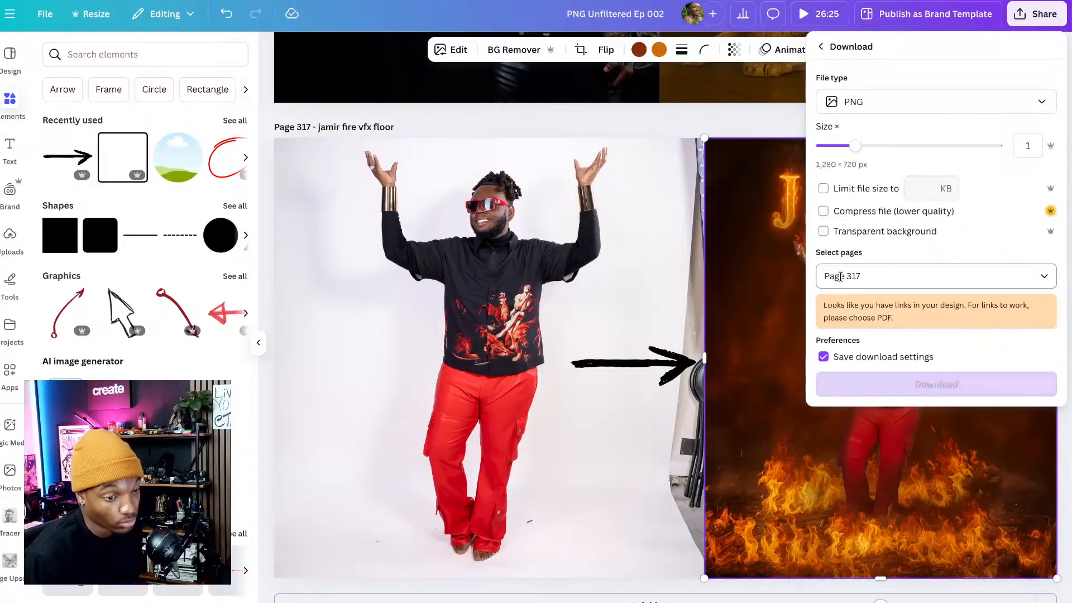
click(919, 273)
scroll(954, 368, up, 1)
scroll(953, 368, up, 20)
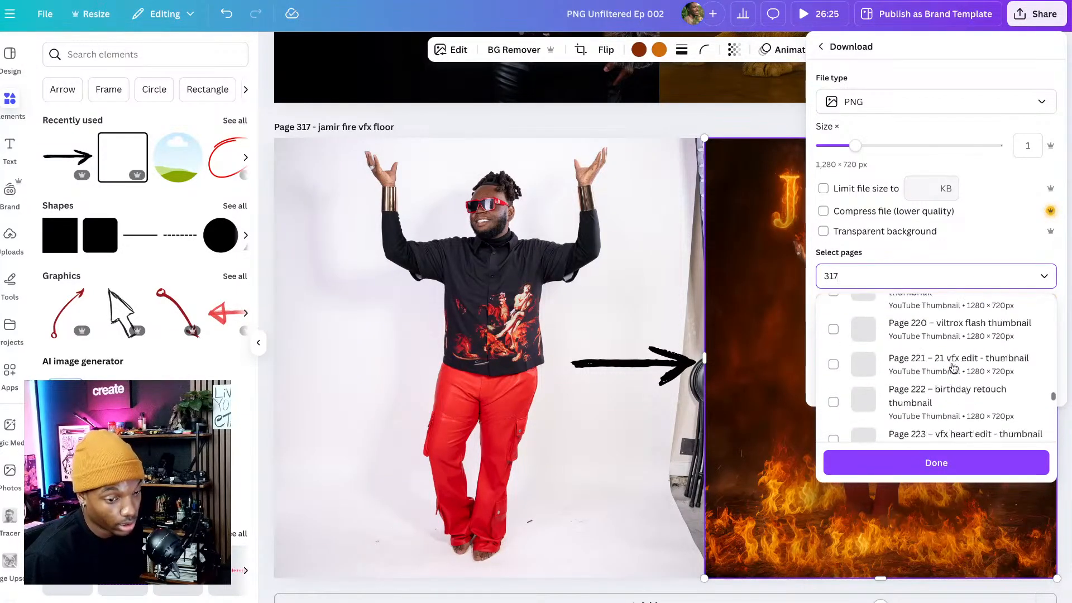
scroll(954, 368, up, 2)
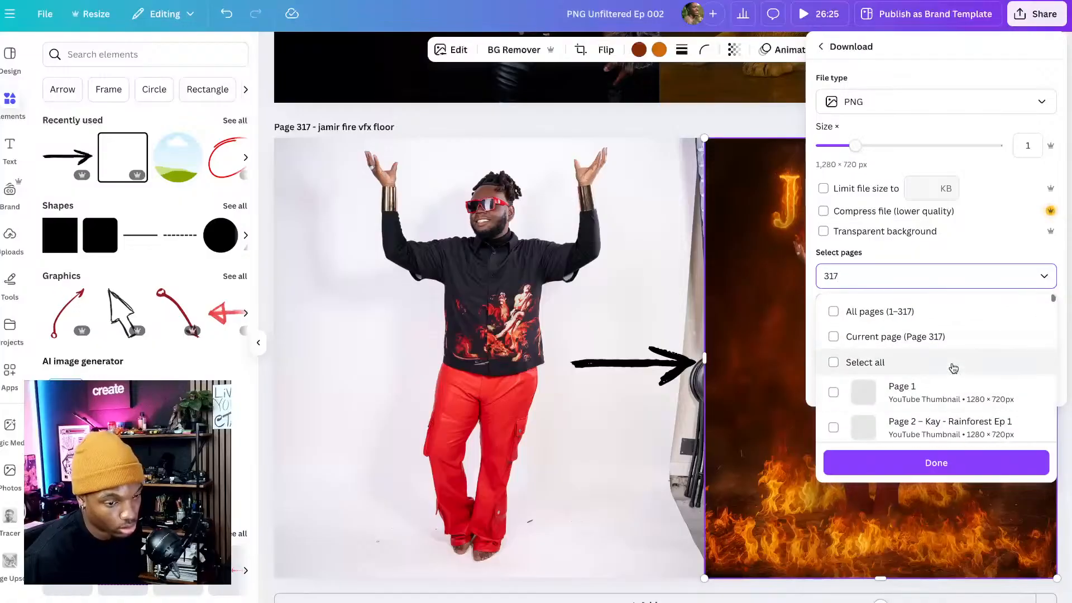
click(911, 336)
click(978, 466)
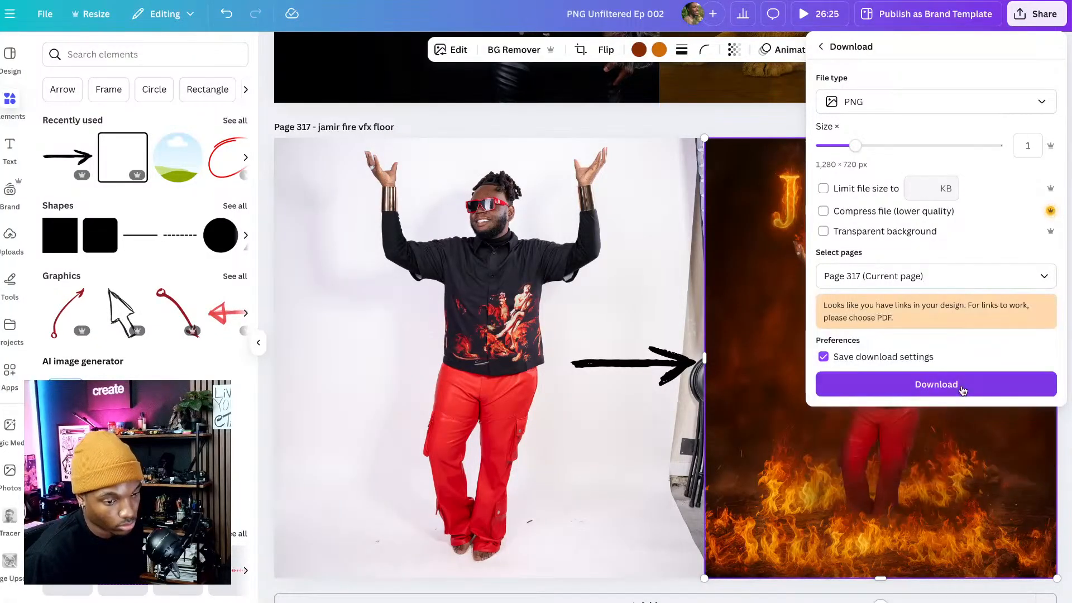
click(958, 384)
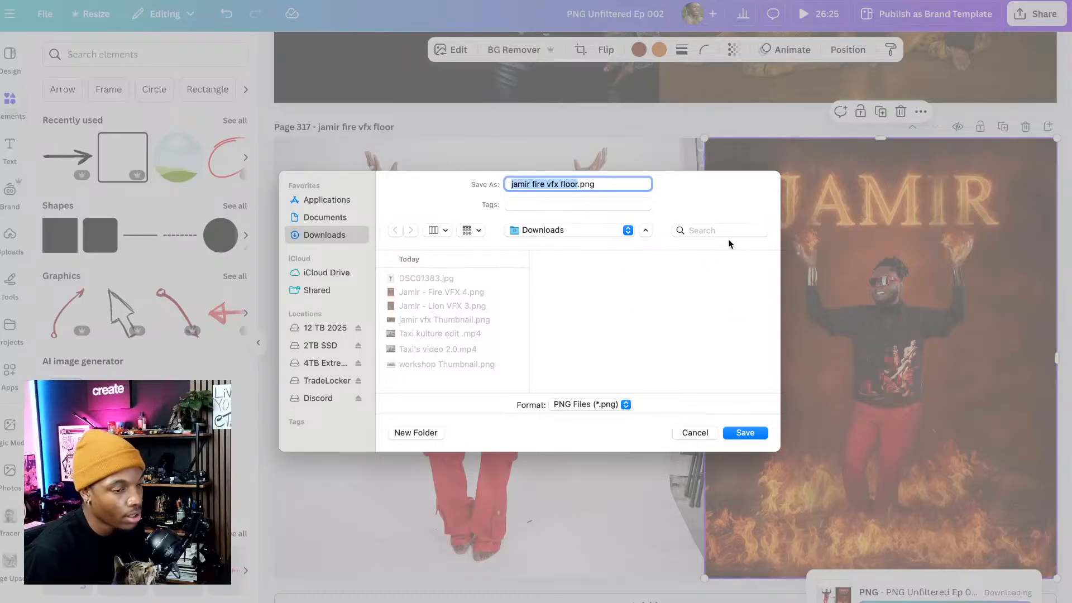
click(746, 432)
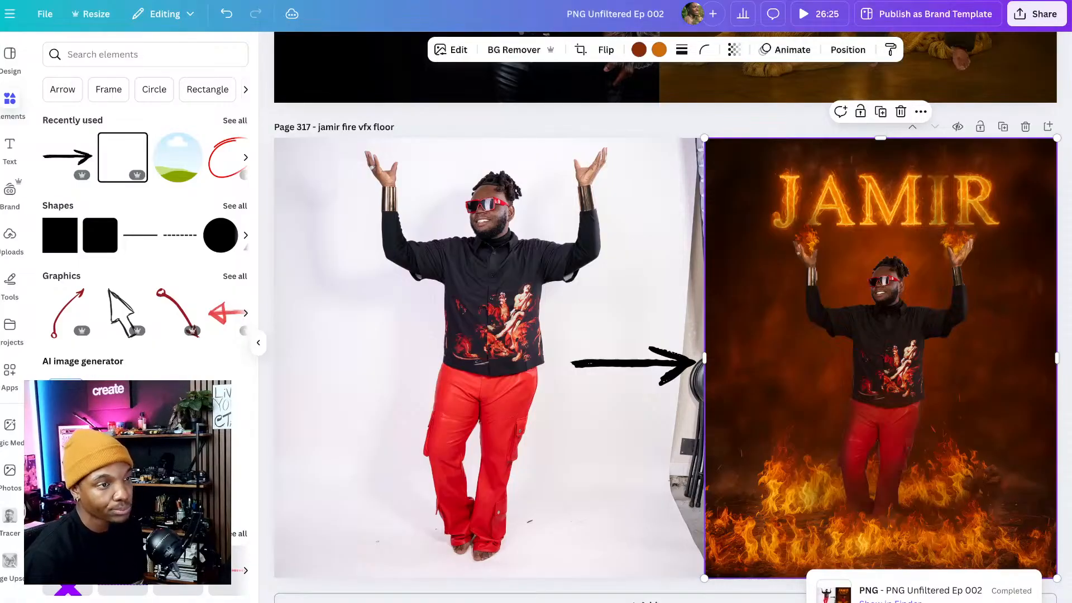
- Switch to Adobe Lightroom and select the photo of the subject reclining against the white box with one hand at his head
key(super+Tab)
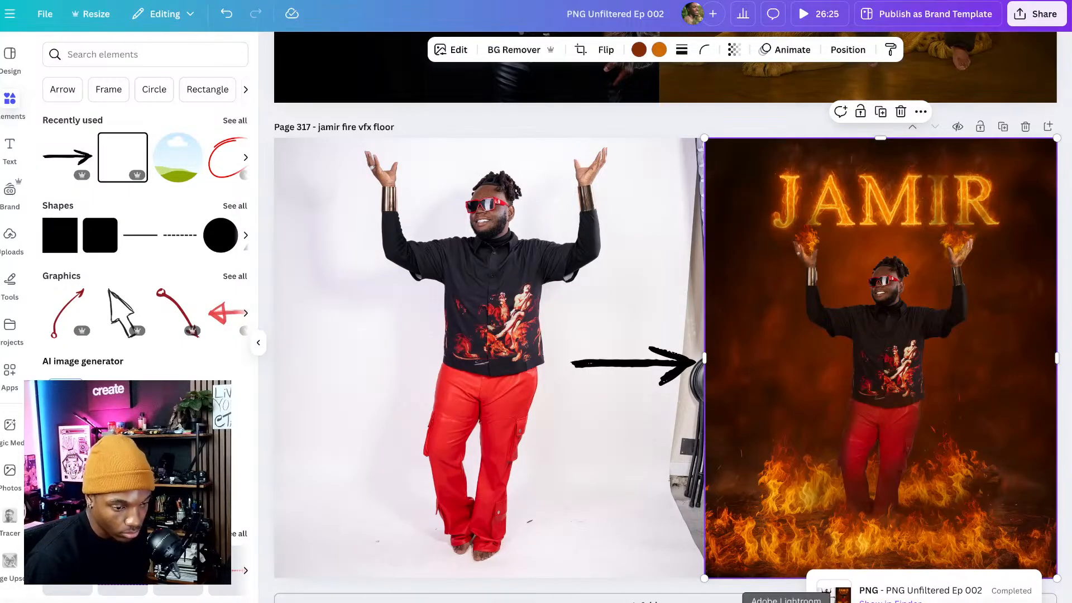
click(788, 602)
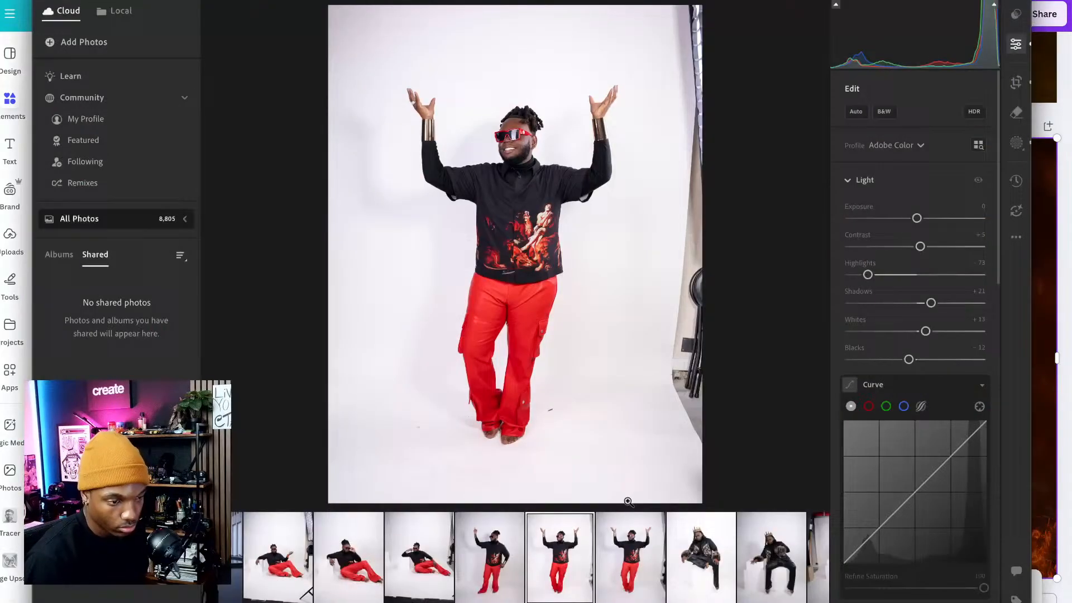
click(440, 551)
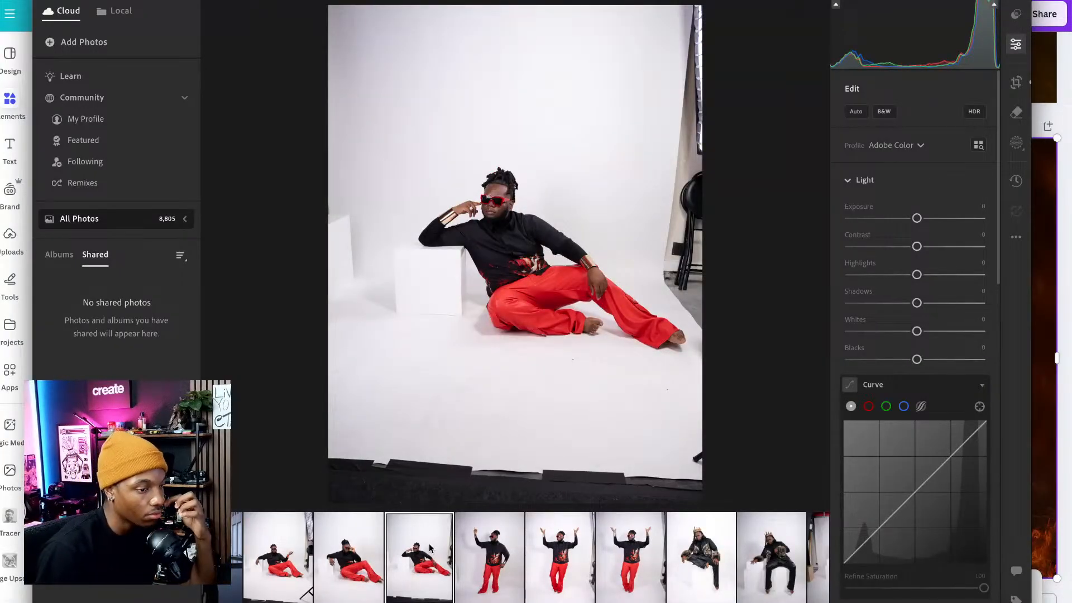
click(282, 560)
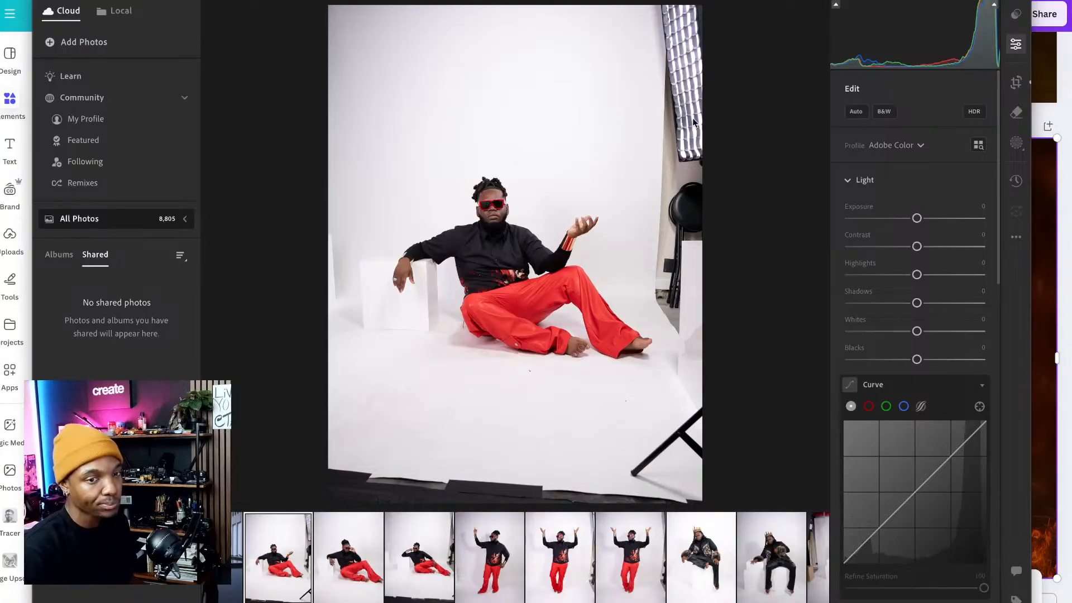
click(422, 550)
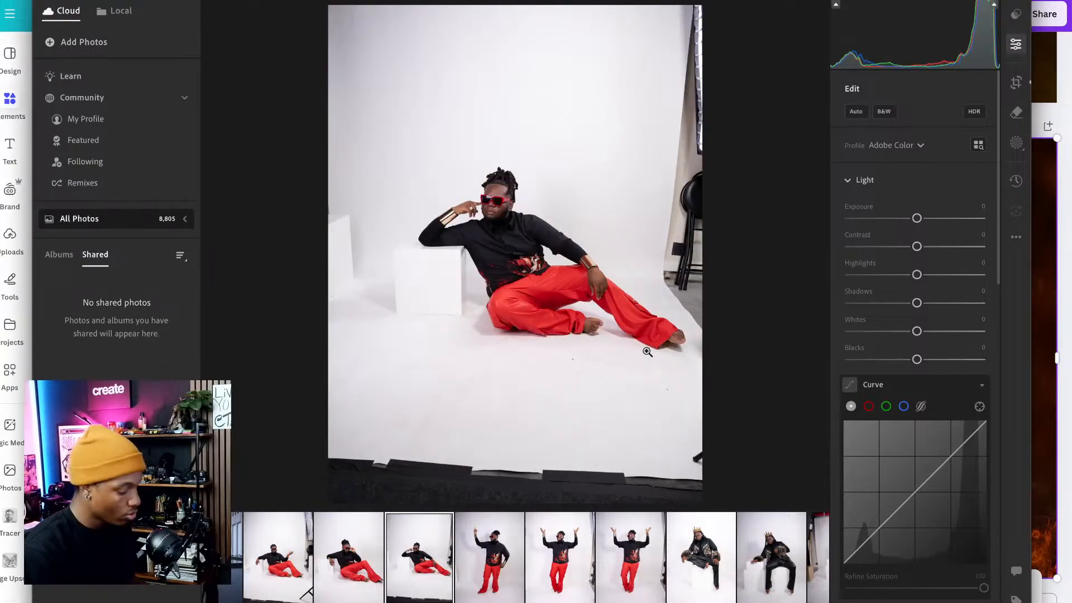
- Paste the copied edit settings onto the reclining photo and open it for editing in Photoshop
key(ctrl+v)
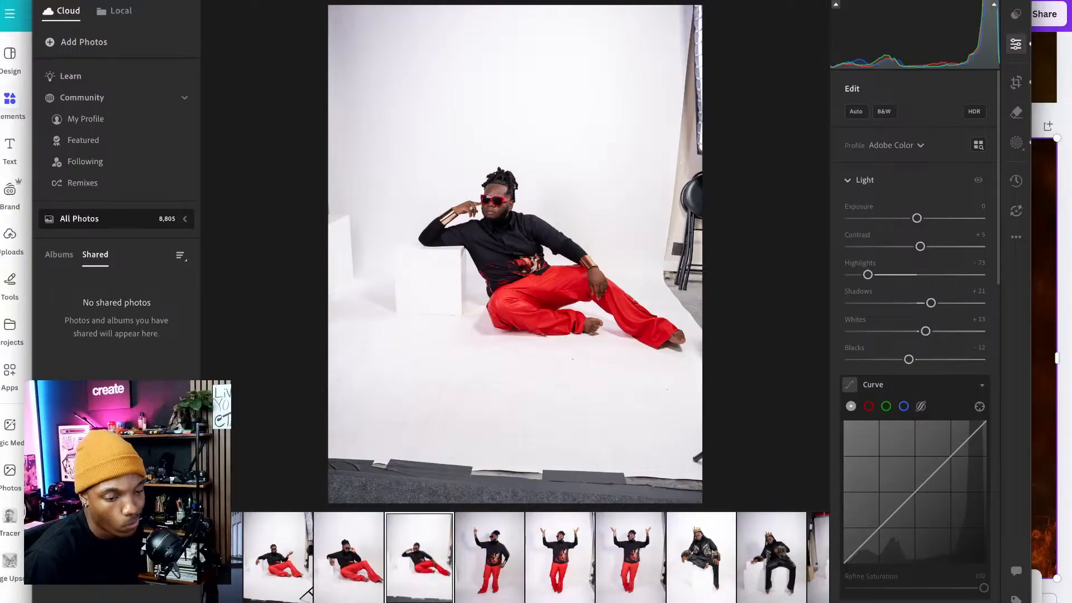
click(804, 602)
click(804, 602)
click(804, 602)
click(804, 602)
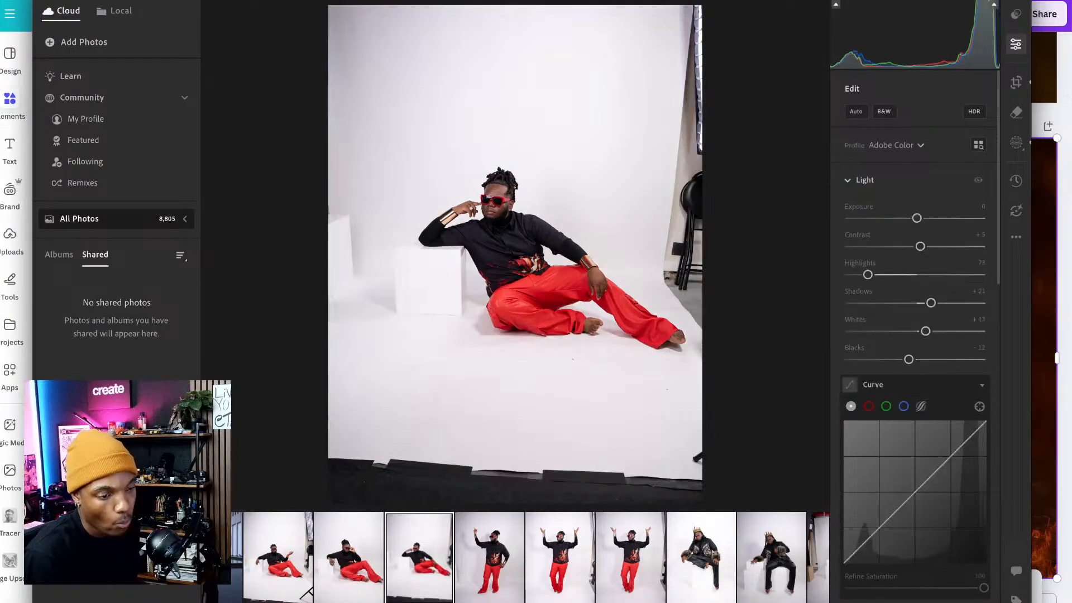
right_click(503, 180)
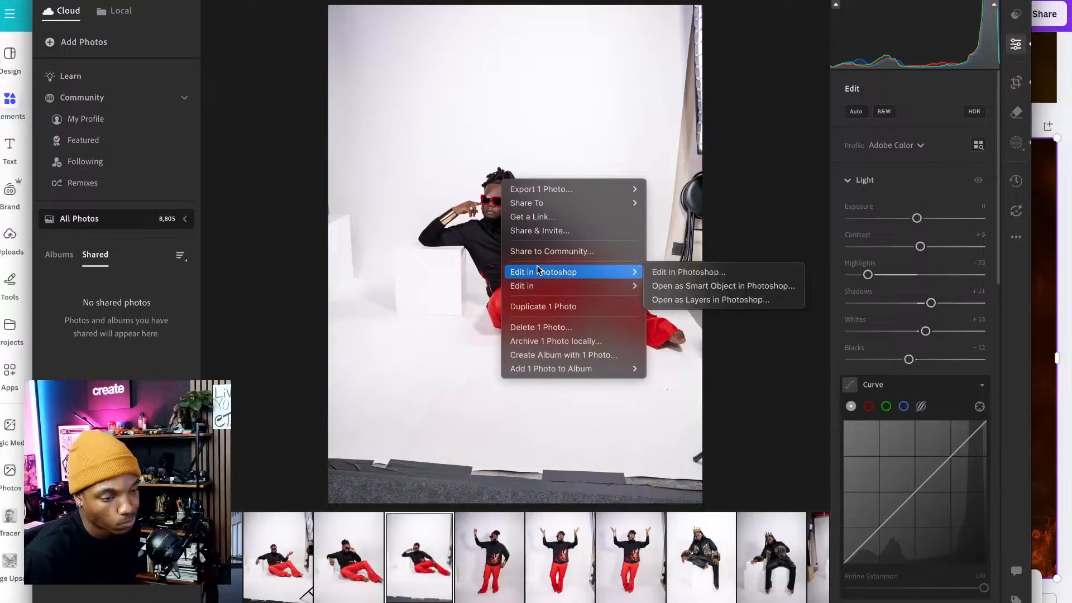
click(653, 271)
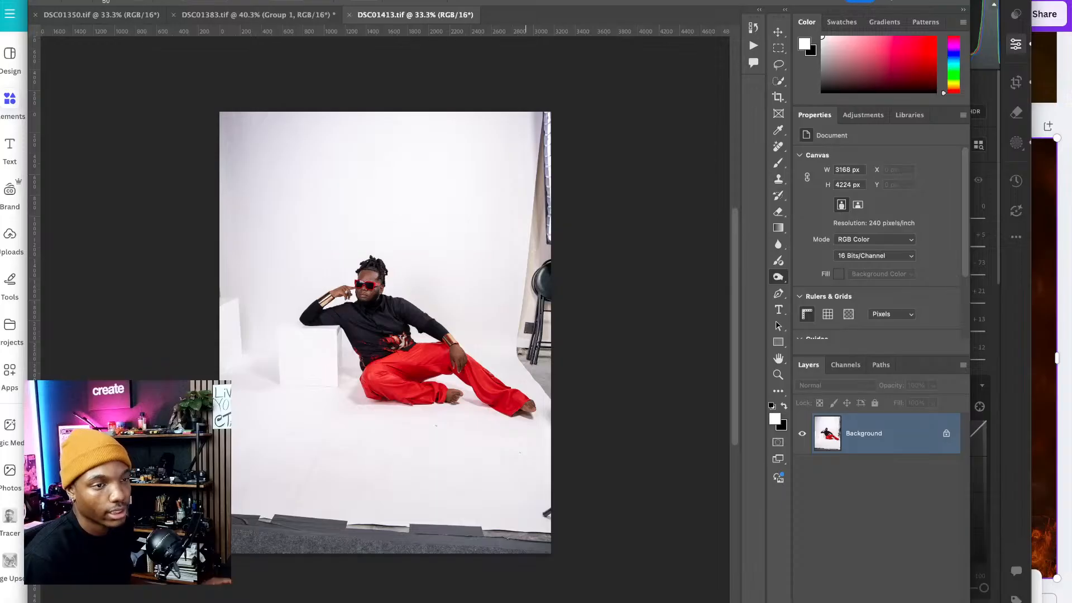
- Switch to the ChatGPT lion conversation in Chrome and send the prompt "make the nack hale of the lion also so that its in the full image"
drag(982, 0, 877, 34)
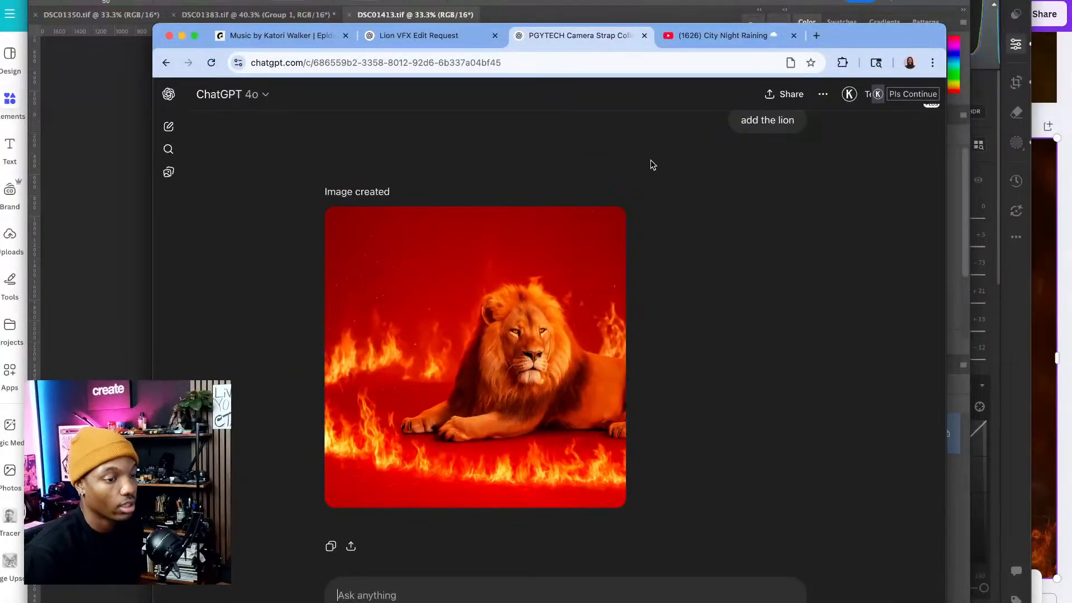
scroll(586, 330, up, 4)
scroll(591, 336, down, 5)
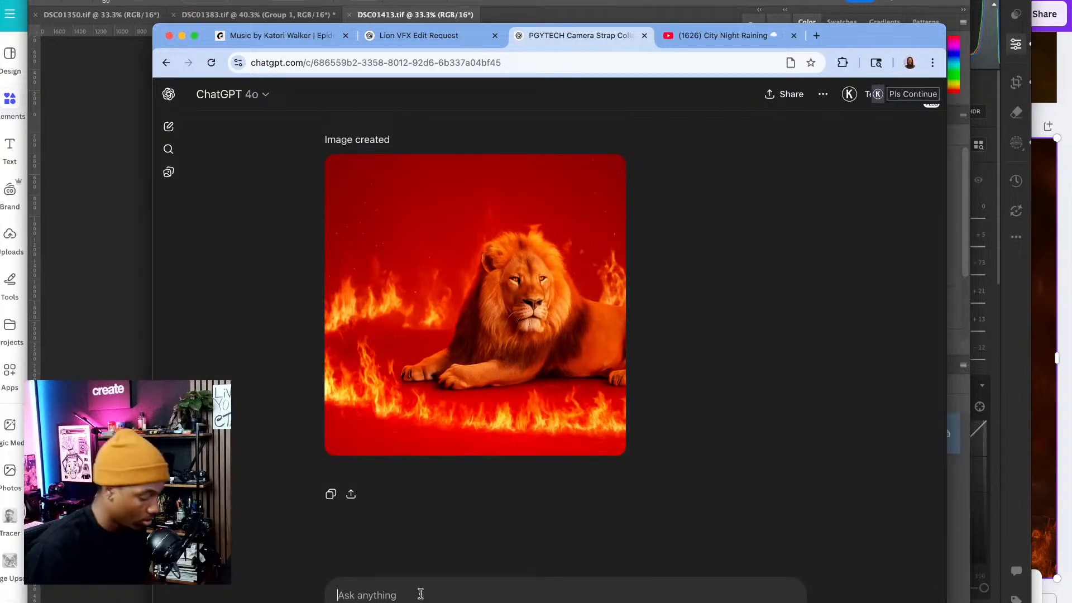
text(make the )
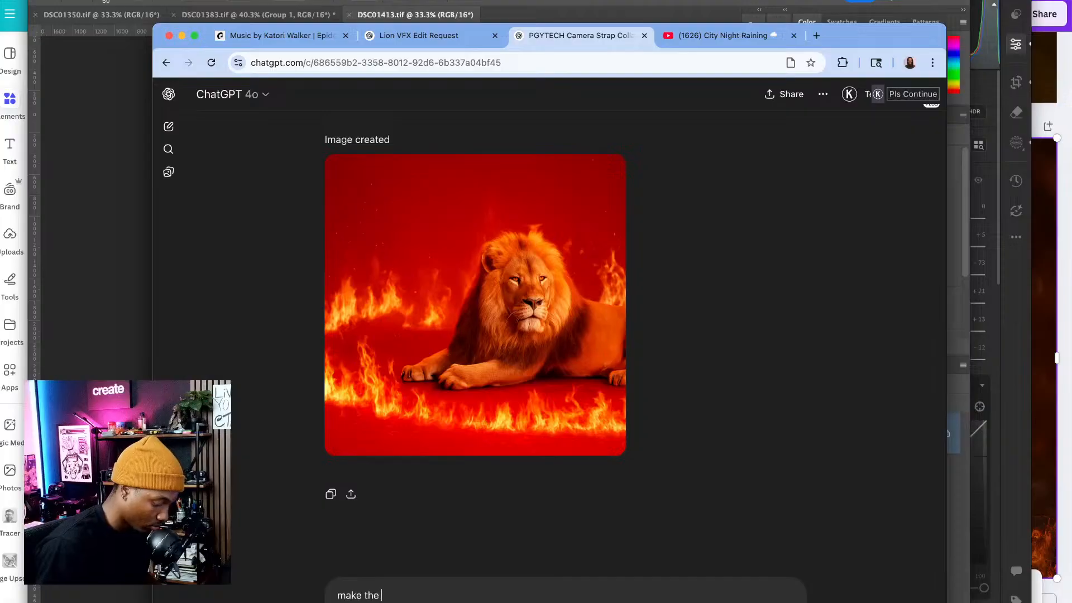
text(nadk hale)
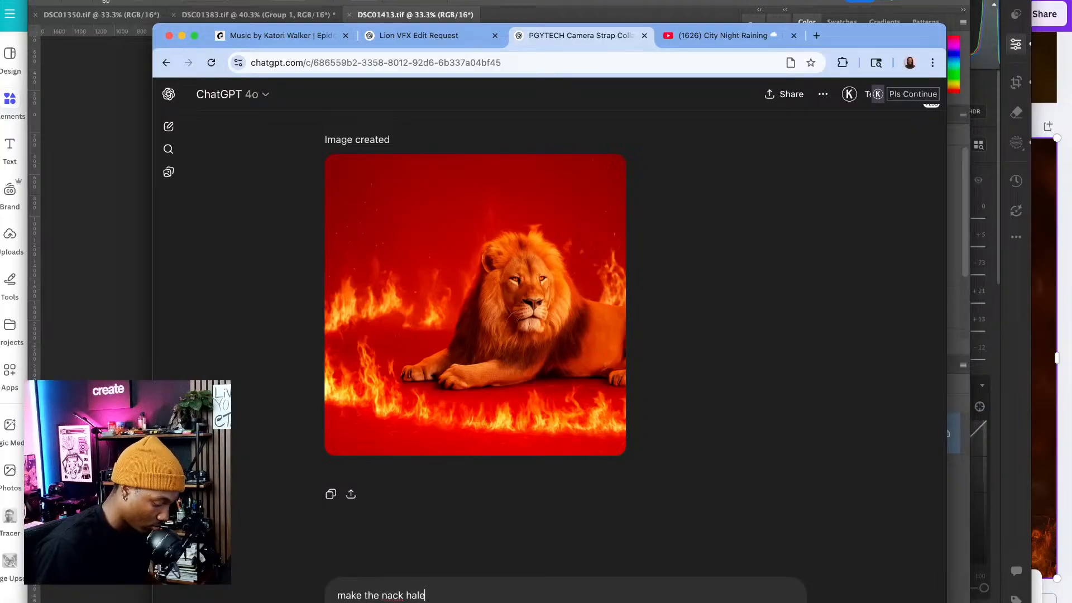
text( of the)
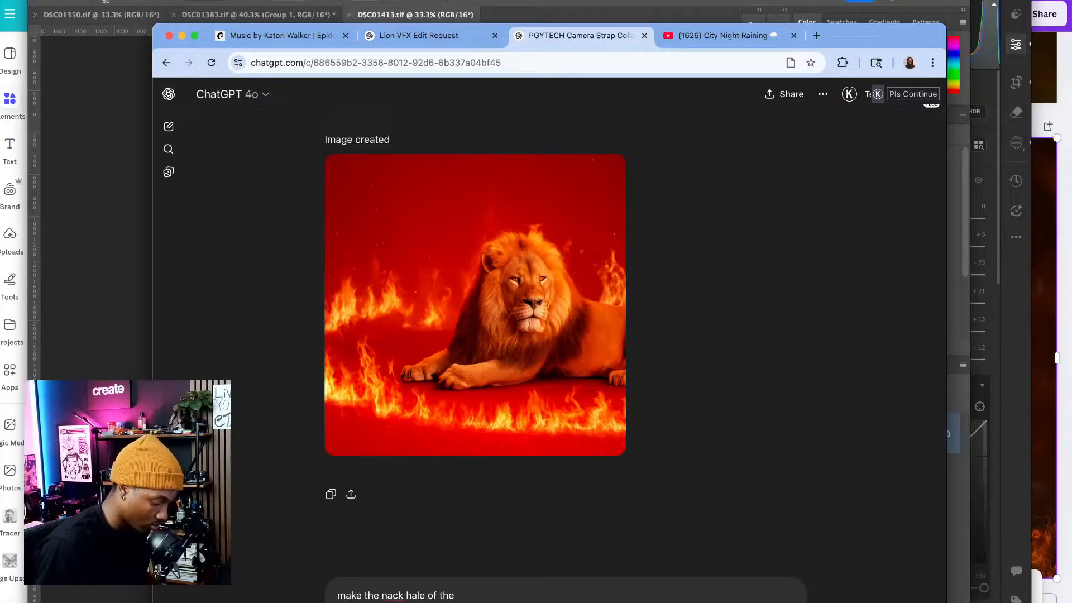
text( lion also)
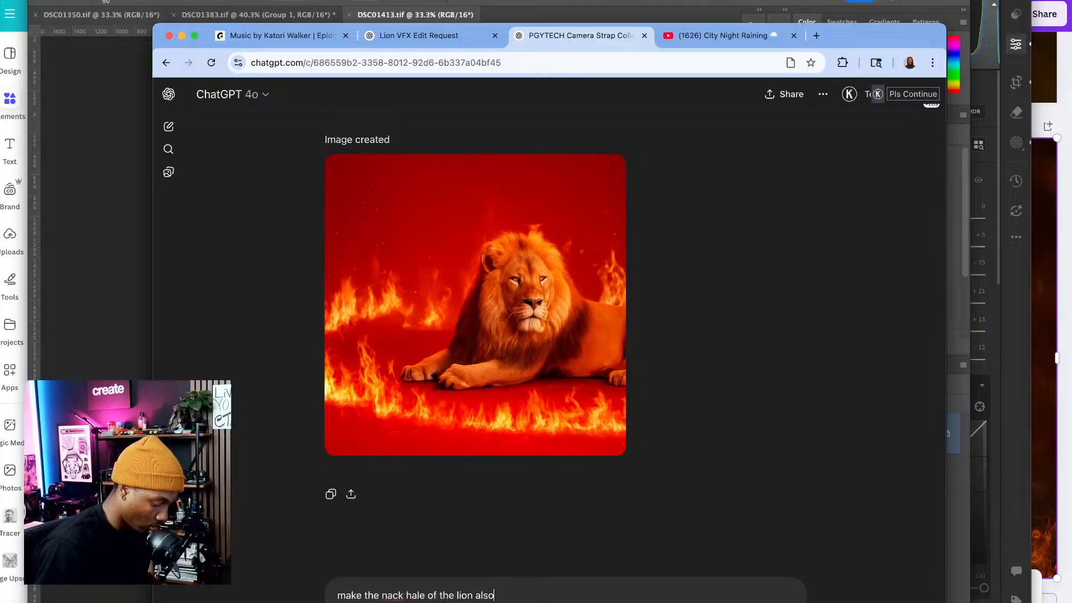
text( so that)
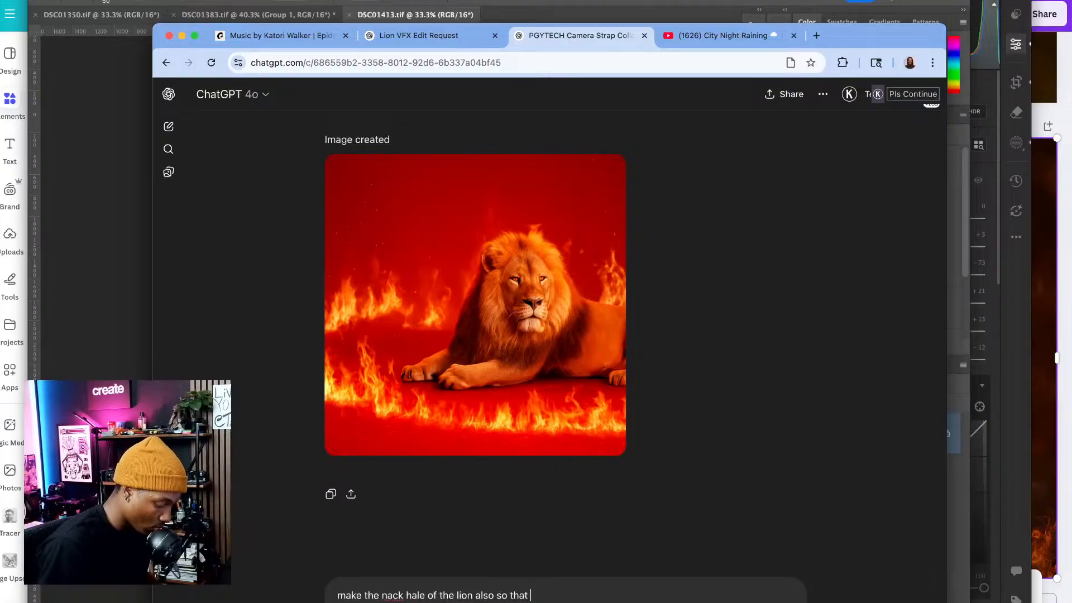
text( its in th)
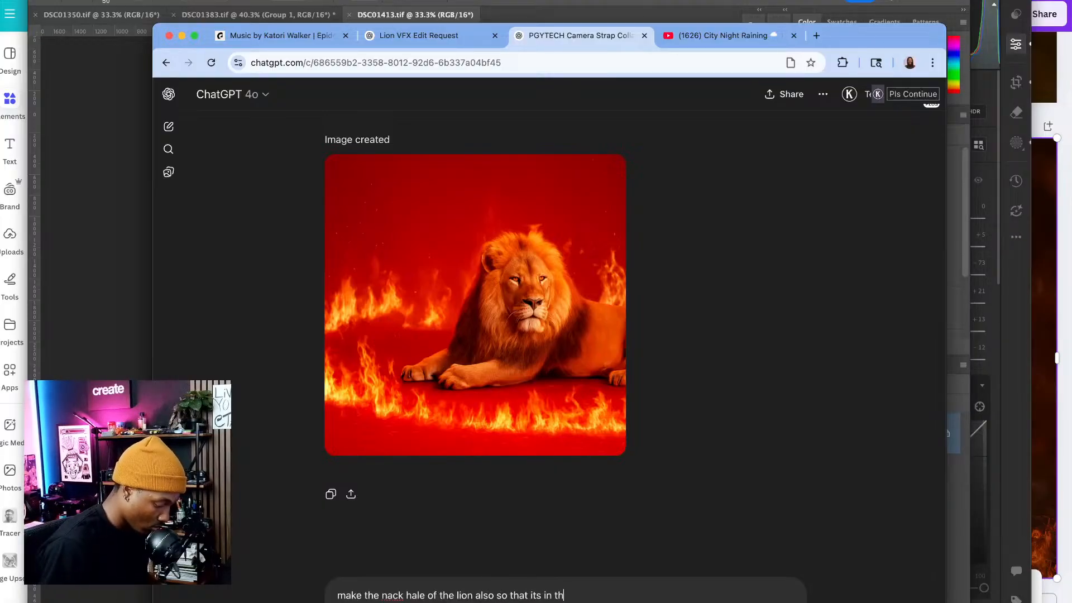
text(e full image)
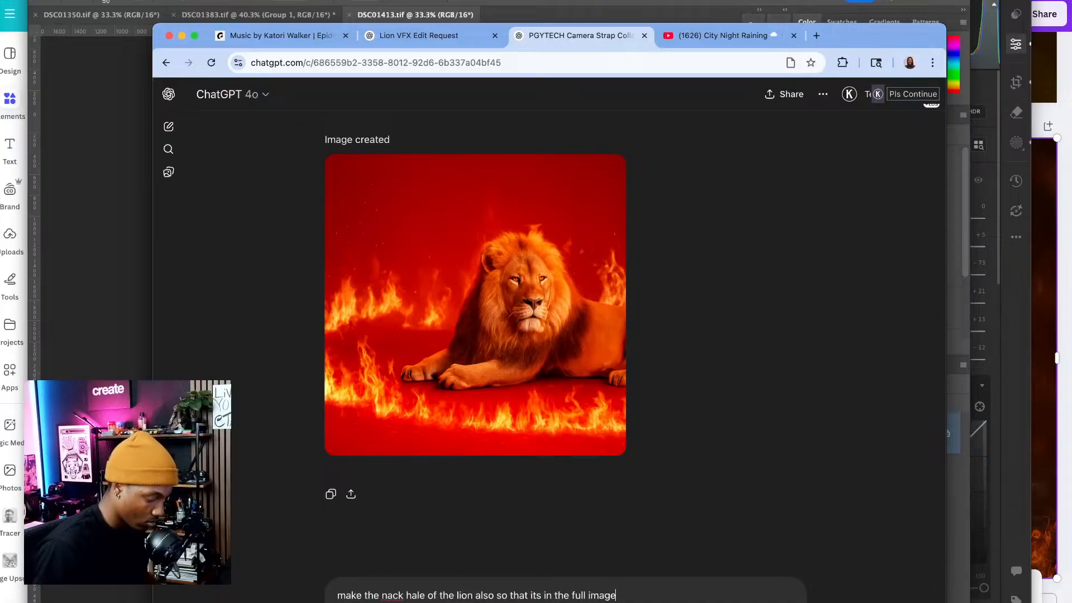
key(Return)
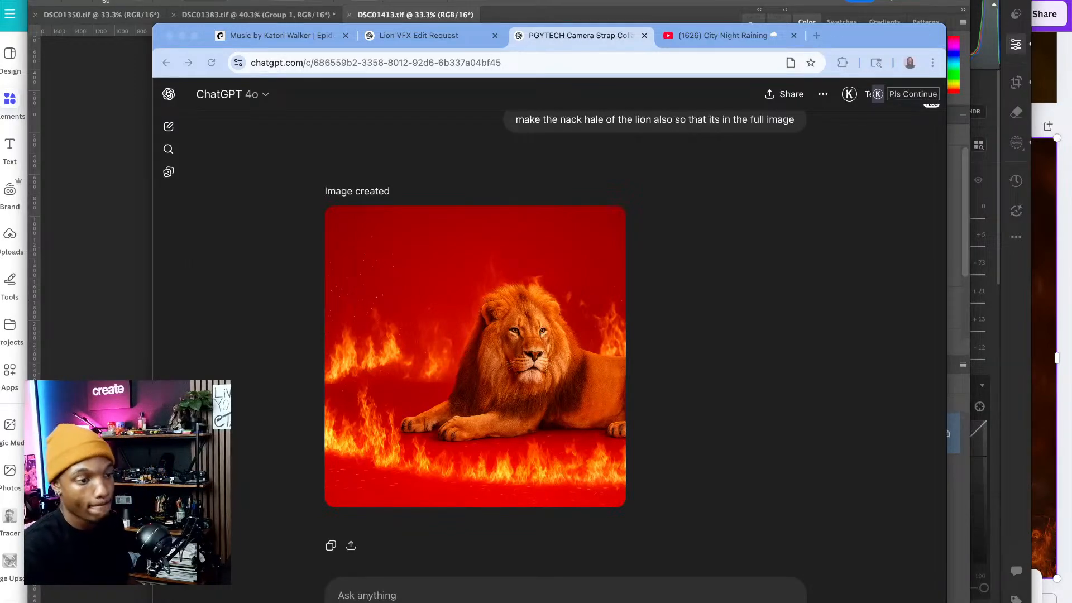
- Compare the new lion image with the previous one and send the follow-up prompt "add the lions back half also"
scroll(614, 313, up, 6)
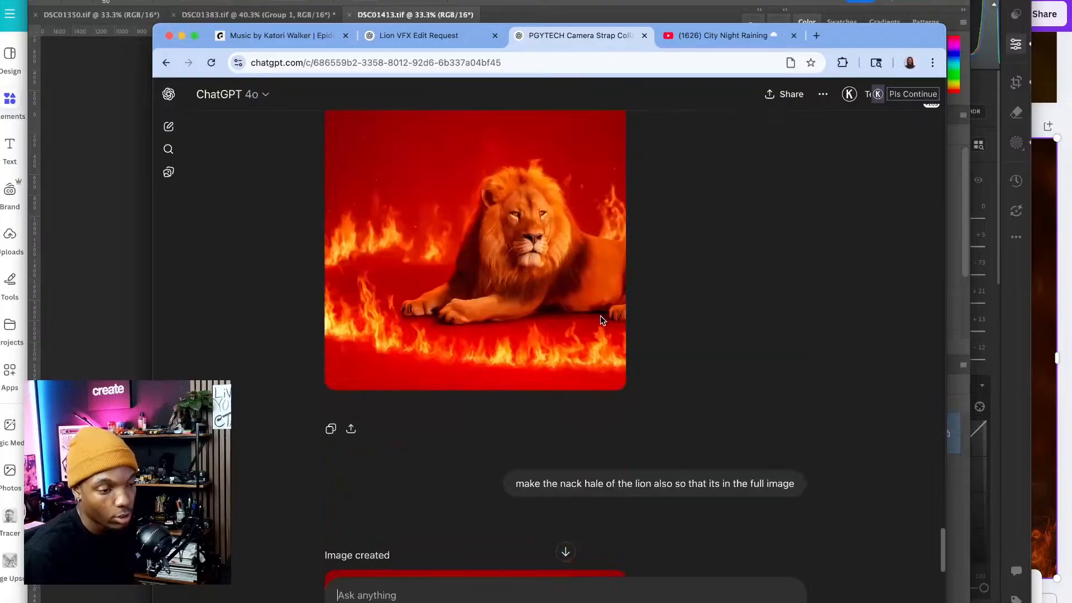
scroll(575, 257, down, 7)
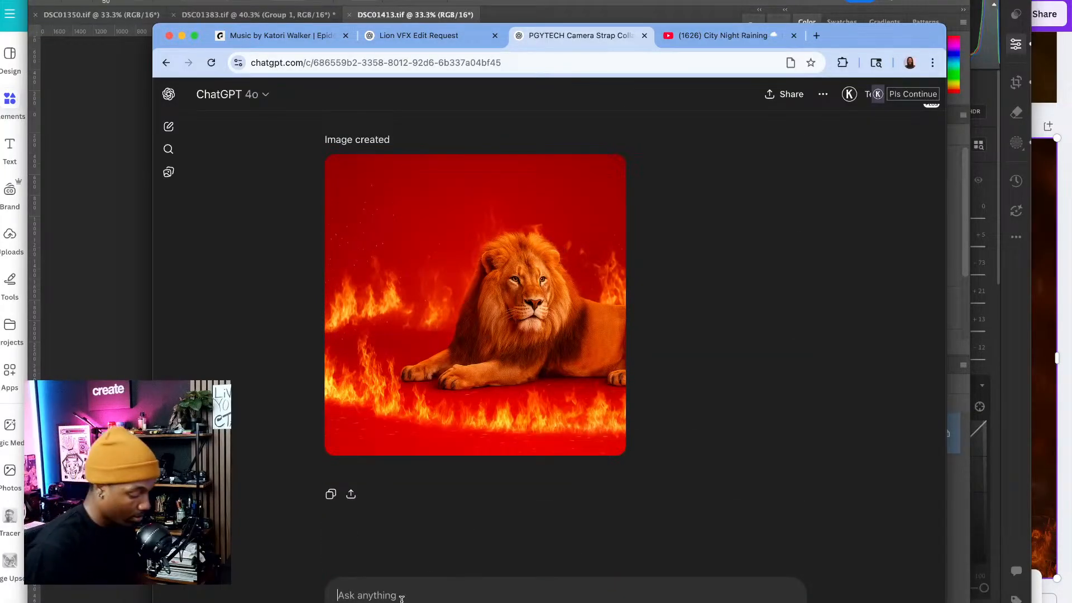
text(add the lions back half also)
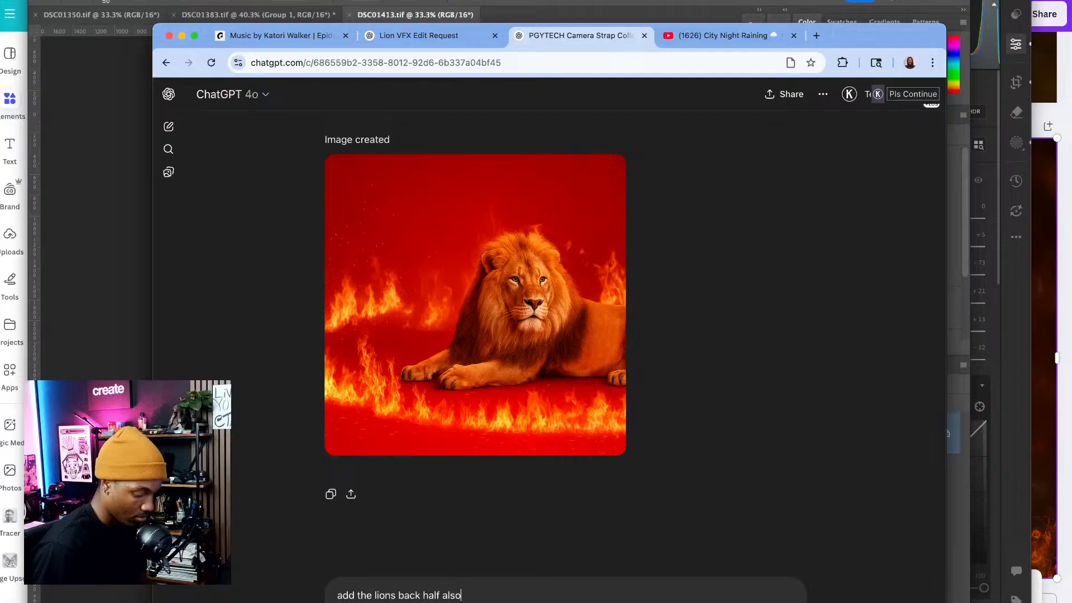
key(Return)
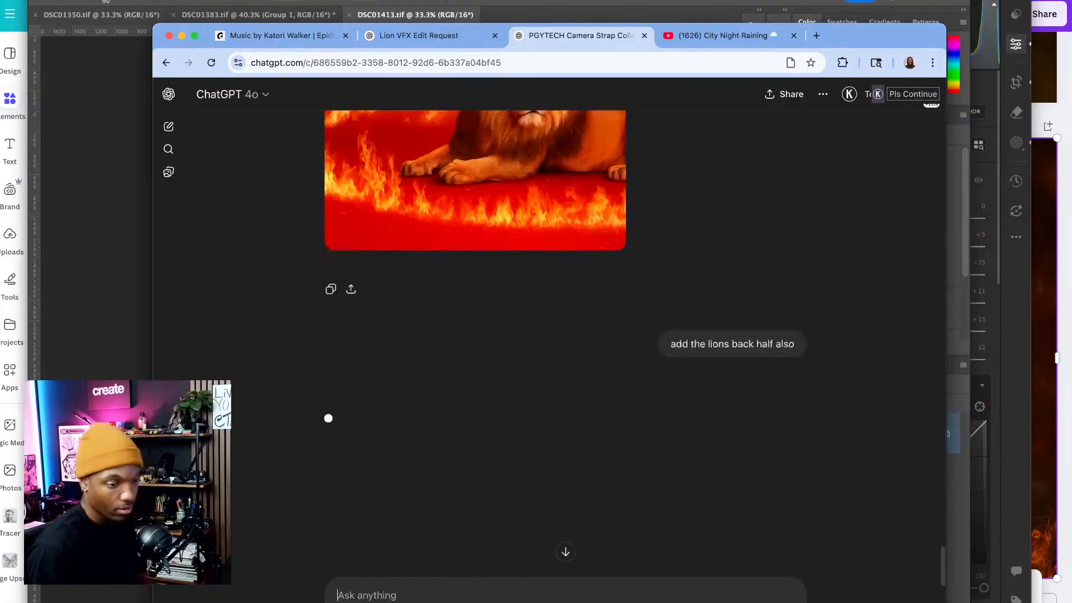
- Download the latest finished lion-in-flames image from ChatGPT and open the PNG in Photoshop
scroll(330, 459, up, 5)
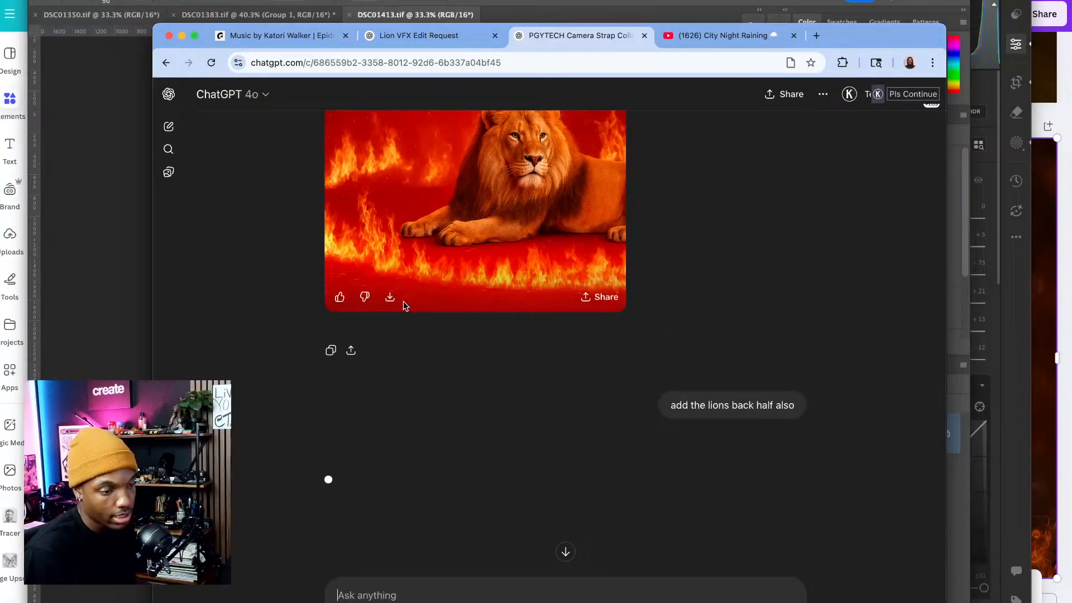
click(390, 296)
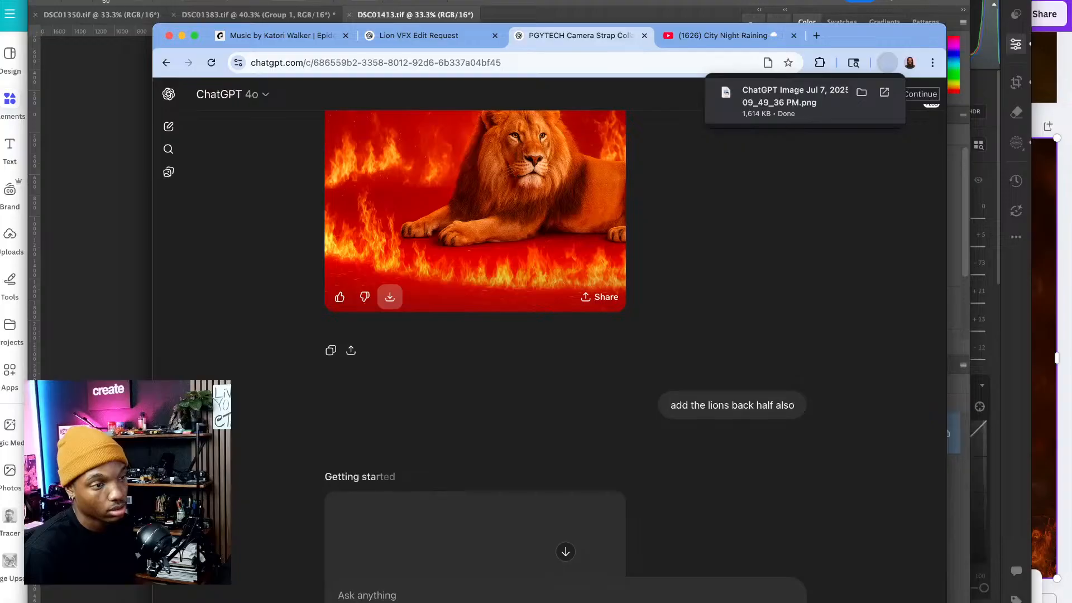
click(134, 263)
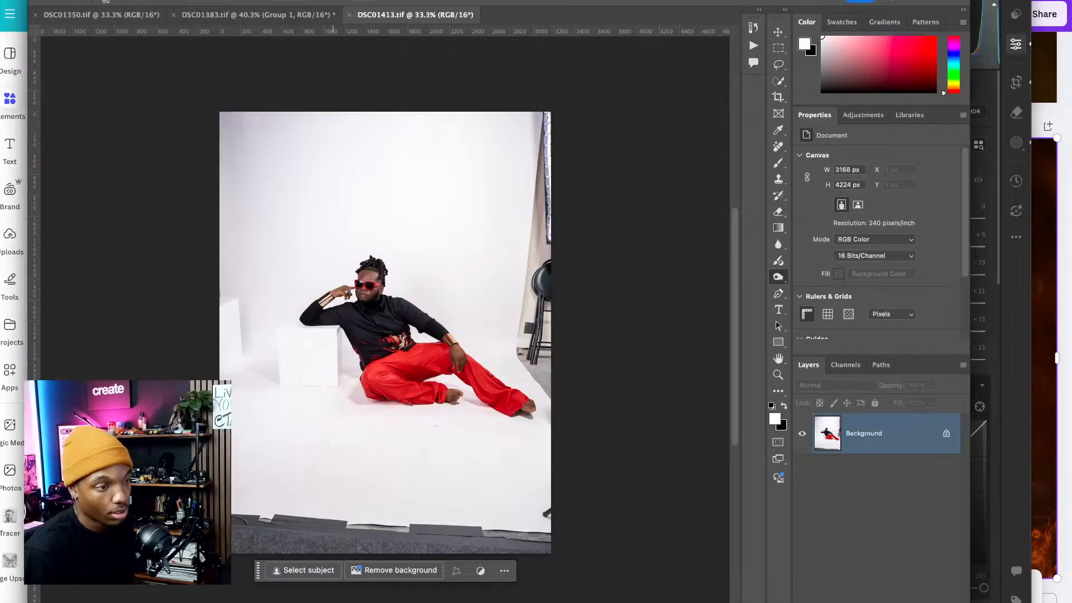
key(super+Tab)
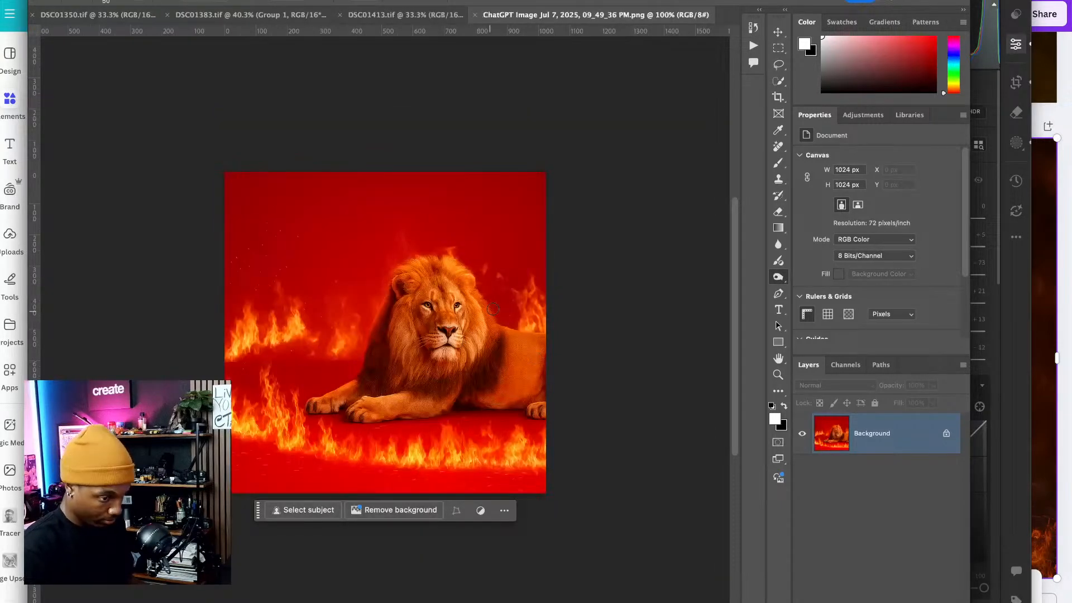
- Duplicate the lion image layer twice and activate the Crop tool
key(ctrl+j)
key(ctrl+j)
key(c)
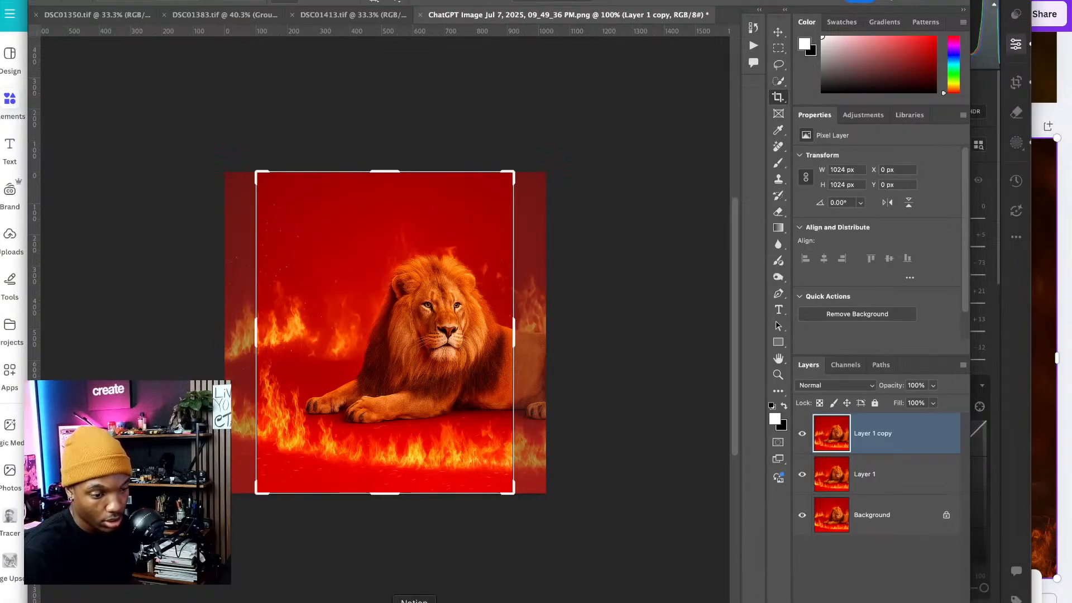
- Return to the ChatGPT conversation in Chrome and download the first generated red fire background without the lion
click(890, 602)
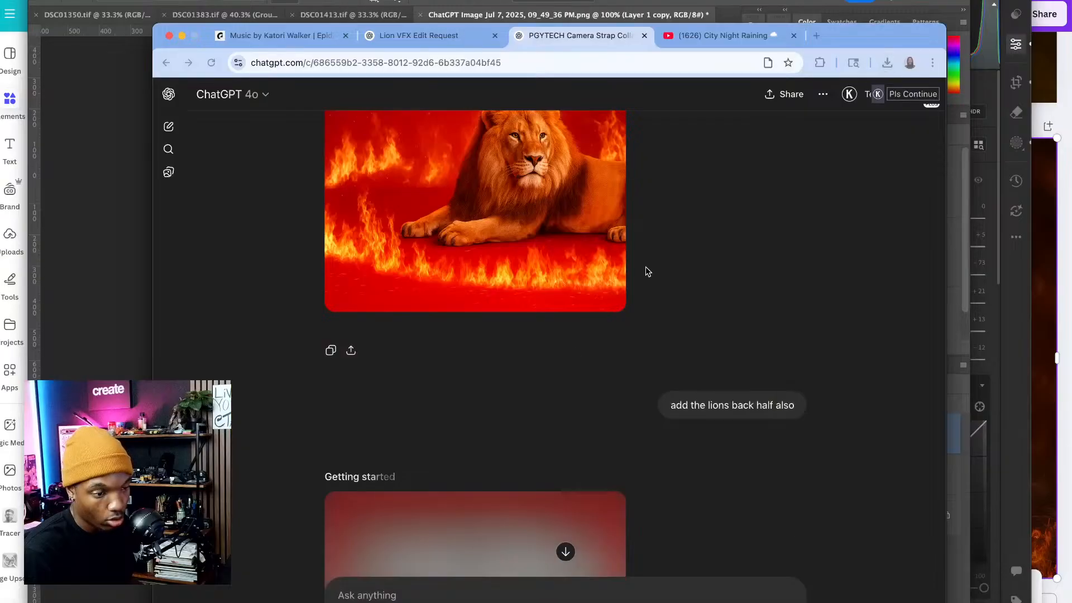
scroll(481, 340, down, 4)
scroll(483, 341, up, 11)
scroll(483, 342, up, 15)
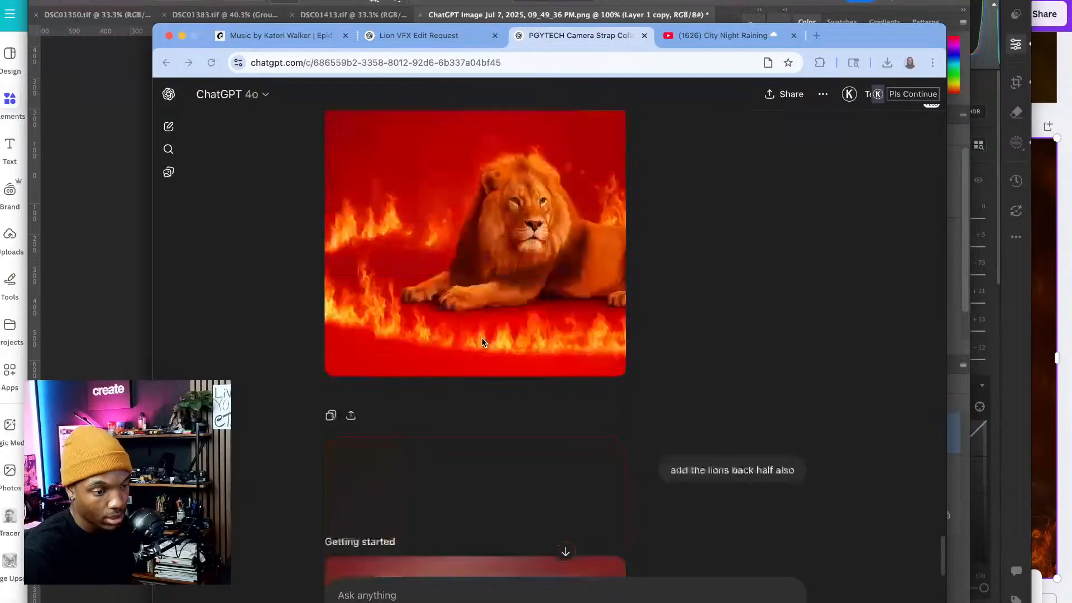
scroll(620, 349, down, 5)
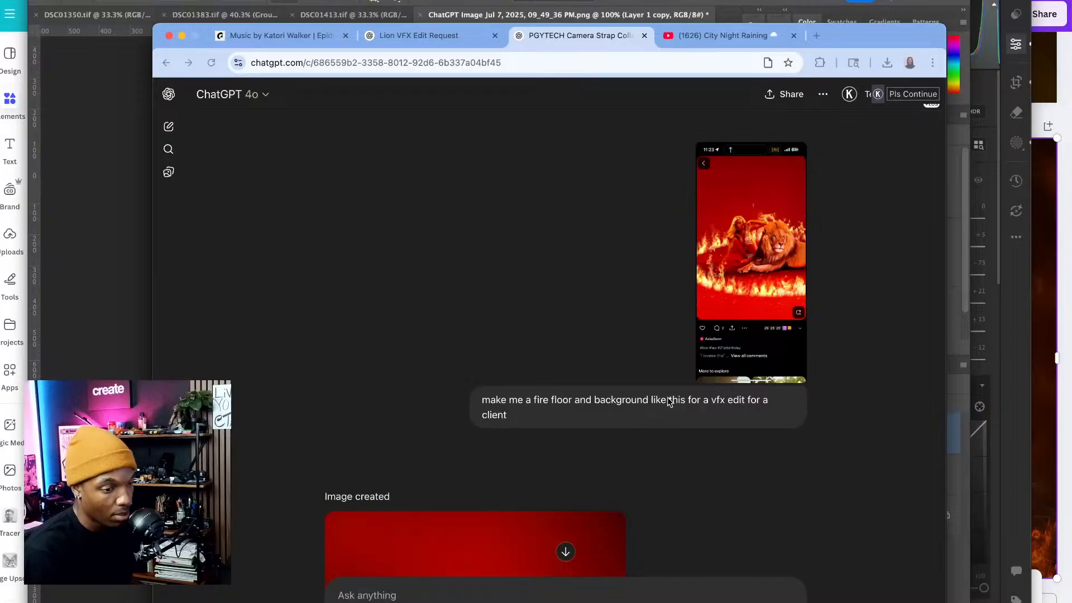
scroll(668, 402, down, 6)
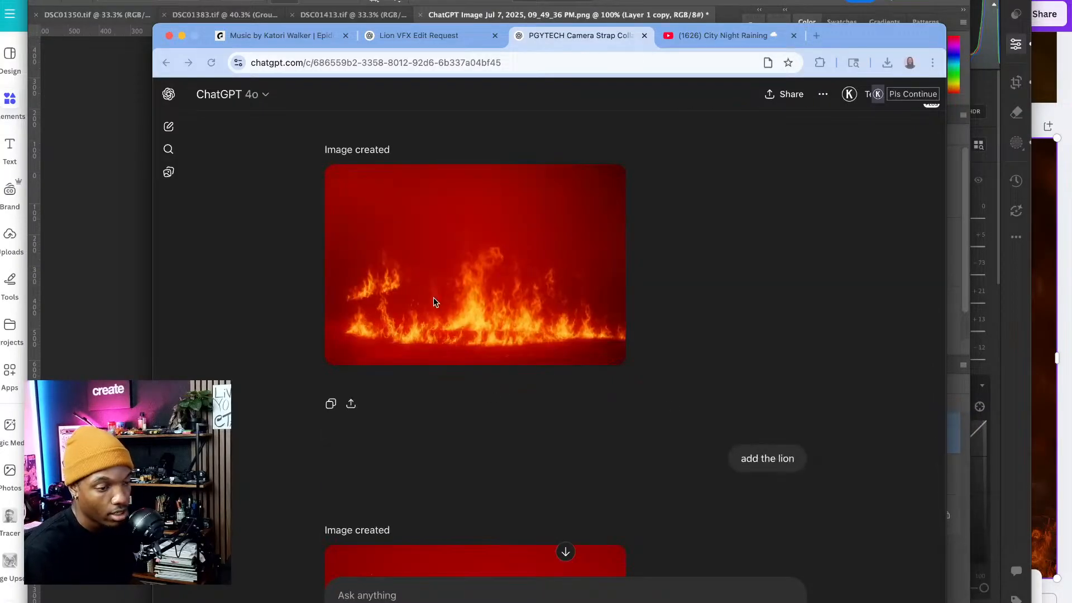
click(390, 350)
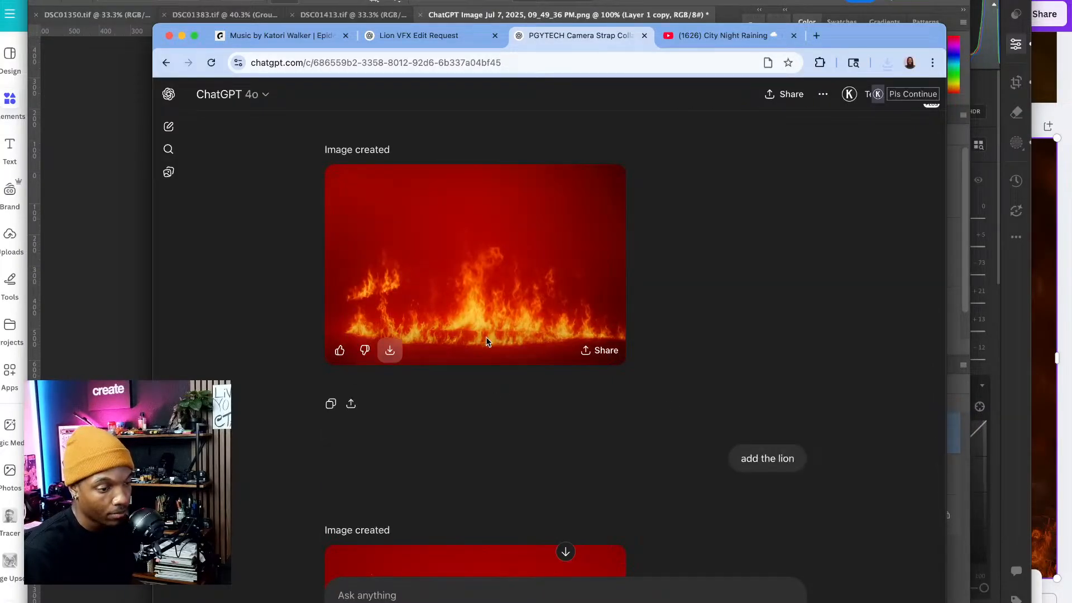
scroll(486, 342, down, 9)
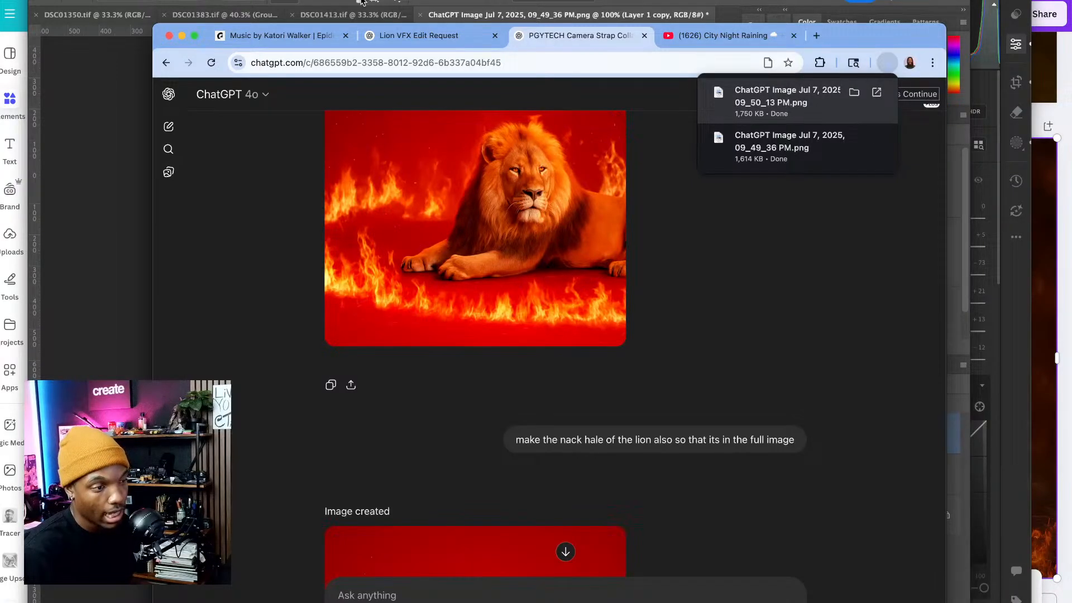
drag(361, 2, 361, 0)
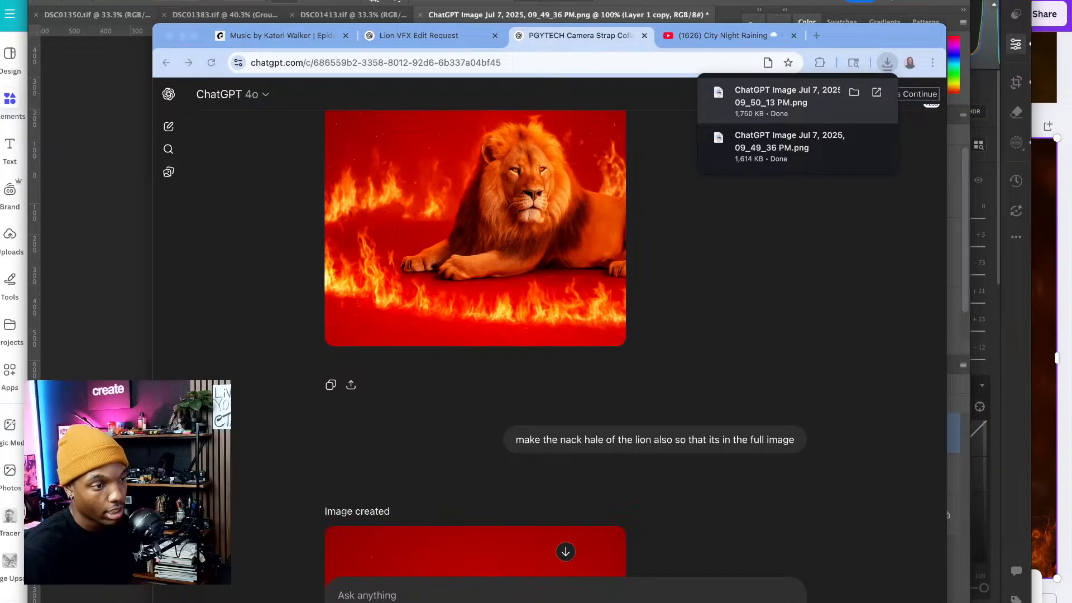
- Review the latest lion image in ChatGPT, return to Photoshop and Generative Expand the lion canvas upward, downward and rightward to about 1300 × 1626 px
scroll(433, 350, down, 5)
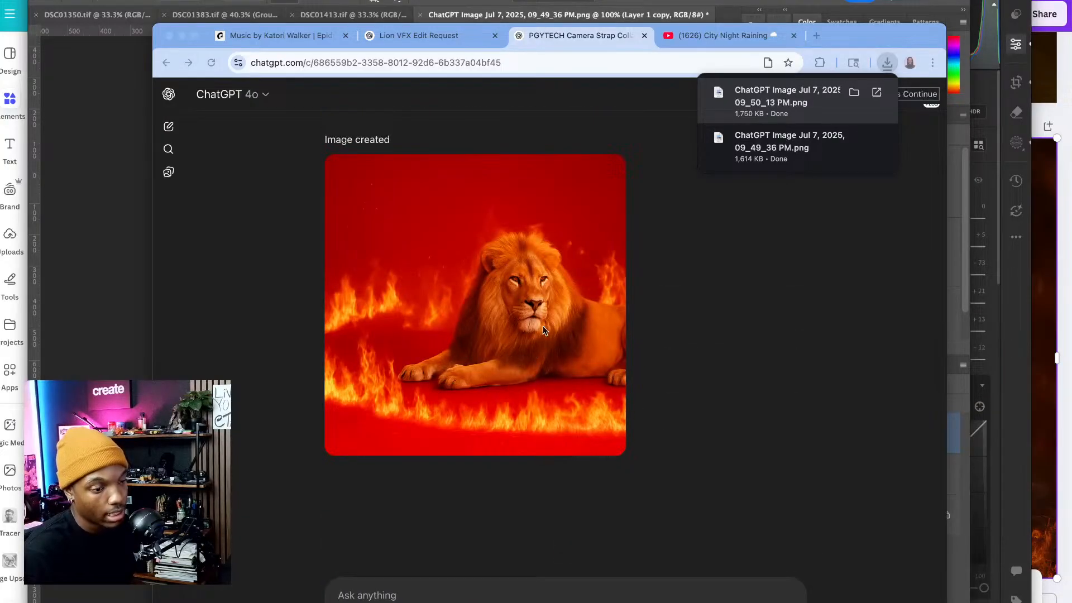
scroll(547, 328, up, 5)
scroll(555, 327, down, 5)
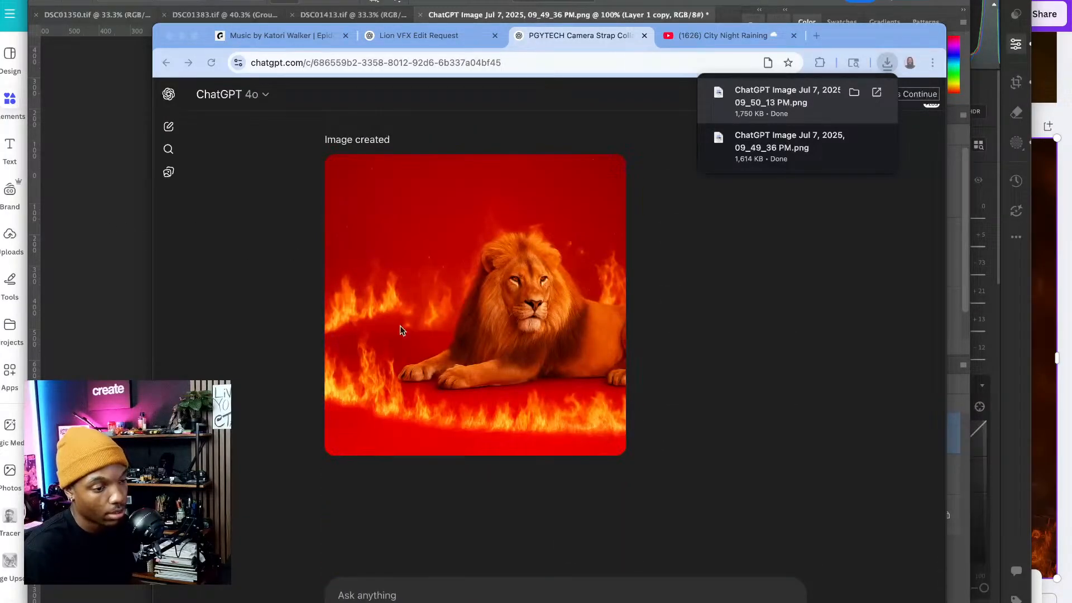
click(108, 239)
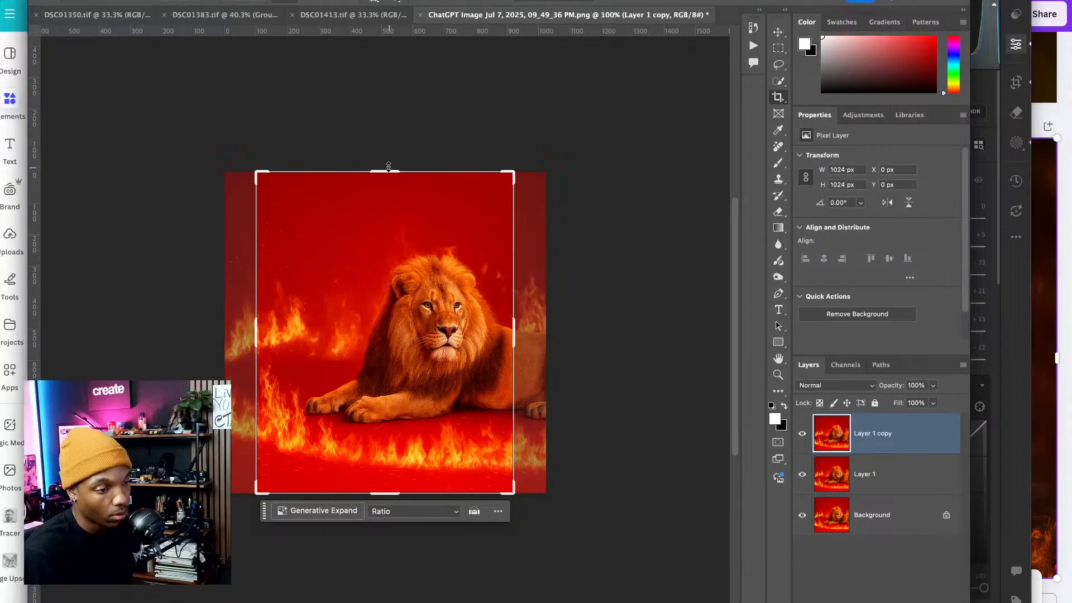
mouse_move(388, 166)
mouse_down()
mouse_move(394, 124)
mouse_move(399, 176)
mouse_up()
drag(414, 380, 397, 353)
drag(569, 341, 589, 340)
drag(514, 367, 518, 345)
click(565, 4)
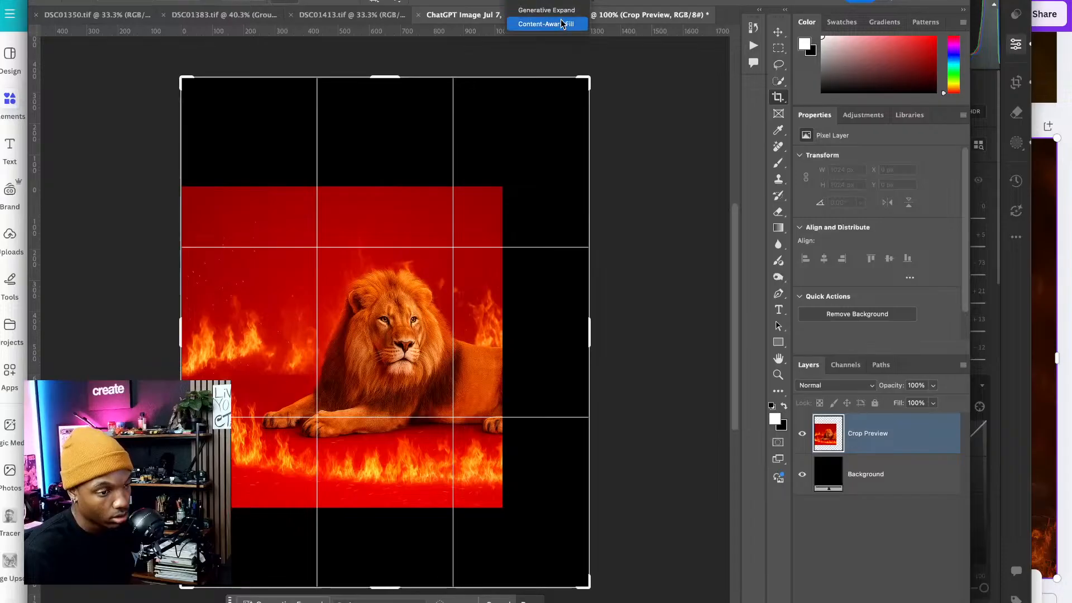
click(561, 11)
key(Return)
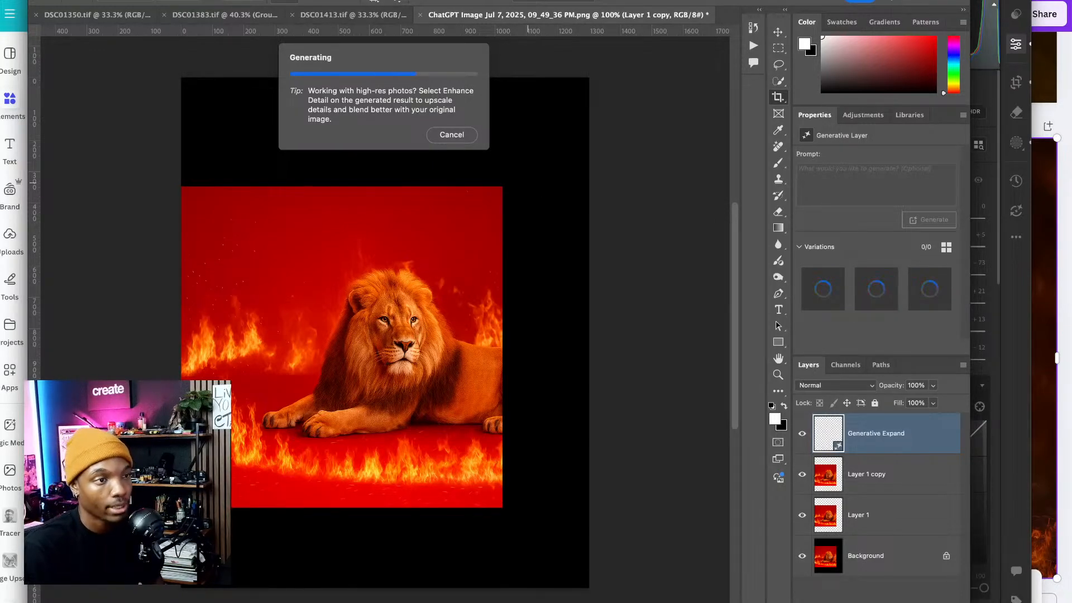
- Switch to Finder and preview the reference images in the 2 EDit folder, from IMG_6542.jpeg back to IMG_6536.jpeg, plus IMG_6545.jpeg
key(super+Tab)
drag(428, 30, 464, 87)
scroll(458, 394, up, 5)
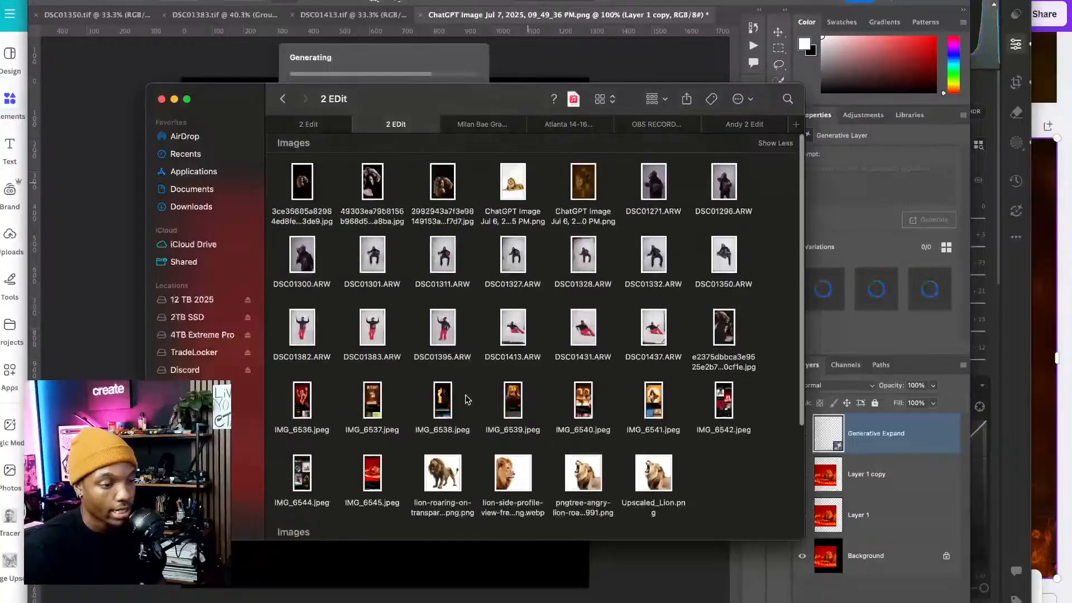
scroll(468, 399, down, 5)
scroll(468, 400, up, 5)
scroll(548, 392, down, 4)
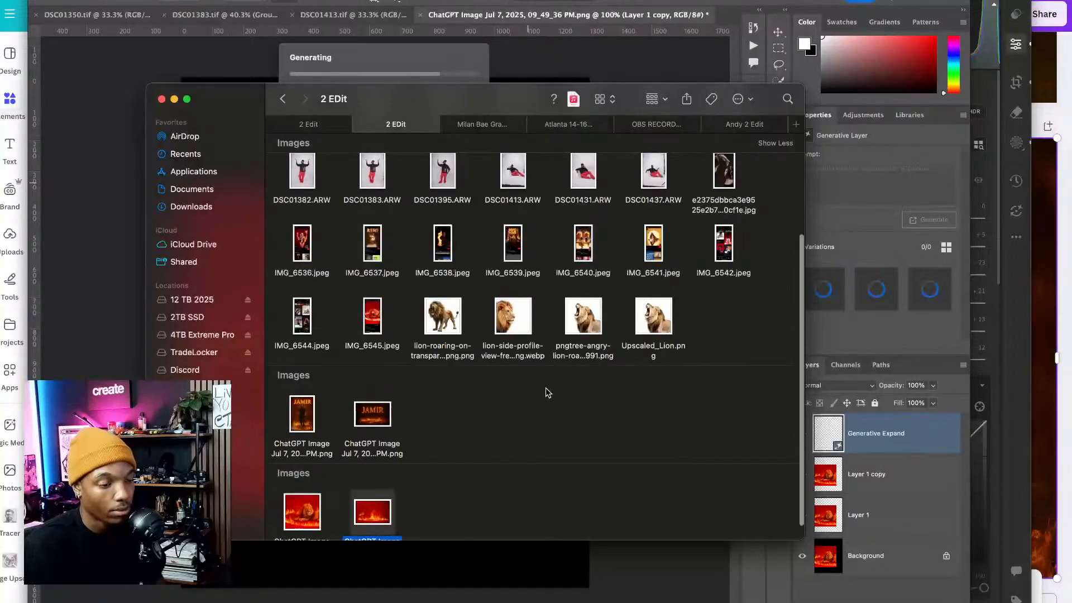
click(726, 243)
key(space)
key(Left)
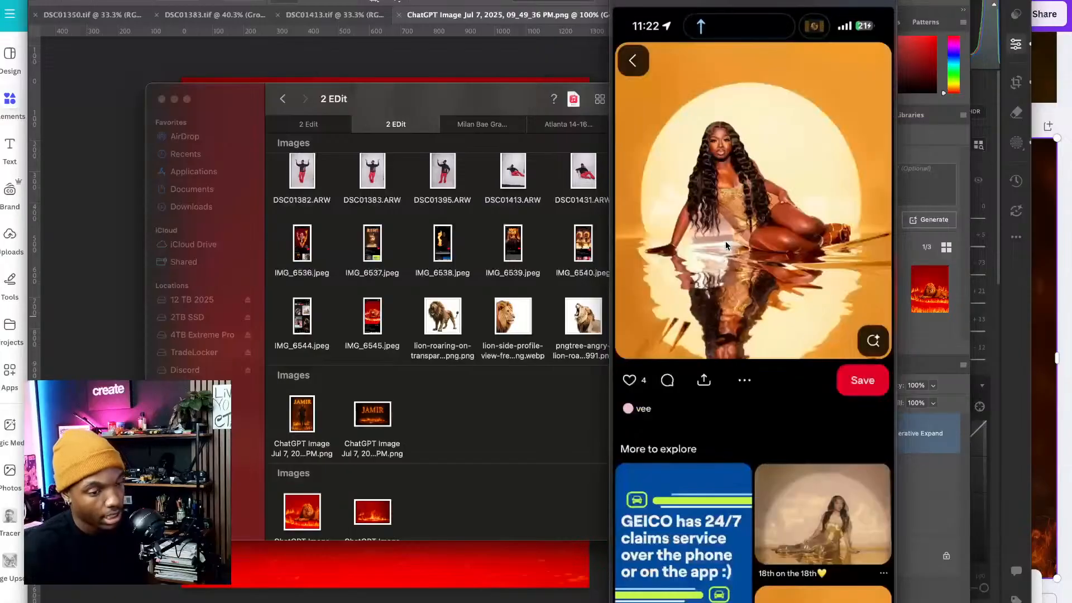
key(Left)
key(Left)
key(Left)
key(Left)
key(Left)
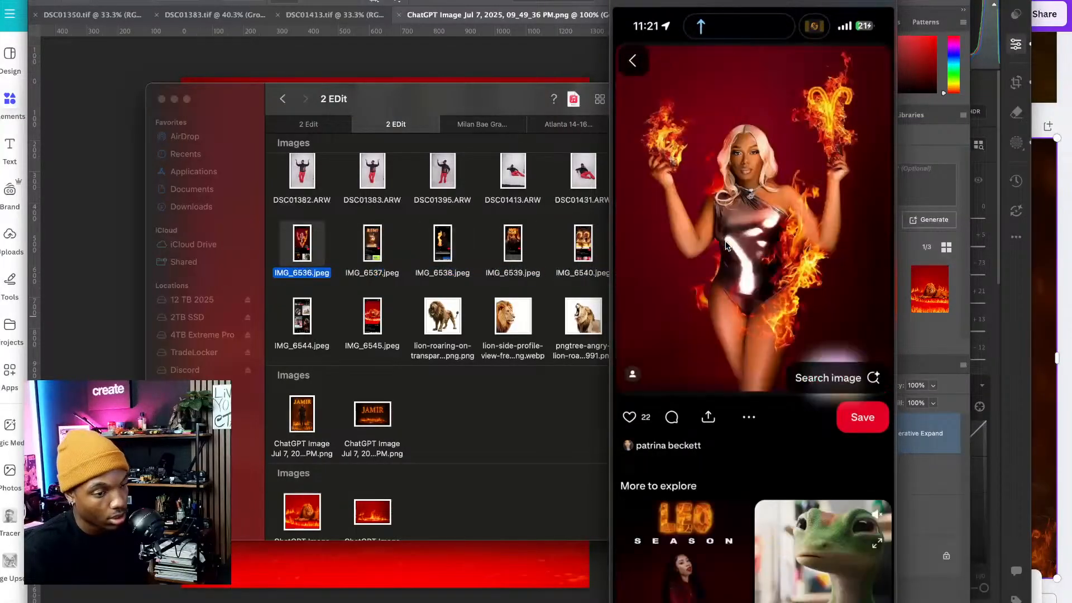
key(Down)
key(Right)
key(space)
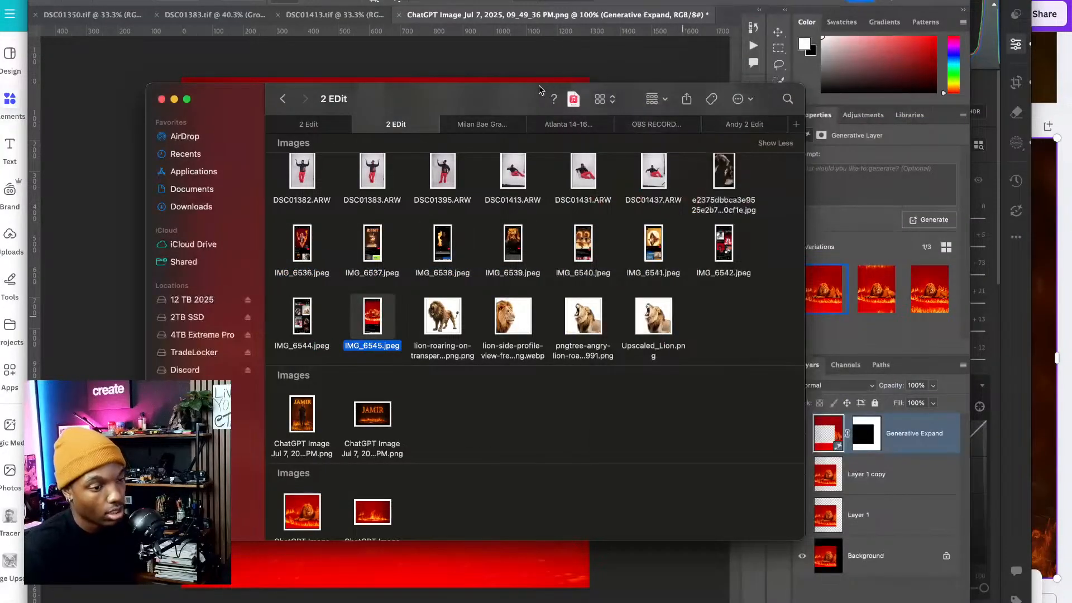
drag(512, 96, 566, 0)
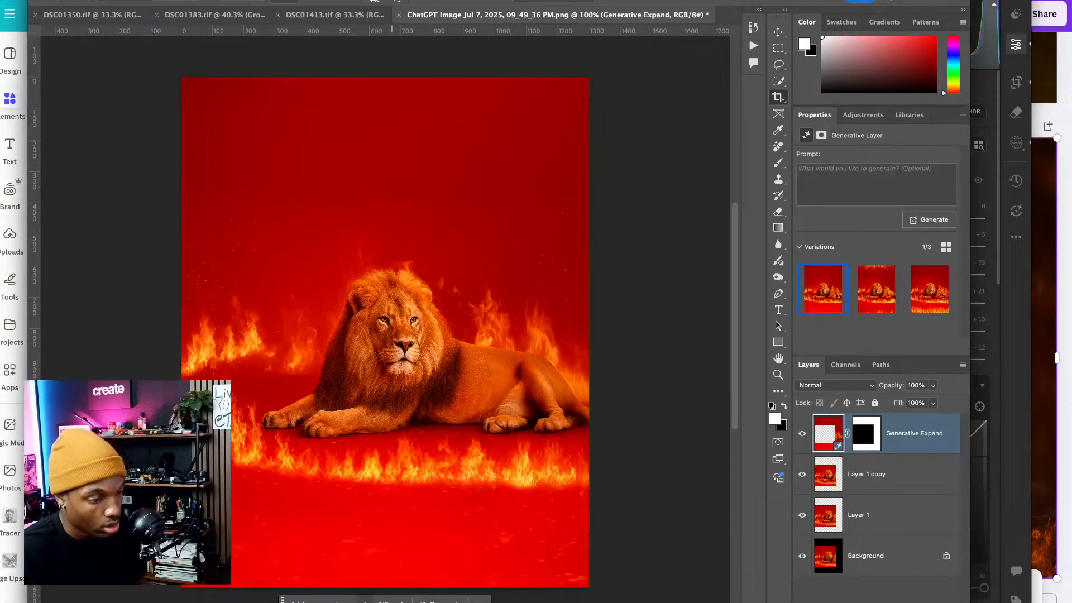
- Choose the third Generative Expand variation, with flames along the lower edge, and merge it down into Layer 1 copy
click(403, 601)
click(403, 600)
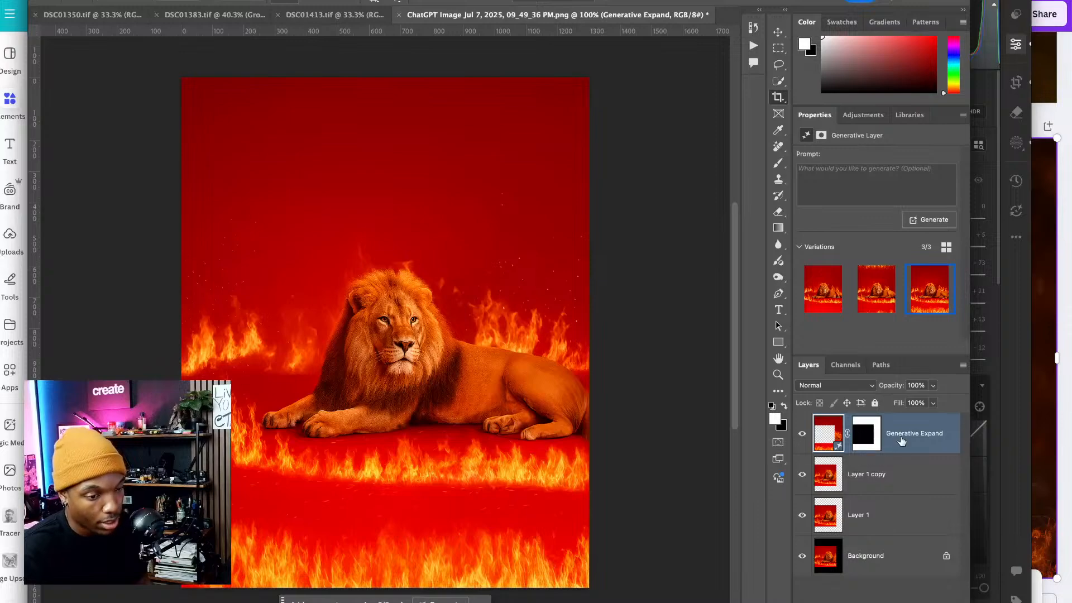
right_click(902, 445)
click(949, 392)
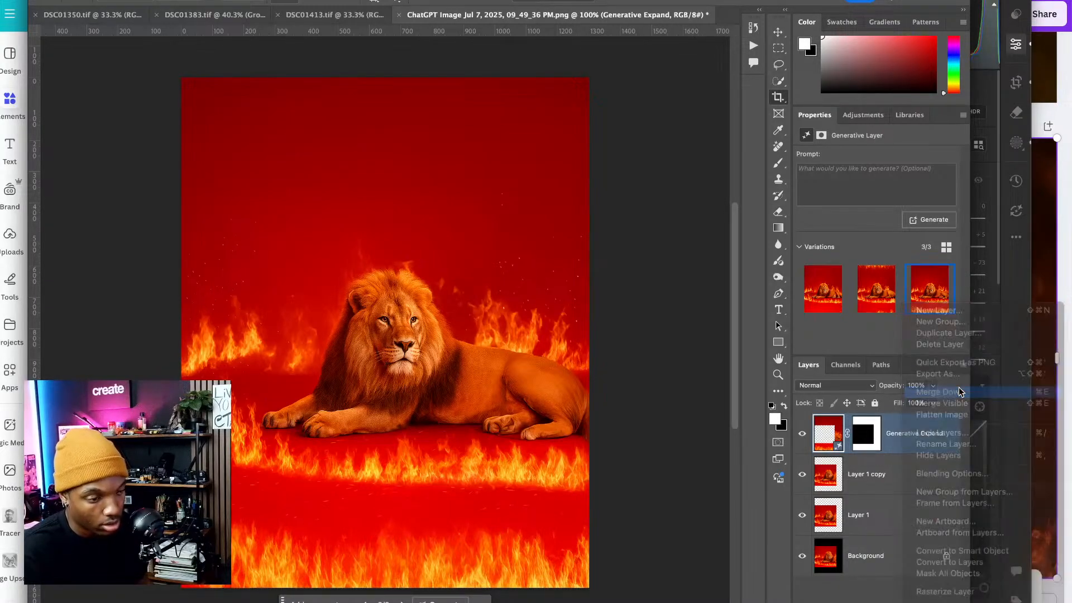
- Compare the lion image with DSC01413.tif and generatively expand the lion canvas further past the lion's hindquarters to about 1664 × 2080 px
click(353, 14)
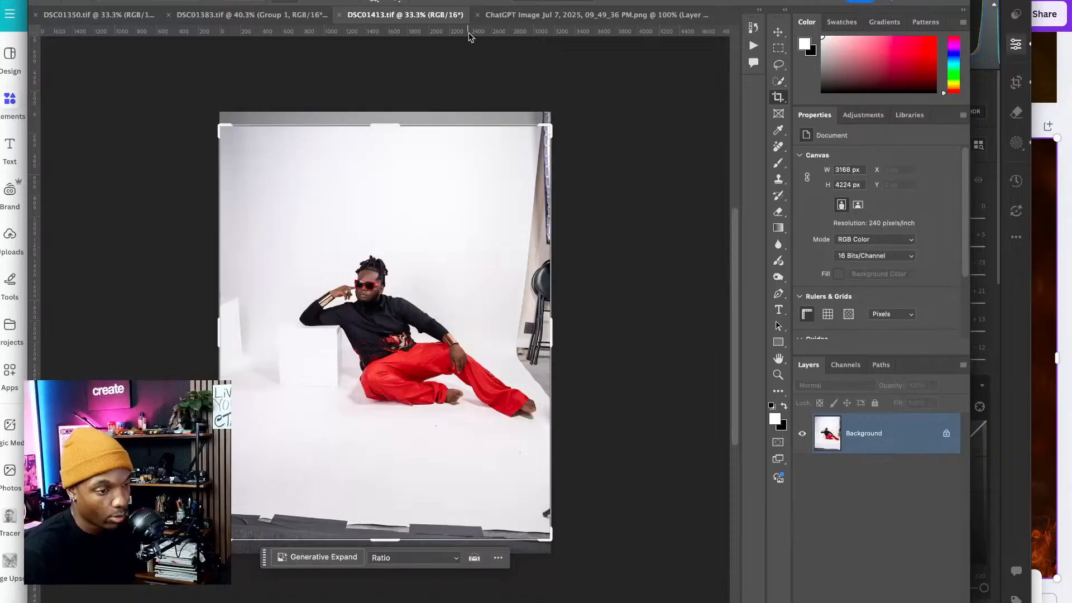
click(524, 15)
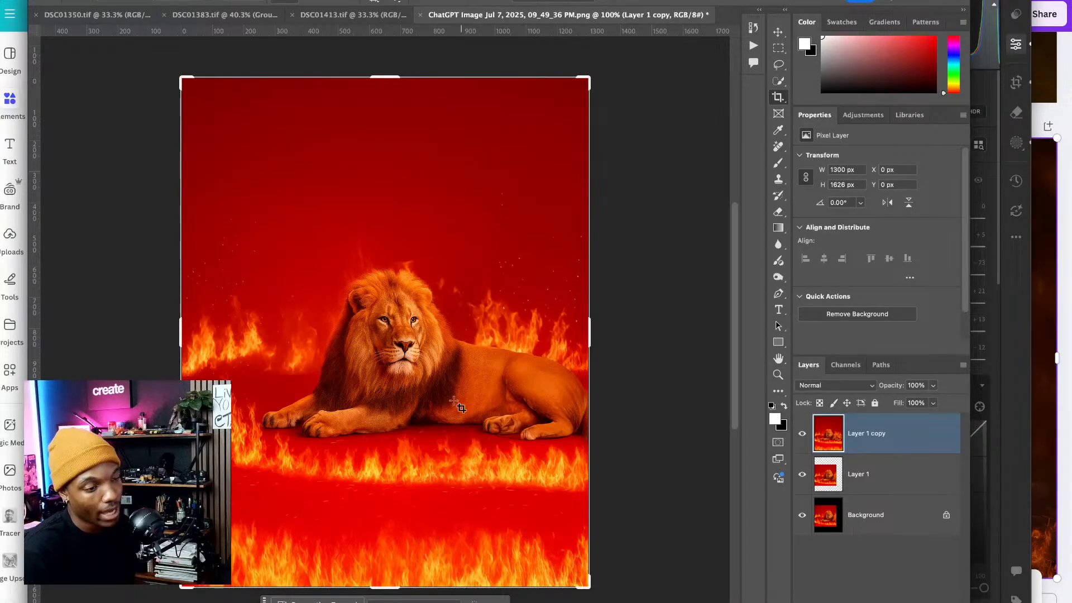
click(368, 15)
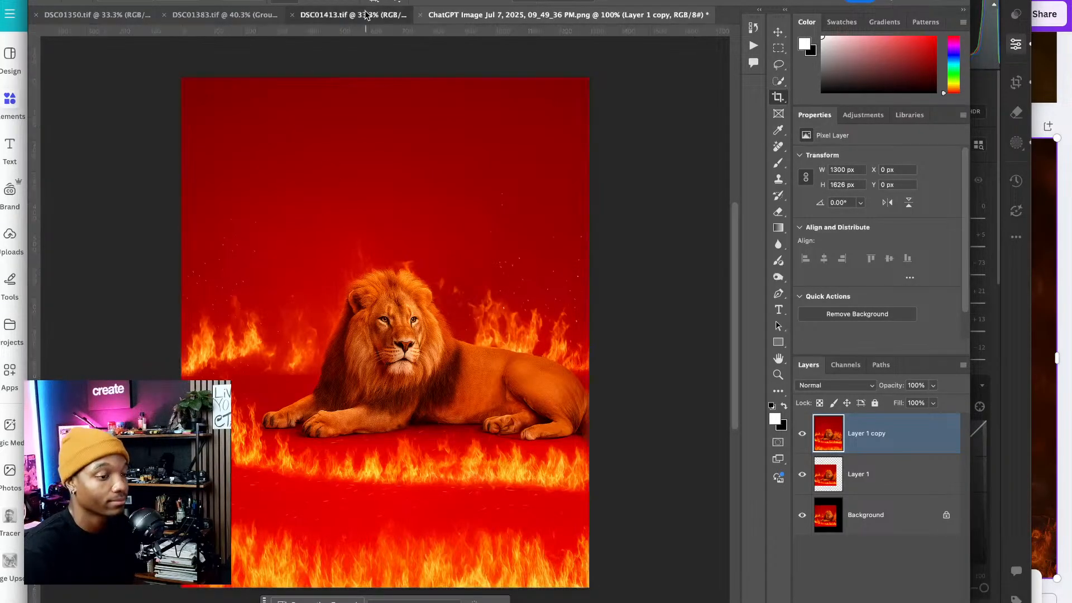
click(525, 16)
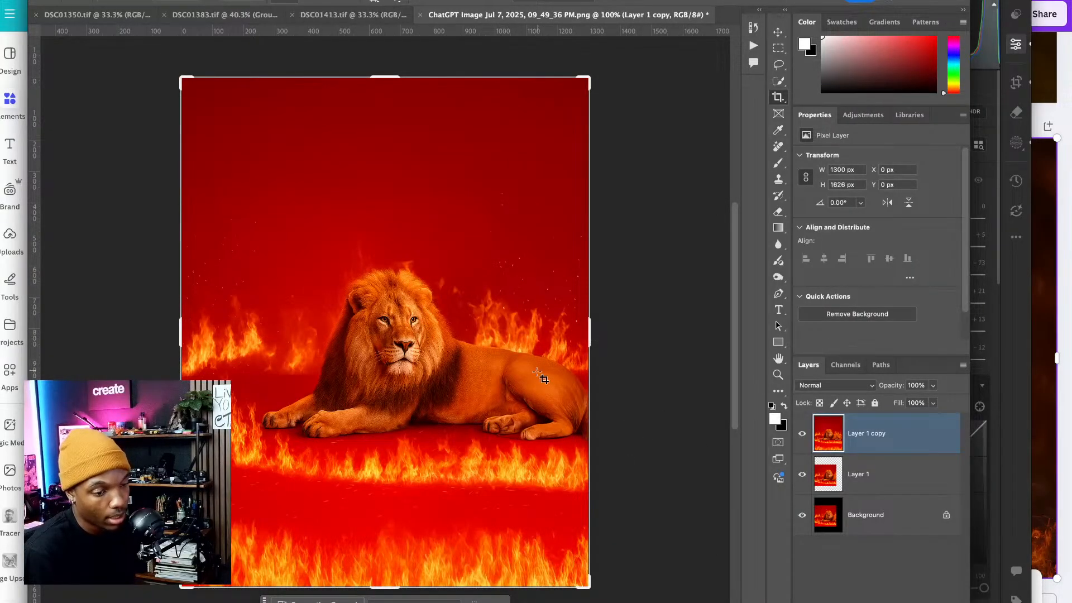
drag(590, 336, 648, 337)
key(Return)
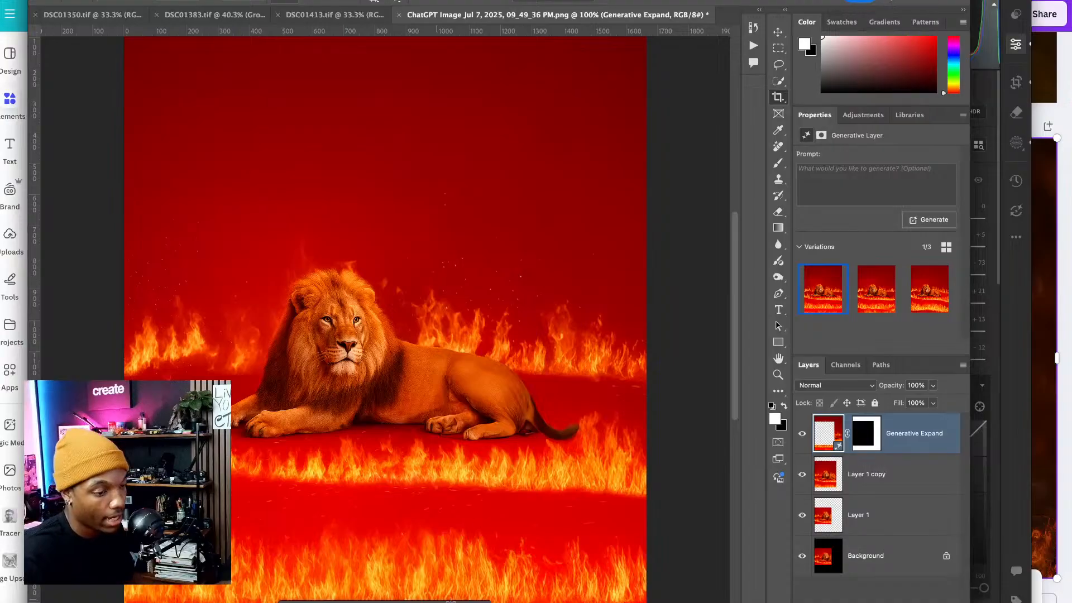
- Compare the first two tail variations, keep the first one and merge the Generative Expand layer down into Layer 1 copy
click(397, 602)
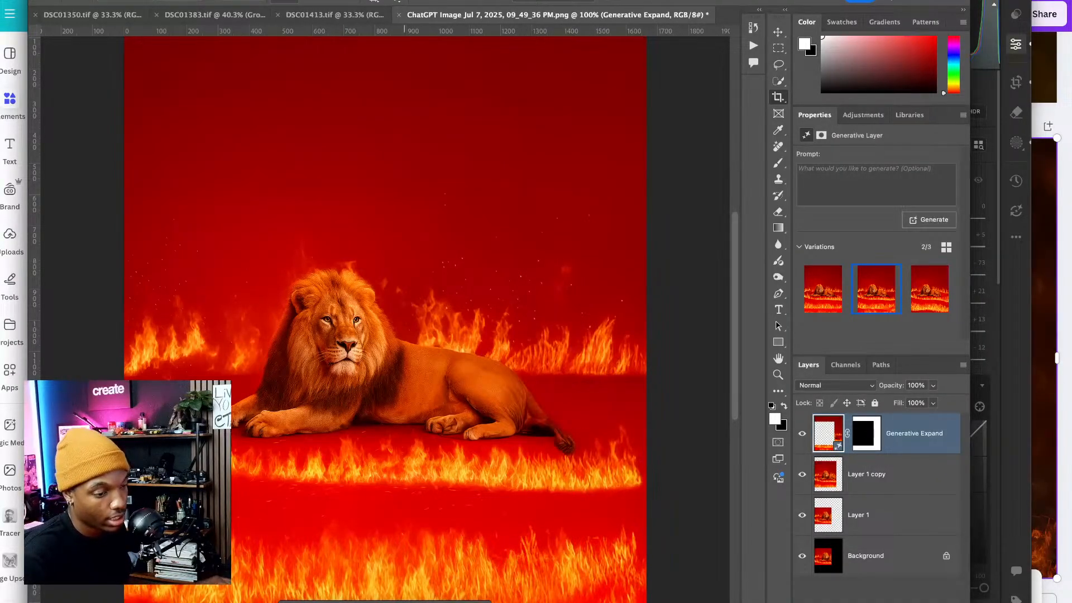
click(400, 602)
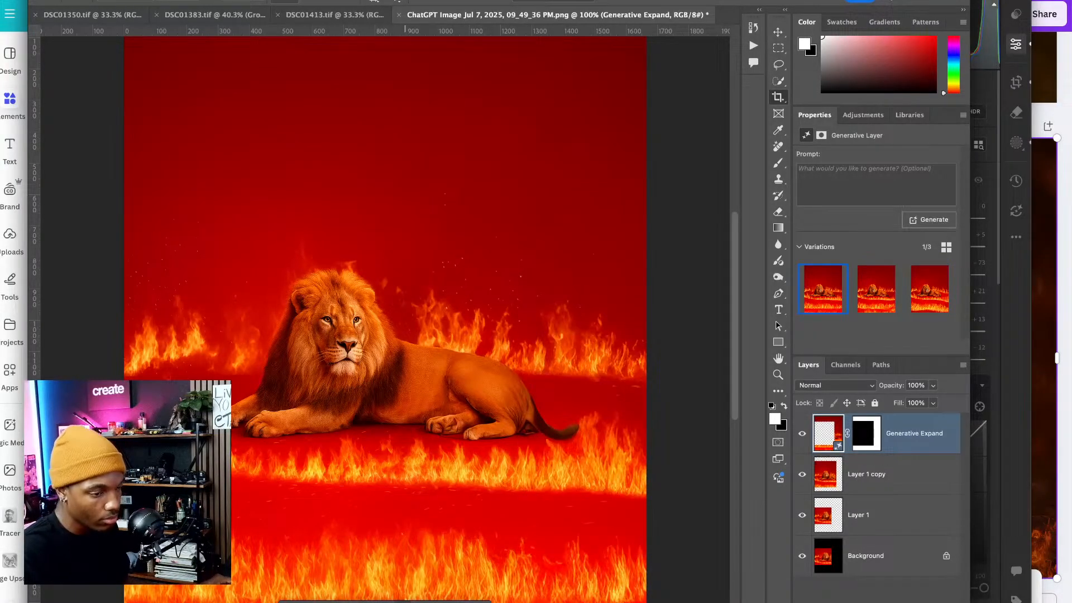
right_click(930, 434)
click(854, 390)
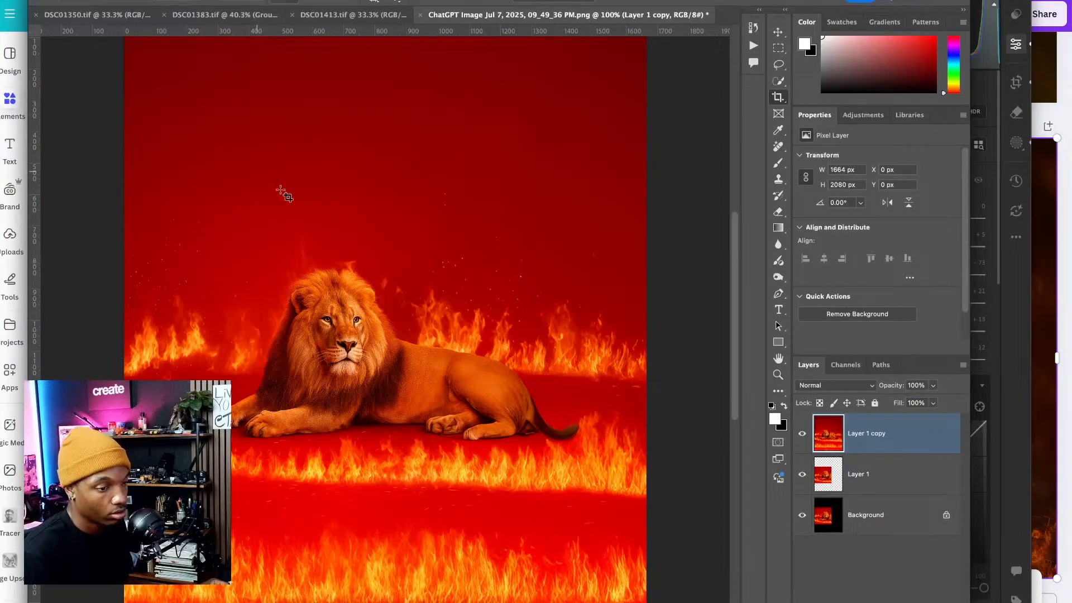
- Generatively expand the canvas once more beyond the lion's tail, to about 1899 × 2373 px
click(364, 261)
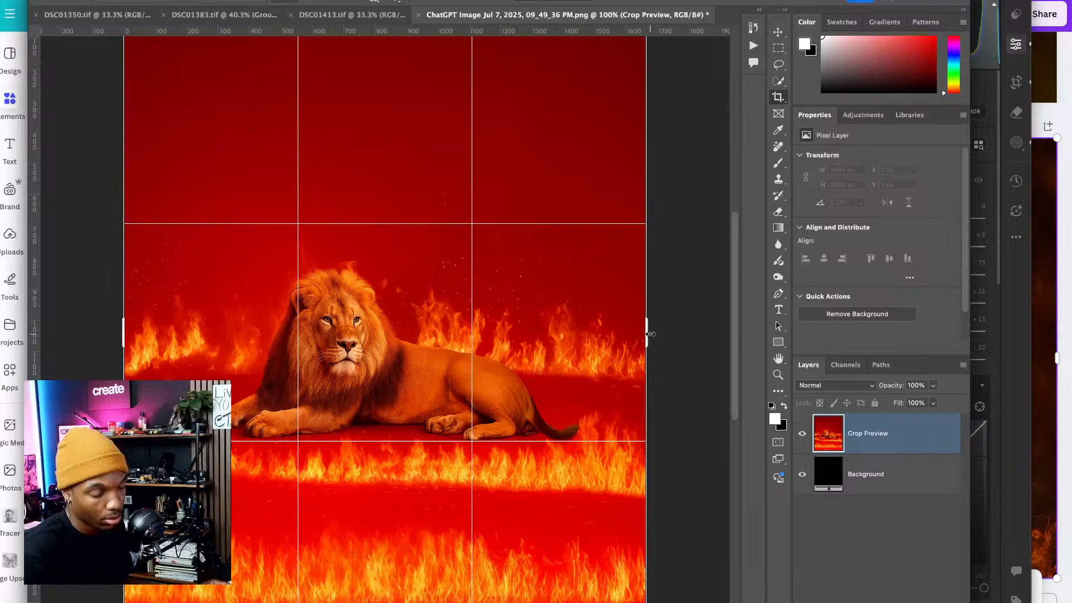
drag(653, 338, 688, 350)
drag(504, 345, 505, 328)
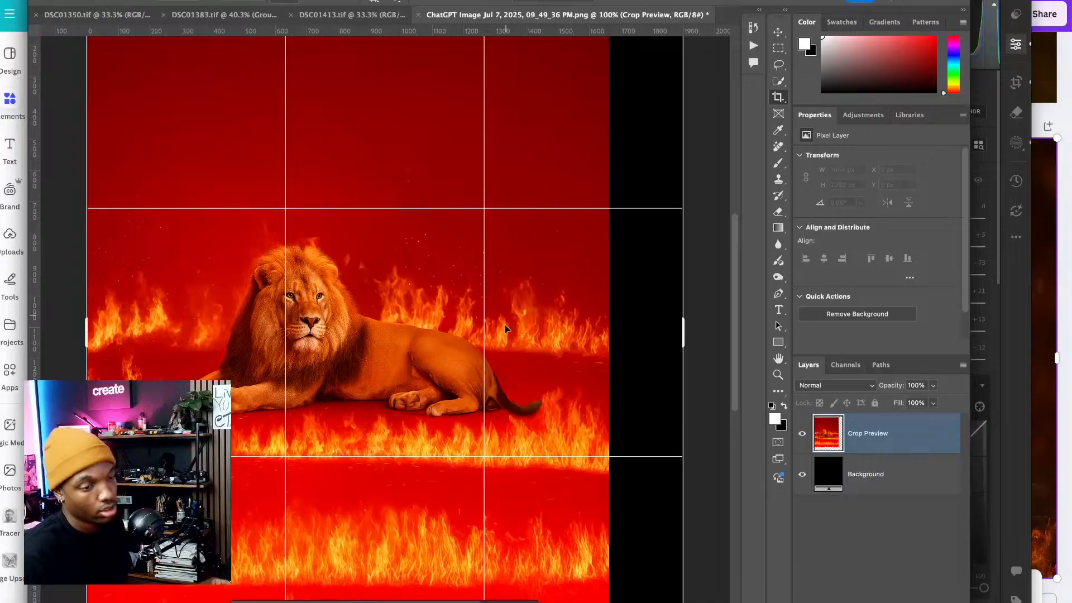
key(Return)
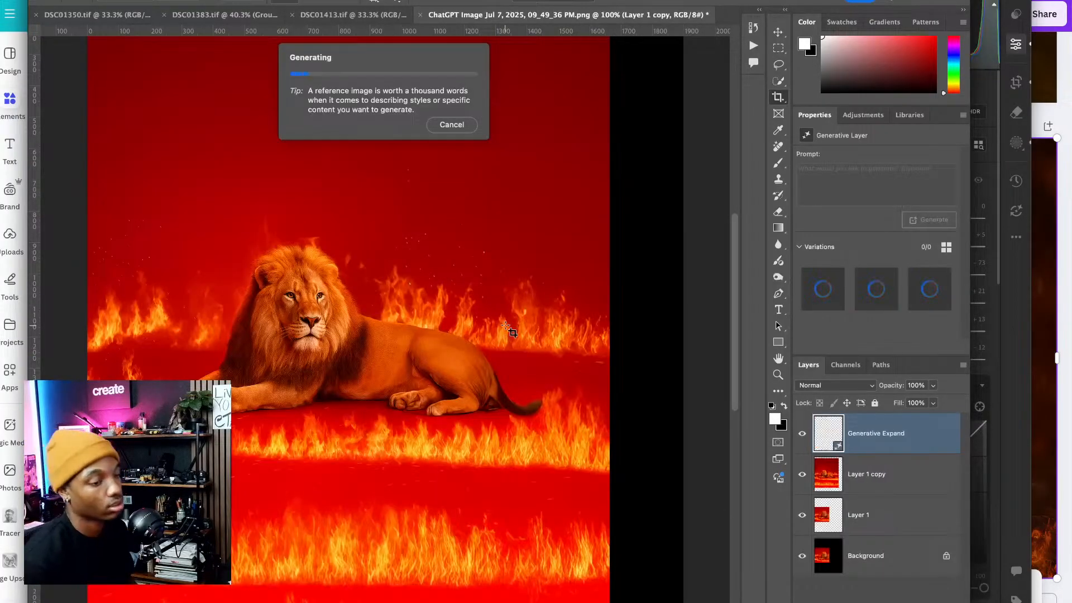
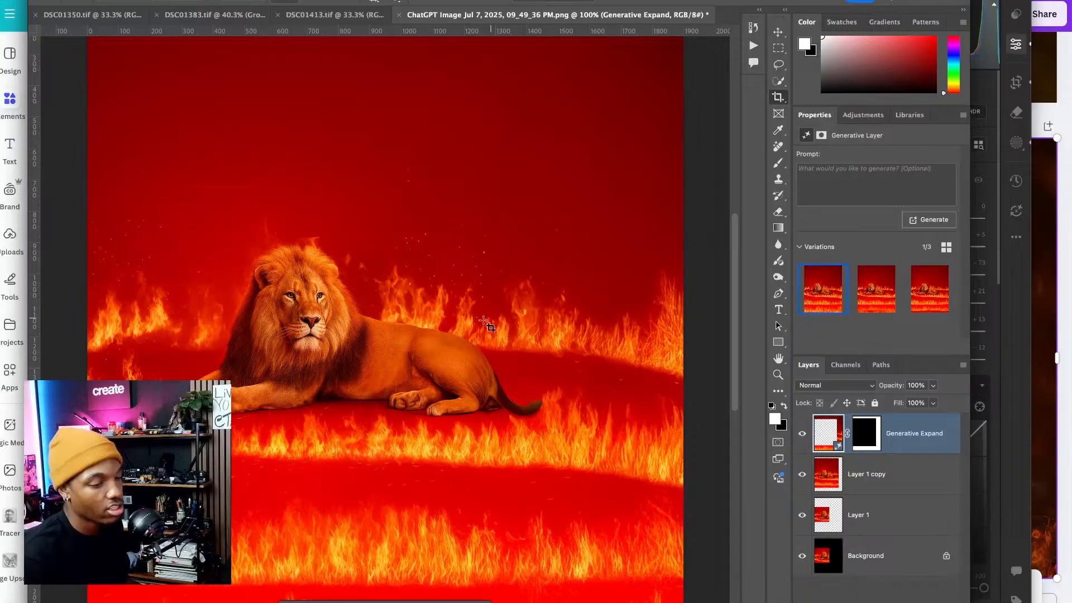
- Compare the three new background variations, keep the second one and merge it down into Layer 1 copy
click(404, 602)
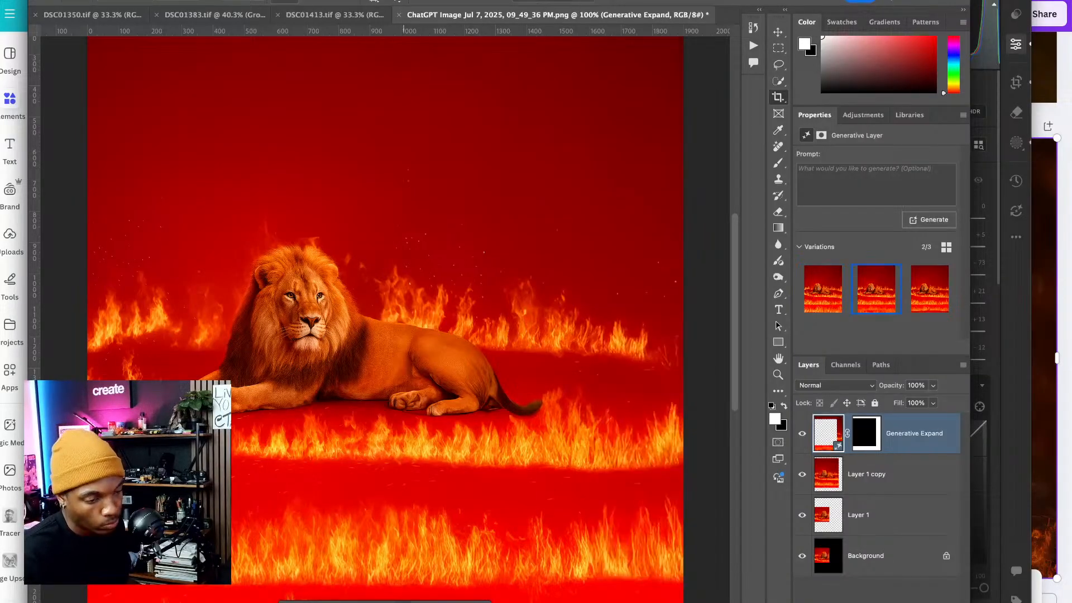
click(372, 602)
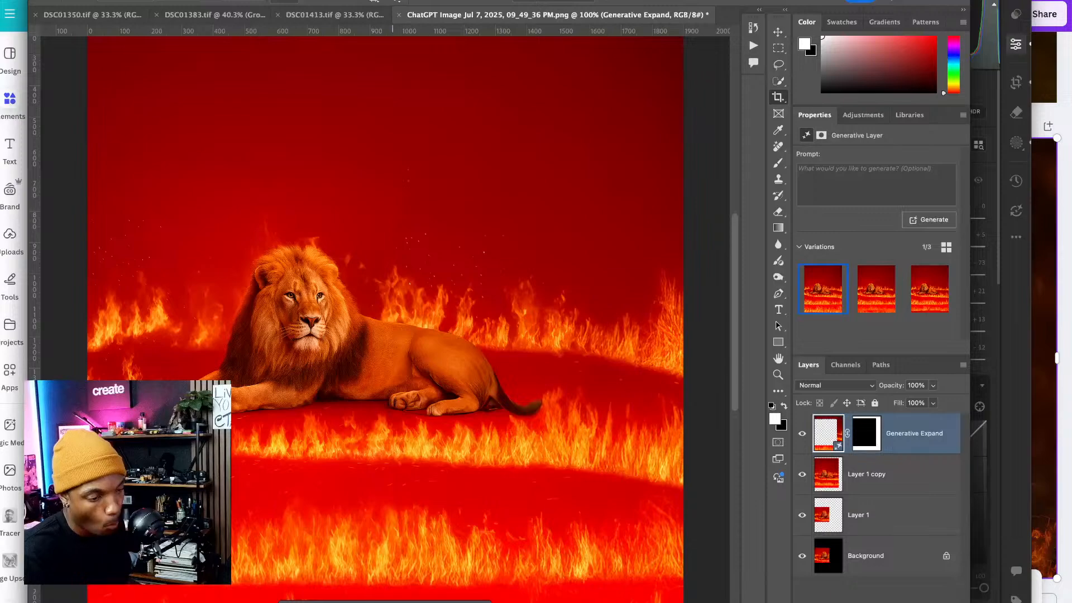
click(402, 602)
click(401, 602)
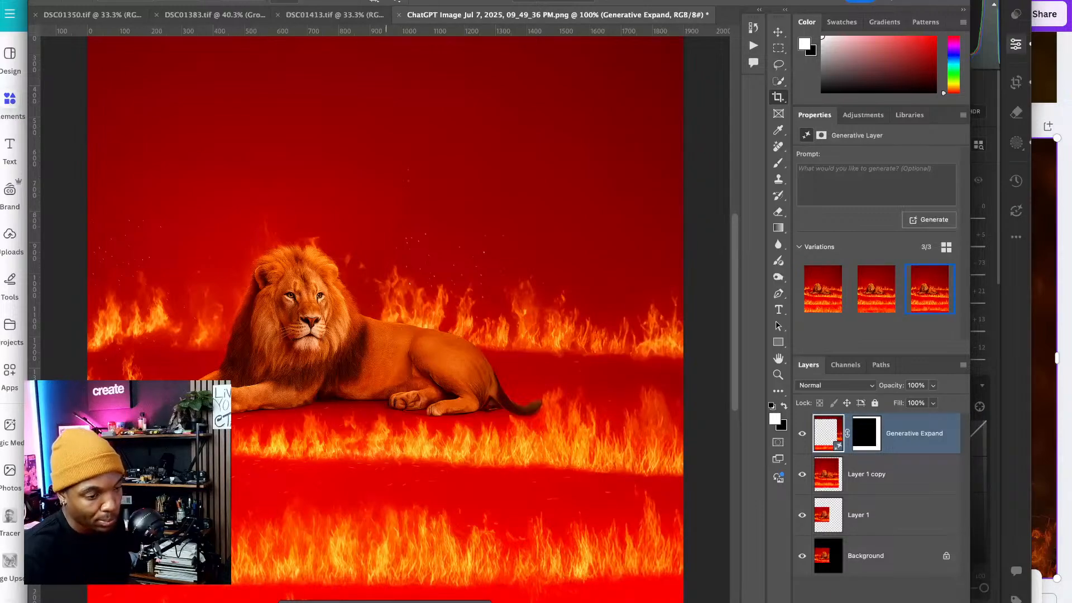
click(372, 602)
right_click(925, 439)
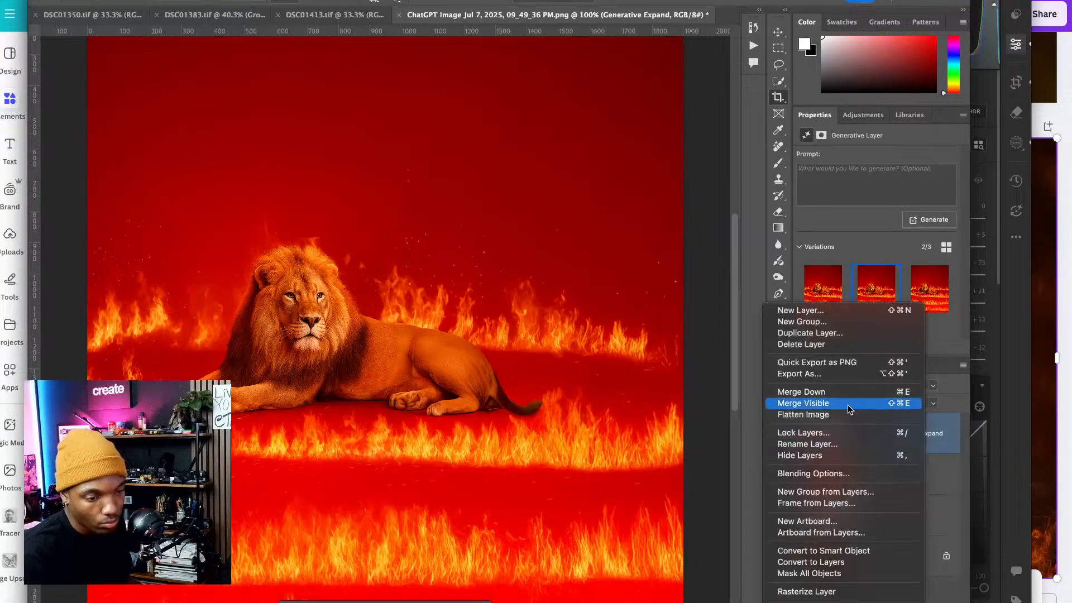
click(843, 390)
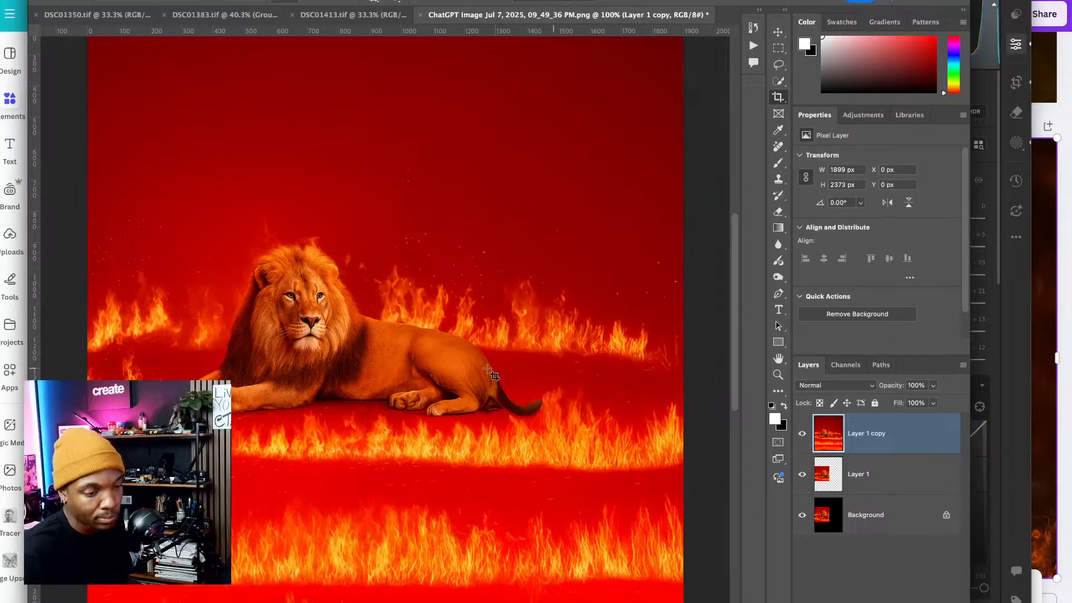
- Quick-export the expanded lion image as a PNG to the Downloads folder under its suggested file name
key(ctrl+minus)
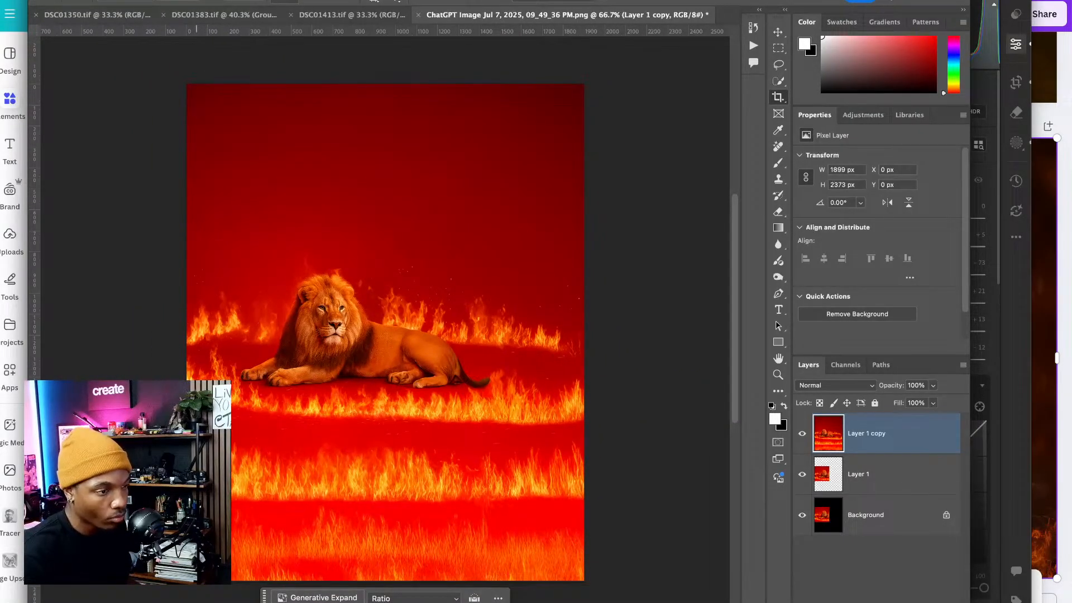
click(106, 0)
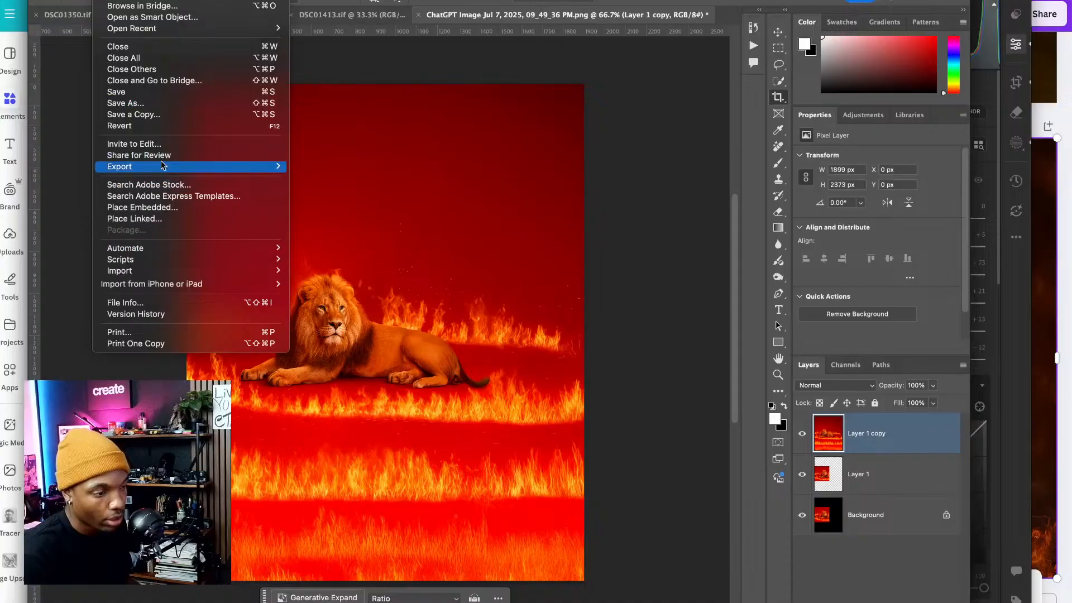
mouse_move(160, 169)
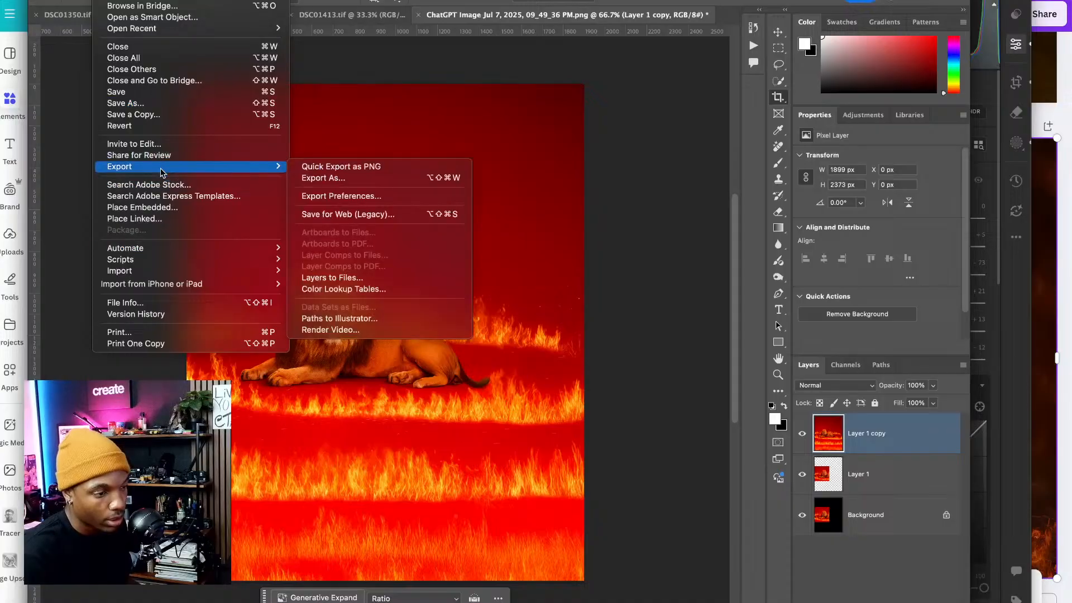
click(348, 166)
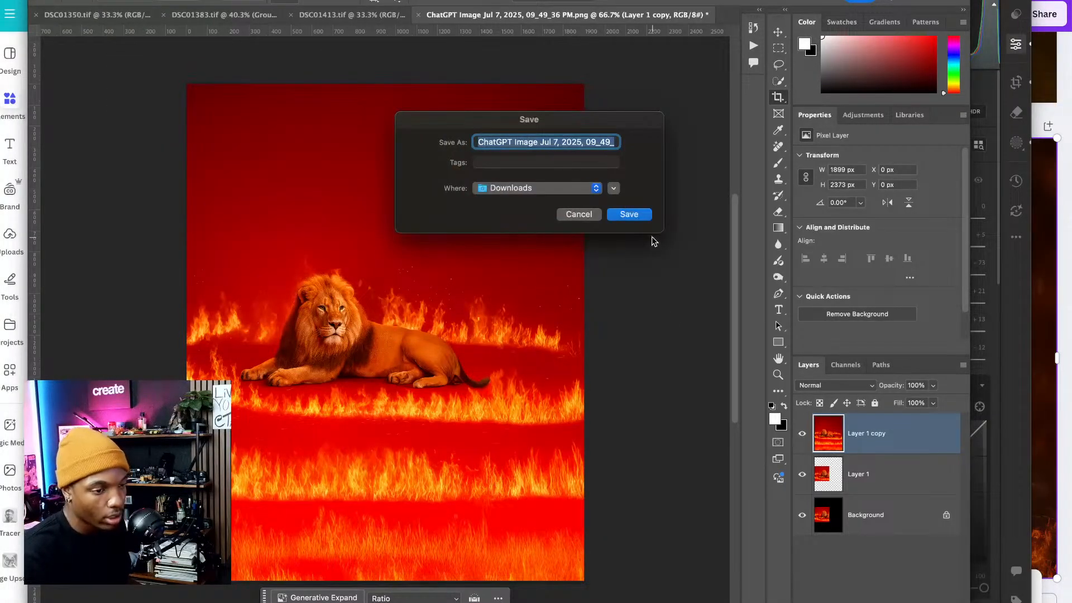
click(620, 217)
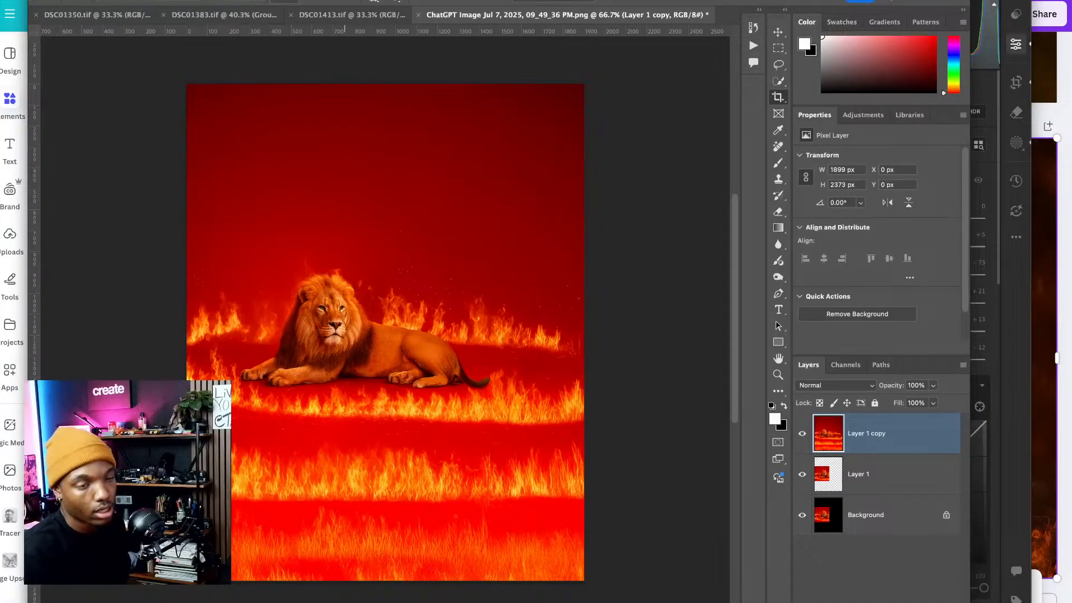
- Switch to the DSC01413.tif document and duplicate its Background layer twice
click(364, 17)
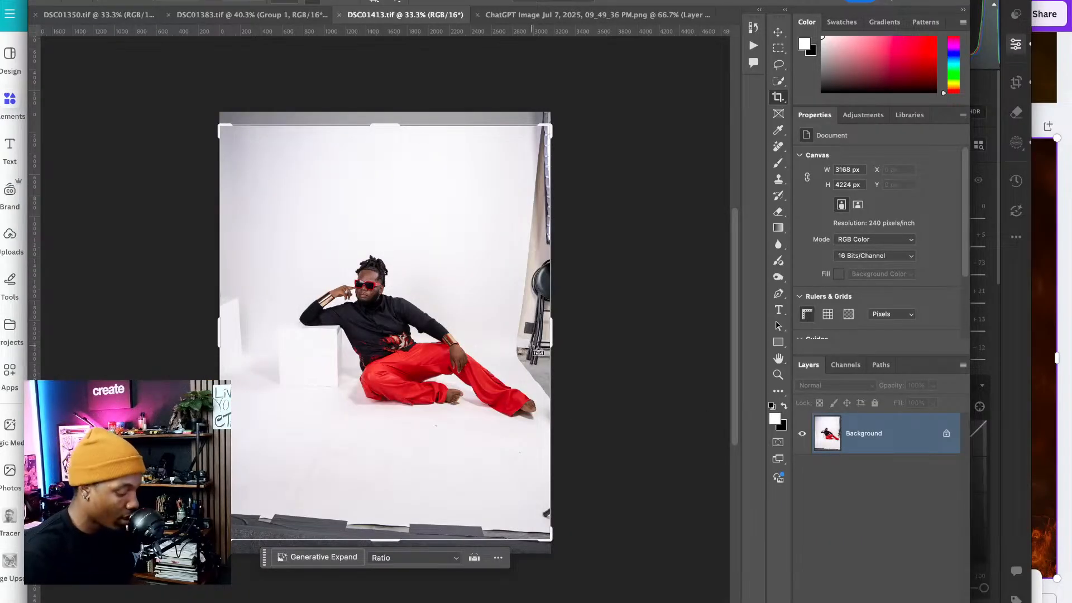
key(ctrl+j)
key(ctrl+j)
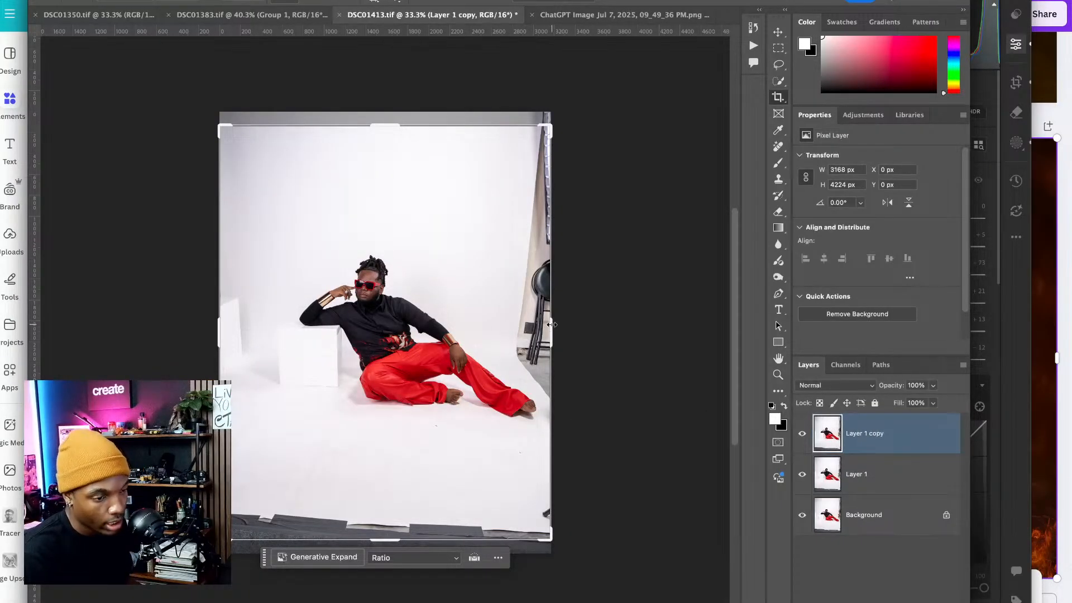
- Crop the canvas outward beyond the reclining man's feet and above and below the photo, to about 3975 × 4968 px
drag(551, 324, 595, 335)
drag(492, 343, 493, 335)
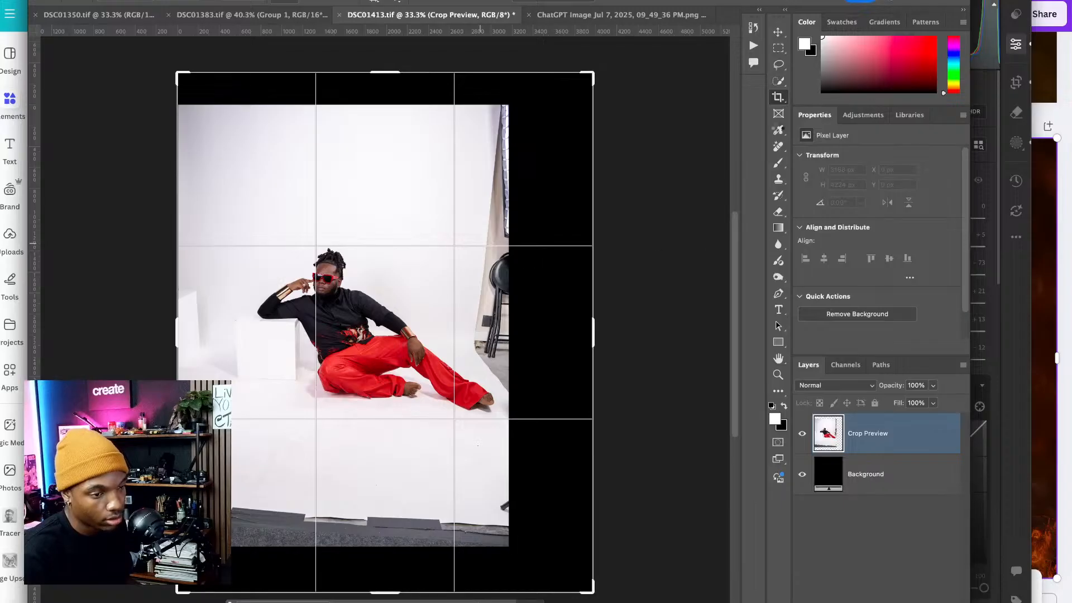
key(Return)
- Select the full-width backdrop strip above the man's head, about 3975 × 1656 px, and stretch it upward over the empty canvas
key(m)
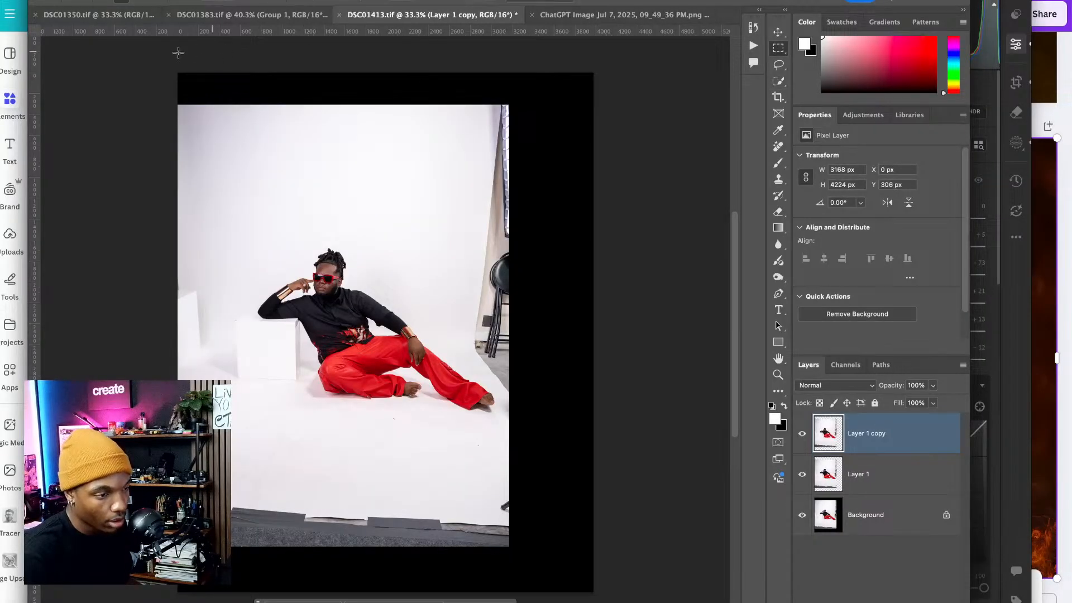
drag(178, 53, 643, 248)
key(ctrl+t)
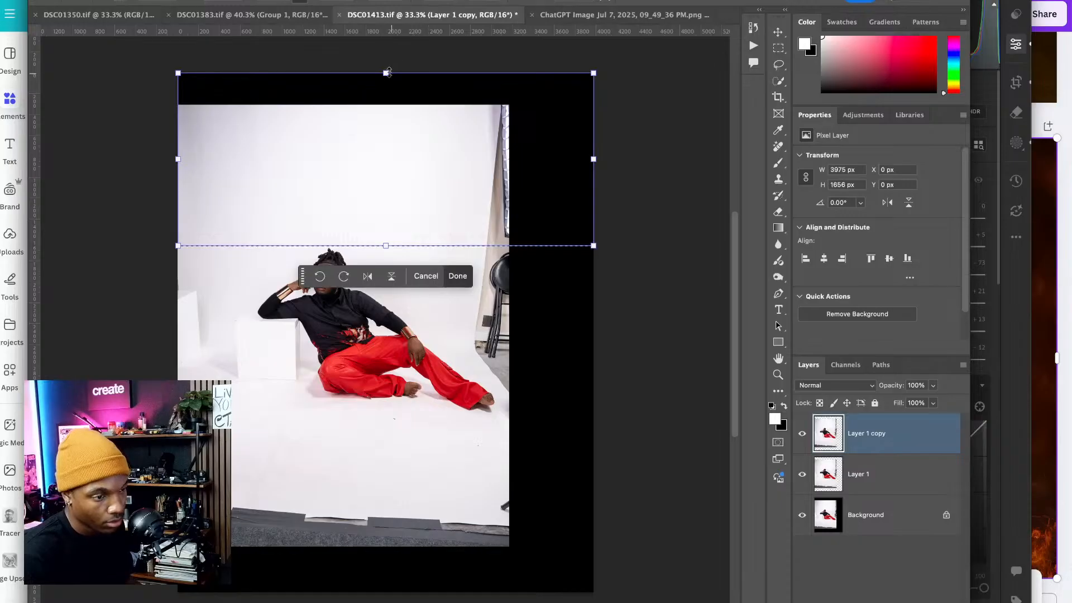
drag(389, 73, 388, 46)
key(ctrl+z)
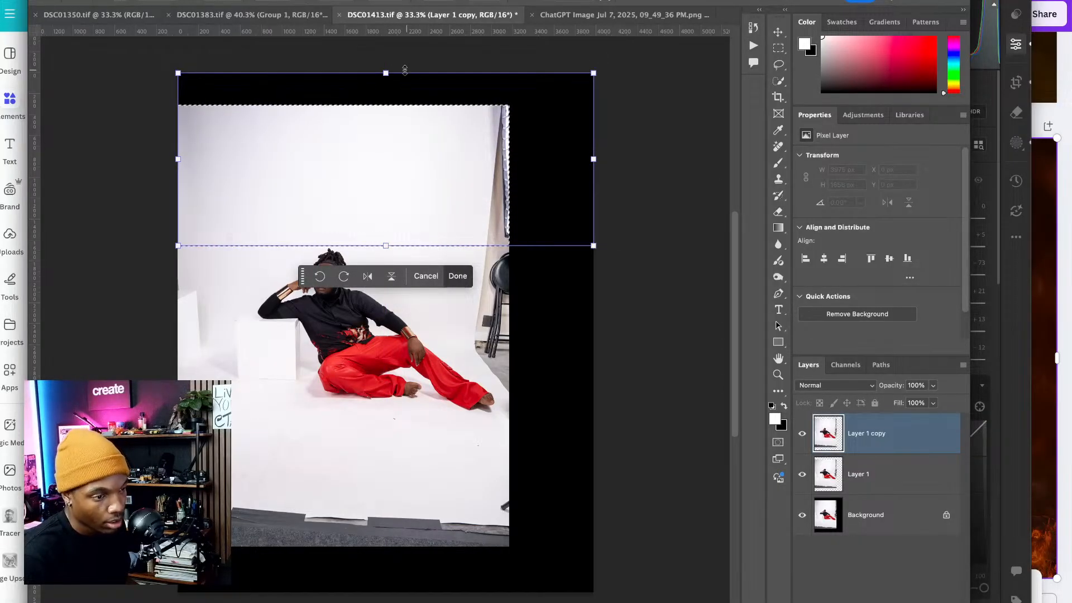
drag(387, 71, 389, 34)
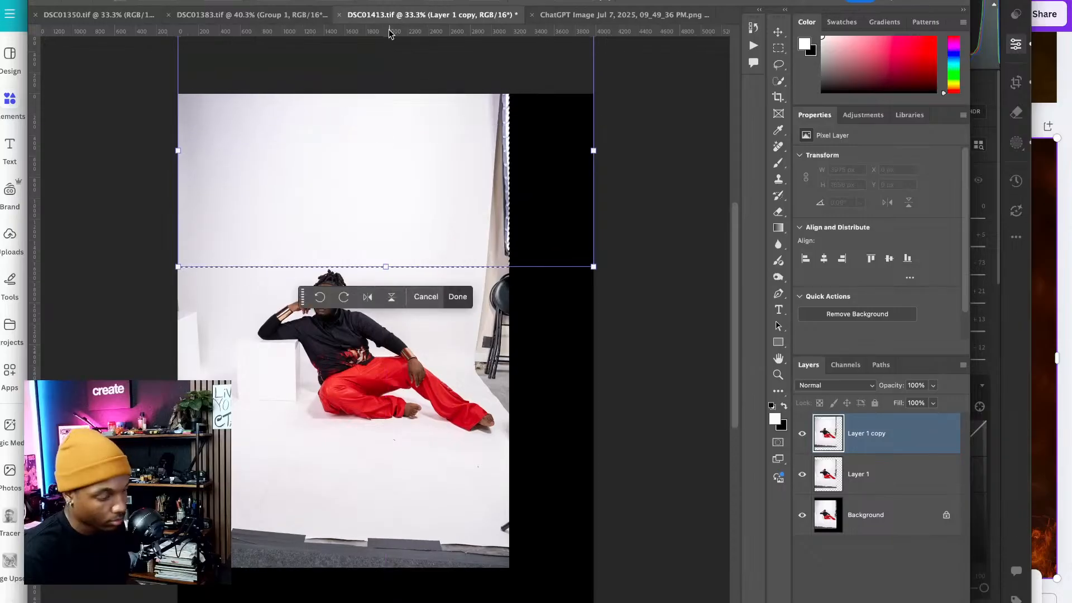
key(Return)
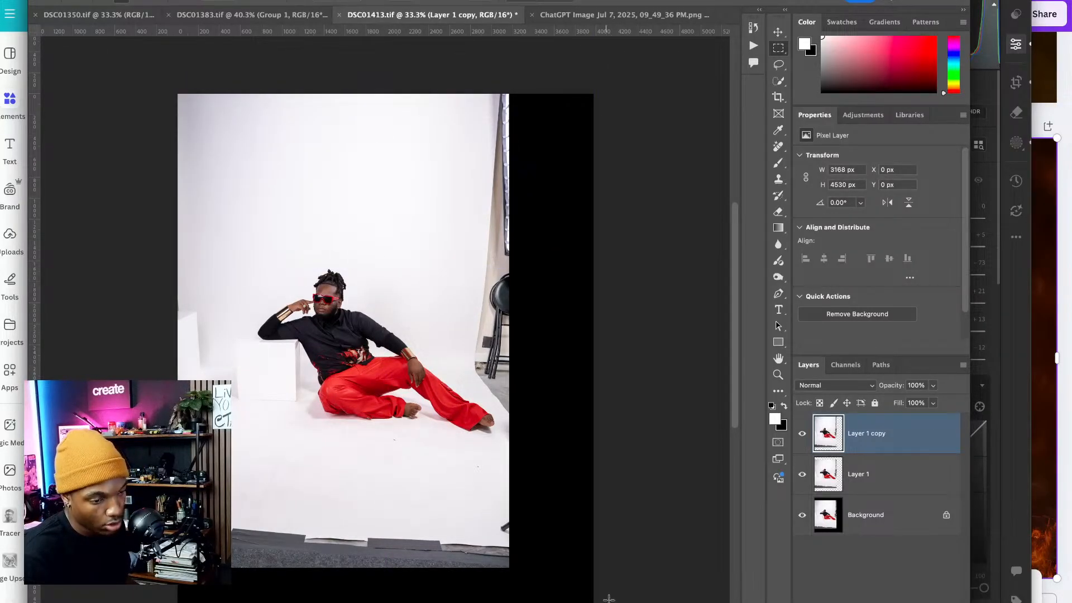
- Select the full-width floor strip below the man, about 3975 × 1645 px, stretch it downward past the canvas edge, and deselect
scroll(239, 428, right, 10)
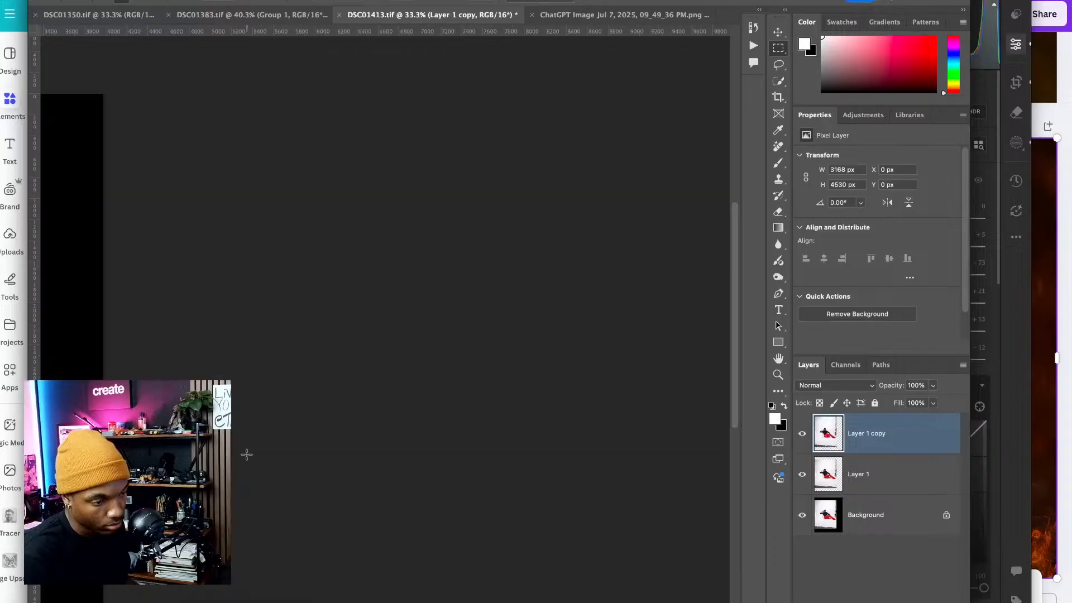
scroll(283, 398, left, 10)
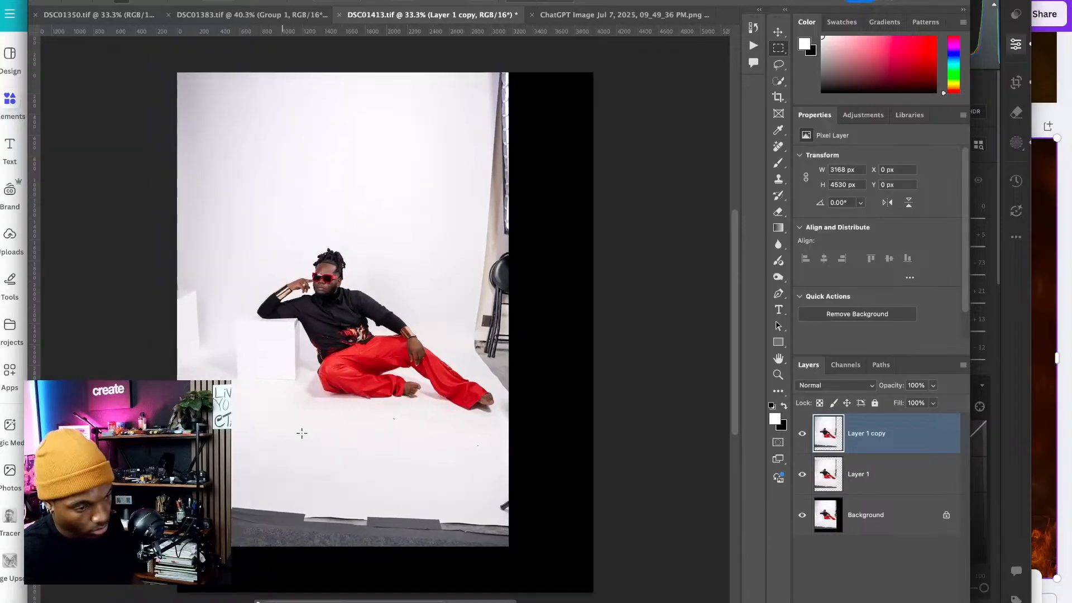
drag(593, 581, 178, 420)
key(ctrl+t)
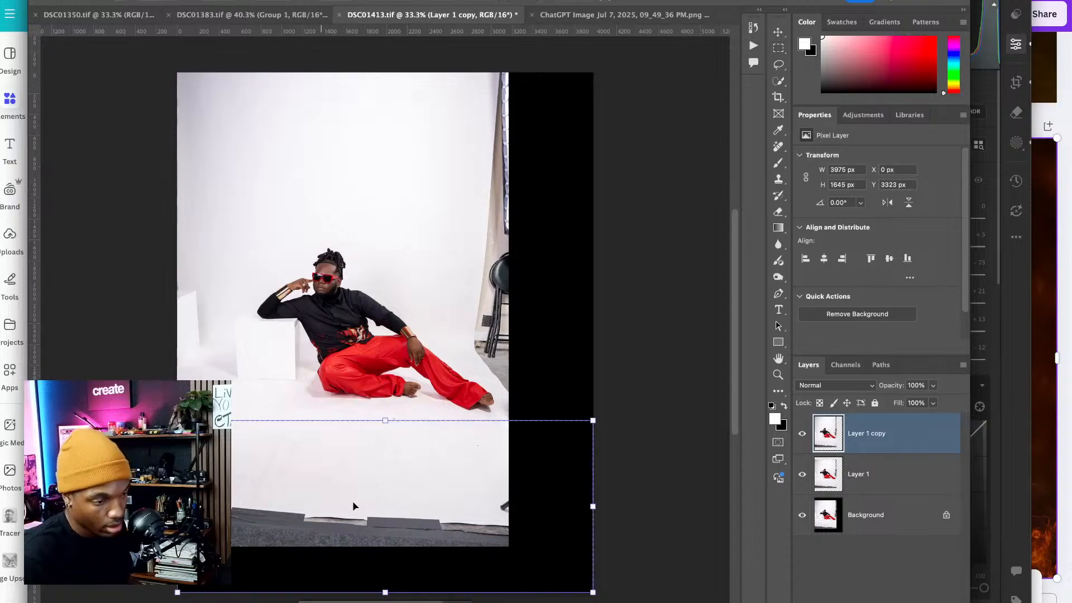
drag(384, 584, 385, 602)
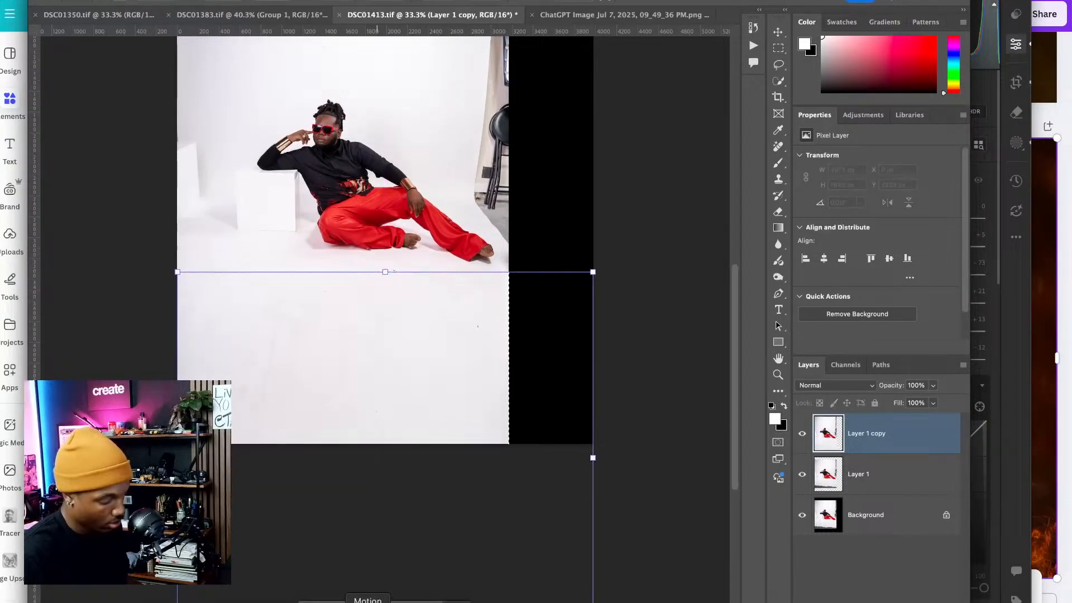
key(Return)
key(ctrl+d)
- Select the full-height strip behind the man's elbow, about 714 × 4968 px, and stretch it outward past the photo's left edge
scroll(500, 485, up, 5)
scroll(500, 485, right, 4)
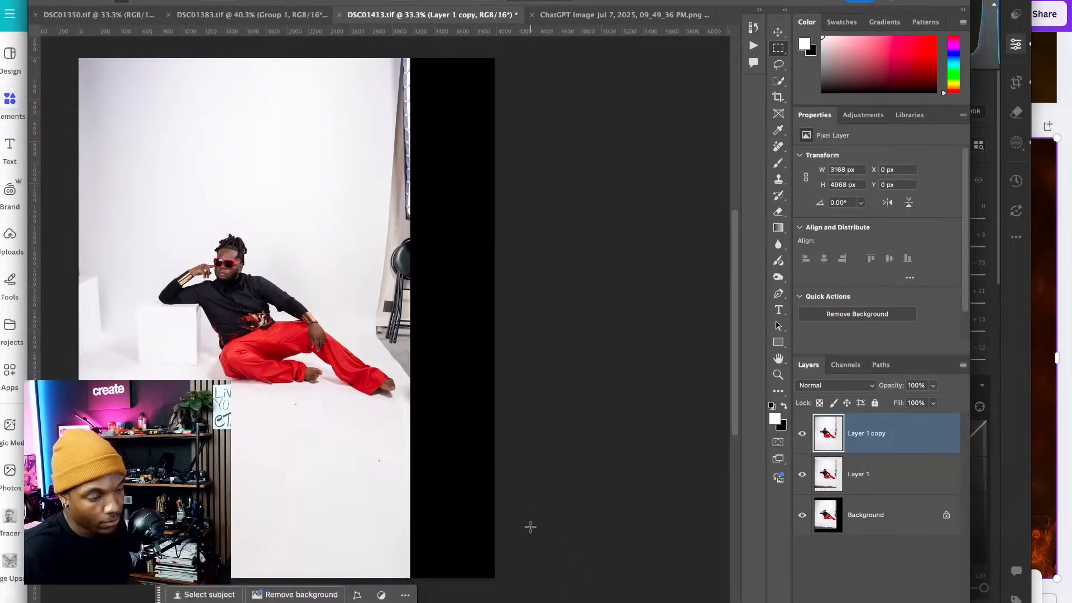
key(super+minus)
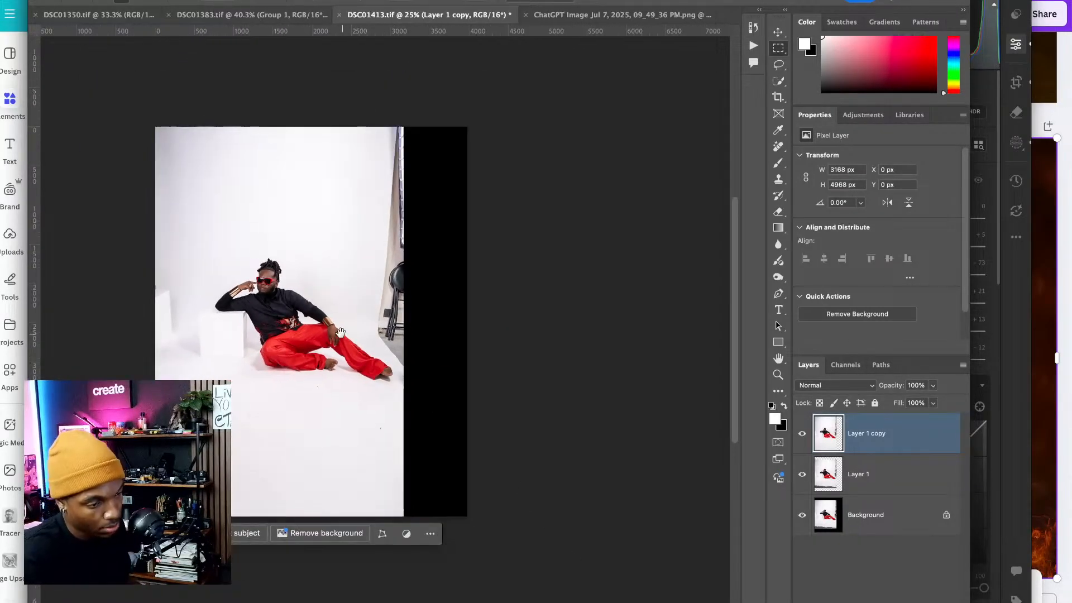
scroll(341, 330, left, 3)
drag(222, 135, 278, 548)
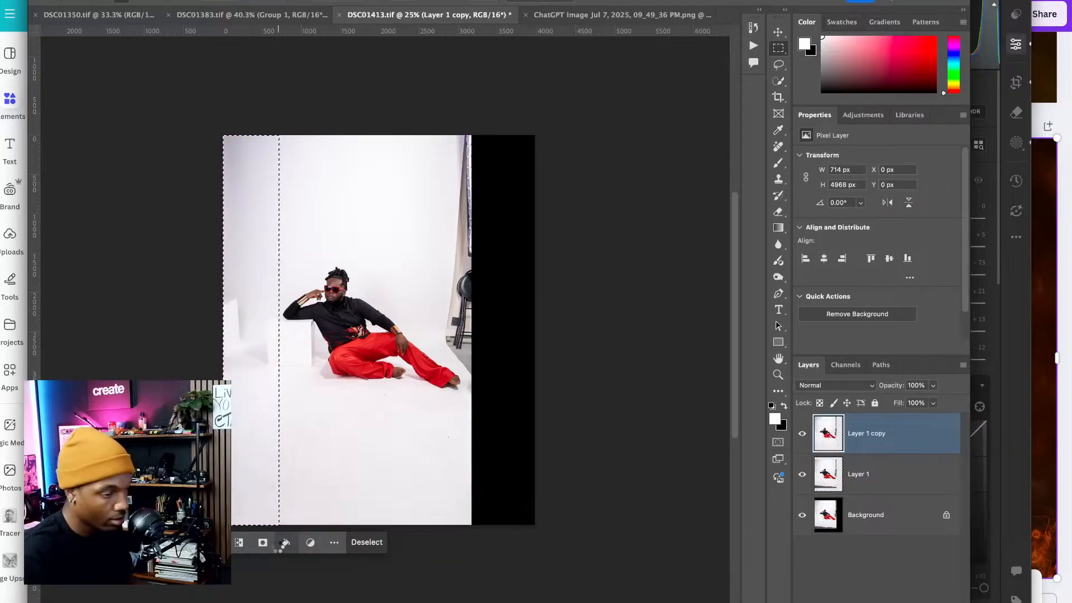
key(ctrl+t)
drag(221, 331, 158, 318)
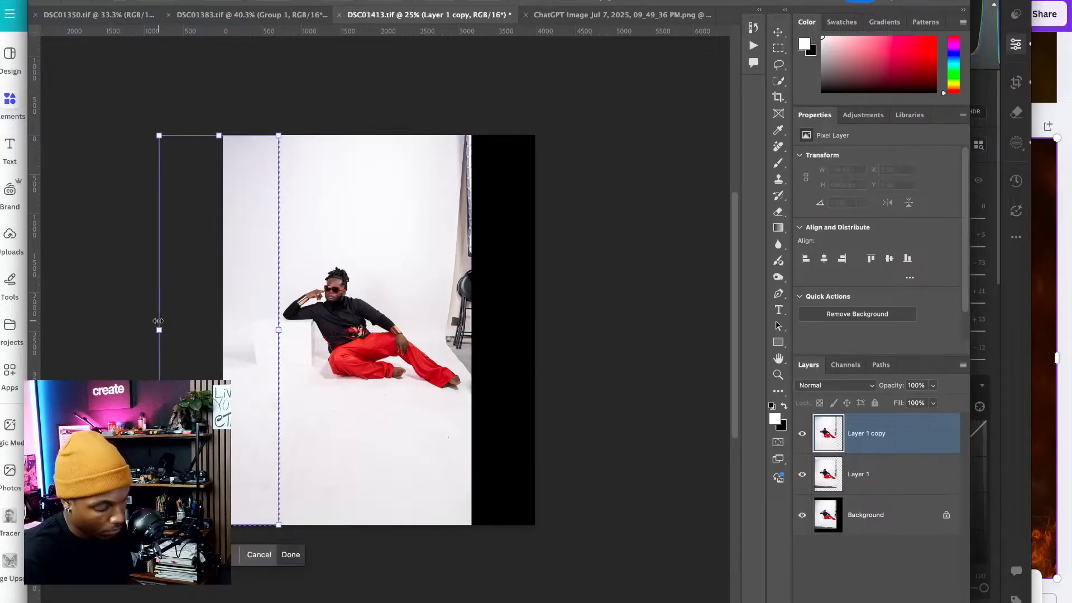
key(Return)
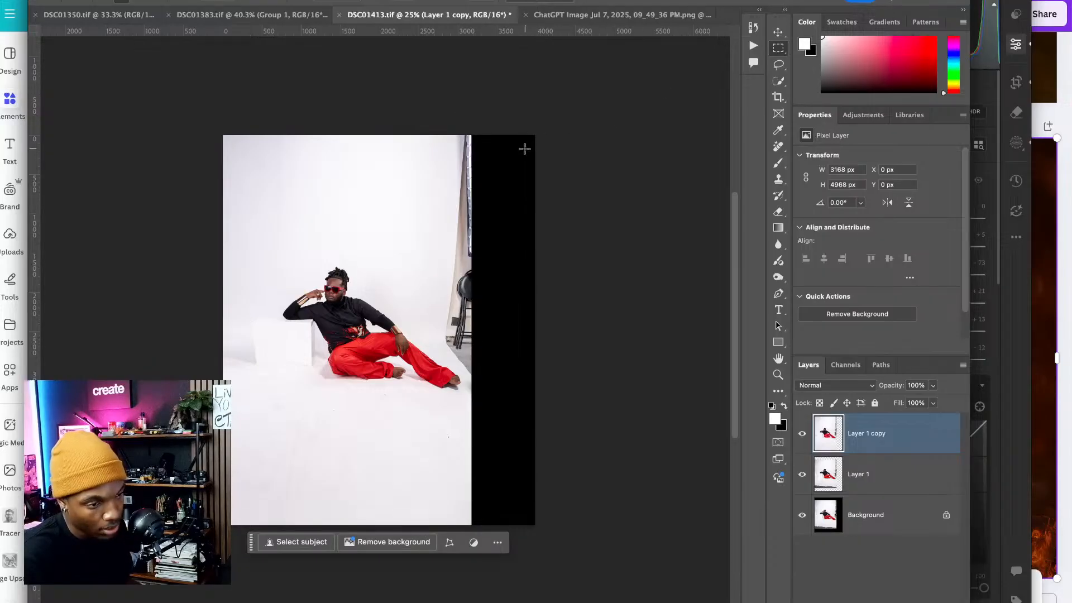
- Lasso the backdrop's right edge, the curtain, the chair and the empty black canvas beside them, staying clear of the man's feet
key(ctrl+minus)
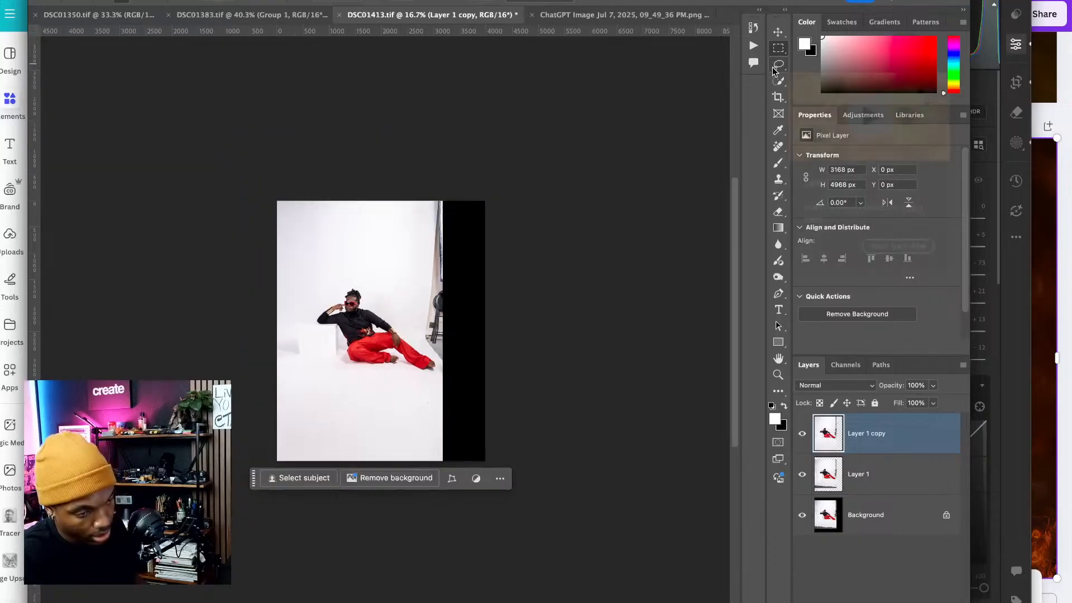
key(super+plus)
key(super+plus)
drag(681, 179, 543, 279)
click(778, 64)
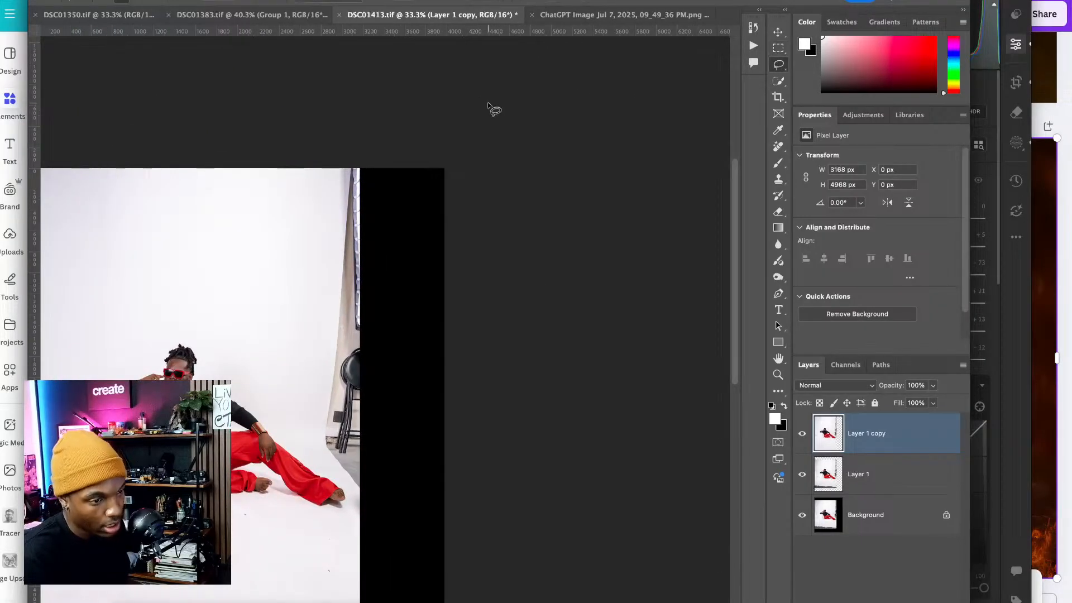
mouse_move(333, 153)
mouse_down()
mouse_move(328, 259)
mouse_move(201, 237)
mouse_move(308, 278)
mouse_move(296, 376)
mouse_move(314, 445)
mouse_move(364, 510)
mouse_move(349, 499)
mouse_move(346, 582)
mouse_move(357, 597)
mouse_up()
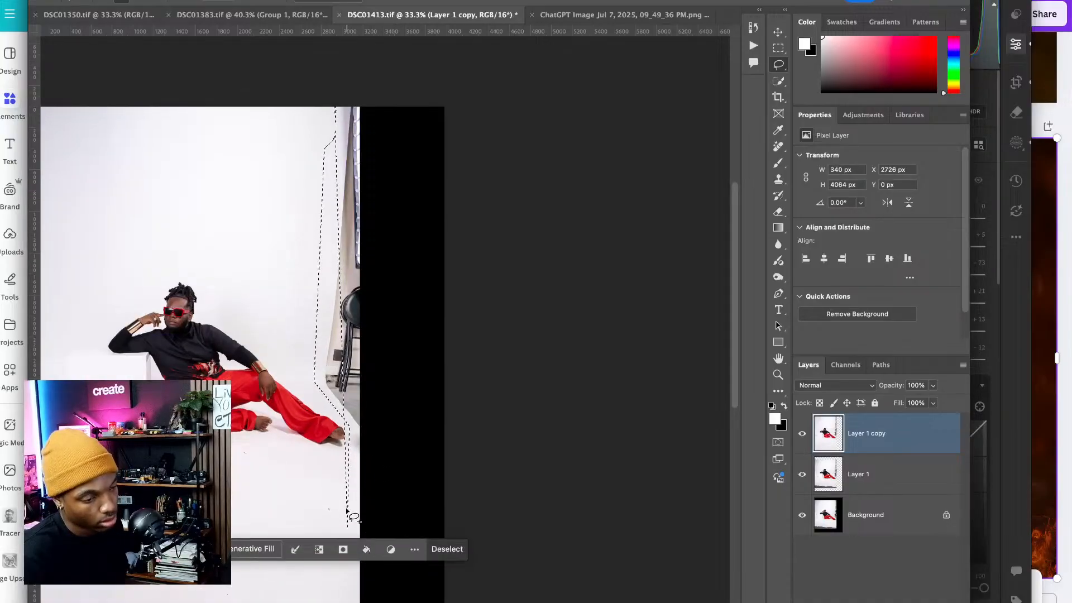
click(351, 478)
mouse_move(441, 89)
mouse_down()
mouse_move(330, 89)
mouse_move(276, 162)
mouse_move(275, 179)
mouse_up()
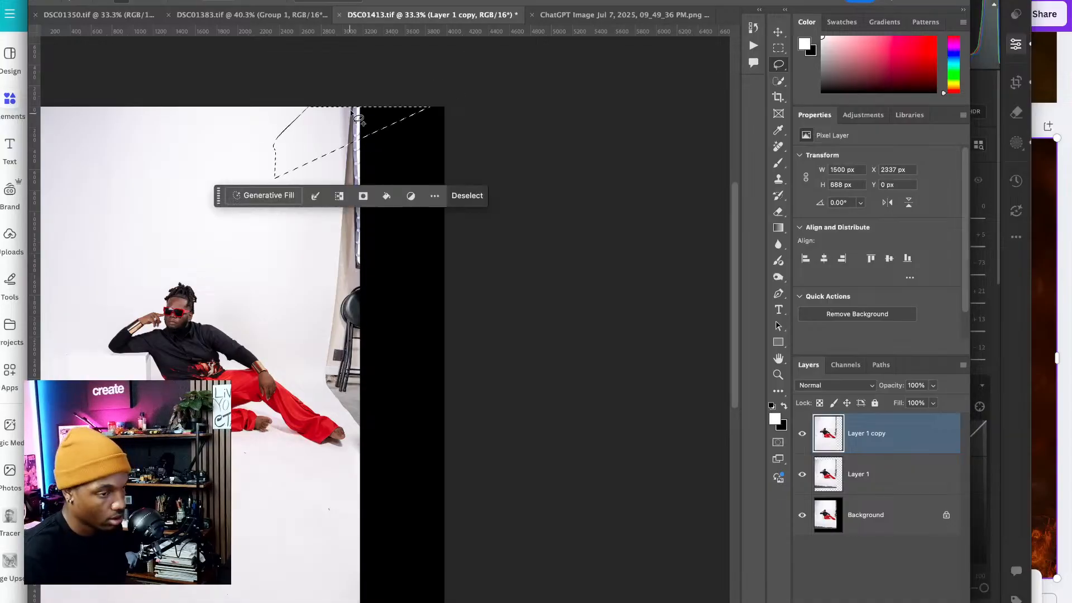
click(382, 92)
mouse_move(333, 98)
mouse_down()
mouse_move(308, 357)
mouse_move(321, 395)
mouse_move(357, 436)
mouse_move(341, 580)
mouse_up()
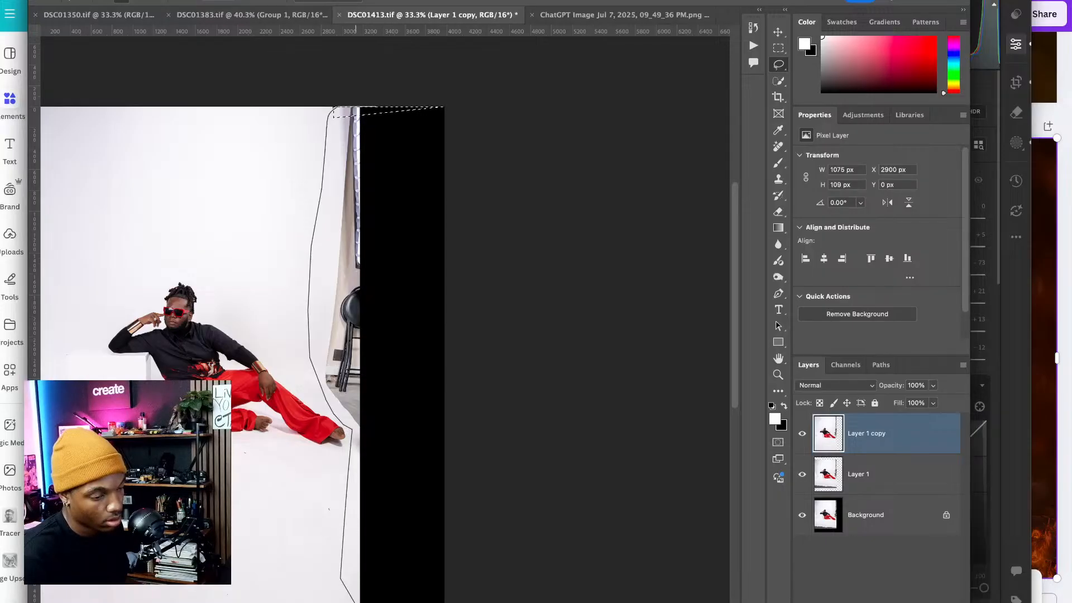
scroll(360, 601, down, 3)
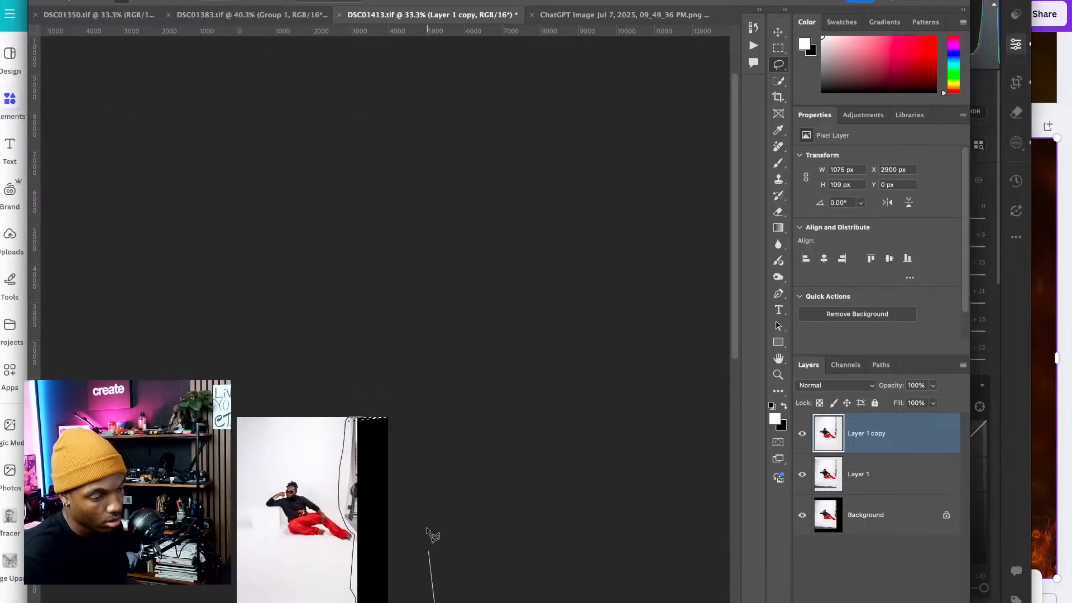
mouse_move(426, 527)
mouse_down()
mouse_move(421, 441)
mouse_move(390, 400)
mouse_move(350, 416)
mouse_up()
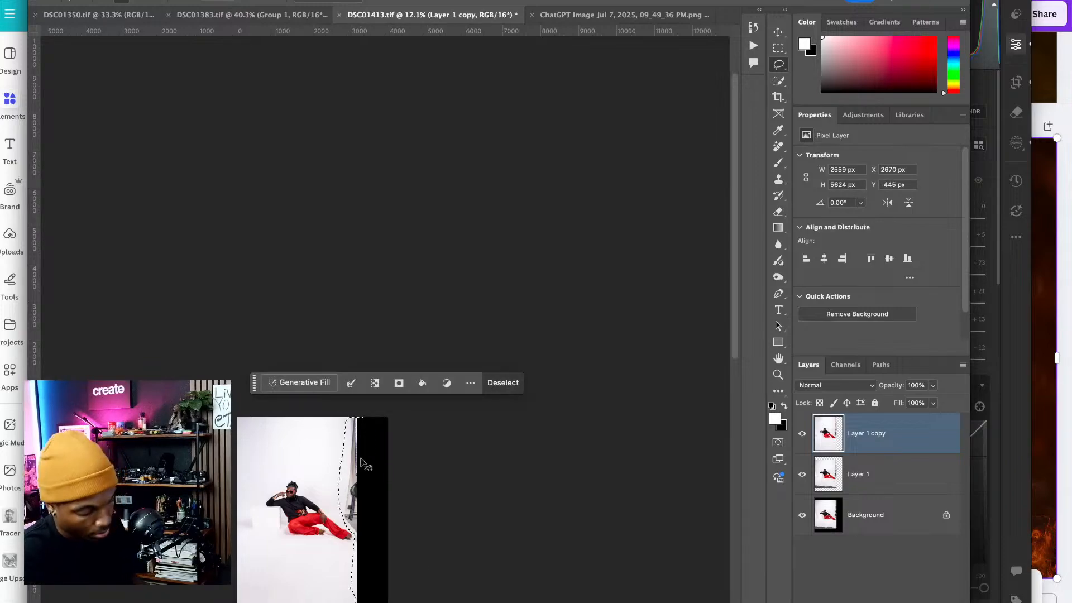
- Fill the lassoed area with Content-Aware at 100% opacity with Color Adaptation on, and deselect
scroll(362, 462, up, 3)
right_click(537, 338)
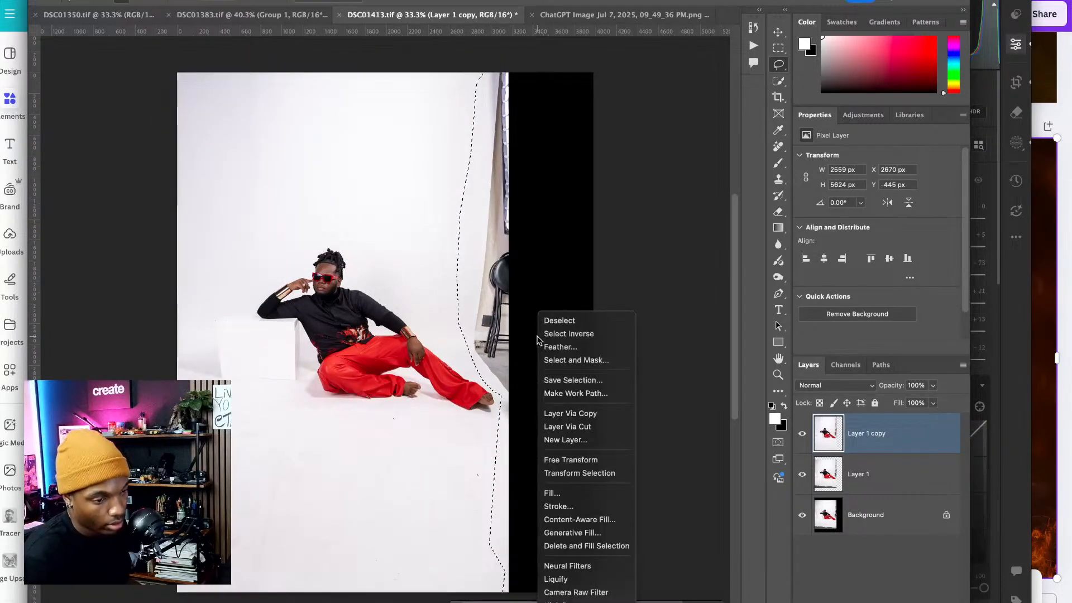
click(581, 494)
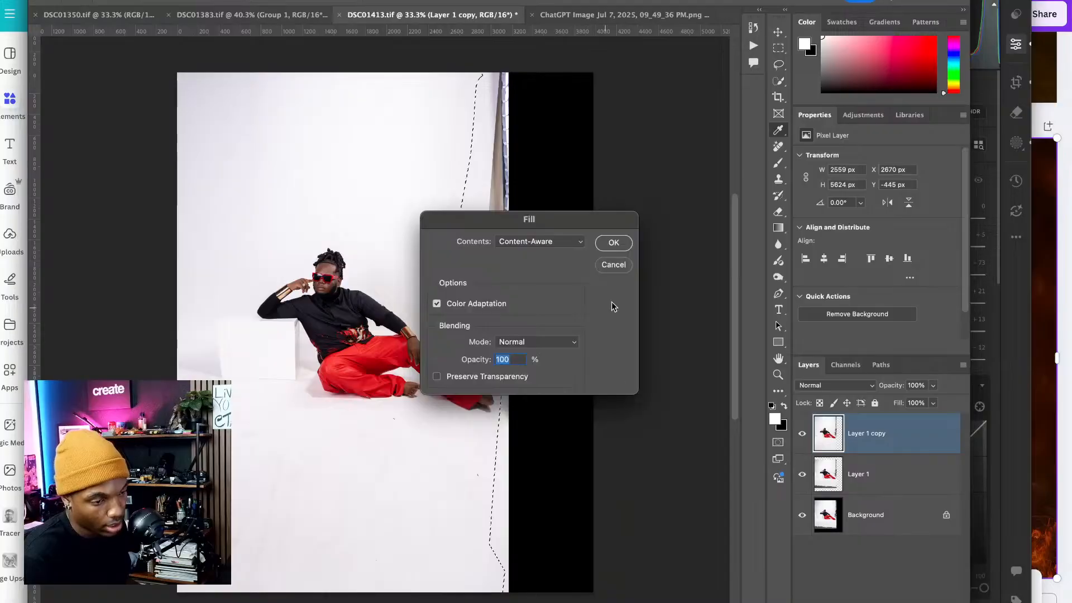
click(613, 243)
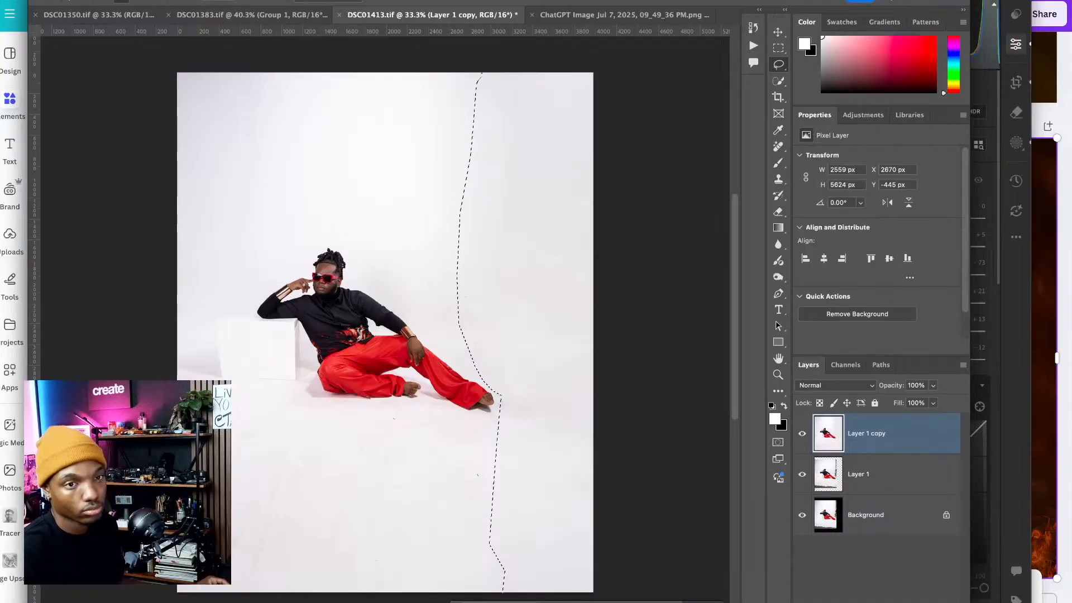
key(ctrl+d)
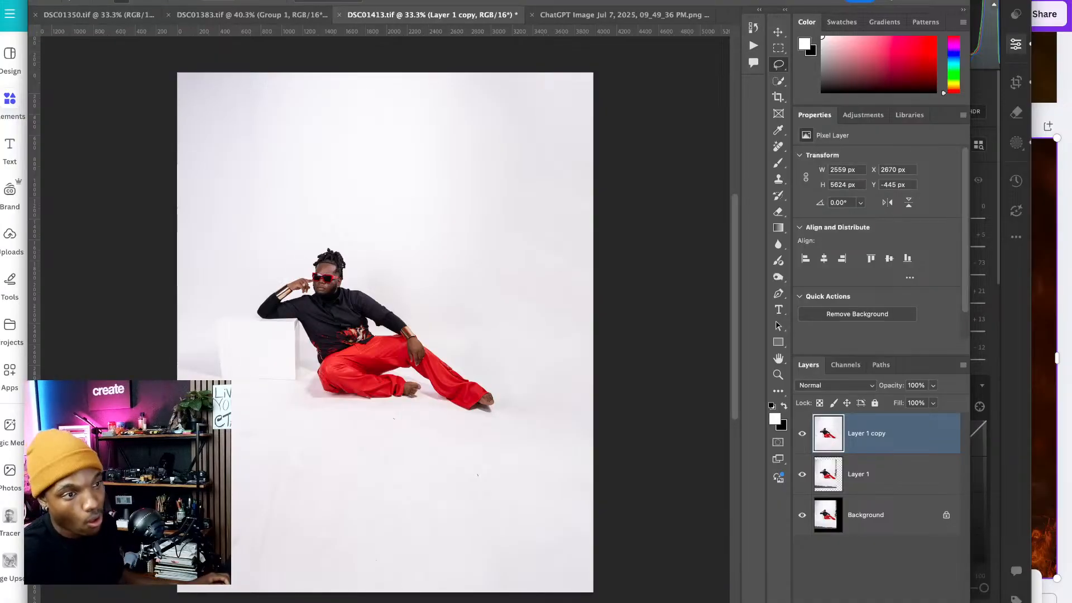
key(super+z)
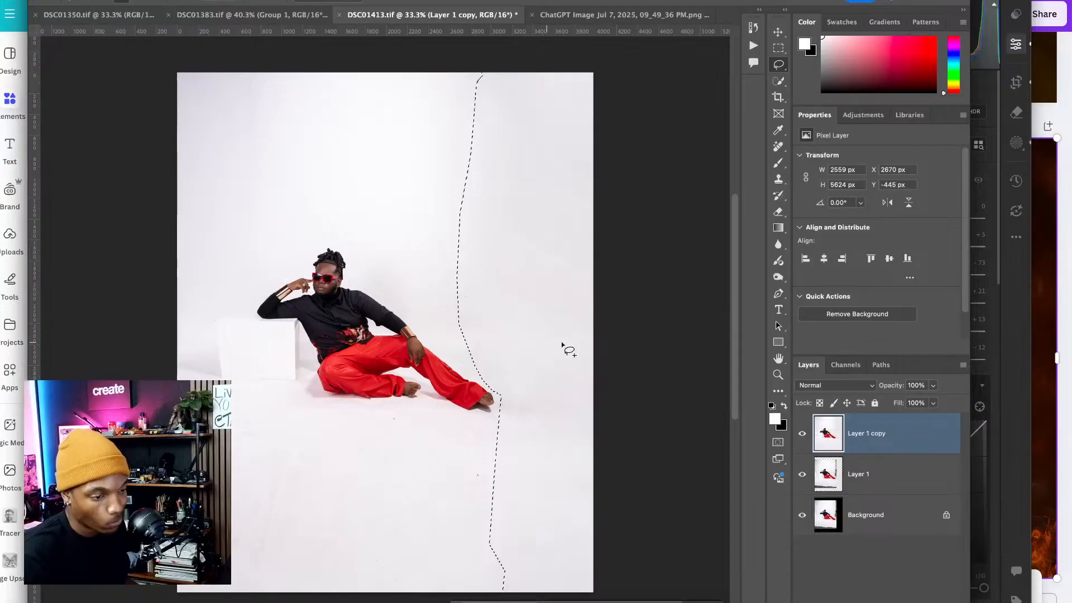
key(super+d)
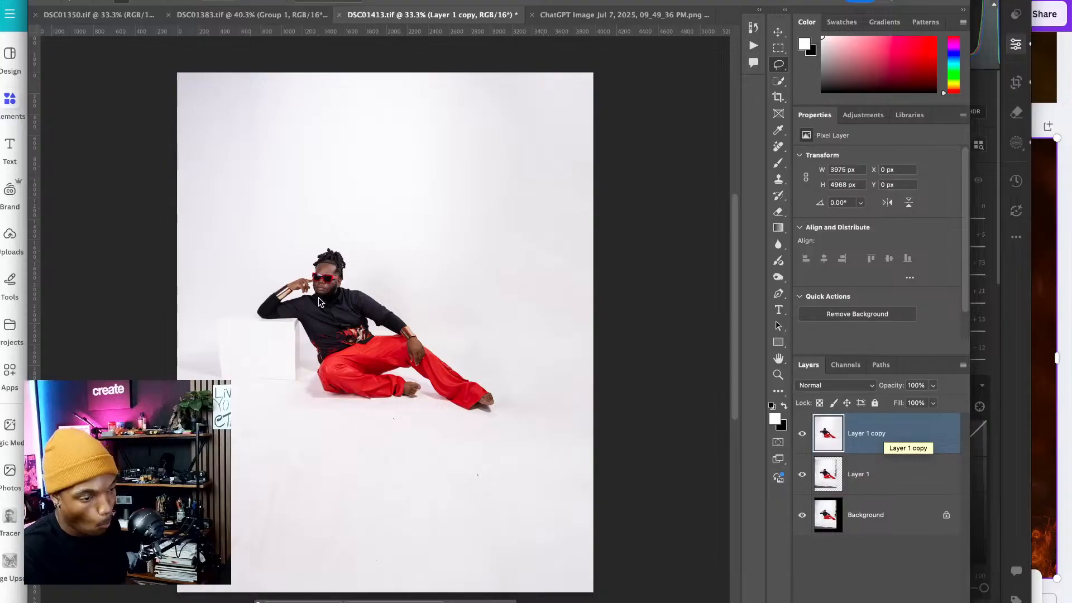
- Open Layer 1 copy in Liquify and push in the shirt's lower back above the trousers, enlarging the brush to size 250
key(shift+super+x)
key(super+plus)
key(super+plus)
key(super+plus)
drag(246, 312, 474, 311)
key(super+plus)
key(super+plus)
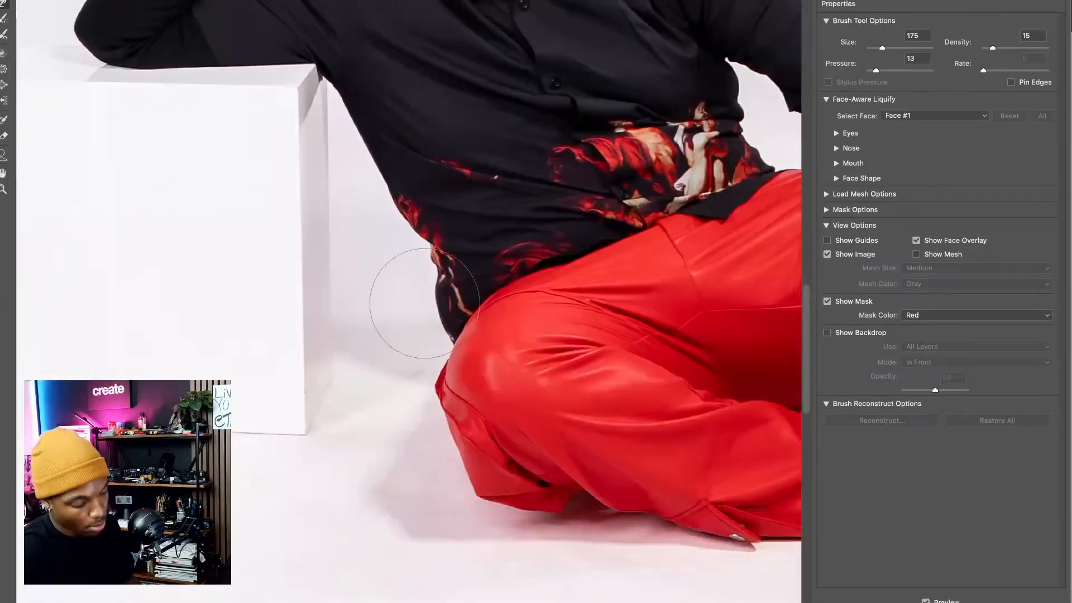
key(bracketright)
mouse_move(399, 309)
mouse_down()
mouse_move(434, 313)
mouse_move(434, 293)
mouse_up()
key(bracketright)
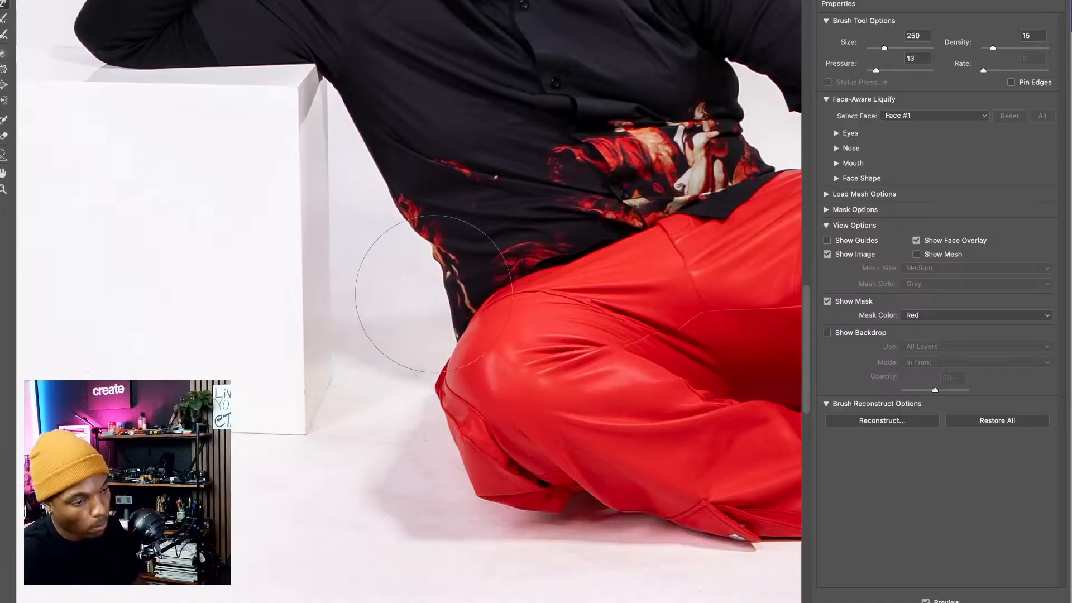
drag(370, 229, 386, 219)
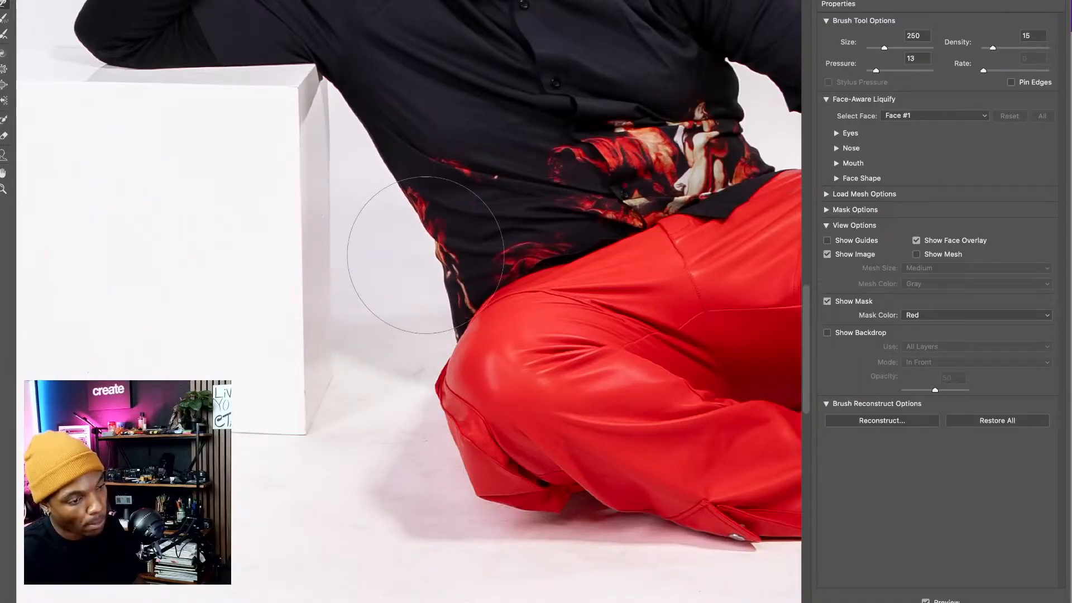
- Refine the man's elbow on the white box in Liquify, pushing its rounded tip inward with a size 100 brush
key(bracketleft)
key(bracketleft)
key(bracketleft)
key(bracketleft)
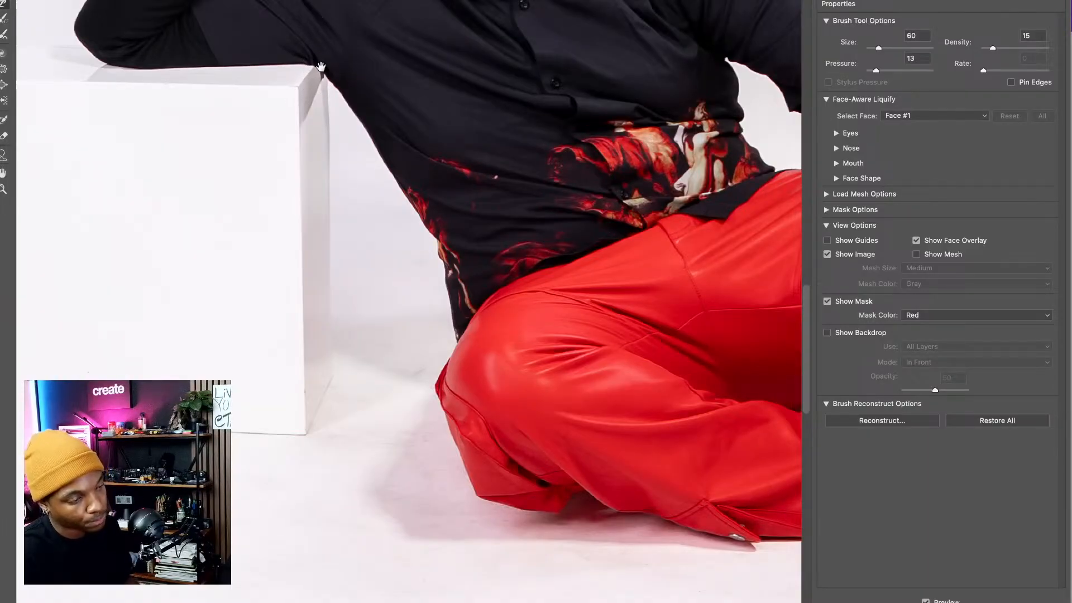
drag(321, 66, 485, 112)
key(bracketright)
key(bracketright)
key(bracketright)
key(bracketright)
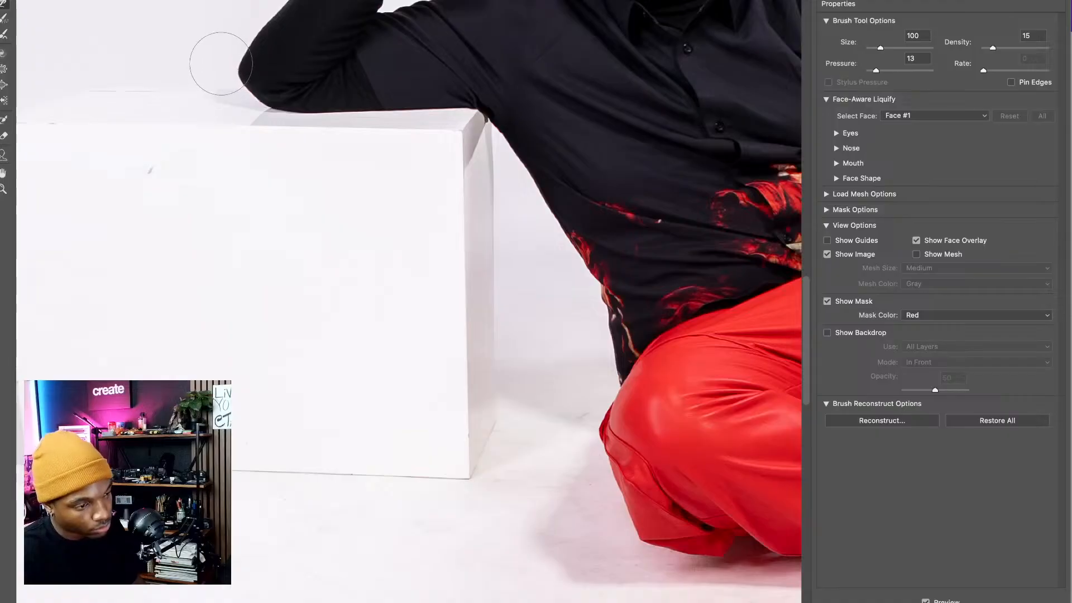
drag(213, 72, 246, 80)
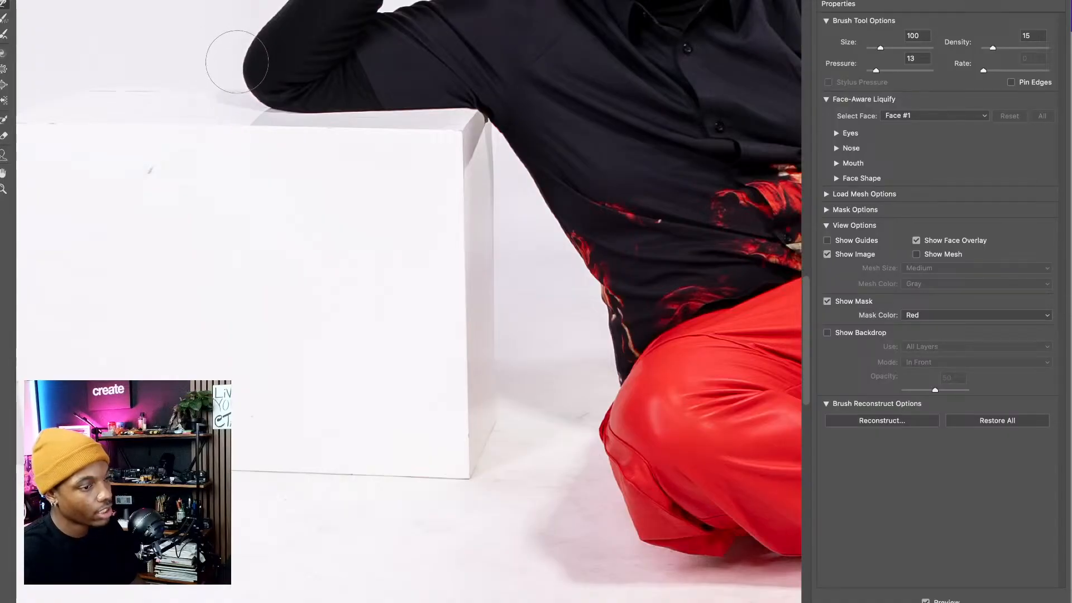
mouse_move(398, 262)
mouse_down()
mouse_move(298, 114)
mouse_move(343, 362)
mouse_up()
drag(352, 71, 343, 220)
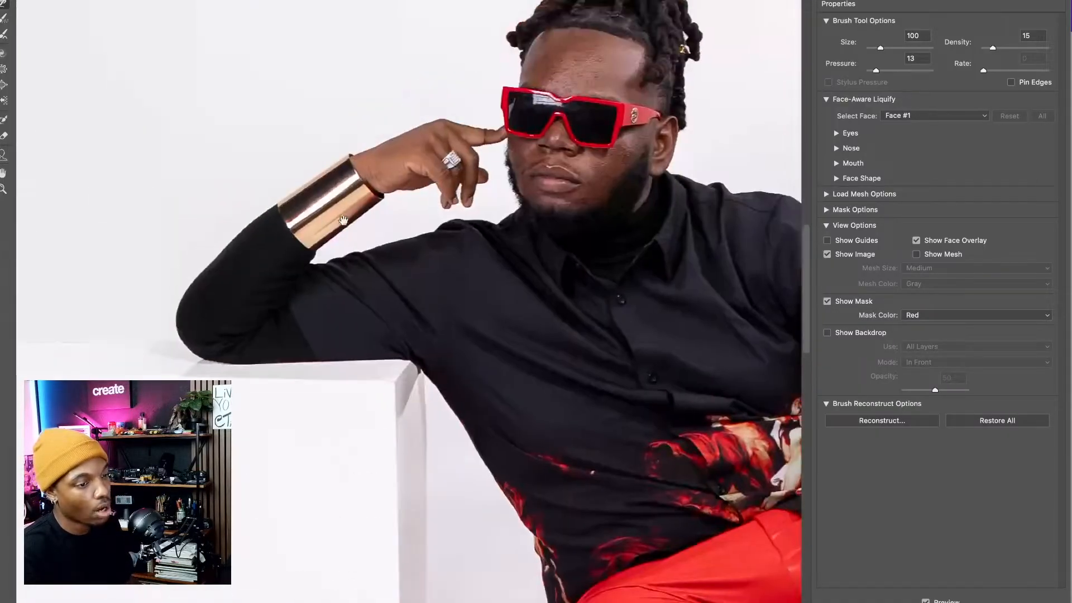
- Push in the shirt's side under the man's outstretched arm with a size 200 brush, reducing the brush to 100
mouse_move(540, 398)
mouse_down()
mouse_move(296, 285)
mouse_move(261, 295)
mouse_up()
drag(407, 263, 338, 258)
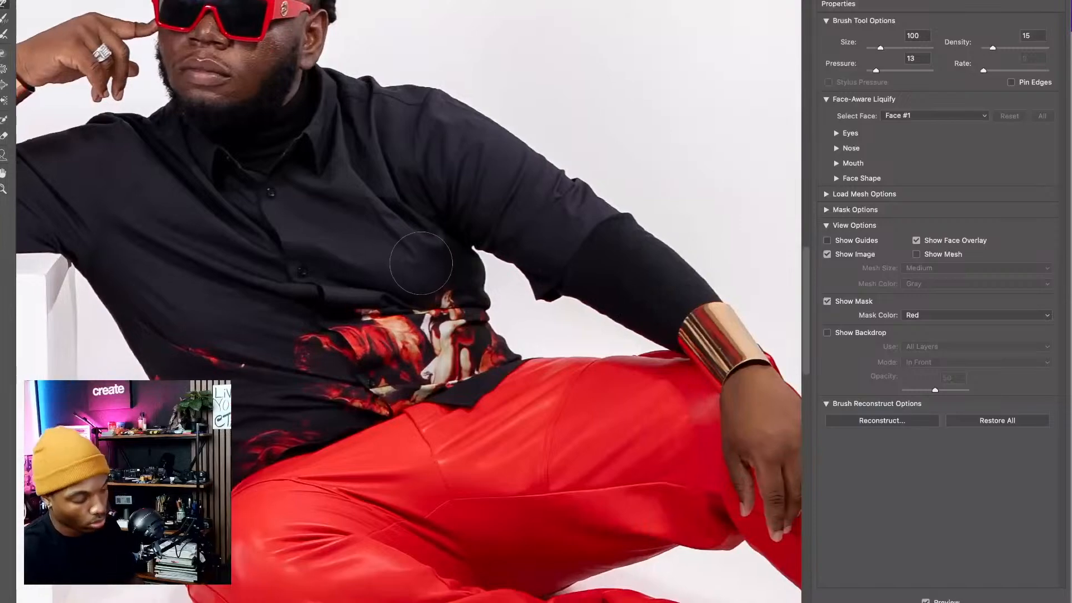
key(bracketright)
key(bracketright)
key(bracketright)
key(bracketleft)
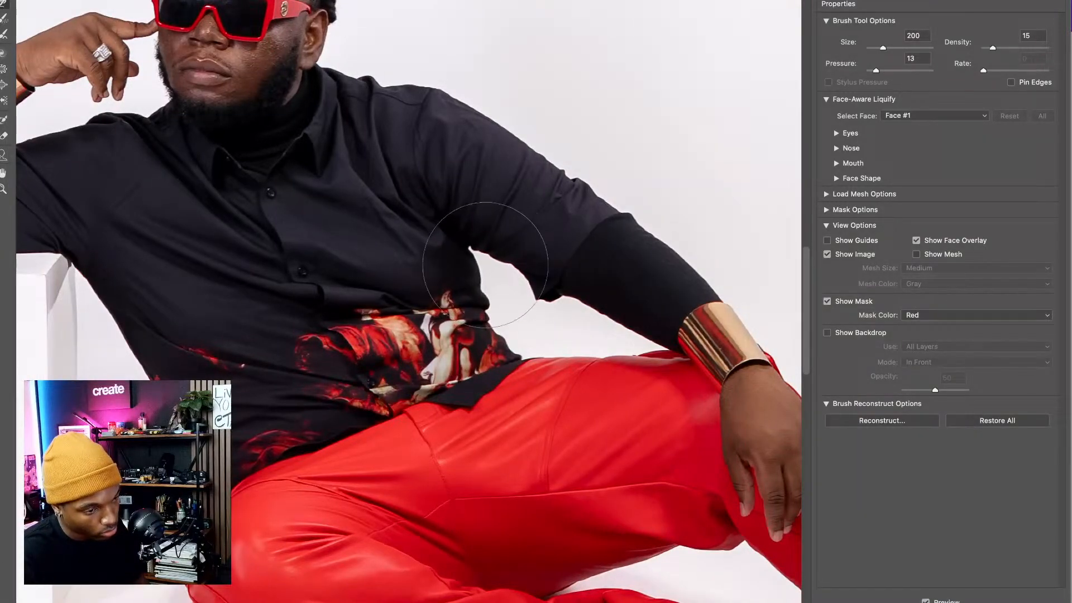
key(bracketleft)
key(bracketleft)
key(bracketleft)
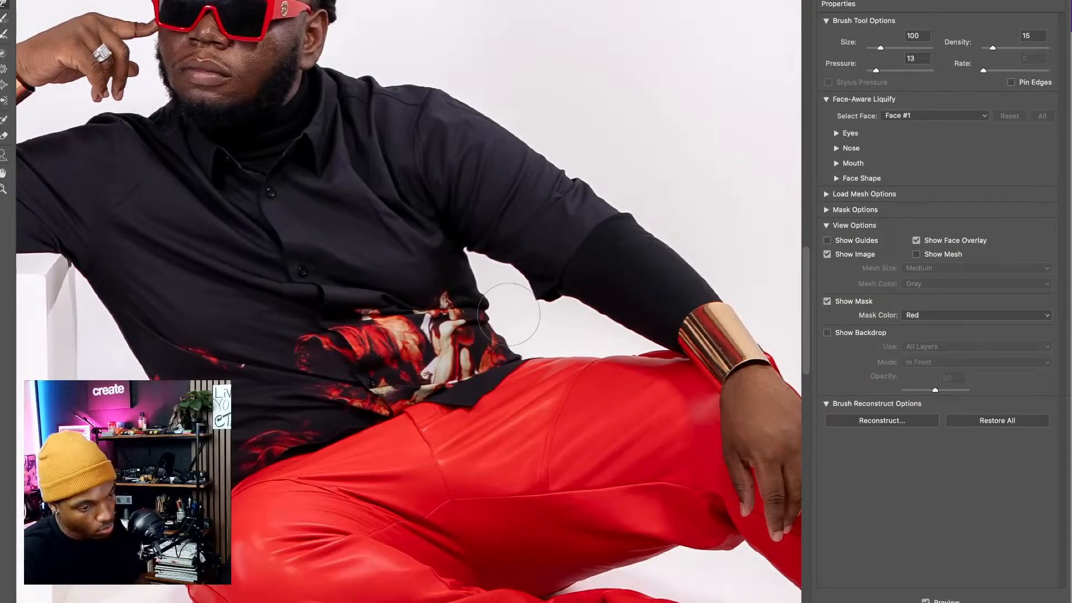
- Smooth the shirt's waist edge and the pointed sleeve end under the outstretched arm, using brush sizes from 50 to 100
key(bracketleft)
key(bracketleft)
key(bracketleft)
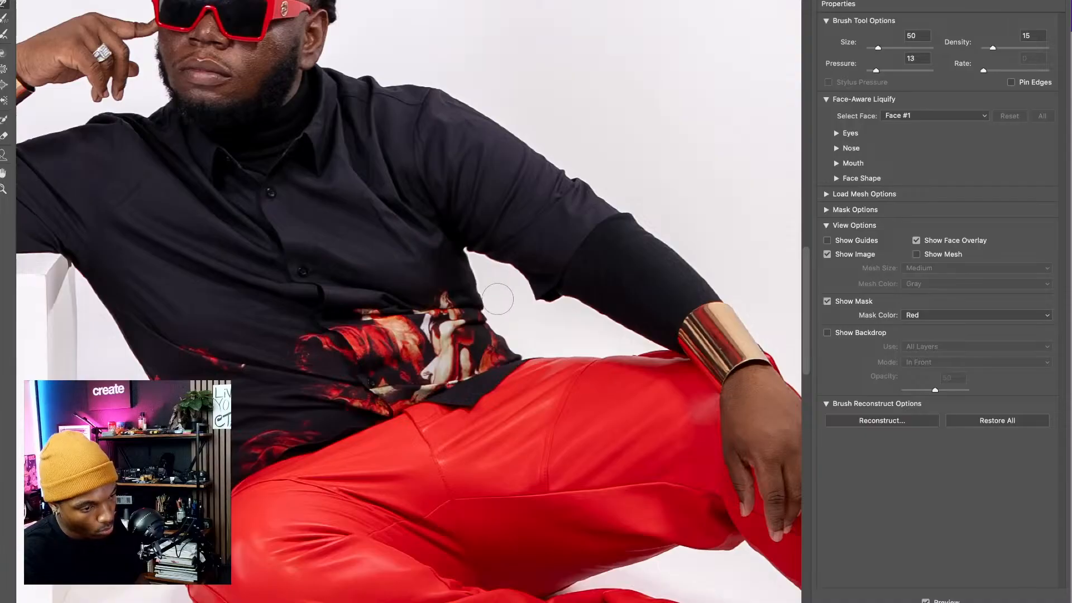
key(bracketright)
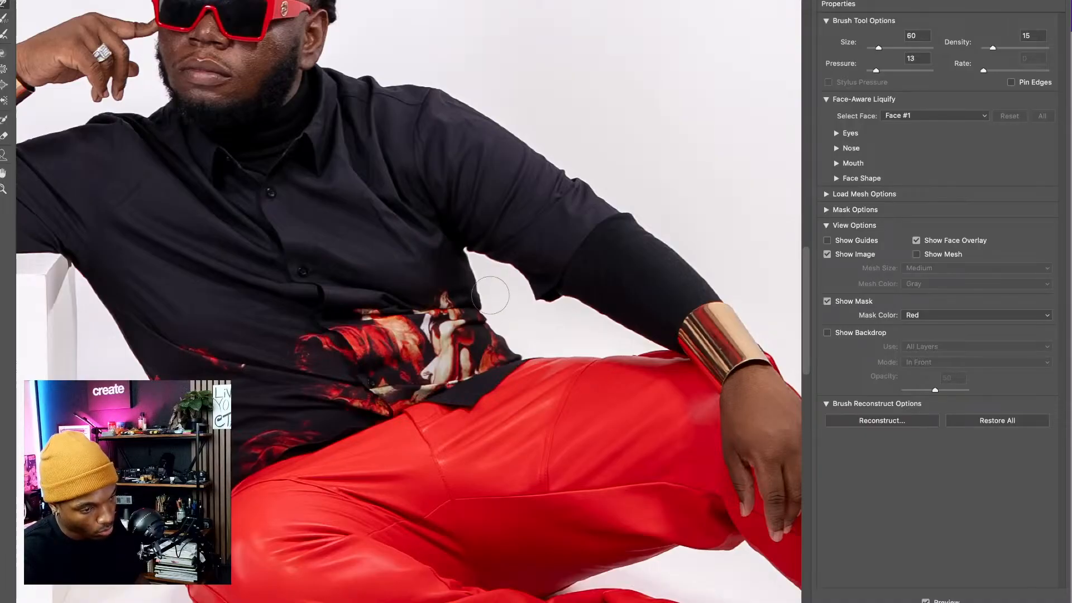
key(bracketright)
key(bracketright)
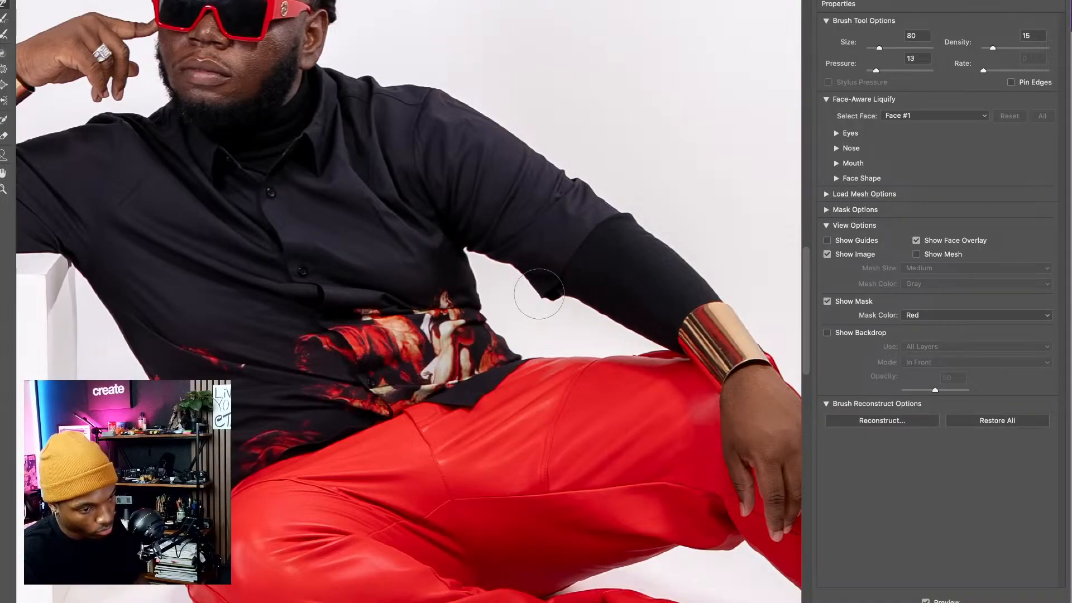
key(bracketright)
key(bracketright)
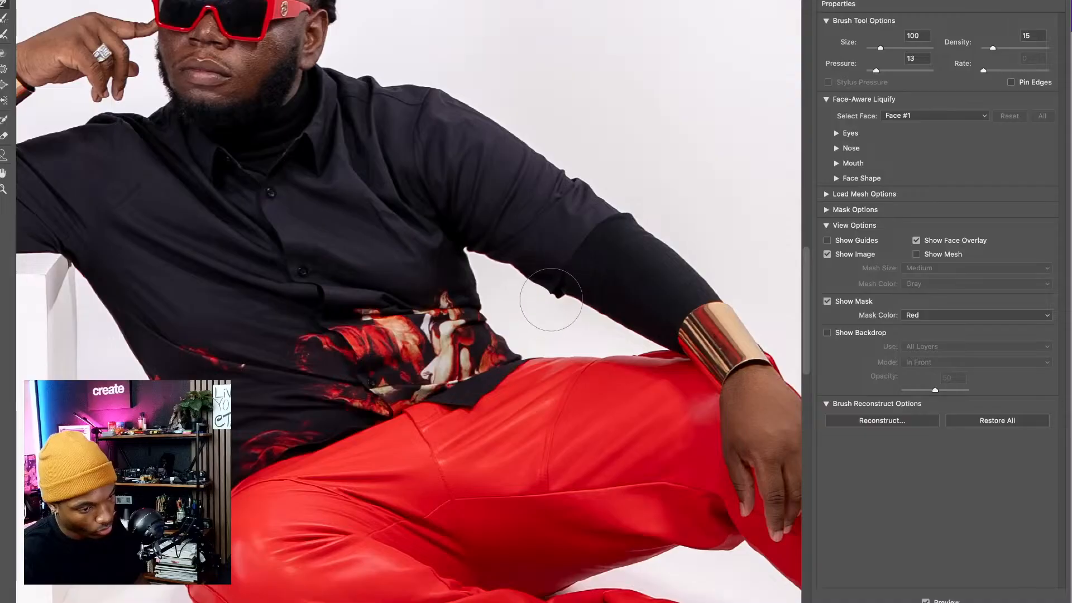
- Push in the red trousers' bulges around the bent leg with a size 150 brush and apply Liquify
drag(259, 517, 370, 341)
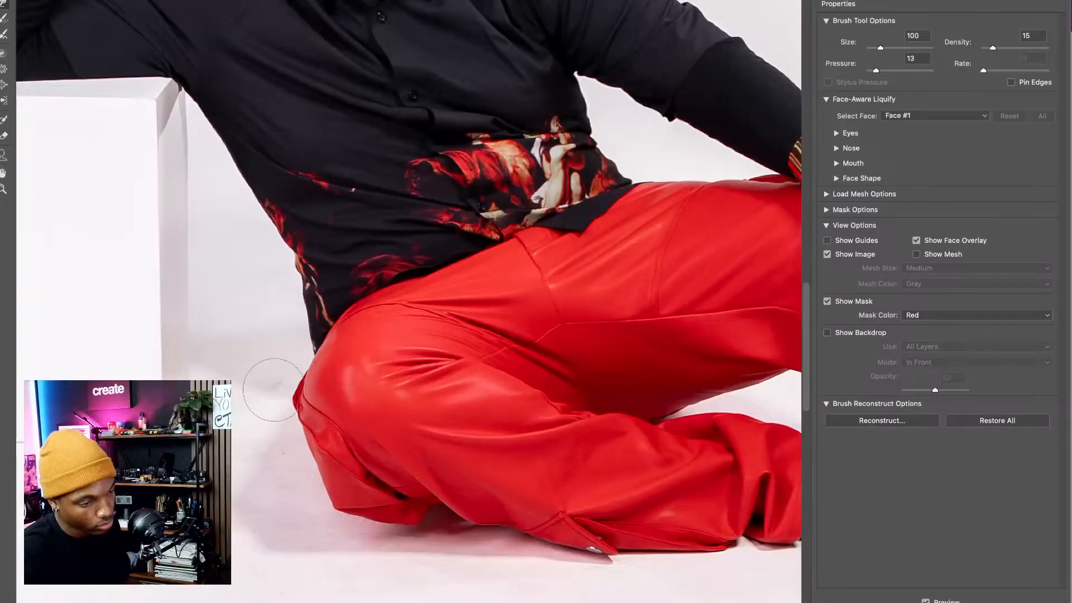
drag(342, 472, 329, 394)
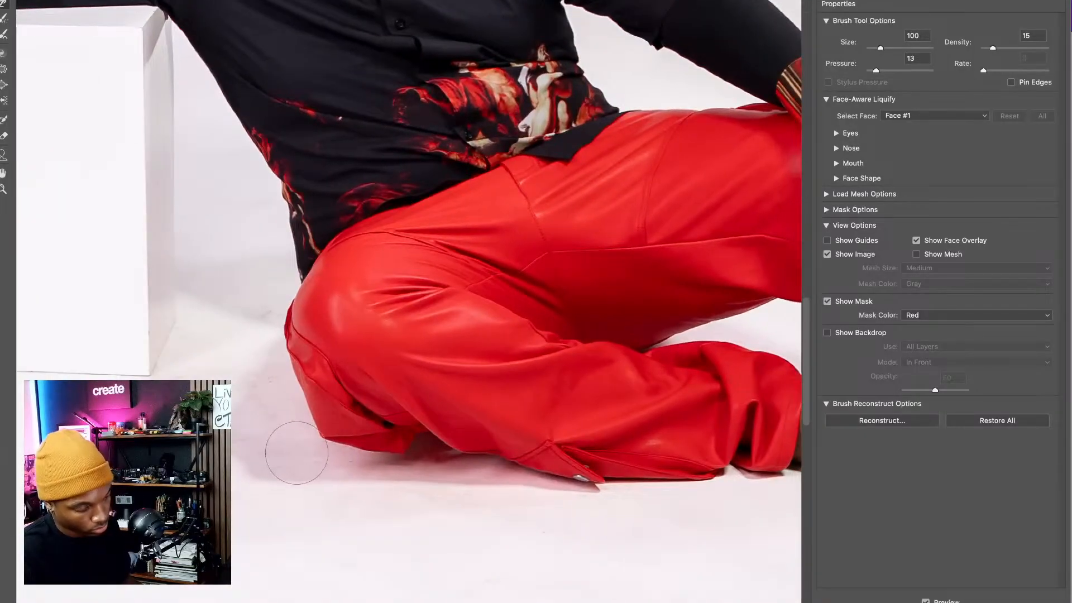
key(bracketright)
key(bracketright)
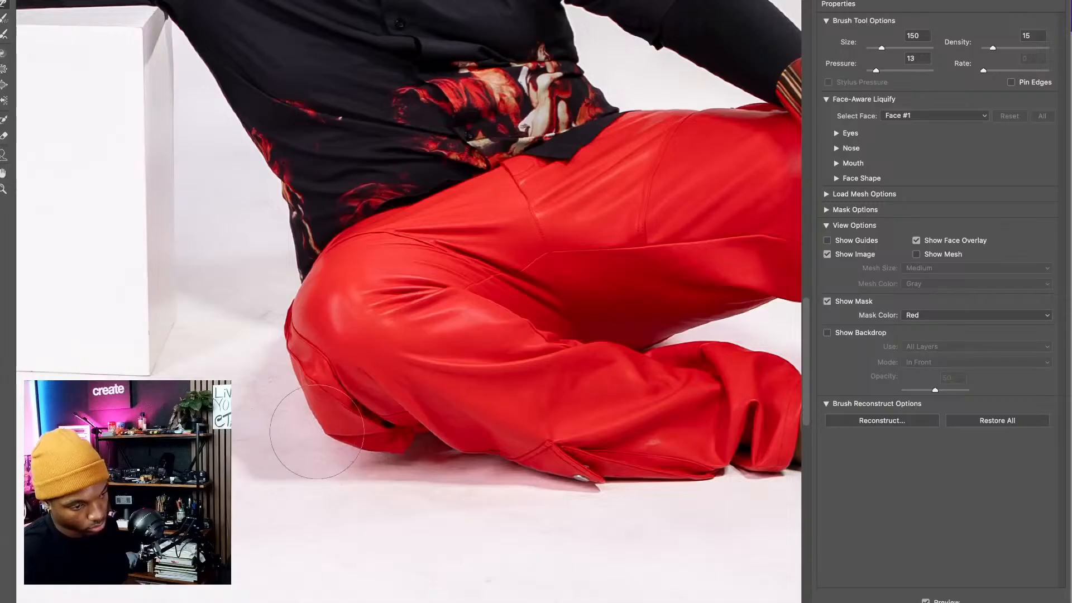
drag(389, 388, 312, 394)
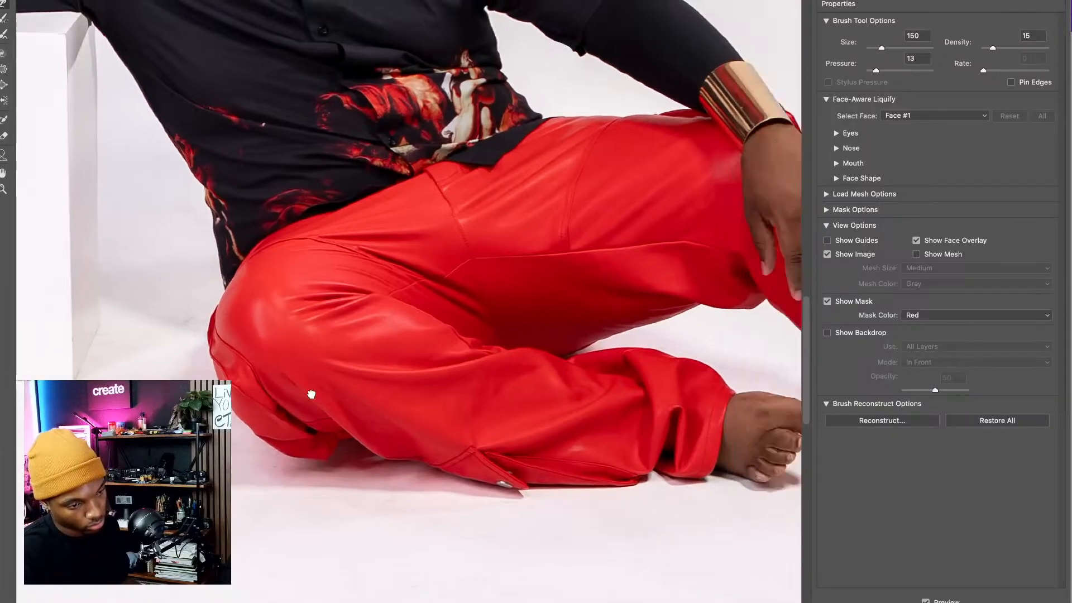
drag(236, 451, 325, 450)
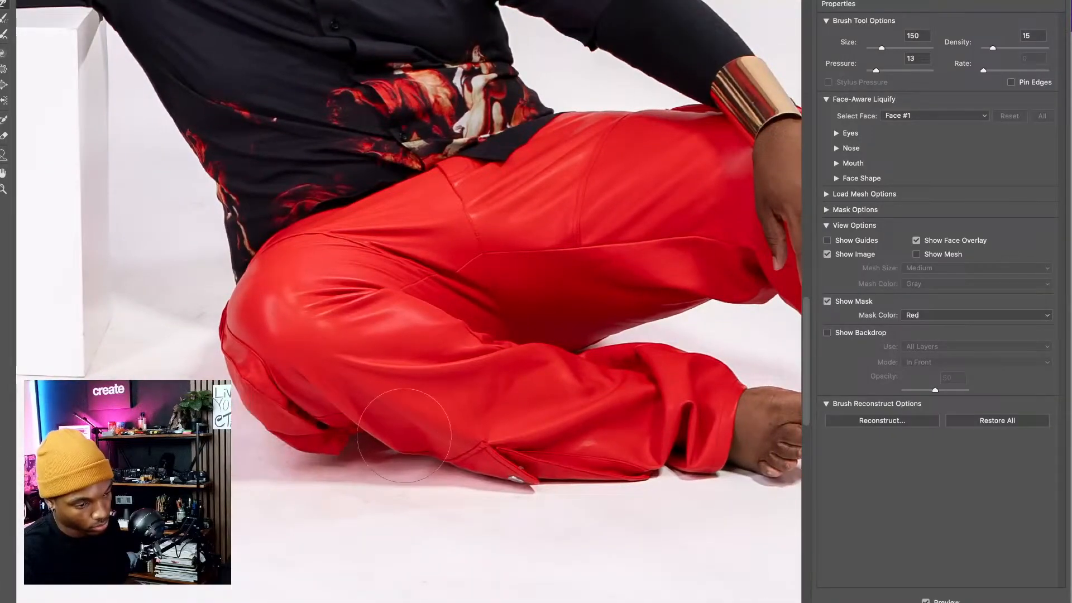
drag(385, 464, 294, 502)
drag(484, 384, 271, 474)
mouse_move(371, 502)
mouse_down()
mouse_move(383, 439)
mouse_move(94, 304)
mouse_up()
key(super+0)
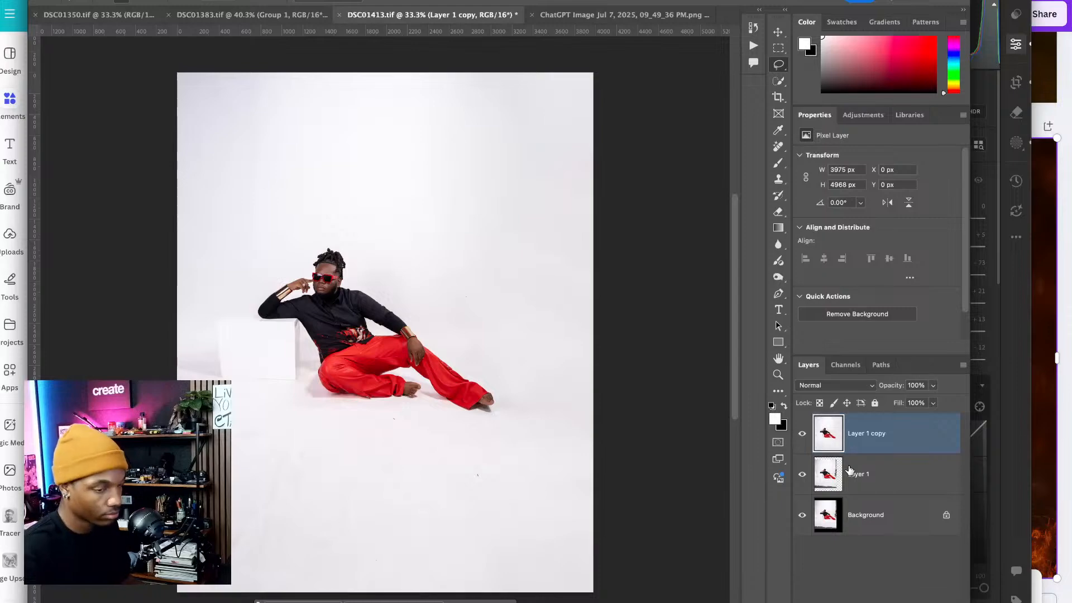
- Duplicate Layer 1 copy and remove the duplicate's background so the man is cut out with a layer mask
key(ctrl+j)
scroll(853, 276, down, 1)
click(854, 282)
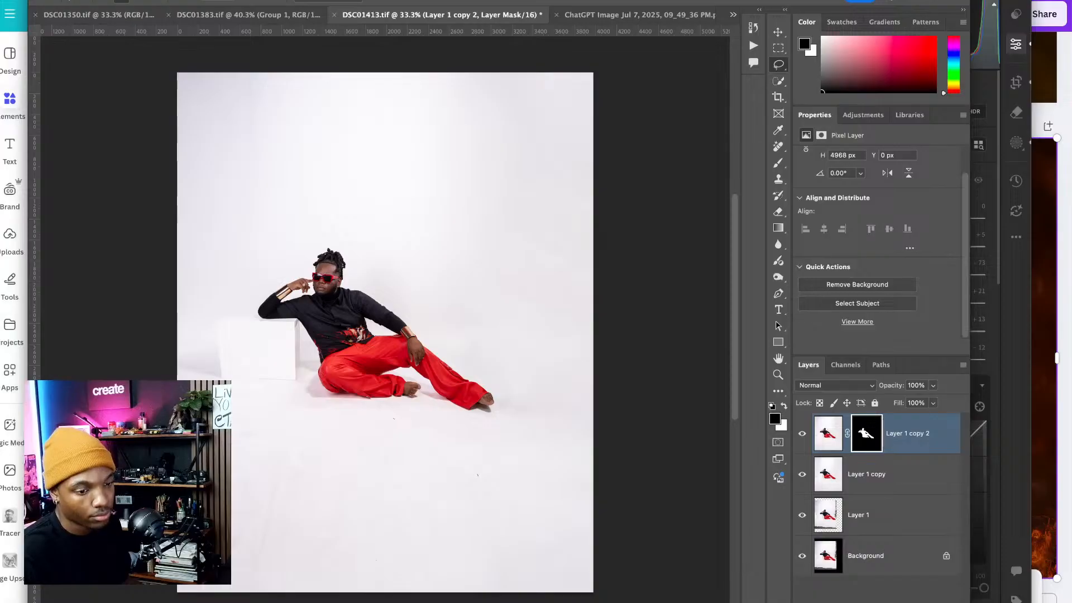
- Place the ChatGPT lion-in-flames image over the full canvas and move the cut-out layer, Layer 1 copy 2, above it
drag(637, 95, 392, 292)
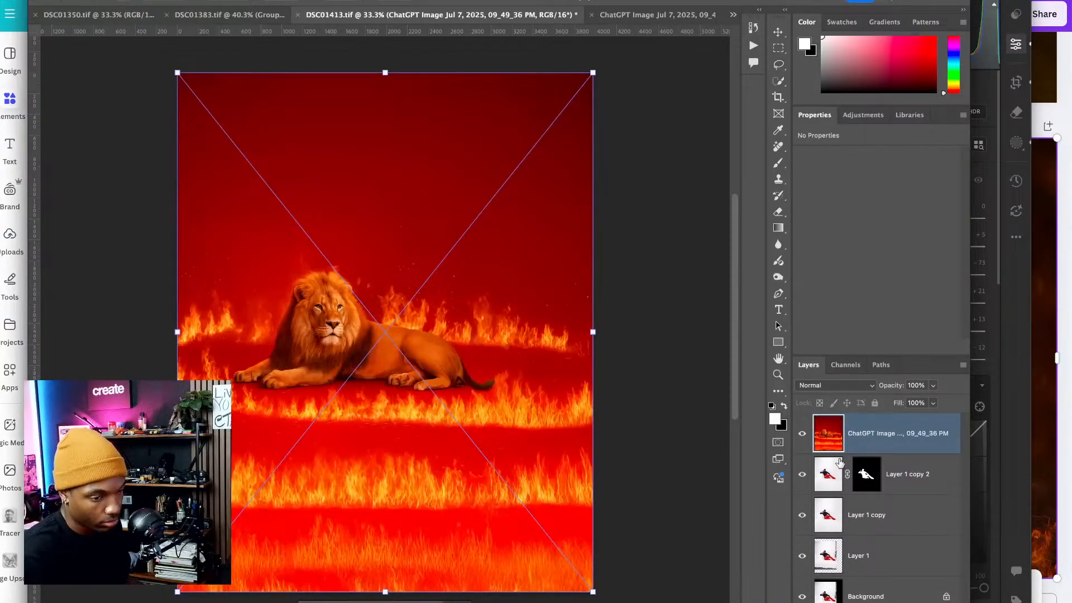
drag(933, 480, 932, 412)
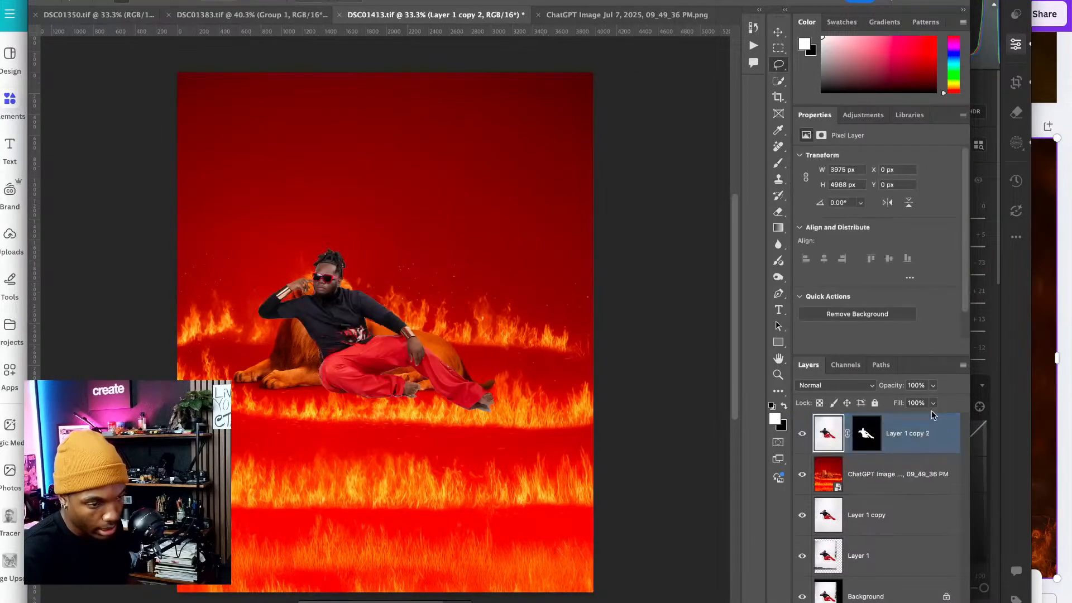
- Move the cut-out man so he leans on the lion's head, at X 637 px and Y -66 px
key(v)
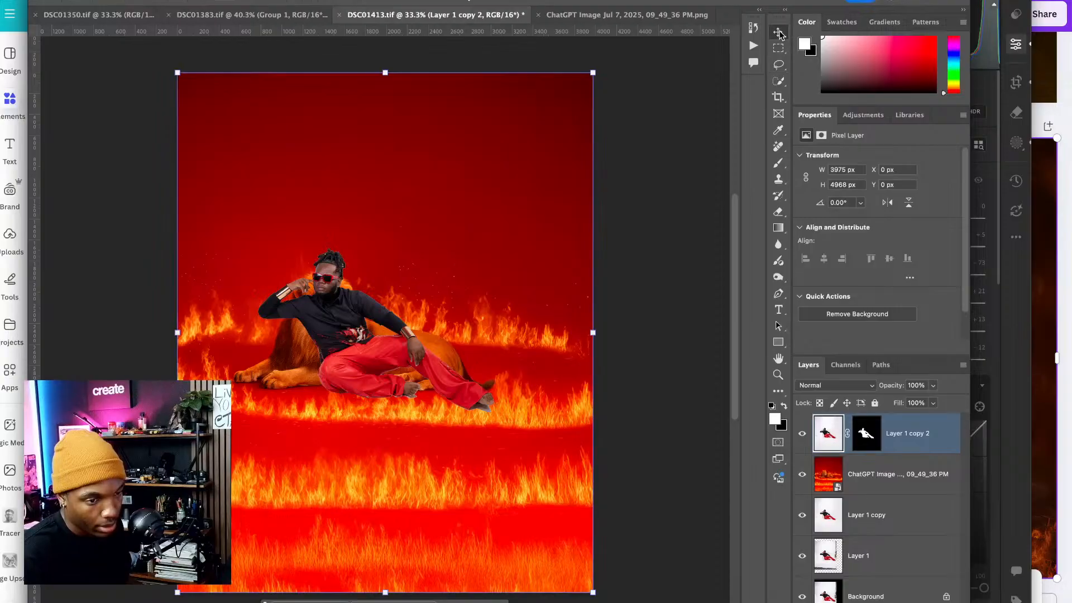
mouse_move(383, 338)
mouse_down()
mouse_move(394, 329)
mouse_move(468, 363)
mouse_move(364, 368)
mouse_move(457, 372)
mouse_move(471, 333)
mouse_move(415, 338)
mouse_up()
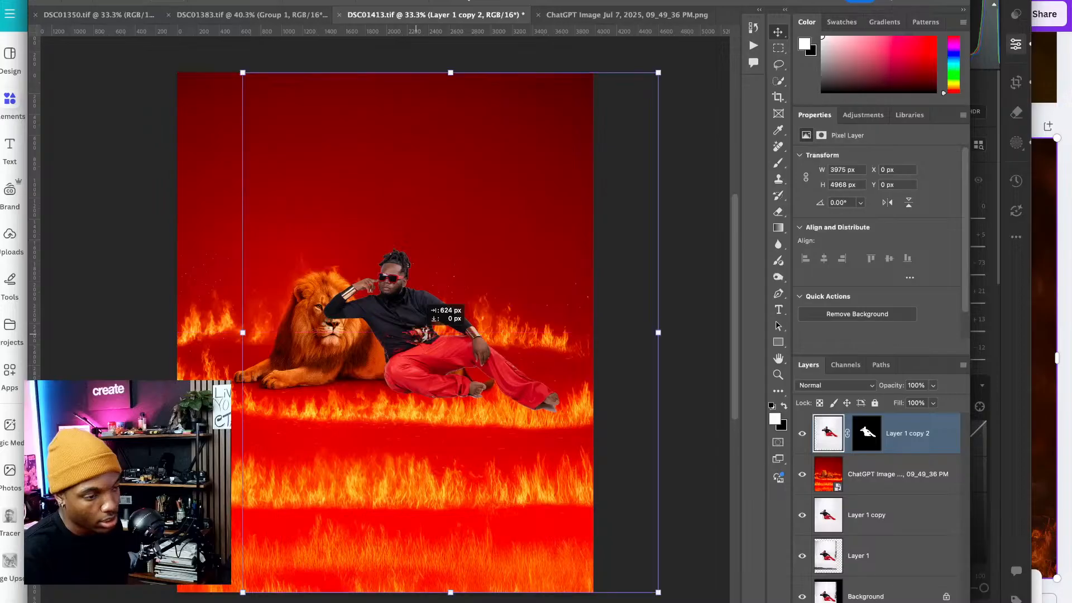
drag(340, 300, 369, 348)
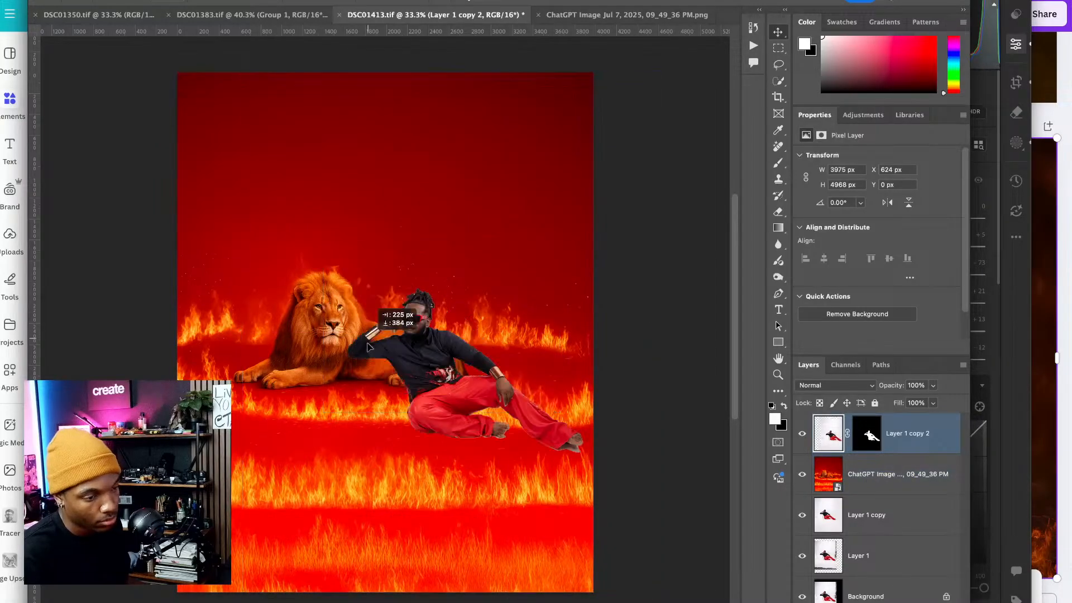
drag(447, 414, 484, 385)
shift+click(374, 443)
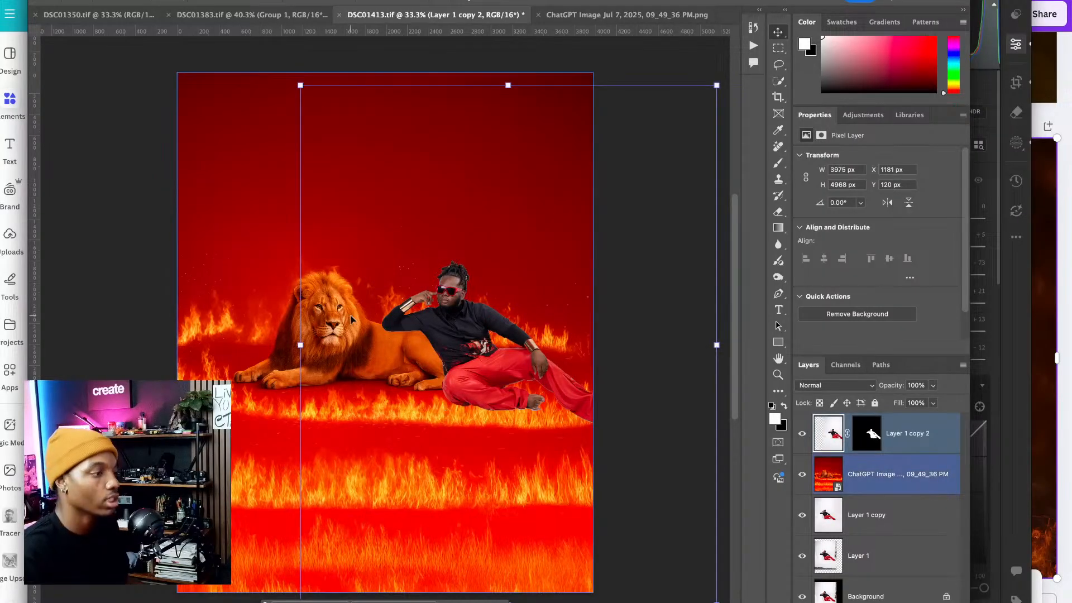
drag(478, 365, 426, 359)
shift+click(369, 333)
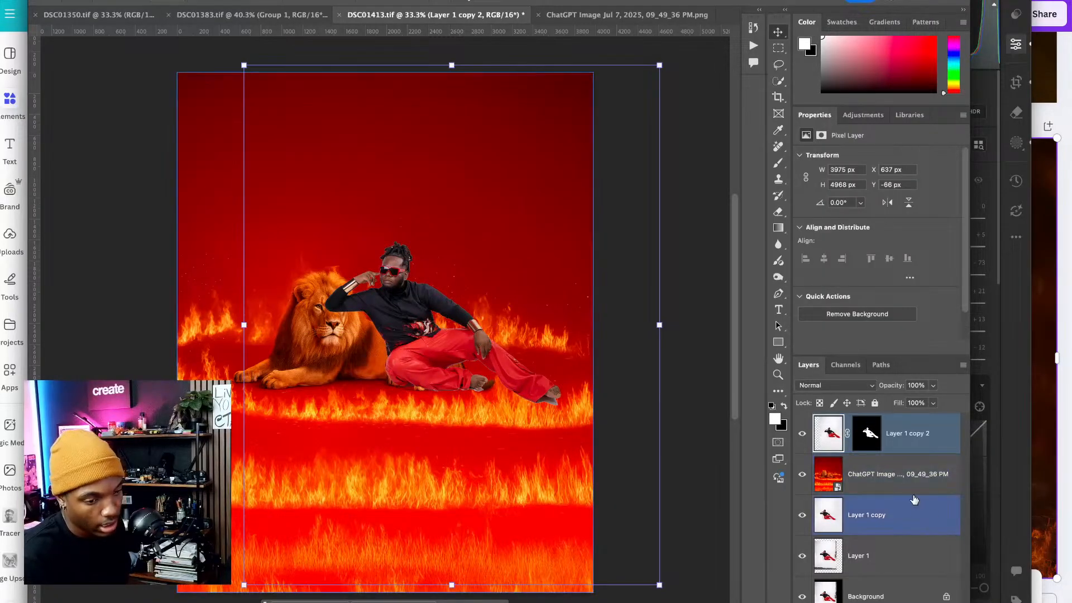
- Duplicate the lion-in-flames image above the cut-out man and lower the copy's opacity to 34%
drag(906, 479, 895, 403)
click(933, 385)
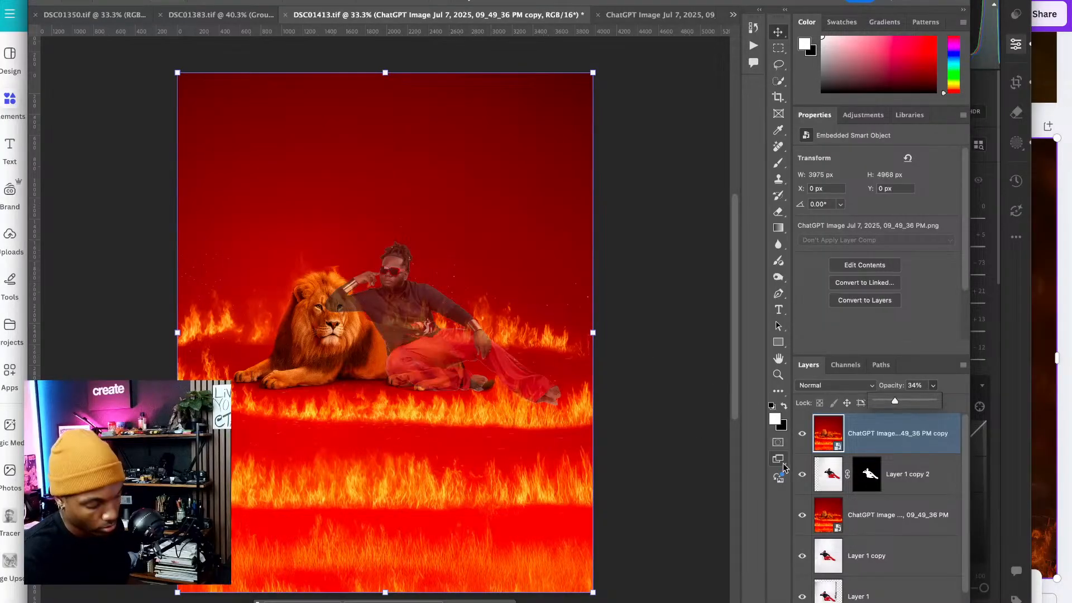
- Duplicate the cut-out Layer 1 copy 2 and hide the original as a backup
scroll(648, 457, up, 5)
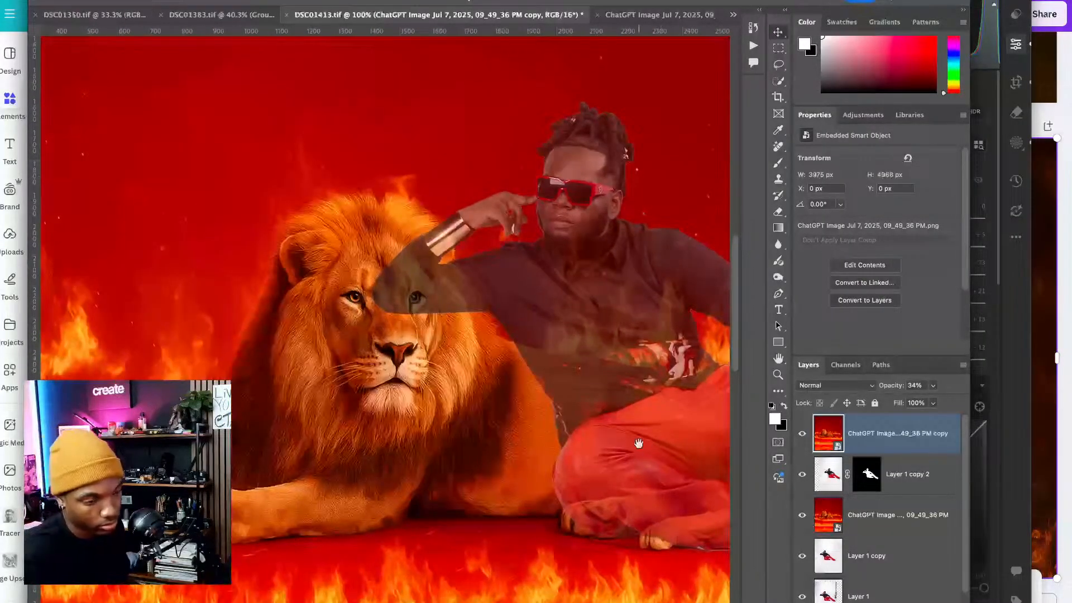
drag(639, 443, 567, 455)
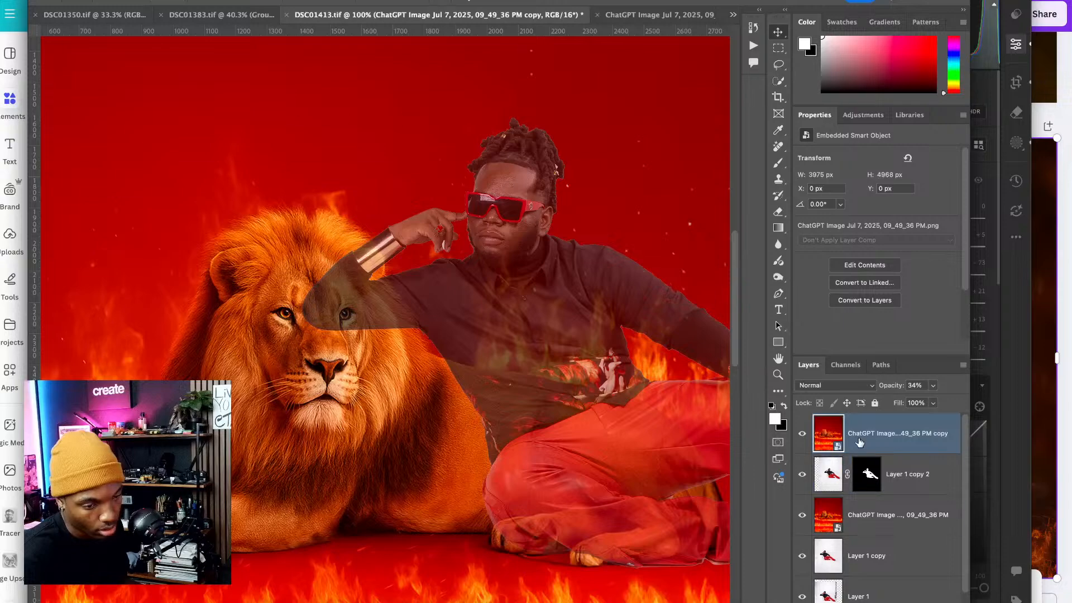
click(836, 476)
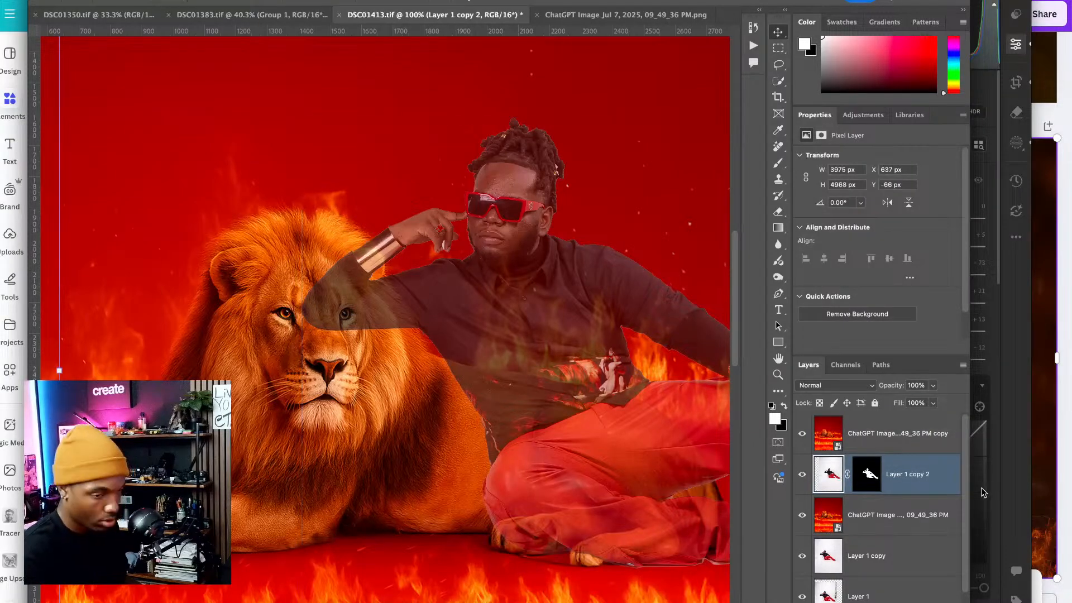
key(ctrl+j)
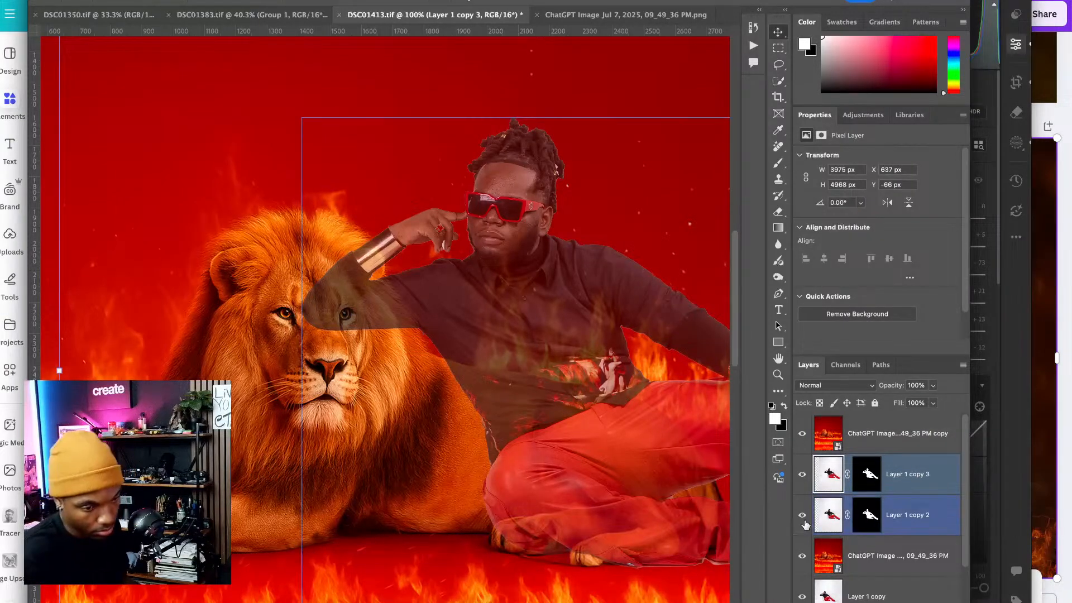
- Paint black with the Brush on Layer 1 copy 3's mask to hide the elbow covering the lion's face
click(866, 474)
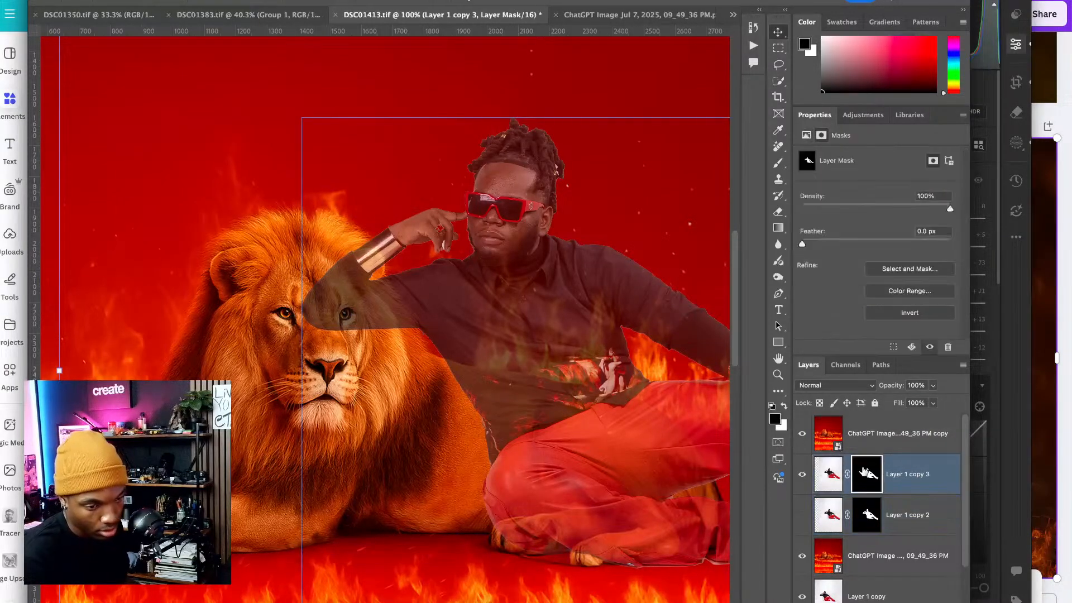
click(778, 164)
mouse_move(340, 306)
mouse_down()
mouse_move(319, 315)
mouse_move(297, 297)
mouse_move(322, 327)
mouse_move(307, 273)
mouse_move(346, 300)
mouse_up()
mouse_move(329, 260)
mouse_down()
mouse_move(344, 320)
mouse_move(394, 318)
mouse_up()
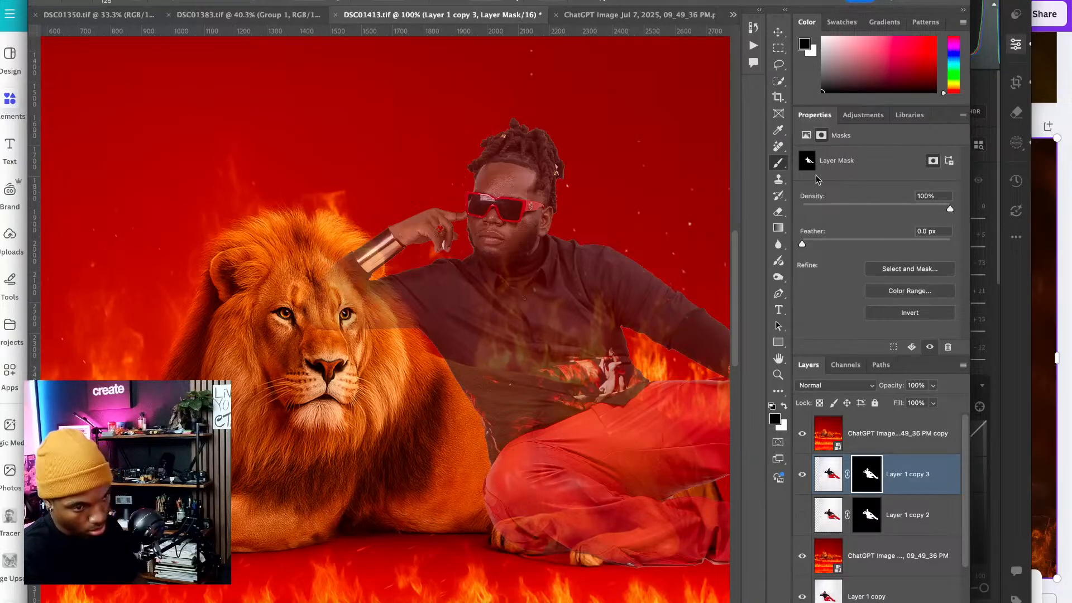
- Move the cut-out man slightly lower beside the lion and brush black on his layer mask where the arm overlaps the lion's face
click(777, 33)
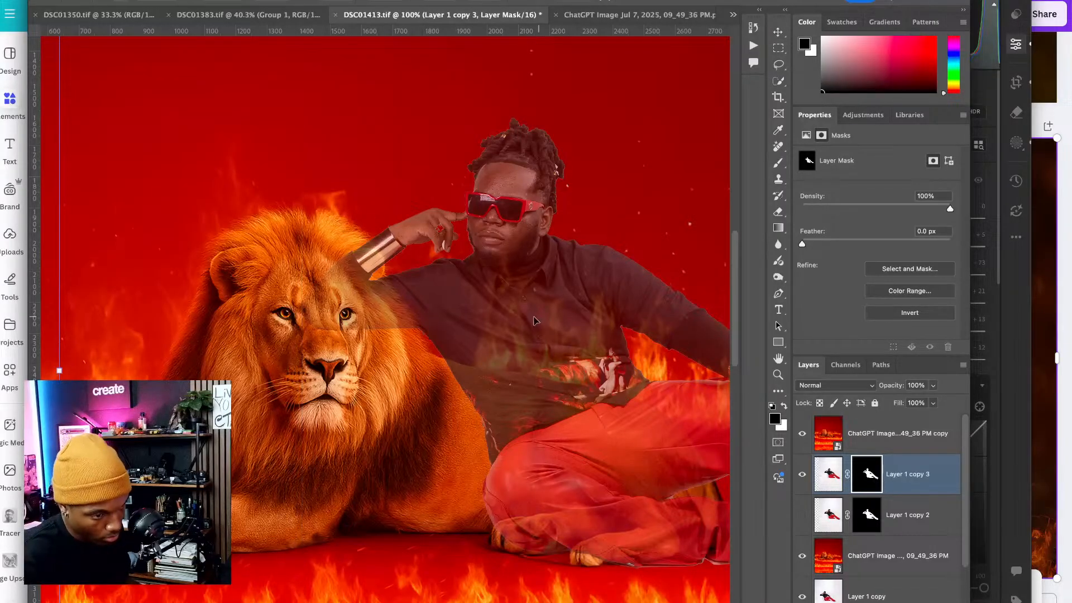
mouse_move(535, 332)
mouse_down()
mouse_move(510, 327)
mouse_move(539, 338)
mouse_up()
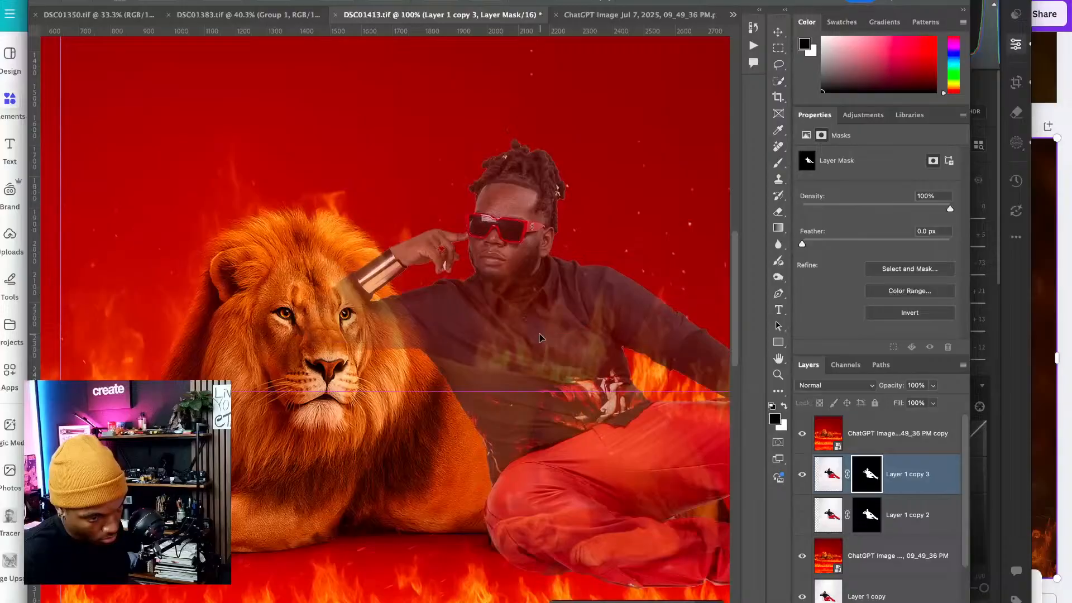
click(778, 162)
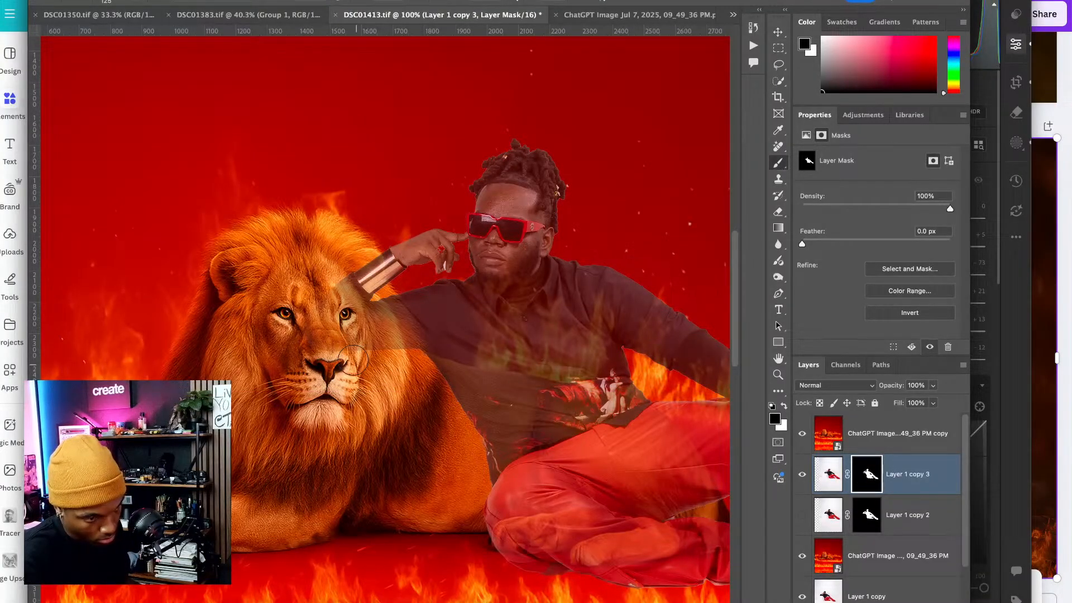
mouse_move(353, 361)
mouse_down()
mouse_move(338, 294)
mouse_move(363, 304)
mouse_move(352, 285)
mouse_up()
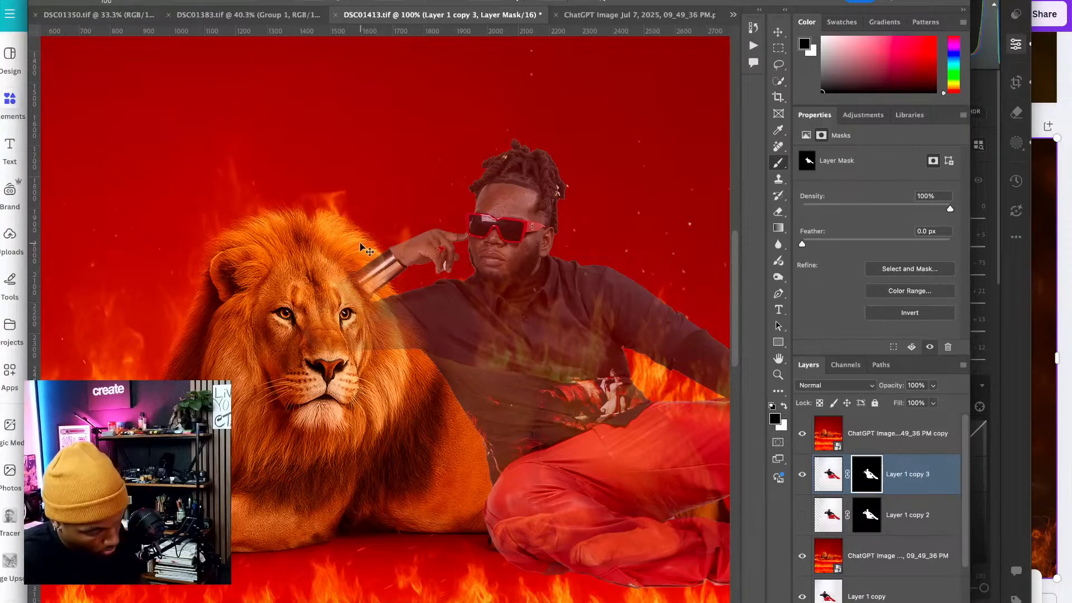
scroll(413, 335, up, 6)
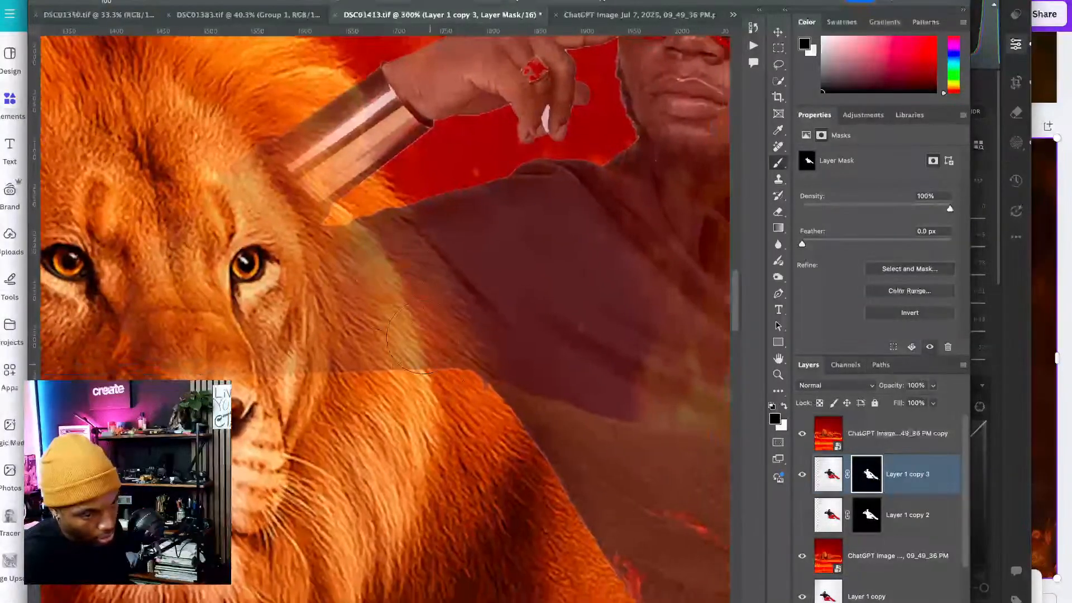
drag(423, 337, 408, 326)
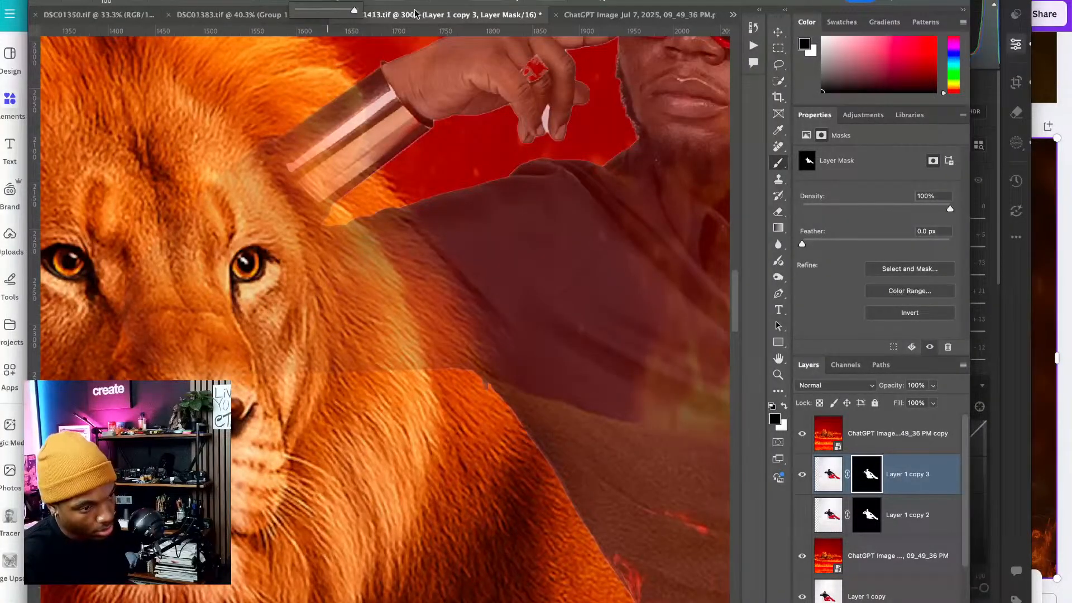
- Mask out the forearm and sleeve over the lion's mane, using a smaller brush around the ear beside the bracelet
mouse_move(370, 386)
mouse_down()
mouse_move(423, 409)
mouse_move(449, 367)
mouse_move(459, 372)
mouse_move(376, 244)
mouse_move(321, 230)
mouse_move(273, 189)
mouse_move(257, 147)
mouse_move(312, 187)
mouse_move(299, 127)
mouse_move(322, 128)
mouse_up()
key(bracketleft)
key(bracketleft)
key(bracketleft)
key(bracketleft)
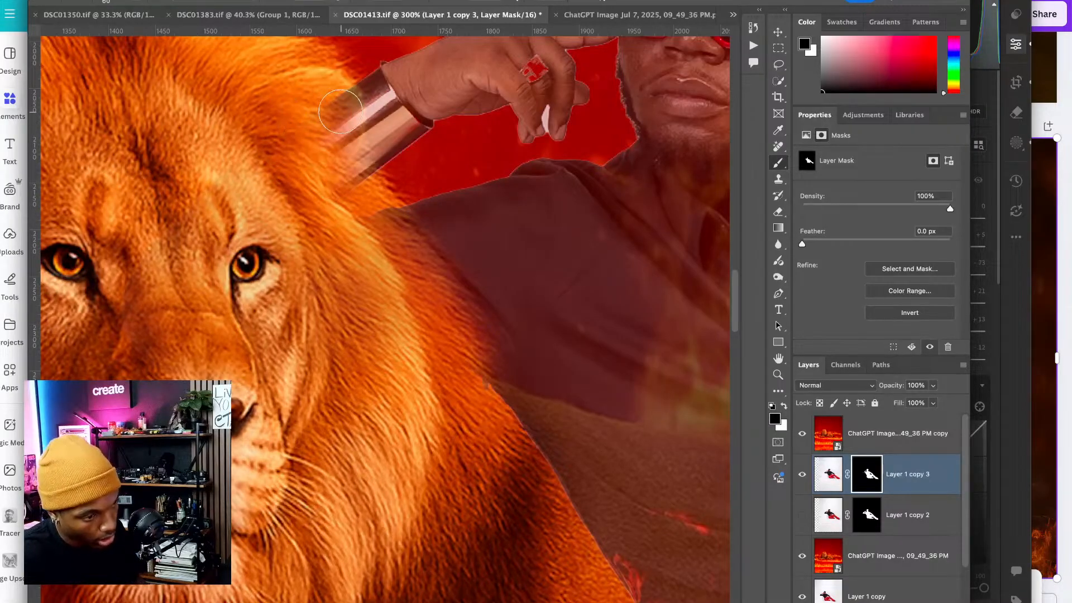
mouse_move(330, 90)
mouse_down()
mouse_move(337, 155)
mouse_move(350, 108)
mouse_move(314, 151)
mouse_move(341, 97)
mouse_move(349, 111)
mouse_move(347, 94)
mouse_move(350, 125)
mouse_up()
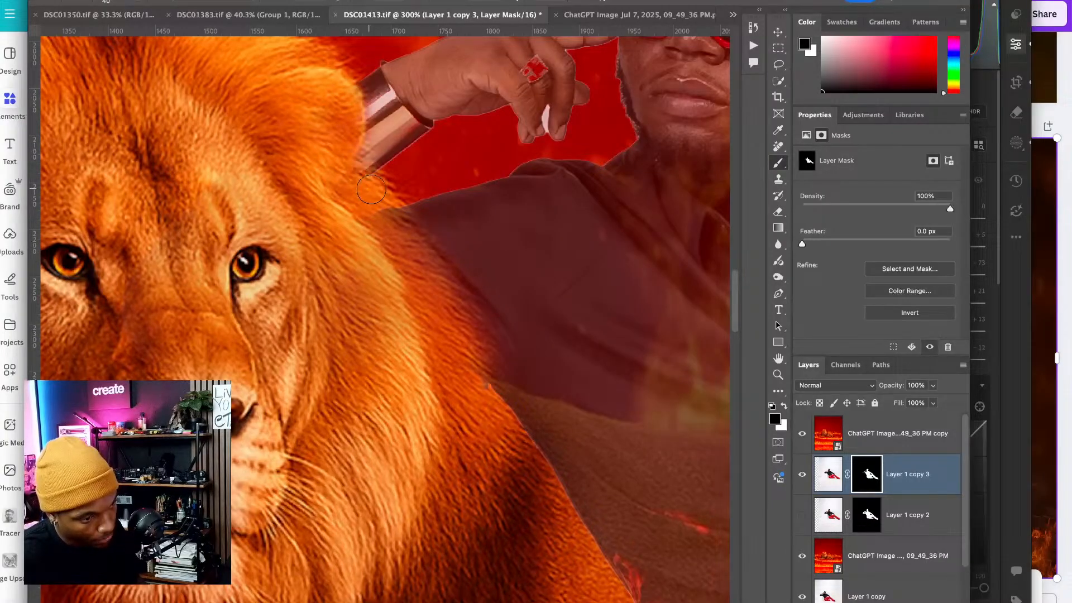
- Refine the mask with black along the mane edge against the man's shirt, and switch the brush color to white
drag(400, 236, 401, 223)
drag(446, 272, 448, 297)
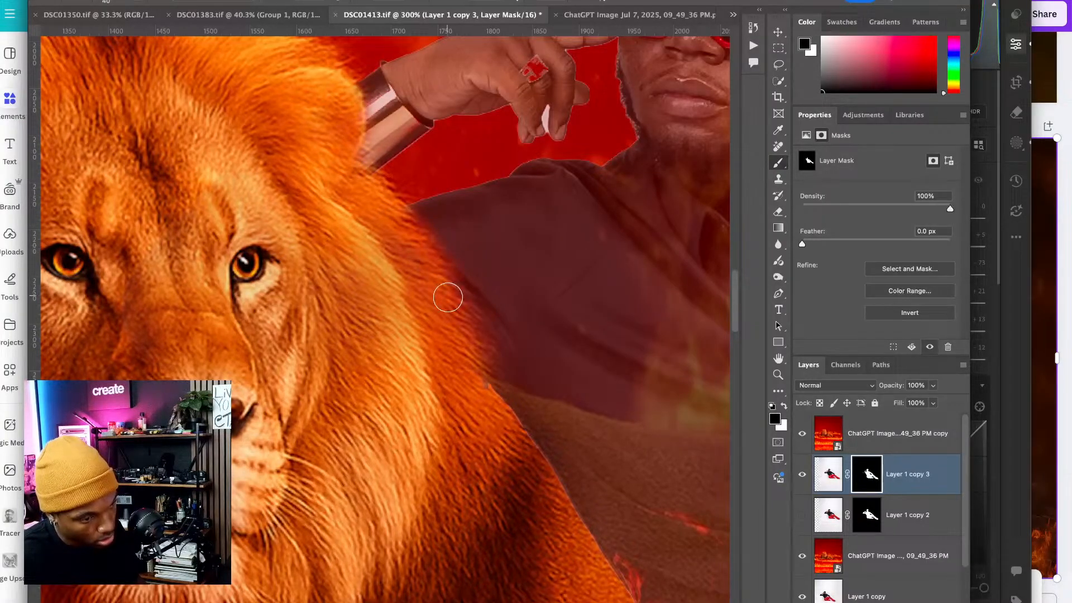
drag(496, 349, 467, 376)
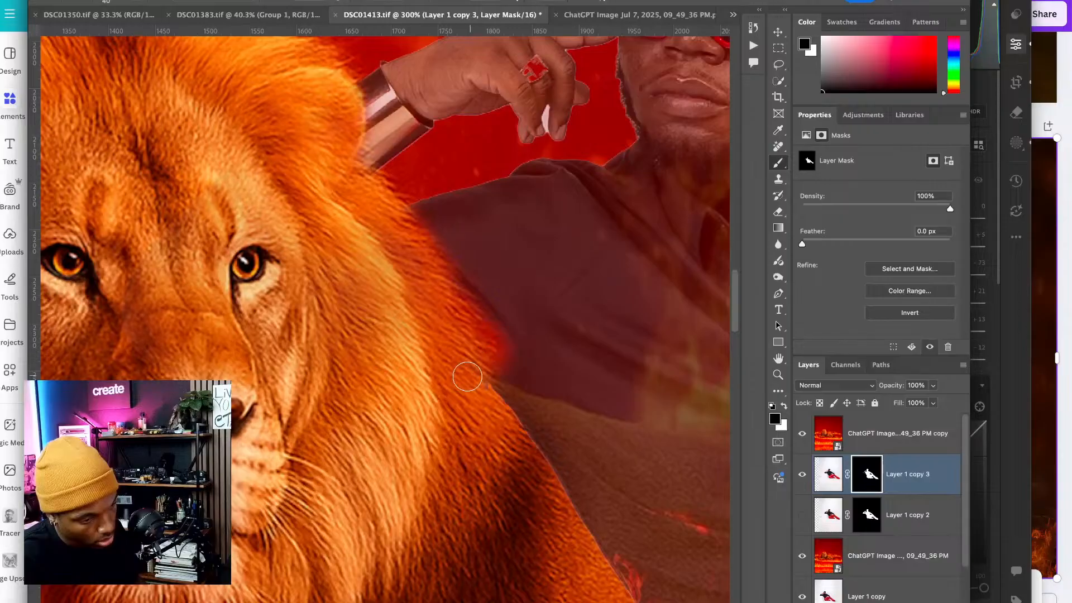
drag(520, 463, 449, 388)
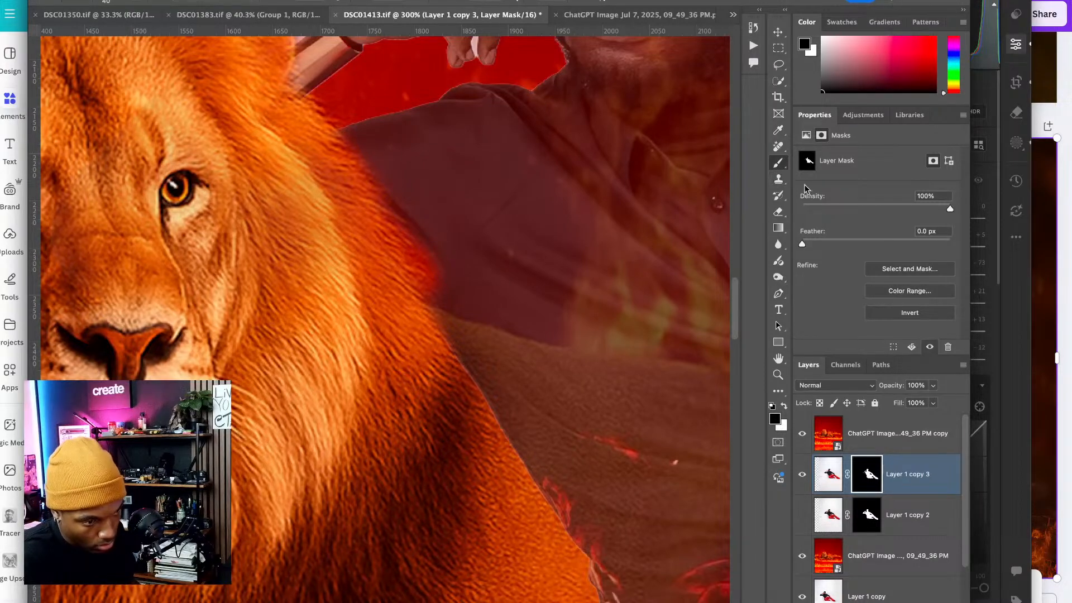
click(781, 181)
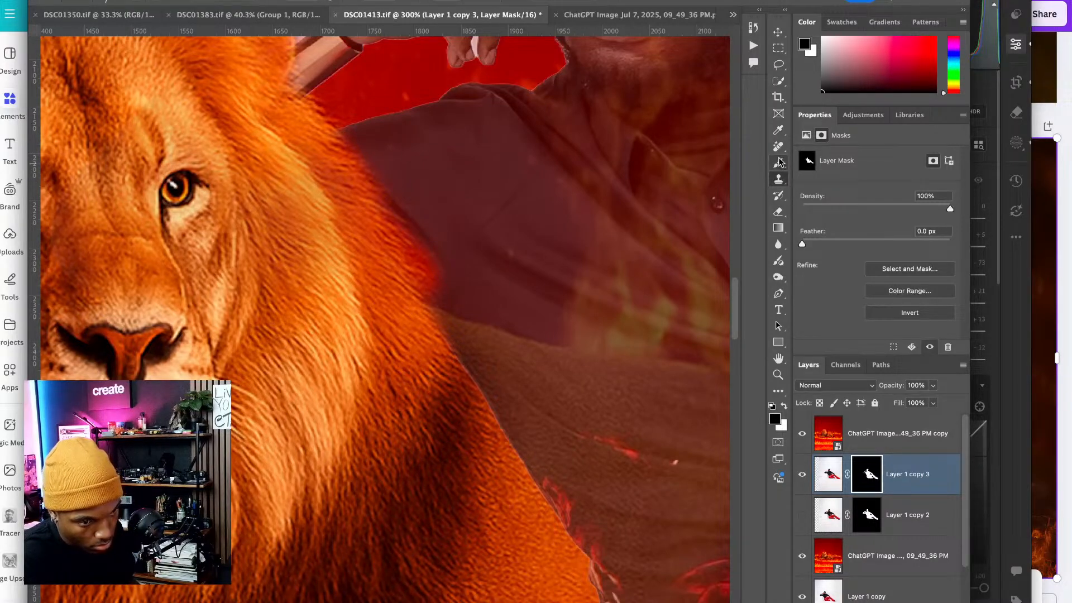
click(779, 162)
click(784, 407)
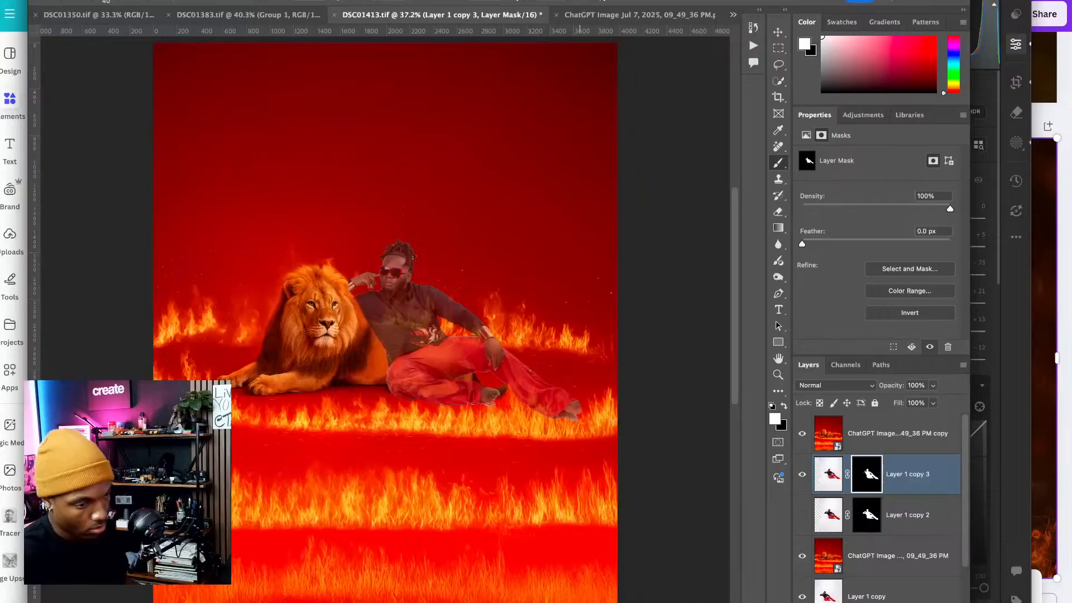
- Compare the composite with and without the semi-transparent lion-in-flames copy, leaving that copy and the backup cut-out hidden
click(802, 435)
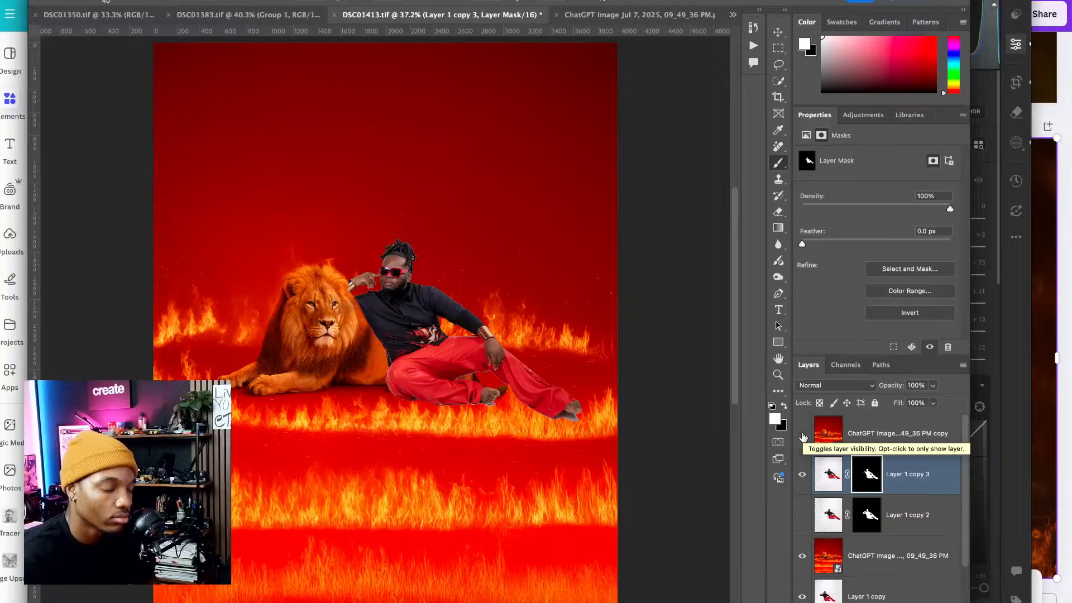
click(803, 435)
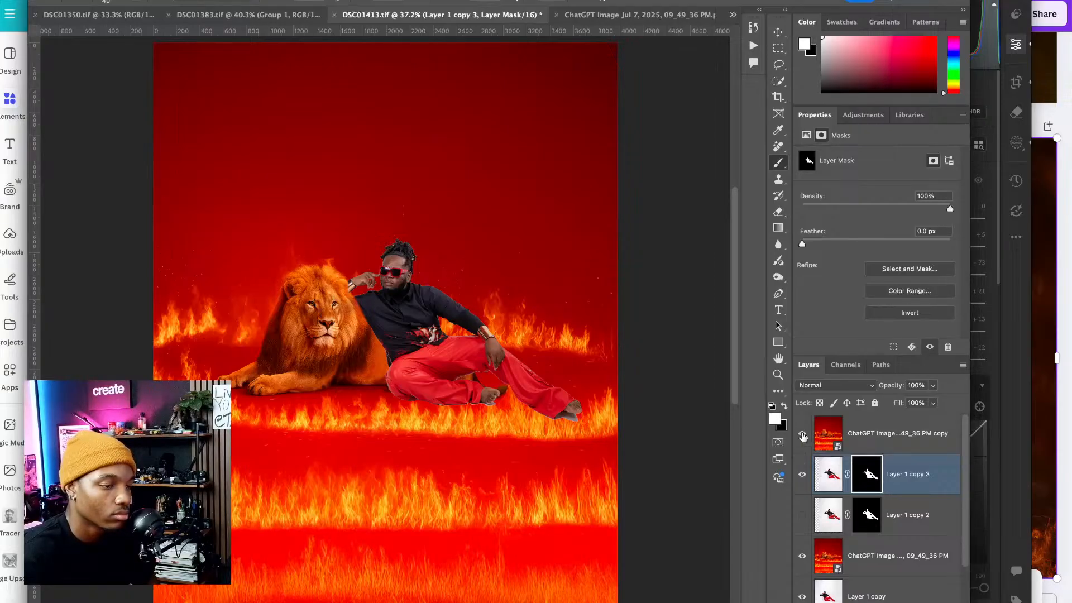
click(803, 434)
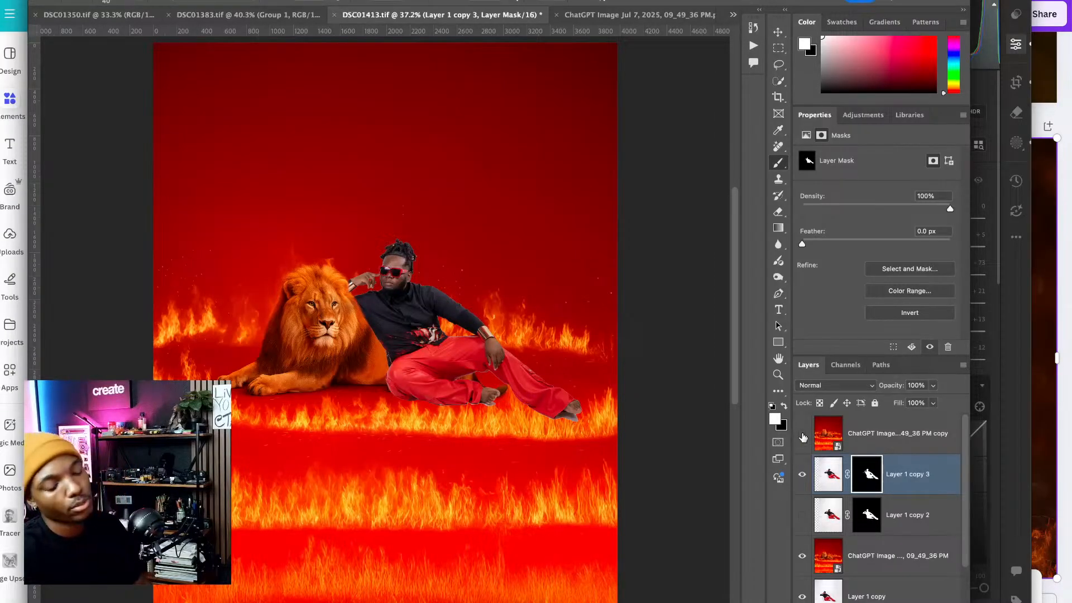
click(803, 515)
click(802, 515)
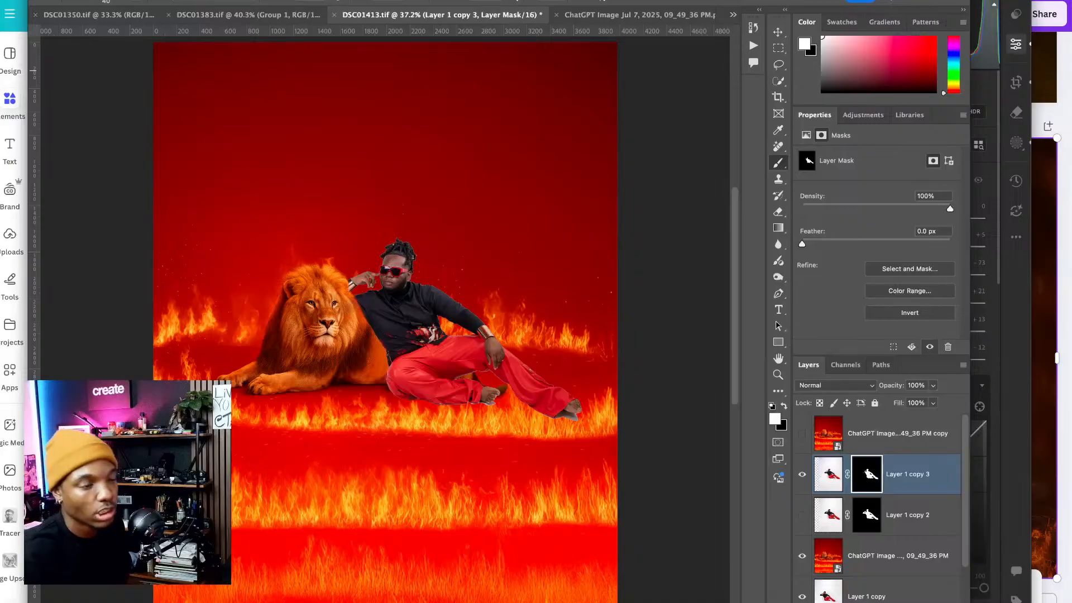
click(802, 435)
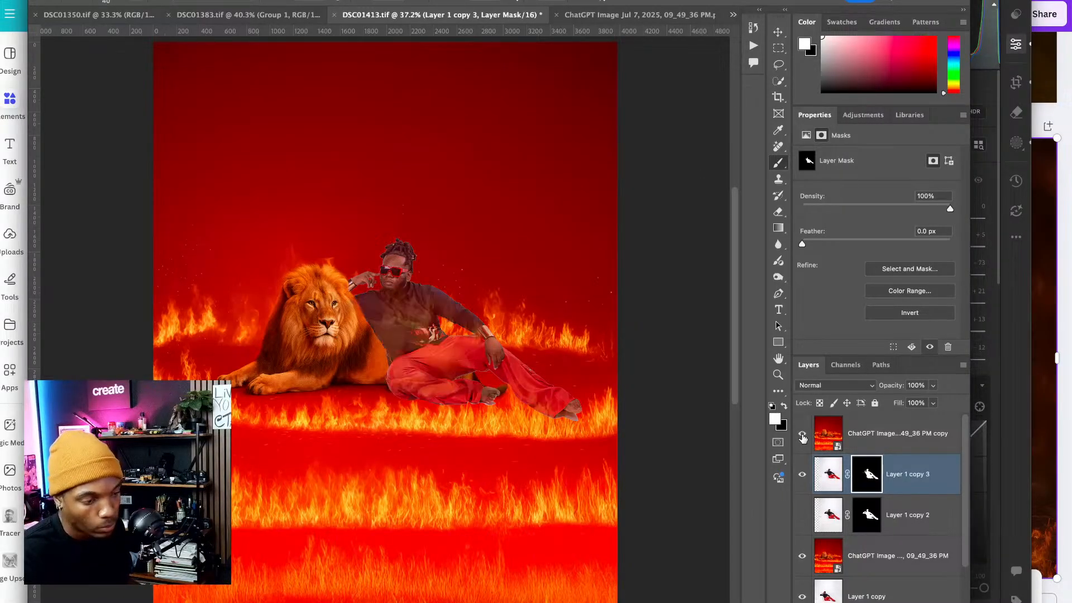
click(802, 435)
click(802, 435)
click(803, 435)
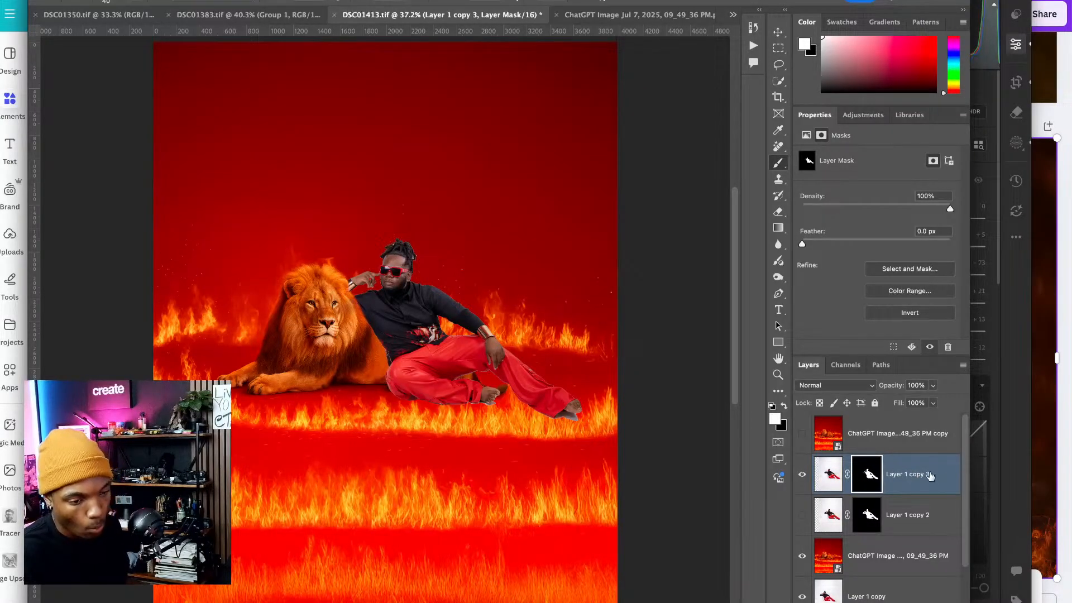
- Duplicate the masked Layer 1 copy 3 and merge it with its duplicate into one layer
key(ctrl+j)
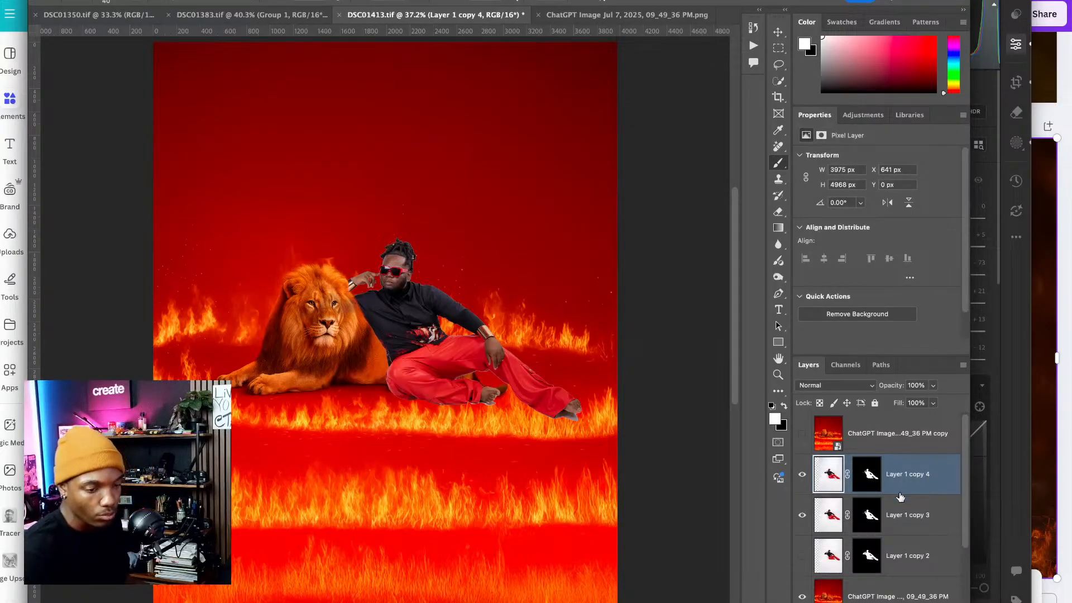
shift+click(905, 512)
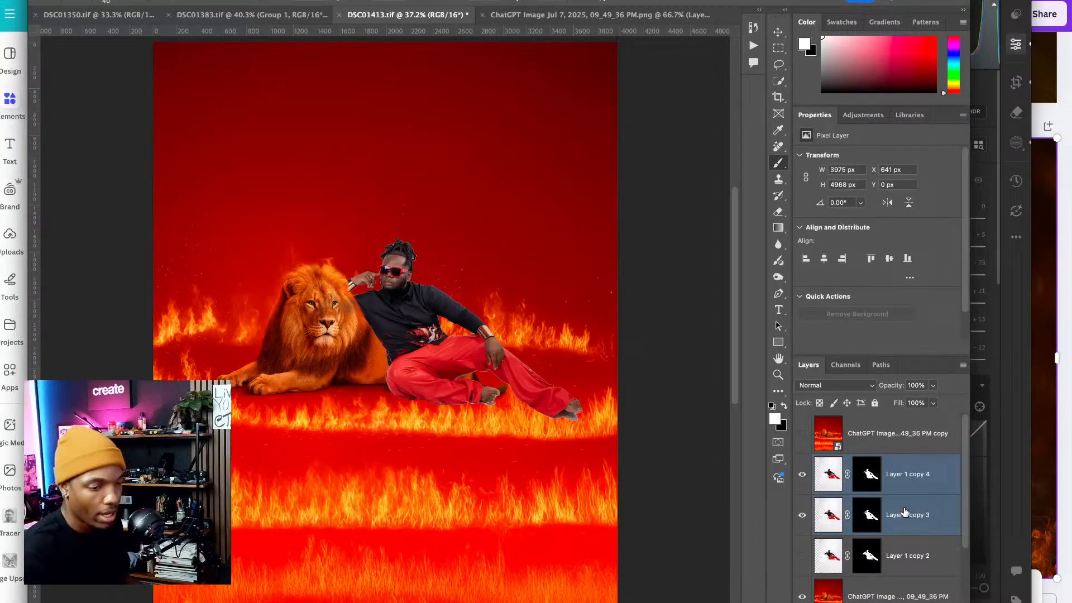
key(ctrl+e)
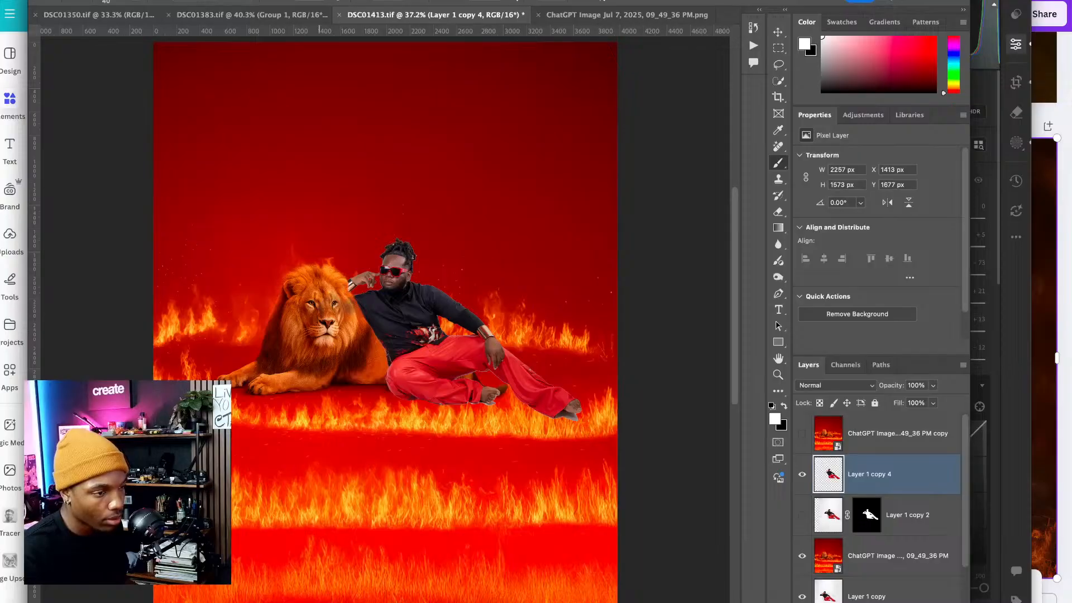
- Start Puppet Warp on the merged man layer and place pins at his waist, hip and raised knee
click(268, 0)
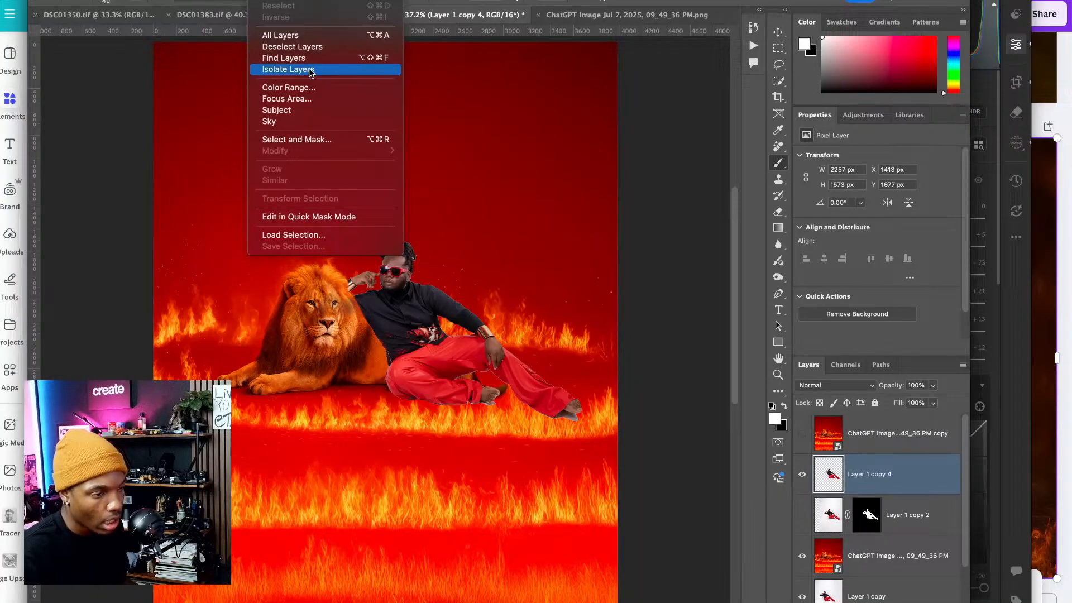
mouse_move(162, 0)
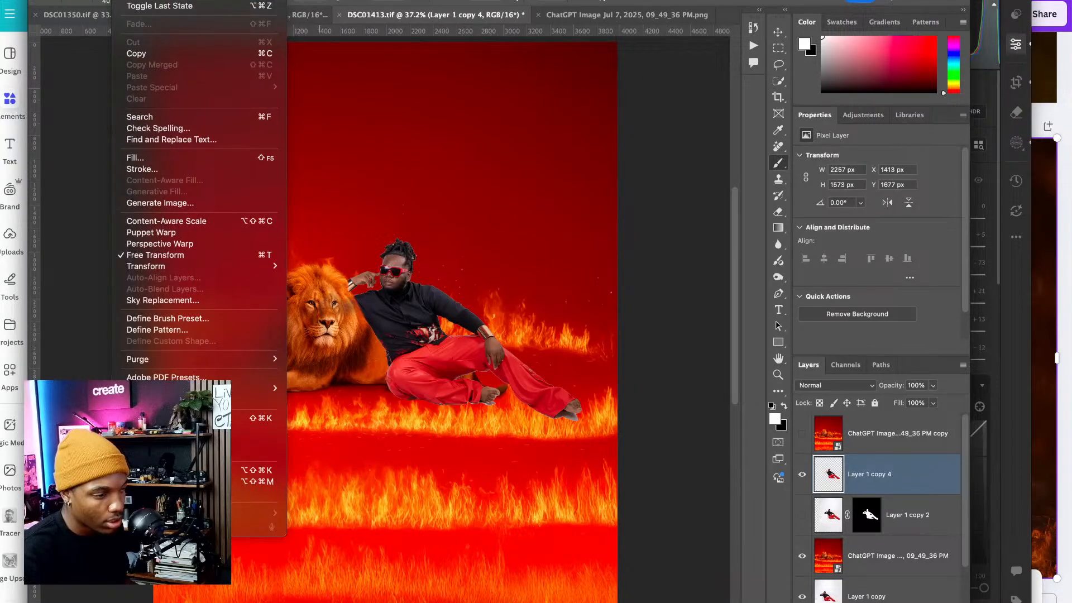
click(163, 233)
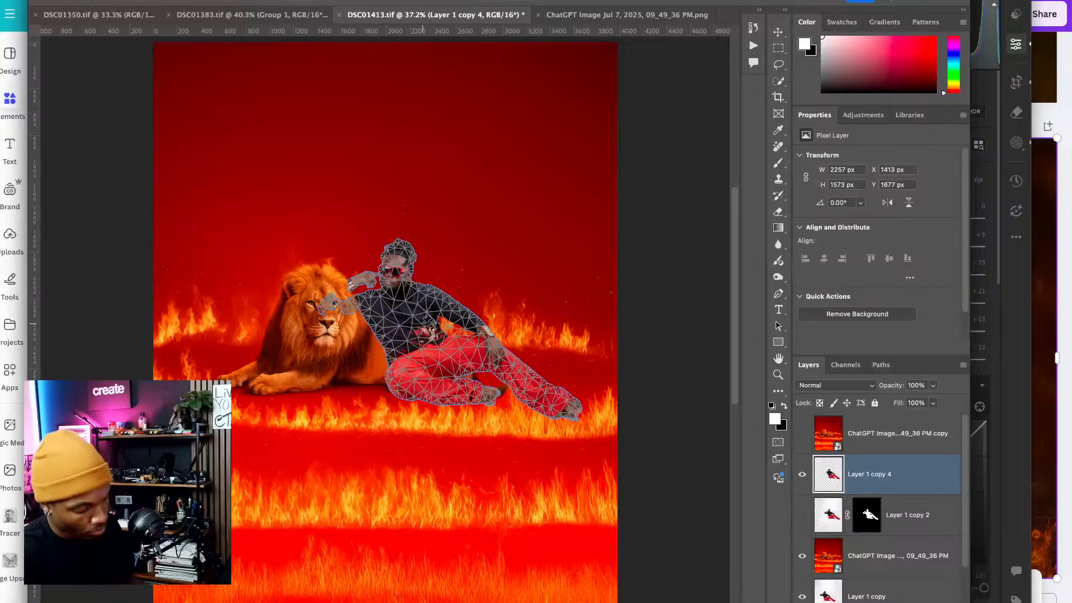
key(super+plus)
key(super+plus)
key(super+plus)
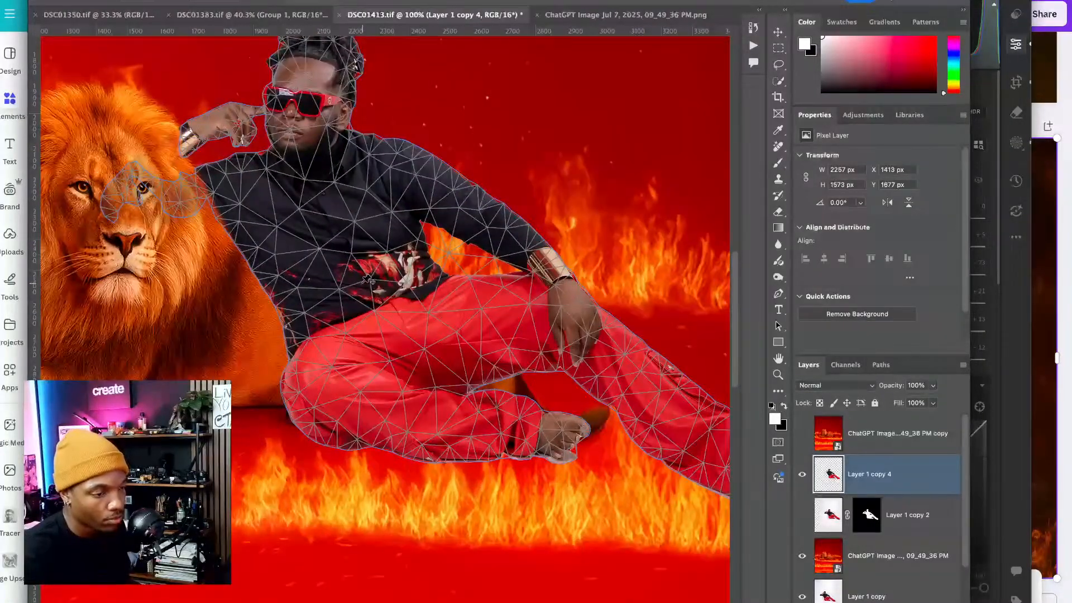
click(363, 282)
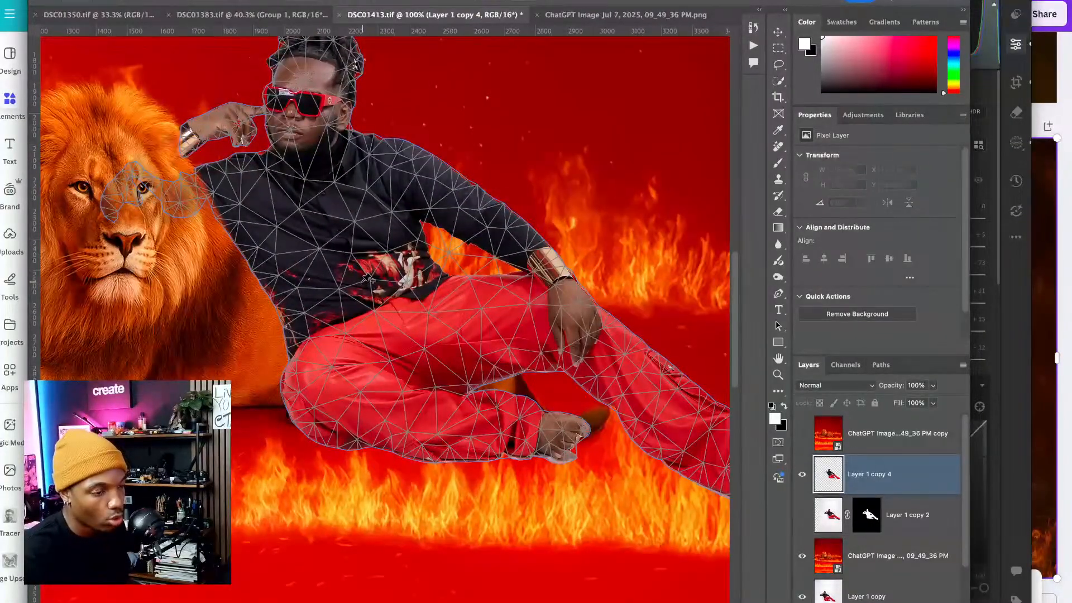
click(296, 393)
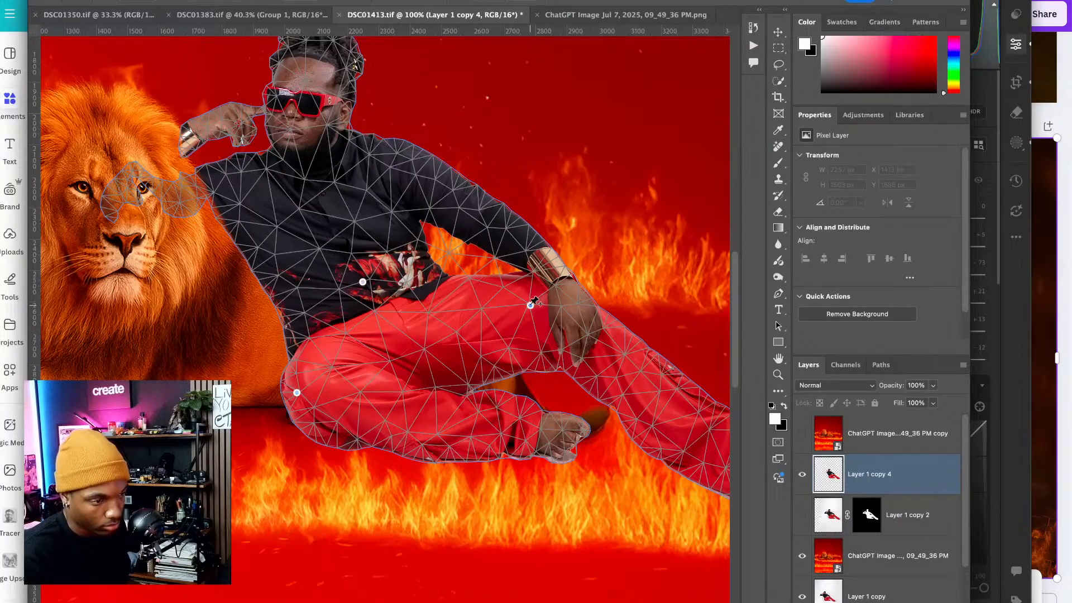
click(531, 304)
- Add Puppet Warp pins near the ankles of both trouser legs
drag(575, 393, 481, 337)
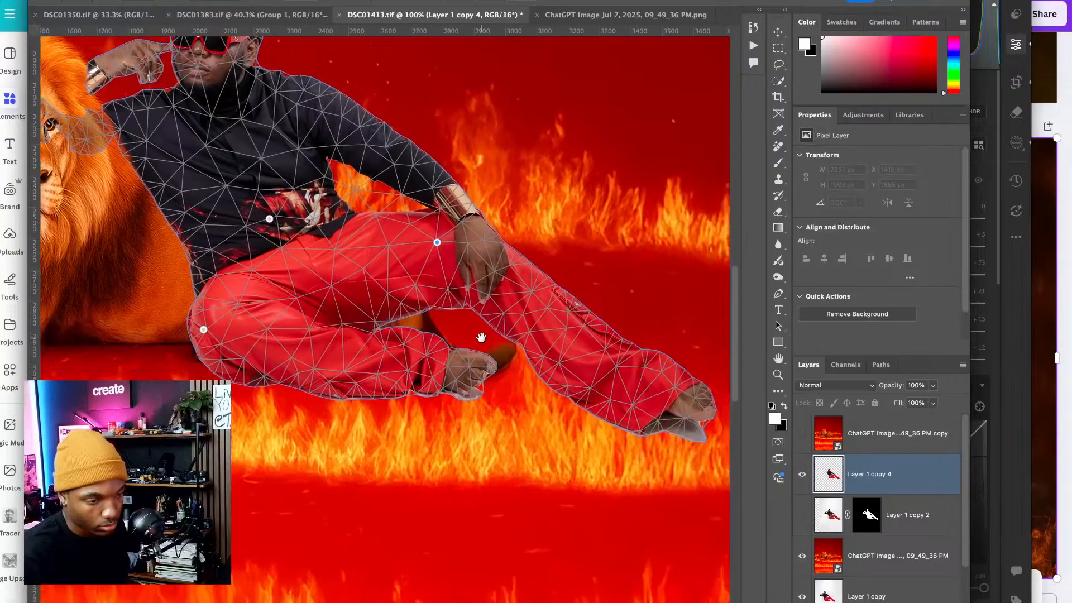
click(441, 369)
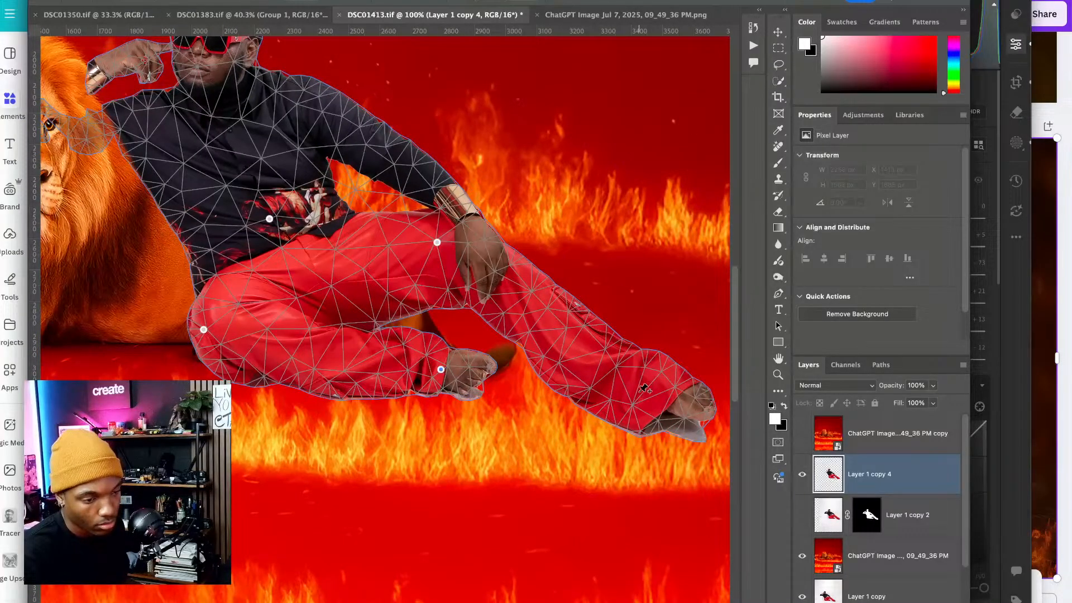
click(618, 368)
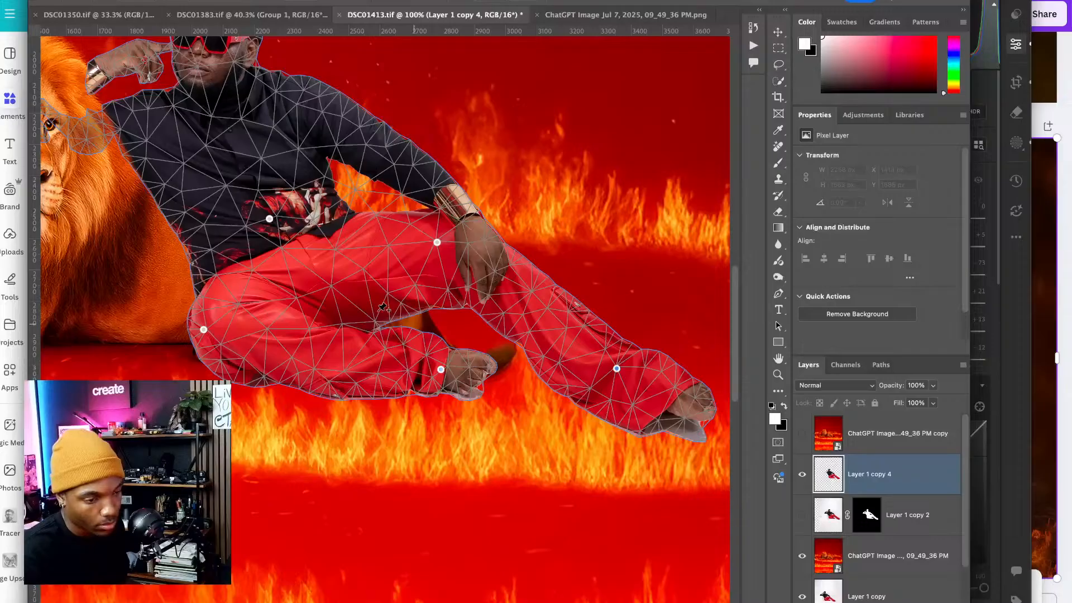
- Reshape the man's outstretched leg with Puppet Warp, raising the knee slightly and lifting the lower leg and foot
drag(451, 340, 356, 320)
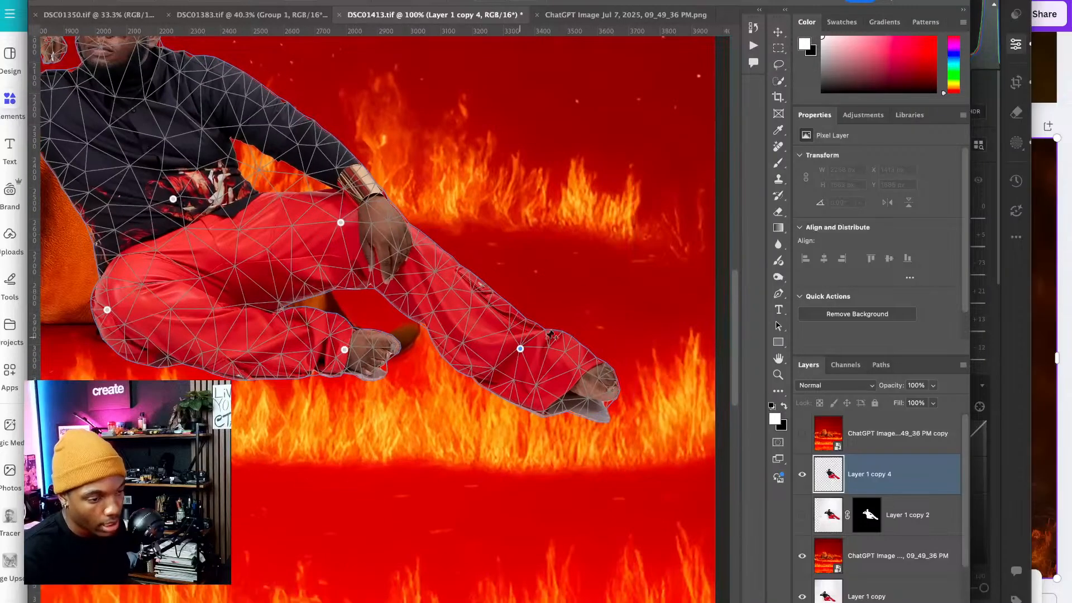
drag(521, 349, 525, 325)
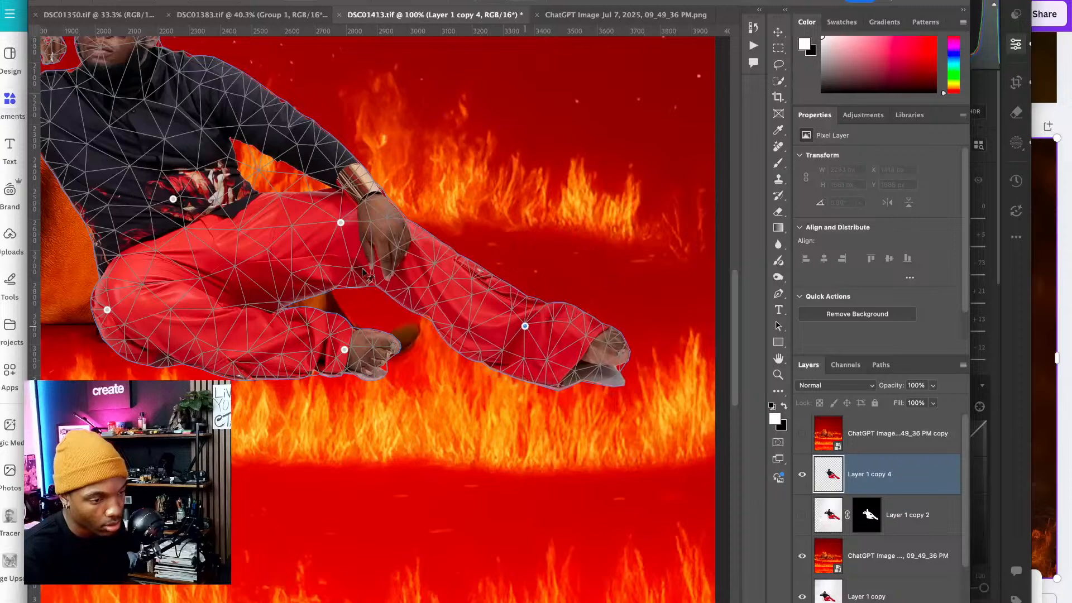
drag(340, 223, 335, 209)
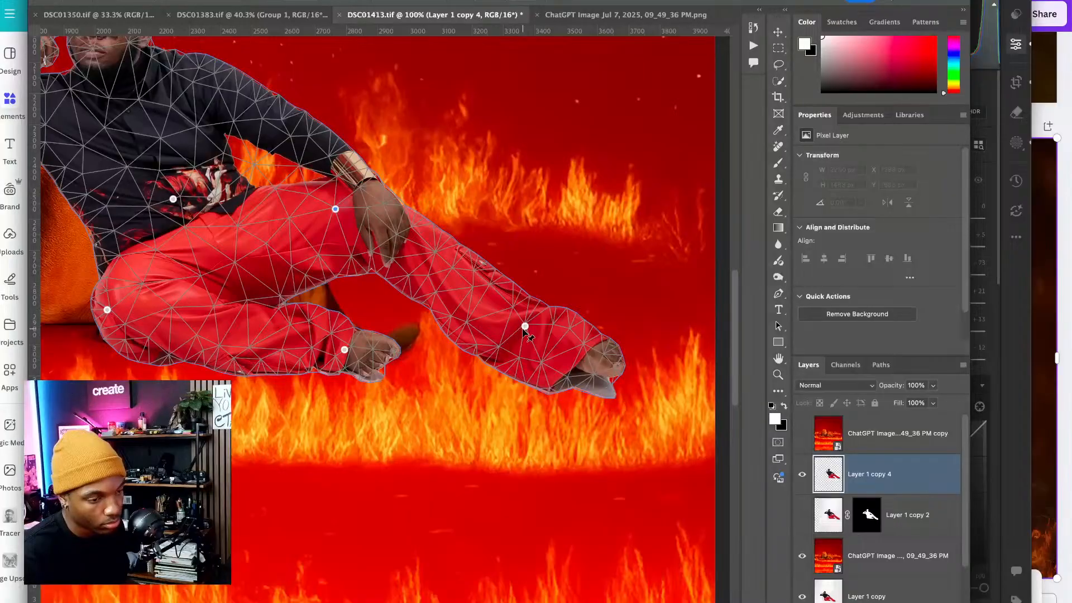
drag(524, 326, 514, 319)
- Nudge the near foot upward and the torso slightly toward the legs in the puppet warp, and apply the warp
drag(277, 388, 454, 421)
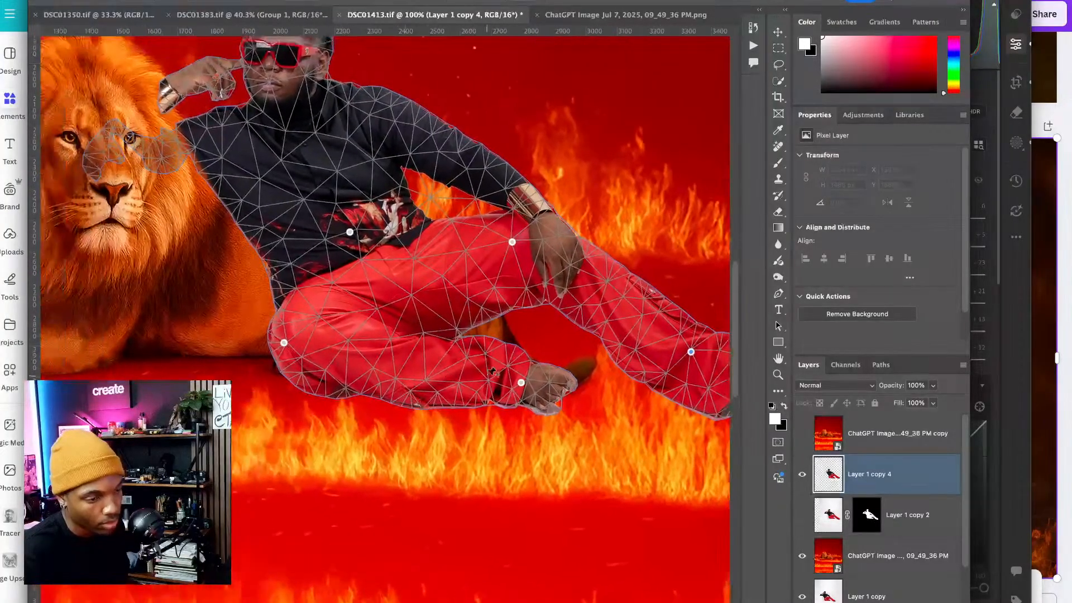
drag(520, 385, 520, 378)
drag(366, 417, 479, 506)
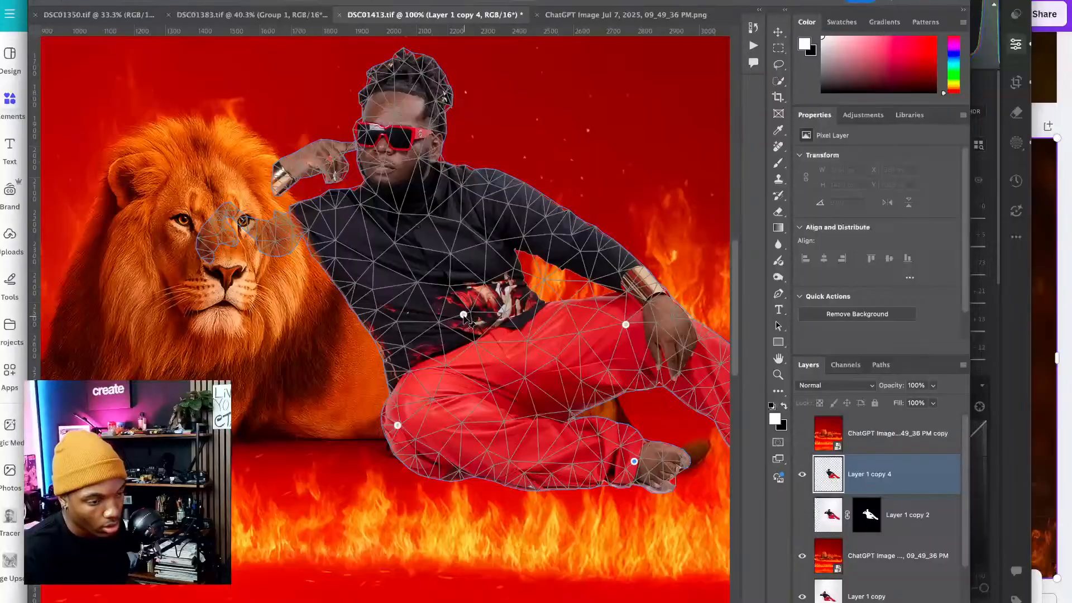
drag(464, 316, 470, 316)
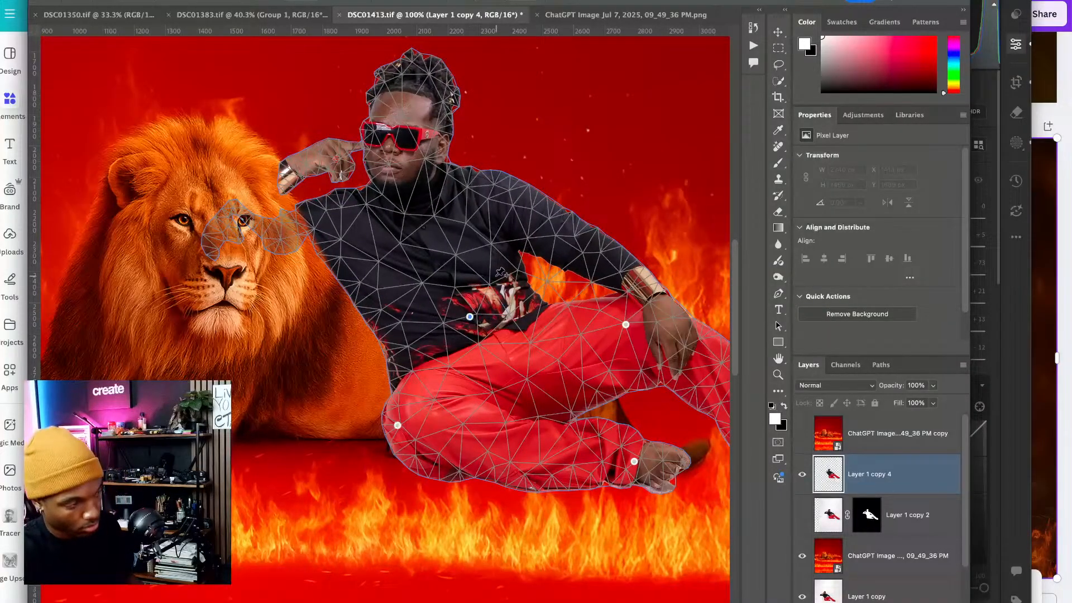
key(super+0)
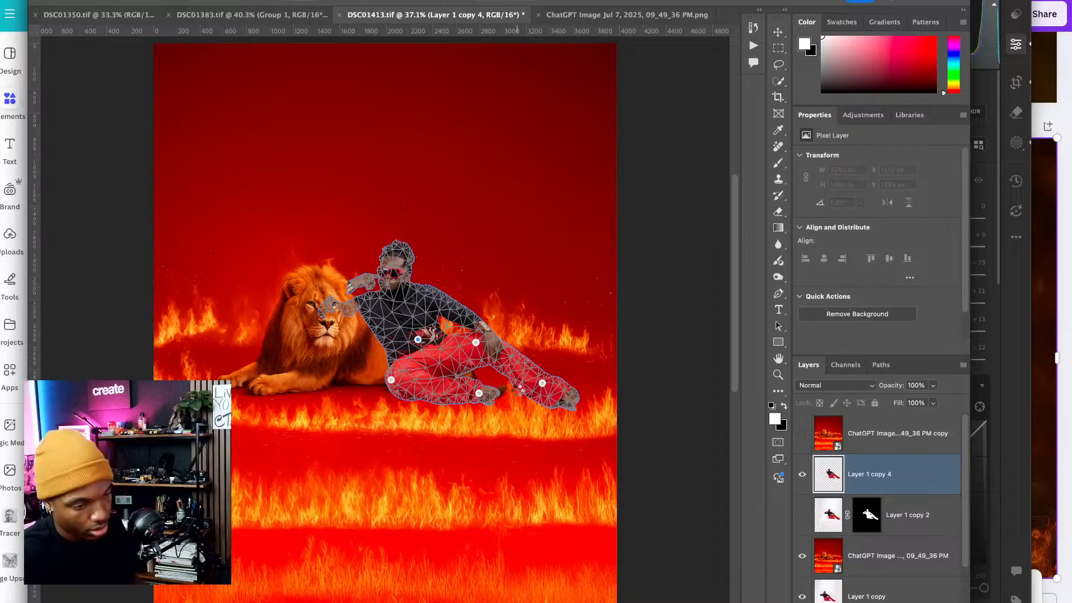
key(Return)
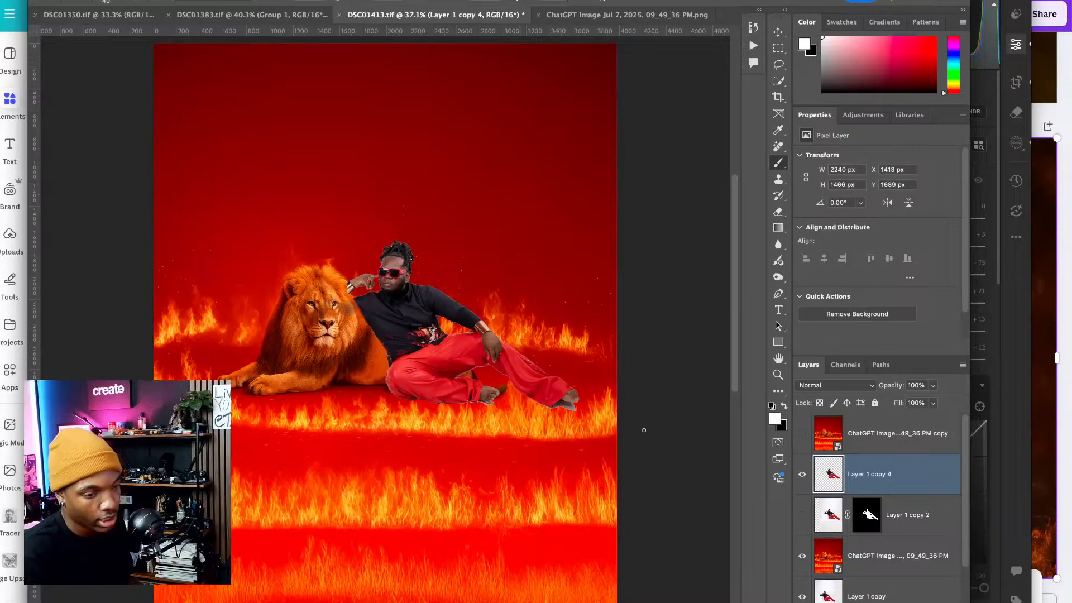
- Show the ChatGPT Image copy layer at the top of the stack and add a layer mask to it
click(802, 434)
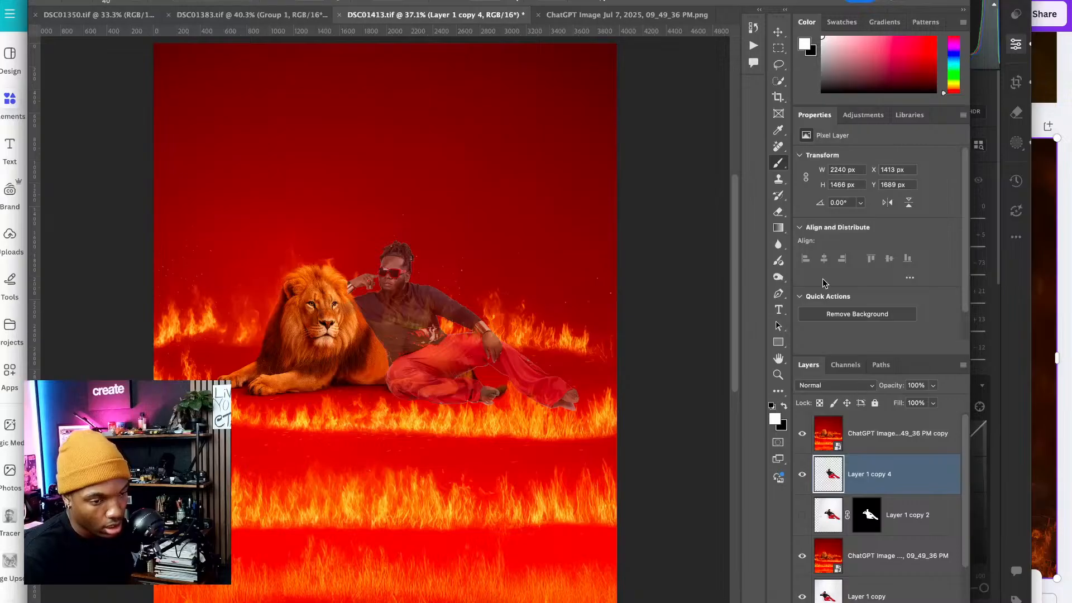
click(916, 441)
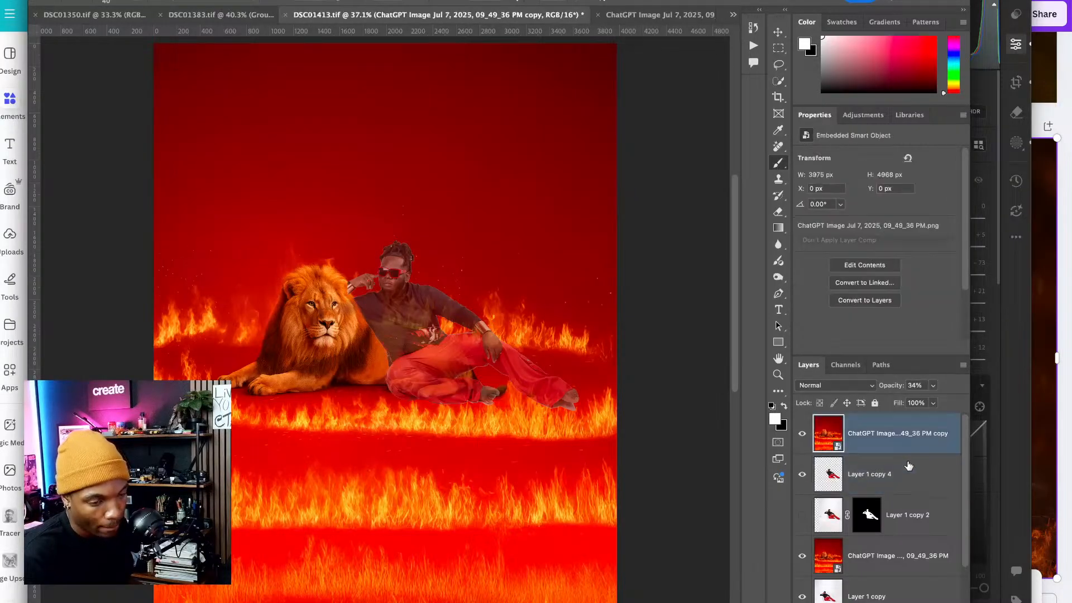
click(863, 602)
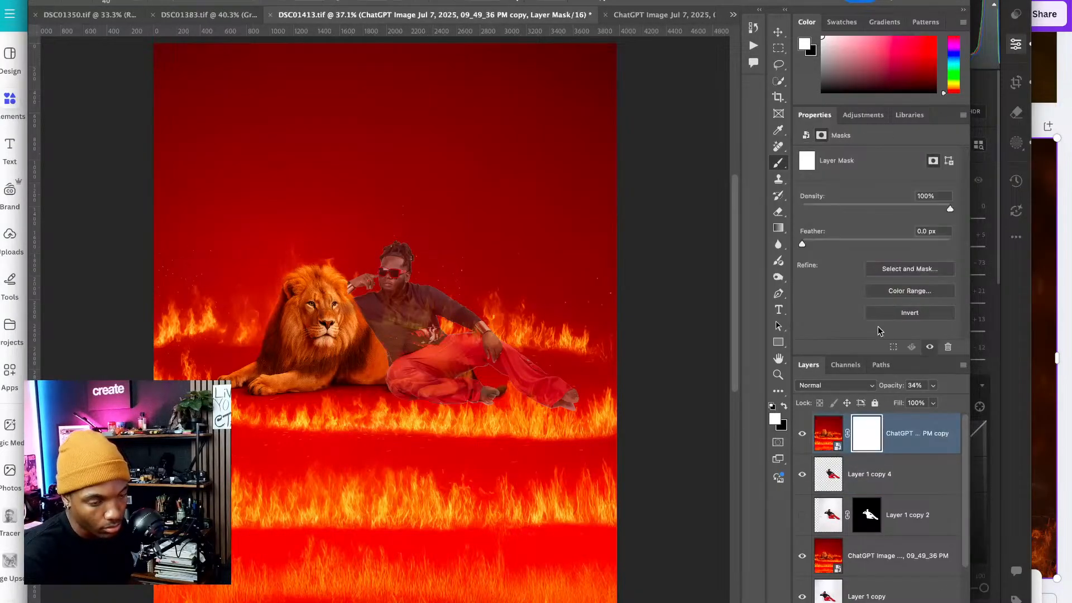
- Mask the top background copy over the man's head using an enlarged brush with black as the foreground color
click(779, 164)
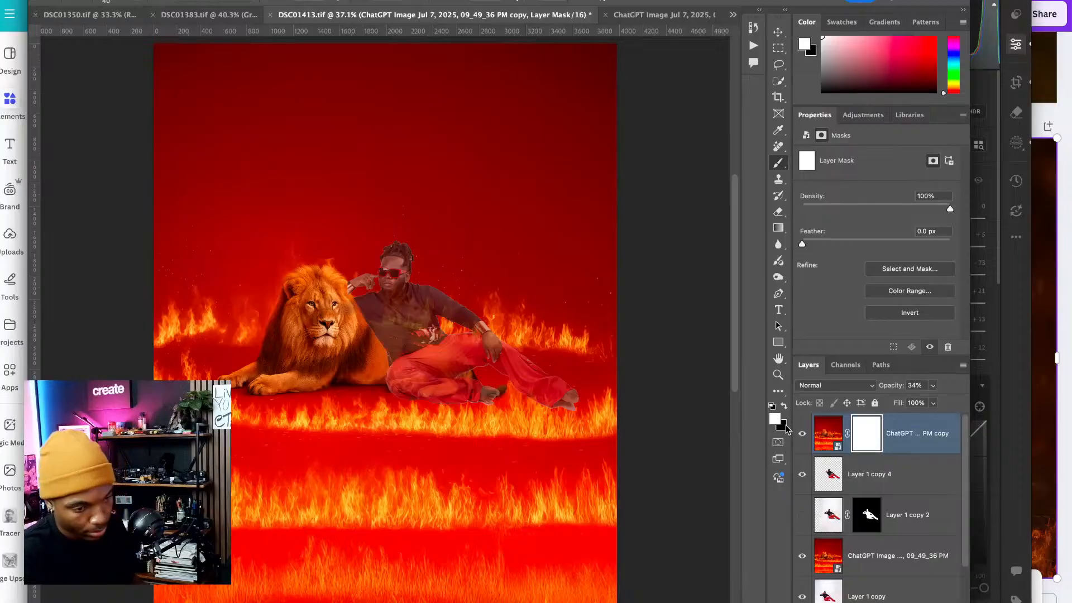
click(784, 407)
key(ctrl+plus)
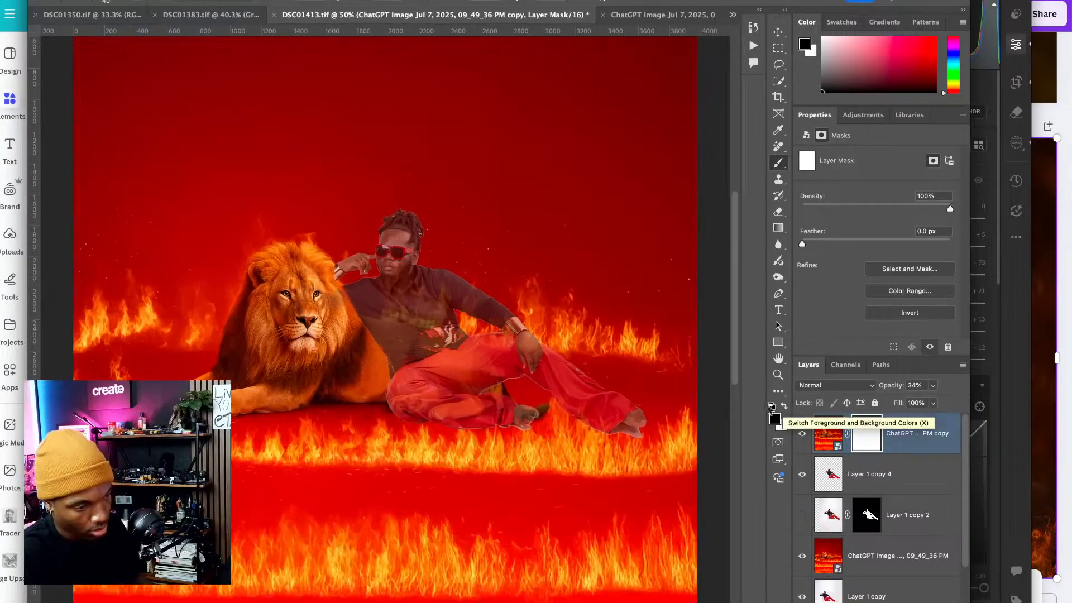
key(ctrl+plus)
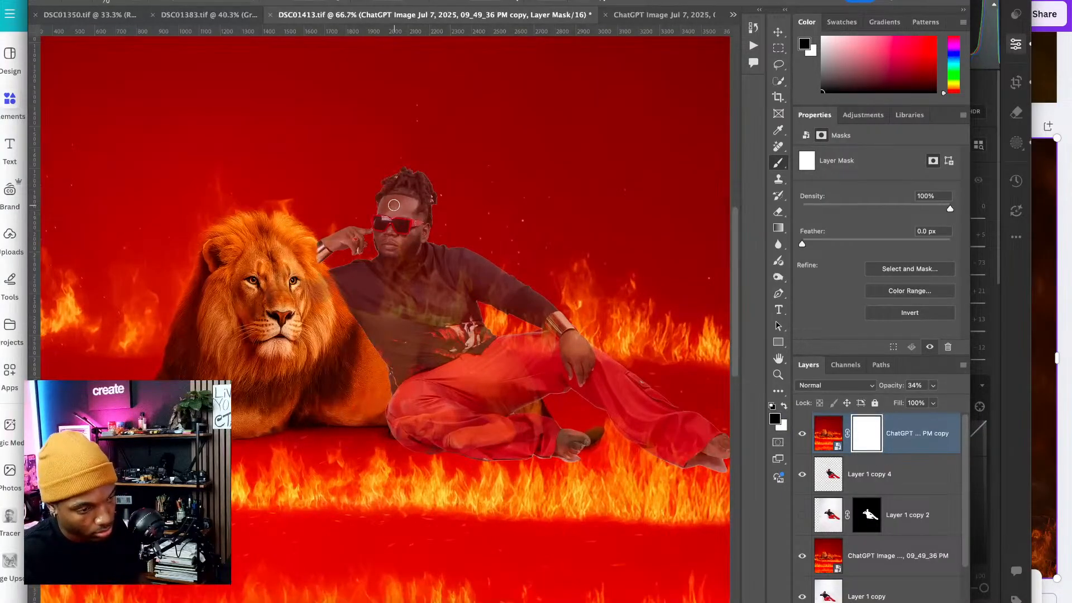
key(bracketright)
key(bracketright)
key(bracketright)
key(bracketright)
key(bracketright)
key(bracketright)
key(bracketright)
key(bracketright)
key(bracketright)
key(bracketright)
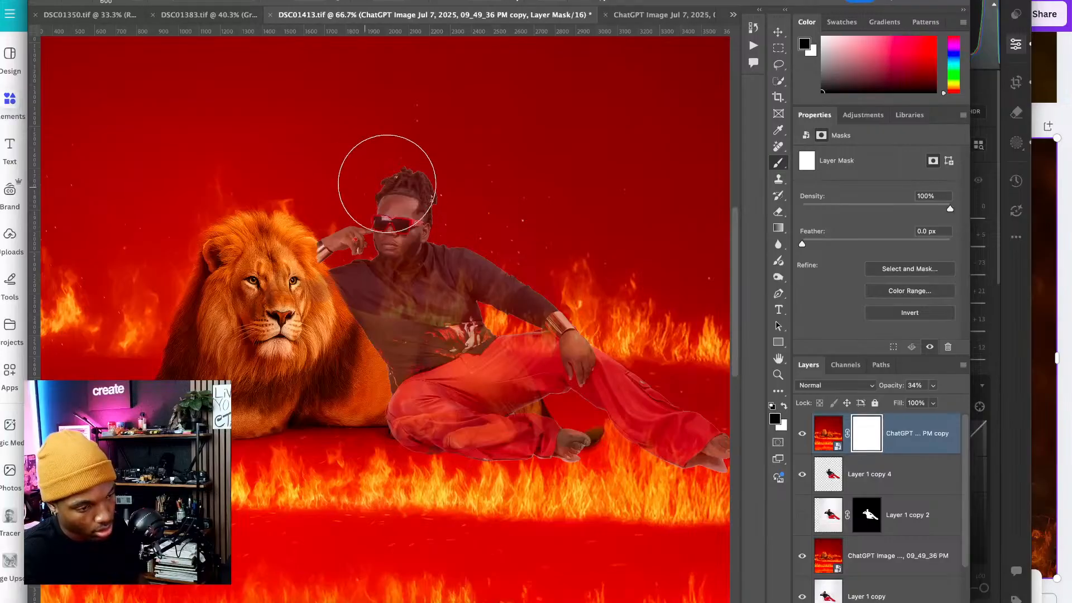
click(387, 183)
- Paint black with a smaller brush over the man's body and legs on the top background copy's mask
key(bracketleft)
key(bracketleft)
key(bracketleft)
key(bracketleft)
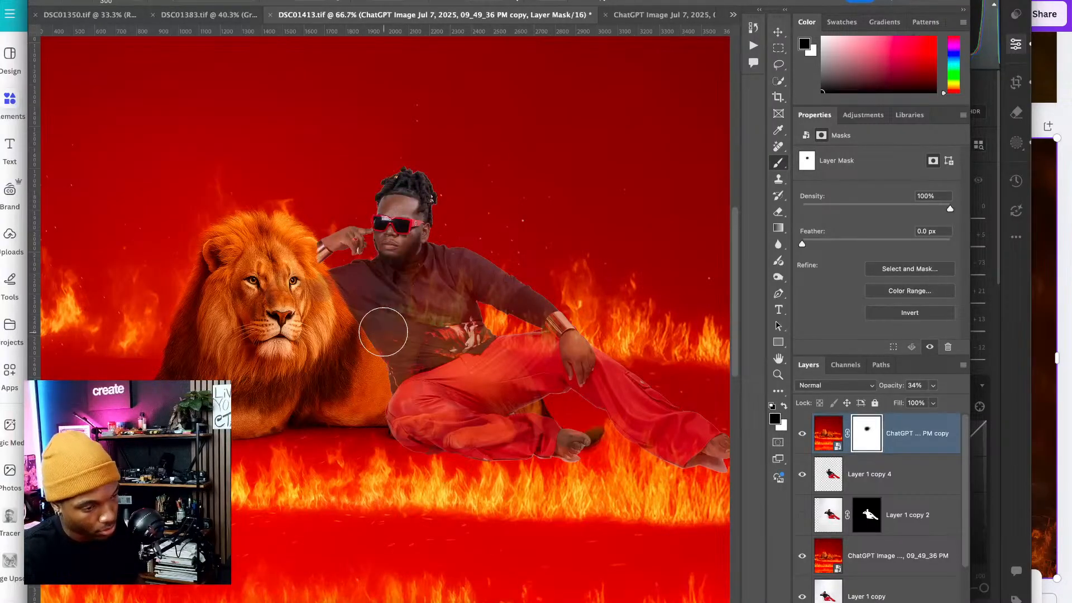
mouse_move(383, 332)
mouse_down()
mouse_move(451, 360)
mouse_move(446, 300)
mouse_move(413, 348)
mouse_move(425, 404)
mouse_move(331, 237)
mouse_move(345, 256)
mouse_move(340, 307)
mouse_move(270, 282)
mouse_move(320, 309)
mouse_move(298, 254)
mouse_move(336, 212)
mouse_move(359, 268)
mouse_move(383, 282)
mouse_move(387, 216)
mouse_move(432, 269)
mouse_move(433, 227)
mouse_move(412, 190)
mouse_move(418, 157)
mouse_move(424, 218)
mouse_move(464, 299)
mouse_move(484, 271)
mouse_move(481, 290)
mouse_move(616, 375)
mouse_move(519, 441)
mouse_move(553, 425)
mouse_move(616, 452)
mouse_move(459, 436)
mouse_move(479, 408)
mouse_move(437, 430)
mouse_move(442, 444)
mouse_move(547, 434)
mouse_move(402, 402)
mouse_up()
mouse_move(334, 405)
mouse_down()
mouse_move(531, 378)
mouse_move(569, 420)
mouse_move(621, 432)
mouse_move(628, 424)
mouse_move(612, 437)
mouse_move(556, 418)
mouse_move(544, 404)
mouse_move(588, 414)
mouse_up()
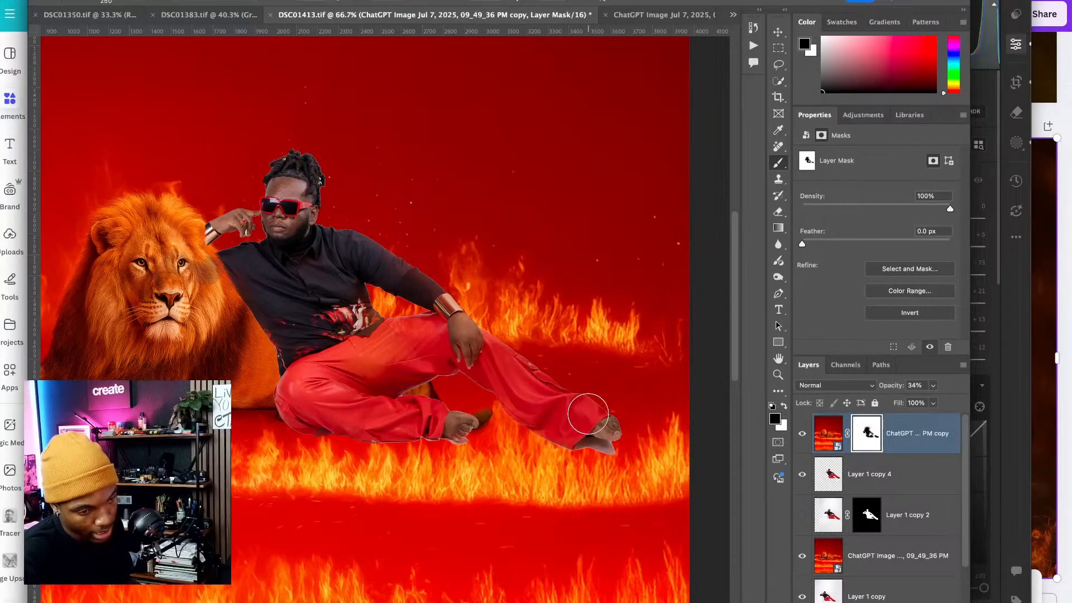
- Set the top background copy's opacity to 100% and mask out the areas still covering the man's trousers and legs
click(933, 385)
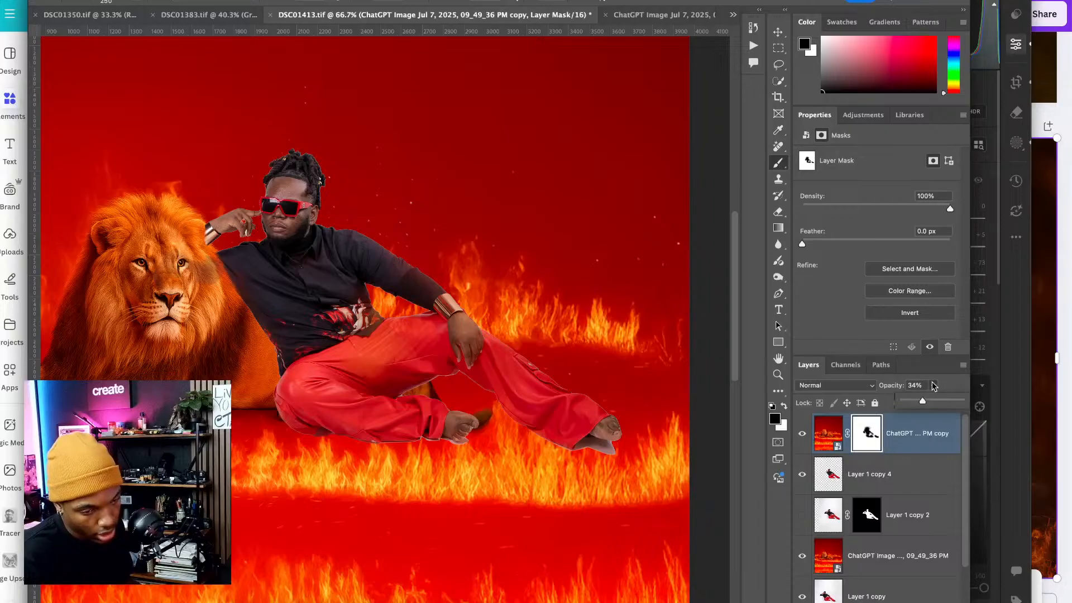
drag(924, 400, 961, 401)
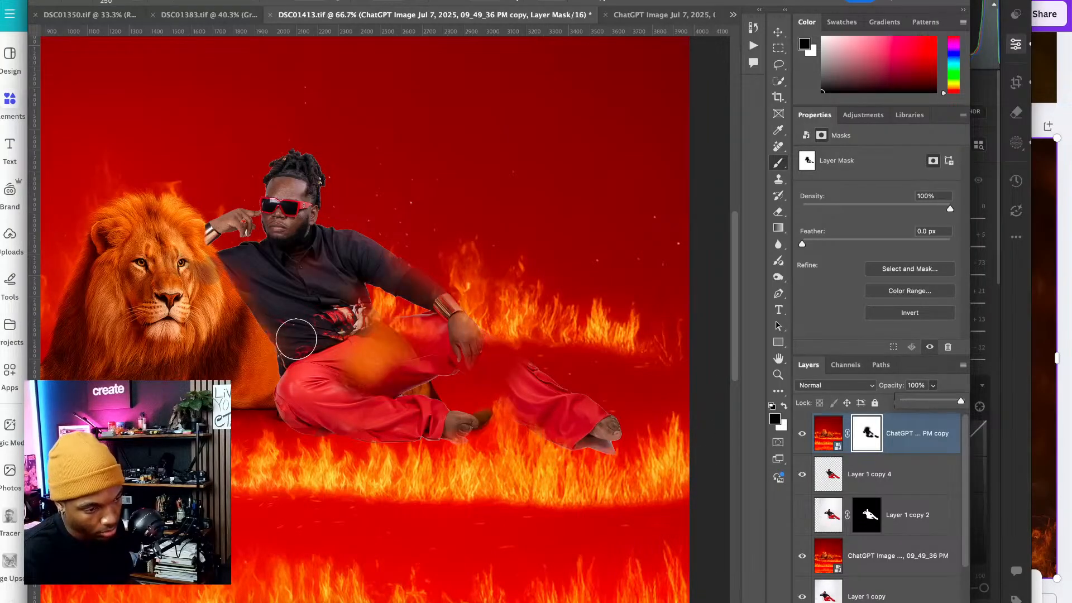
mouse_move(372, 356)
mouse_down()
mouse_move(398, 377)
mouse_move(401, 334)
mouse_move(344, 285)
mouse_move(357, 277)
mouse_move(398, 286)
mouse_move(443, 317)
mouse_move(393, 307)
mouse_move(469, 341)
mouse_move(523, 351)
mouse_move(499, 350)
mouse_move(464, 374)
mouse_move(537, 380)
mouse_move(411, 390)
mouse_move(471, 431)
mouse_move(424, 414)
mouse_move(240, 404)
mouse_move(283, 389)
mouse_move(379, 406)
mouse_move(436, 397)
mouse_move(464, 367)
mouse_move(499, 362)
mouse_move(561, 405)
mouse_move(582, 435)
mouse_move(609, 425)
mouse_move(484, 333)
mouse_move(518, 369)
mouse_move(592, 385)
mouse_up()
scroll(592, 386, left, 8)
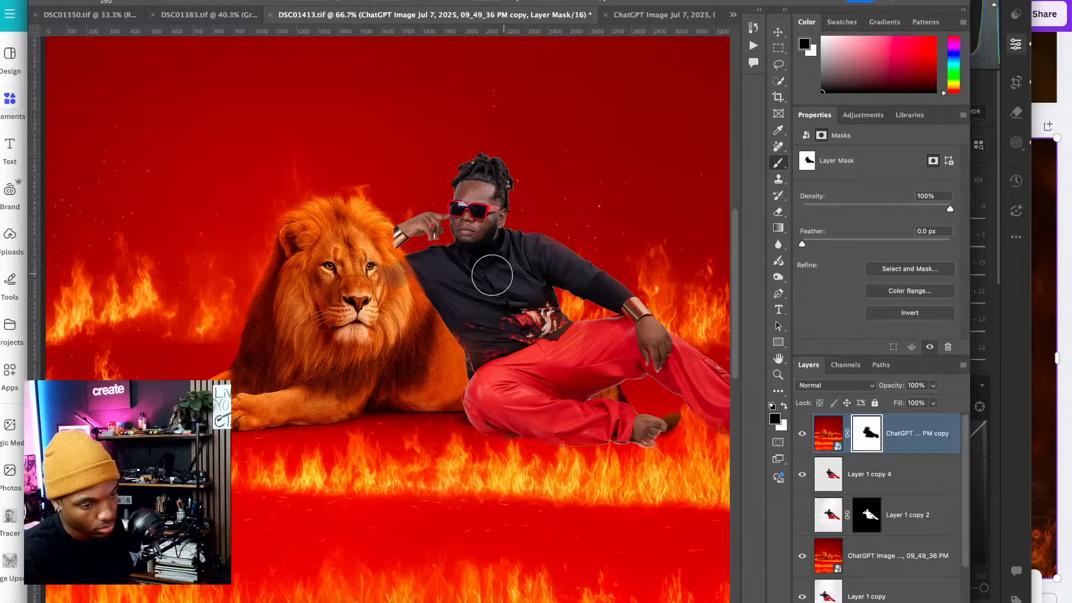
drag(419, 286, 396, 273)
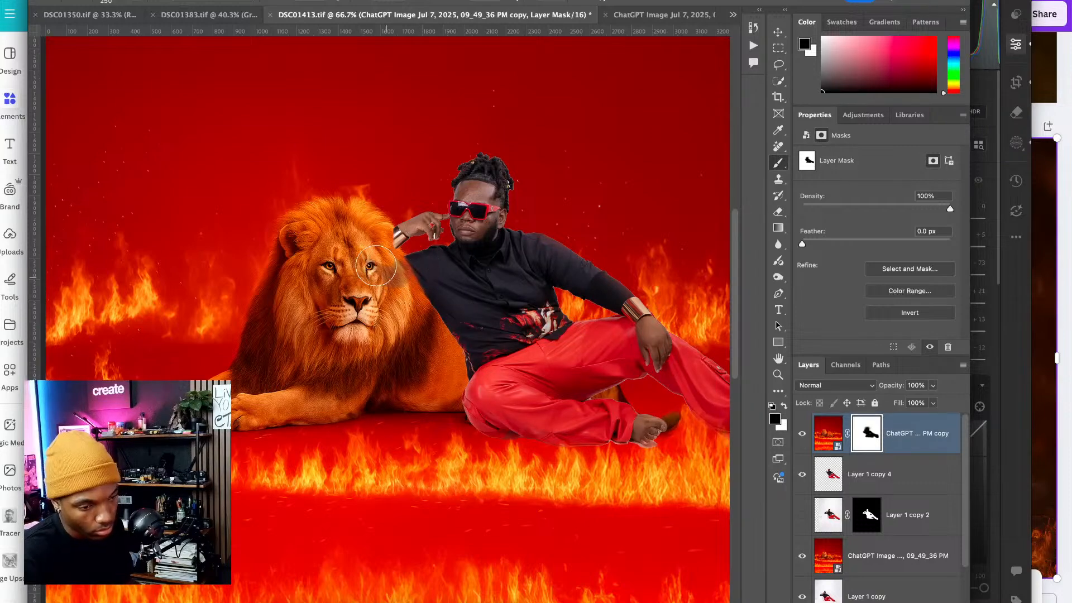
- Add a layer mask to Layer 1 copy 4 and paint out the dark smudge beside the lion's eye
click(828, 474)
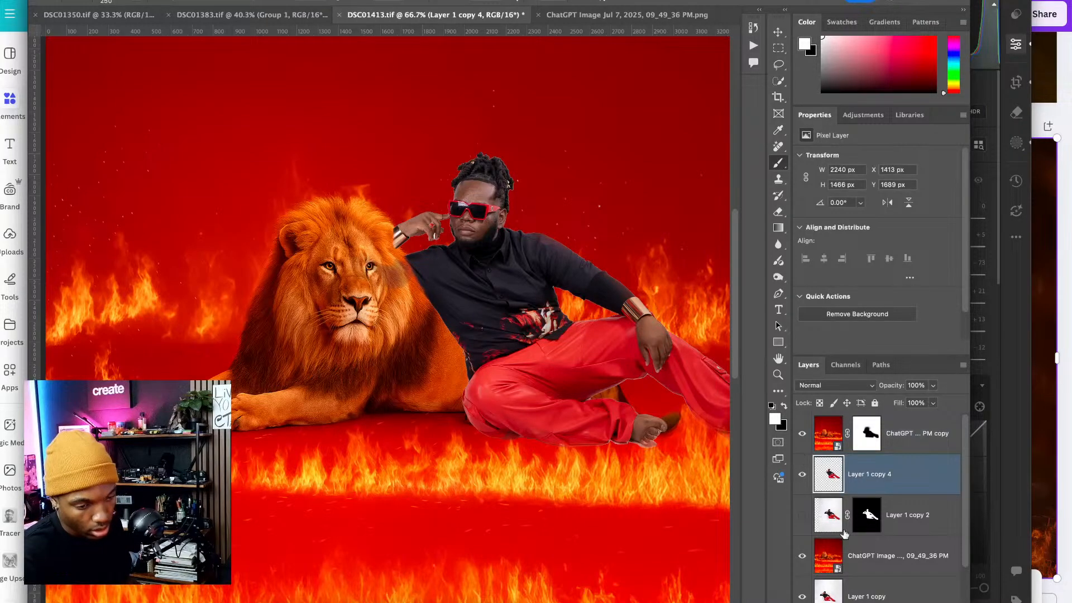
click(857, 602)
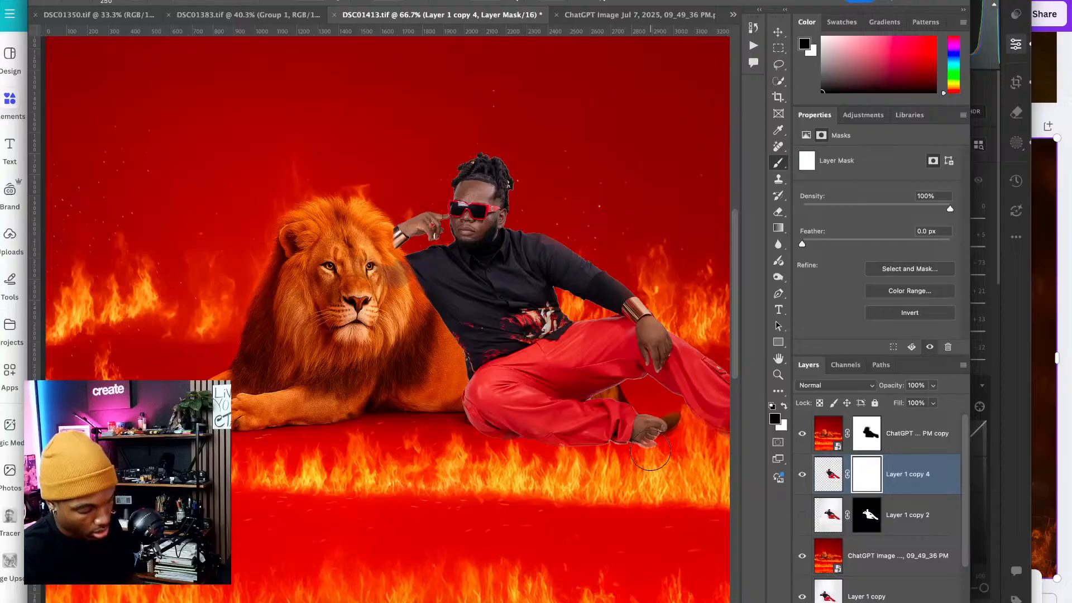
scroll(375, 286, up, 5)
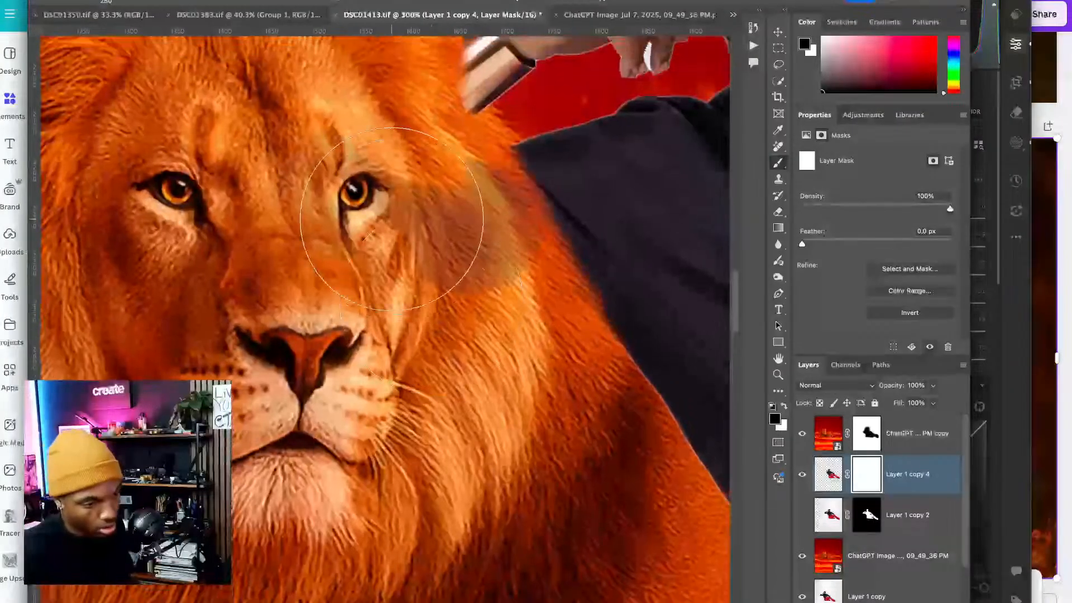
mouse_move(392, 219)
mouse_down()
mouse_move(376, 248)
mouse_move(427, 307)
mouse_up()
- Mask out the rest of the smudge on the lion's mane beside the man's shoulder with a smaller black brush
key(bracketleft)
key(bracketleft)
key(bracketleft)
key(bracketleft)
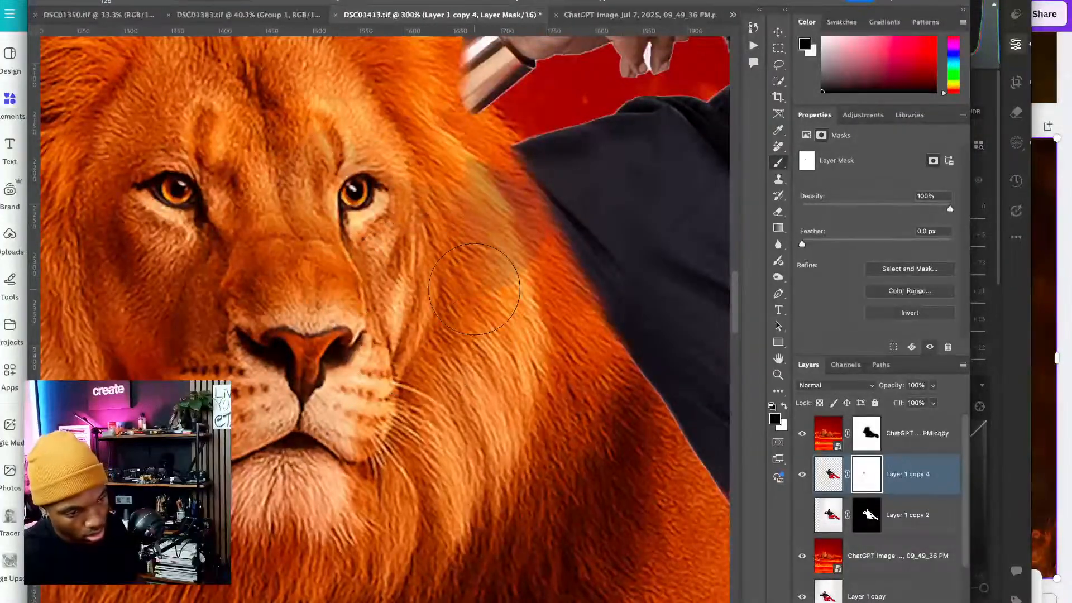
key(bracketleft)
key(bracketleft)
mouse_move(492, 279)
mouse_down()
mouse_move(463, 204)
mouse_move(487, 208)
mouse_move(493, 226)
mouse_move(549, 222)
mouse_up()
drag(531, 354, 320, 313)
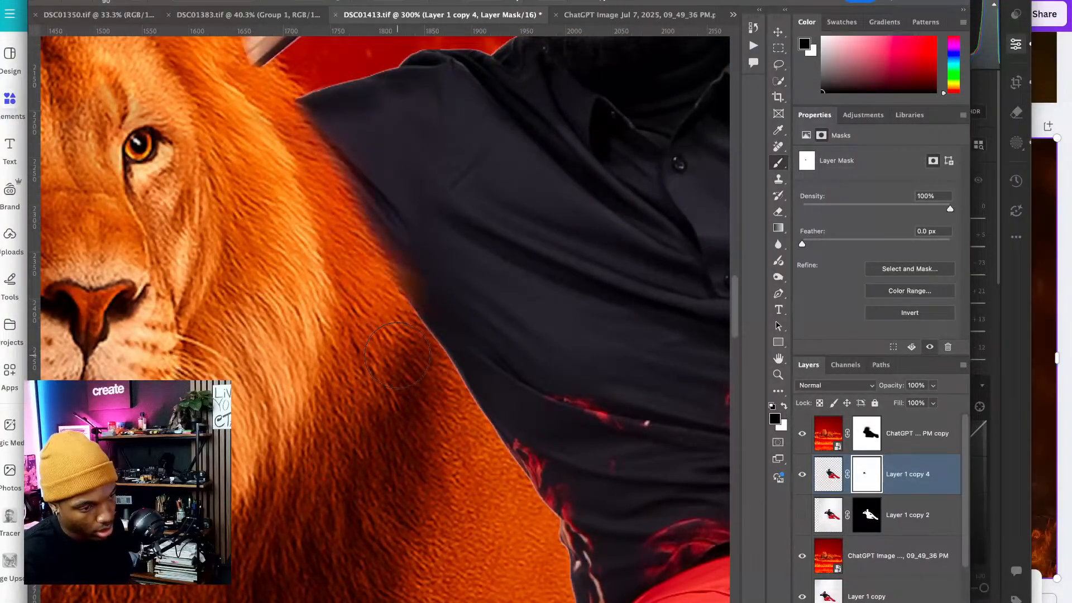
- Paint white over part of the red patches on the man's ring, working on Layer 1 copy 4's pixels with a small brush
scroll(383, 370, up, 2)
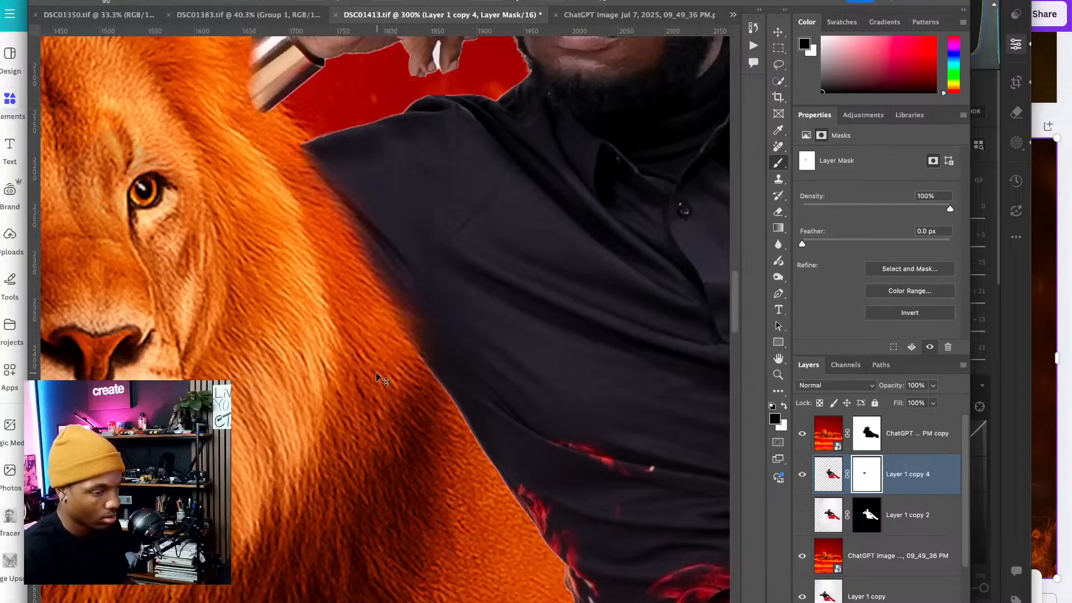
scroll(382, 380, up, 10)
scroll(382, 380, left, 6)
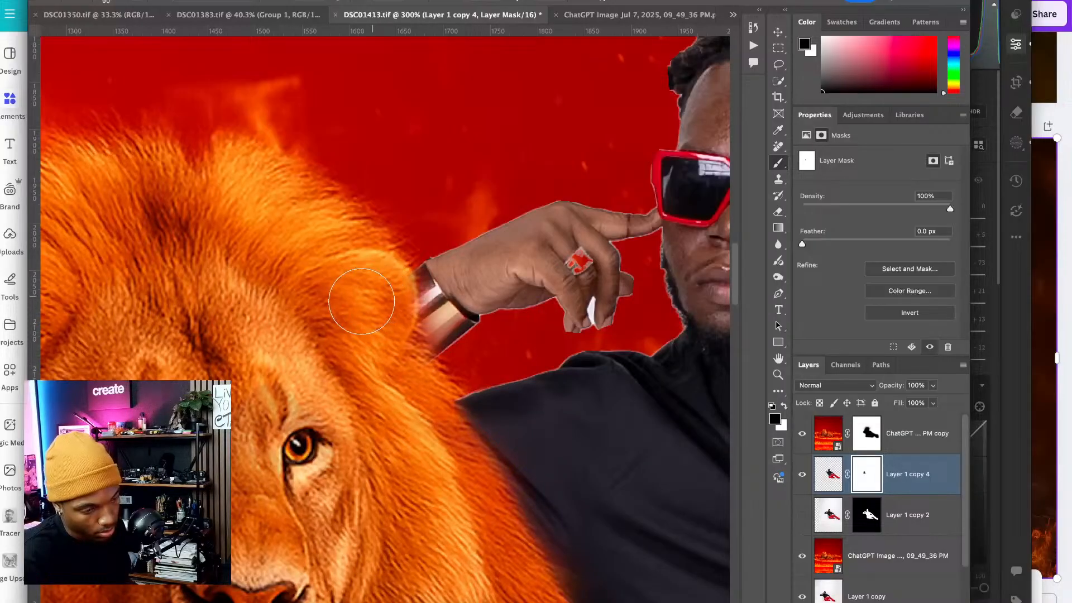
scroll(363, 307, right, 5)
scroll(363, 307, down, 2)
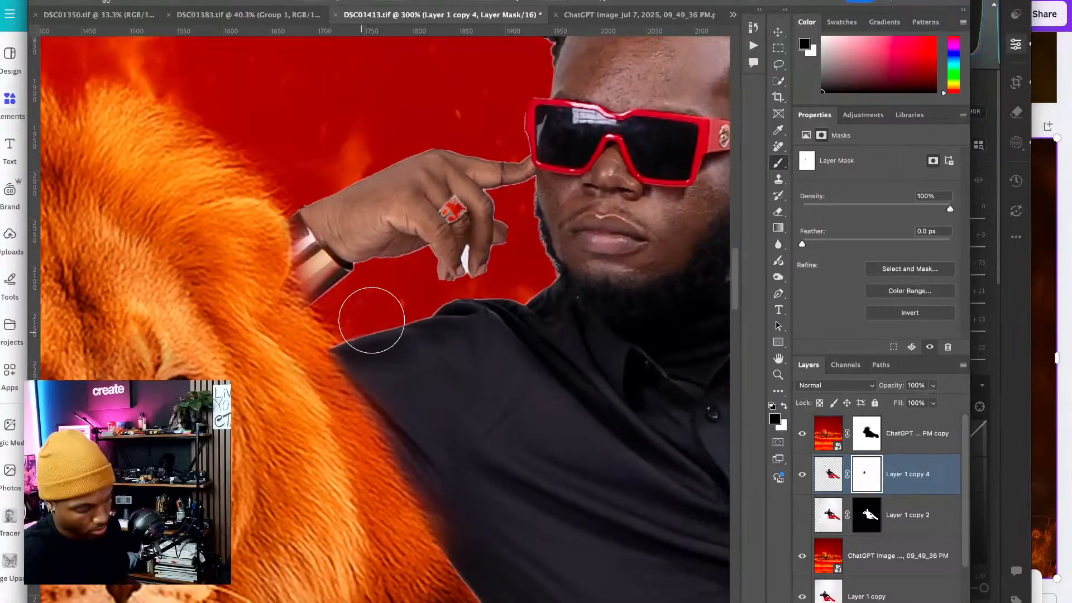
scroll(371, 319, up, 5)
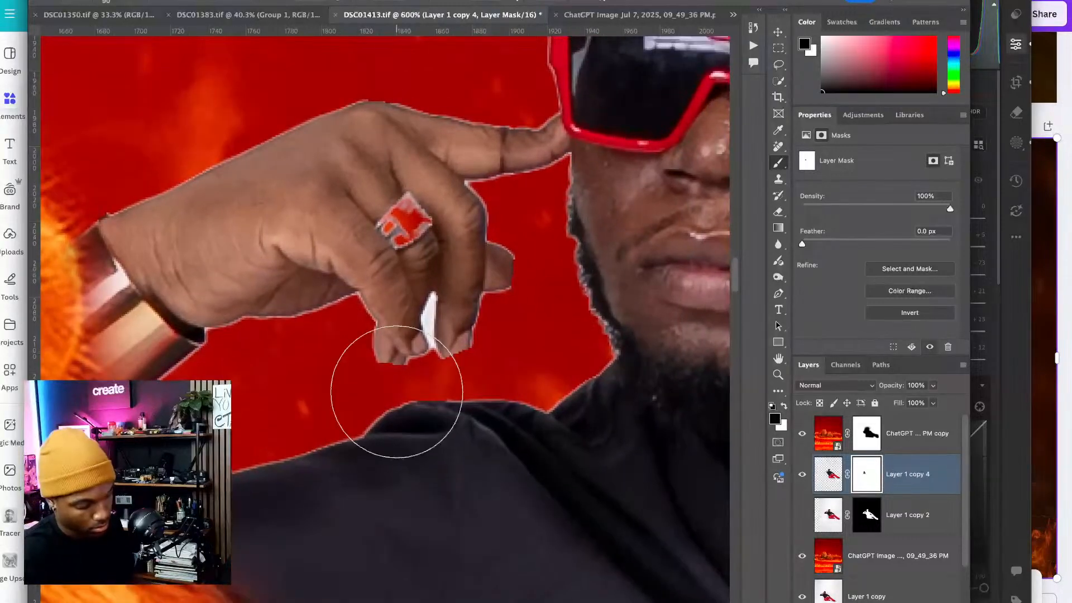
scroll(397, 392, up, 2)
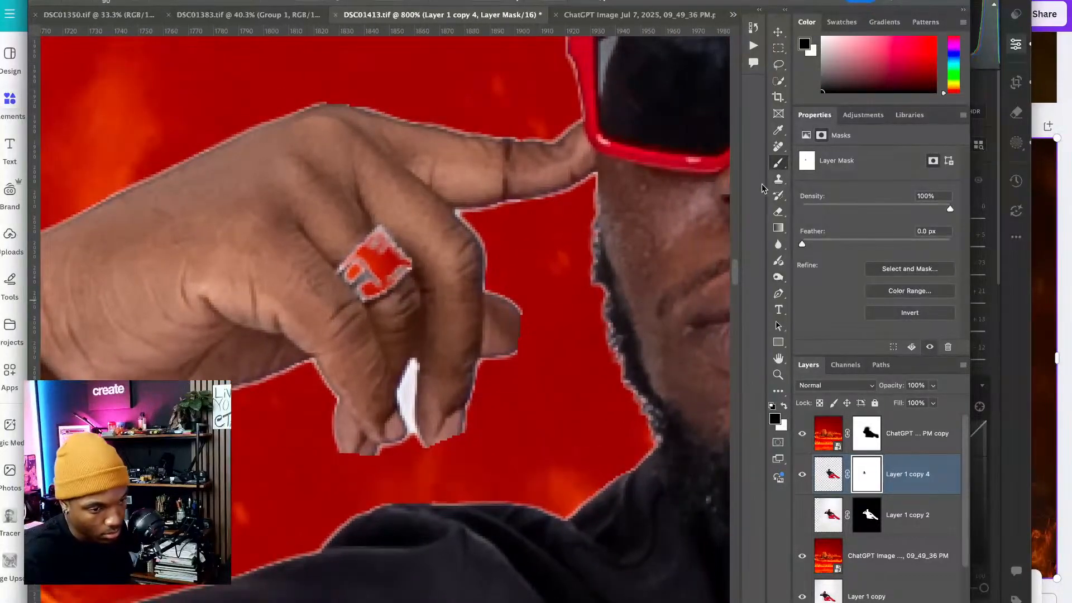
click(785, 408)
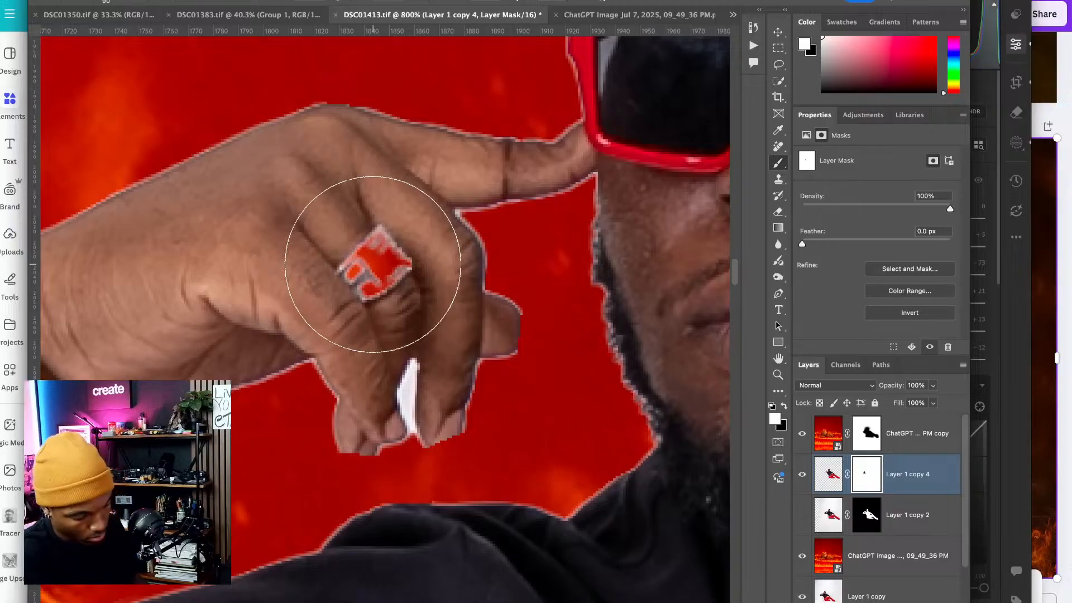
key(bracketleft)
key(bracketleft)
key(bracketleft)
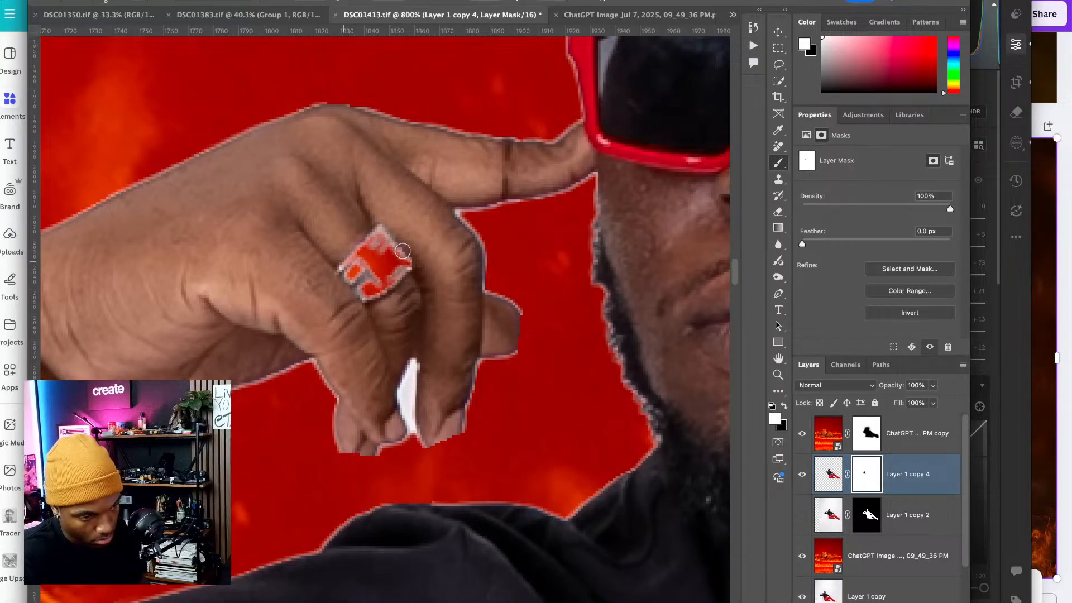
click(777, 131)
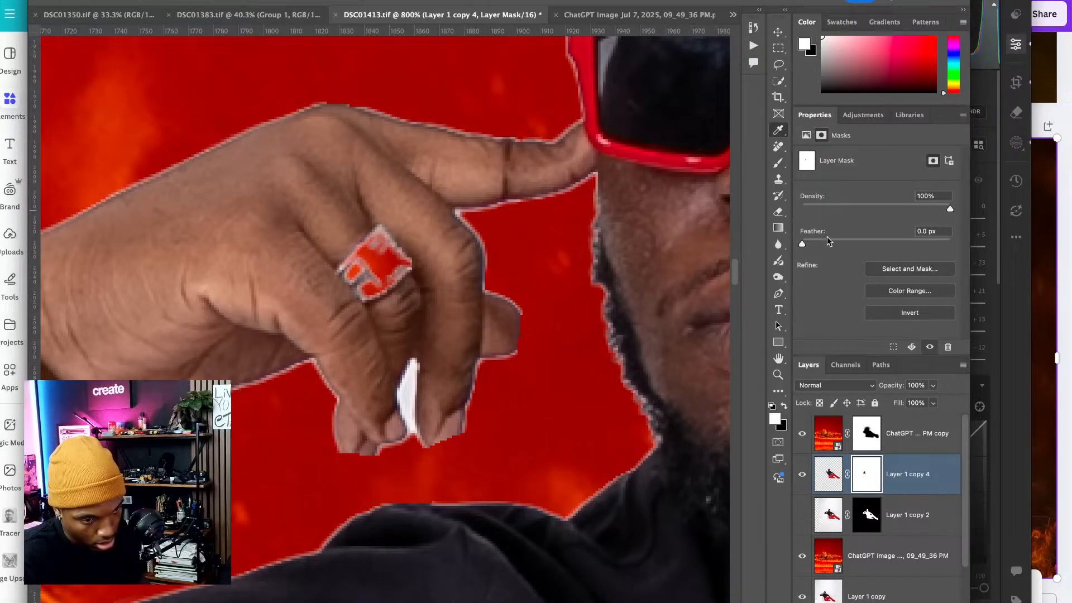
click(778, 163)
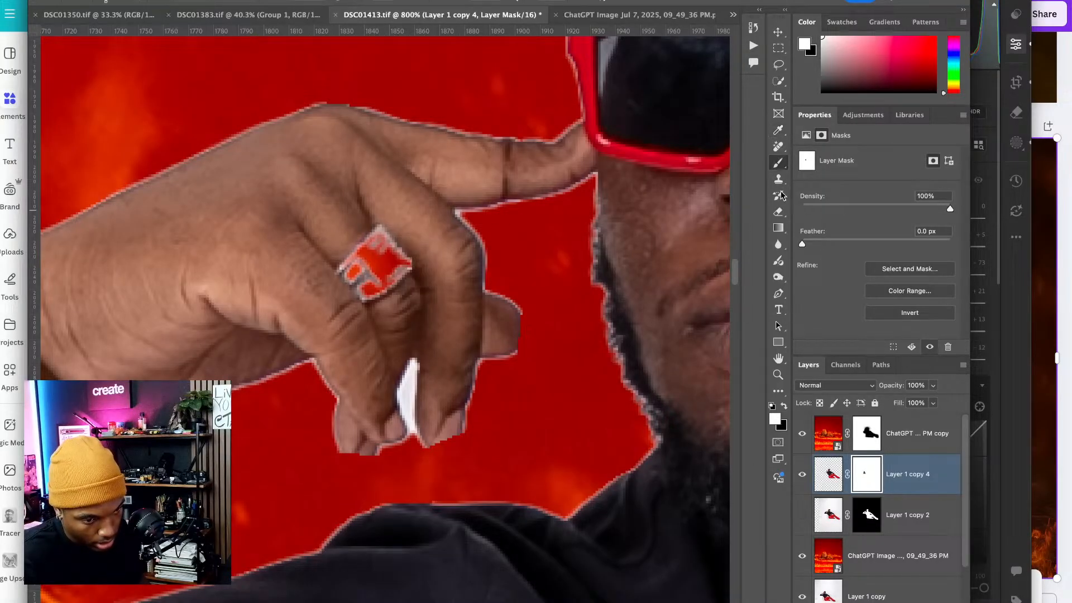
click(834, 484)
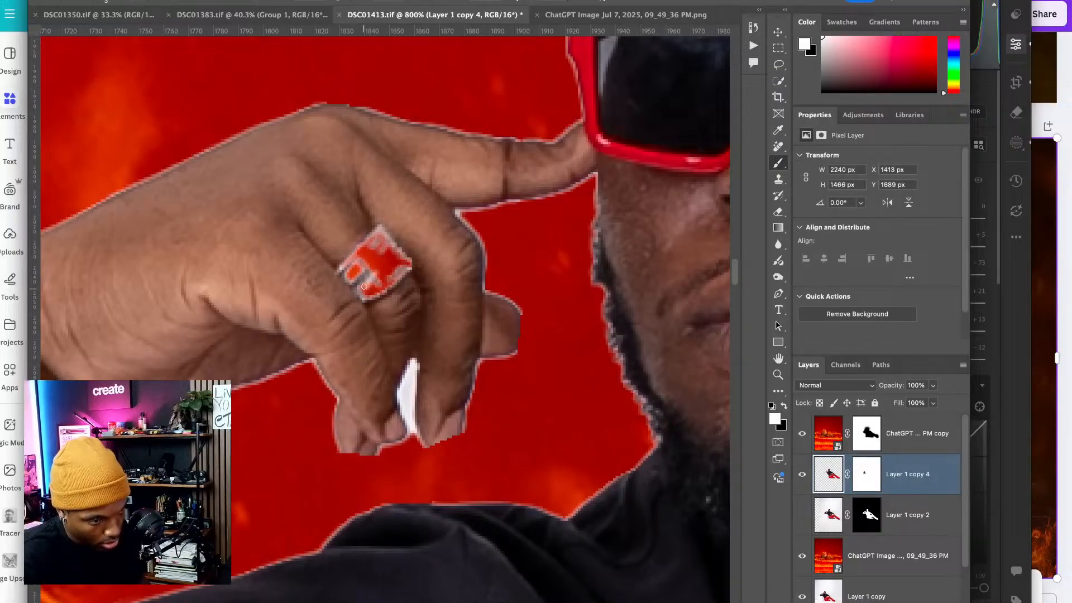
drag(366, 255, 373, 257)
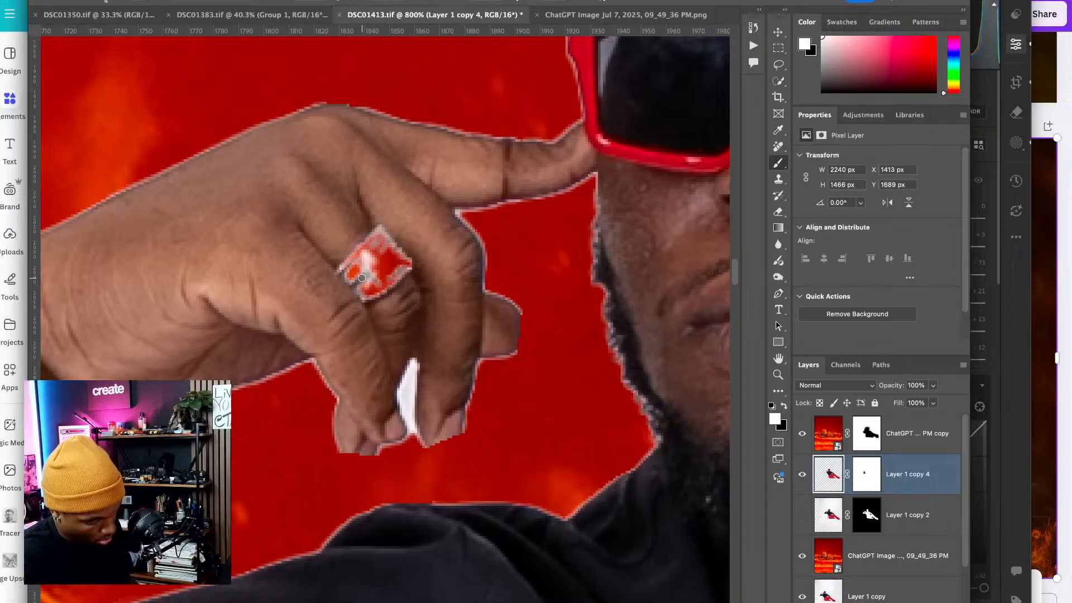
- Undo the stray dab on the ring and cover its remaining red areas with light grey paint
key(p)
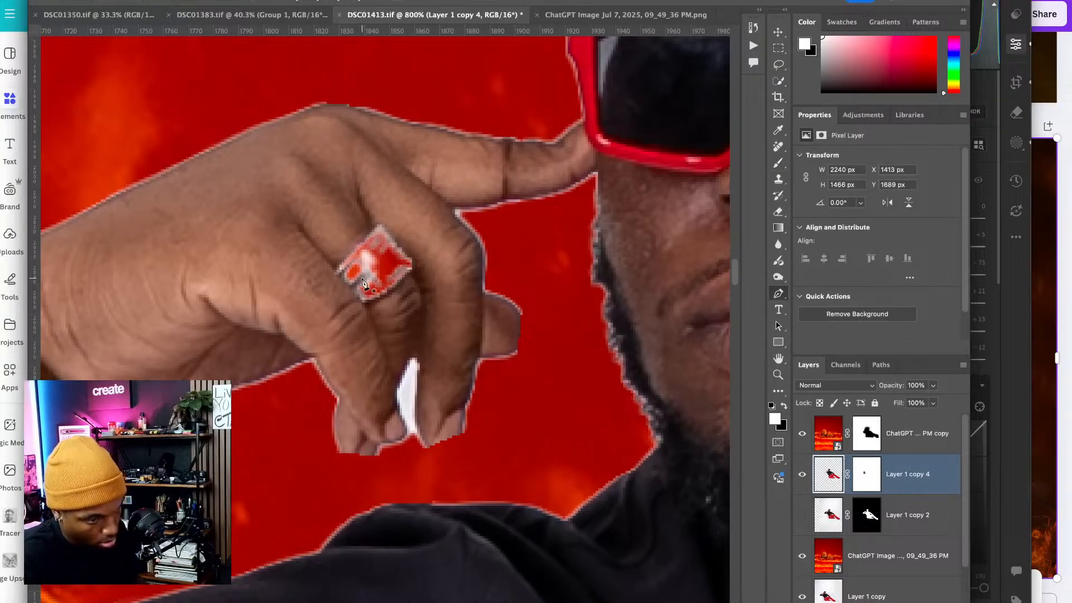
key(b)
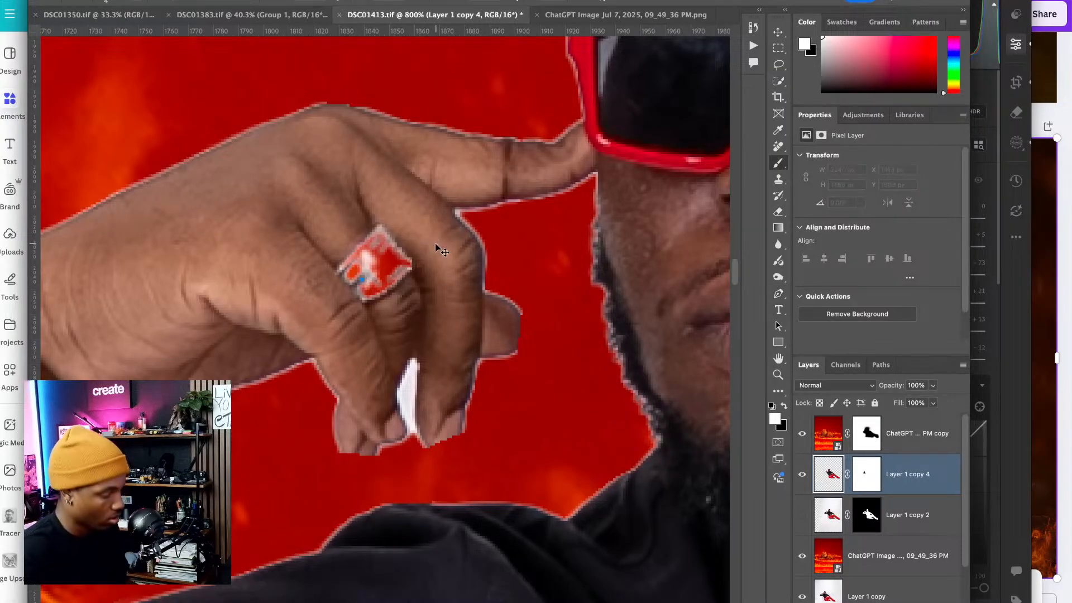
key(super+z)
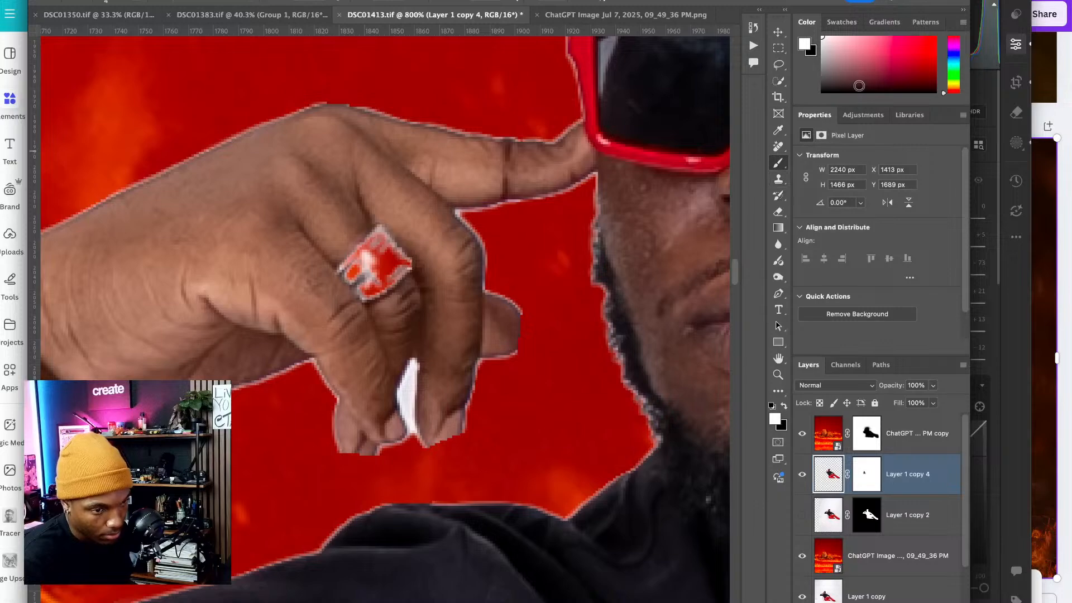
click(825, 56)
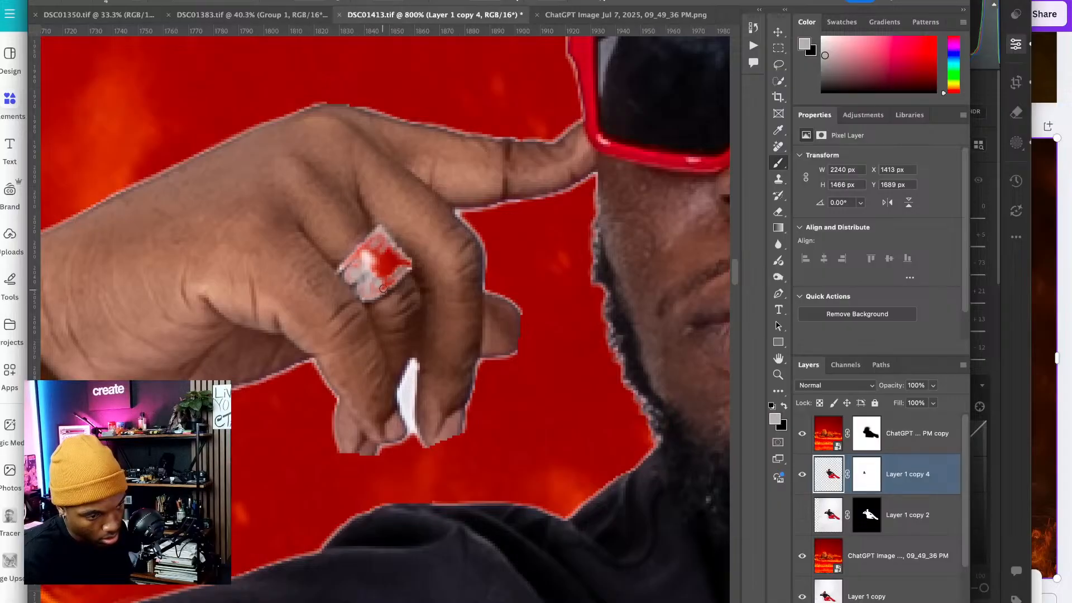
drag(382, 276, 380, 254)
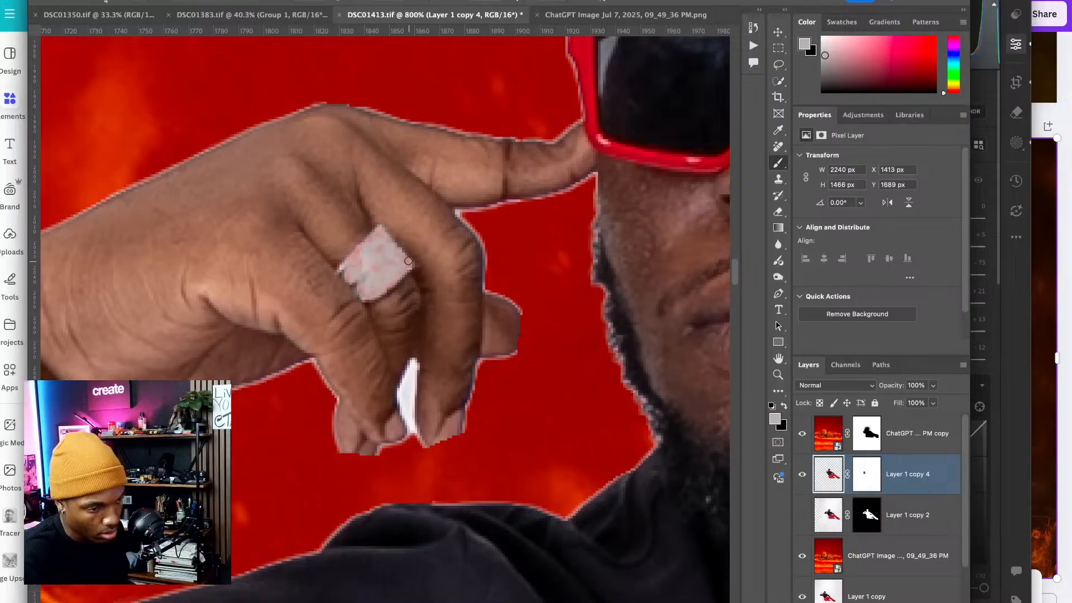
- Paint black on Layer 1 copy 4's mask to soften the jagged fingertips and remove the white gap between the fingers
mouse_move(499, 258)
mouse_down()
mouse_move(406, 224)
mouse_move(447, 190)
mouse_up()
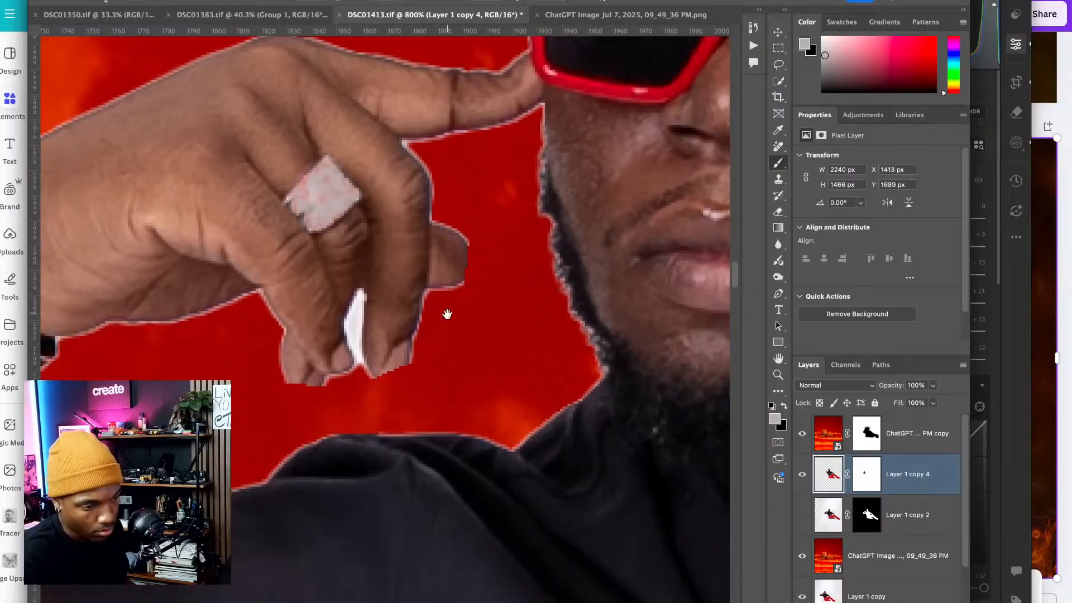
drag(447, 313, 534, 249)
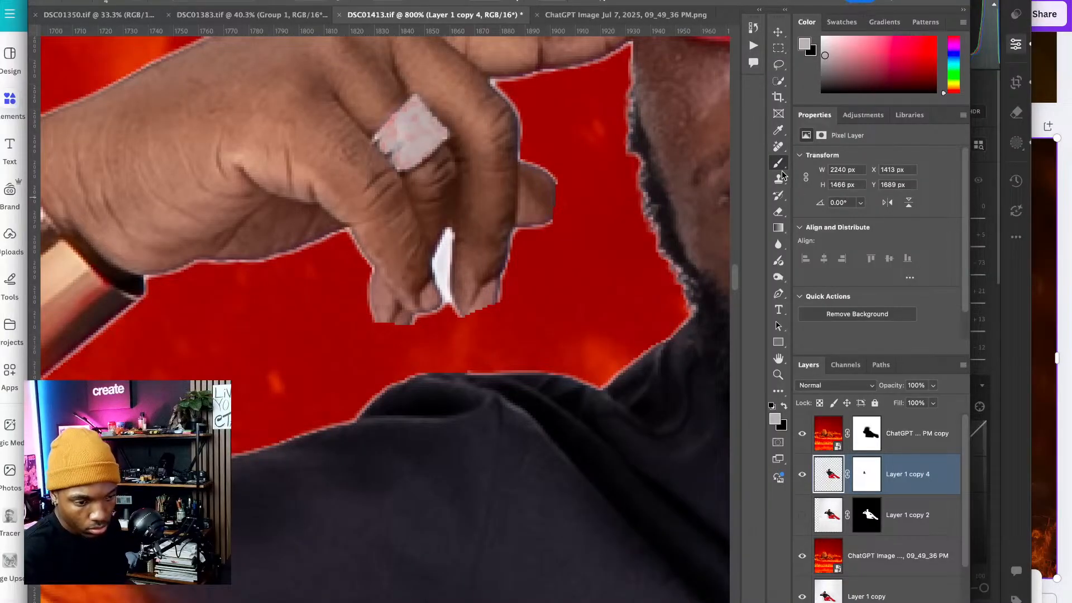
click(867, 475)
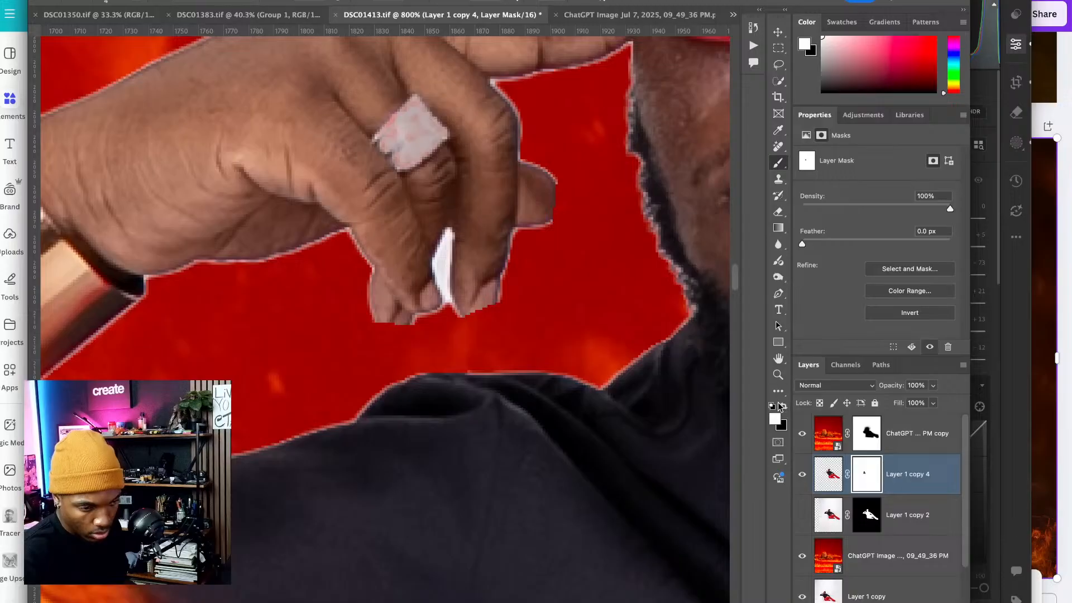
key(super+plus)
key(super+plus)
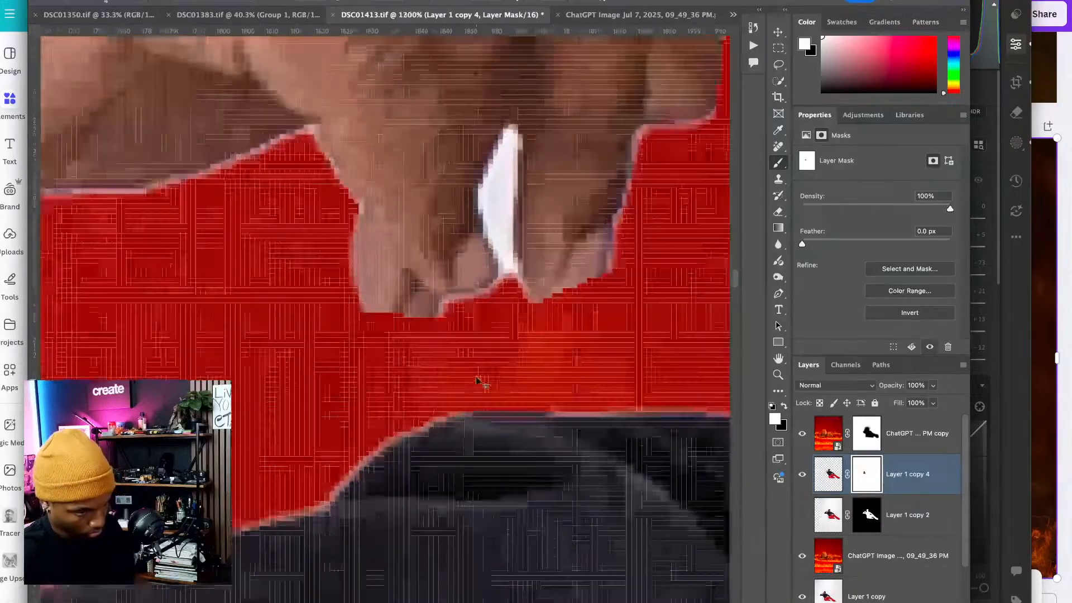
scroll(479, 363, up, 1)
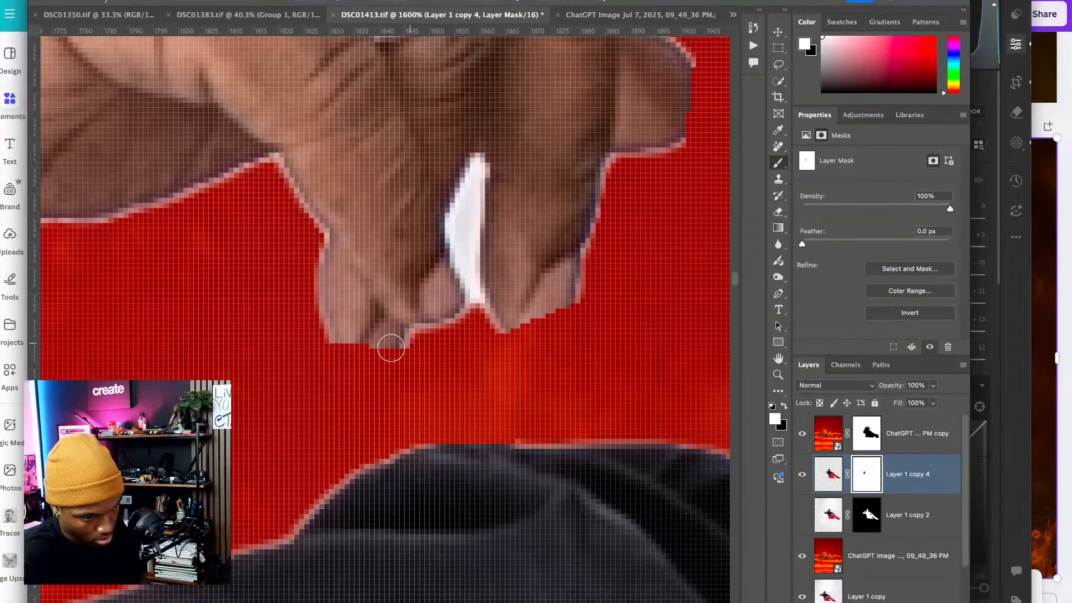
click(784, 407)
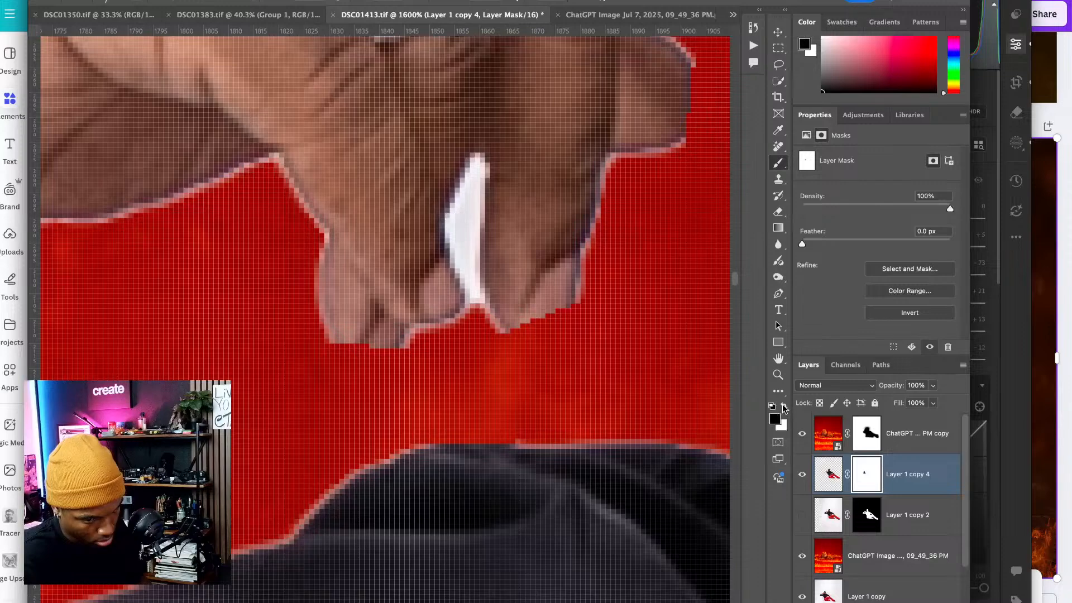
mouse_move(379, 350)
mouse_down()
mouse_move(307, 311)
mouse_move(326, 346)
mouse_move(468, 363)
mouse_move(505, 338)
mouse_move(547, 341)
mouse_move(503, 333)
mouse_move(581, 292)
mouse_move(531, 326)
mouse_up()
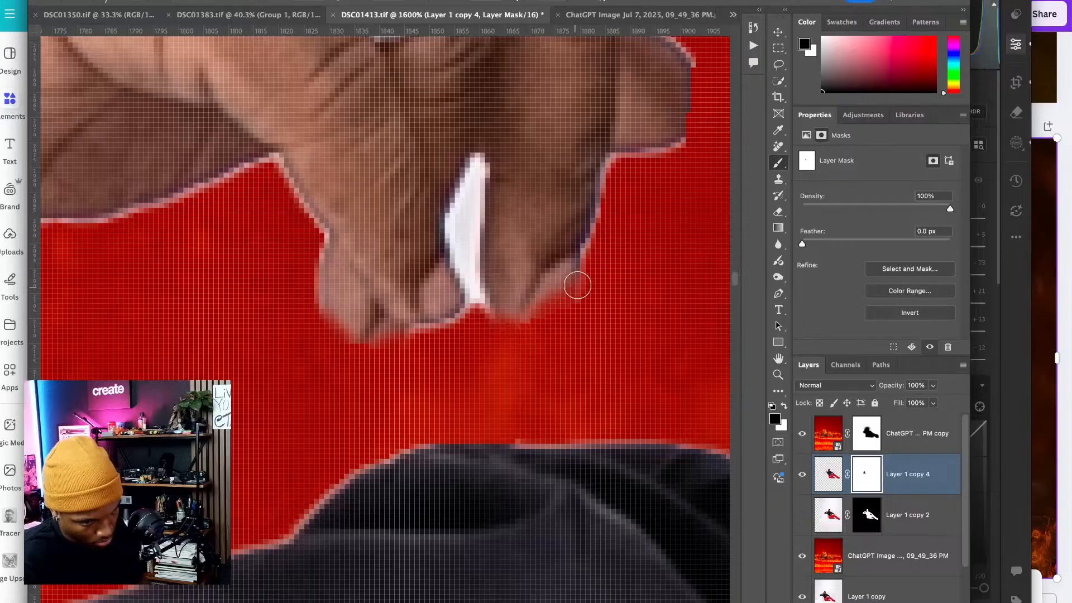
mouse_move(453, 217)
mouse_down()
mouse_move(463, 258)
mouse_move(473, 256)
mouse_move(469, 325)
mouse_move(455, 225)
mouse_move(471, 183)
mouse_move(462, 227)
mouse_move(483, 314)
mouse_up()
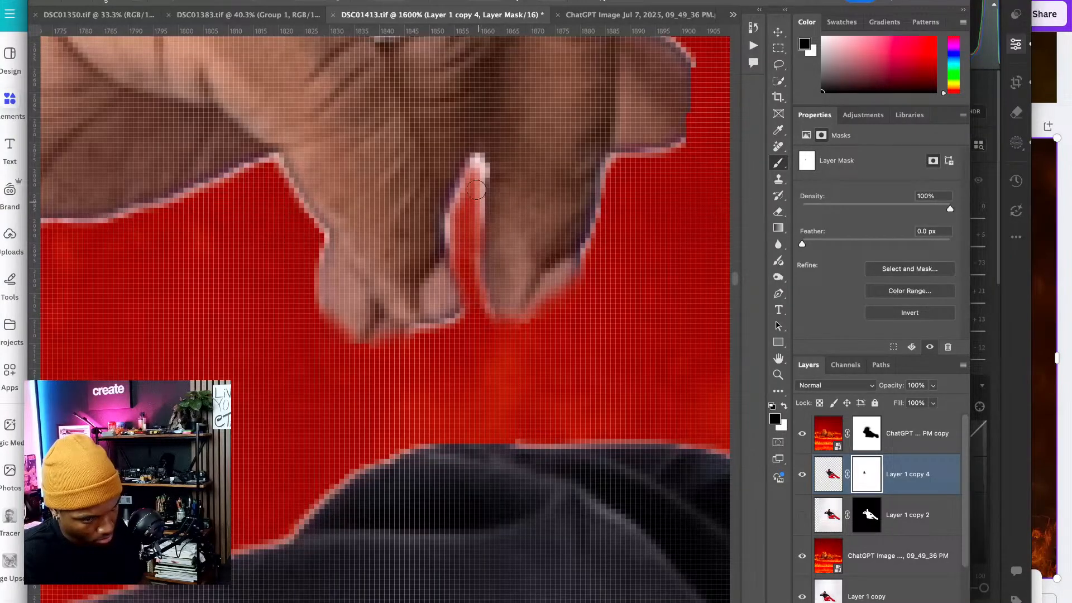
mouse_move(476, 190)
mouse_down()
mouse_move(444, 236)
mouse_move(464, 252)
mouse_move(478, 202)
mouse_move(475, 249)
mouse_up()
- Mask out the light fringe around the fingertip sticking out behind the bent finger
mouse_move(631, 190)
mouse_down()
mouse_move(426, 263)
mouse_move(414, 316)
mouse_up()
mouse_move(443, 215)
mouse_down()
mouse_move(507, 195)
mouse_move(489, 209)
mouse_move(518, 190)
mouse_move(509, 193)
mouse_move(523, 169)
mouse_move(509, 99)
mouse_move(519, 163)
mouse_up()
mouse_move(509, 122)
mouse_down()
mouse_move(514, 93)
mouse_move(562, 230)
mouse_up()
mouse_move(534, 188)
mouse_down()
mouse_move(519, 194)
mouse_move(556, 205)
mouse_up()
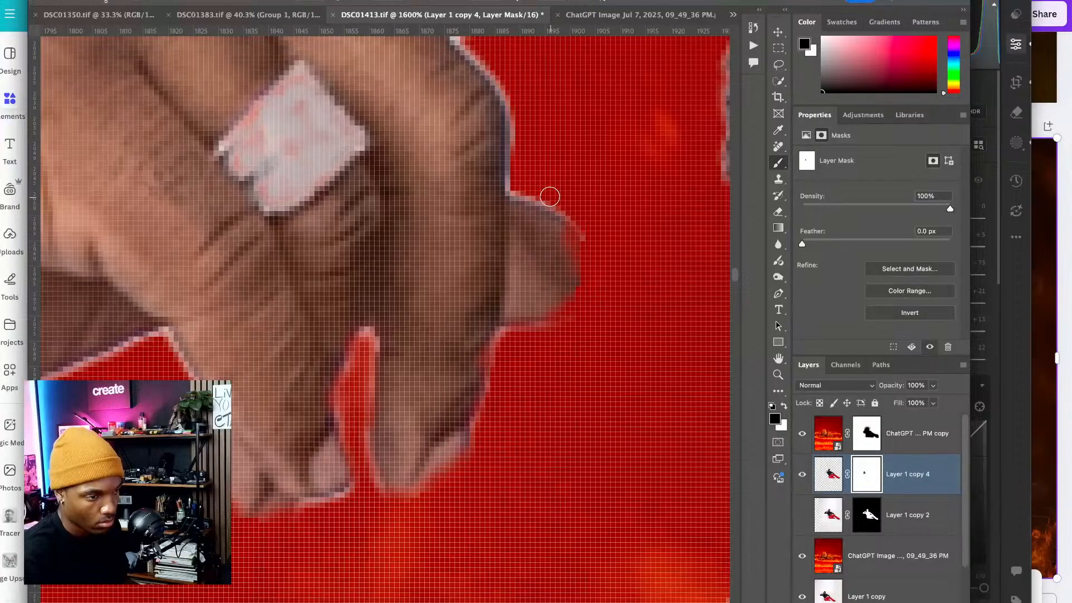
mouse_move(550, 196)
mouse_down()
mouse_move(558, 203)
mouse_move(522, 186)
mouse_move(593, 235)
mouse_move(639, 345)
mouse_up()
- Mask out the pale outline along the bent finger's outer edge, the pointing finger's underside and the adjoining side of the face
click(320, 1)
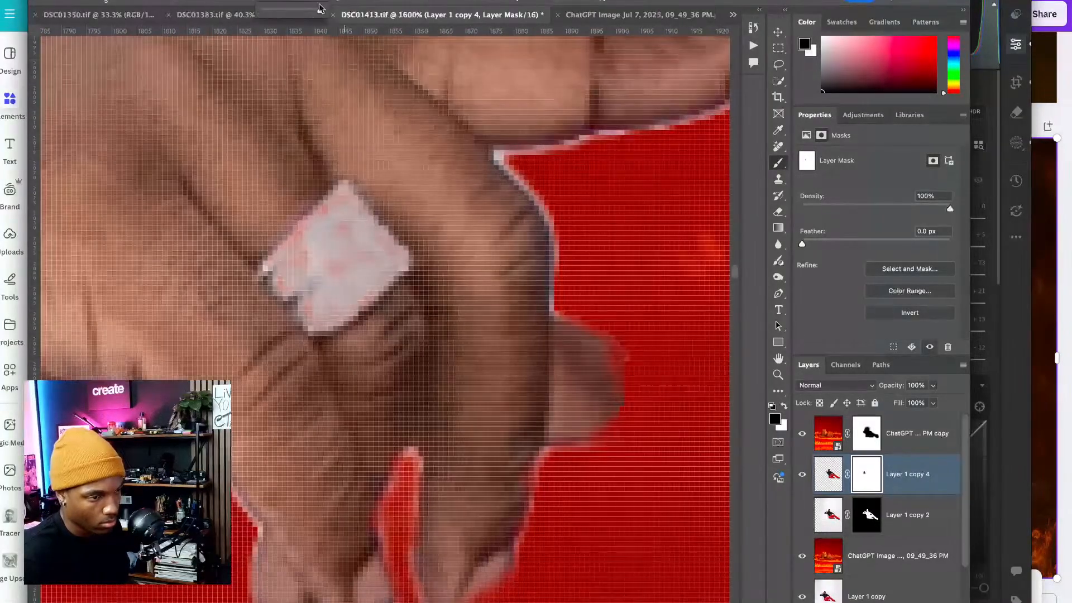
drag(507, 158, 552, 215)
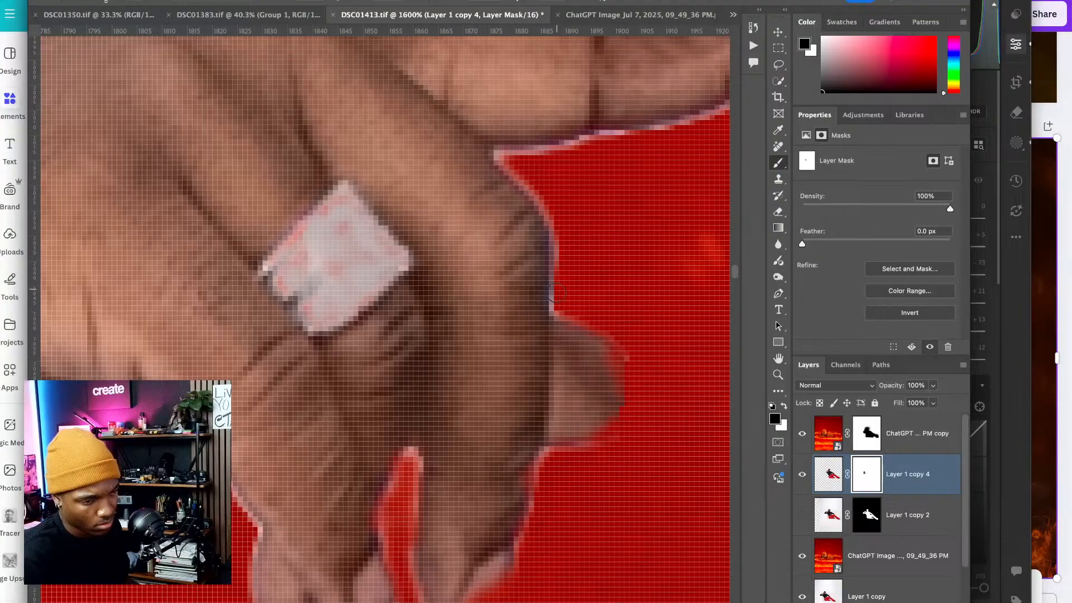
mouse_move(485, 250)
mouse_down()
mouse_move(478, 270)
mouse_move(354, 322)
mouse_up()
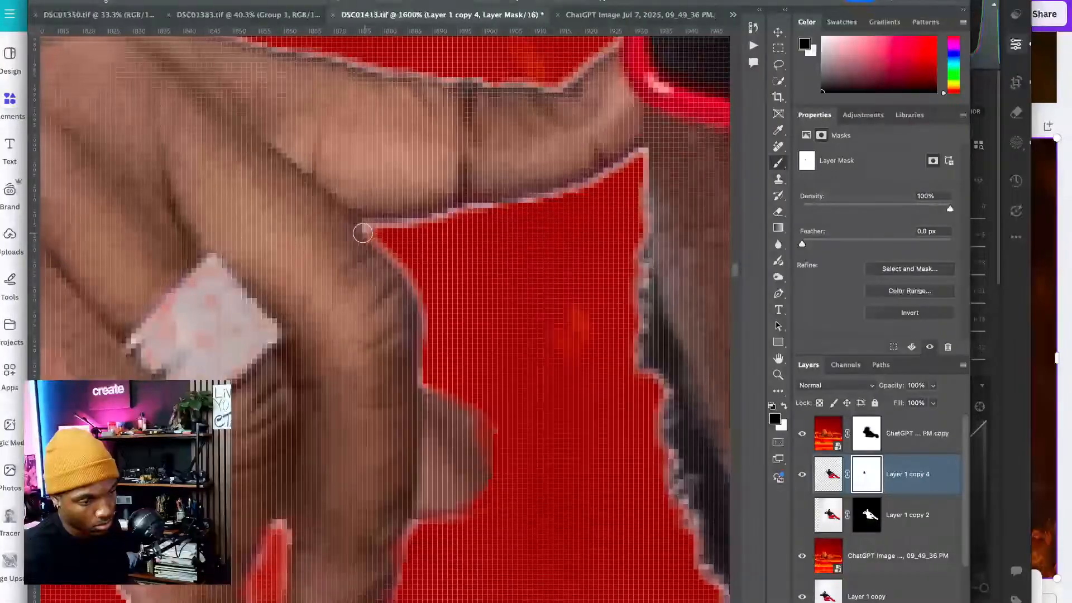
mouse_move(361, 225)
mouse_down()
mouse_move(406, 228)
mouse_move(592, 193)
mouse_up()
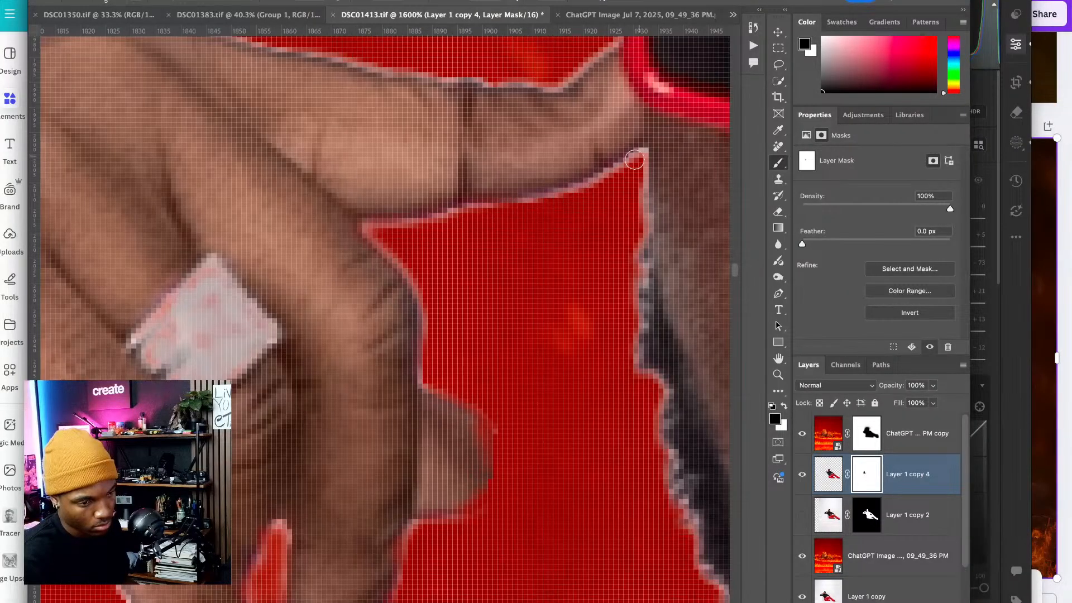
mouse_move(635, 160)
mouse_down()
mouse_move(563, 196)
mouse_move(505, 206)
mouse_up()
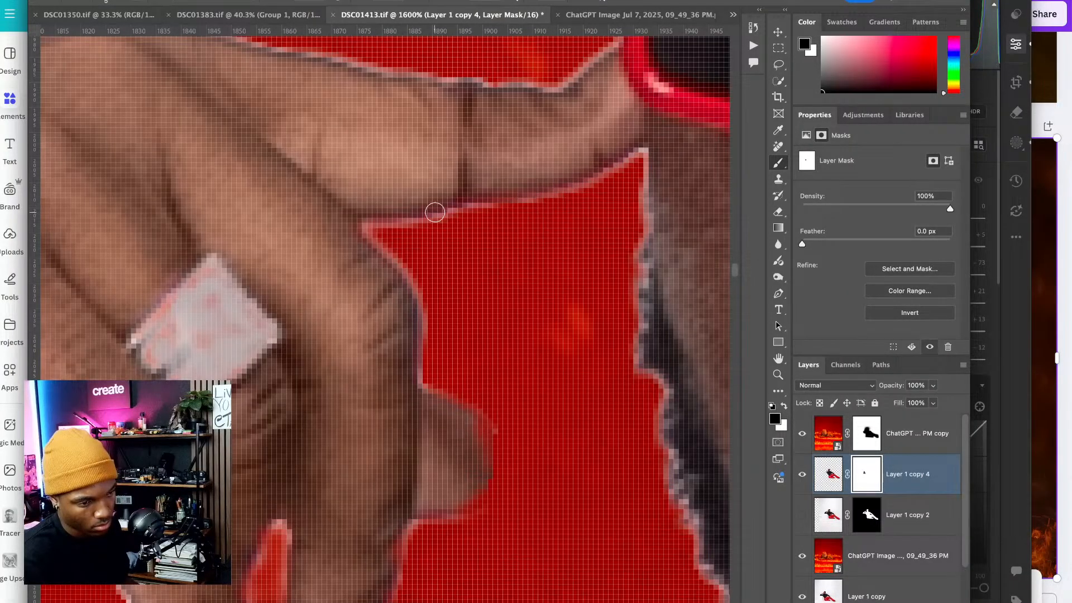
drag(638, 160, 647, 365)
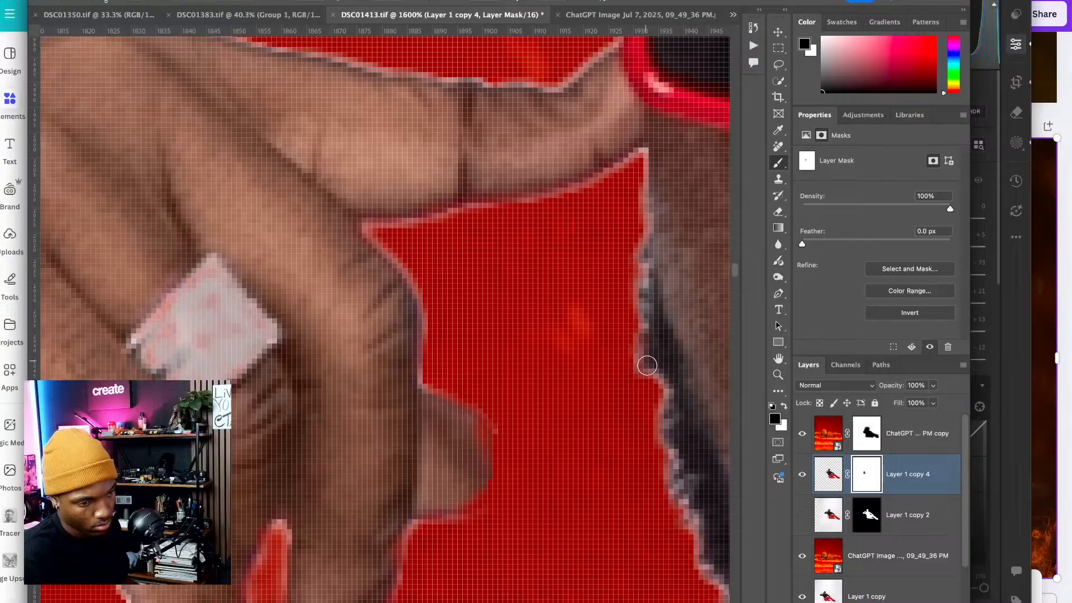
- Mask out the pale fringe along the top of the hand and the pointing finger up to the sunglasses
mouse_move(435, 64)
mouse_down()
mouse_move(603, 316)
mouse_move(709, 349)
mouse_up()
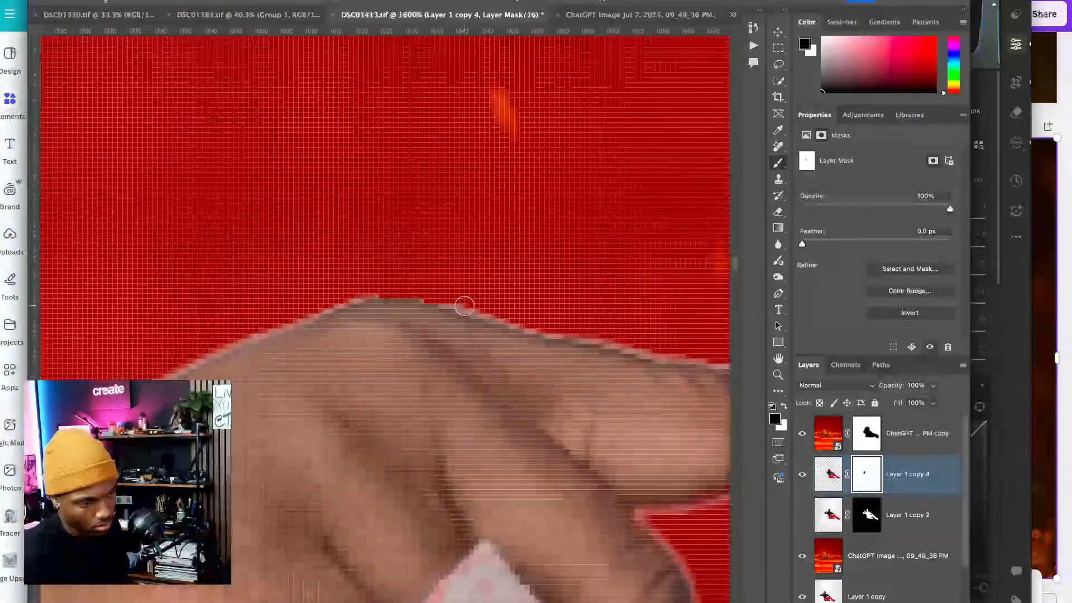
drag(464, 305, 564, 329)
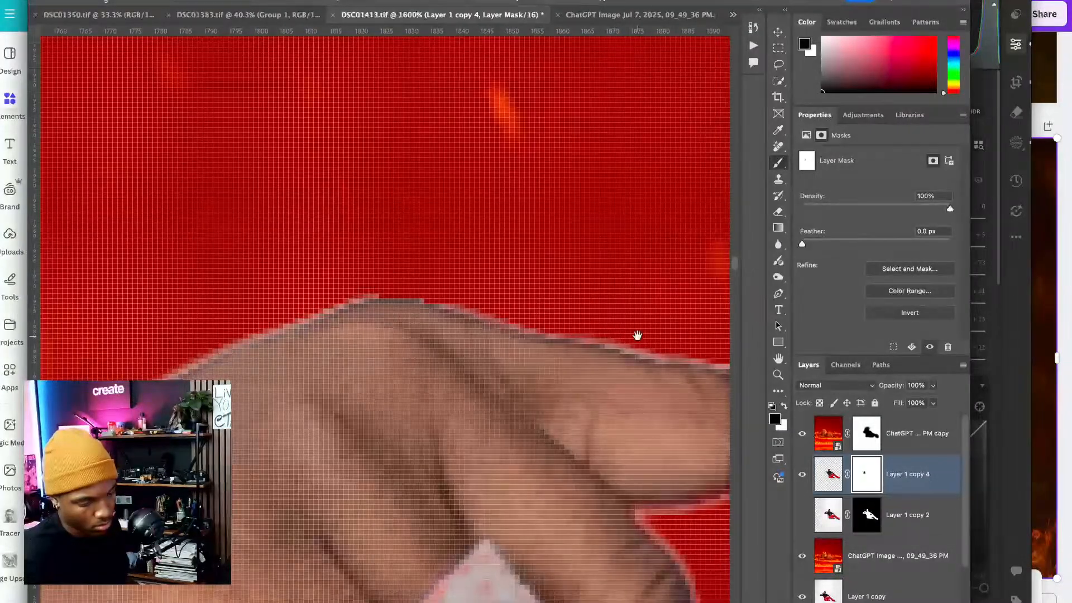
mouse_move(637, 335)
mouse_down()
mouse_move(461, 297)
mouse_move(367, 290)
mouse_move(584, 332)
mouse_up()
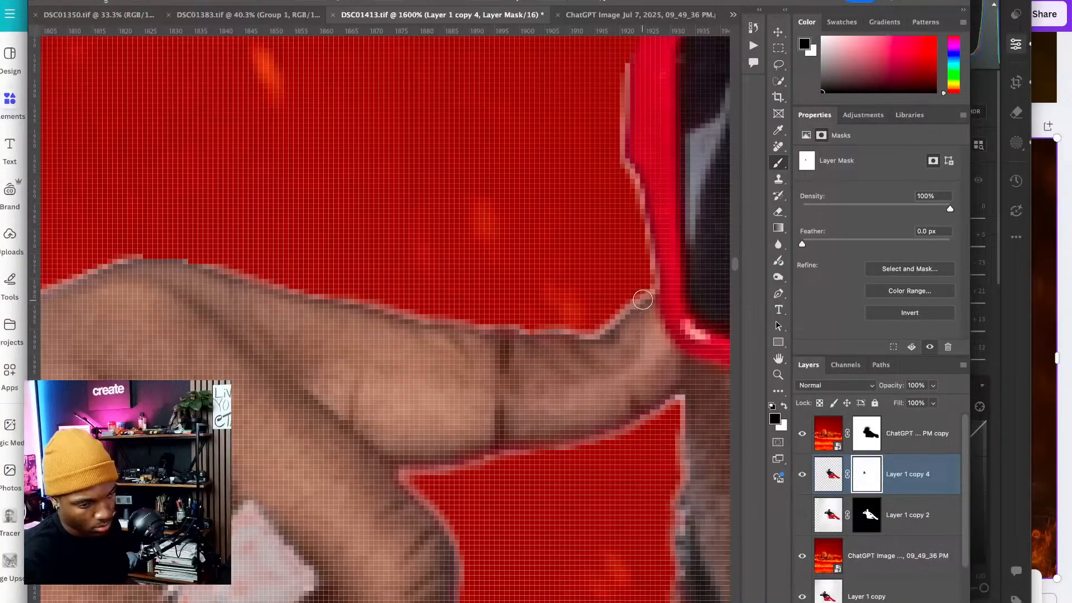
drag(643, 300, 599, 324)
- Mask out the pale fringe along the bracelet's lower edge and the underside of the raised hand
mouse_move(511, 380)
mouse_down()
mouse_move(625, 266)
mouse_move(664, 150)
mouse_up()
mouse_move(441, 542)
mouse_down()
mouse_move(589, 337)
mouse_move(675, 268)
mouse_up()
drag(235, 385, 564, 313)
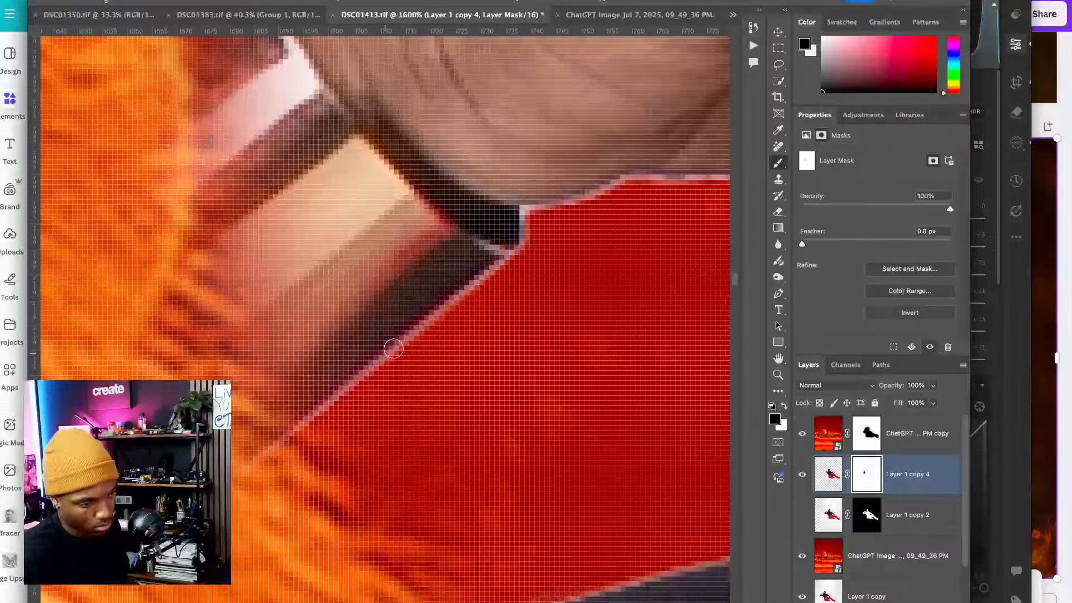
drag(411, 373, 288, 447)
drag(564, 273, 355, 380)
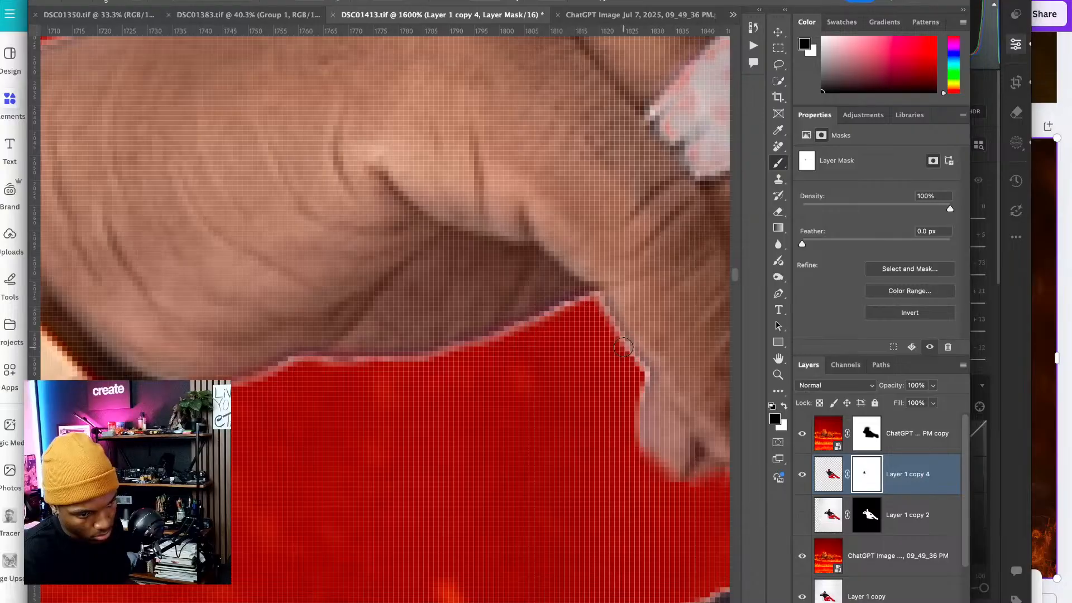
mouse_move(624, 347)
mouse_down()
mouse_move(645, 364)
mouse_move(650, 400)
mouse_up()
- Mask out the pale outline along the upper edge of the fiery gap between the black sleeve and the torso
mouse_move(598, 353)
mouse_down()
mouse_move(553, 335)
mouse_move(452, 145)
mouse_up()
mouse_move(670, 538)
mouse_down()
mouse_move(574, 404)
mouse_move(565, 362)
mouse_move(385, 279)
mouse_move(235, 241)
mouse_up()
key(super+minus)
key(super+minus)
key(super+minus)
key(super+minus)
drag(603, 315, 179, 249)
drag(698, 273, 337, 268)
drag(510, 547, 427, 317)
scroll(427, 317, up, 5)
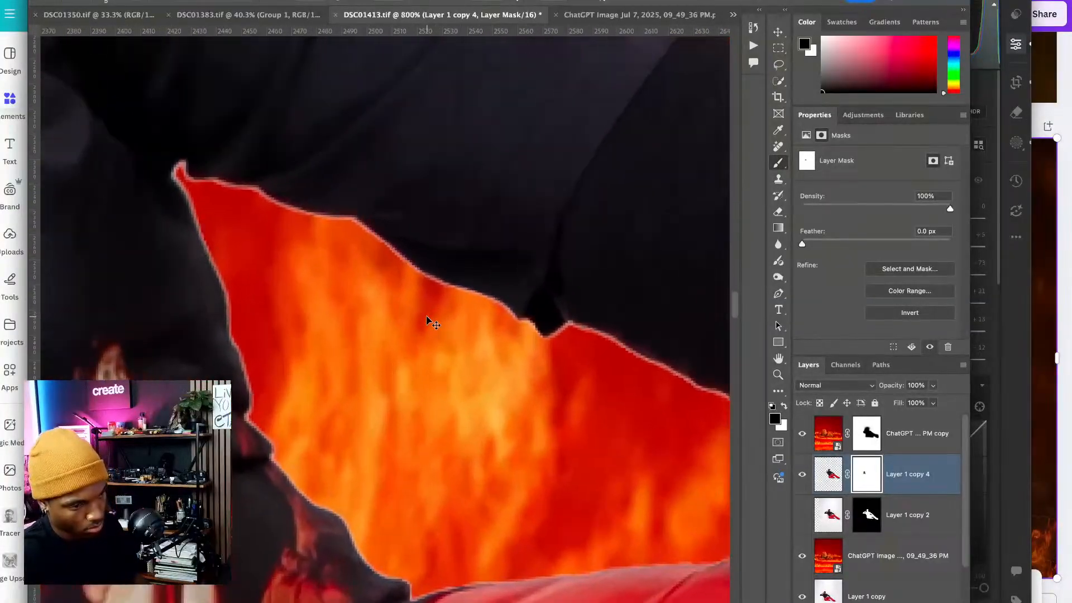
scroll(270, 223, up, 2)
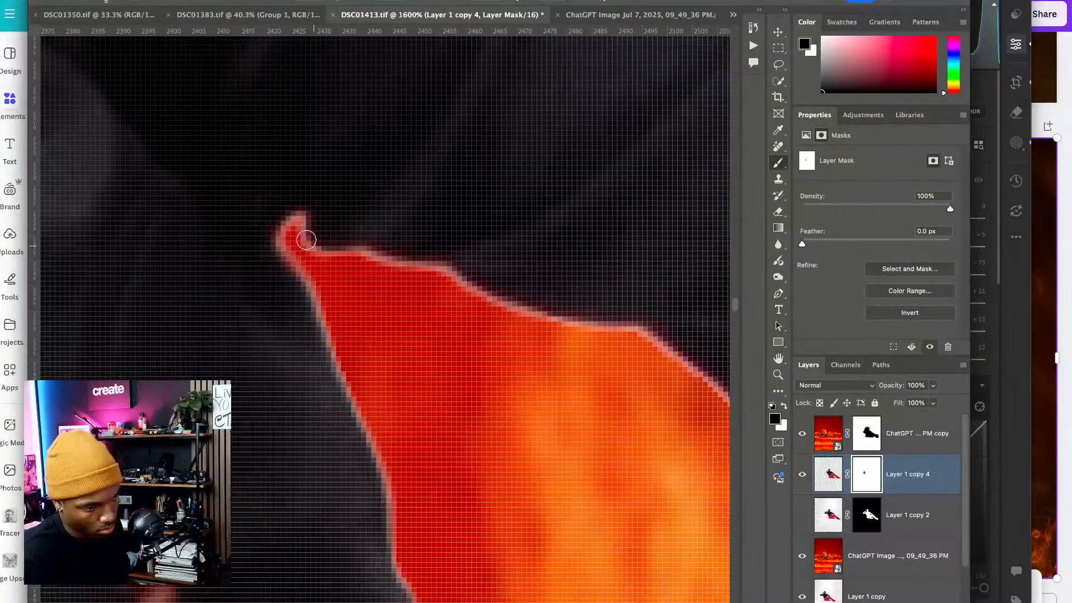
drag(306, 240, 320, 252)
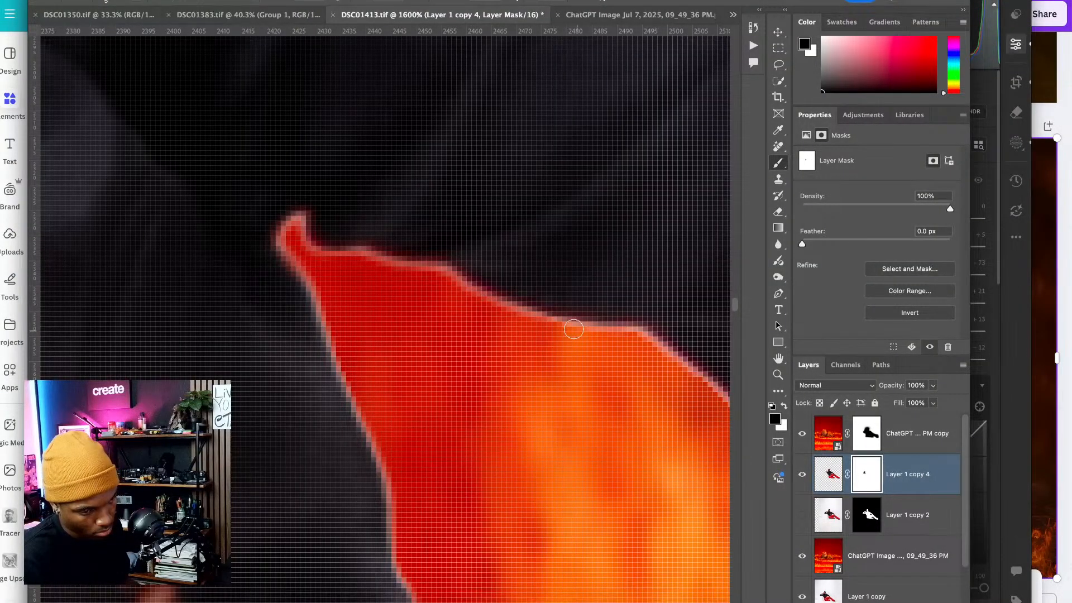
scroll(542, 338, right, 5)
scroll(542, 337, down, 2)
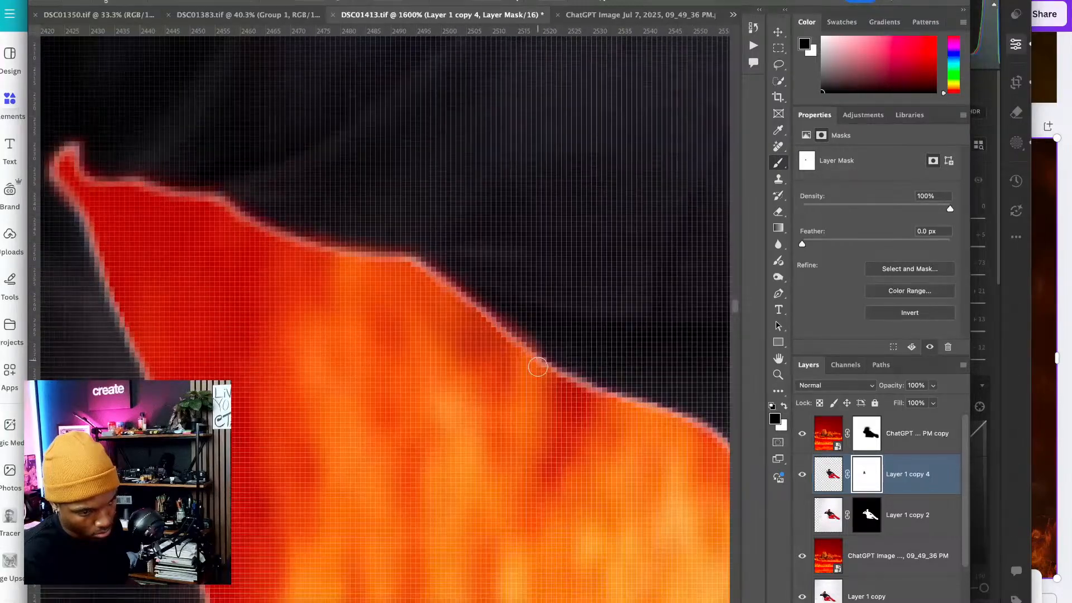
scroll(399, 304, right, 3)
scroll(399, 303, down, 2)
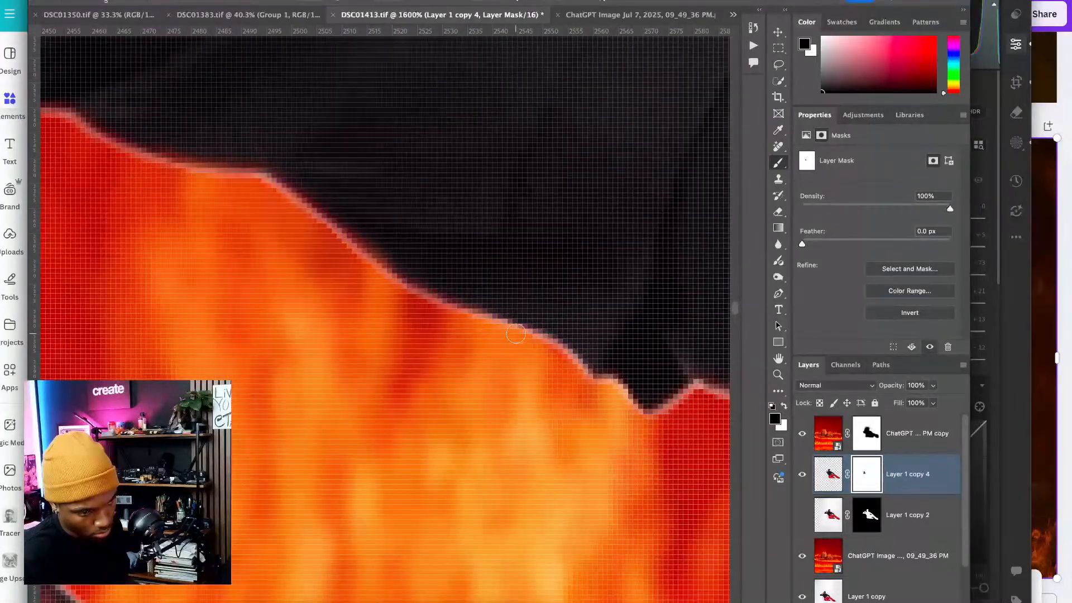
- Duplicate the topmost masked fire background layer, the ChatGPT Image copy
key(ctrl+0)
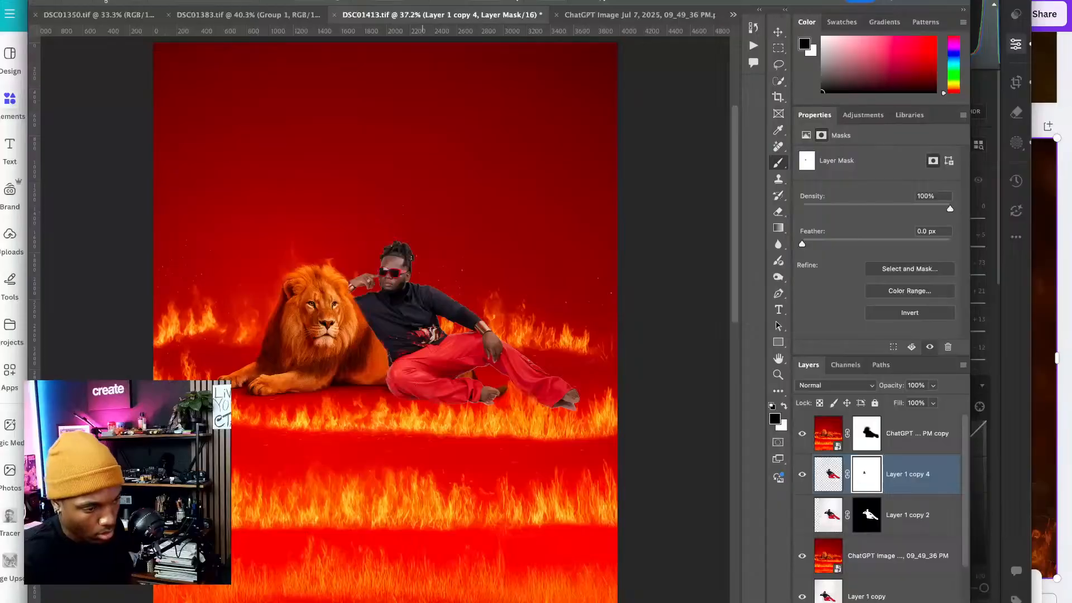
scroll(497, 407, up, 5)
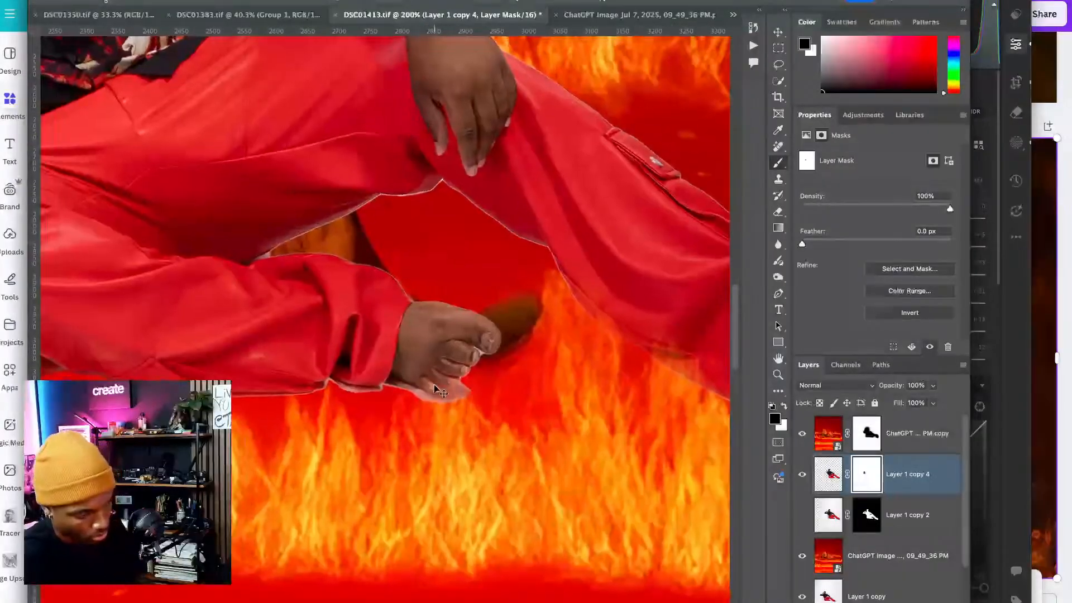
scroll(430, 437, up, 3)
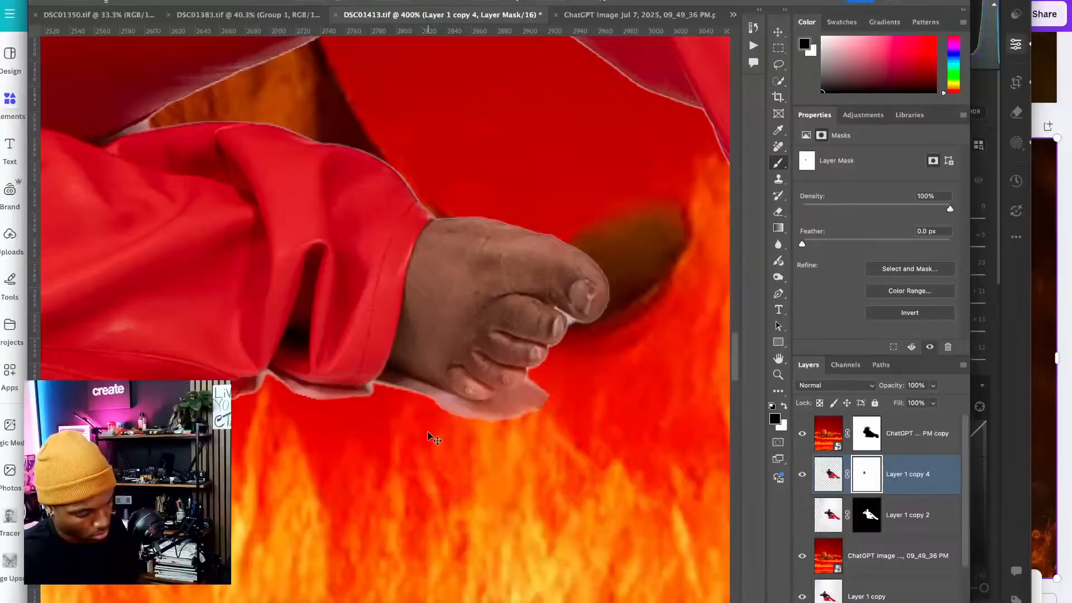
scroll(434, 440, up, 2)
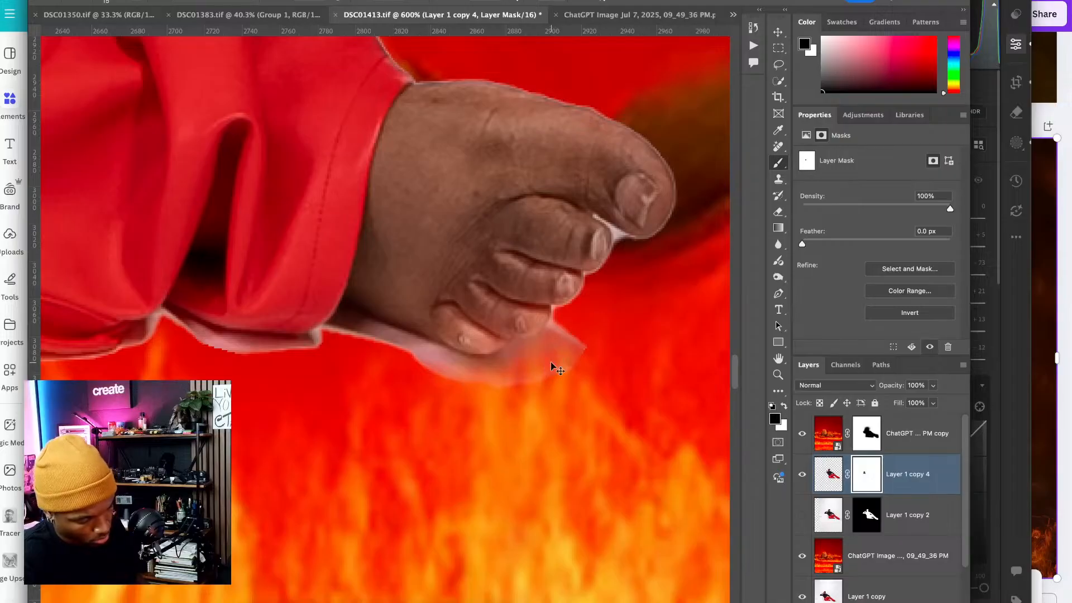
scroll(551, 365, down, 4)
click(928, 444)
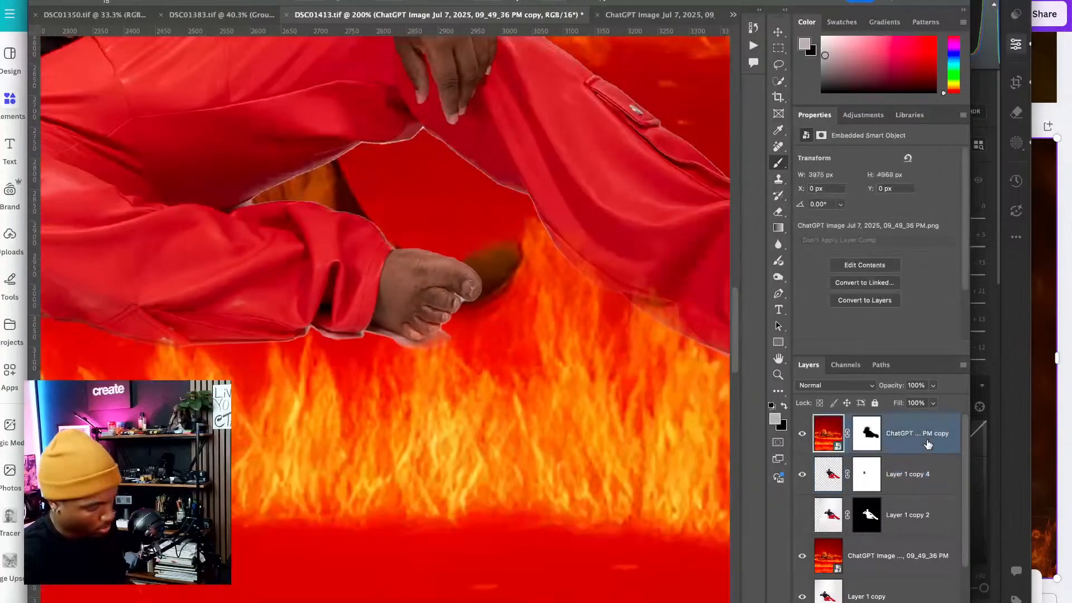
key(ctrl+j)
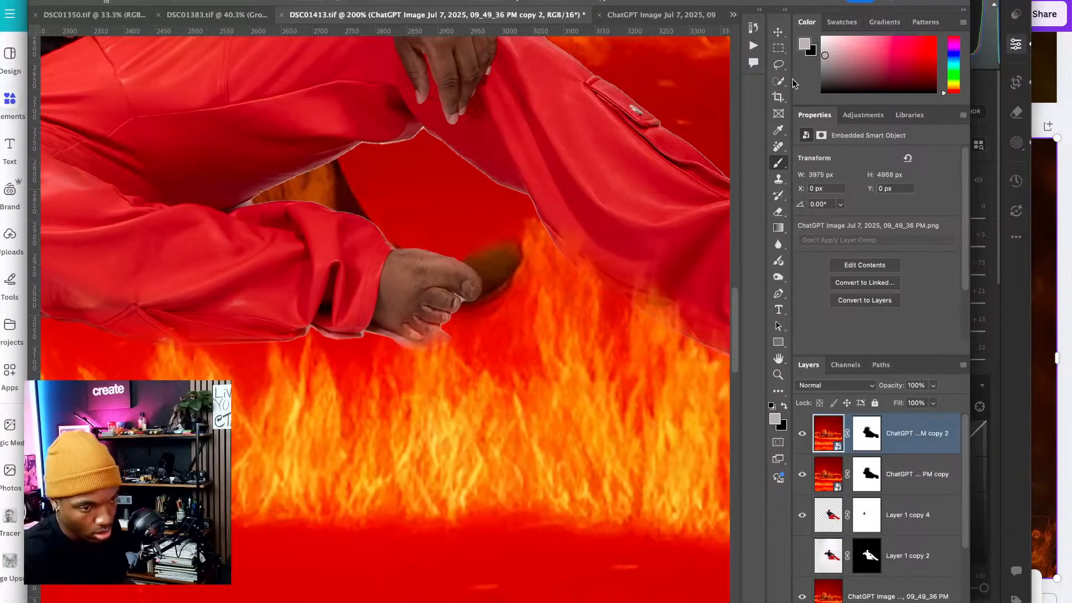
- Move the duplicated fire layer up to X 0 px, Y -153 px so its flames overlap the man's feet
click(782, 35)
drag(421, 419, 426, 371)
key(super+minus)
key(super+minus)
key(super+minus)
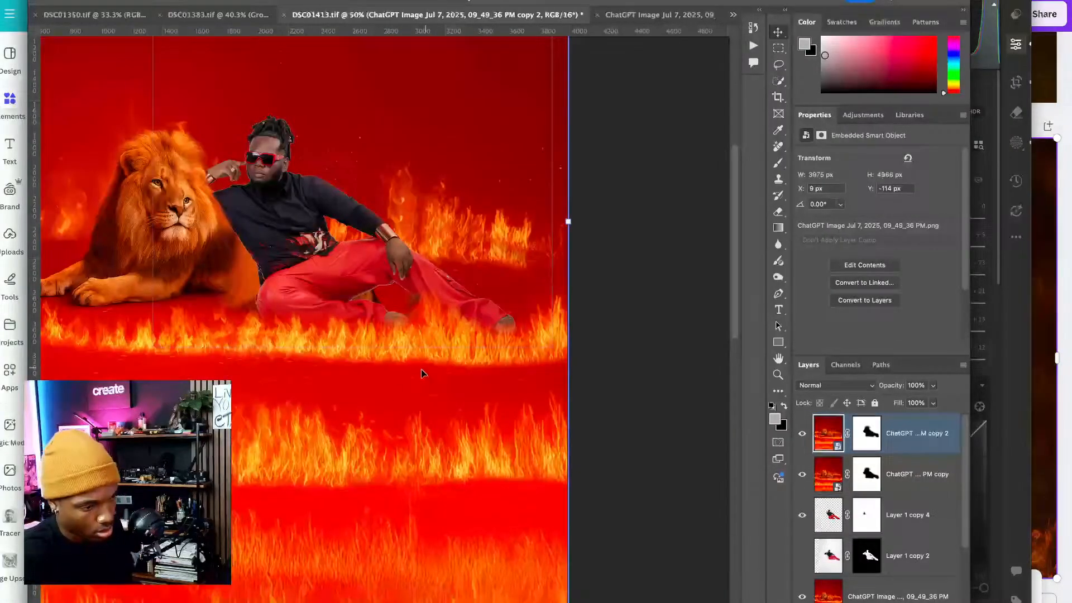
drag(366, 402, 555, 435)
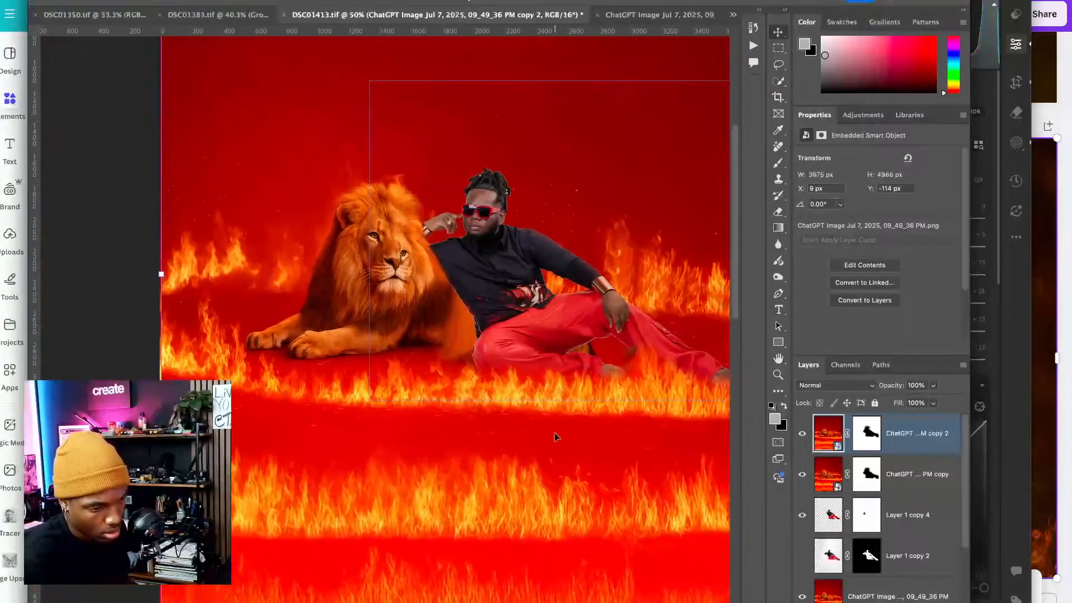
drag(469, 435, 509, 437)
mouse_move(502, 390)
mouse_down()
mouse_move(500, 431)
mouse_move(502, 382)
mouse_up()
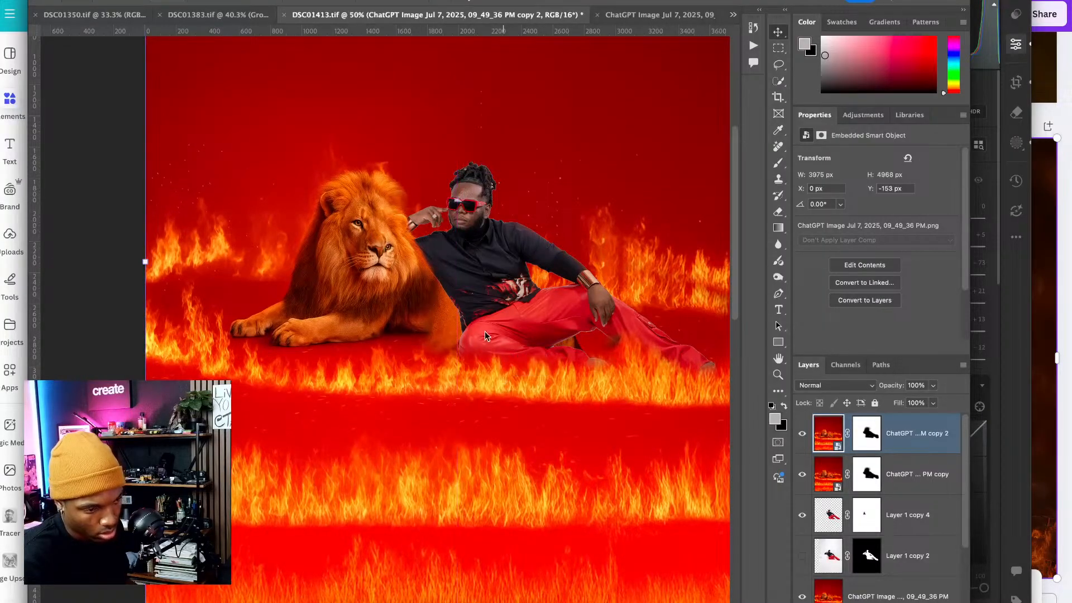
- Paint black on the duplicate's layer mask to hide its shifted lion head and mane, resizing the brush as needed
click(865, 438)
key(b)
key(d)
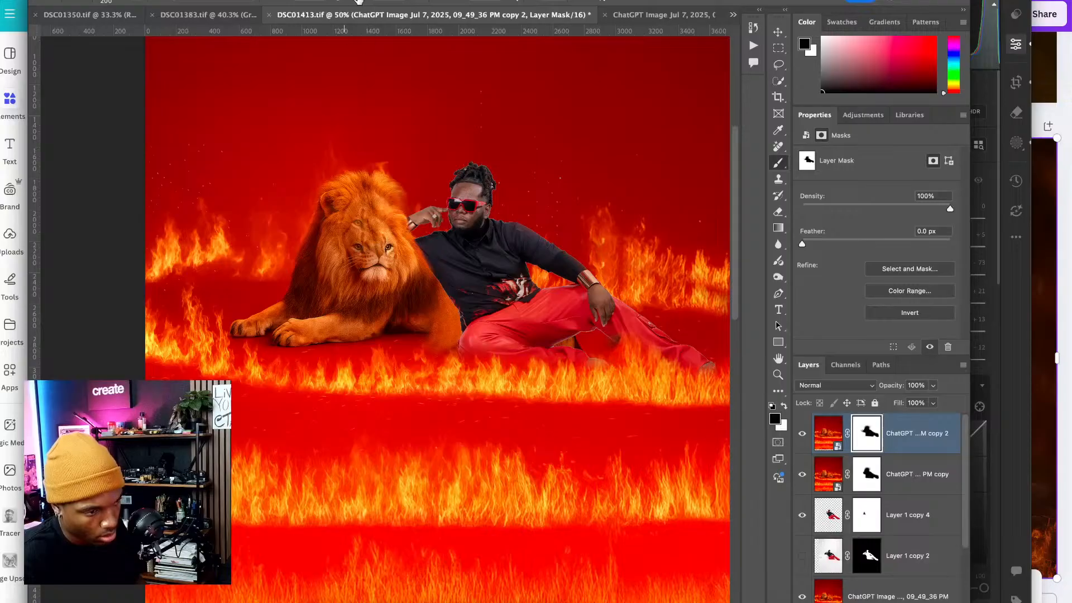
click(328, 1)
drag(334, 178, 334, 254)
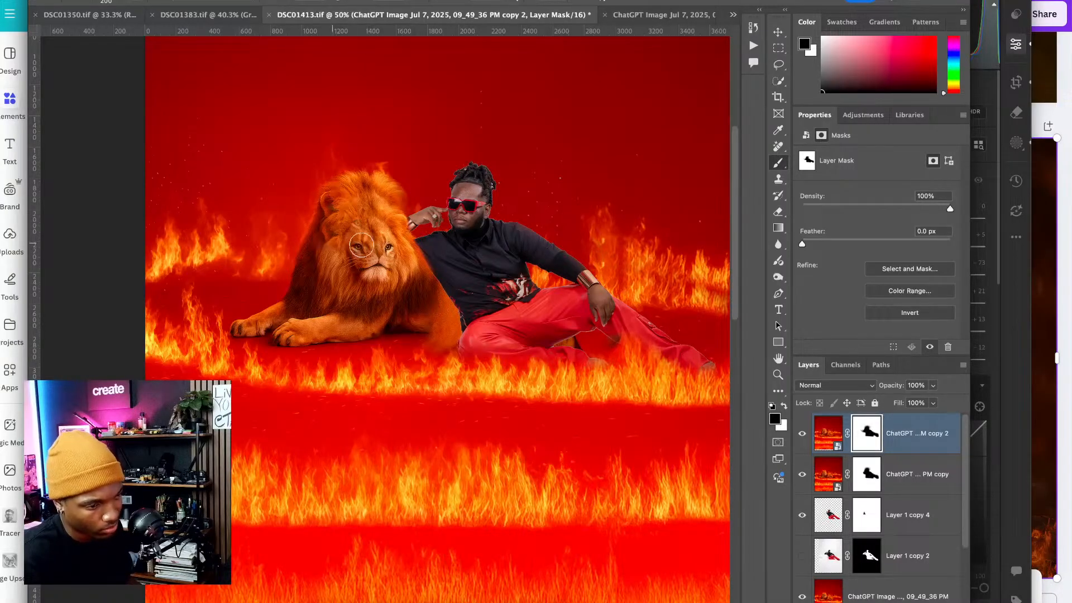
key(])
key(])
key(])
drag(367, 203, 351, 242)
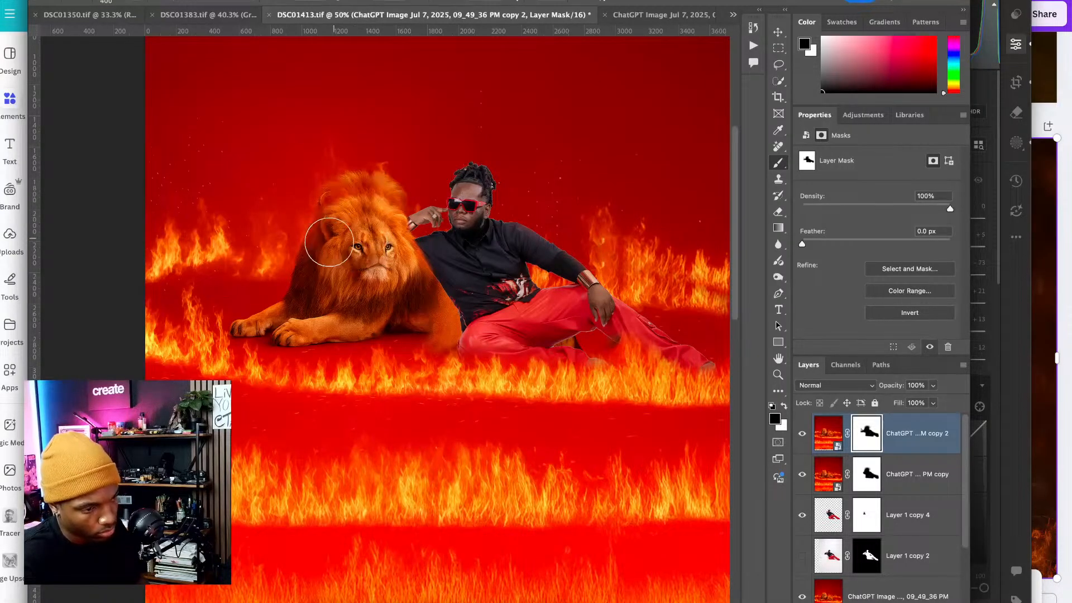
key(])
key(])
key(])
mouse_move(344, 177)
mouse_down()
mouse_move(315, 180)
mouse_move(355, 194)
mouse_move(321, 209)
mouse_move(330, 229)
mouse_move(349, 218)
mouse_move(349, 209)
mouse_move(306, 275)
mouse_move(351, 288)
mouse_up()
key(bracketleft)
key(bracketleft)
key(bracketleft)
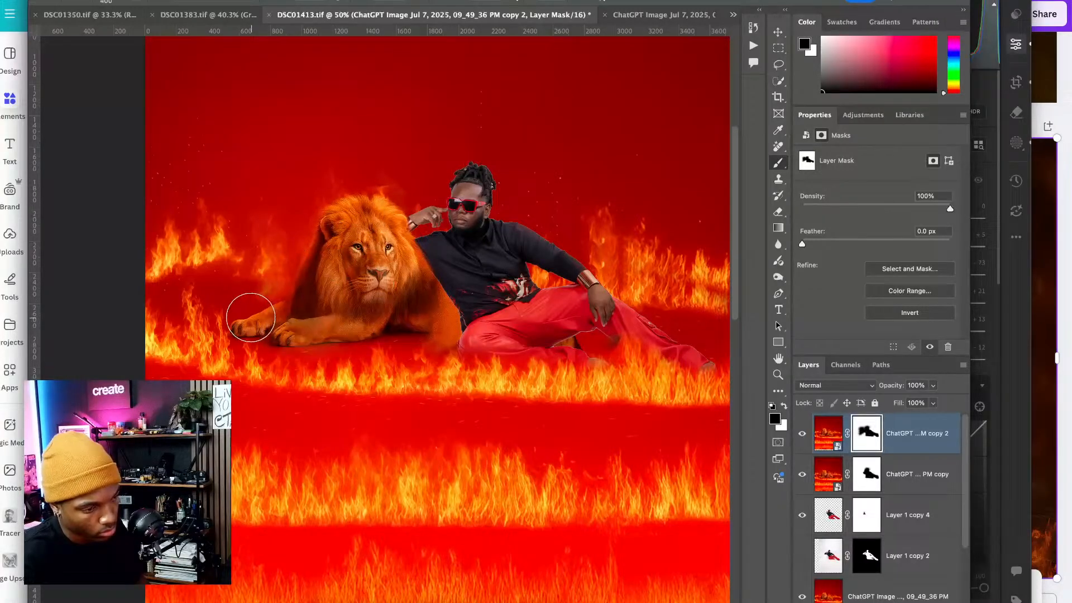
- Mask out the duplicate's shifted front paws and the dark patch between the flames beside the lion
mouse_move(259, 325)
mouse_down()
mouse_move(288, 333)
mouse_move(333, 325)
mouse_move(262, 313)
mouse_up()
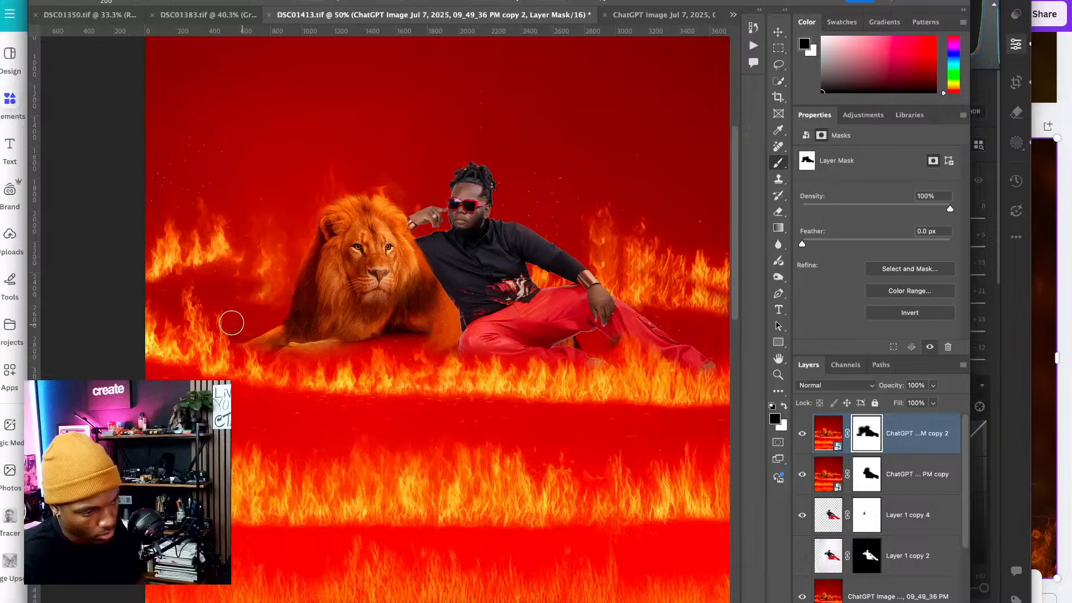
drag(259, 336, 337, 339)
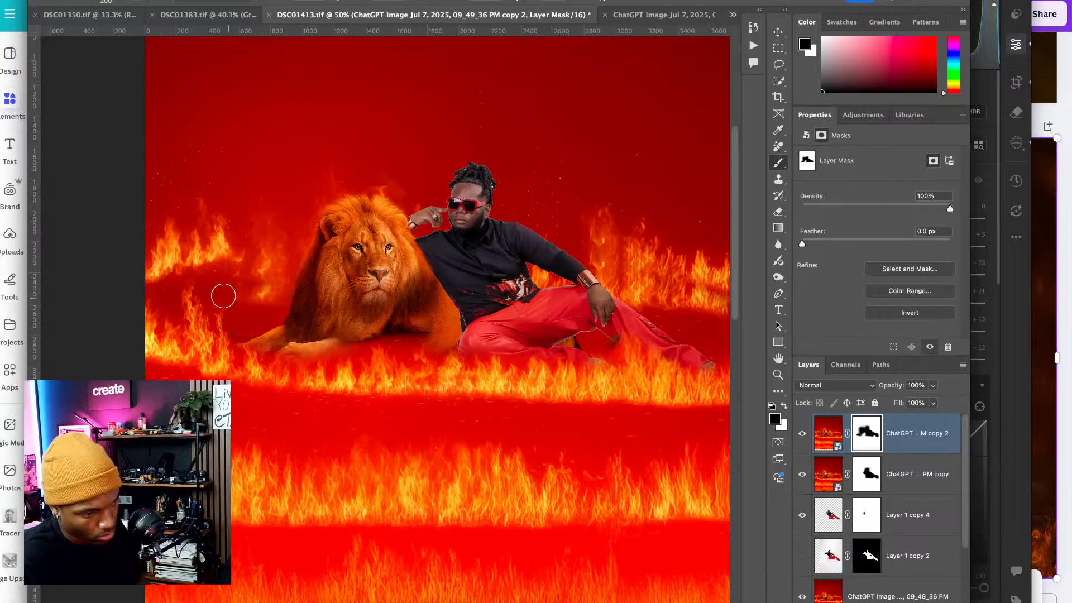
mouse_move(223, 296)
mouse_down()
mouse_move(276, 286)
mouse_move(219, 275)
mouse_move(259, 285)
mouse_move(184, 301)
mouse_up()
key(bracketright)
key(bracketright)
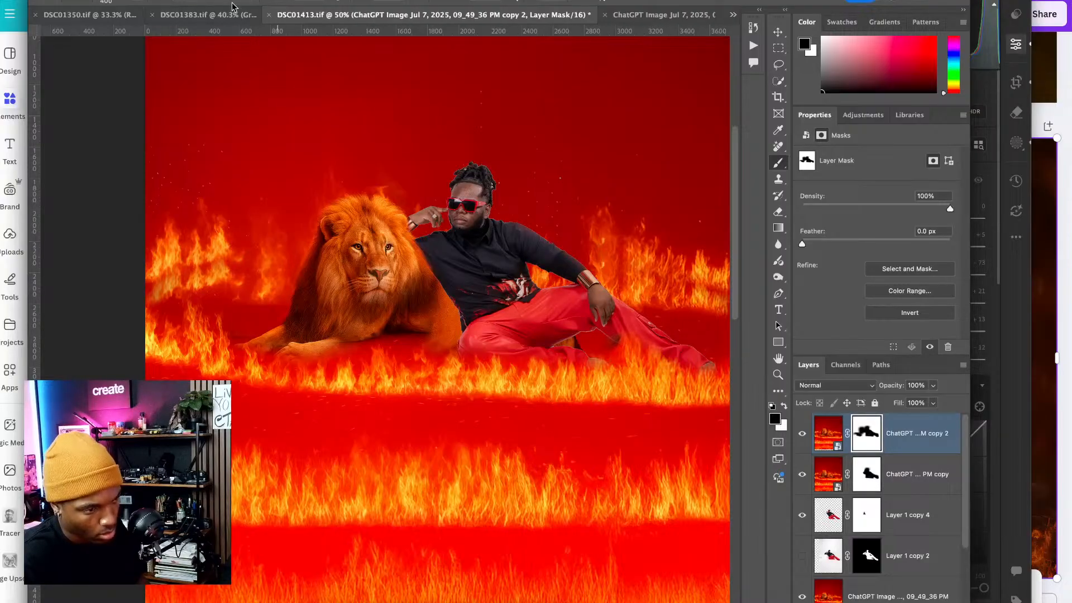
- Paint black on the duplicate's mask with a larger brush to reveal the original lion's paws and lower body
click(325, 1)
key(bracketright)
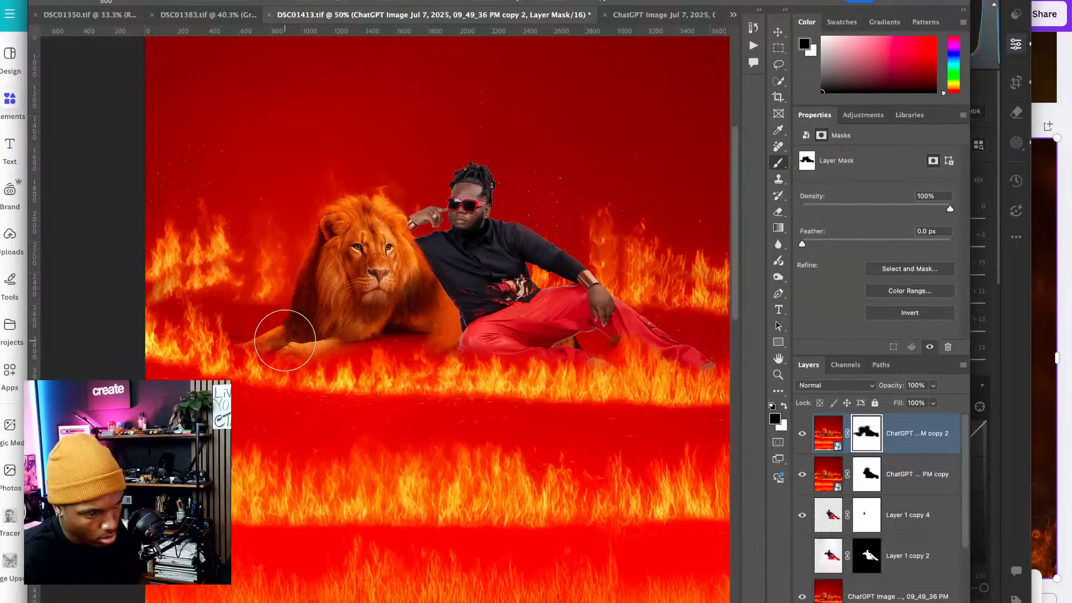
mouse_move(234, 336)
mouse_down()
mouse_move(376, 341)
mouse_move(362, 348)
mouse_move(433, 340)
mouse_move(386, 344)
mouse_move(413, 341)
mouse_move(390, 357)
mouse_move(393, 319)
mouse_move(396, 335)
mouse_move(326, 353)
mouse_move(421, 296)
mouse_move(416, 341)
mouse_move(418, 316)
mouse_up()
key(bracketleft)
key(bracketleft)
key(bracketright)
key(bracketright)
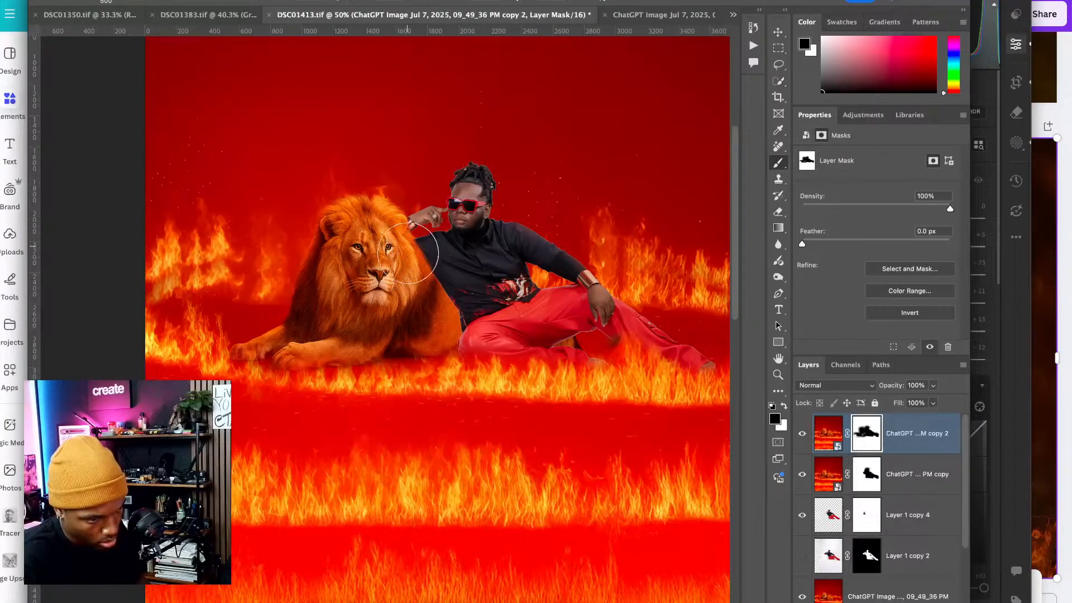
key(bracketleft)
key(bracketleft)
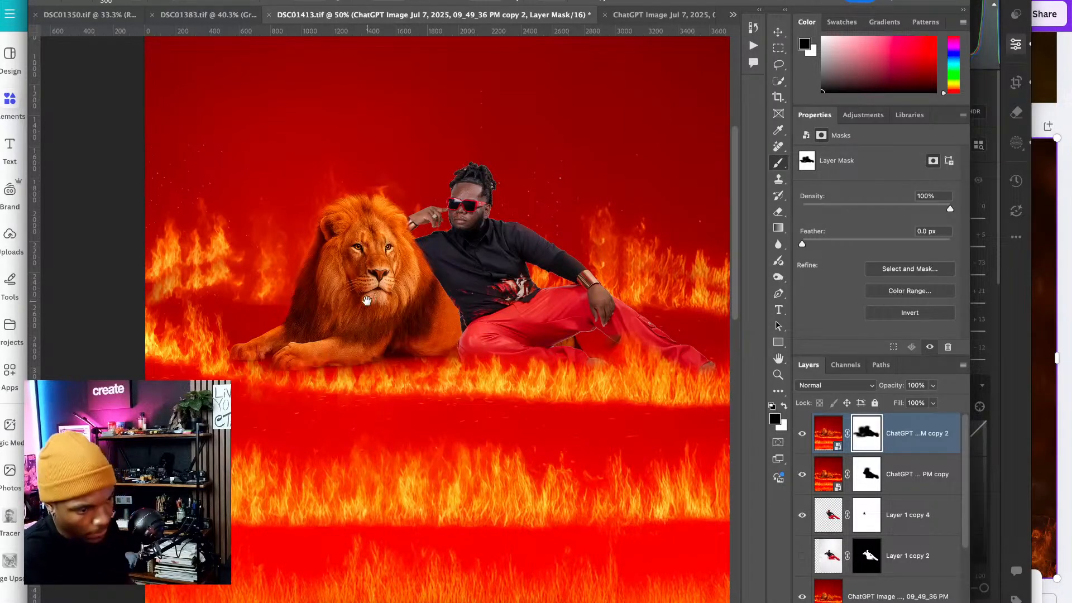
- Paint black on the duplicate's mask along its lower edge to blend it into the flames at the image's bottom
scroll(470, 283, left, 5)
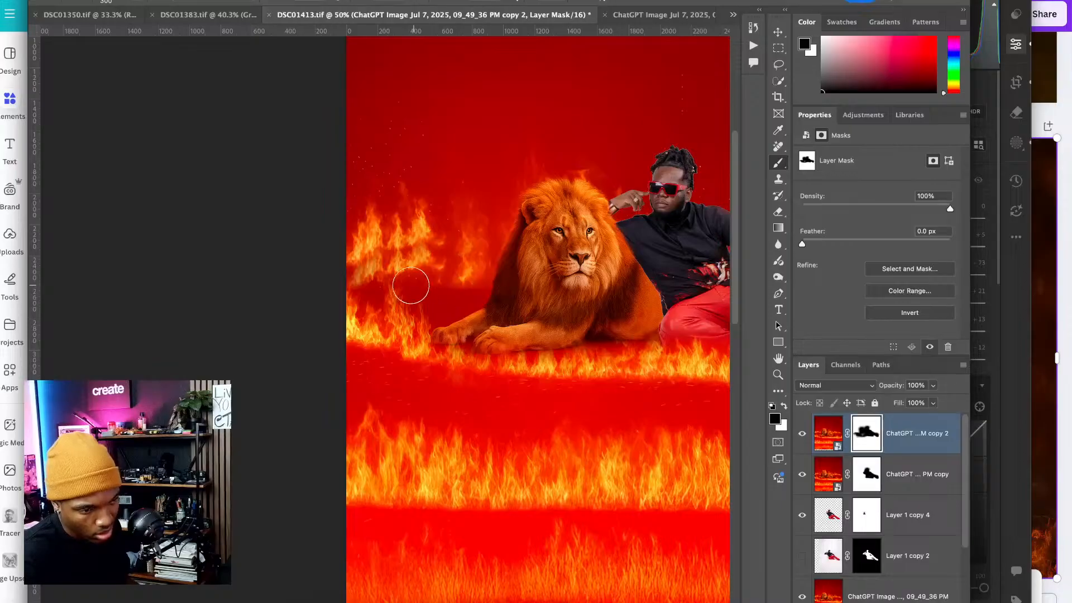
scroll(527, 263, left, 1)
scroll(526, 263, up, 1)
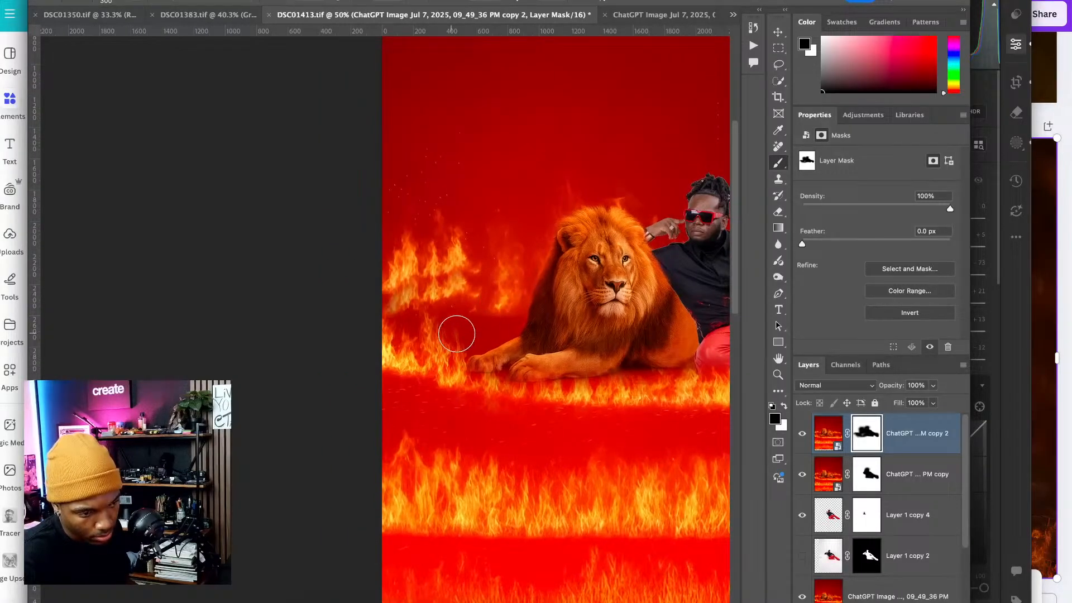
scroll(435, 304, right, 10)
scroll(409, 287, down, 2)
scroll(410, 288, left, 6)
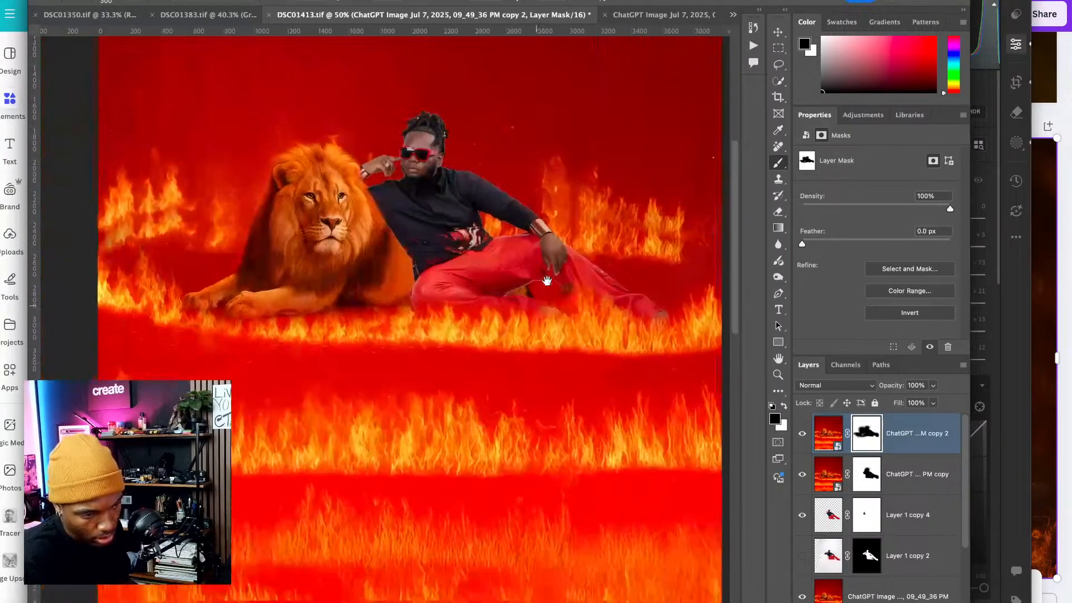
scroll(546, 280, down, 6)
mouse_move(252, 377)
mouse_down()
mouse_move(299, 374)
mouse_move(223, 373)
mouse_move(376, 365)
mouse_move(352, 363)
mouse_up()
mouse_move(434, 369)
mouse_down()
mouse_move(493, 371)
mouse_move(302, 358)
mouse_up()
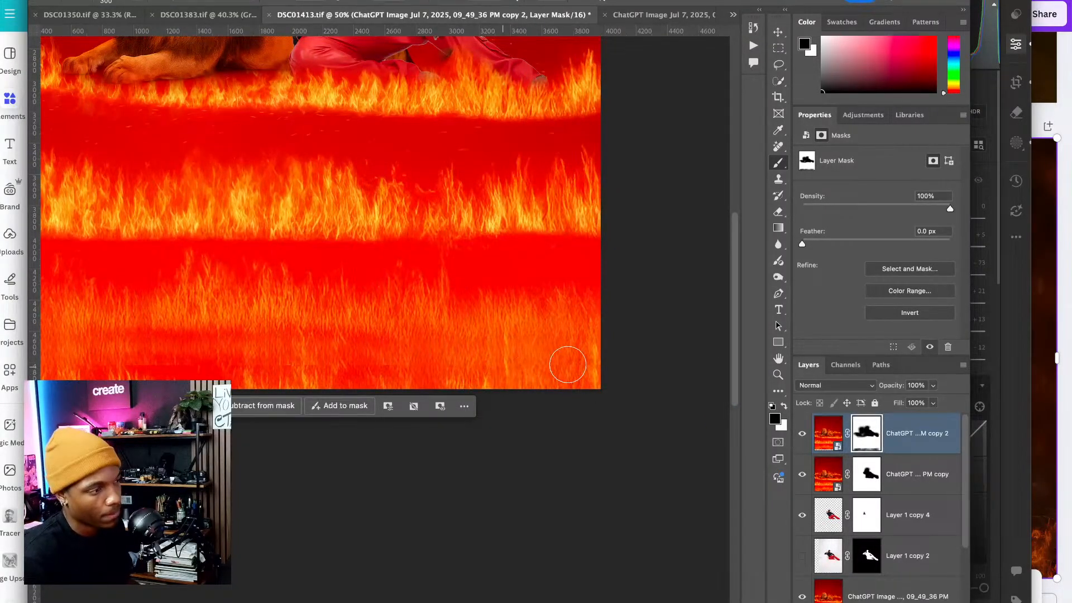
- Inspect how the raised flames overlap the man's legs and feet and blend with the surrounding fire
drag(546, 280, 603, 396)
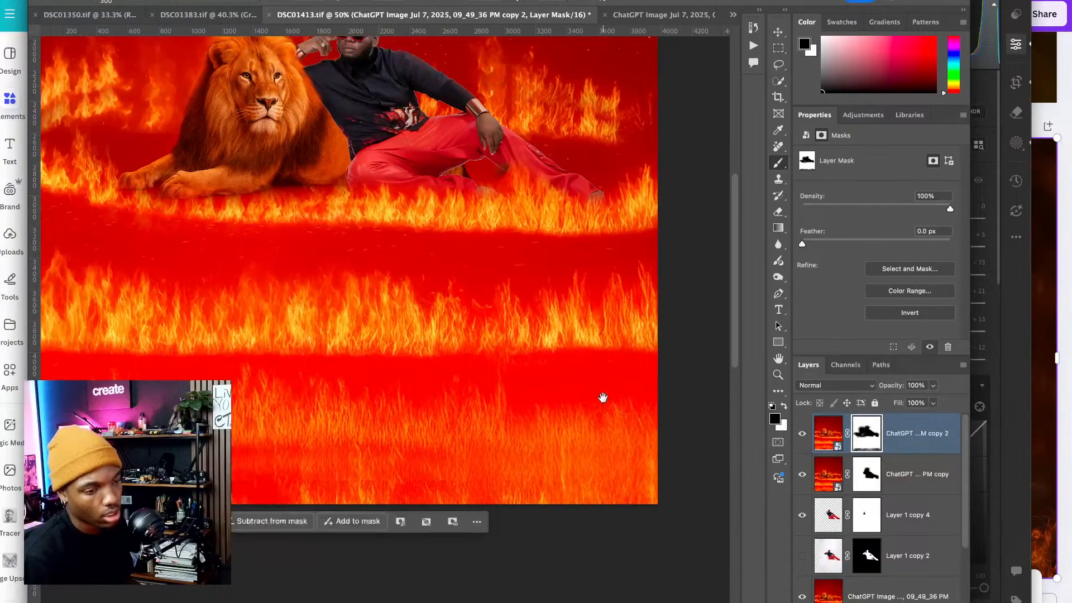
drag(542, 302, 473, 321)
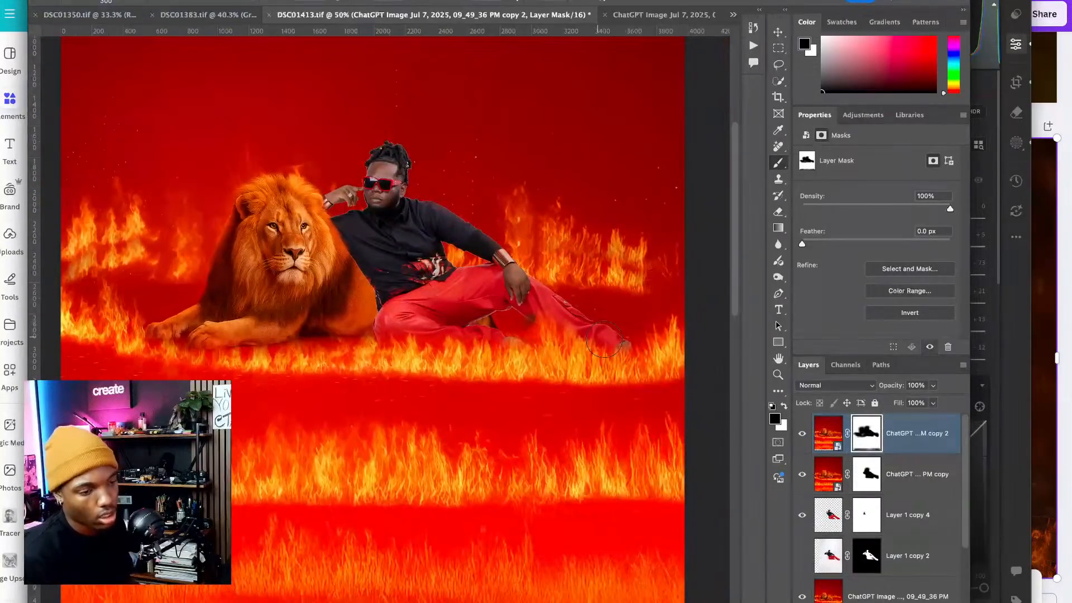
key(super+plus)
key(super+plus)
drag(602, 403, 301, 376)
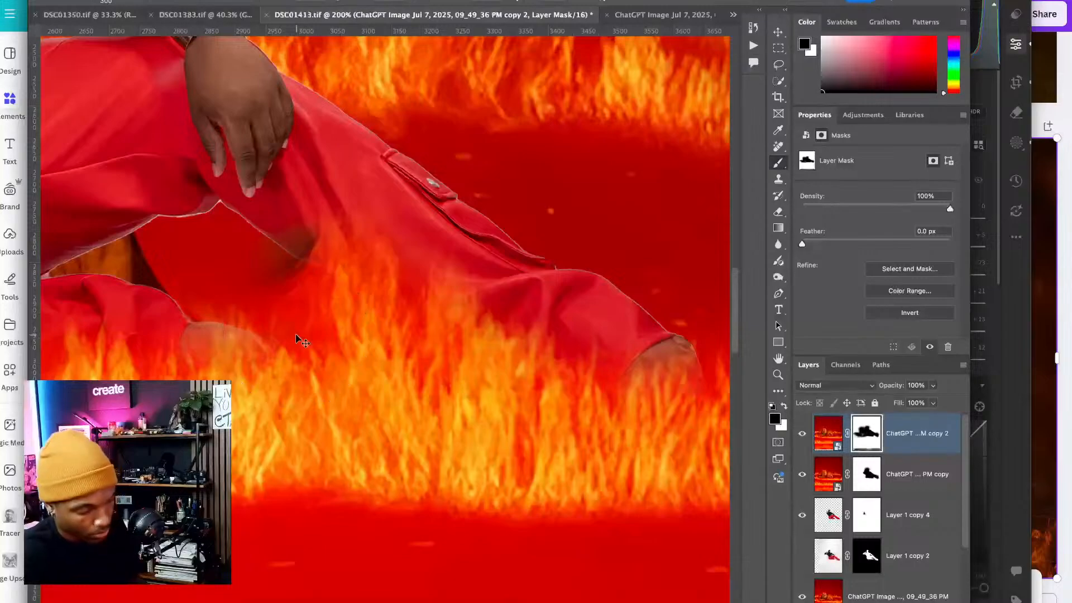
key(super+minus)
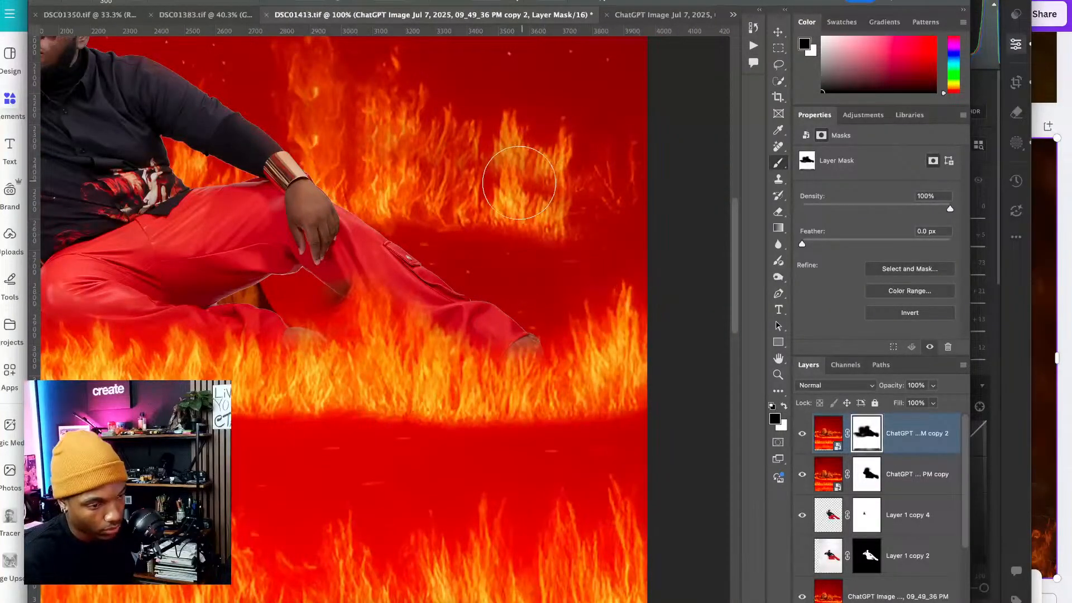
drag(493, 226, 558, 209)
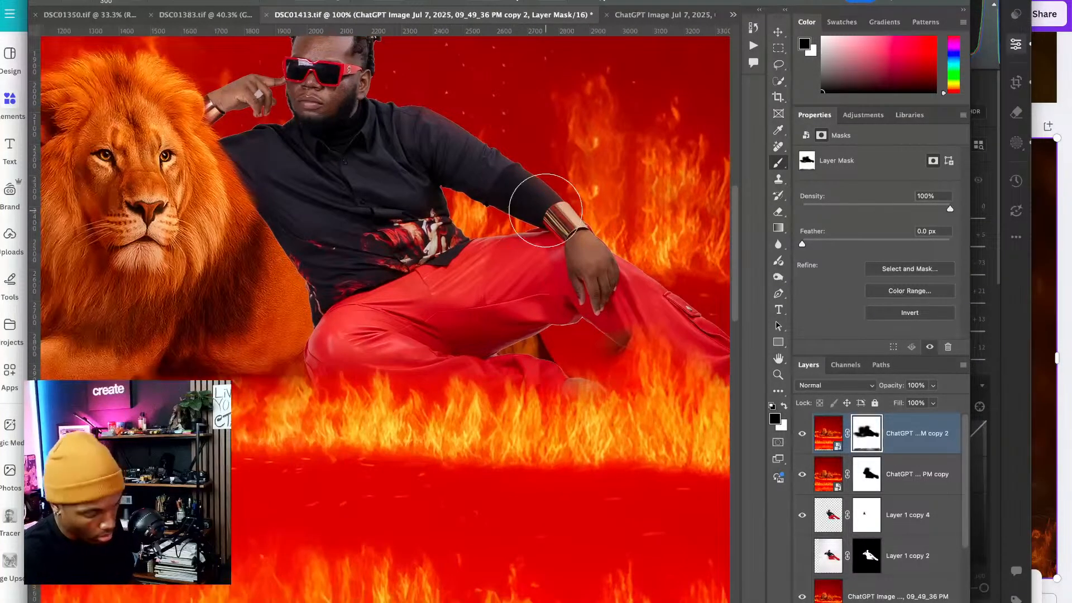
- Apply the merged image onto Layer 1 copy 4 with Apply Image, using Multiply blending at 25% opacity
key(super+0)
click(832, 522)
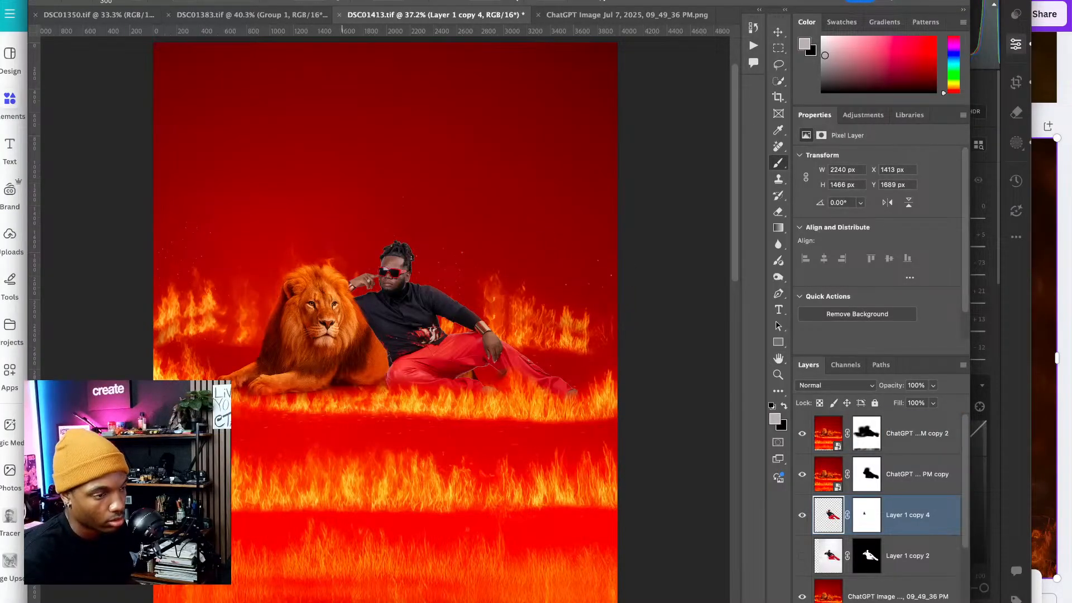
click(159, 0)
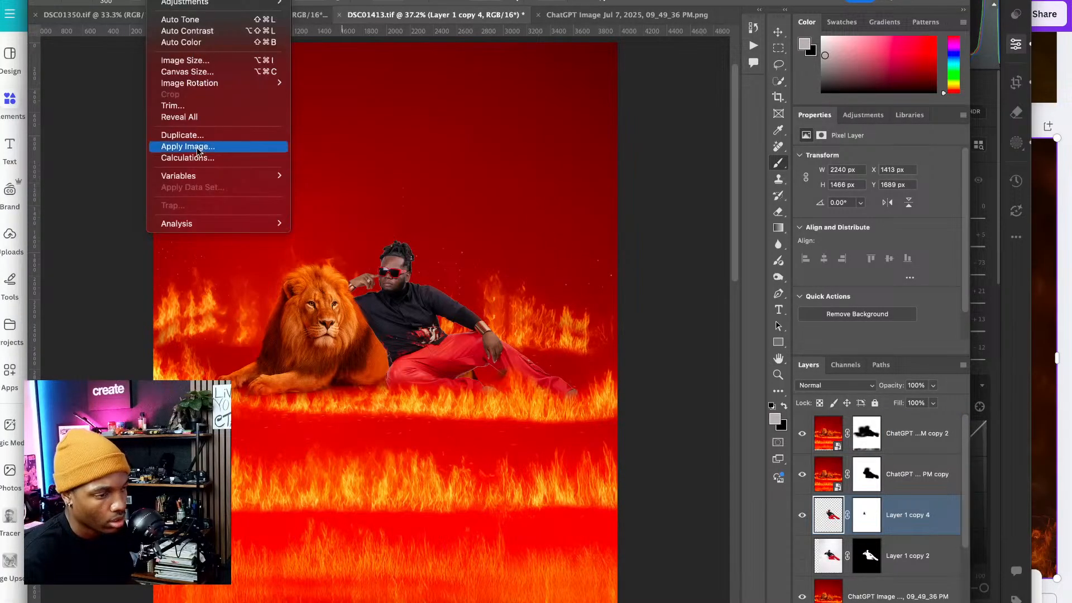
mouse_move(223, 85)
click(215, 147)
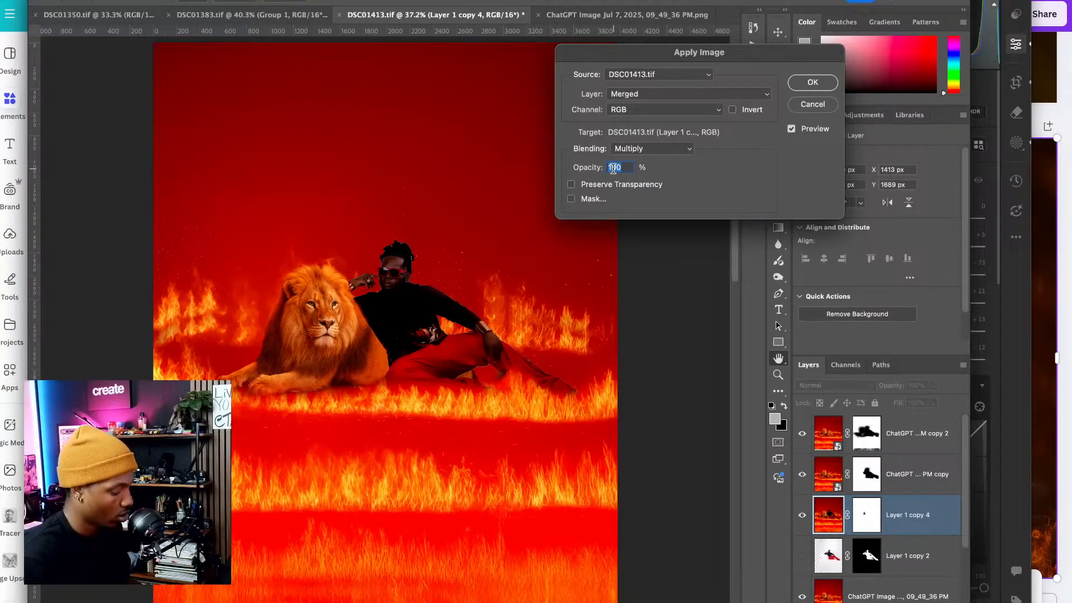
text(35)
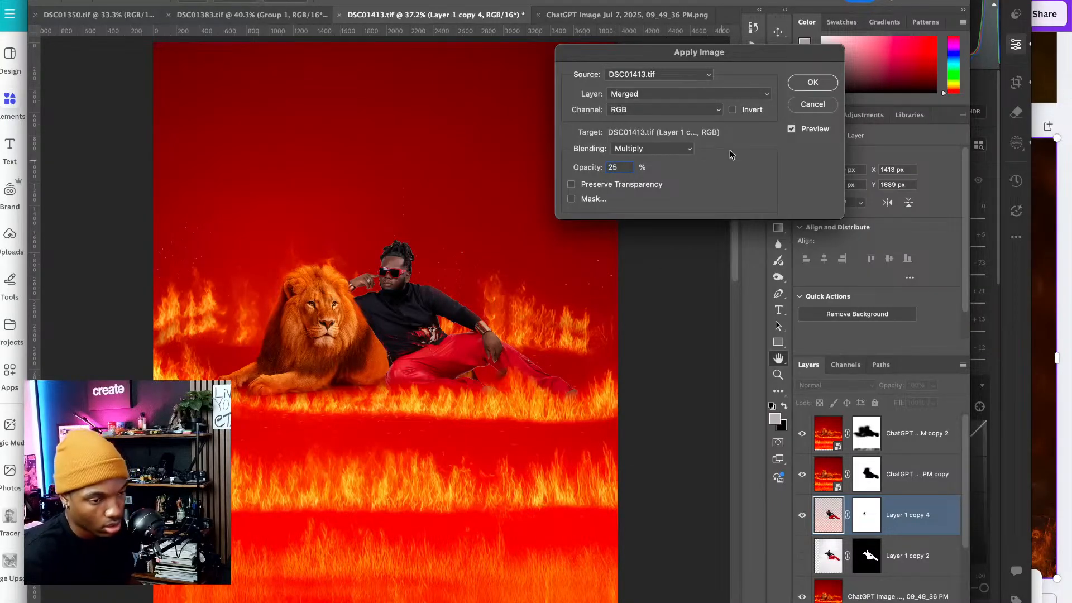
click(812, 82)
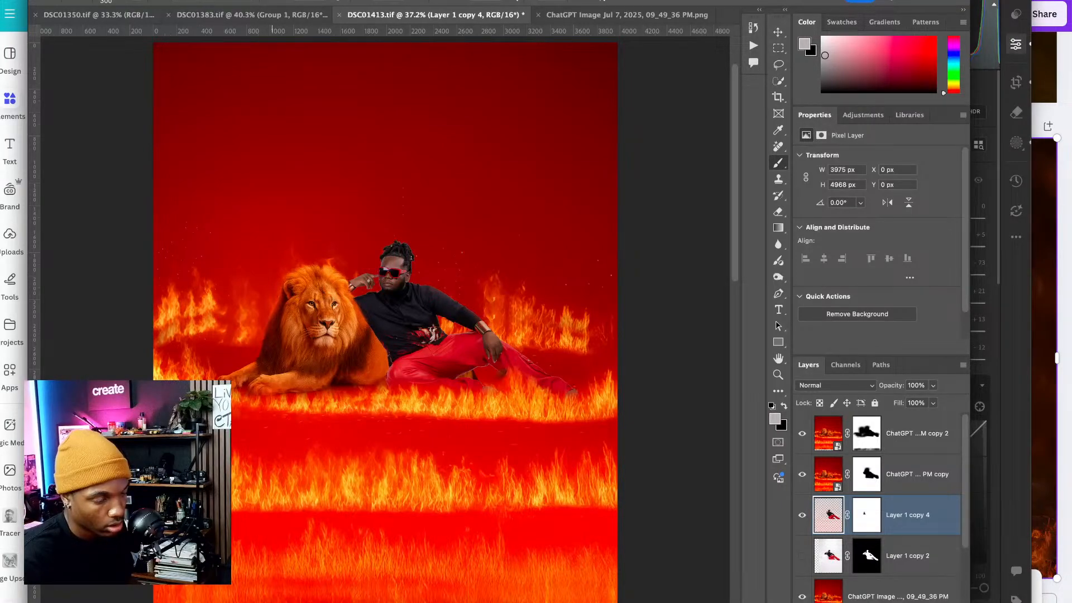
- Enable the Harmonization neural filter on the man's layer, with the original lion-and-fire image layer (09_49_36 PM) as its reference
click(300, 1)
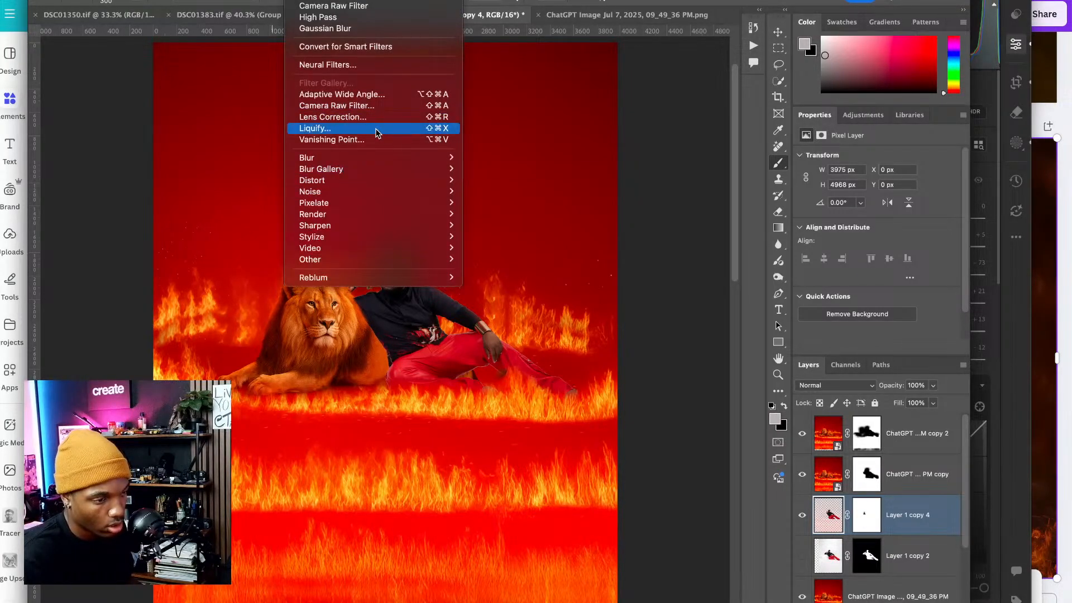
click(373, 65)
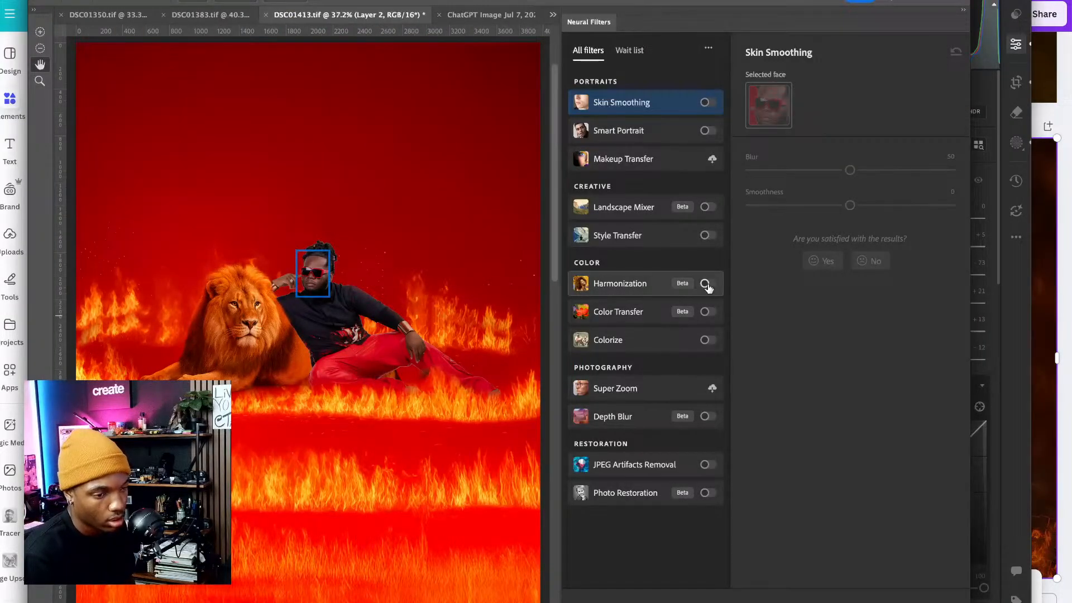
click(708, 285)
click(844, 166)
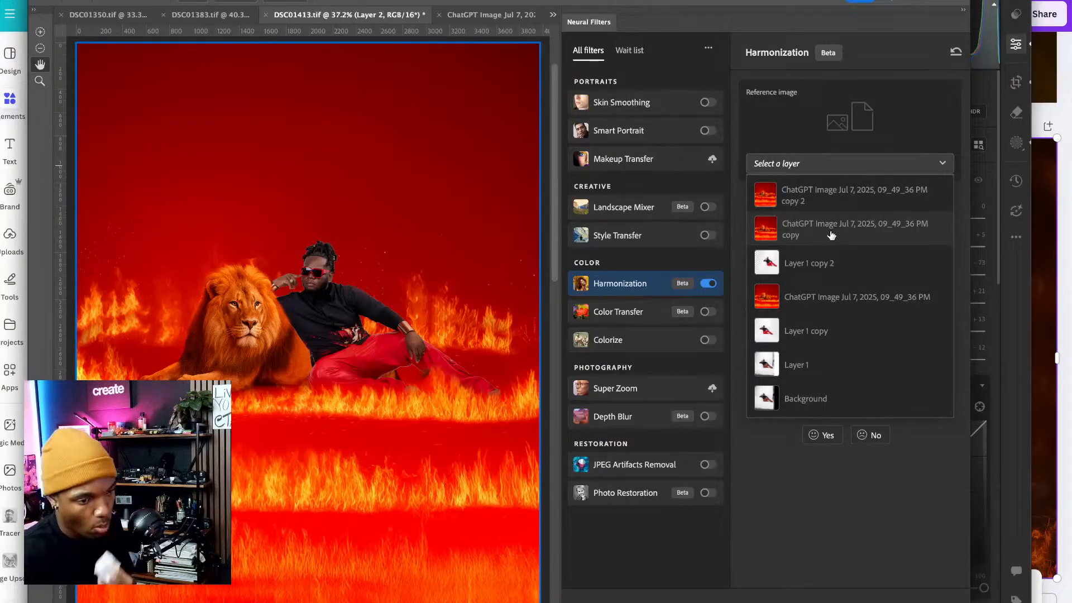
click(826, 306)
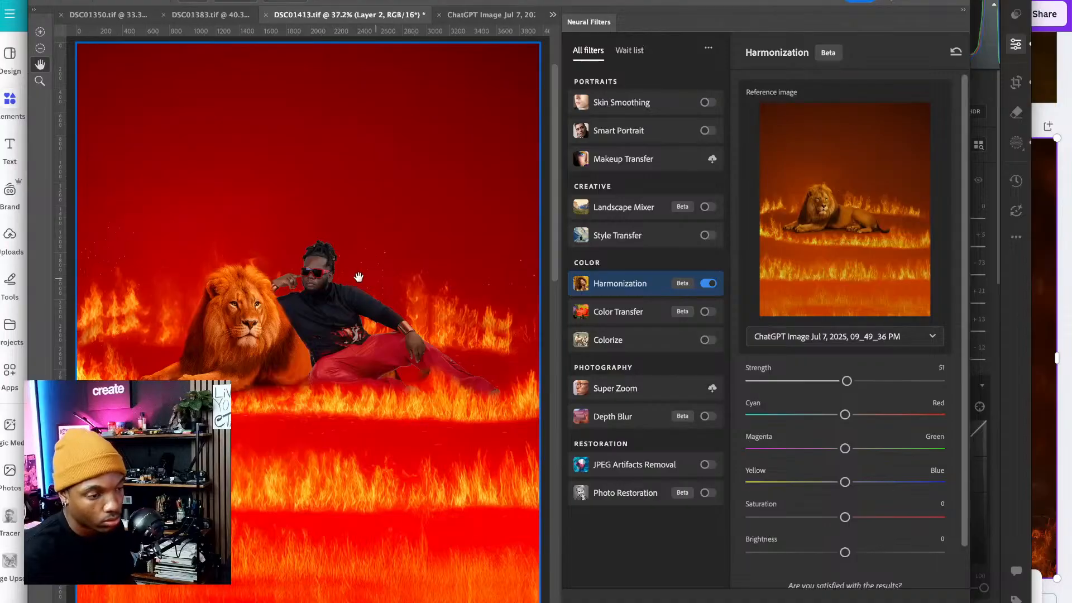
- Shift the man's harmonization colour balance toward red and more strongly toward yellow, and apply the filter
drag(296, 287, 312, 280)
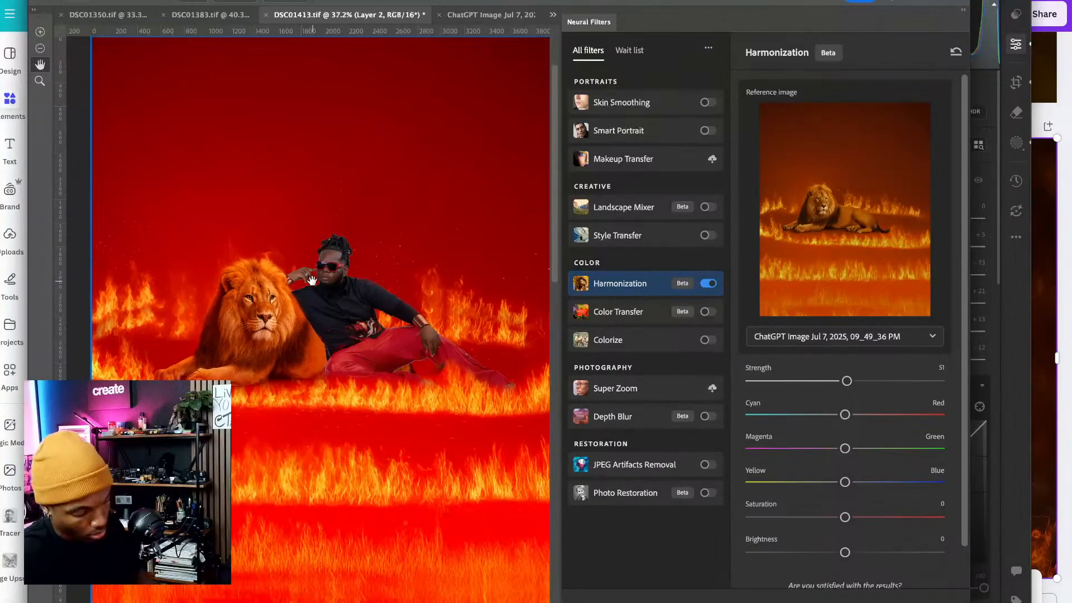
scroll(311, 280, up, 2)
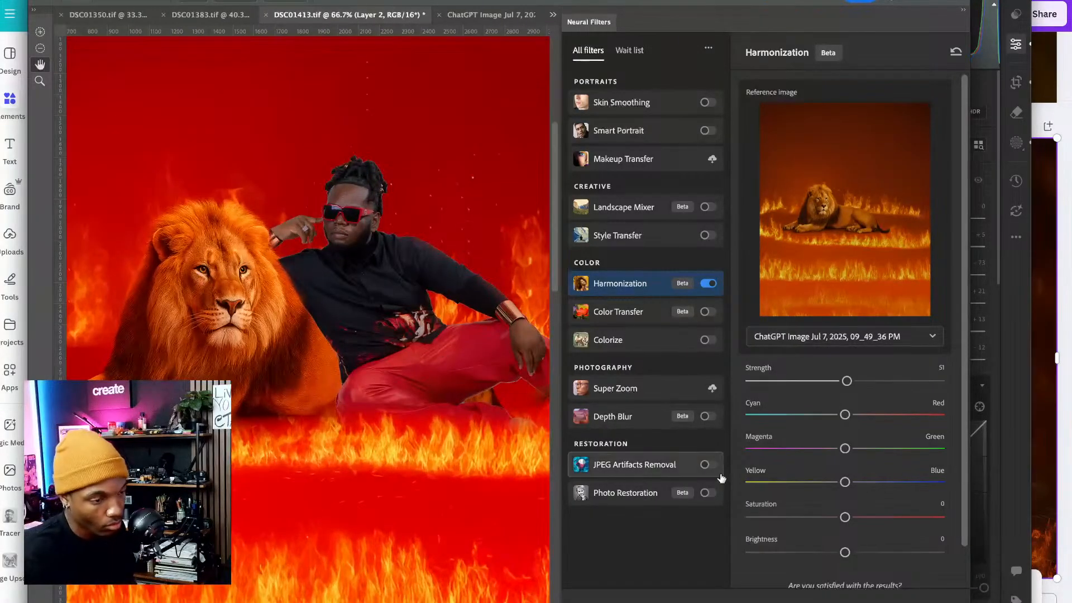
click(867, 415)
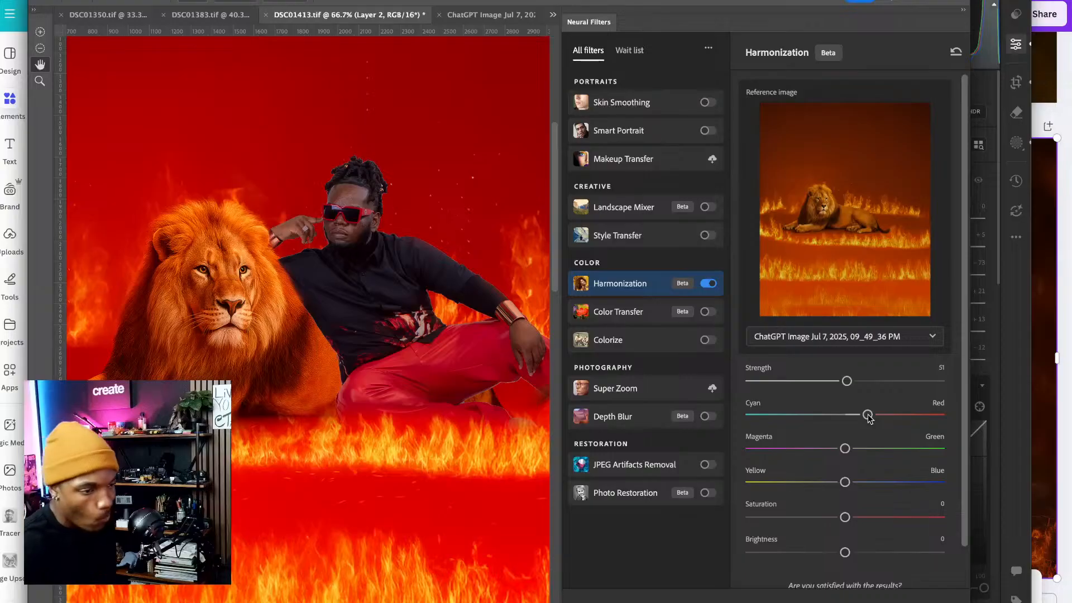
click(823, 482)
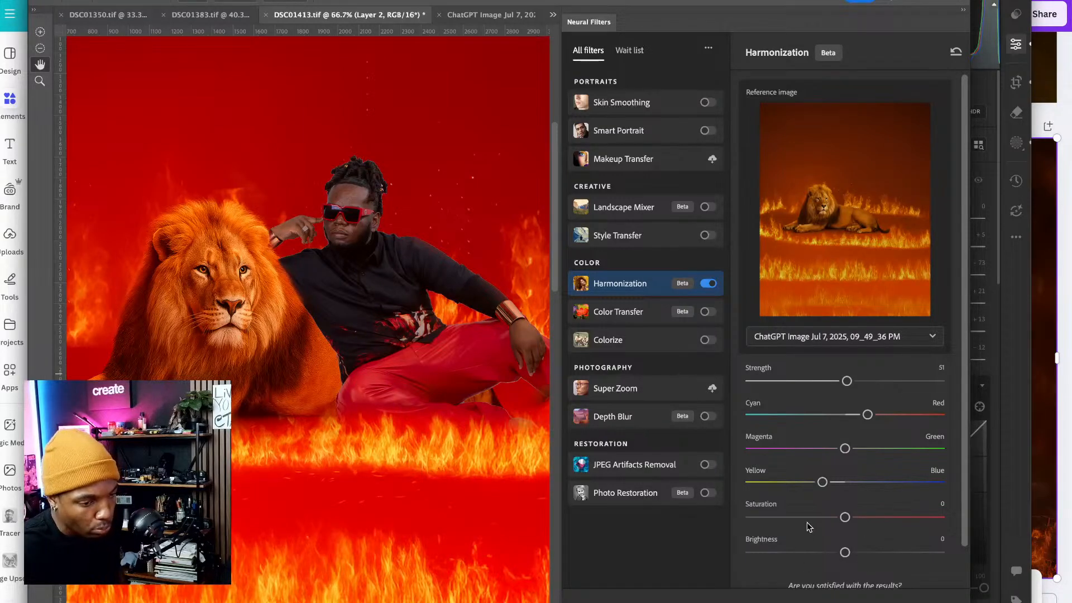
click(797, 483)
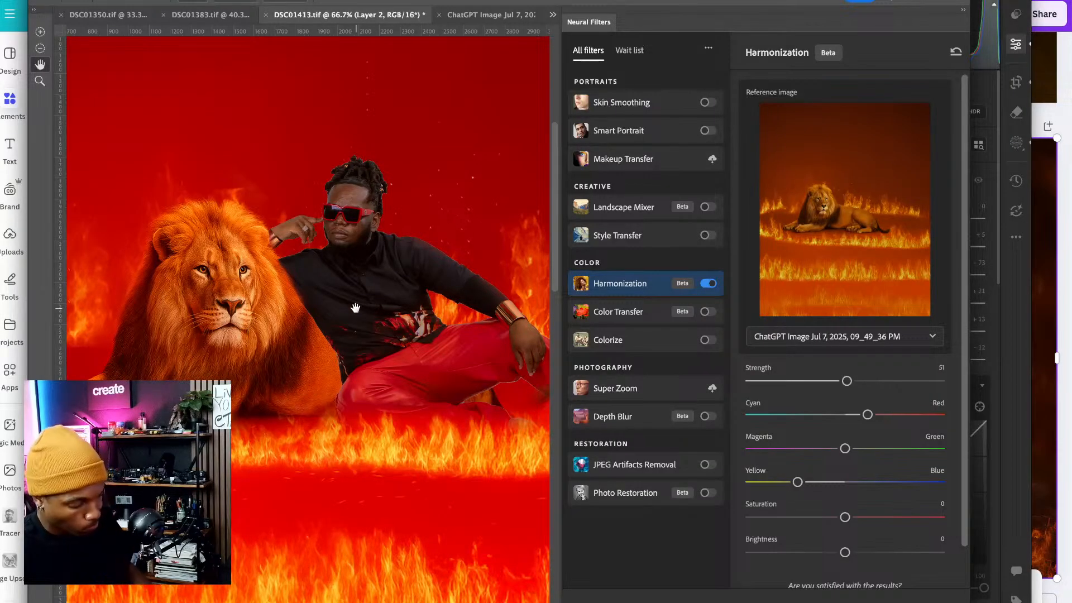
key(ctrl+0)
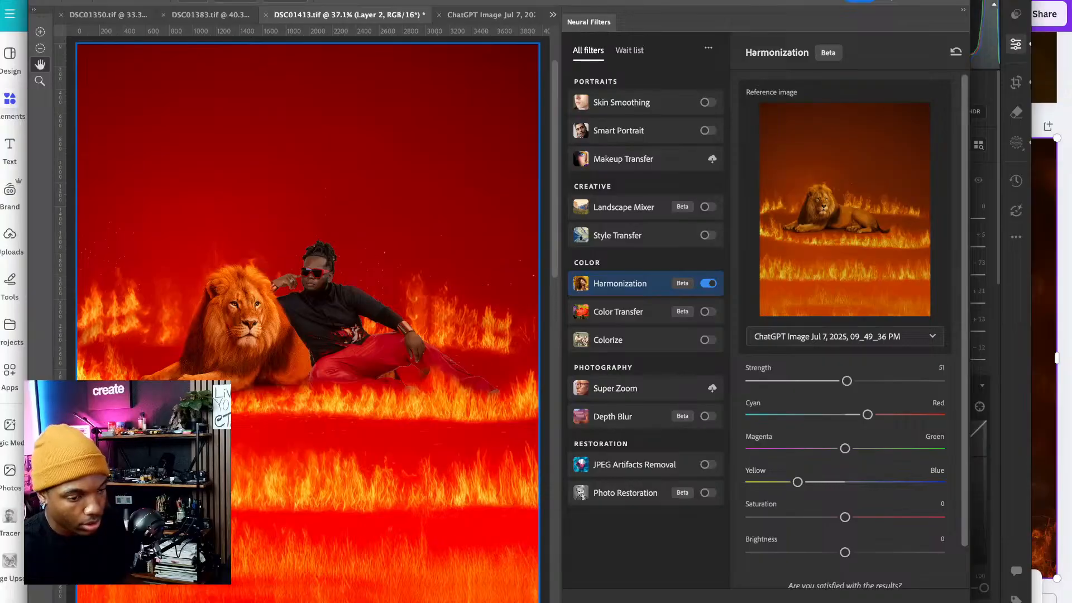
key(Return)
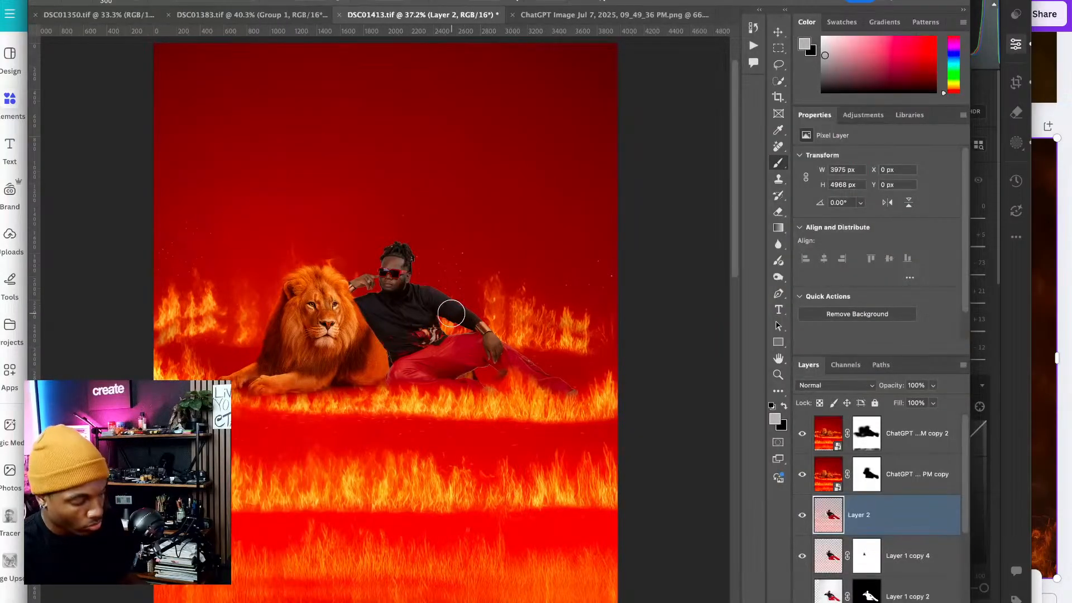
- Place the second fire image (09_50_13 PM) into the composition and move its layer to the top of the stack
key(ctrl+minus)
key(ctrl+minus)
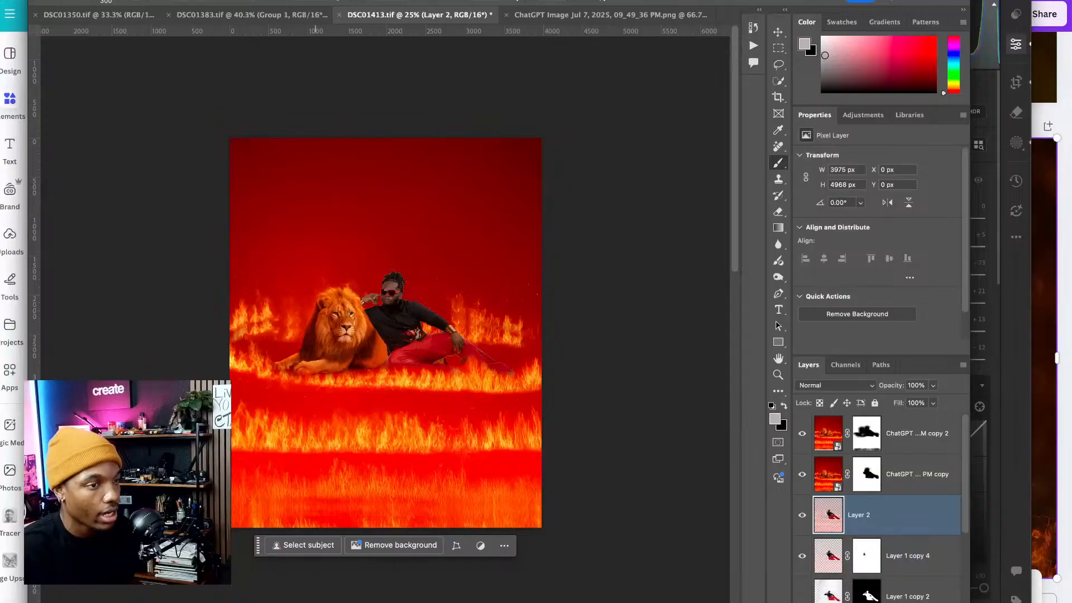
key(super+Tab)
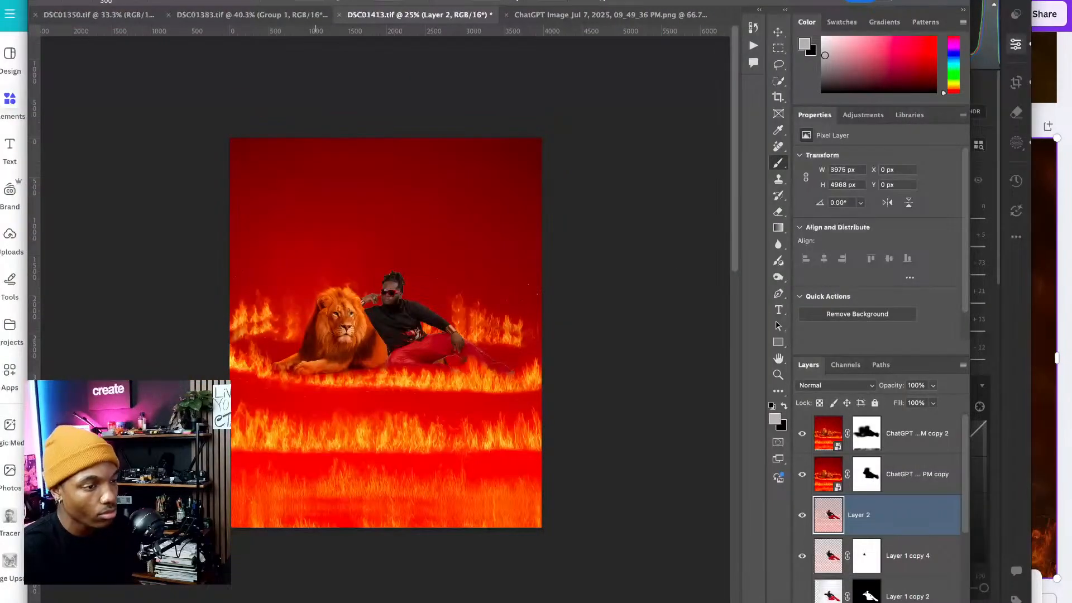
drag(407, 311, 411, 363)
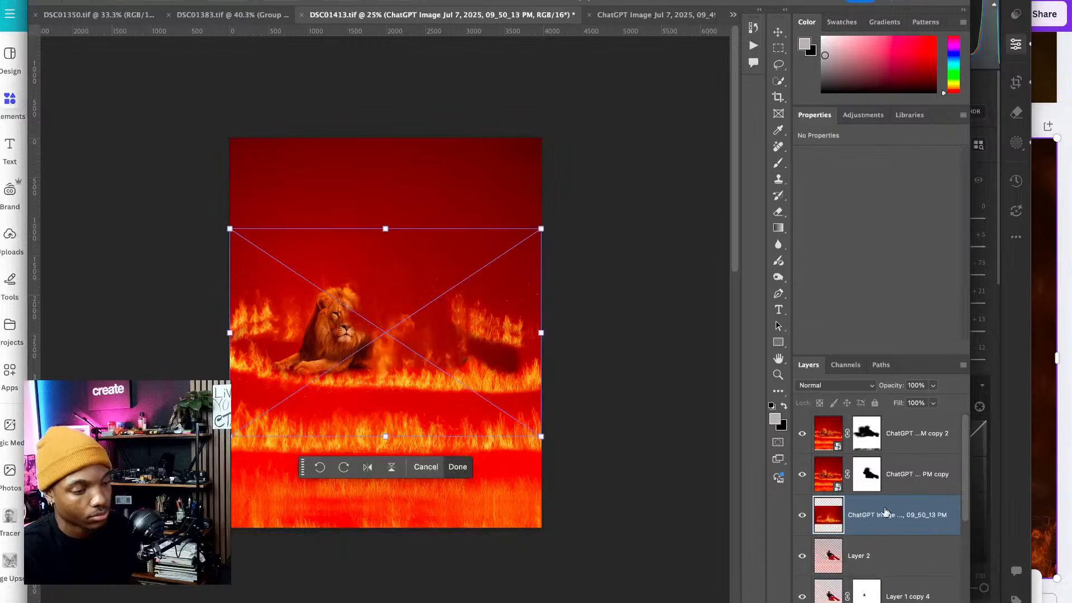
drag(892, 459, 859, 416)
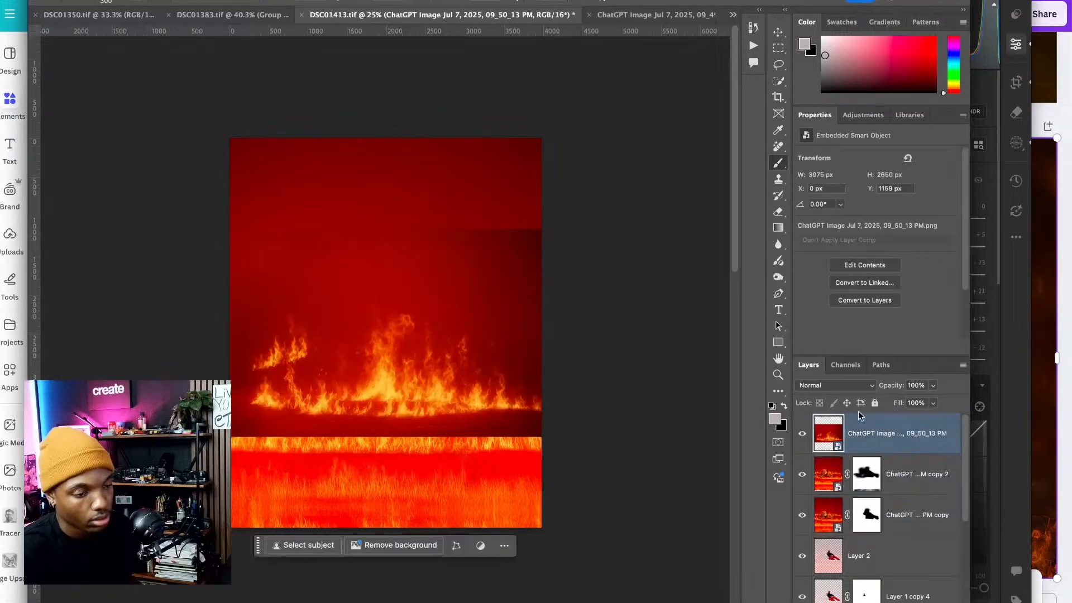
- Move the placed fire image down and enlarge it to about 4477 × 3597 px over the lower part of the canvas
click(777, 32)
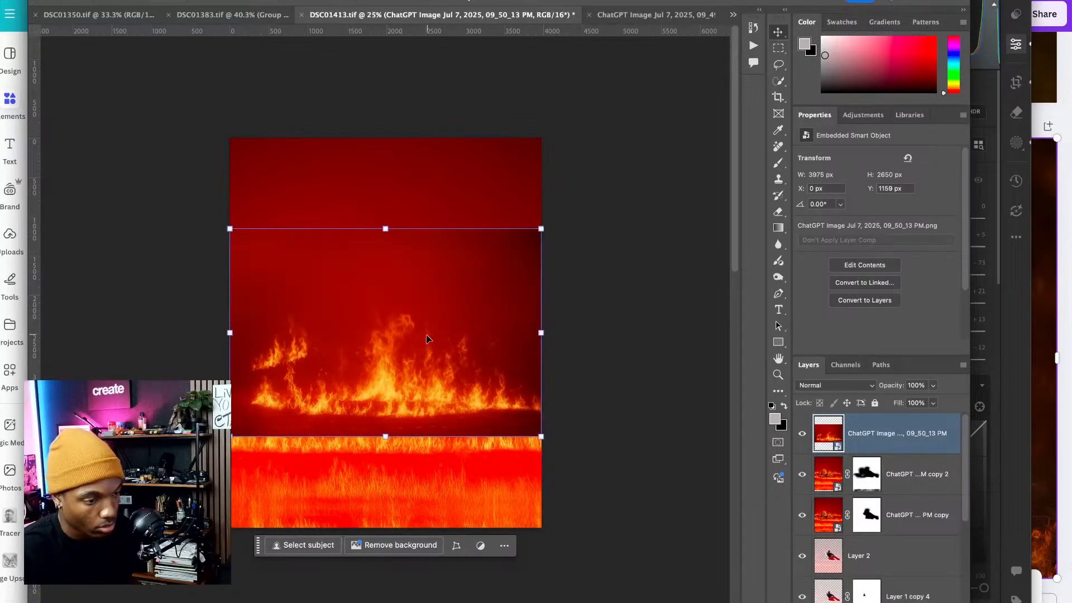
mouse_move(425, 326)
mouse_down()
mouse_move(423, 377)
mouse_move(448, 230)
mouse_move(419, 263)
mouse_move(430, 313)
mouse_move(421, 335)
mouse_move(521, 313)
mouse_move(572, 283)
mouse_move(425, 431)
mouse_up()
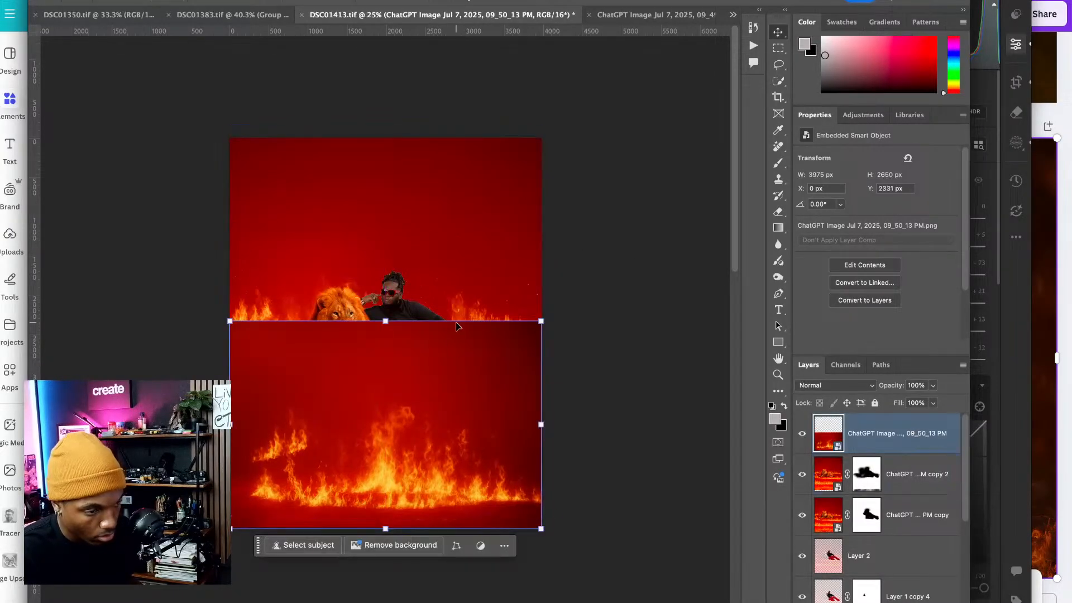
drag(386, 321, 384, 352)
drag(233, 421, 209, 375)
drag(203, 284, 189, 258)
drag(328, 340, 342, 342)
key(Return)
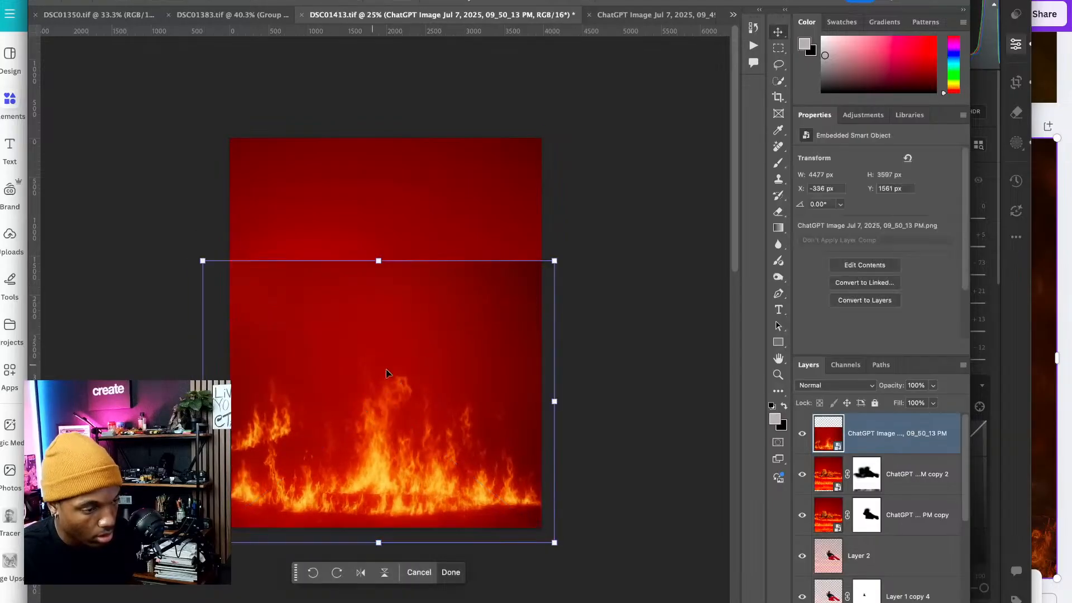
- Set the placed fire layer's blend mode to Multiply and its opacity to 26%
click(596, 357)
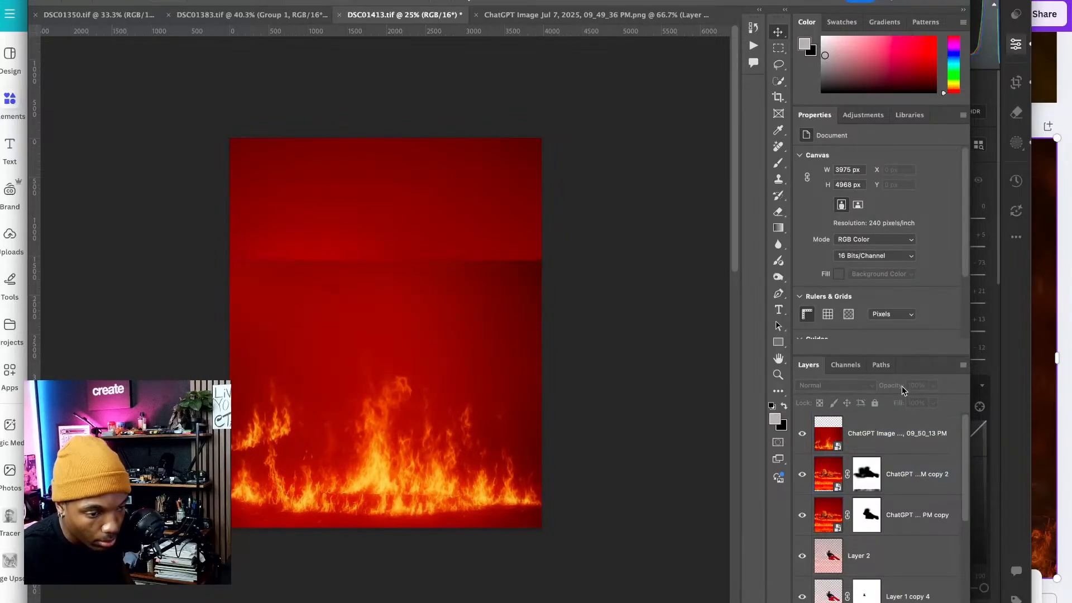
click(882, 441)
click(854, 385)
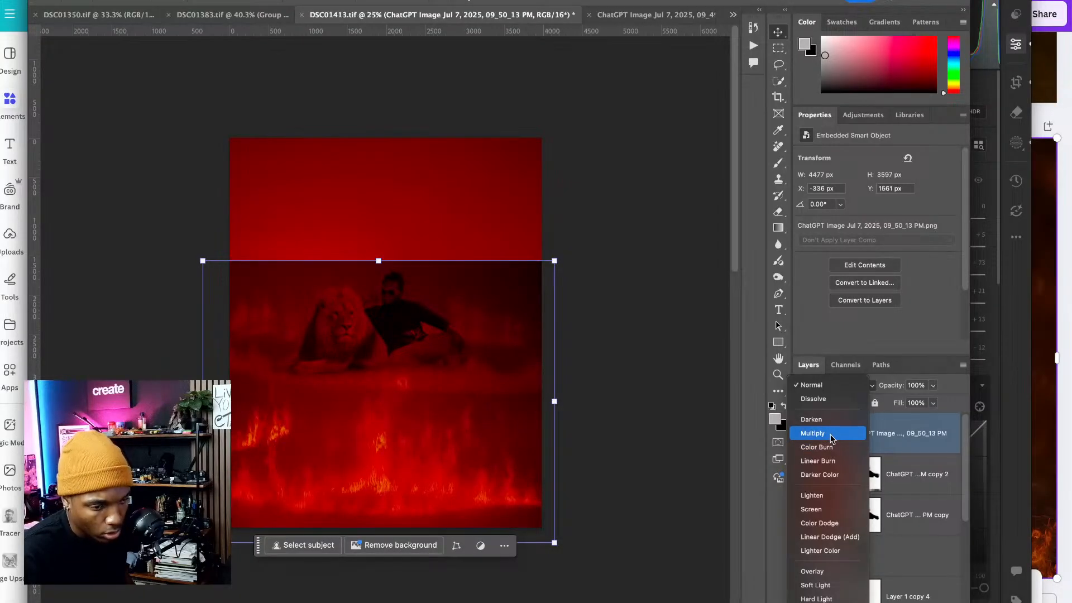
click(831, 438)
click(934, 385)
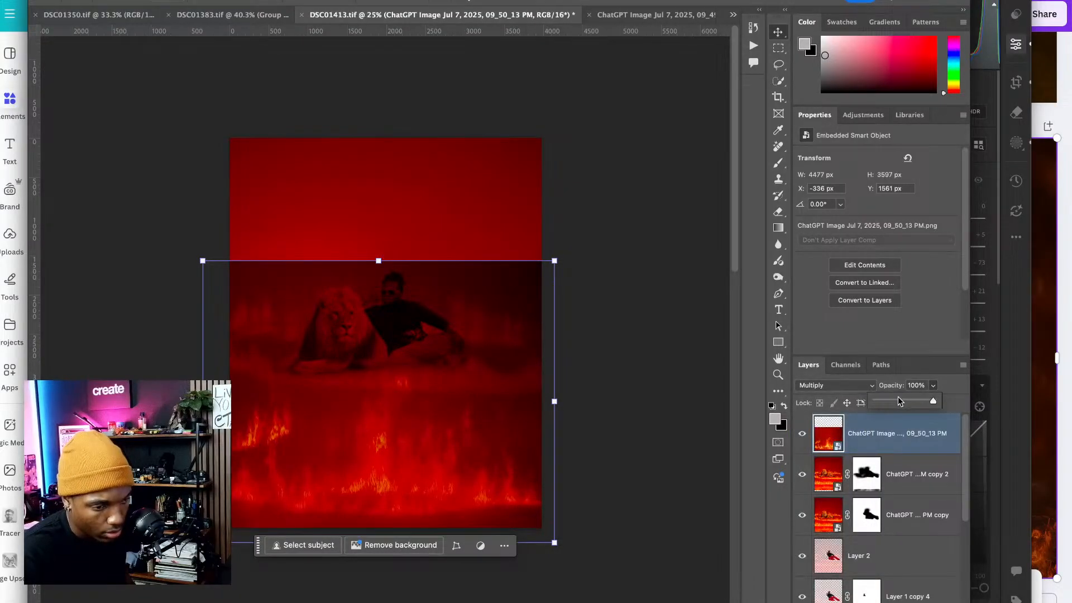
drag(899, 400, 891, 399)
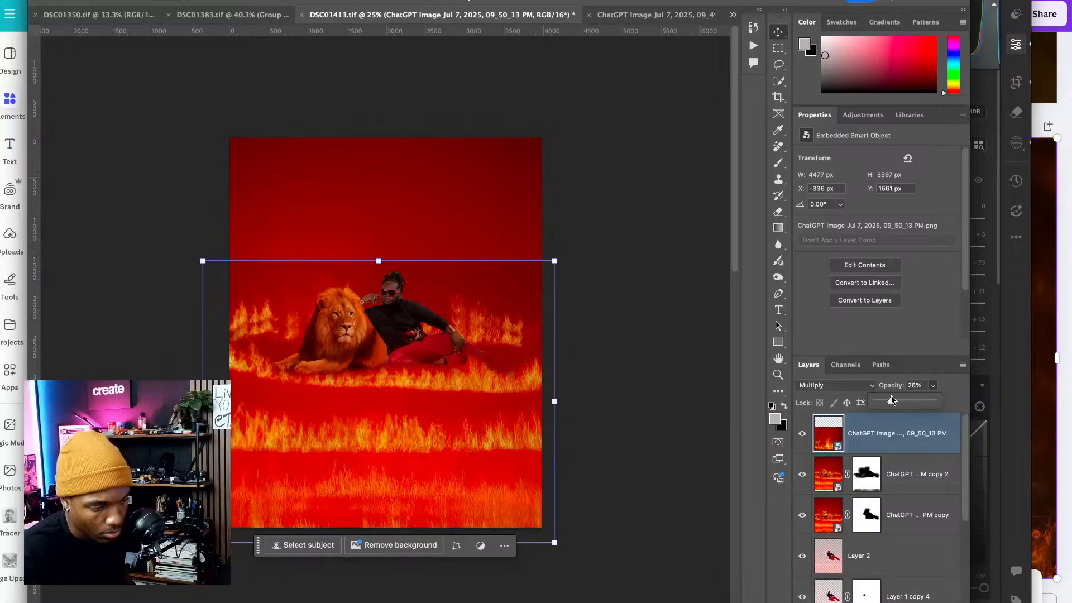
- Raise the fire overlay slightly to about Y 1371 px and place a duplicate above it at about Y -311 px
mouse_move(413, 361)
mouse_down()
mouse_move(401, 270)
mouse_move(412, 347)
mouse_up()
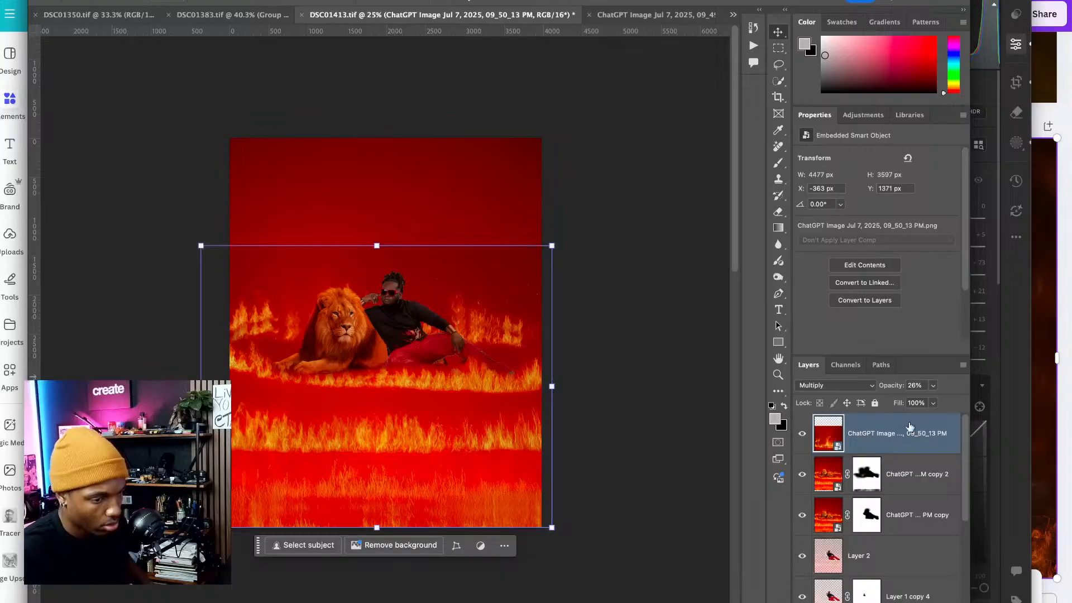
drag(453, 310, 445, 215)
click(630, 323)
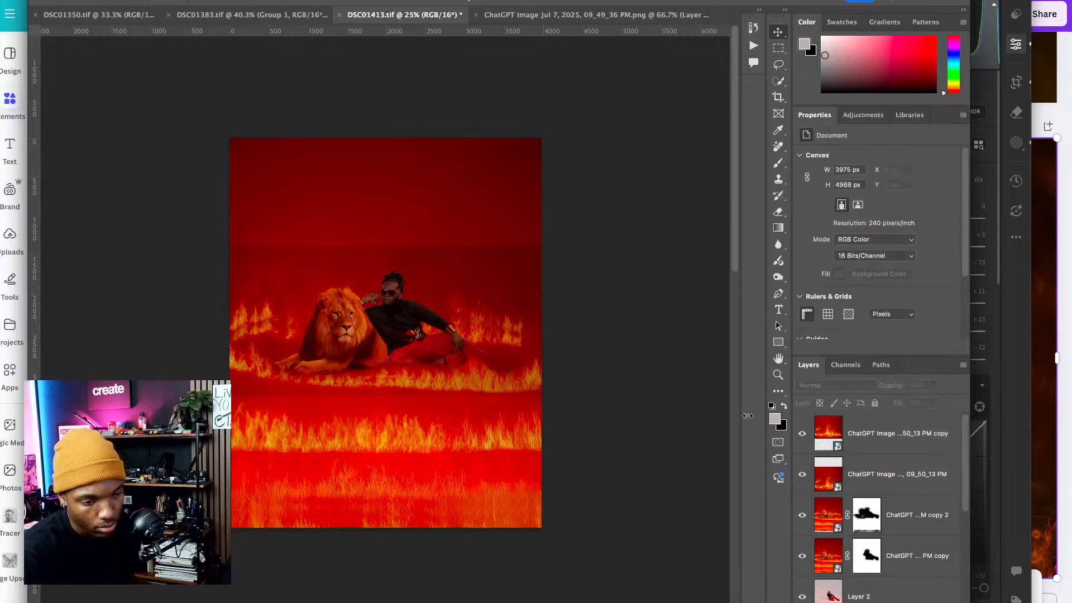
- Add a white layer mask to both the duplicated upper fire overlay and the original lower one
click(893, 434)
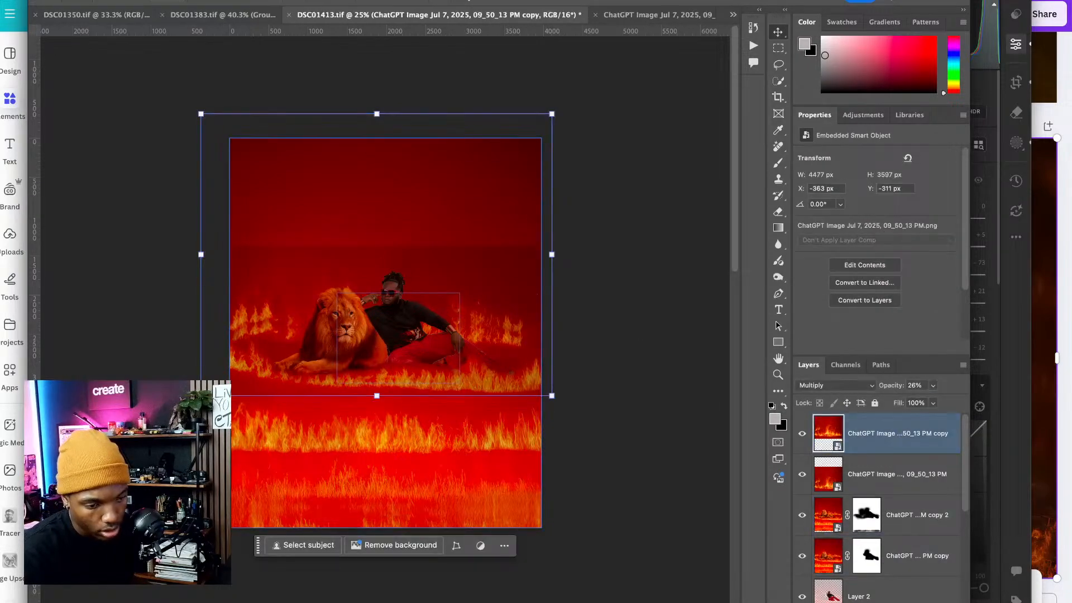
click(873, 602)
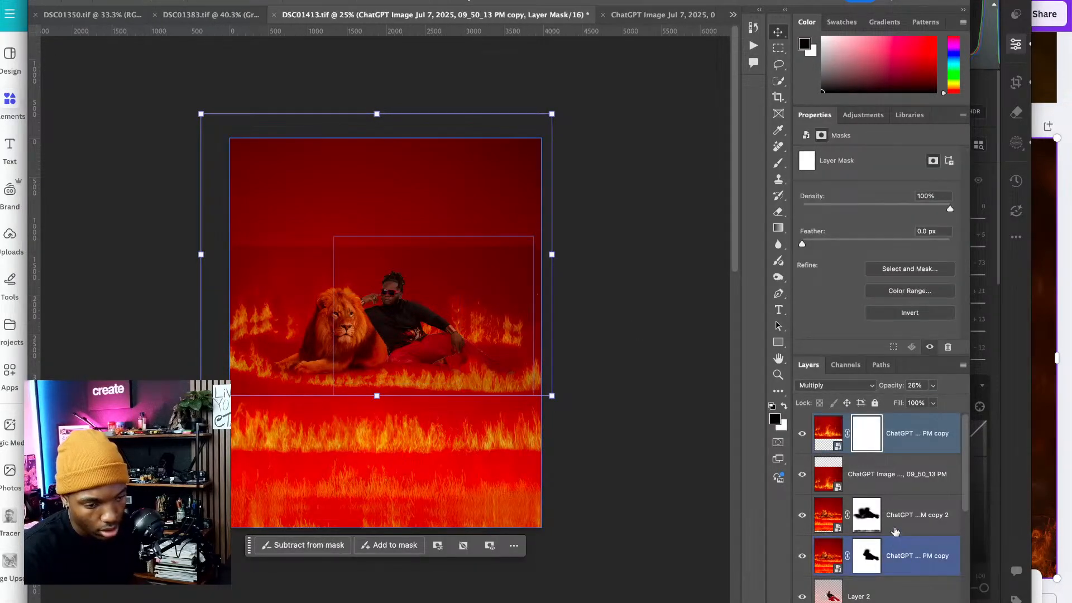
click(901, 477)
click(873, 601)
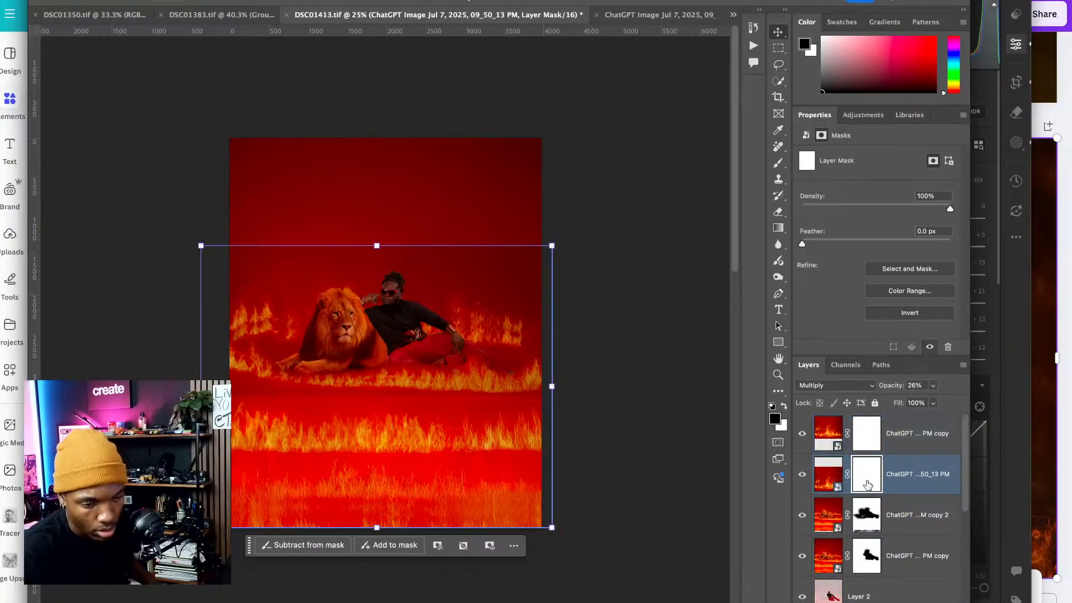
- Set the lower fire overlay's opacity to 47% and activate the Brush tool for painting on its mask
drag(933, 388, 944, 403)
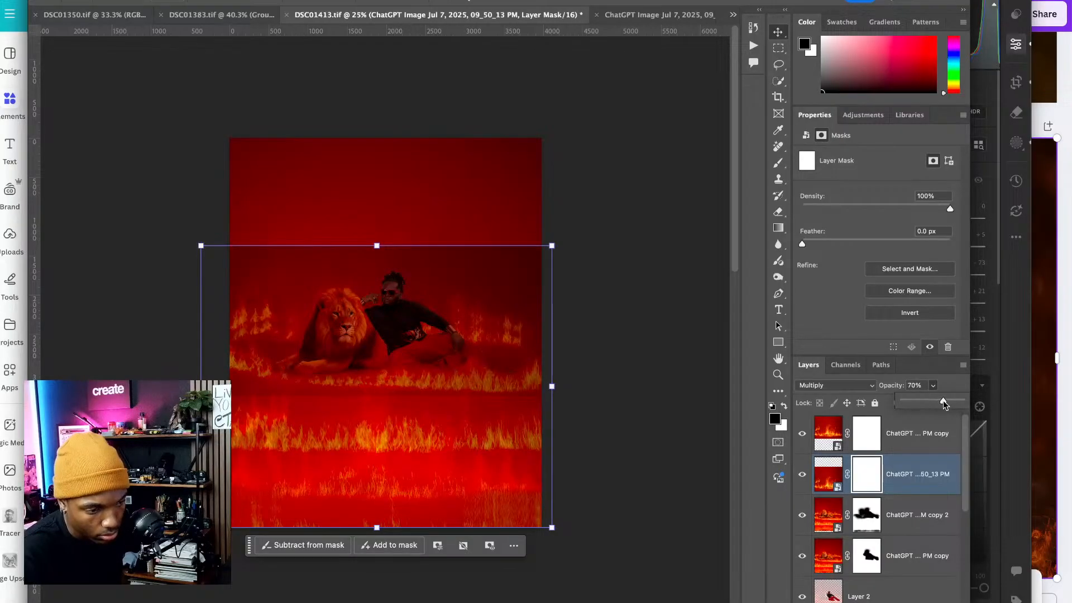
drag(930, 399, 930, 399)
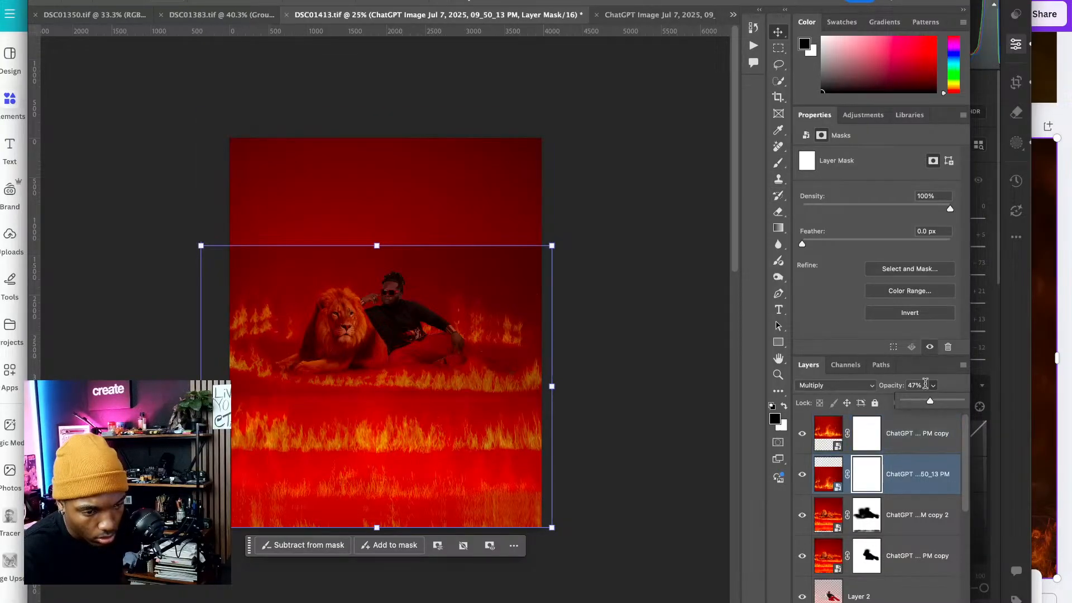
click(782, 163)
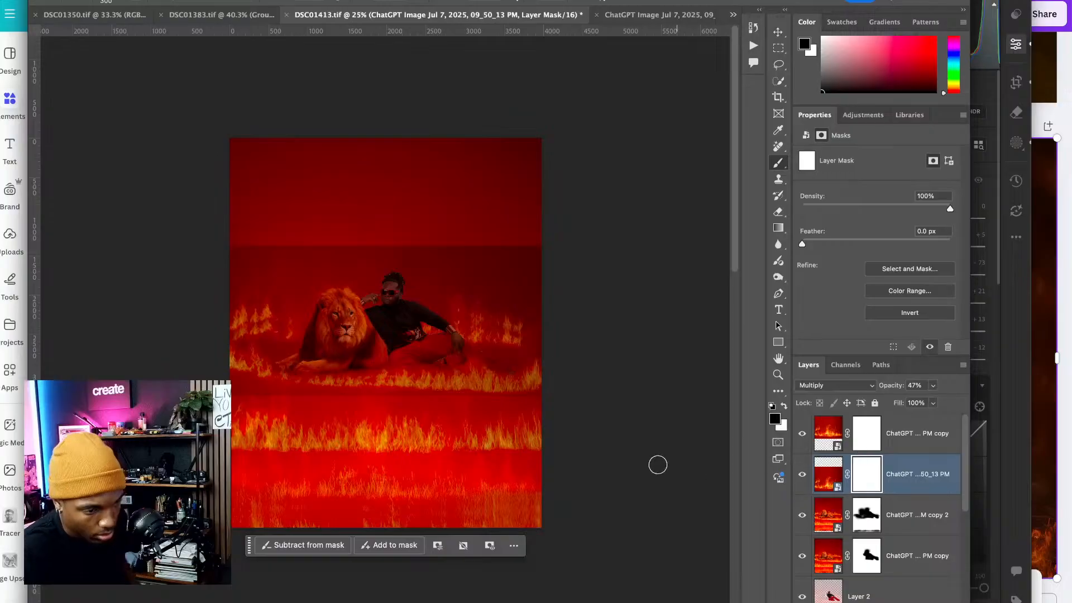
- Paint black on the lower fire overlay's mask over the lion and the reclining man to clear the overlay from them
key(bracketright)
drag(337, 431, 346, 321)
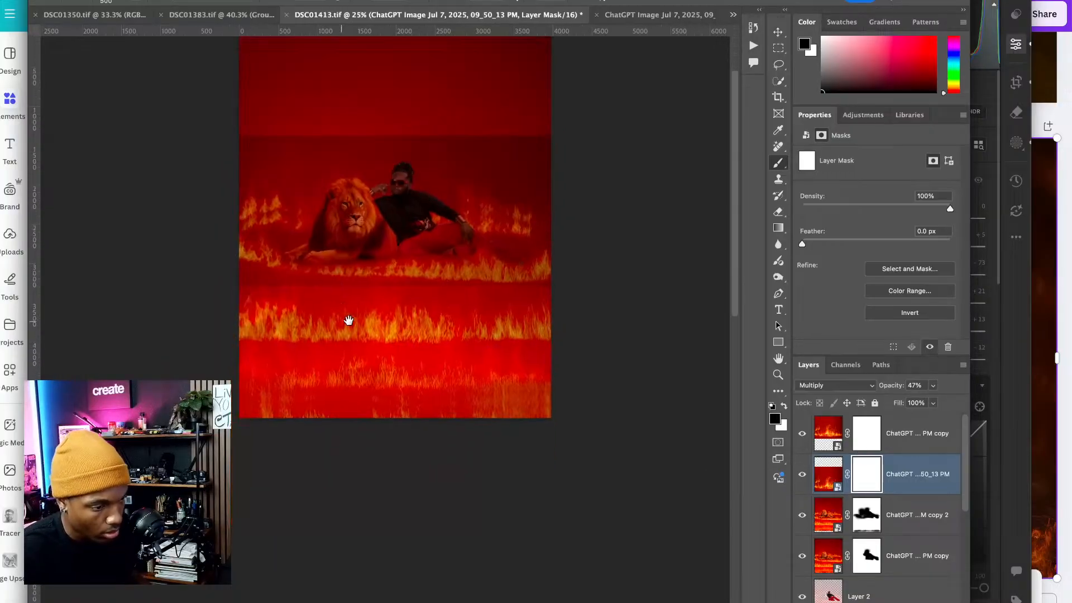
mouse_move(293, 400)
mouse_down()
mouse_move(333, 368)
mouse_move(354, 443)
mouse_up()
key(super+equal)
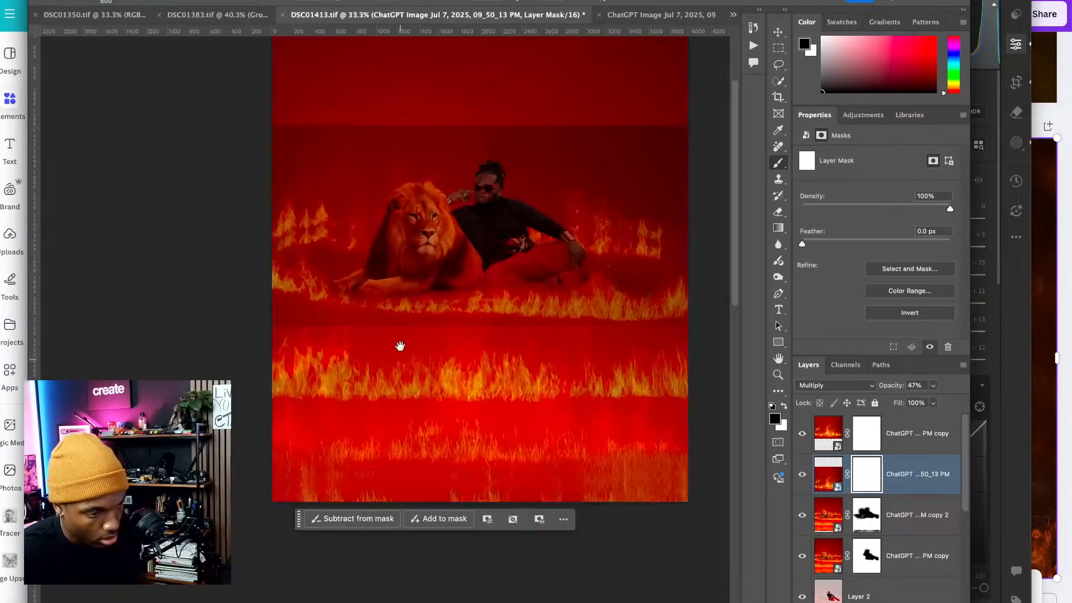
drag(400, 347, 414, 367)
drag(352, 335, 375, 367)
mouse_move(306, 372)
mouse_down()
mouse_move(354, 353)
mouse_move(446, 346)
mouse_move(423, 314)
mouse_move(470, 307)
mouse_move(441, 288)
mouse_move(450, 258)
mouse_move(430, 280)
mouse_move(441, 247)
mouse_move(464, 298)
mouse_move(477, 296)
mouse_move(448, 309)
mouse_move(510, 253)
mouse_move(555, 243)
mouse_move(528, 244)
mouse_move(539, 257)
mouse_move(511, 256)
mouse_move(524, 258)
mouse_move(513, 246)
mouse_move(529, 263)
mouse_move(544, 331)
mouse_up()
scroll(544, 331, up, 2)
scroll(507, 311, right, 3)
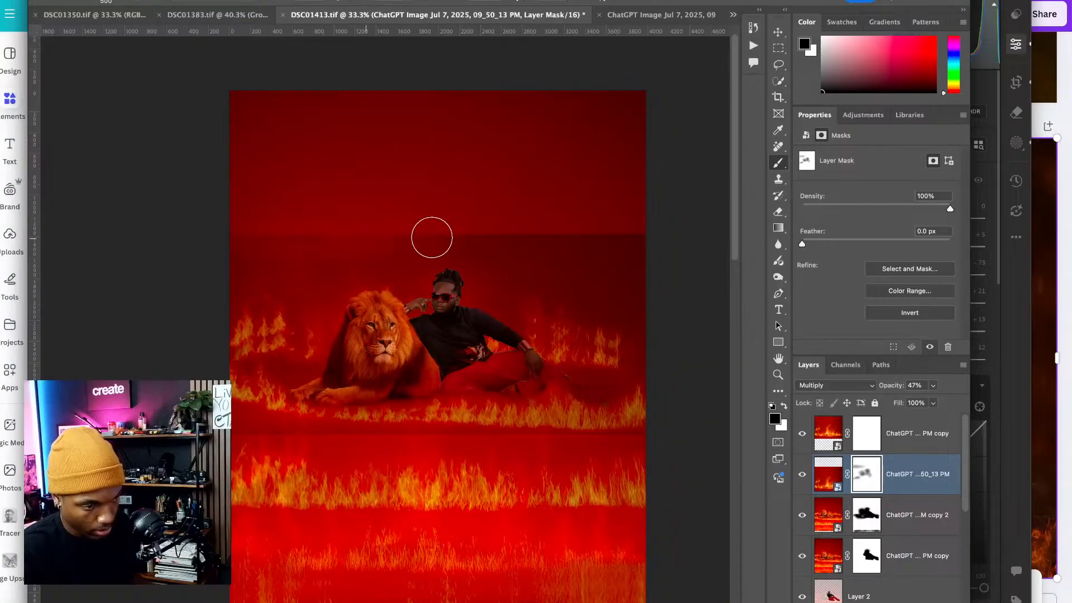
- Paint black on the lower overlay's mask along its hard upper edge, varying the brush size, to blend the horizontal seam above the man
mouse_move(547, 237)
mouse_down()
mouse_move(614, 233)
mouse_move(572, 230)
mouse_up()
key(bracketleft)
key(bracketleft)
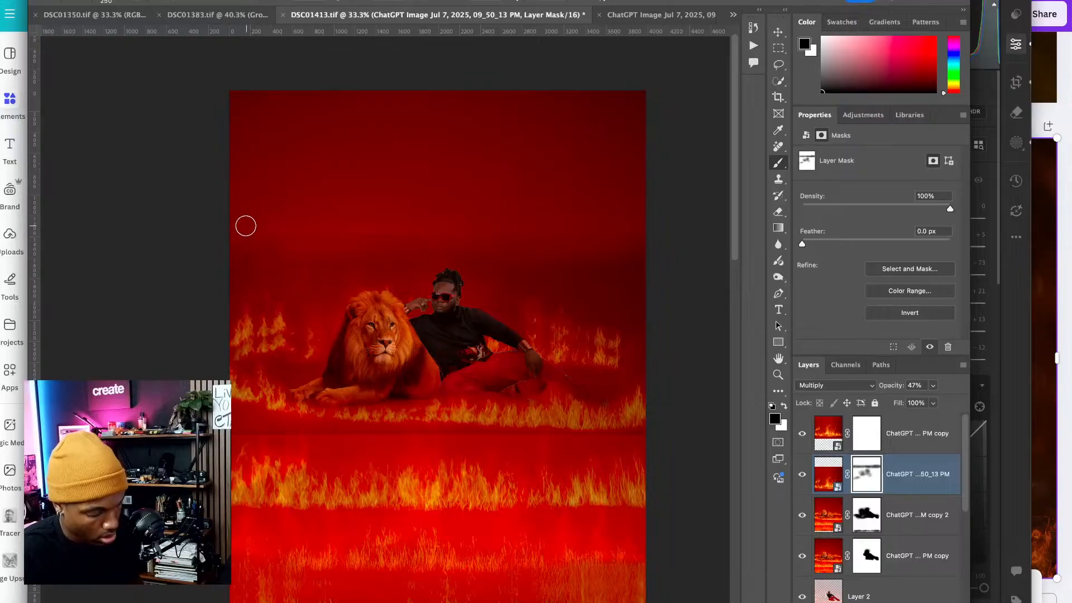
key(bracketright)
key(bracketright)
key(bracketright)
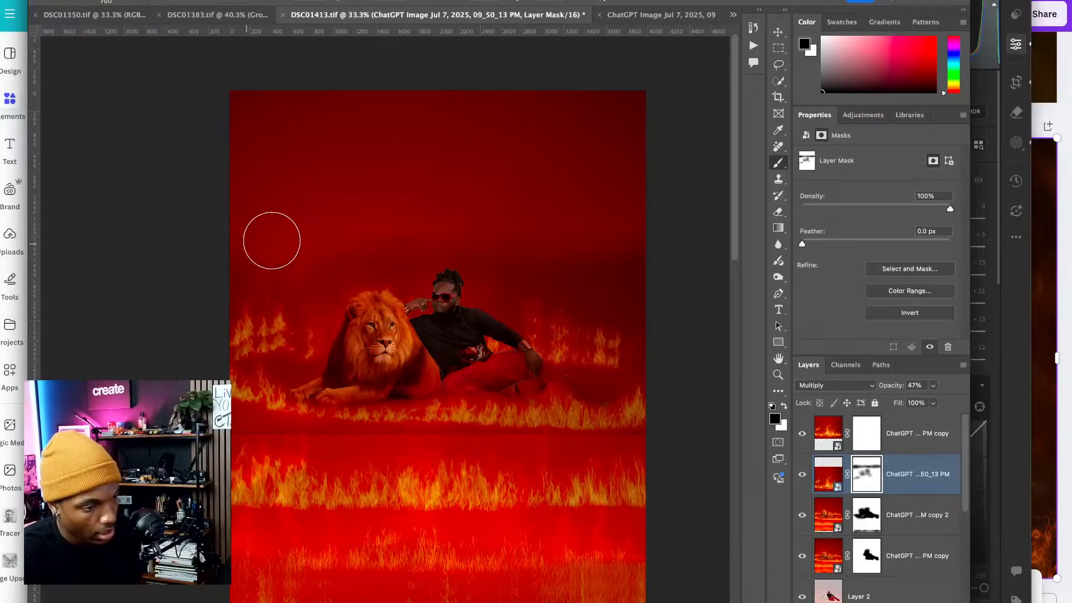
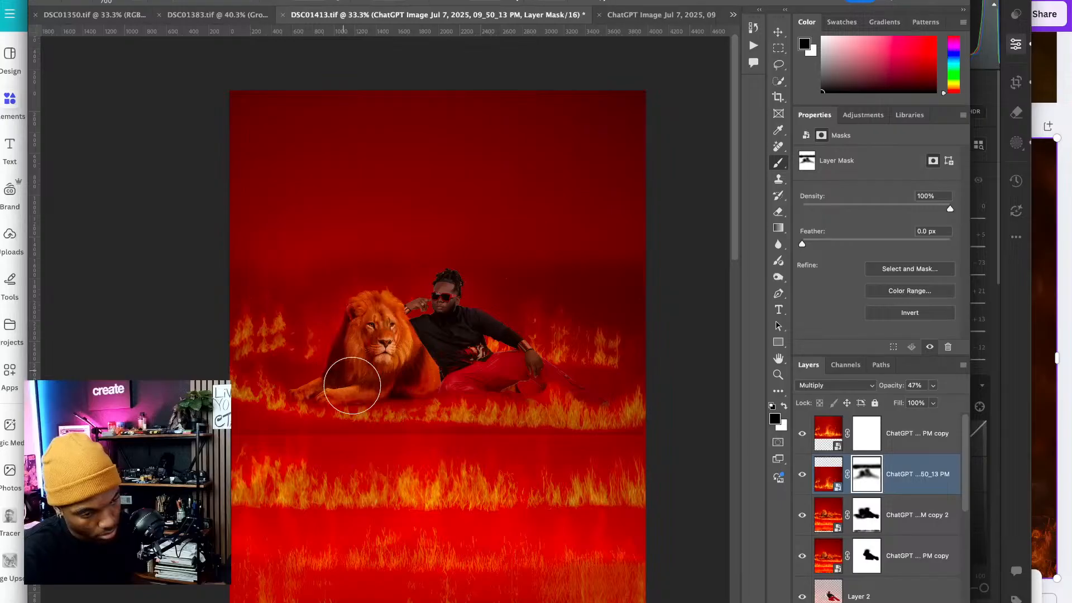
- Refine the lower fire overlay's mask around the lion's face and mane with a smaller brush
key(super+equal)
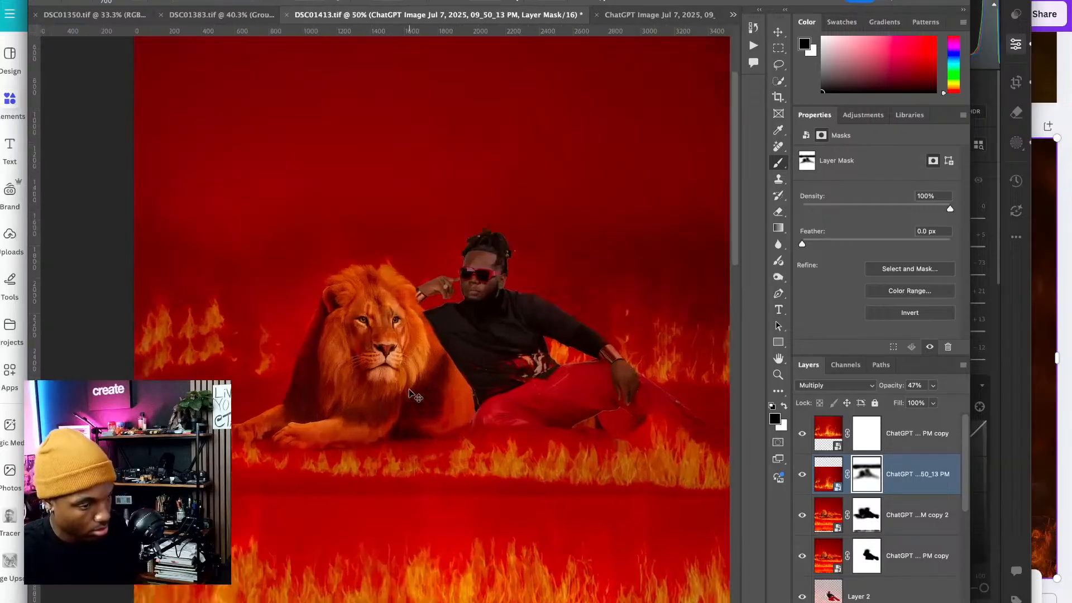
key(super+equal)
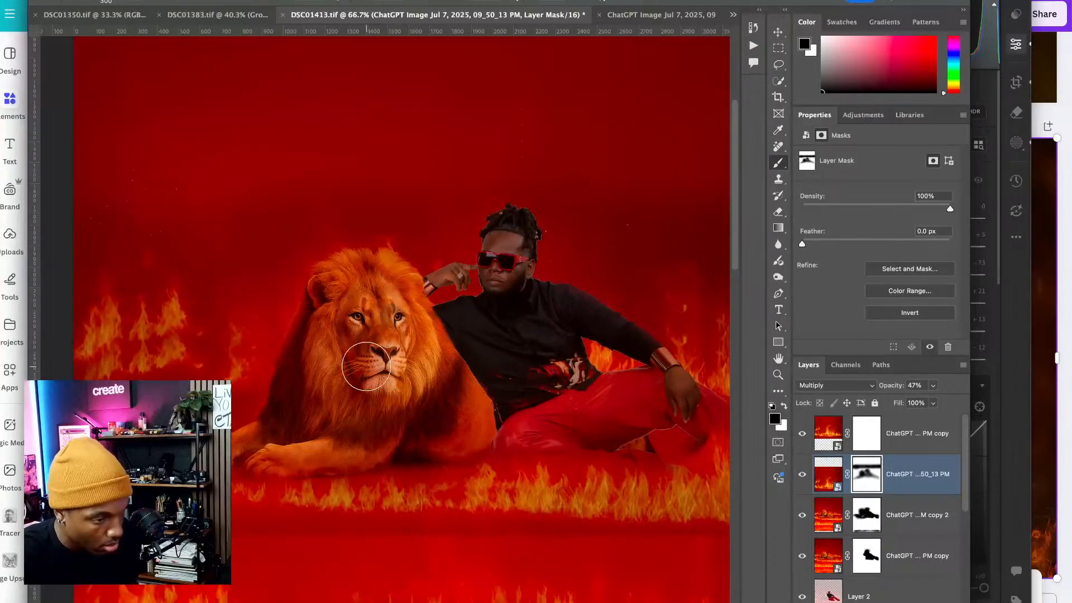
key(bracketleft)
key(bracketleft)
key(bracketleft)
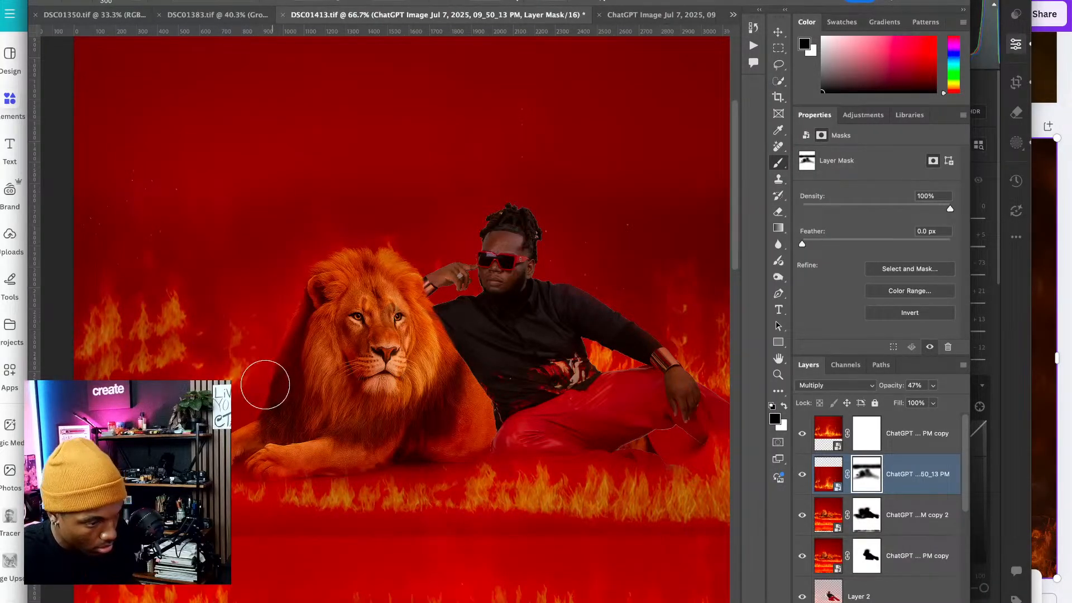
scroll(212, 335, down, 4)
scroll(212, 335, left, 3)
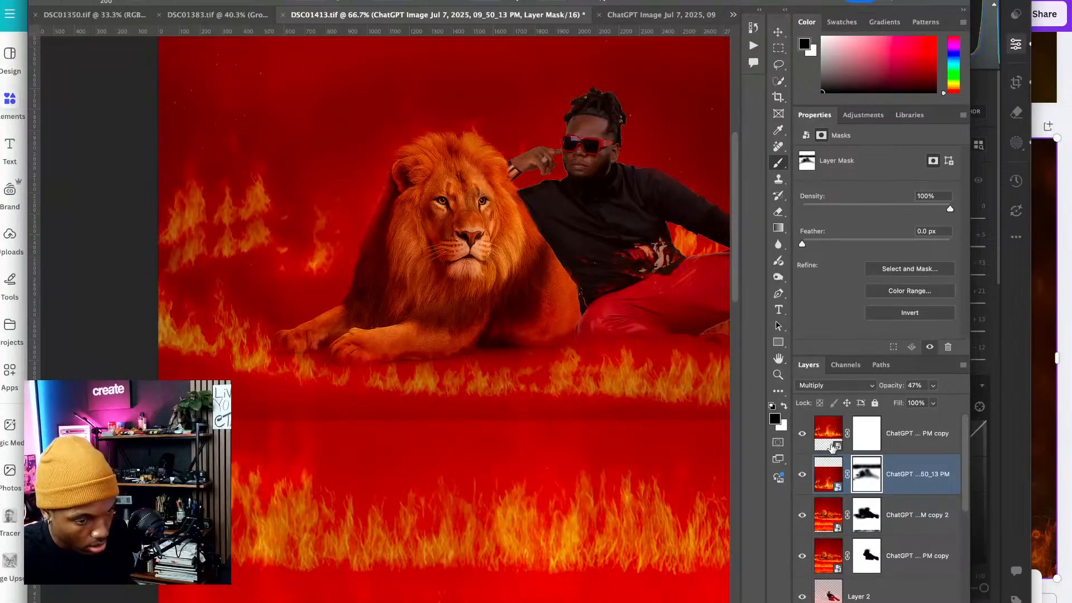
- Paint black on the upper fire overlay's mask along its lower edge to blend the seam below the lion and man
click(873, 434)
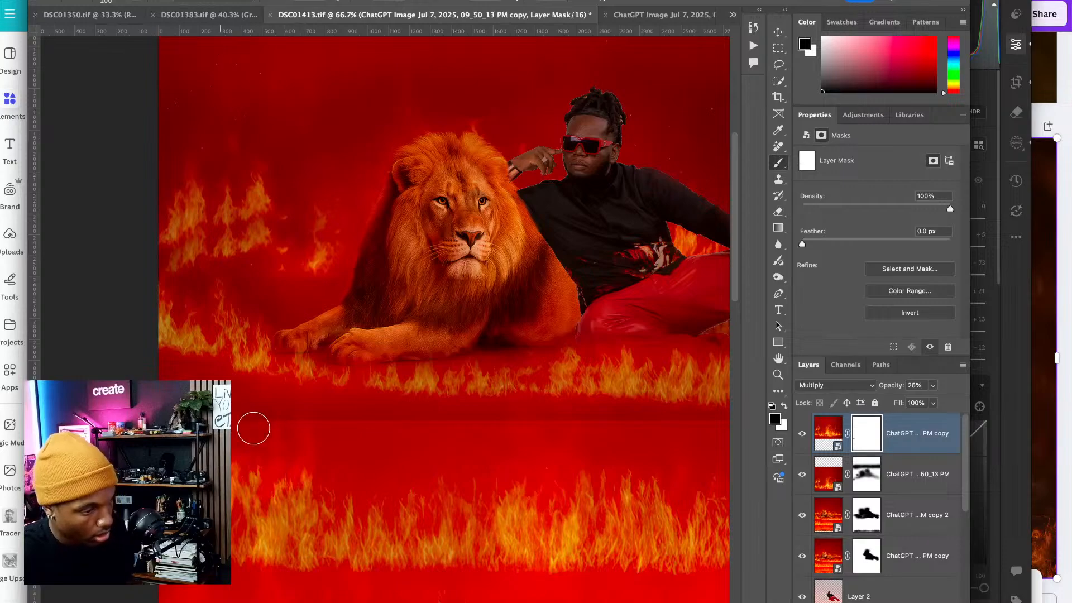
scroll(348, 431, up, 3)
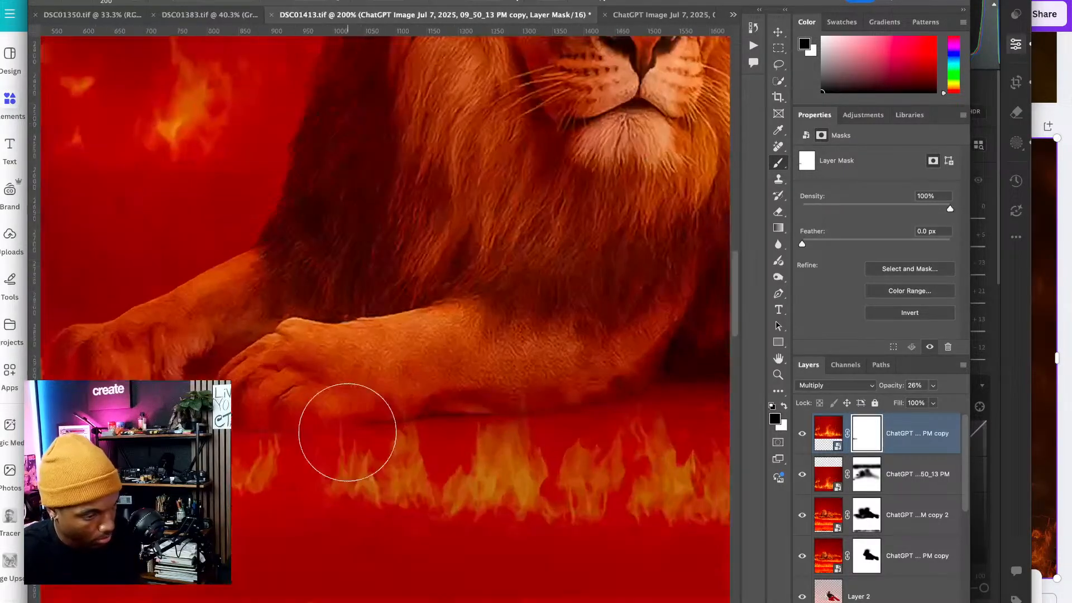
scroll(342, 443, down, 4)
scroll(335, 440, down, 3)
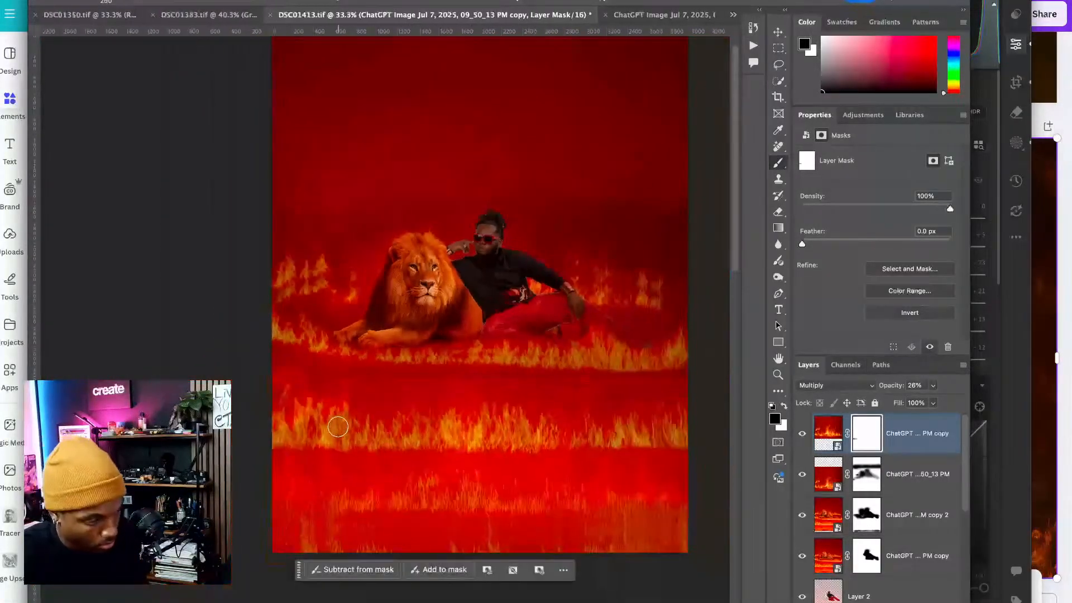
key(bracketright)
key(bracketright)
key(bracketright)
mouse_move(321, 376)
mouse_down()
mouse_move(289, 377)
mouse_move(727, 374)
mouse_move(566, 376)
mouse_move(681, 360)
mouse_move(665, 372)
mouse_move(695, 361)
mouse_move(615, 387)
mouse_move(511, 387)
mouse_move(532, 375)
mouse_move(479, 368)
mouse_move(375, 380)
mouse_move(458, 363)
mouse_move(631, 378)
mouse_move(672, 369)
mouse_move(521, 370)
mouse_move(534, 354)
mouse_move(330, 383)
mouse_move(290, 358)
mouse_move(460, 357)
mouse_move(497, 375)
mouse_up()
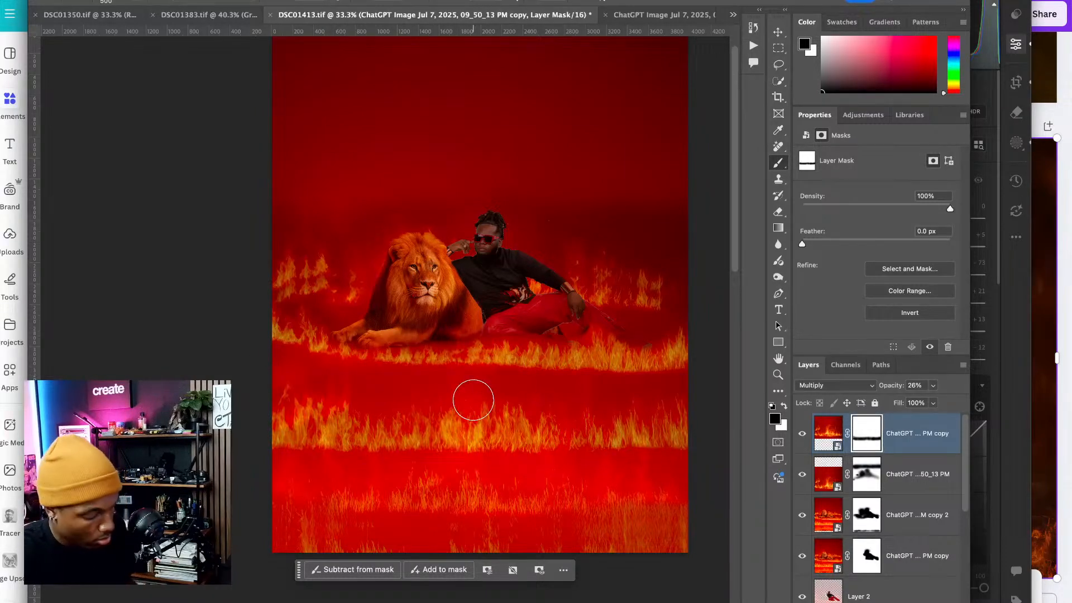
- Paint black on the upper fire overlay's mask over the lion's face with a smaller brush
scroll(473, 403, up, 2)
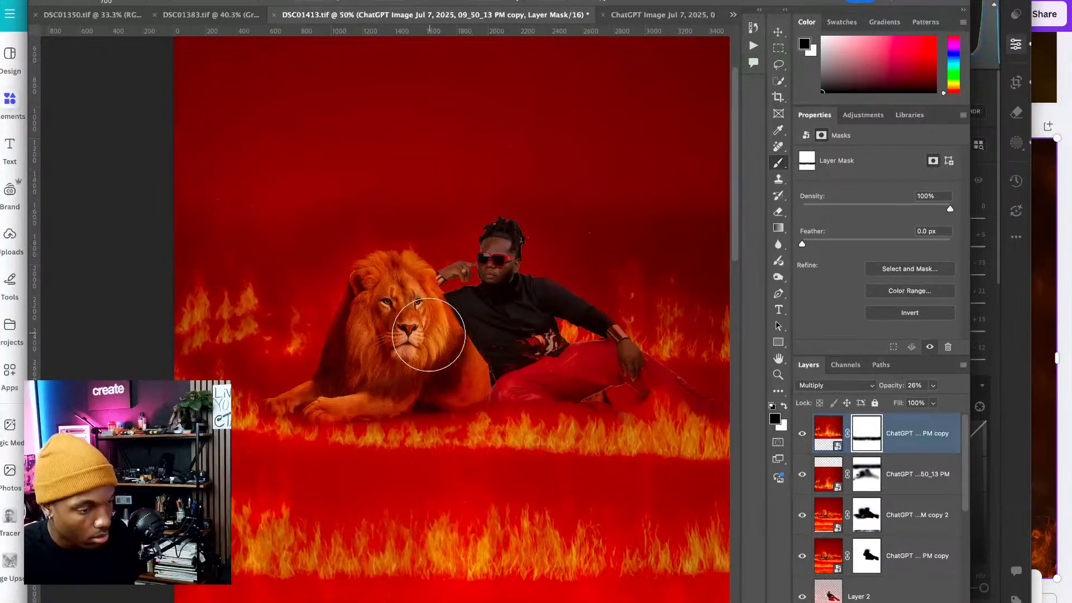
key(bracketleft)
key(bracketleft)
key(bracketleft)
mouse_move(396, 332)
mouse_down()
mouse_move(389, 307)
mouse_move(400, 332)
mouse_move(406, 300)
mouse_move(402, 329)
mouse_up()
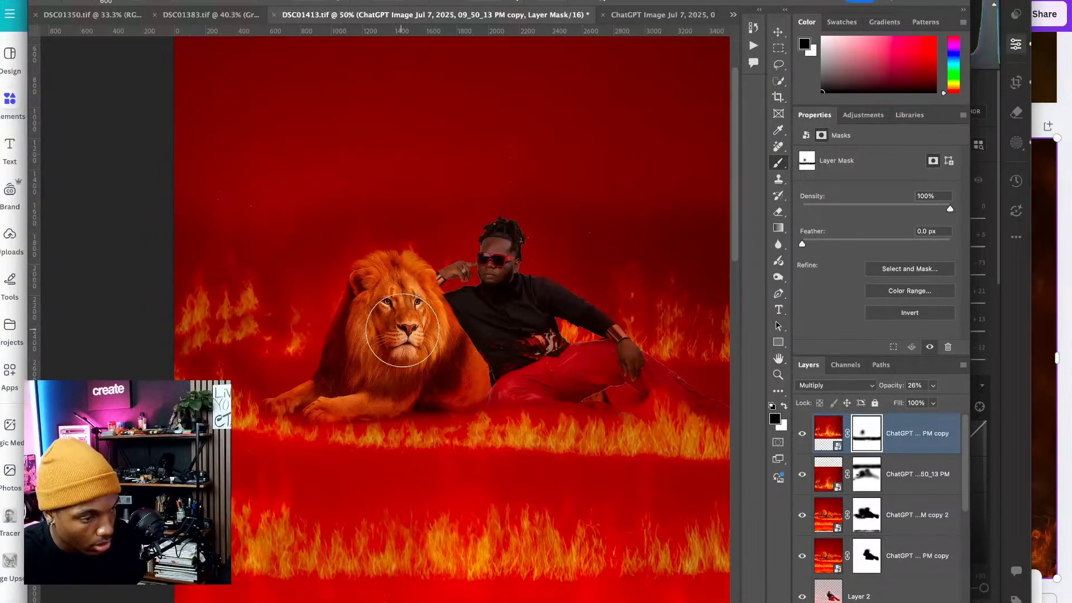
- Inspect the stray patch on the lion's face, select Layer 2 and hide Layer 1 copy 4
key(super+plus)
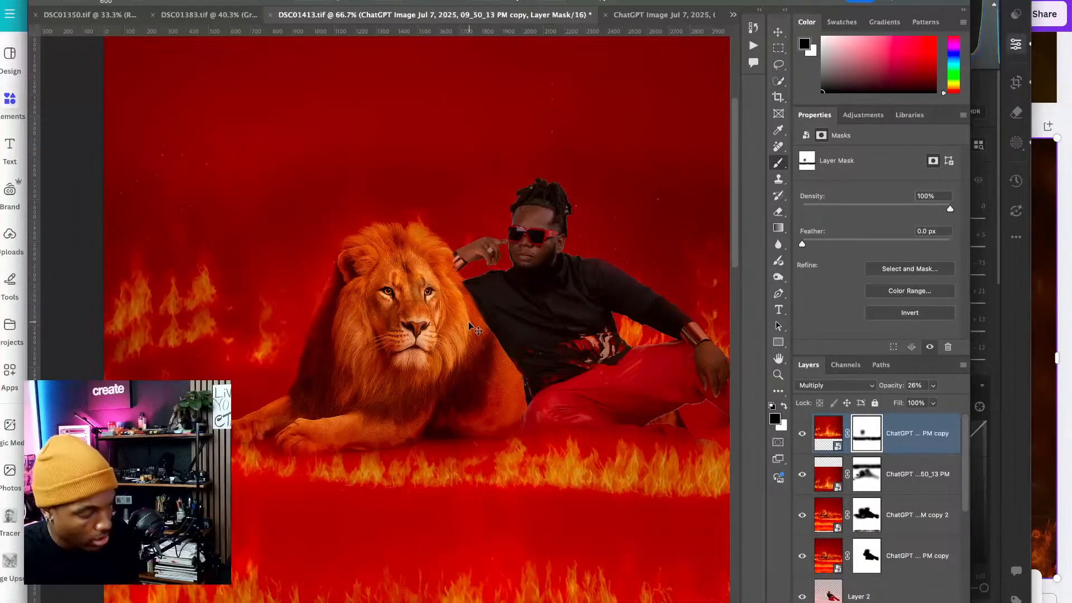
key(super+plus)
key(super+plus)
drag(519, 283, 448, 335)
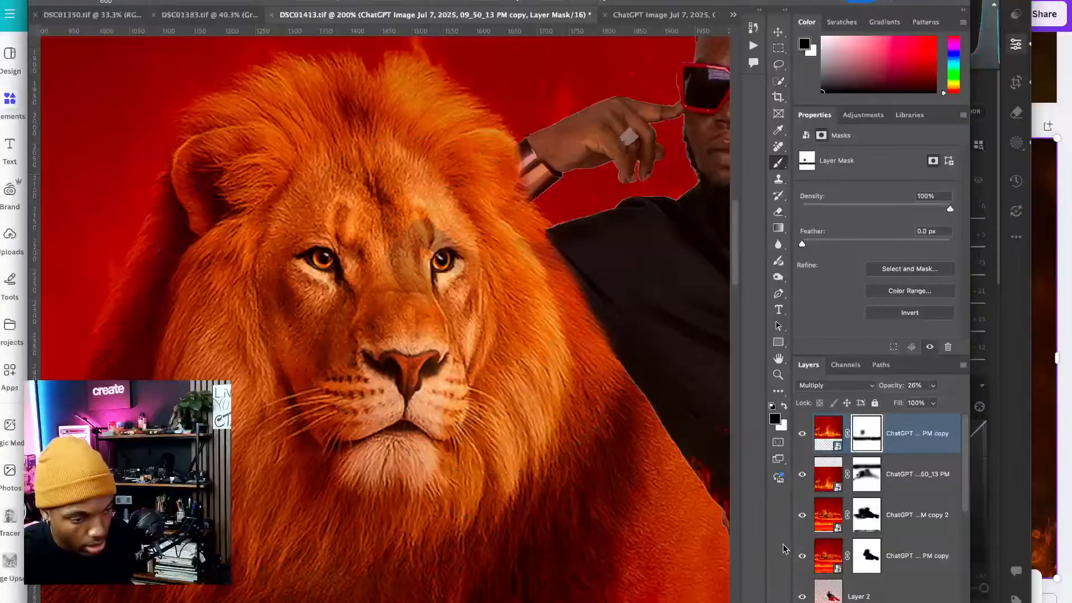
scroll(872, 540, down, 2)
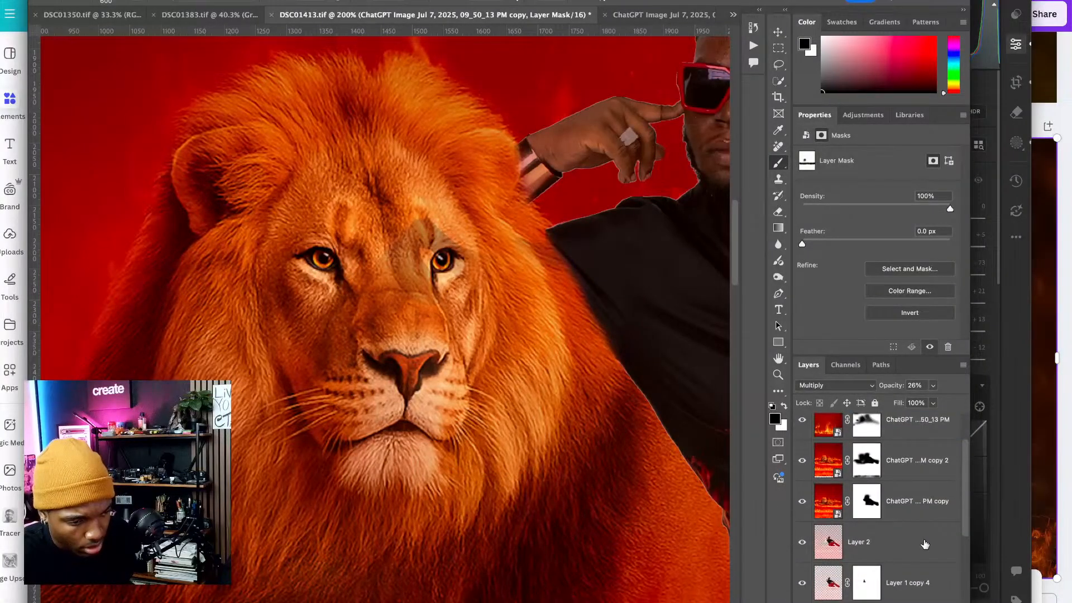
click(925, 544)
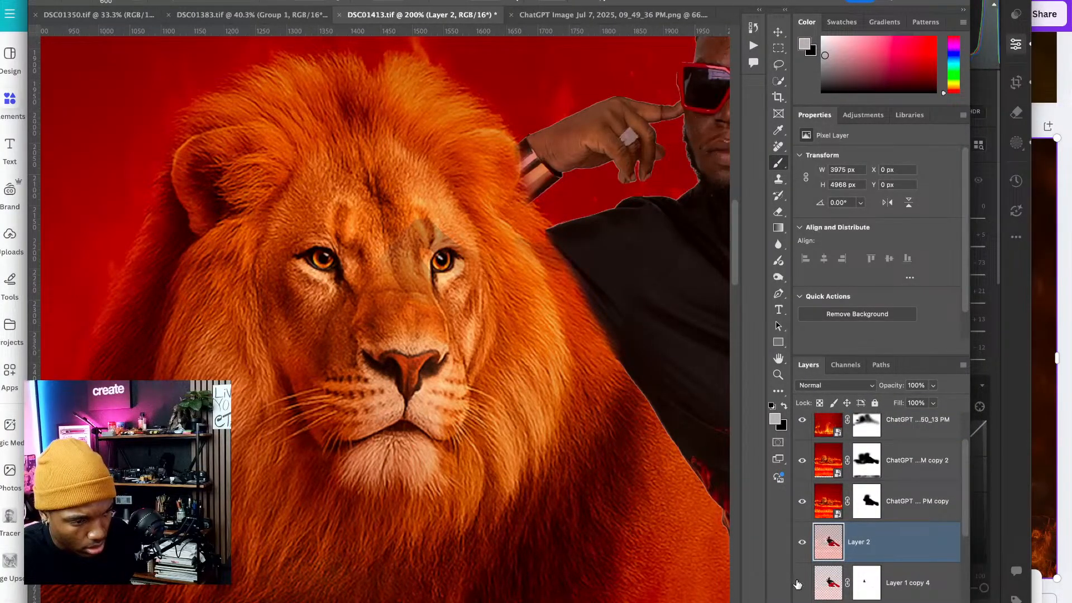
key(ctrl+minus)
key(ctrl+minus)
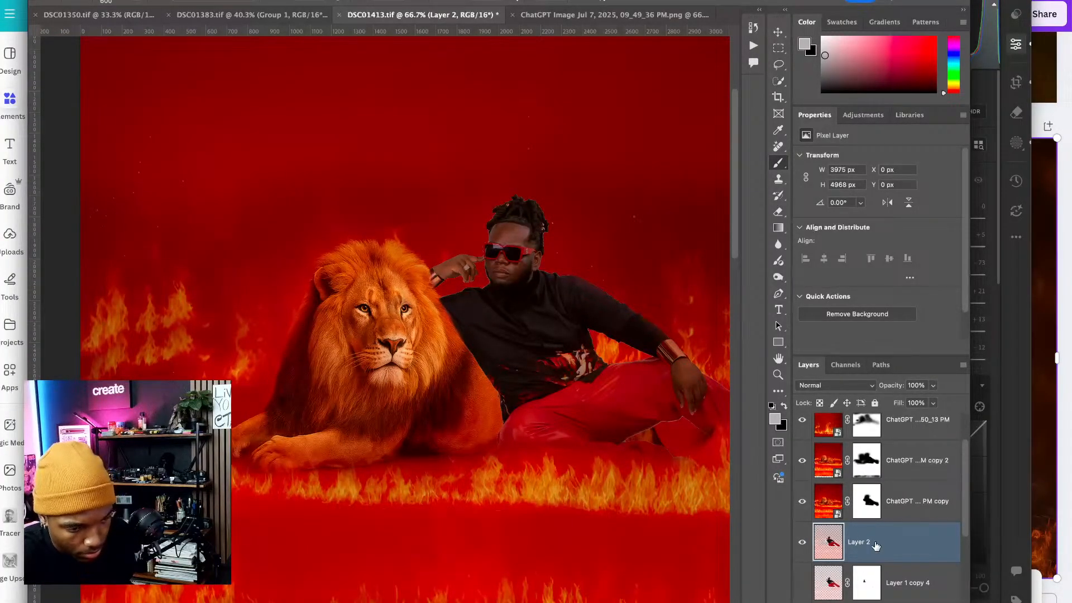
- Add a white layer mask to Layer 2 and paint out the stray patch on the lion's face
click(865, 602)
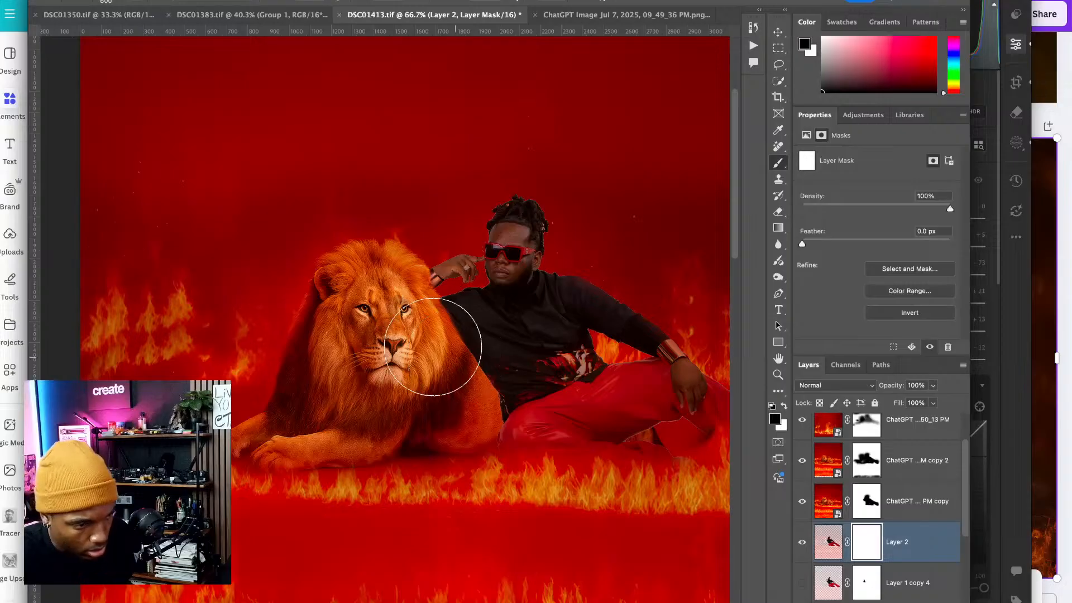
click(371, 315)
key(bracketleft)
key(bracketleft)
key(bracketleft)
key(bracketleft)
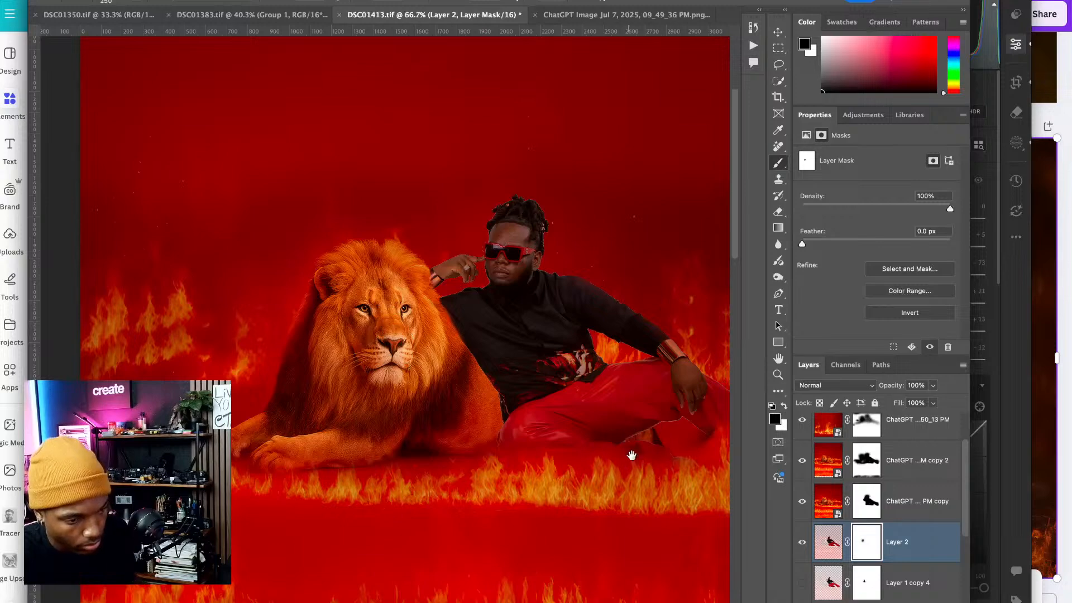
- Paint black on the upper fire overlay's mask over the lion's face and the man's head
mouse_move(630, 450)
mouse_down()
mouse_move(575, 364)
mouse_move(423, 320)
mouse_move(507, 325)
mouse_up()
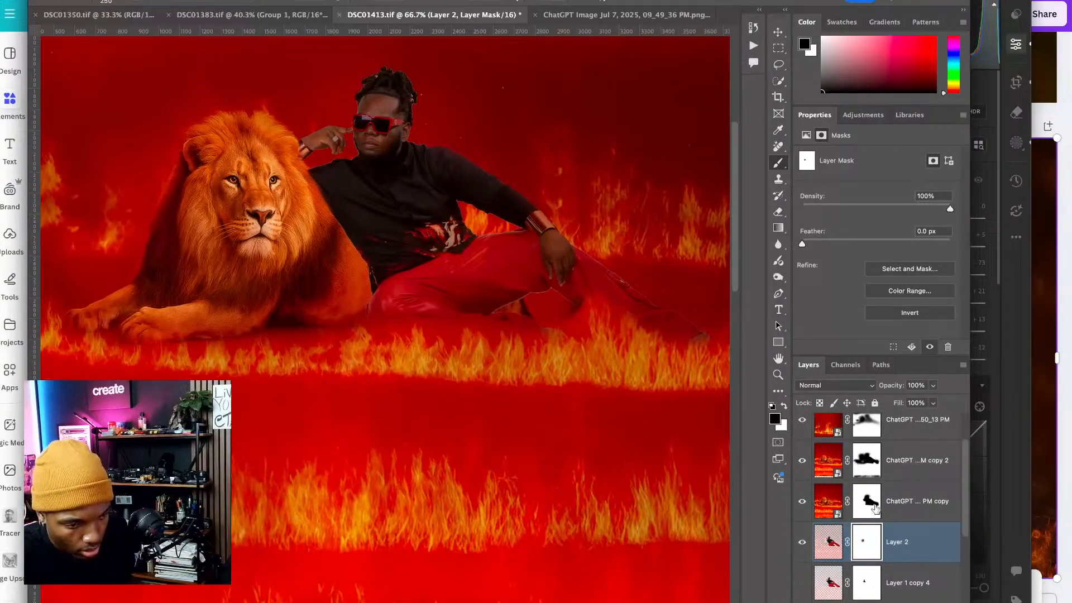
scroll(826, 559, up, 2)
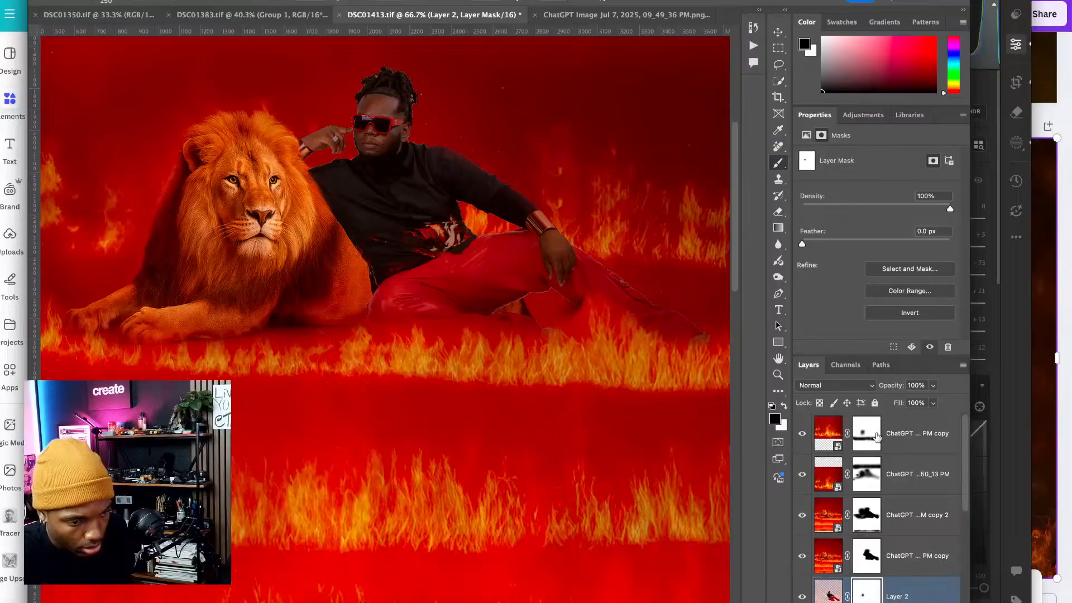
click(877, 437)
drag(434, 362, 599, 436)
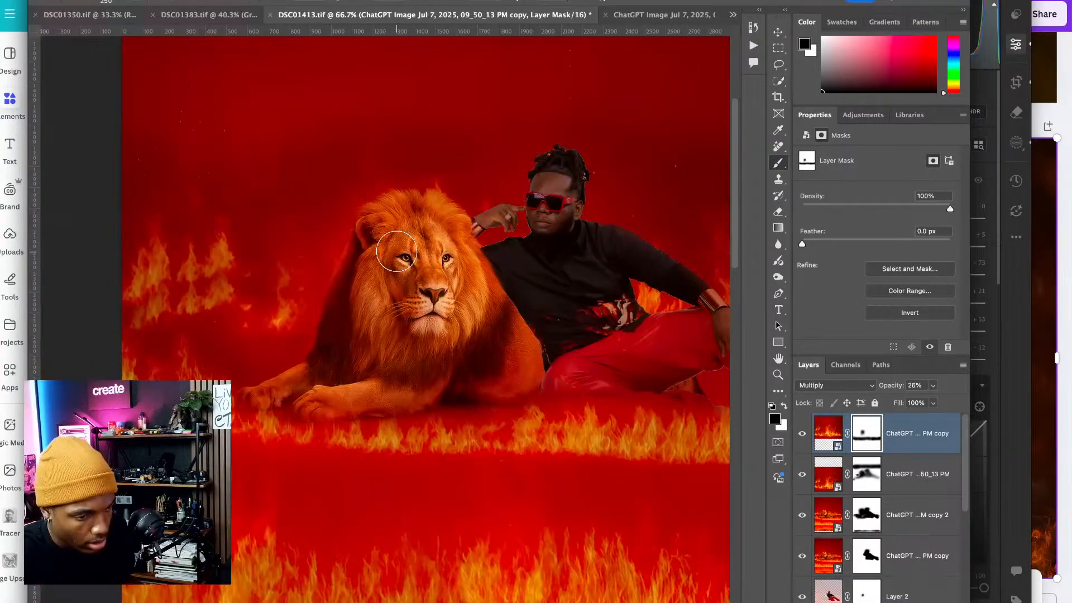
mouse_move(417, 272)
mouse_down()
mouse_move(396, 287)
mouse_move(412, 259)
mouse_move(427, 285)
mouse_move(441, 271)
mouse_move(423, 257)
mouse_move(401, 280)
mouse_move(397, 313)
mouse_up()
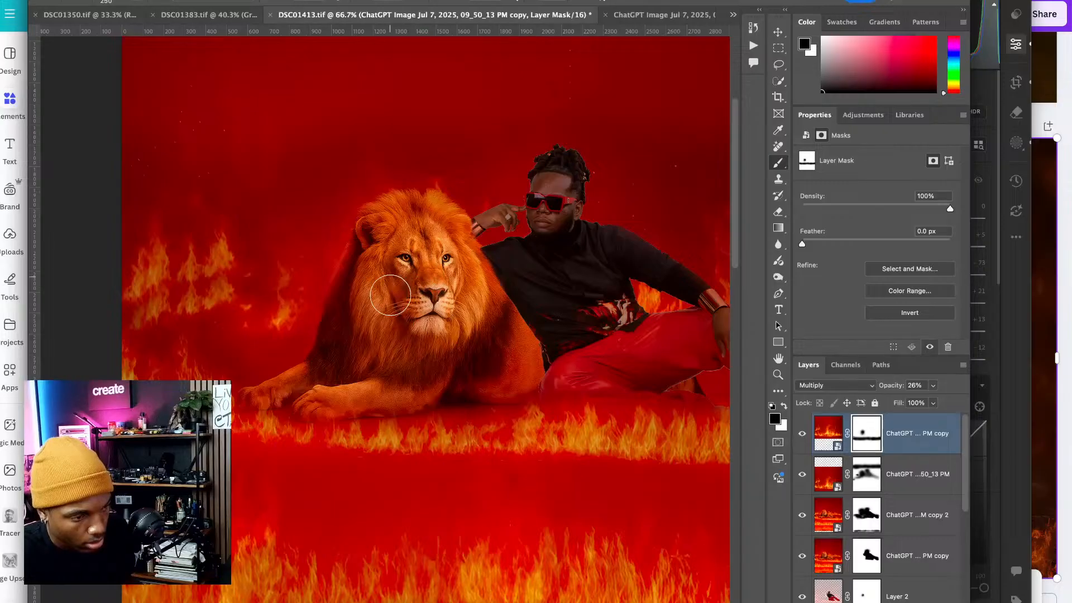
mouse_move(547, 202)
mouse_down()
mouse_move(540, 241)
mouse_move(557, 218)
mouse_move(560, 165)
mouse_up()
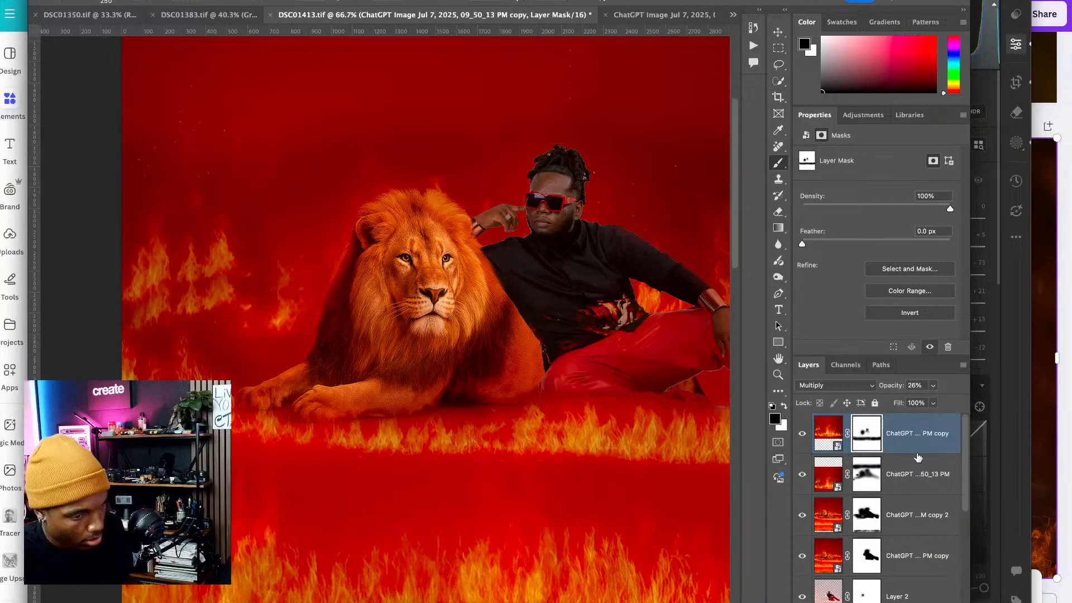
- Toggle the upper fire overlay's visibility to compare the image with and without it, leaving it shown
click(804, 434)
click(803, 437)
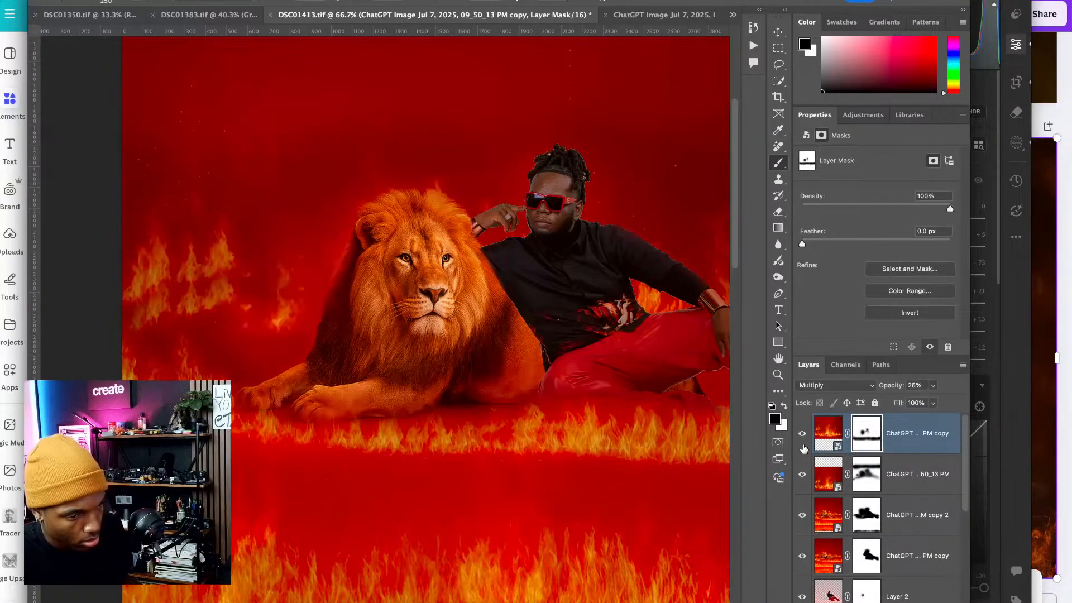
click(803, 436)
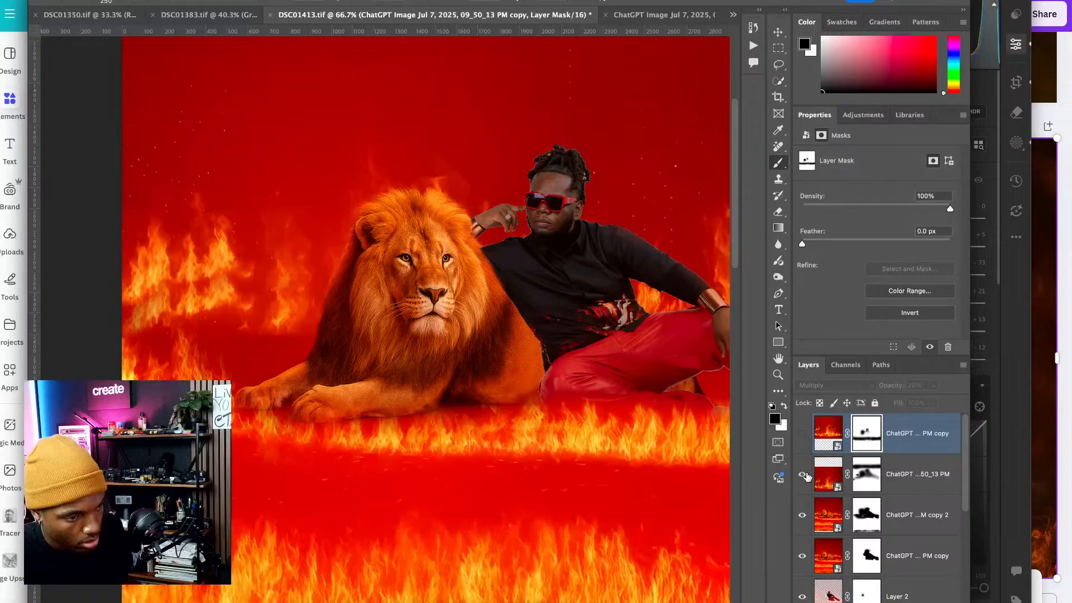
click(802, 434)
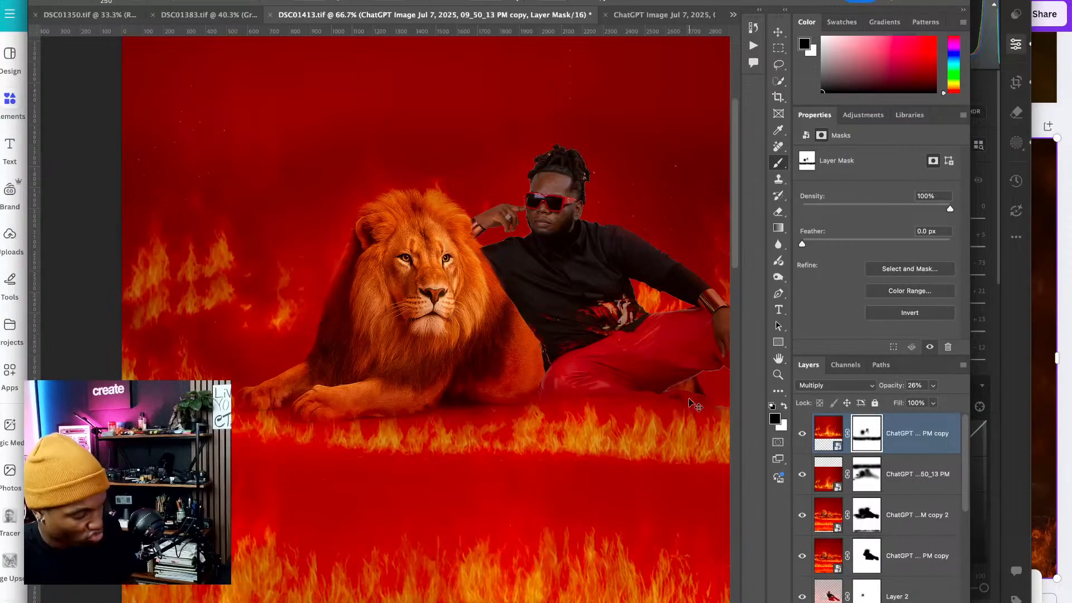
key(ctrl+minus)
key(ctrl+minus)
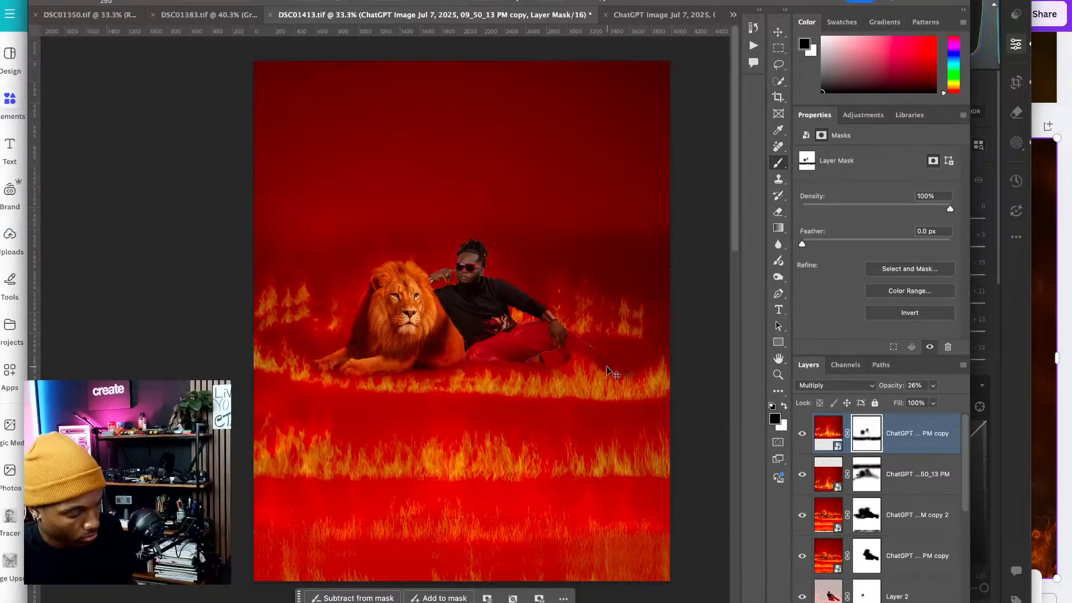
key(ctrl+plus)
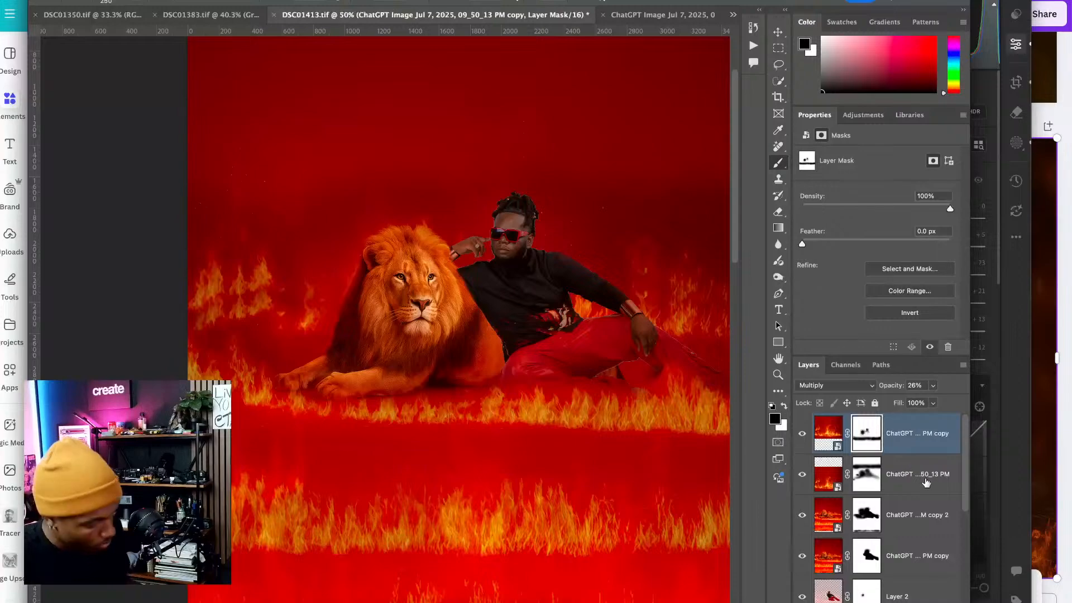
- Group the two fire overlay layers and hide the group to compare the image without them
shift+click(925, 482)
key(ctrl+g)
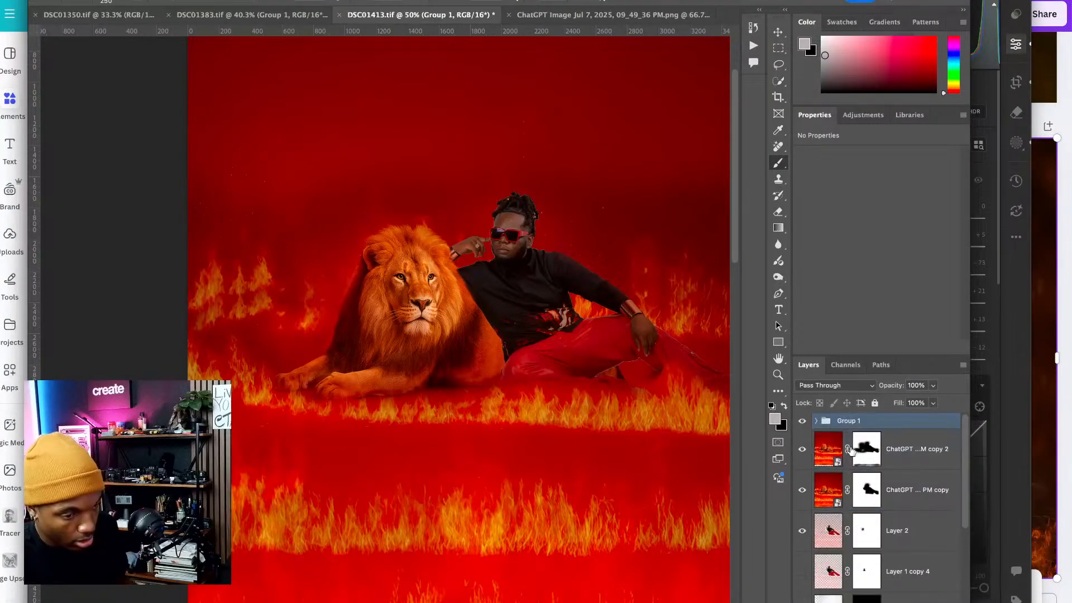
click(802, 422)
key(ctrl+minus)
key(ctrl+minus)
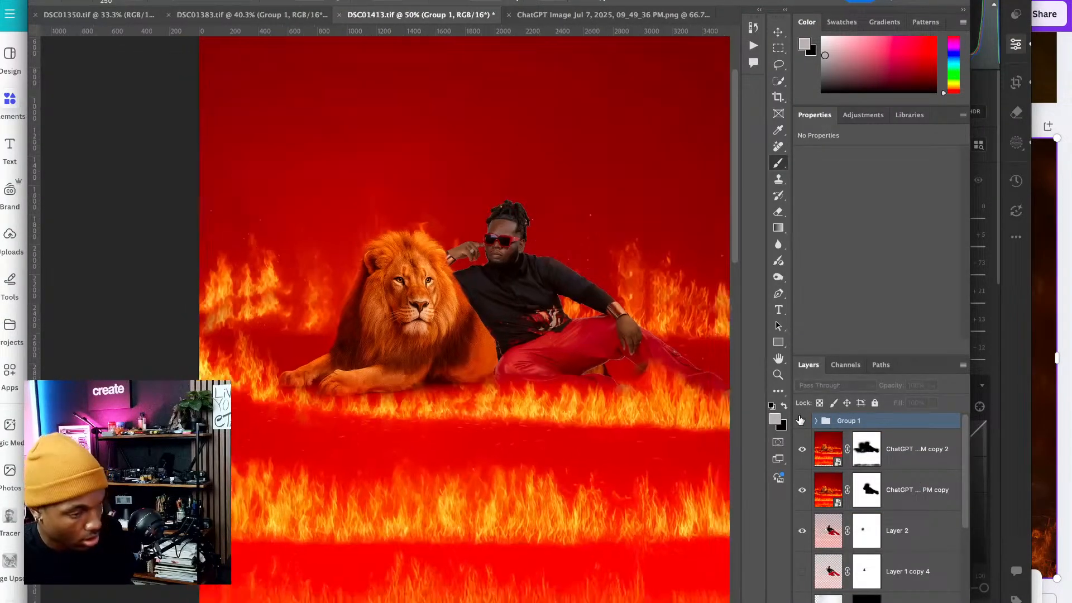
- Toggle the fire overlay group's visibility to compare the image, leave it shown, and lower the group's opacity to 68%
key(ctrl+0)
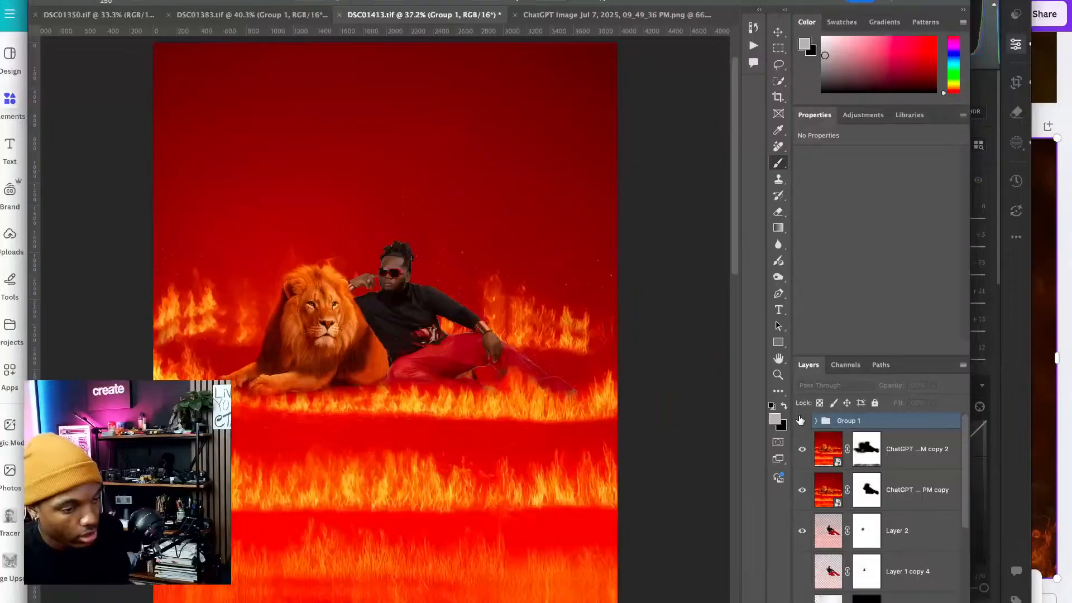
click(801, 420)
click(801, 420)
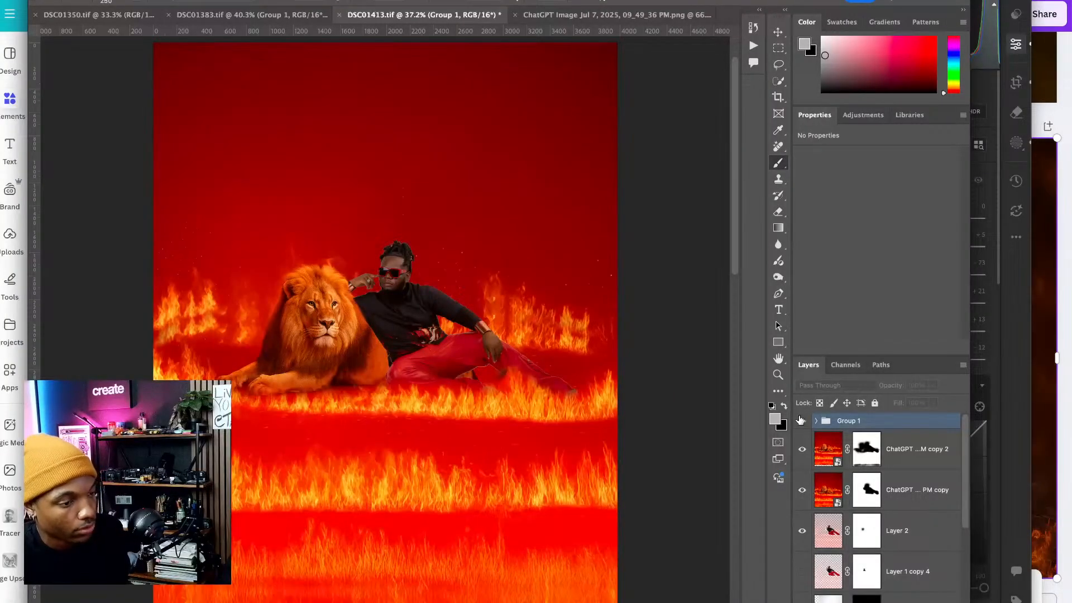
click(801, 421)
click(801, 420)
click(801, 420)
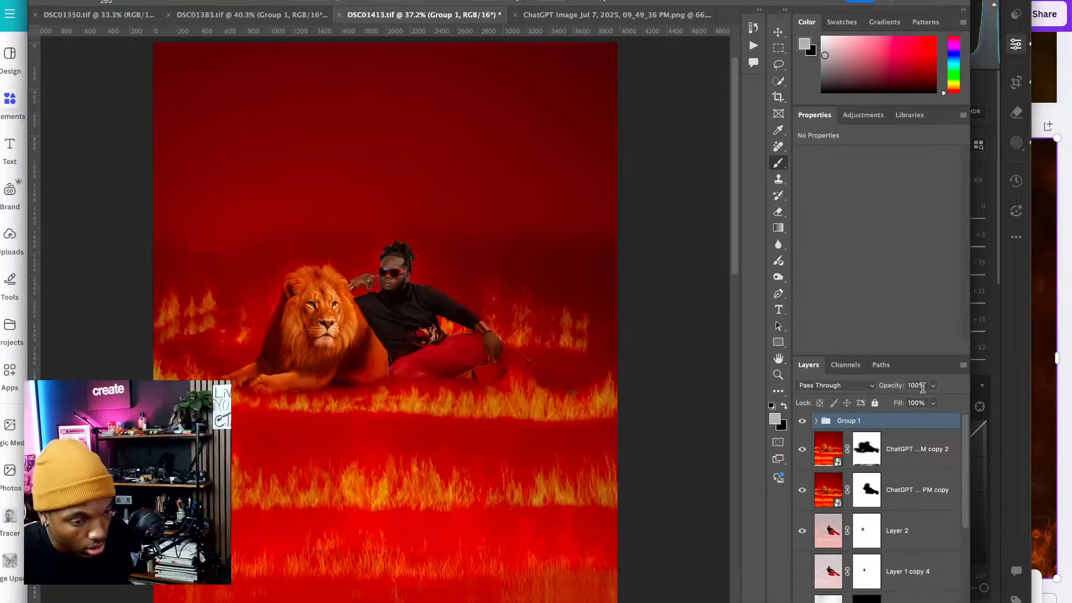
drag(920, 403, 919, 402)
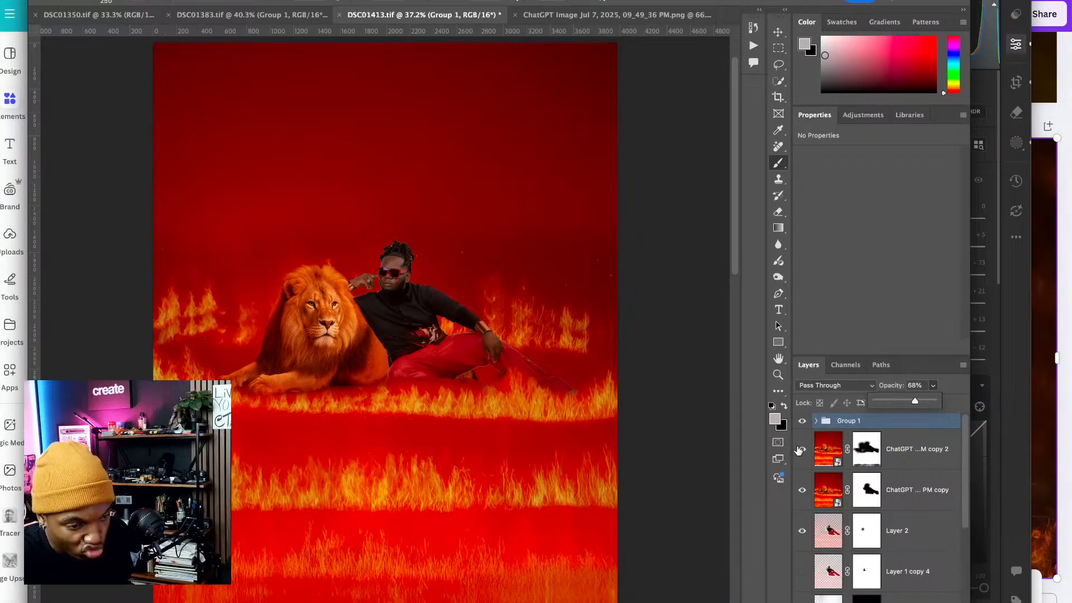
- Expand the overlay group and paint black on the upper fire overlay's mask over the lion's and the man's bodies
click(815, 423)
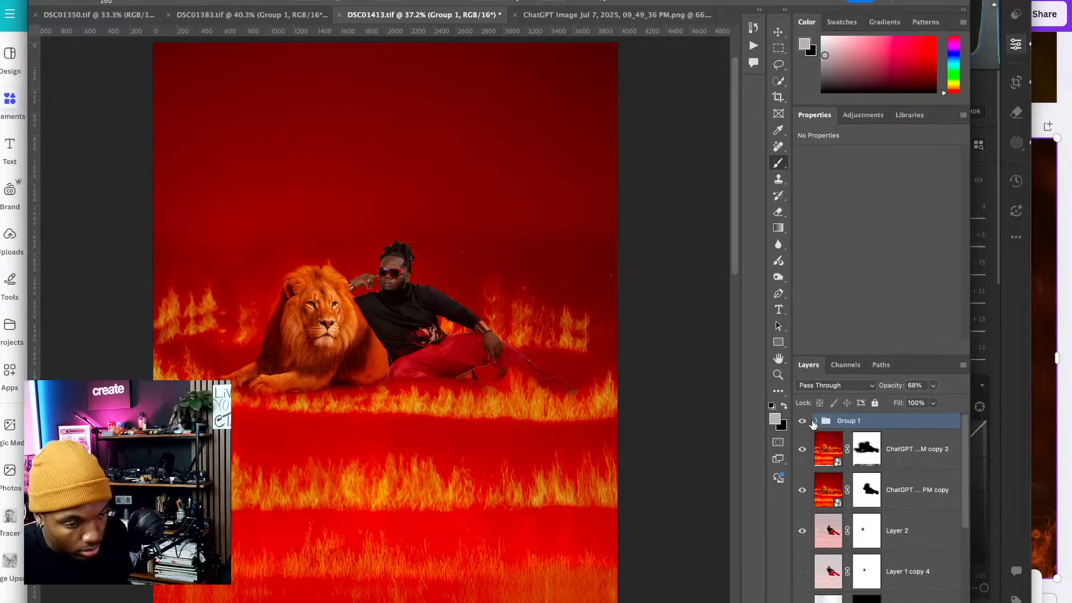
click(816, 422)
click(897, 446)
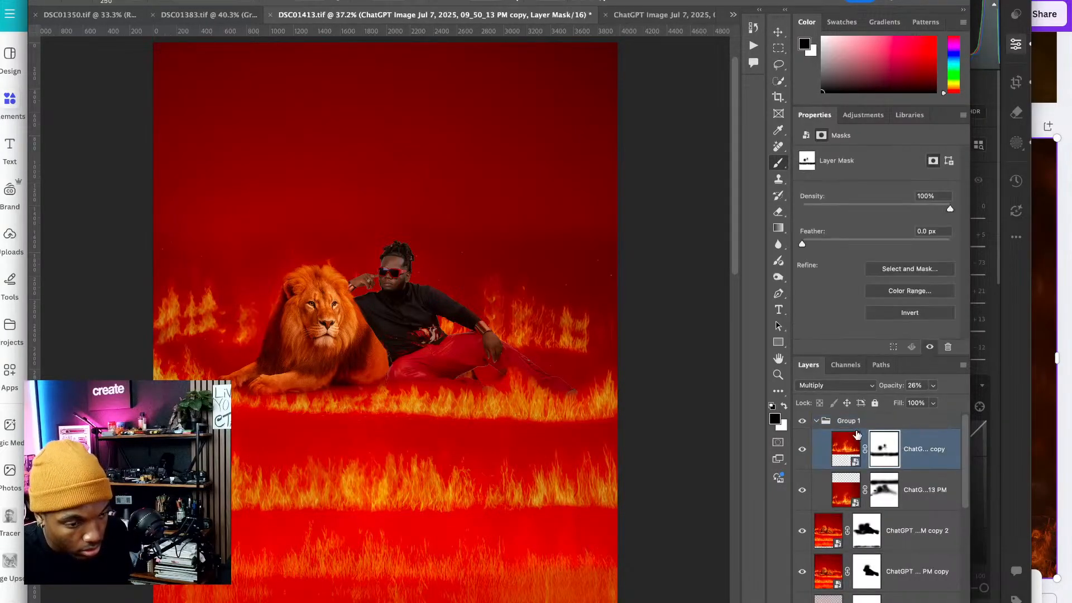
click(325, 2)
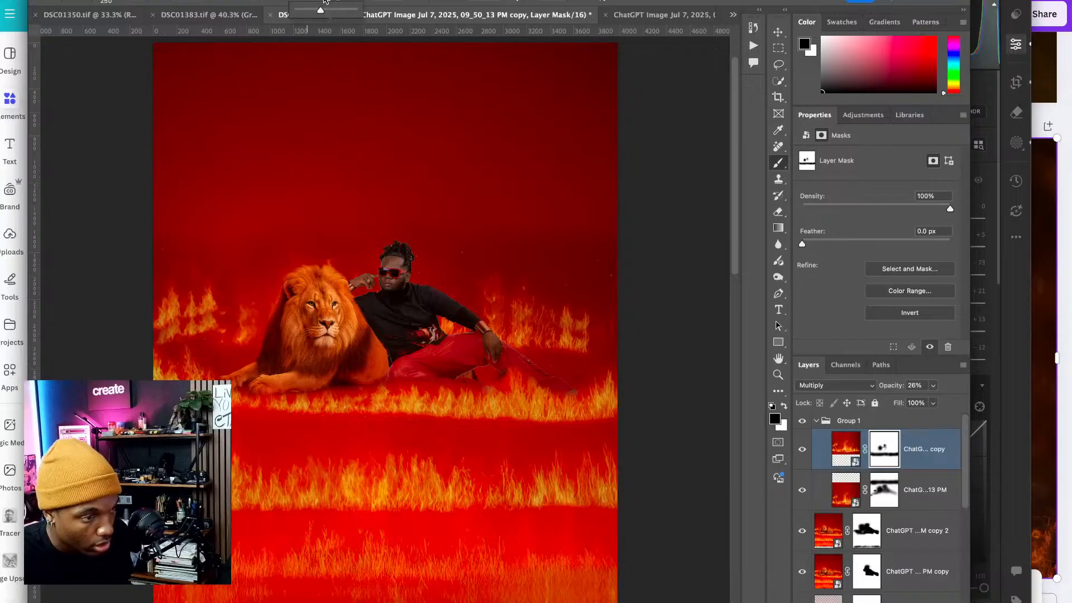
click(327, 292)
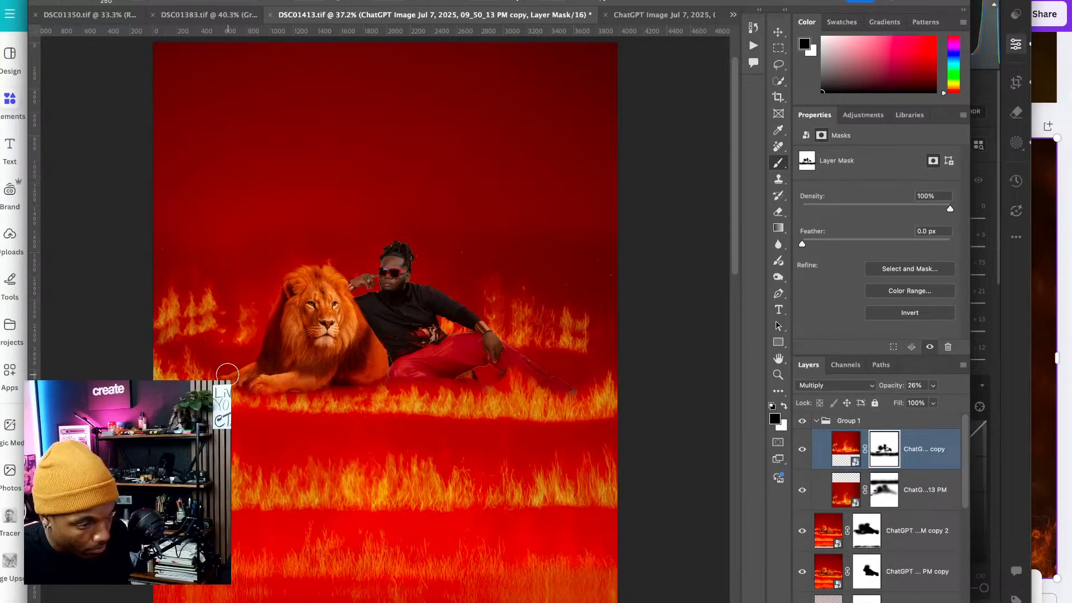
- Paint black on the lower fire overlay's mask over the man's hand and legs, and collapse the group
click(883, 491)
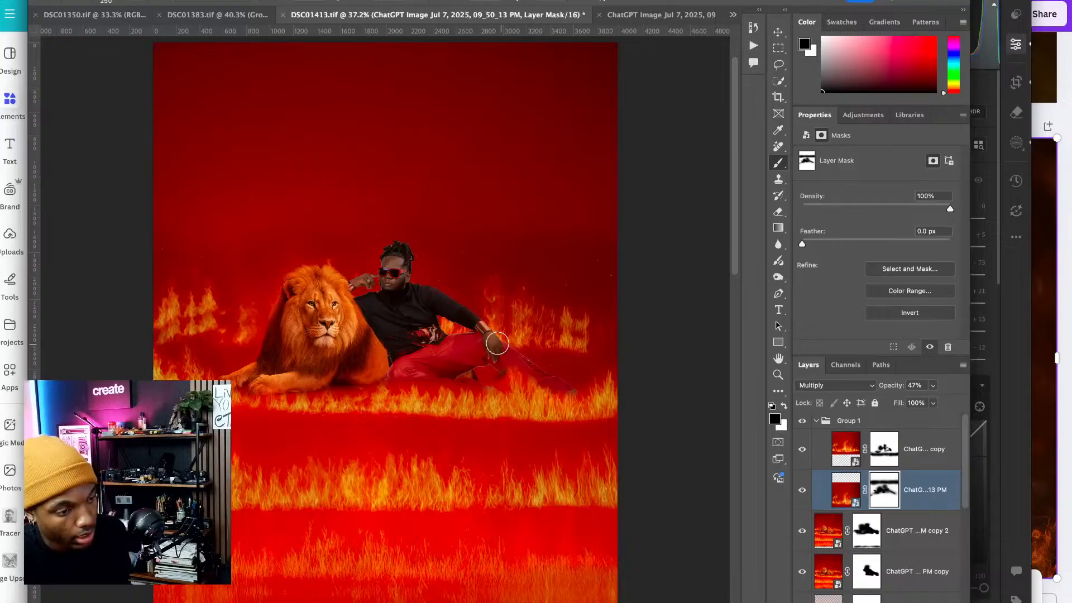
scroll(527, 385, down, 3)
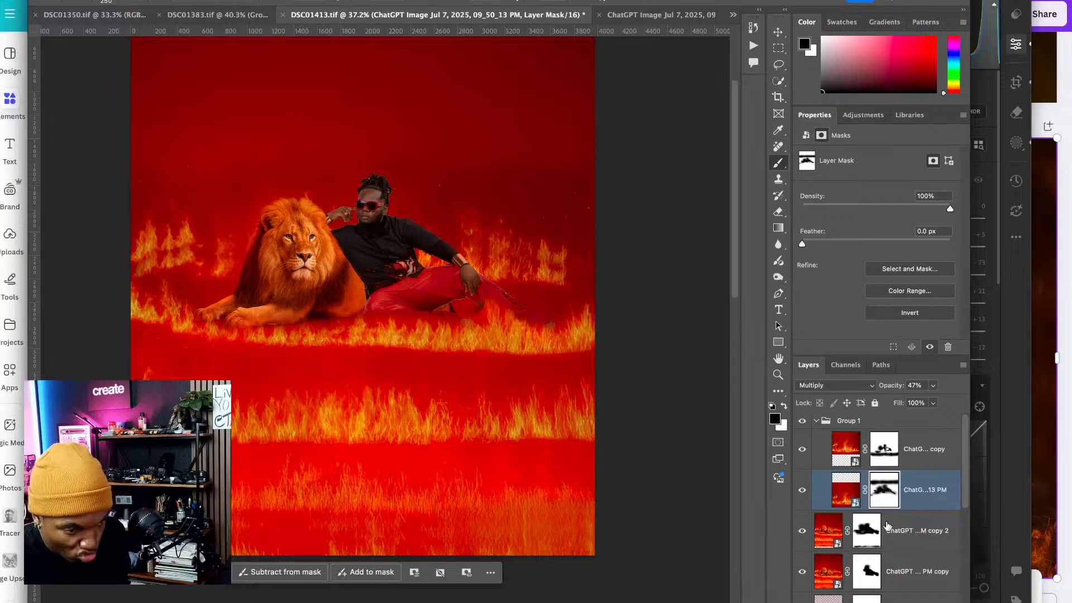
click(819, 421)
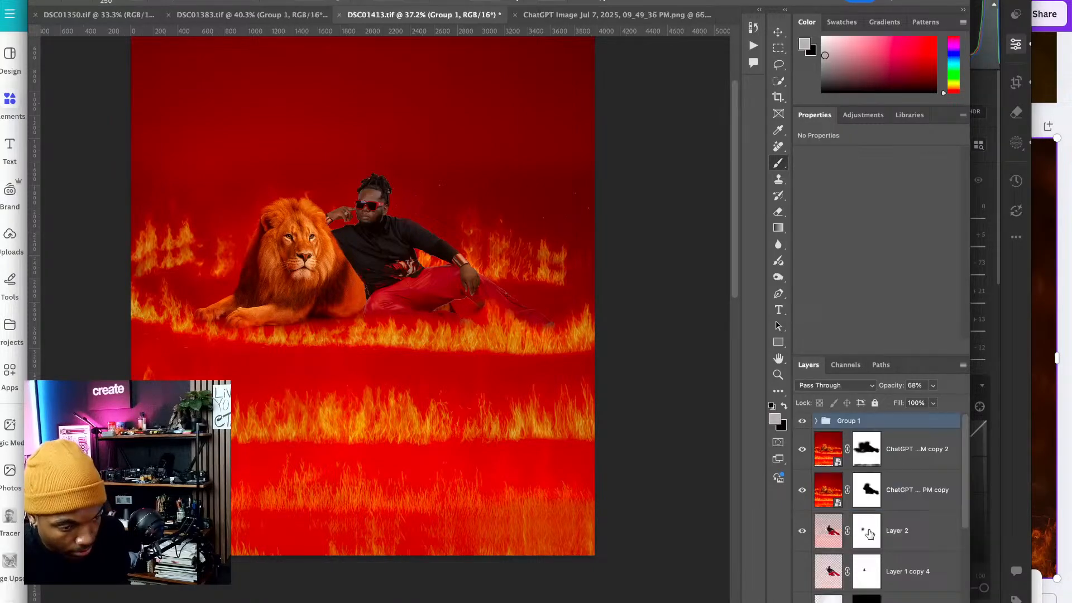
- Select the mask of the fire scene layer "copy 2" and toggle that layer's visibility to compare, leaving it shown
click(870, 452)
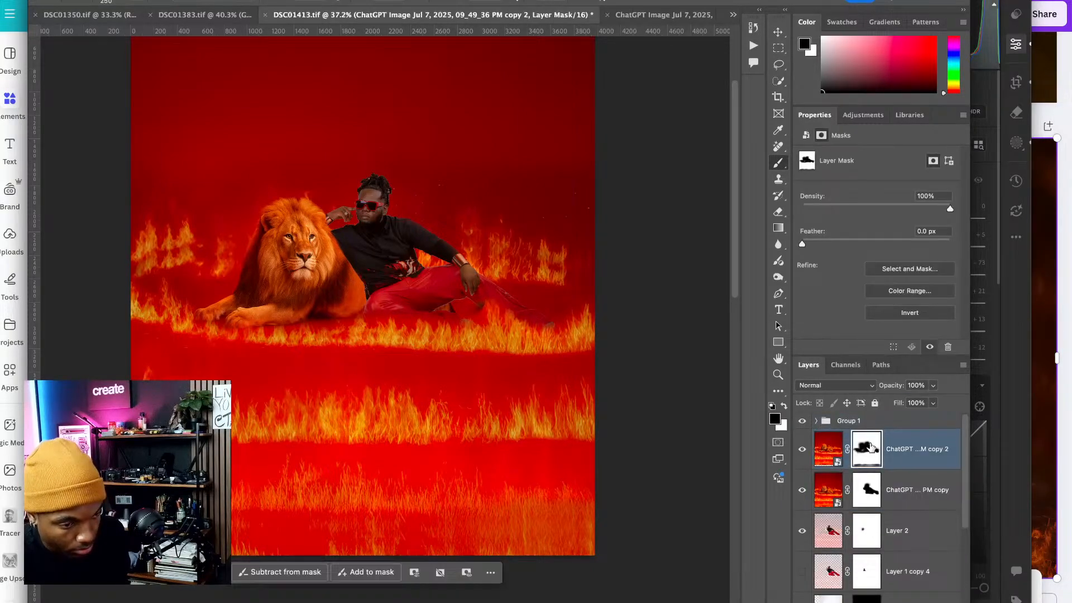
click(804, 450)
click(804, 449)
click(804, 450)
click(804, 450)
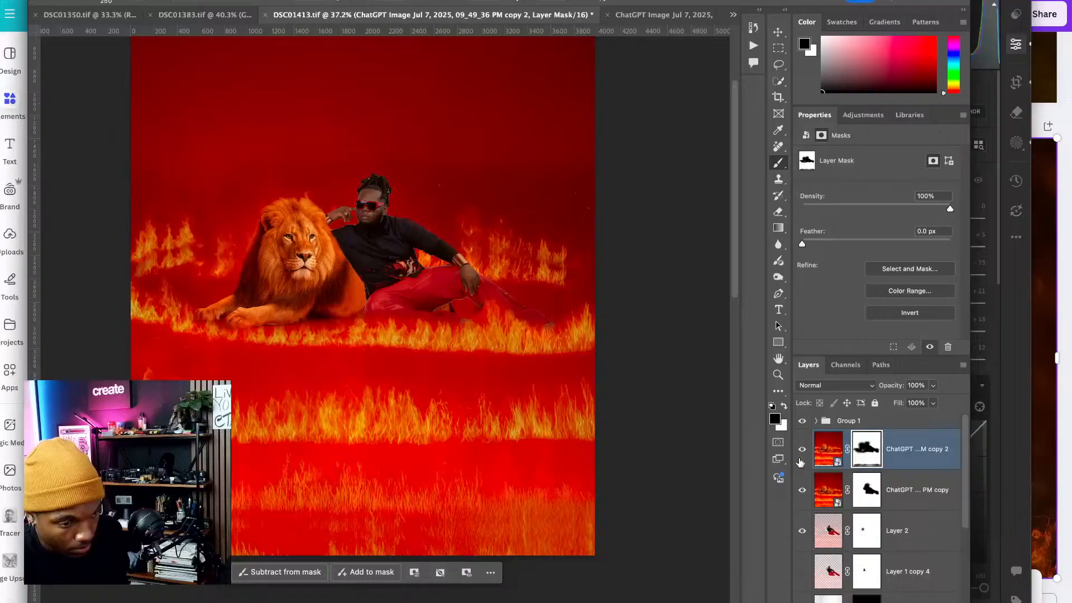
- Paint black with a smaller brush on the fire scene "copy 2" mask to reveal the man's shoe below his bent knee
key(super+plus)
key(super+plus)
key(super+plus)
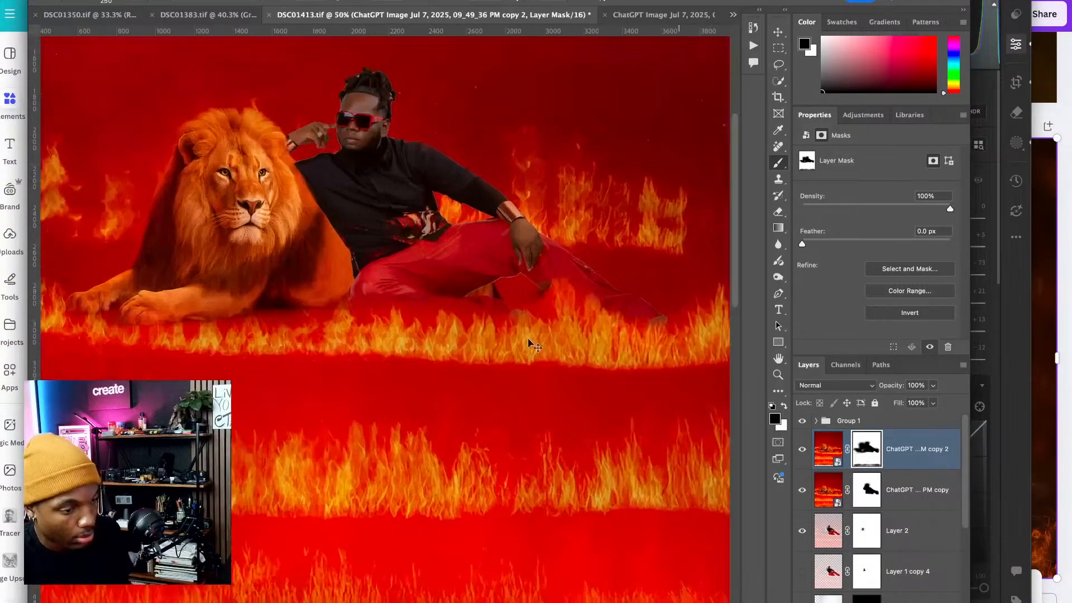
drag(529, 339, 303, 410)
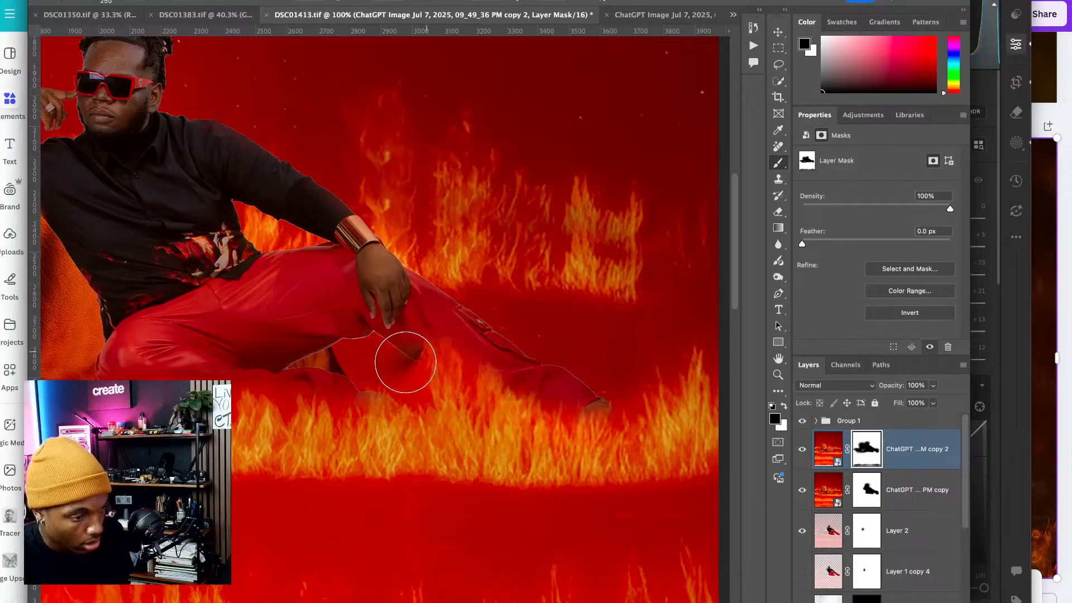
key(bracketleft)
key(bracketleft)
key(bracketleft)
key(bracketleft)
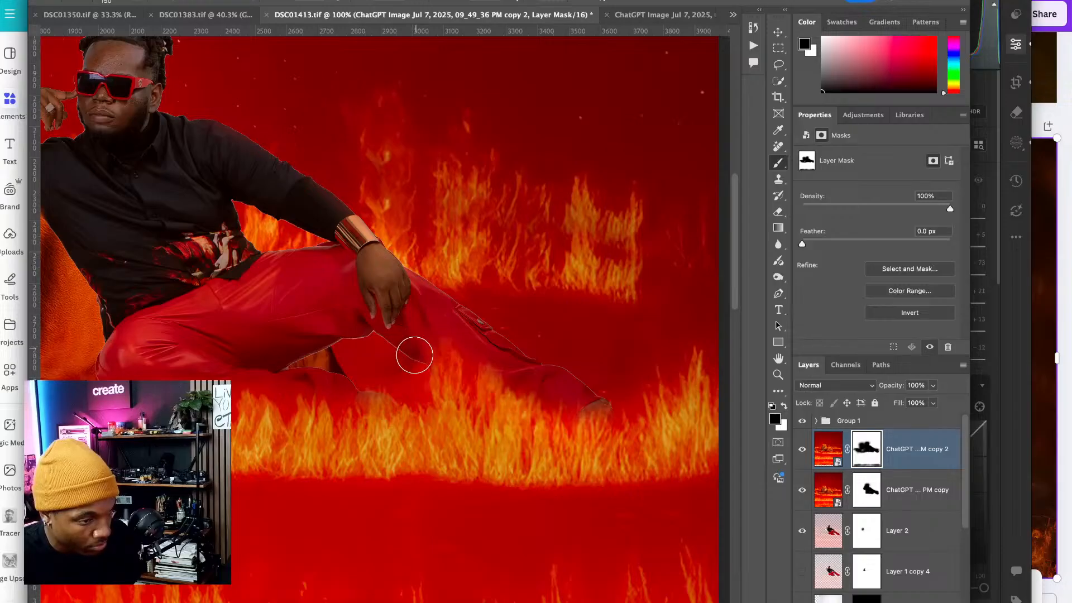
scroll(412, 360, up, 2)
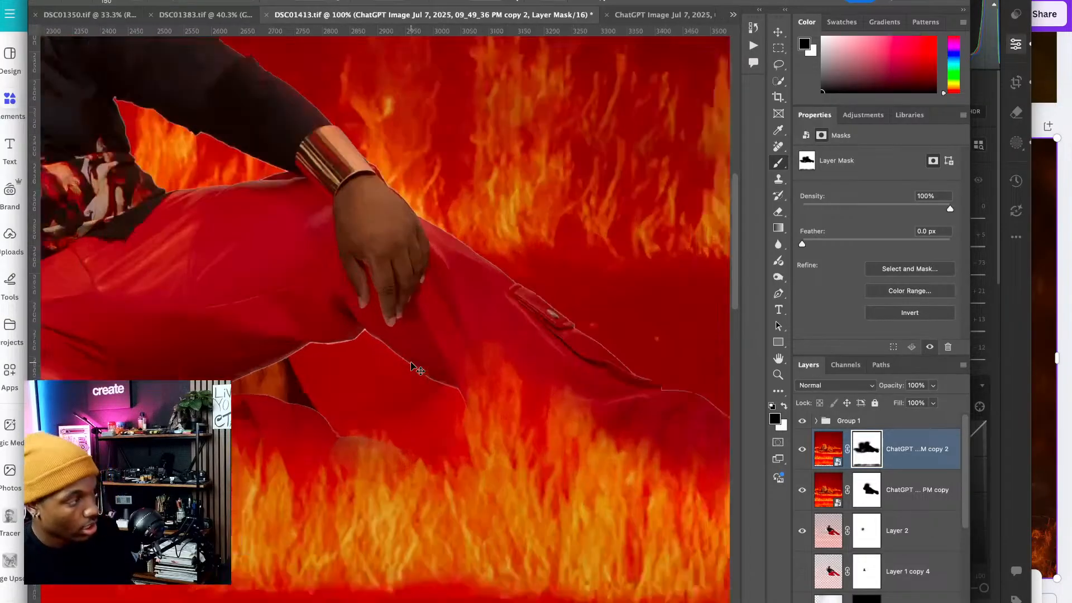
scroll(414, 376, up, 1)
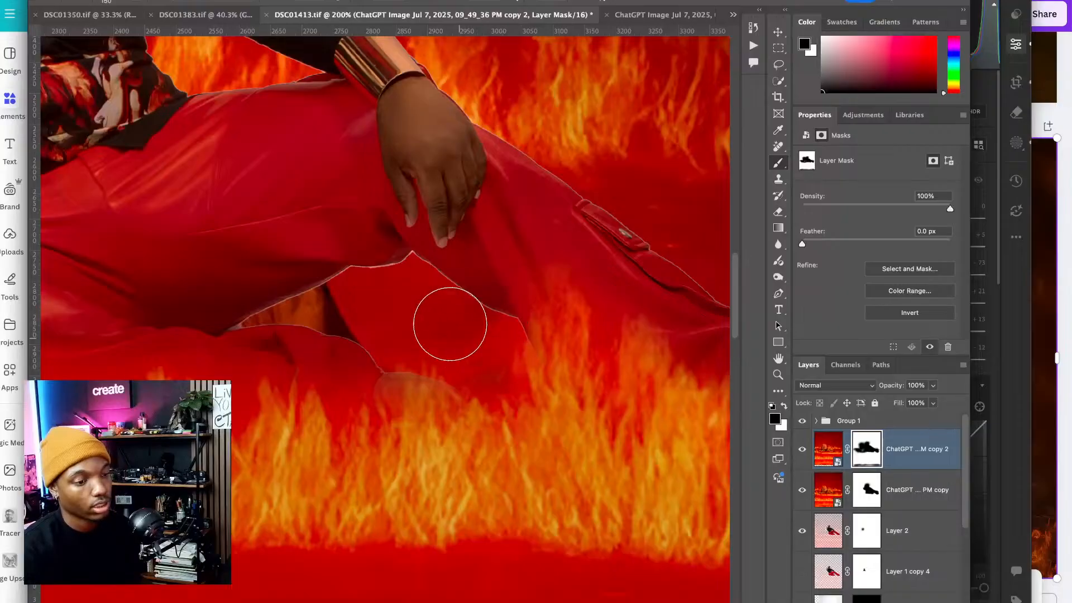
mouse_move(488, 362)
mouse_down()
mouse_move(521, 365)
mouse_move(458, 352)
mouse_move(497, 385)
mouse_up()
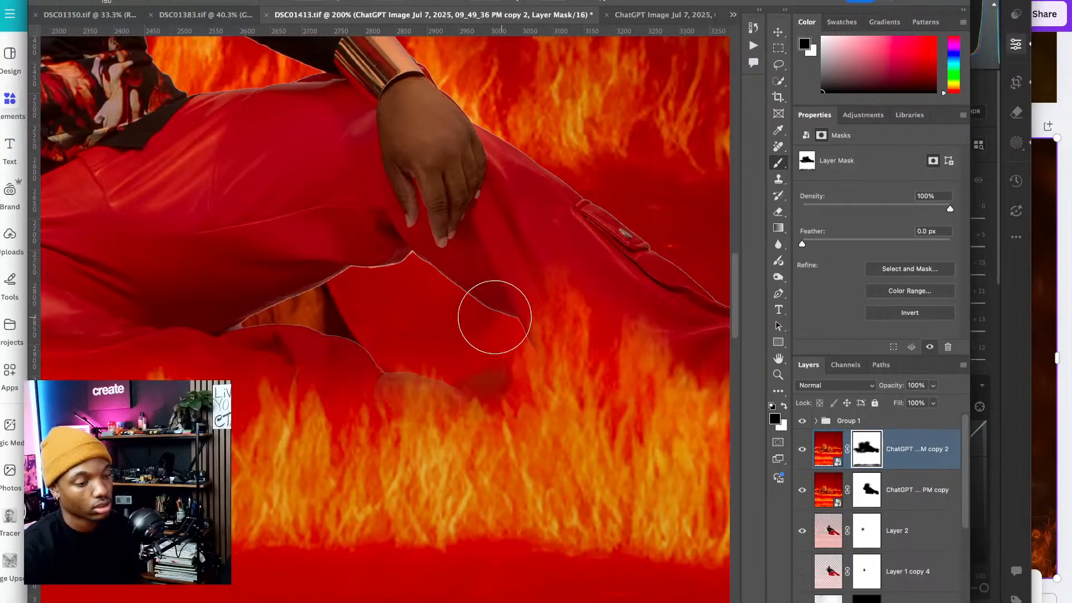
- Darken the pale cutout edges along the man's trouser legs on Layer 2 with the Burn tool
mouse_move(414, 355)
mouse_down()
mouse_move(529, 300)
mouse_move(449, 326)
mouse_move(218, 335)
mouse_up()
drag(257, 293, 598, 302)
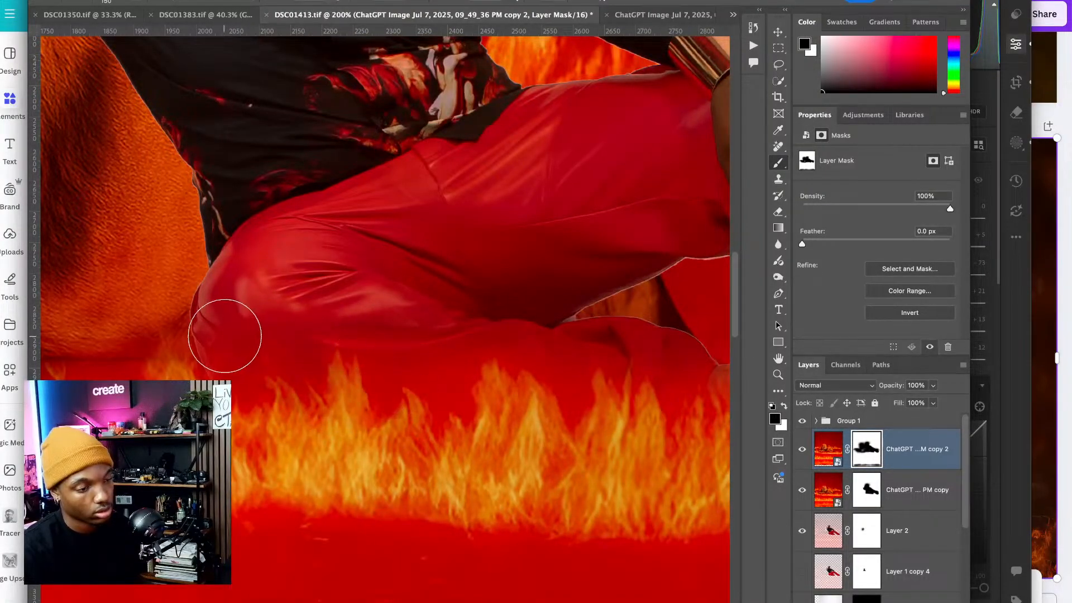
mouse_move(305, 355)
mouse_down()
mouse_move(123, 313)
mouse_move(163, 408)
mouse_move(115, 462)
mouse_up()
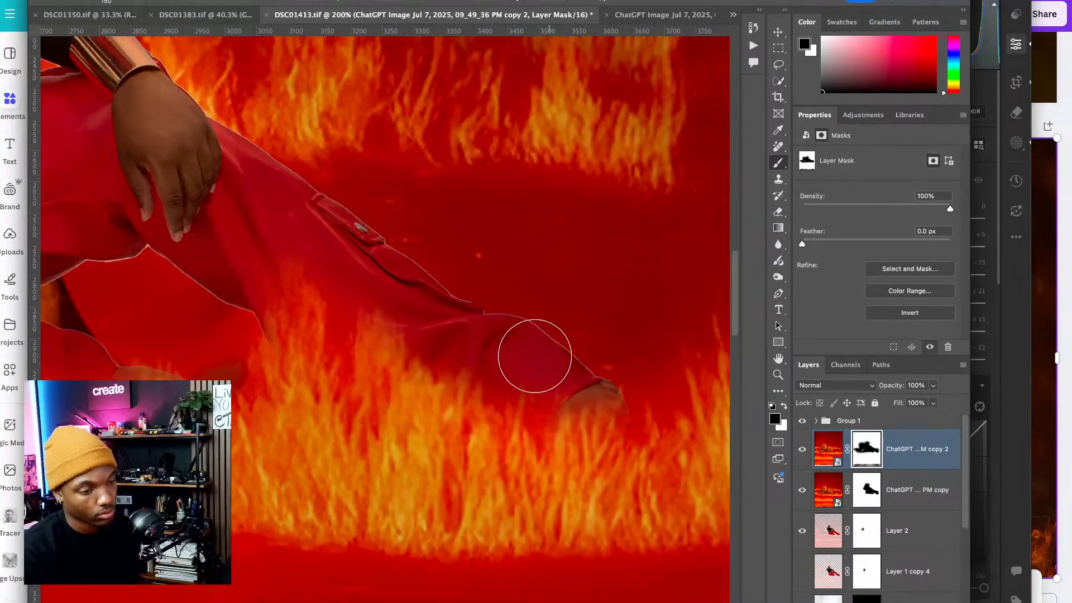
drag(45, 247, 831, 497)
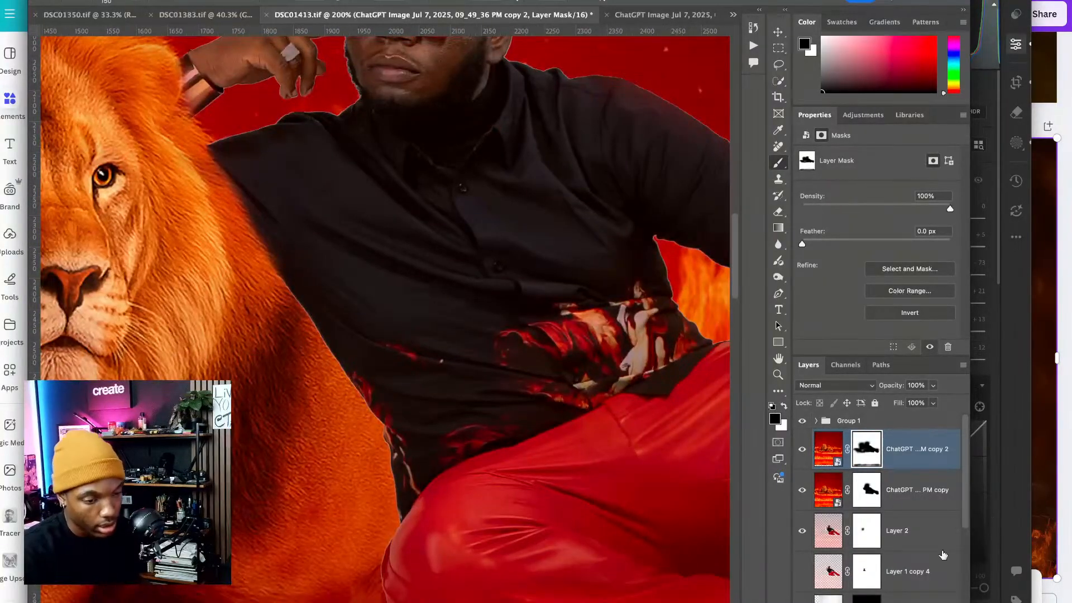
click(832, 542)
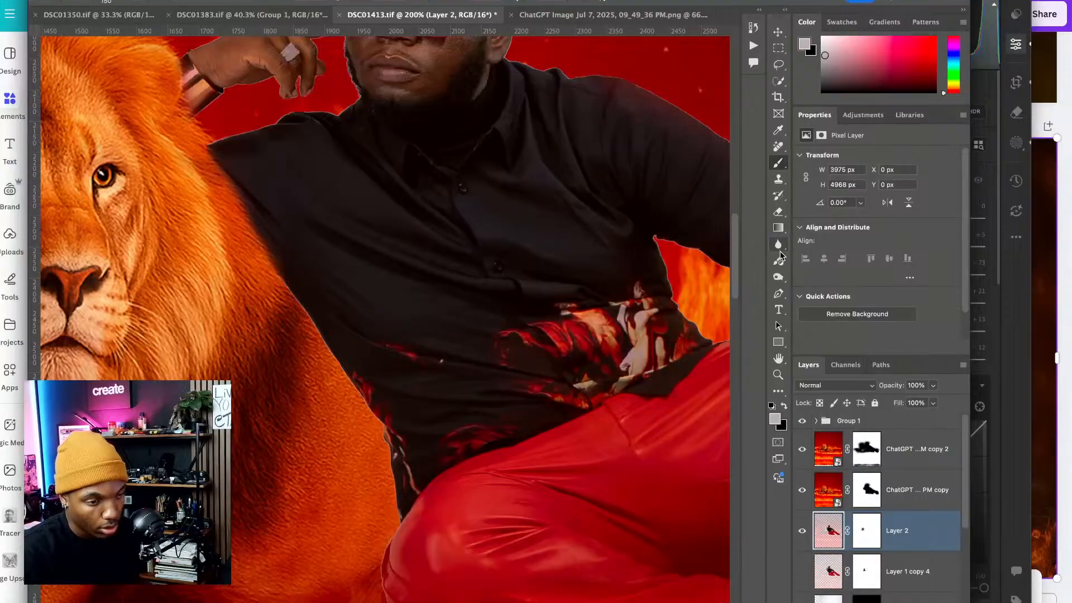
click(779, 278)
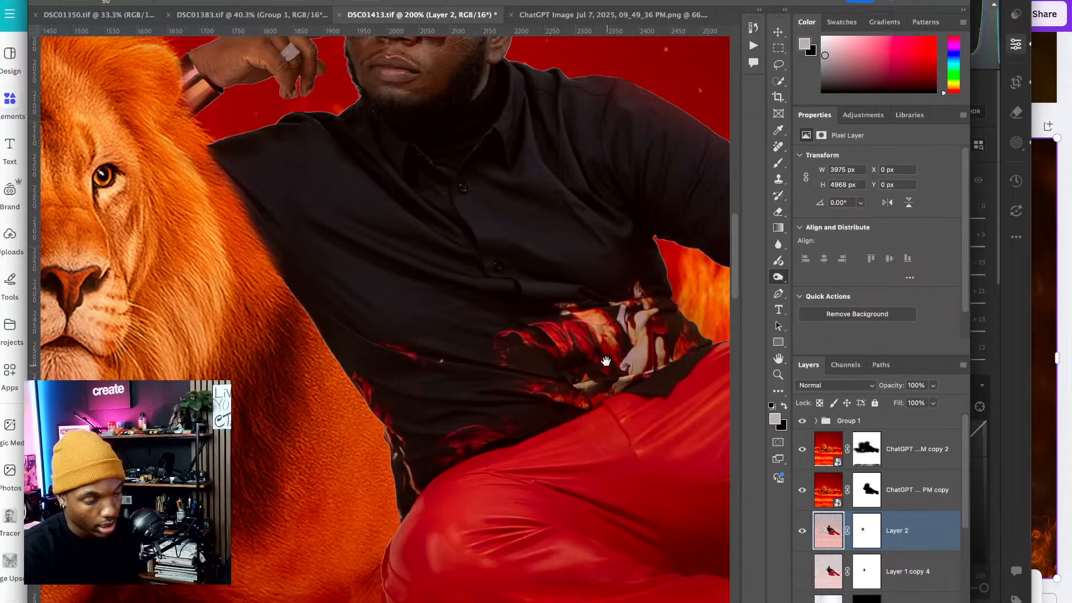
scroll(659, 268, down, 8)
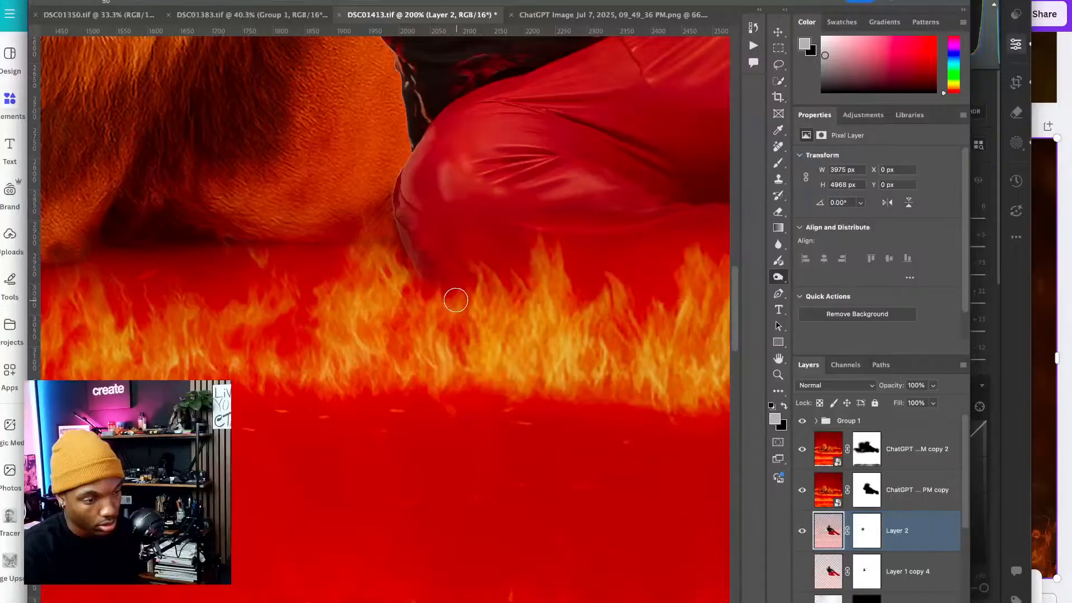
drag(509, 283, 374, 271)
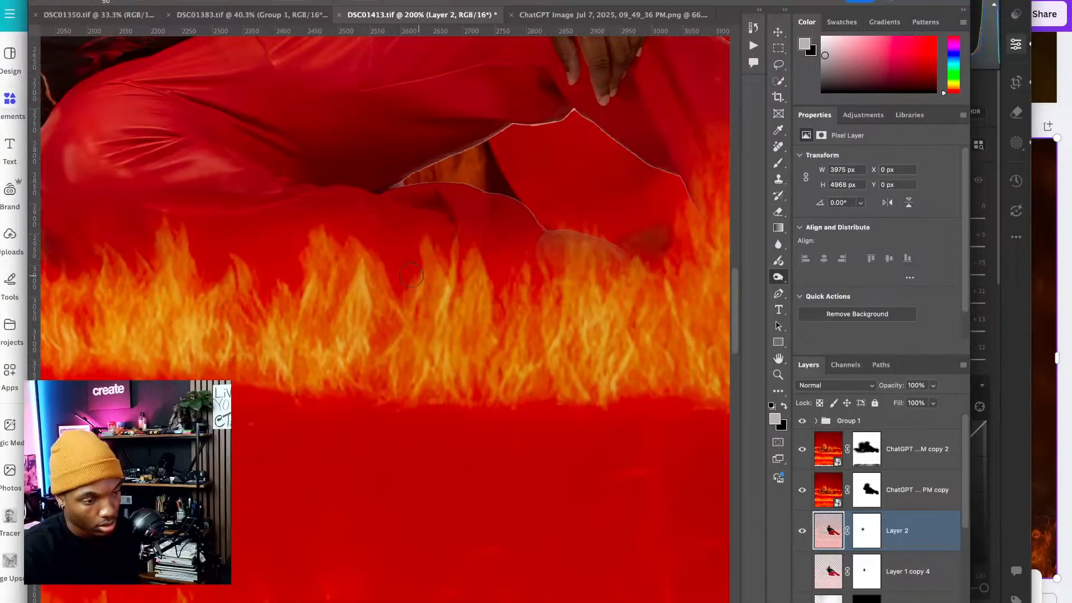
mouse_move(514, 208)
mouse_down()
mouse_move(548, 216)
mouse_move(520, 207)
mouse_up()
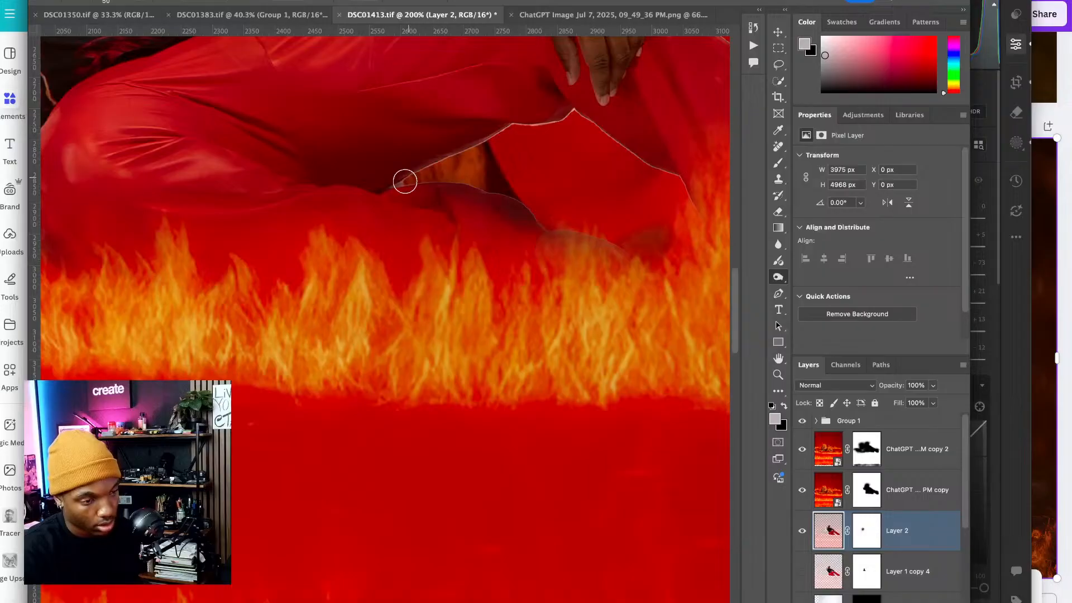
drag(404, 180, 450, 159)
mouse_move(497, 121)
mouse_down()
mouse_move(592, 119)
mouse_move(592, 146)
mouse_move(587, 129)
mouse_move(670, 165)
mouse_up()
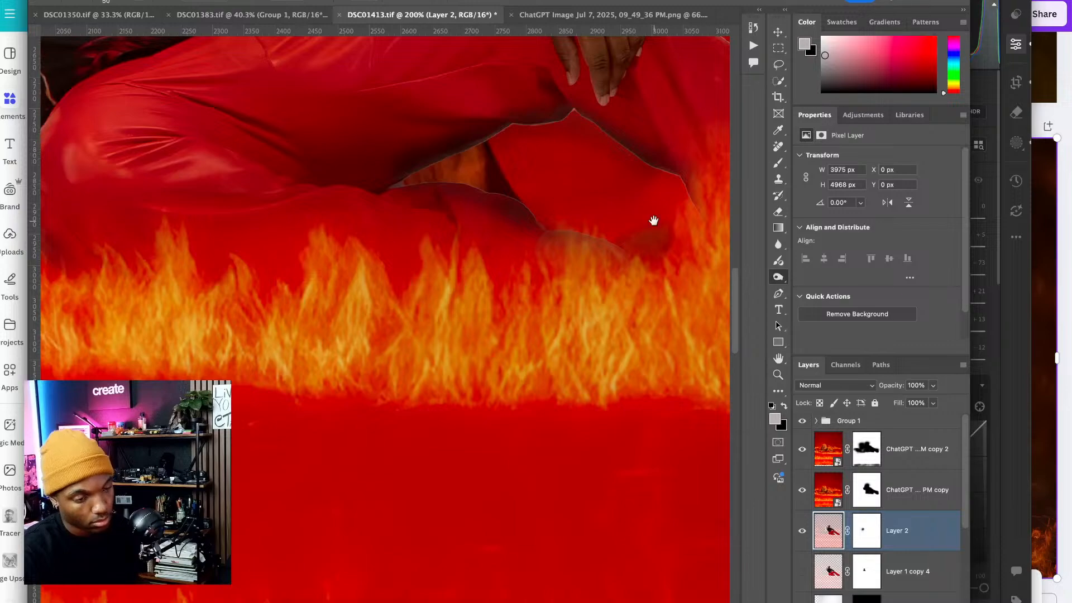
- Burn the pale outline of Layer 2 around the man's waist, underarm and outstretched sleeve
mouse_move(653, 220)
mouse_down()
mouse_move(524, 242)
mouse_move(537, 351)
mouse_move(496, 475)
mouse_up()
drag(429, 350, 301, 316)
mouse_move(364, 211)
mouse_down()
mouse_move(527, 348)
mouse_move(493, 328)
mouse_move(667, 429)
mouse_up()
drag(558, 384, 432, 336)
mouse_move(496, 359)
mouse_down()
mouse_move(550, 386)
mouse_move(633, 460)
mouse_move(598, 457)
mouse_move(693, 511)
mouse_up()
mouse_move(461, 358)
mouse_down()
mouse_move(624, 420)
mouse_move(630, 432)
mouse_move(527, 393)
mouse_up()
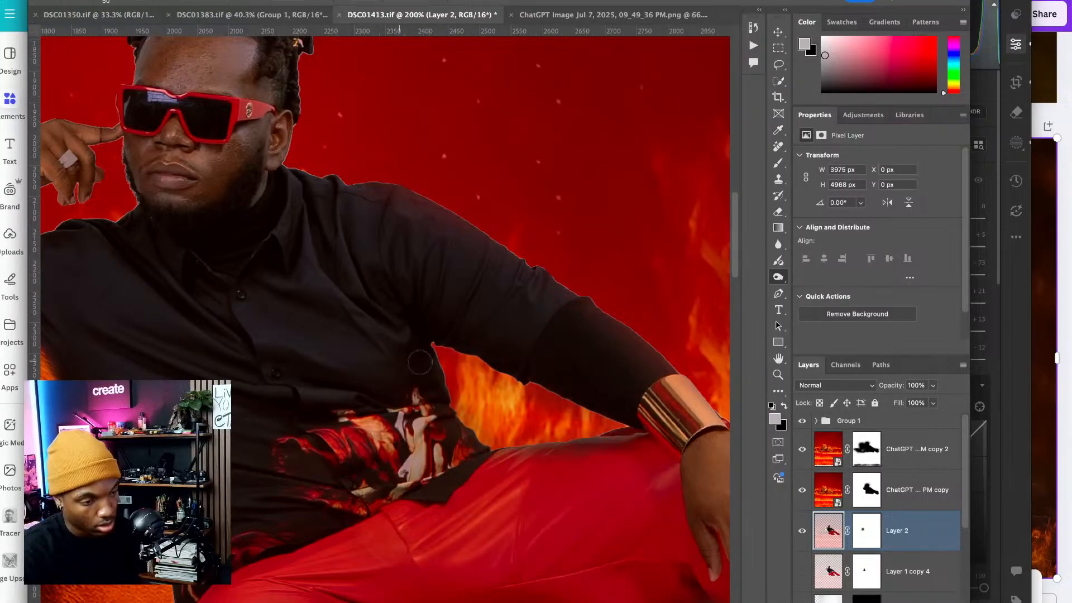
drag(460, 339, 544, 370)
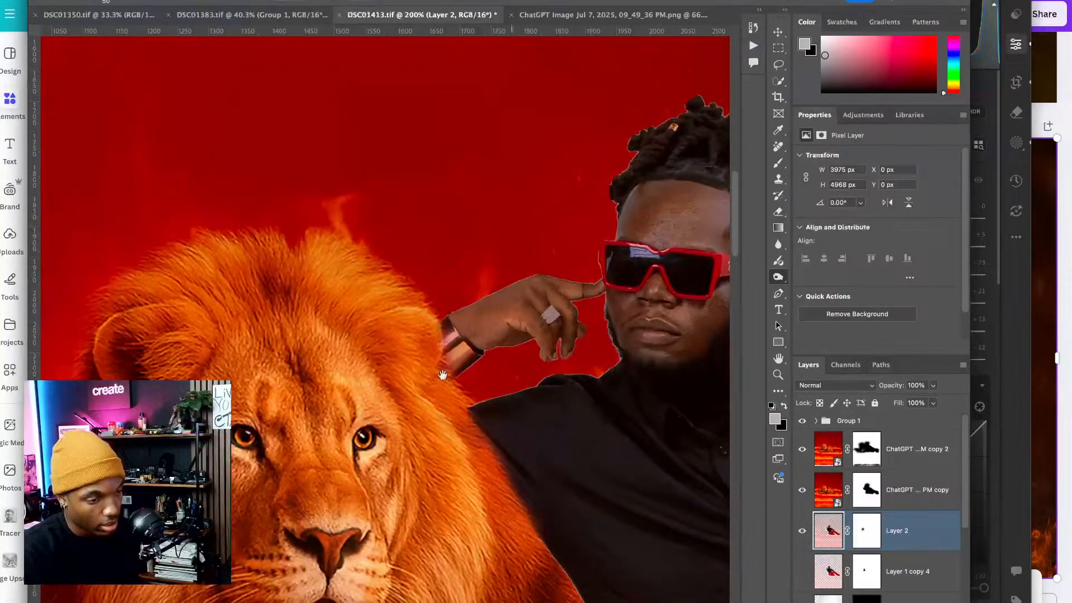
- Burn the light shirt and trouser edges on Layer 2 where the man's side meets the lion
drag(440, 376, 399, 354)
mouse_move(343, 389)
mouse_down()
mouse_move(368, 408)
mouse_move(344, 403)
mouse_move(346, 416)
mouse_move(326, 394)
mouse_move(407, 495)
mouse_move(394, 525)
mouse_move(412, 547)
mouse_move(373, 441)
mouse_move(318, 349)
mouse_move(342, 394)
mouse_move(296, 352)
mouse_move(342, 409)
mouse_up()
drag(401, 503, 335, 359)
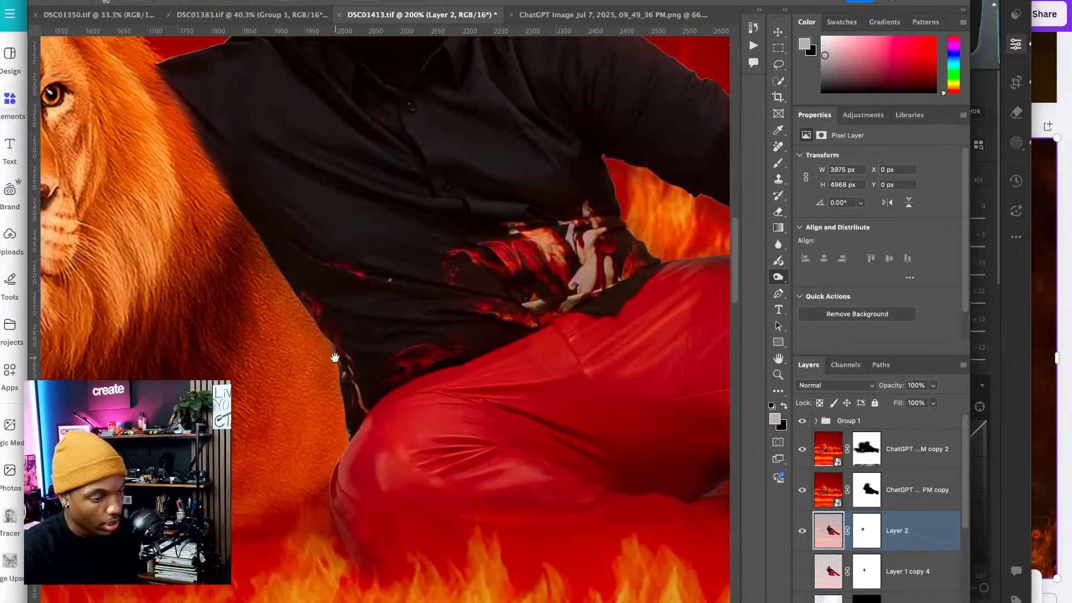
mouse_move(369, 445)
mouse_down()
mouse_move(351, 447)
mouse_move(333, 500)
mouse_move(333, 546)
mouse_up()
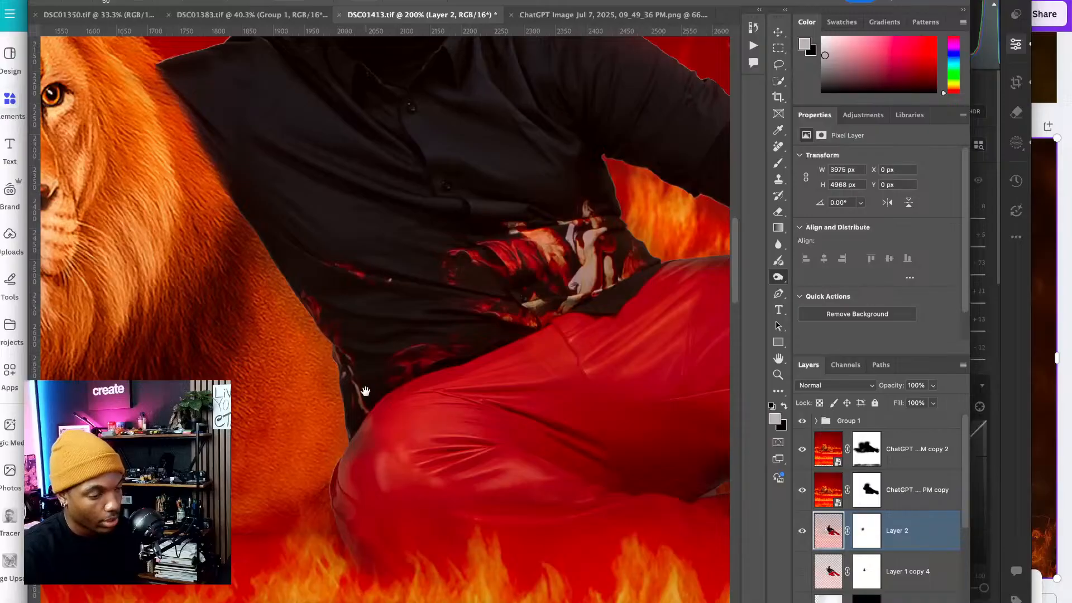
drag(326, 220, 369, 486)
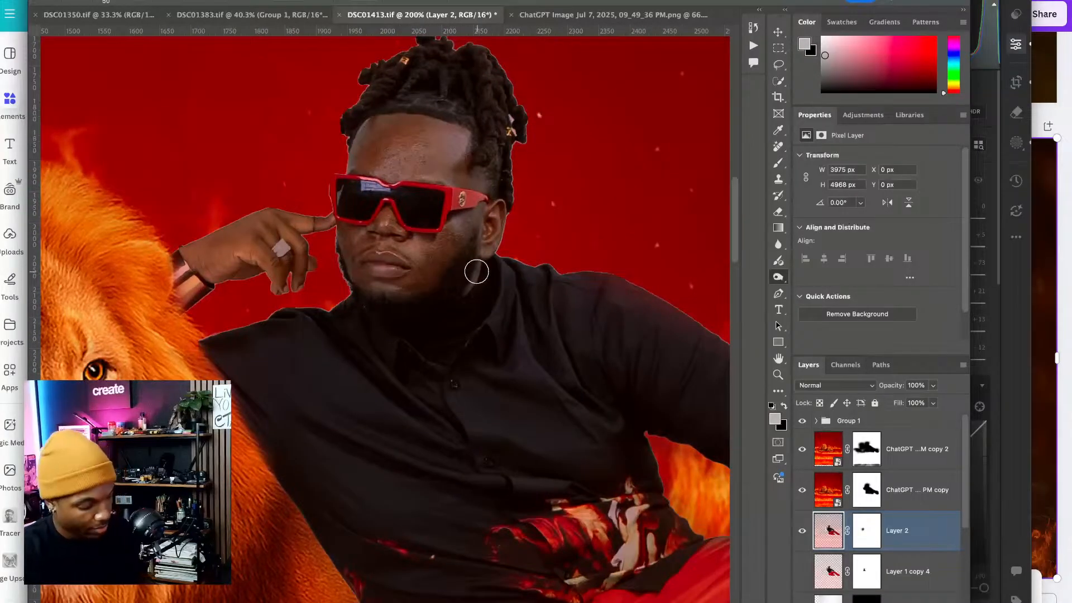
- Clone dark hair over the pale pink patch beside the gold bead on Layer 2 with the Clone Stamp
key(ctrl+plus)
key(super+plus)
key(super+plus)
drag(586, 106, 577, 405)
drag(584, 171, 457, 345)
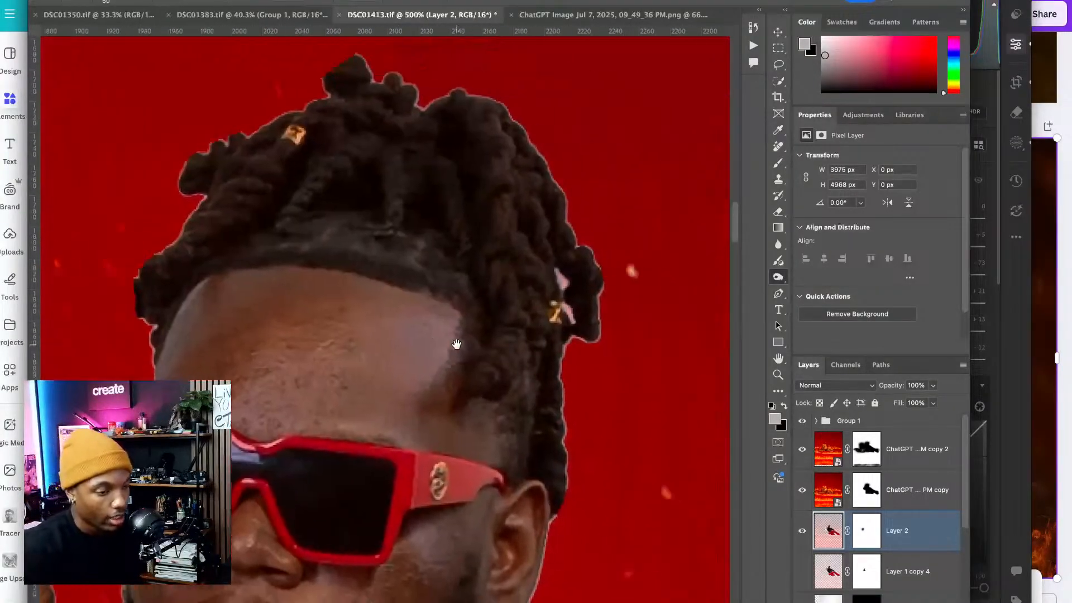
click(780, 181)
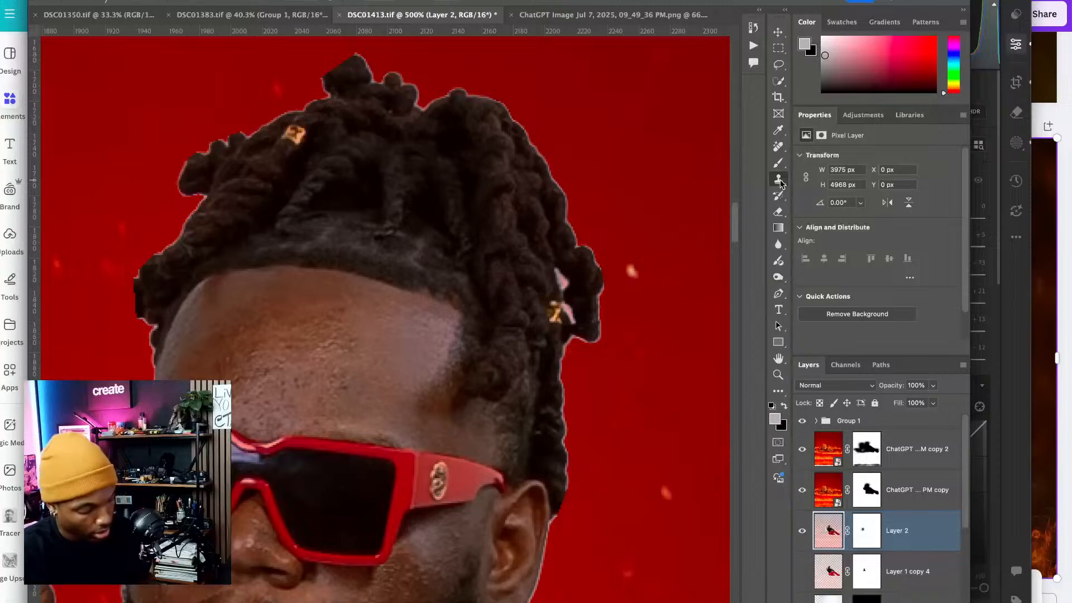
key(super+plus)
key(super+plus)
mouse_move(660, 257)
mouse_down()
mouse_move(514, 246)
mouse_move(455, 278)
mouse_move(401, 263)
mouse_up()
mouse_move(339, 338)
mouse_down()
mouse_move(355, 343)
mouse_move(341, 321)
mouse_move(352, 337)
mouse_up()
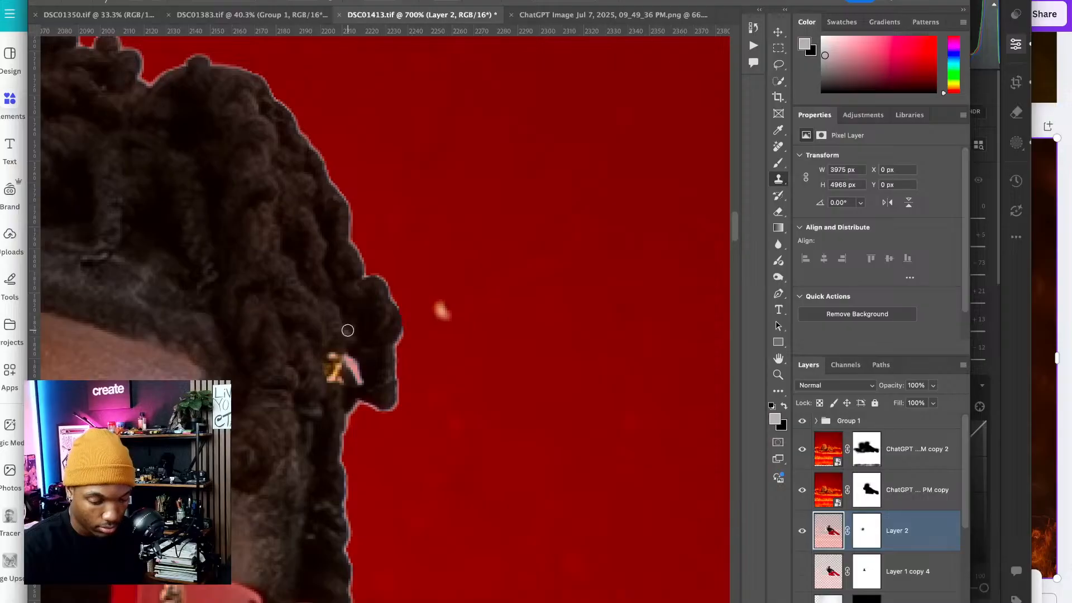
mouse_move(351, 369)
mouse_down()
mouse_move(348, 361)
mouse_move(361, 369)
mouse_move(350, 369)
mouse_up()
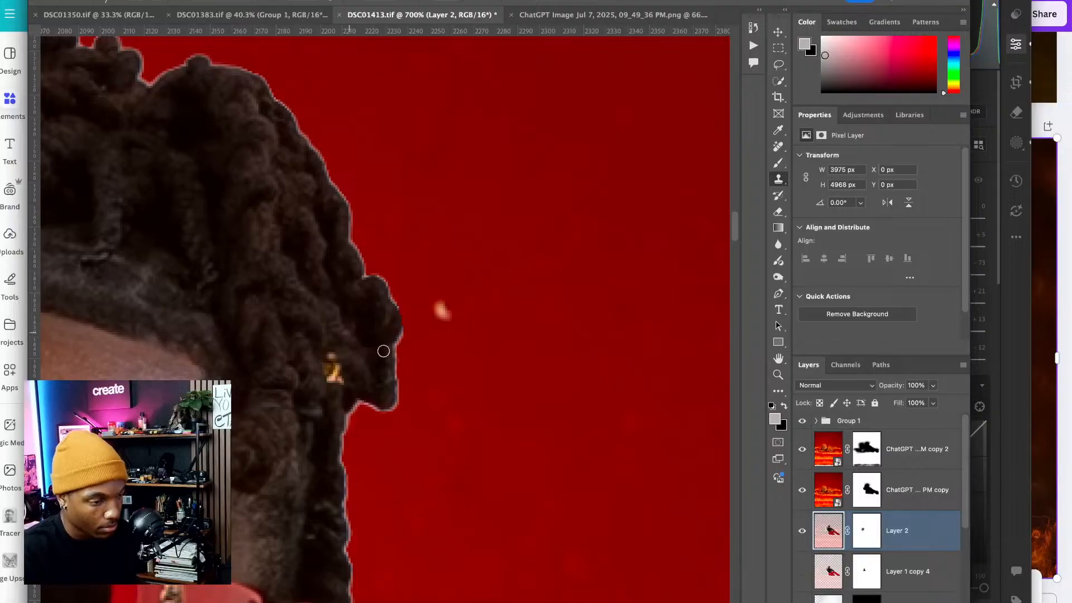
- Burn the pale outline beside the outer corner of the sunglasses on Layer 2 with a smaller brush
mouse_move(218, 300)
mouse_down()
mouse_move(339, 335)
mouse_move(330, 159)
mouse_up()
mouse_move(390, 455)
mouse_down()
mouse_move(384, 353)
mouse_move(462, 283)
mouse_move(576, 304)
mouse_up()
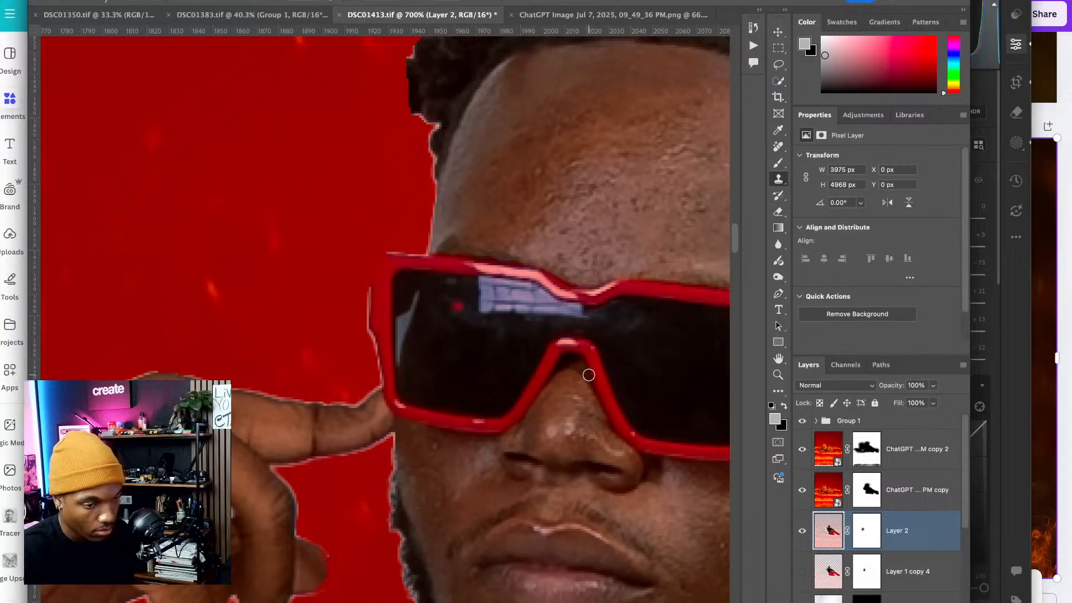
click(867, 530)
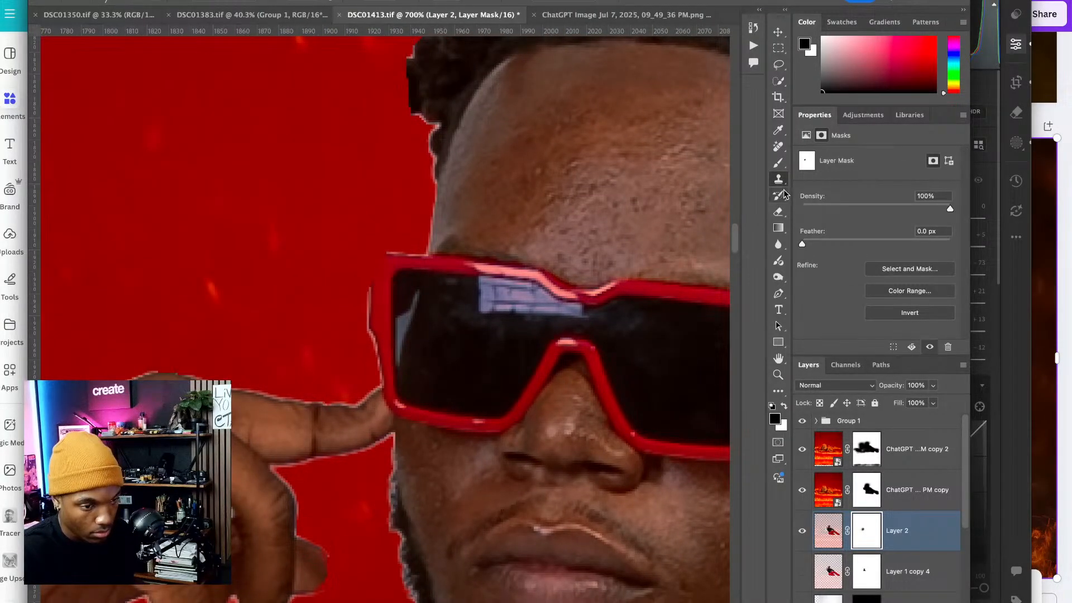
click(778, 277)
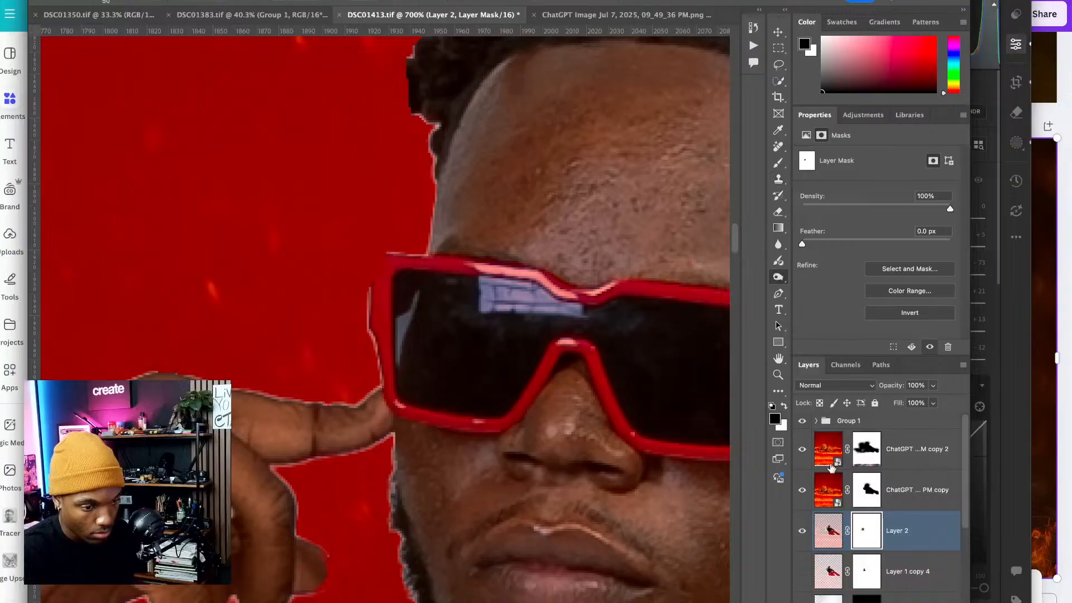
click(828, 489)
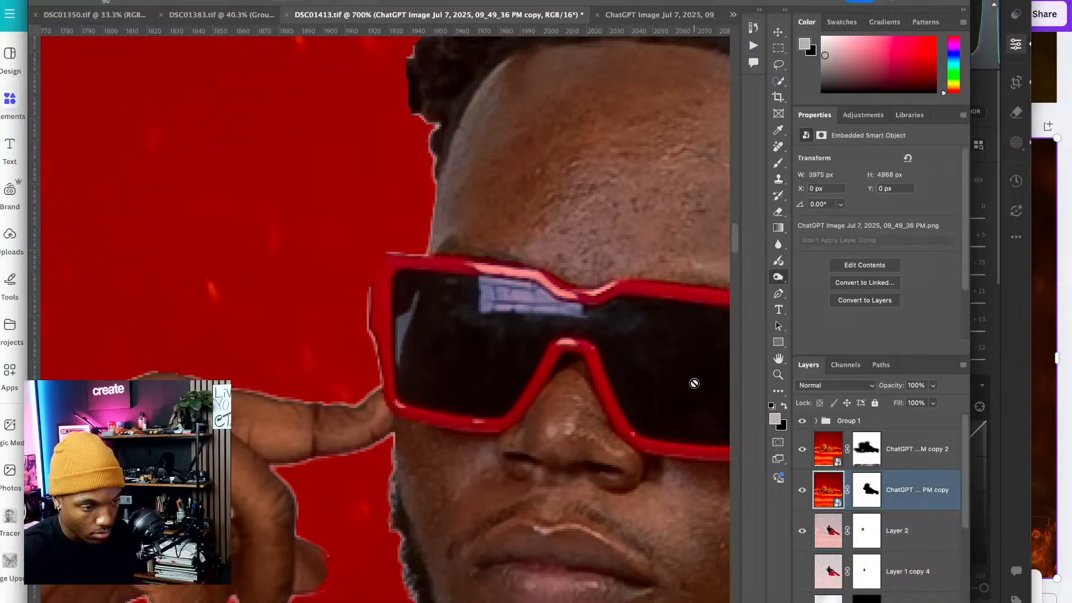
click(830, 534)
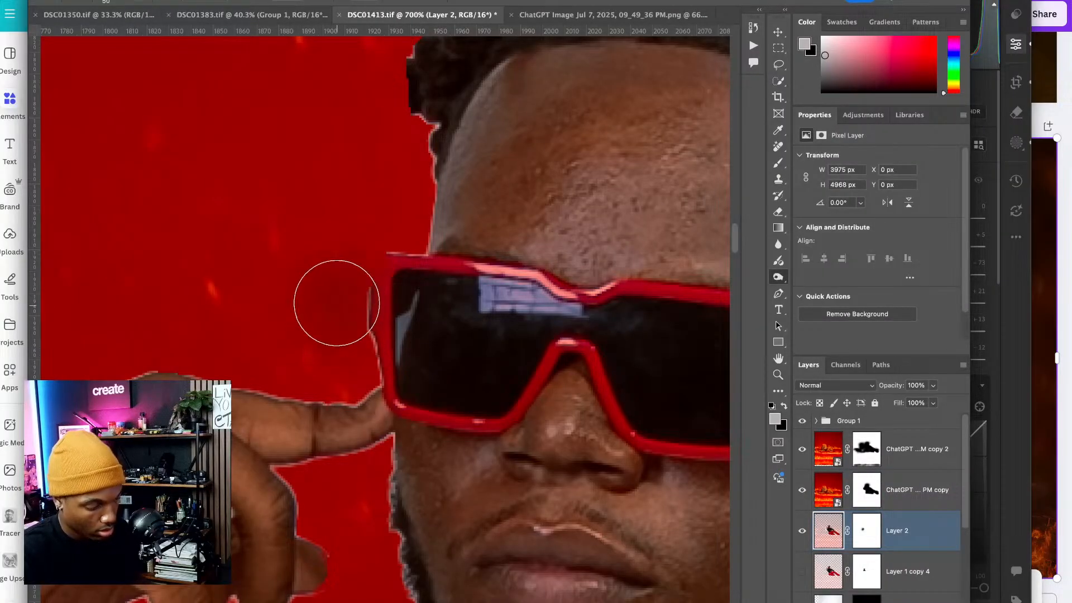
key(bracketleft)
key(bracketleft)
key(bracketleft)
key(bracketleft)
key(bracketleft)
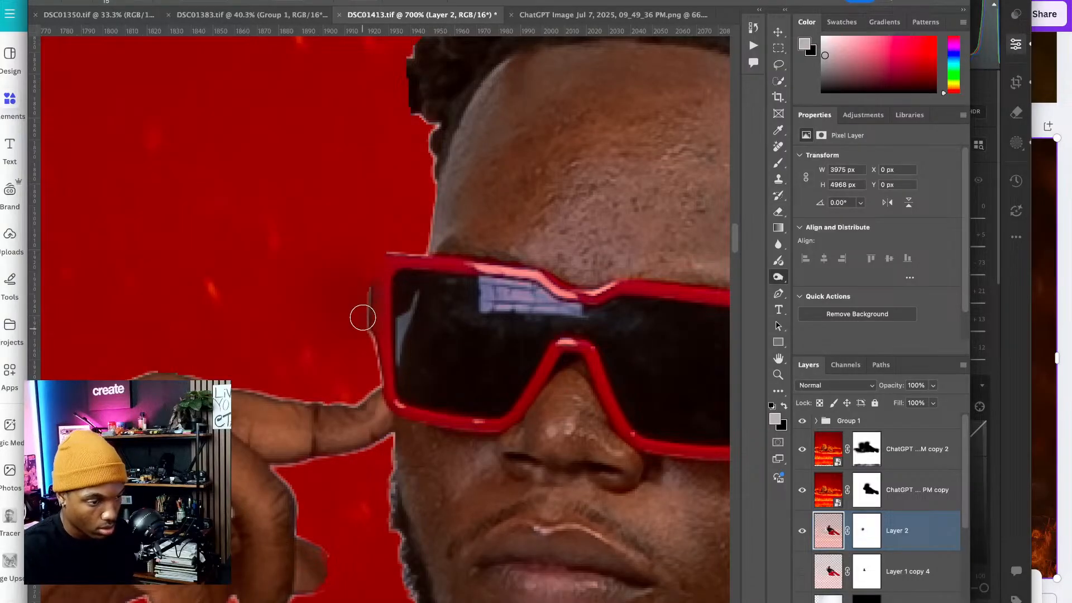
- Paint black with a much smaller brush on the Layer 2 mask to trim the pale edge above the man's wrist
drag(363, 397, 510, 332)
mouse_move(342, 355)
mouse_down()
mouse_move(446, 344)
mouse_move(520, 315)
mouse_up()
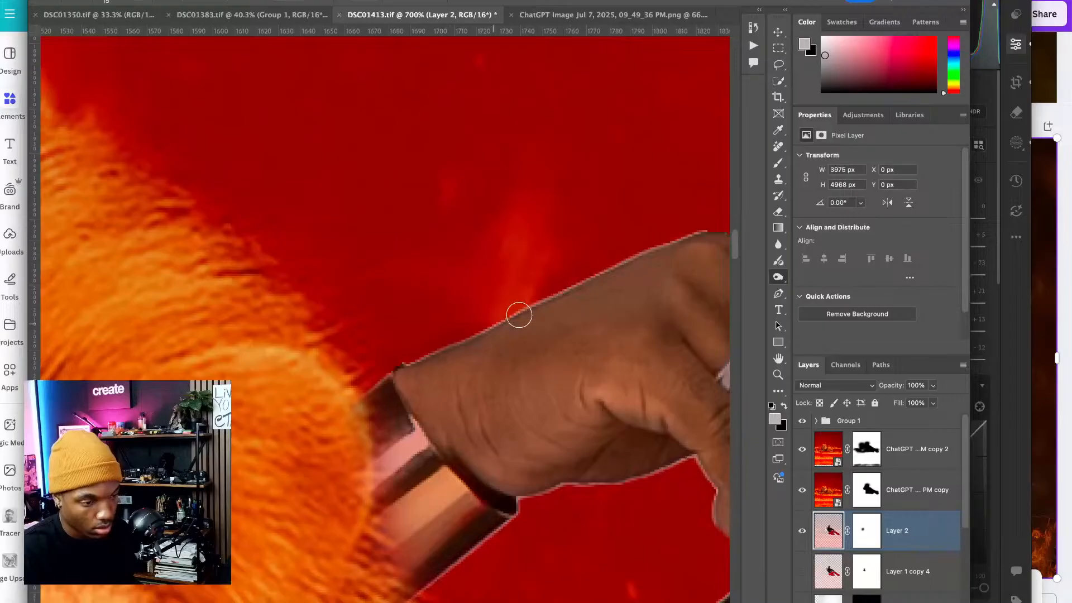
drag(572, 277, 499, 300)
click(877, 530)
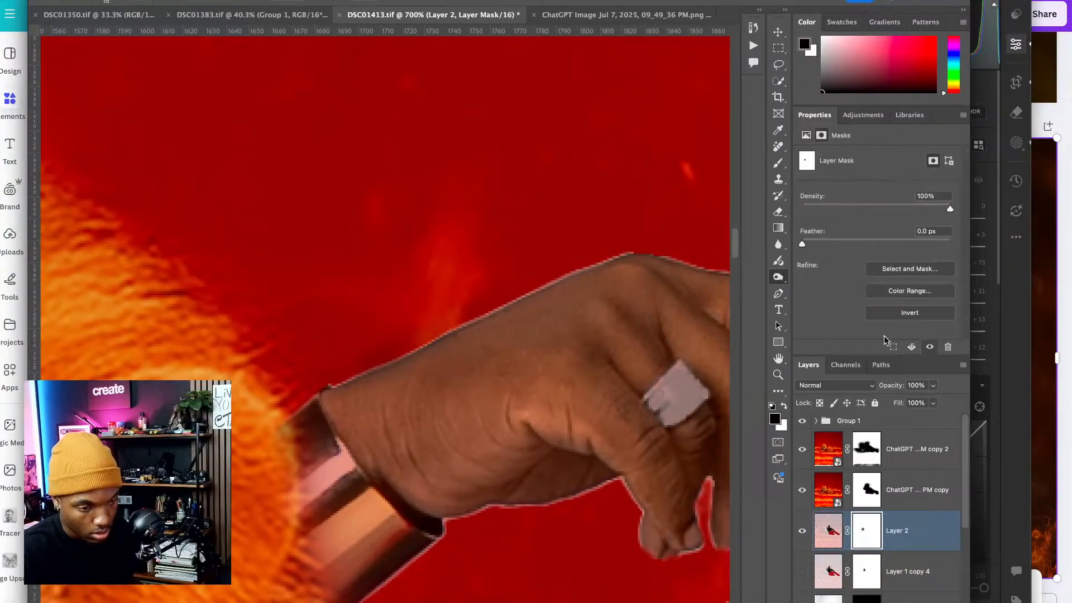
click(778, 163)
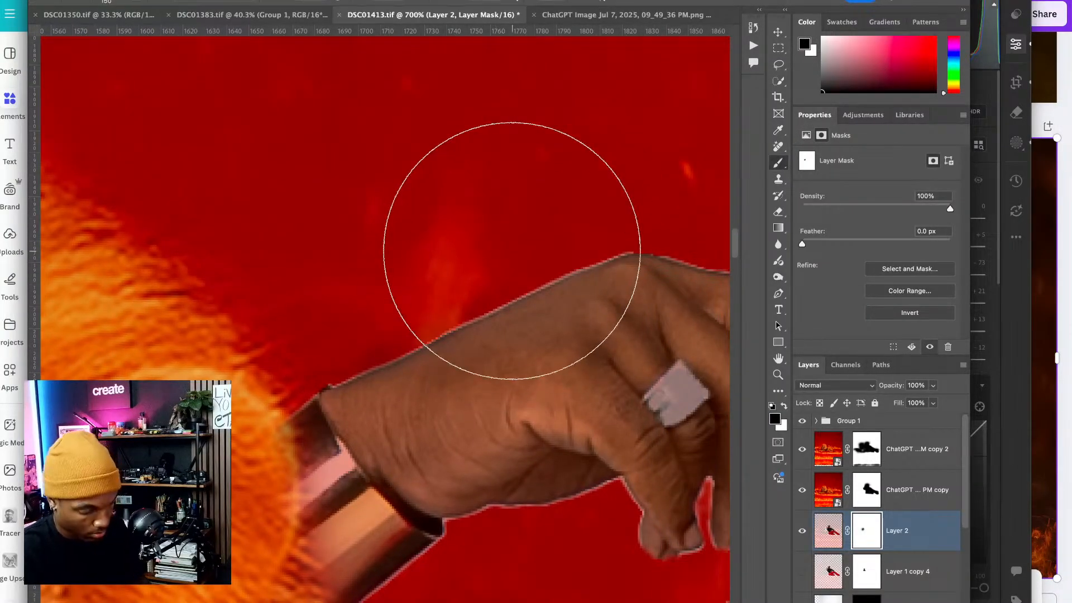
key(bracketleft)
key(bracketleft)
key(bracketleft)
key(bracketleft)
key(bracketleft)
key(bracketleft)
key(bracketleft)
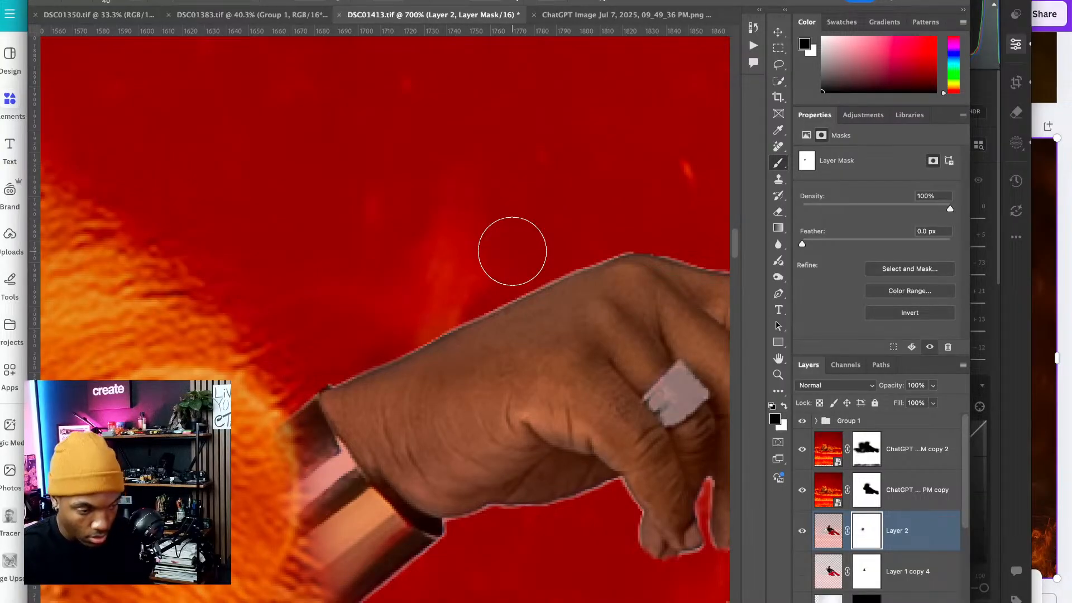
key(bracketleft)
key(bracketleft)
key(bracketleft)
key(bracketleft)
key(bracketleft)
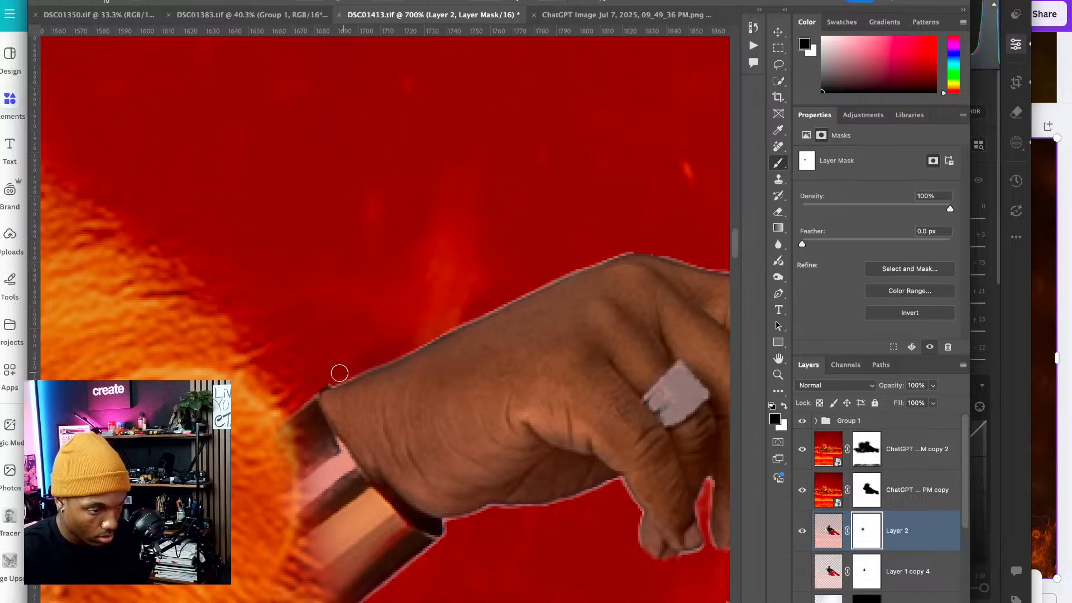
drag(351, 363, 110, 508)
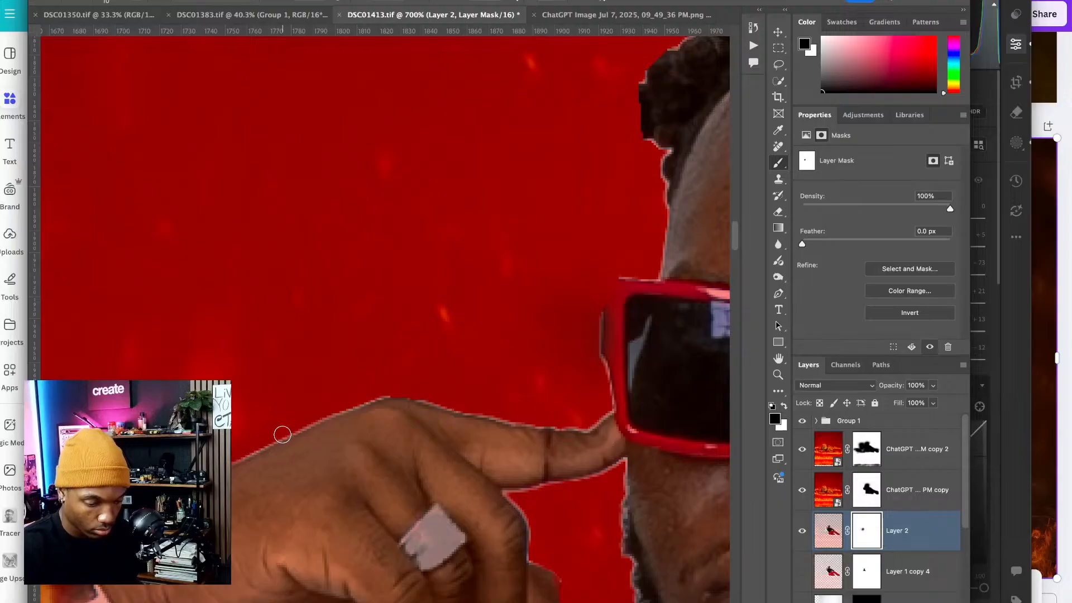
- Mask out the pale fringe on Layer 2 along the back of the raised hand and the top of the index finger
scroll(282, 435, down, 2)
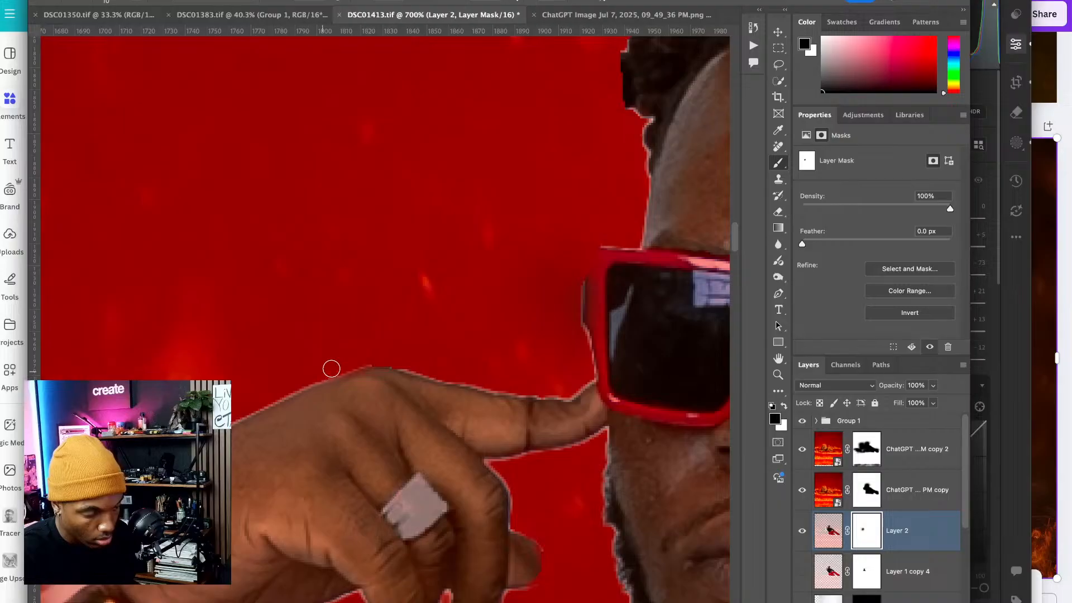
drag(434, 329, 356, 324)
key(super+plus)
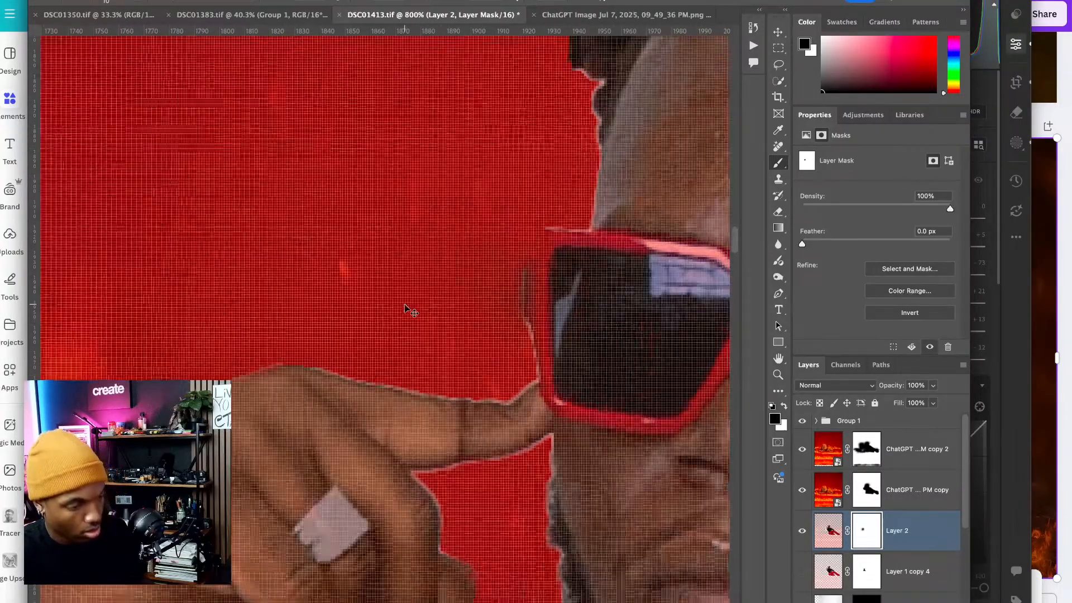
key(super+plus)
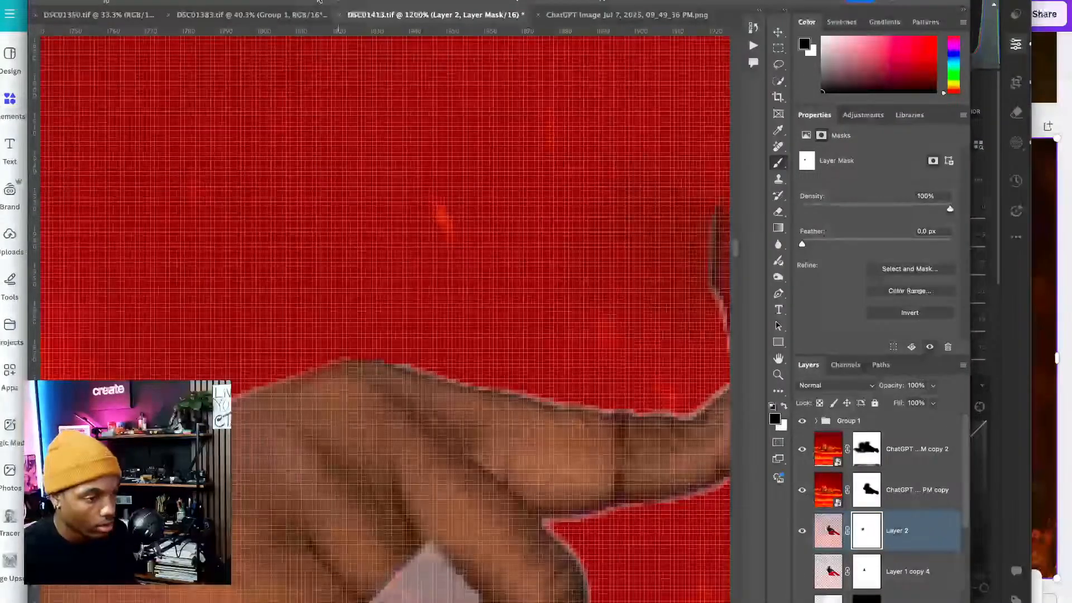
drag(227, 354, 345, 285)
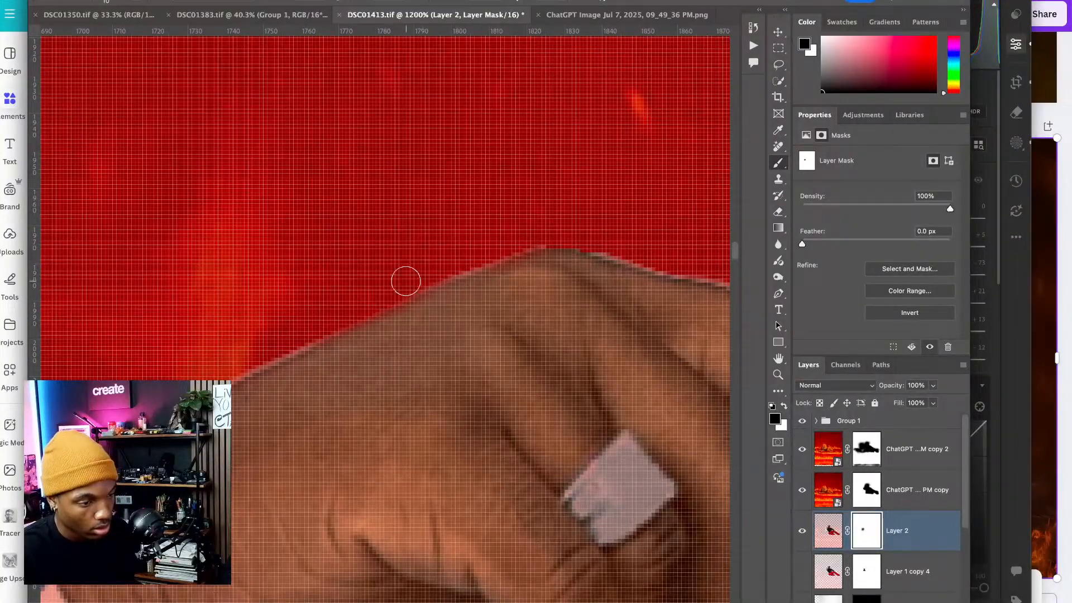
drag(455, 263, 642, 206)
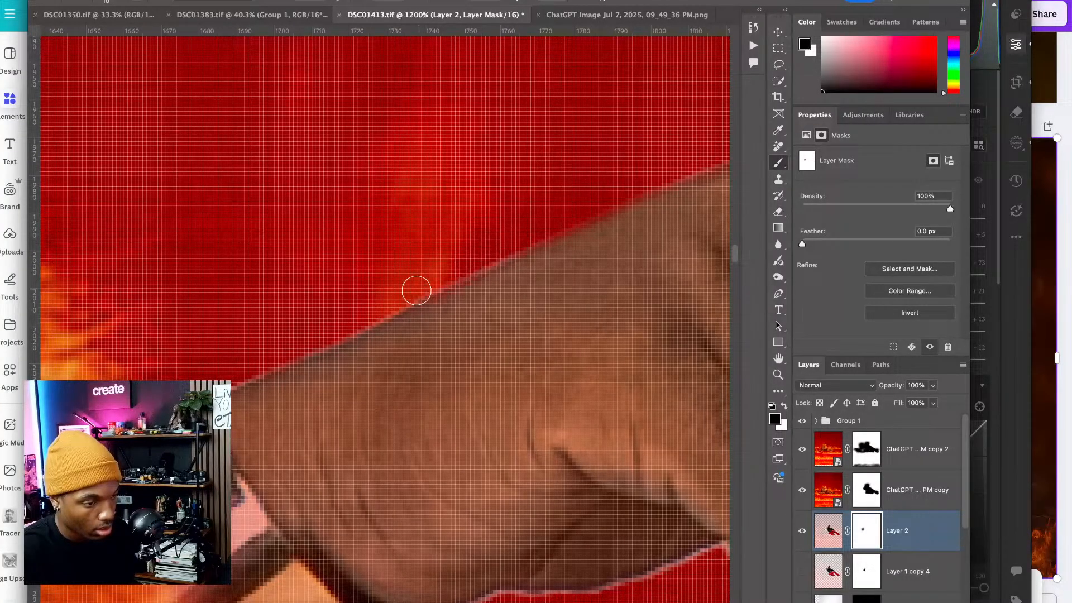
mouse_move(296, 297)
mouse_down()
mouse_move(233, 314)
mouse_move(306, 323)
mouse_move(247, 338)
mouse_up()
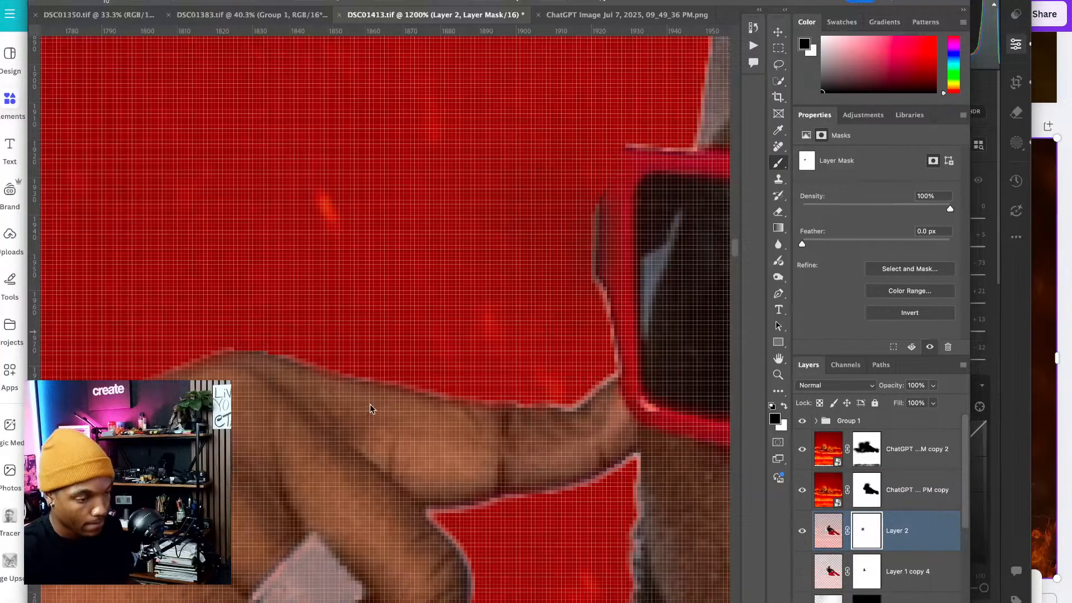
- Trim the pale edge under the man's index finger on the Layer 2 mask with black
scroll(361, 307, down, 5)
scroll(361, 307, right, 3)
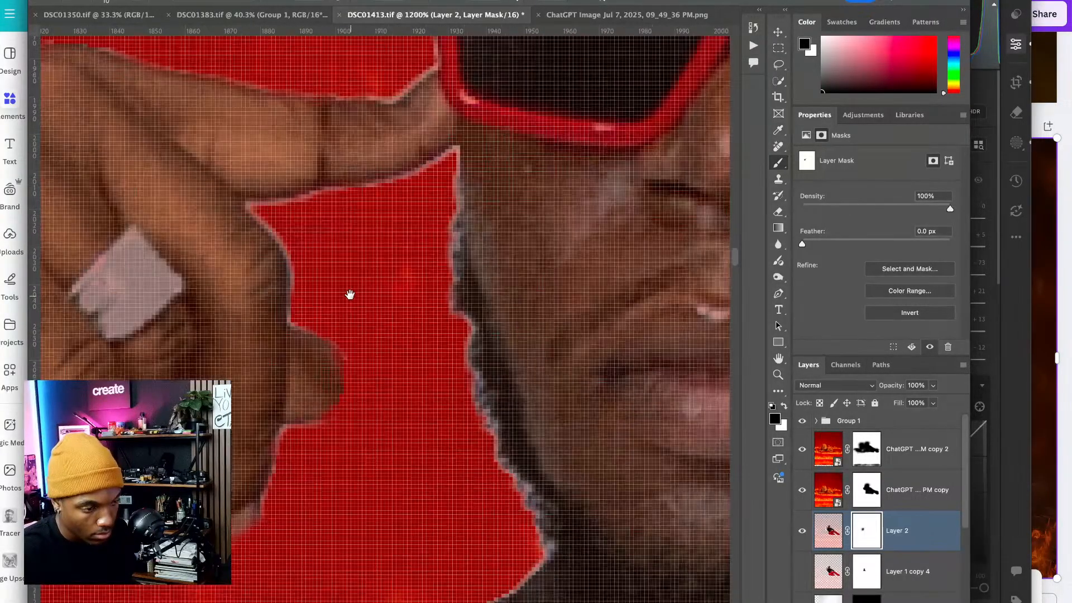
mouse_move(270, 213)
mouse_down()
mouse_move(324, 194)
mouse_move(358, 201)
mouse_move(439, 170)
mouse_up()
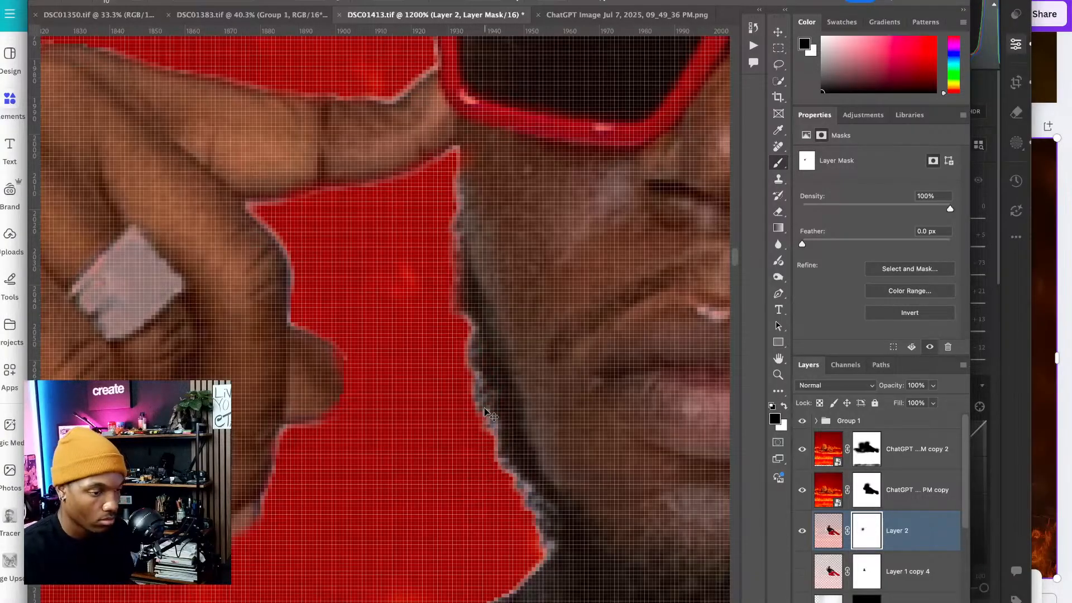
drag(335, 372, 384, 247)
mouse_move(169, 521)
mouse_down()
mouse_move(350, 404)
mouse_move(418, 430)
mouse_up()
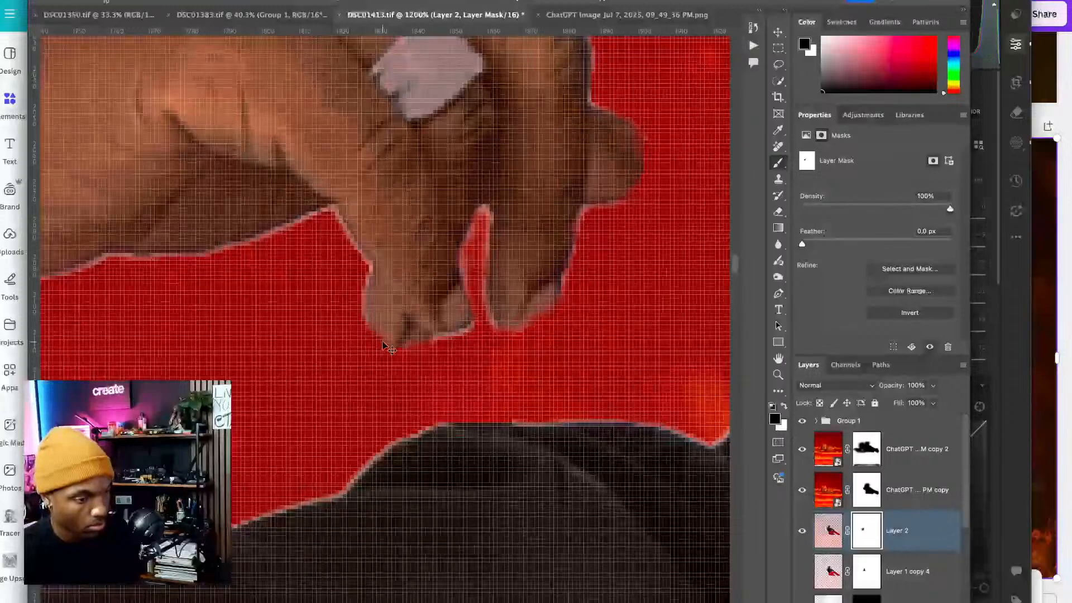
- Paint black on the Layer 2 mask along the pale edge behind the man's ear and the hair above it
key(ctrl+0)
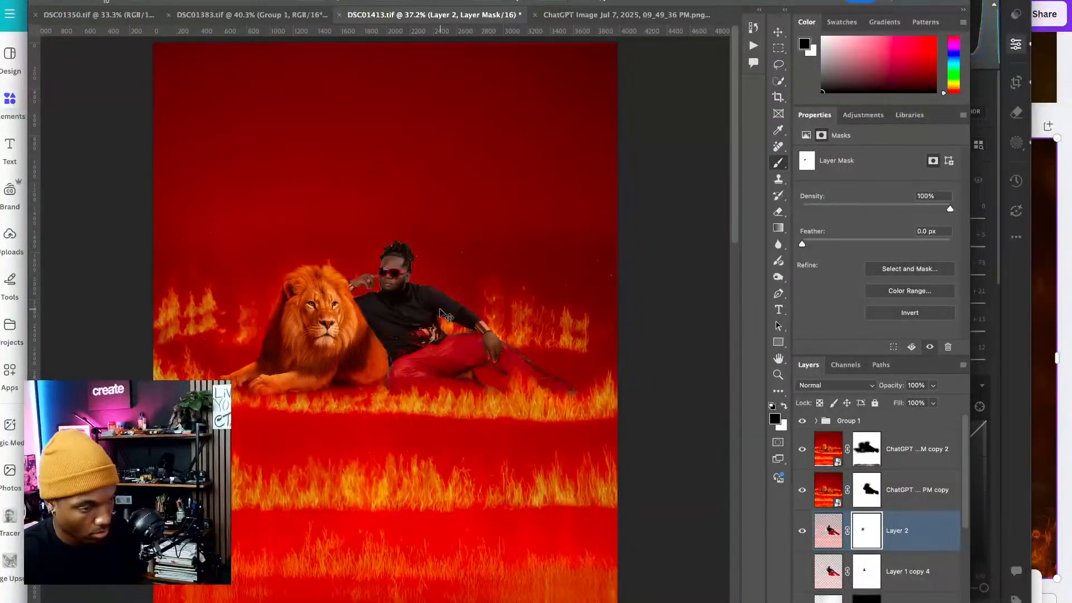
key(ctrl+1)
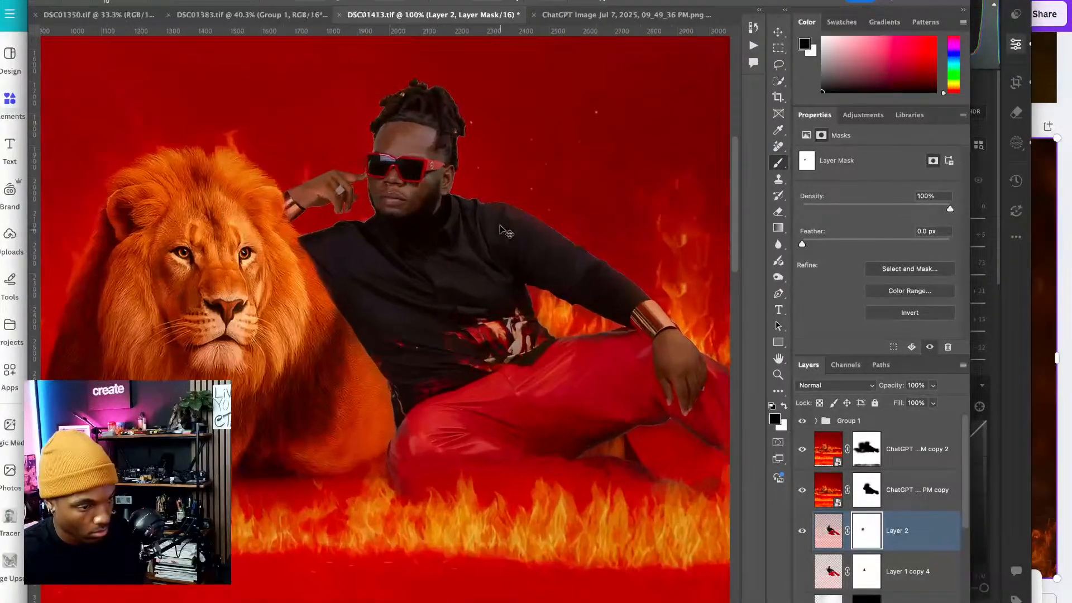
key(super+equal)
key(super+equal)
drag(572, 179, 493, 323)
drag(542, 112, 492, 286)
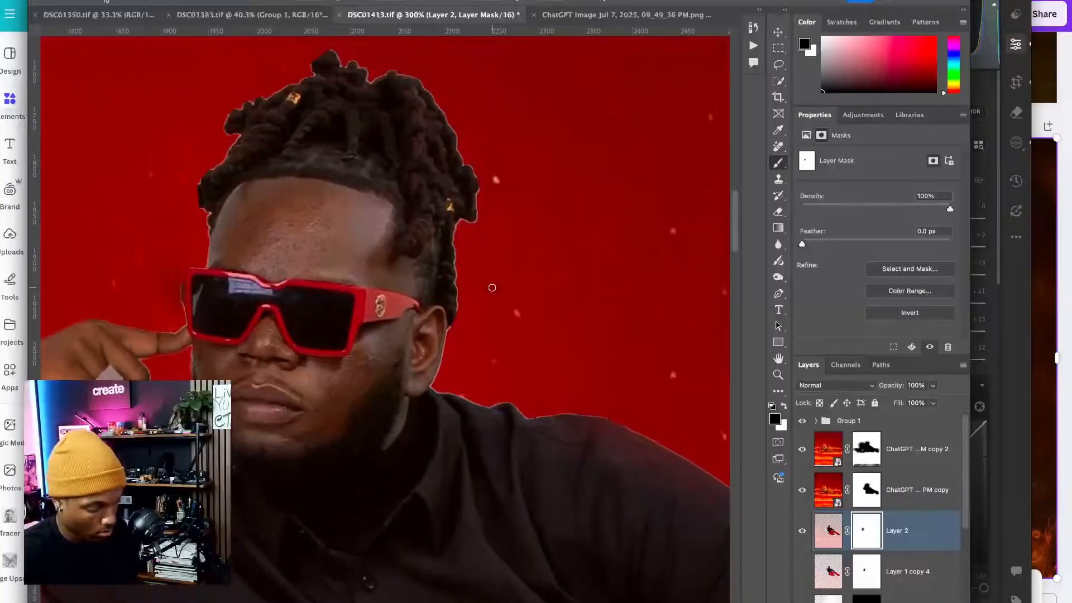
key(super+equal)
key(super+equal)
drag(511, 391, 472, 368)
key(super+equal)
drag(512, 306, 458, 314)
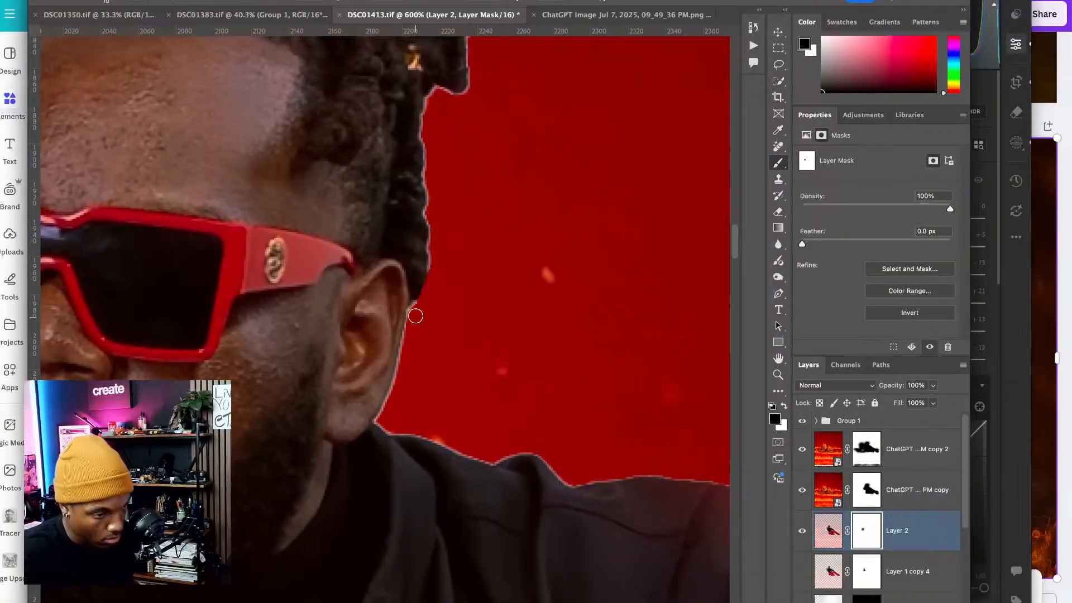
key(super+equal)
drag(469, 255, 425, 350)
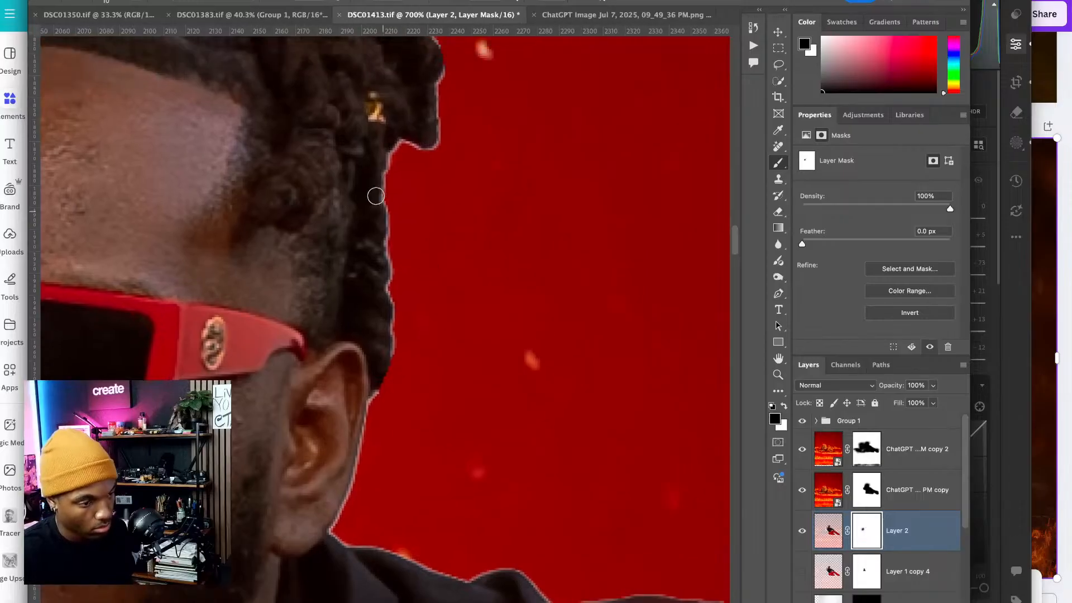
drag(392, 184, 385, 247)
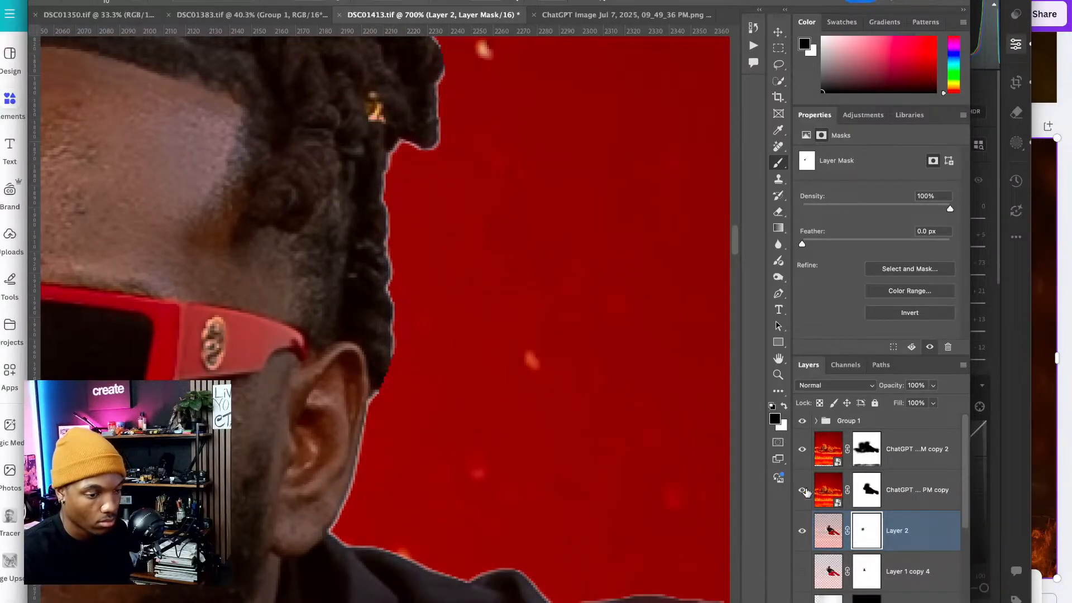
- Burn the pale fringe on the Layer 2 image along the back of the man's hair, from behind the ear up to the crown
click(828, 532)
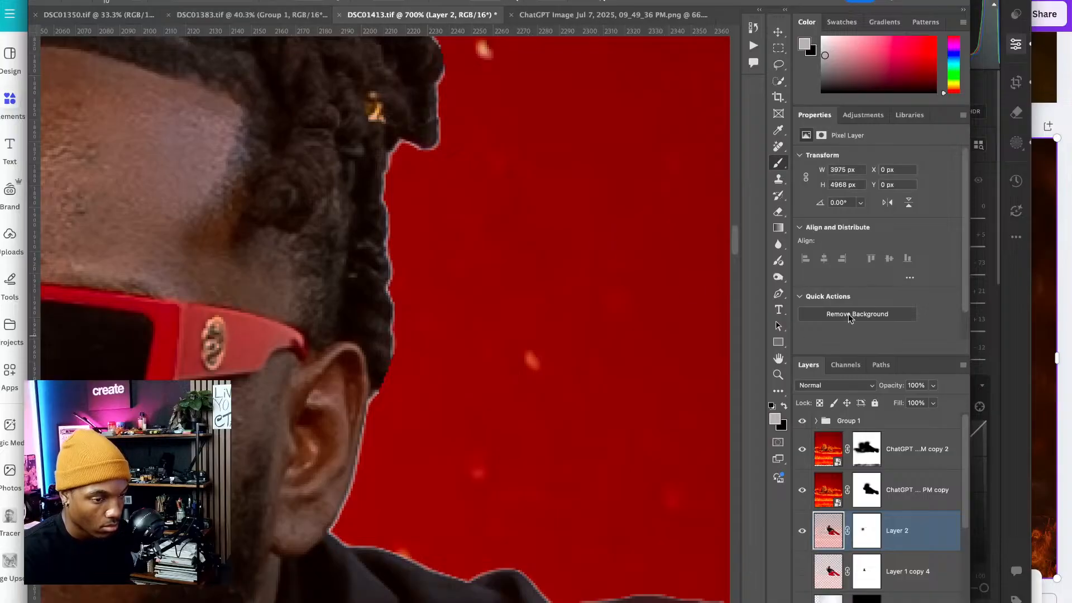
click(779, 276)
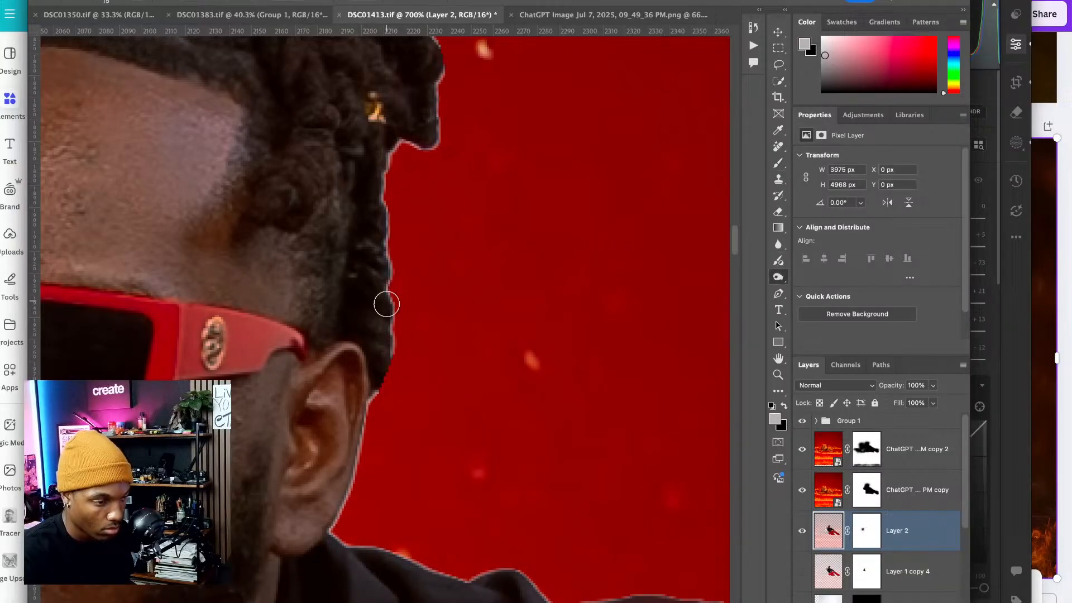
mouse_move(390, 279)
mouse_down()
mouse_move(400, 243)
mouse_move(394, 141)
mouse_move(450, 143)
mouse_move(383, 162)
mouse_move(453, 139)
mouse_move(436, 149)
mouse_move(438, 119)
mouse_move(464, 287)
mouse_move(462, 275)
mouse_up()
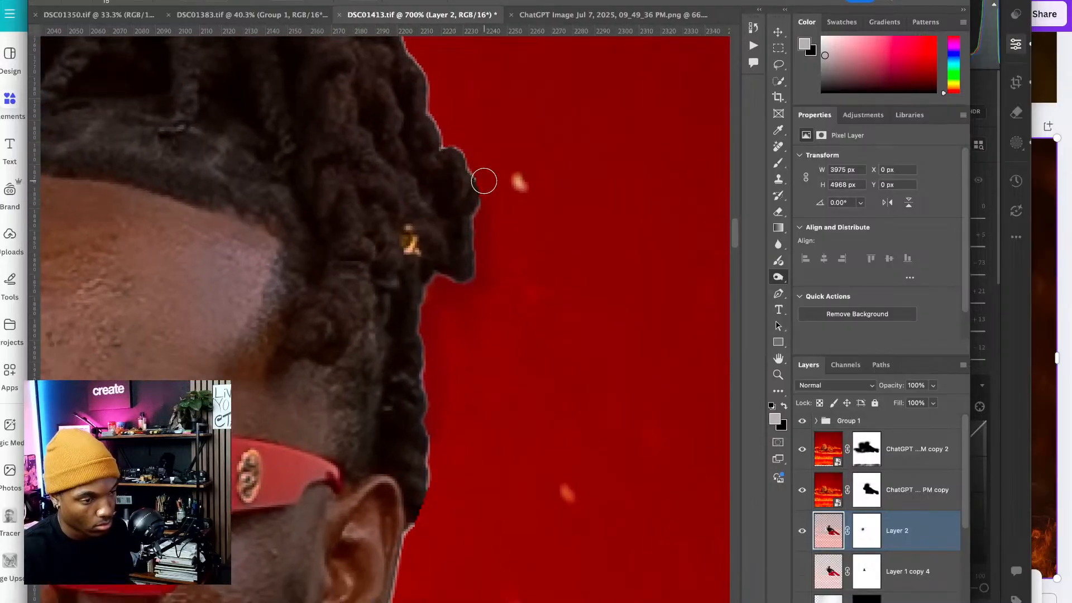
mouse_move(455, 165)
mouse_down()
mouse_move(437, 151)
mouse_move(416, 84)
mouse_up()
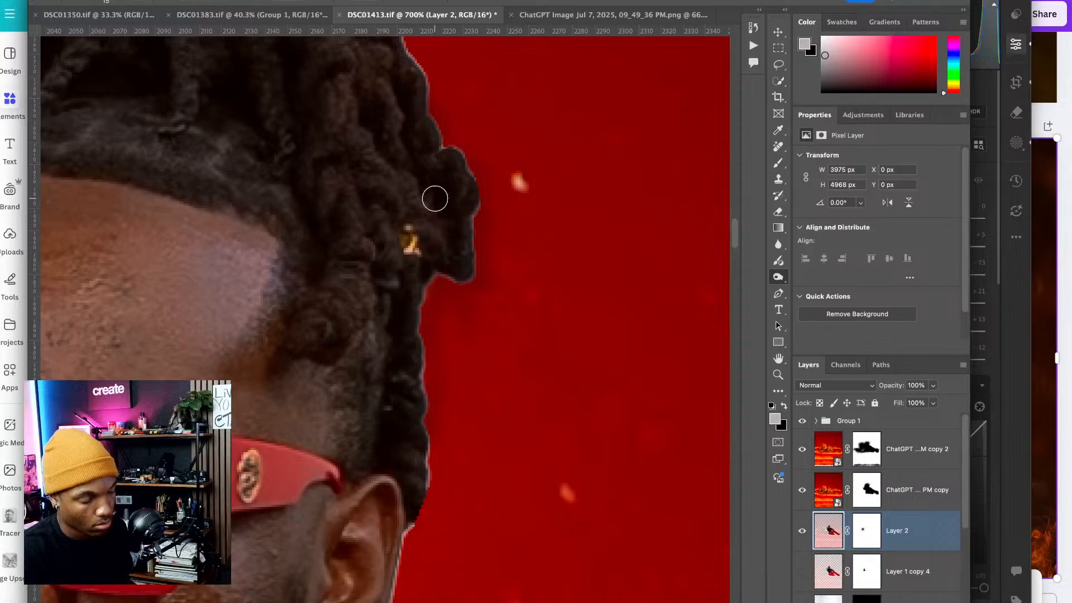
mouse_move(445, 383)
mouse_down()
mouse_move(481, 161)
mouse_move(443, 232)
mouse_move(426, 297)
mouse_move(496, 306)
mouse_move(550, 338)
mouse_move(584, 313)
mouse_move(635, 335)
mouse_move(627, 337)
mouse_move(652, 361)
mouse_up()
mouse_move(527, 351)
mouse_down()
mouse_move(531, 294)
mouse_move(505, 268)
mouse_move(610, 304)
mouse_up()
mouse_move(488, 232)
mouse_down()
mouse_move(504, 295)
mouse_move(539, 363)
mouse_move(480, 168)
mouse_up()
- Trim the corner of the man's black shirt beside the lion's mane with the black brush on the Layer 2 mask
scroll(493, 286, down, 3)
scroll(493, 286, left, 3)
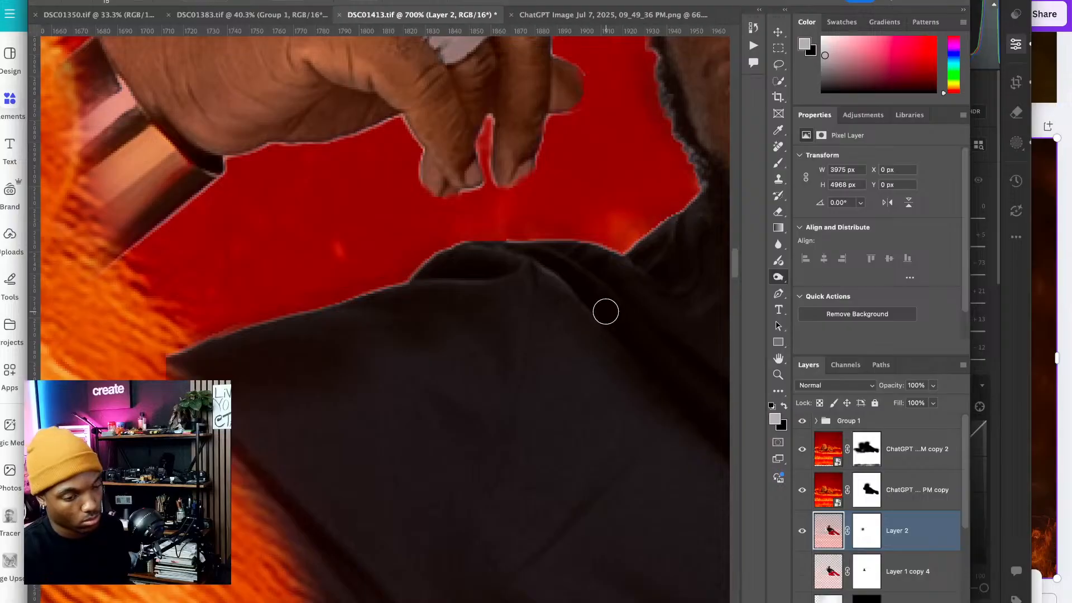
click(867, 530)
click(779, 162)
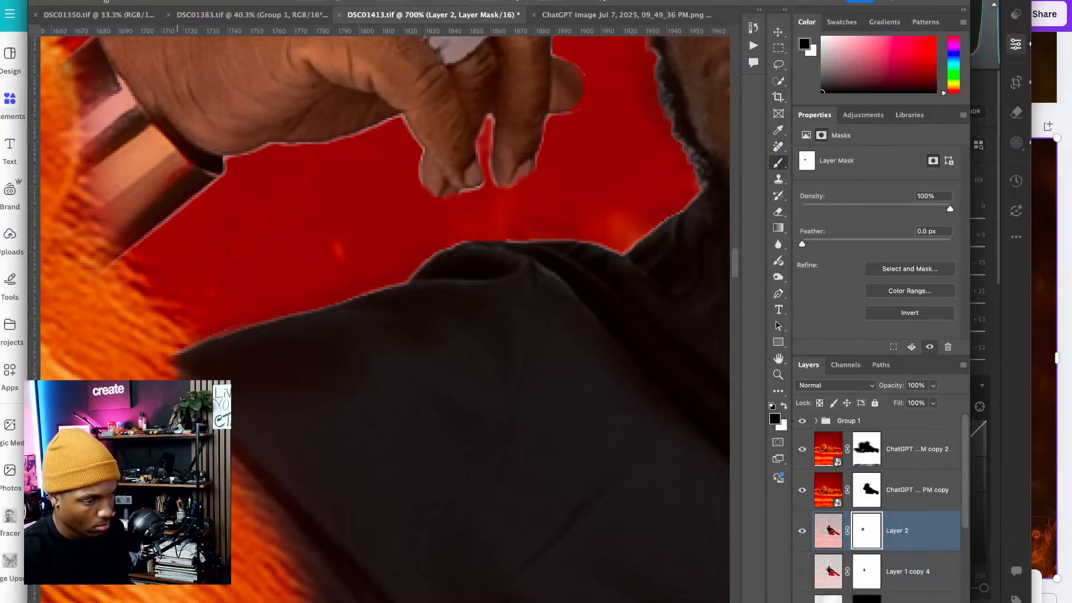
scroll(253, 375, down, 6)
scroll(254, 375, left, 4)
key(super+0)
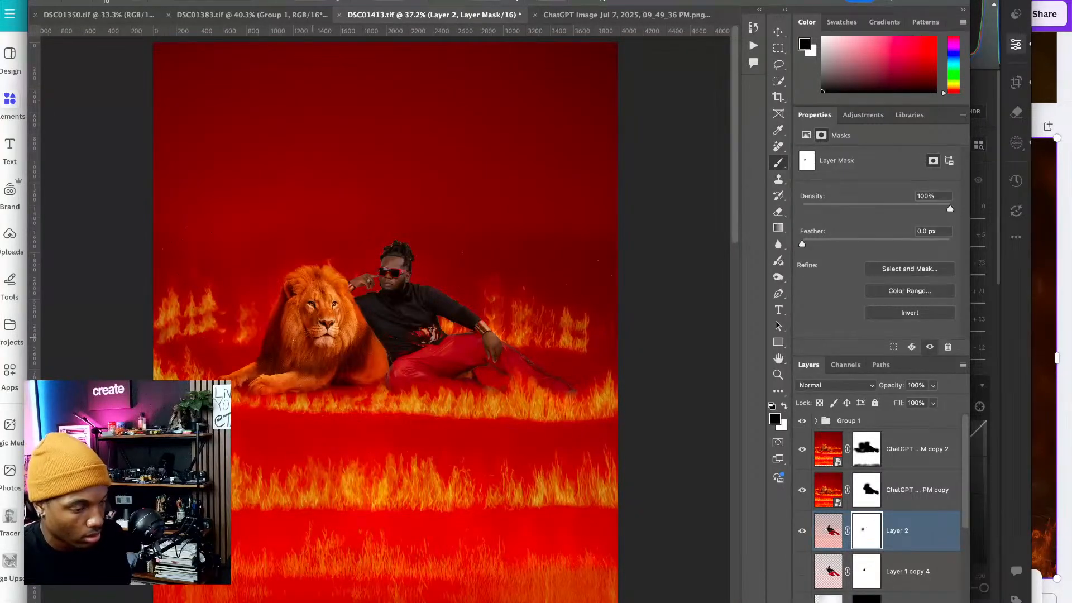
scroll(559, 414, down, 3)
scroll(559, 414, left, 1)
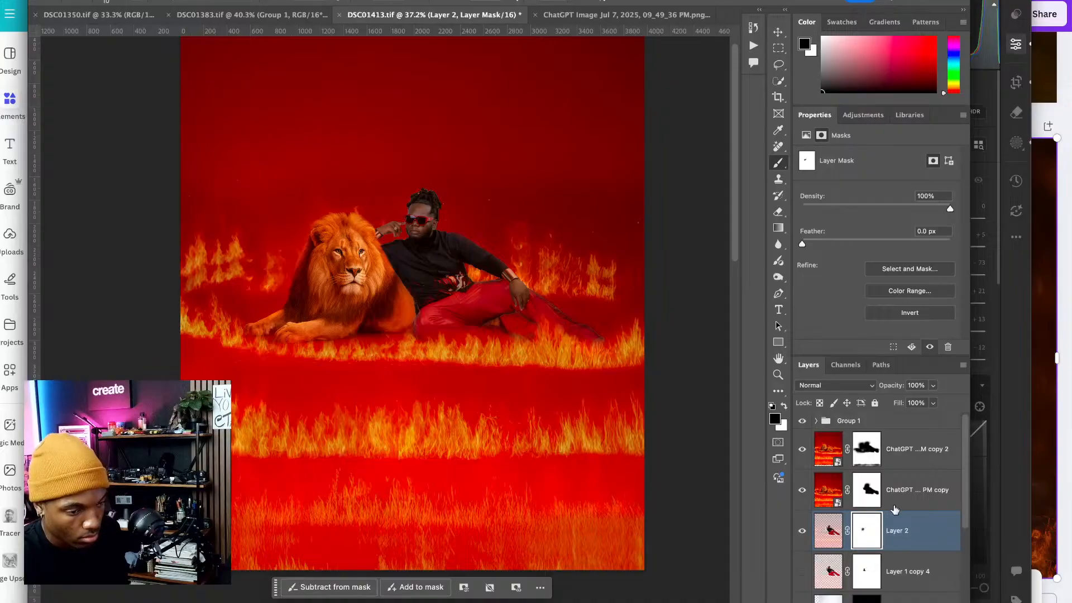
- Group all the layers from Group 1 down to the lowest ChatGPT Image layer
double_click(912, 421)
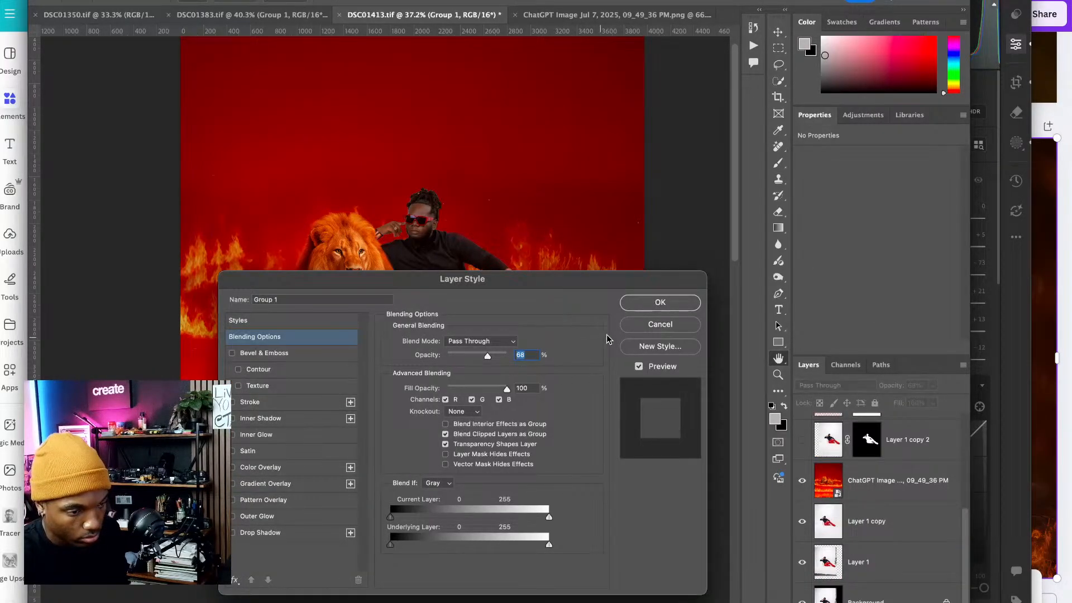
click(660, 324)
scroll(909, 505, up, 5)
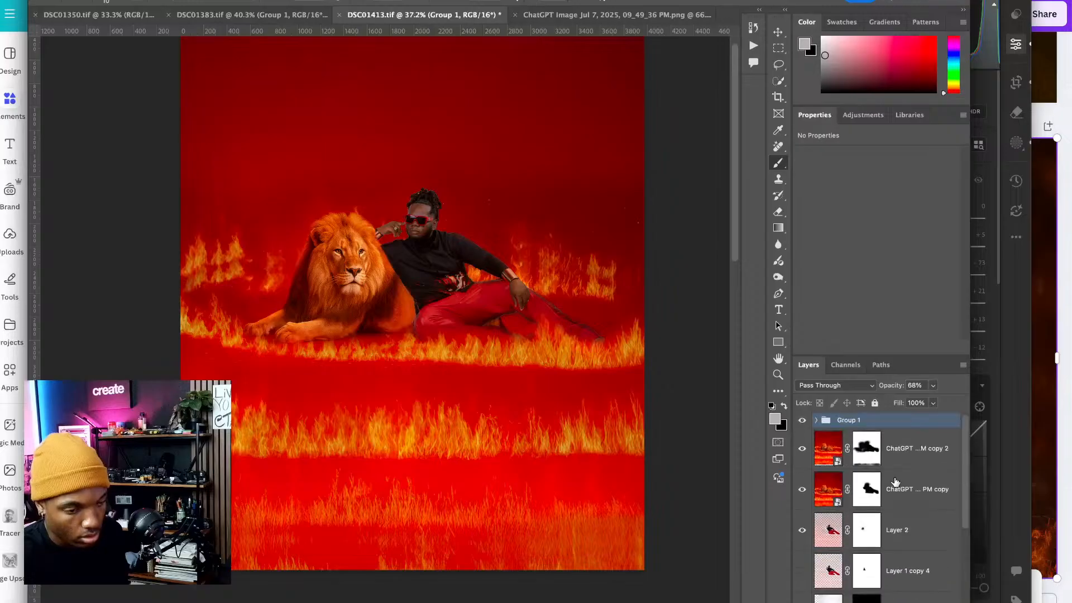
scroll(910, 463, up, 5)
scroll(914, 458, down, 5)
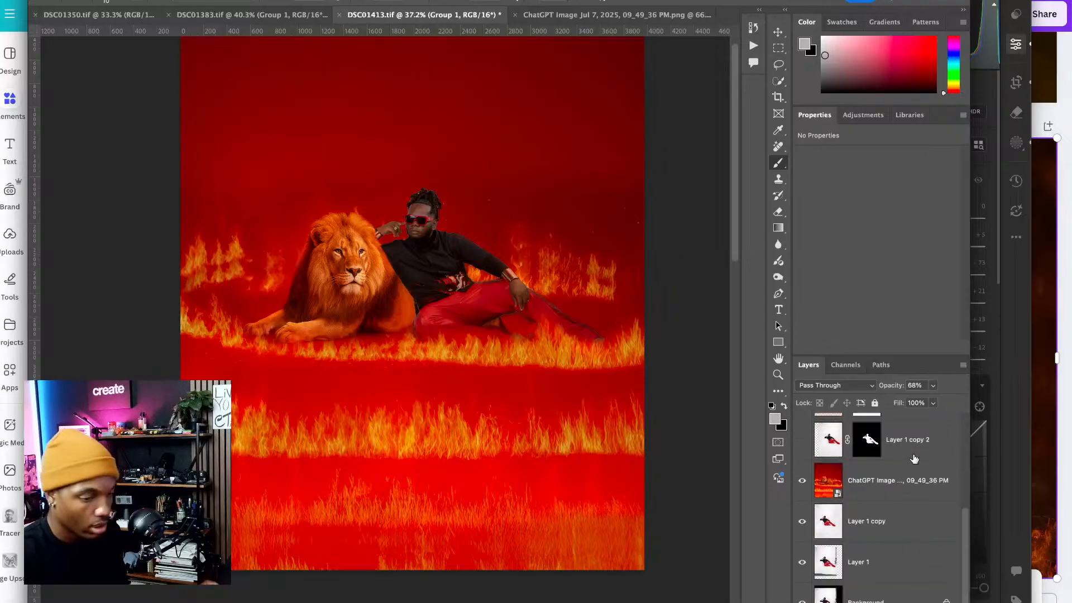
shift+click(901, 491)
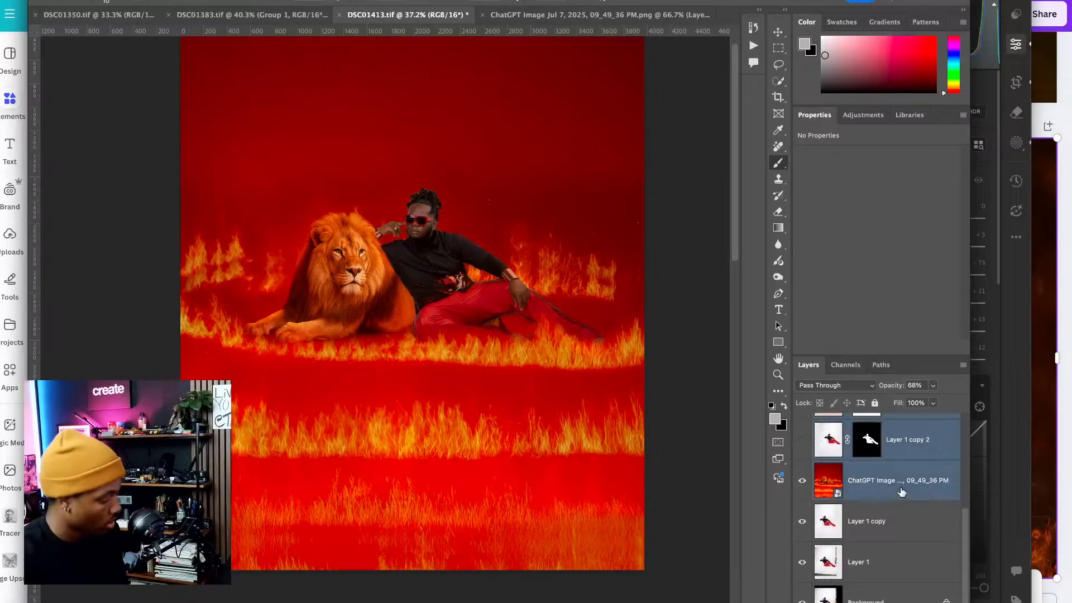
key(ctrl+g)
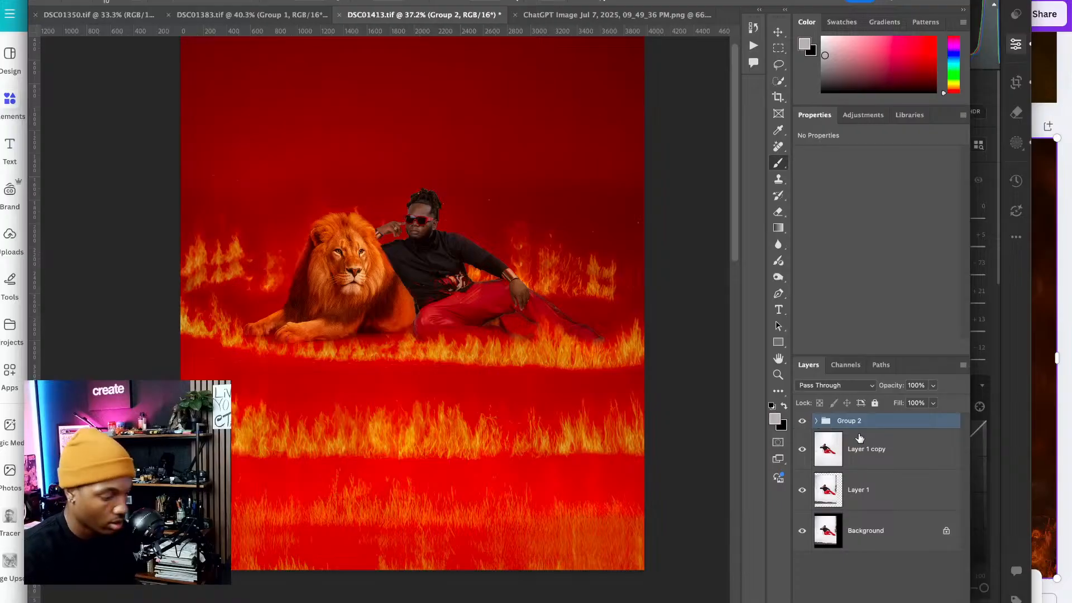
- Duplicate the new group and merge the copy into a single pixel layer
key(ctrl+j)
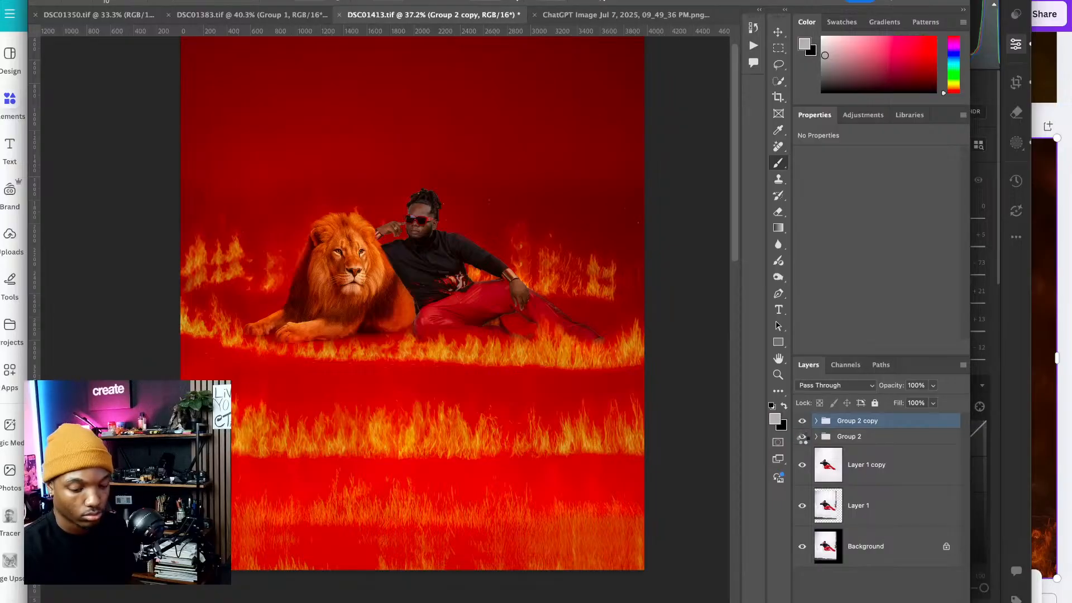
key(super+e)
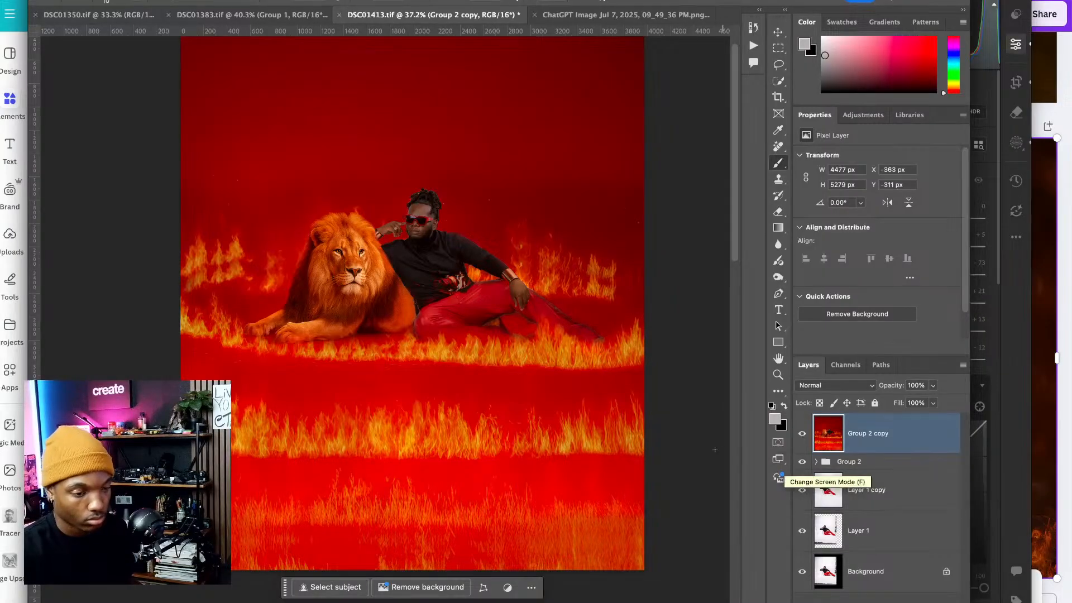
- Select the lower part of the merged layer below the front row of flames and stretch it downward with Free Transform
key(super+minus)
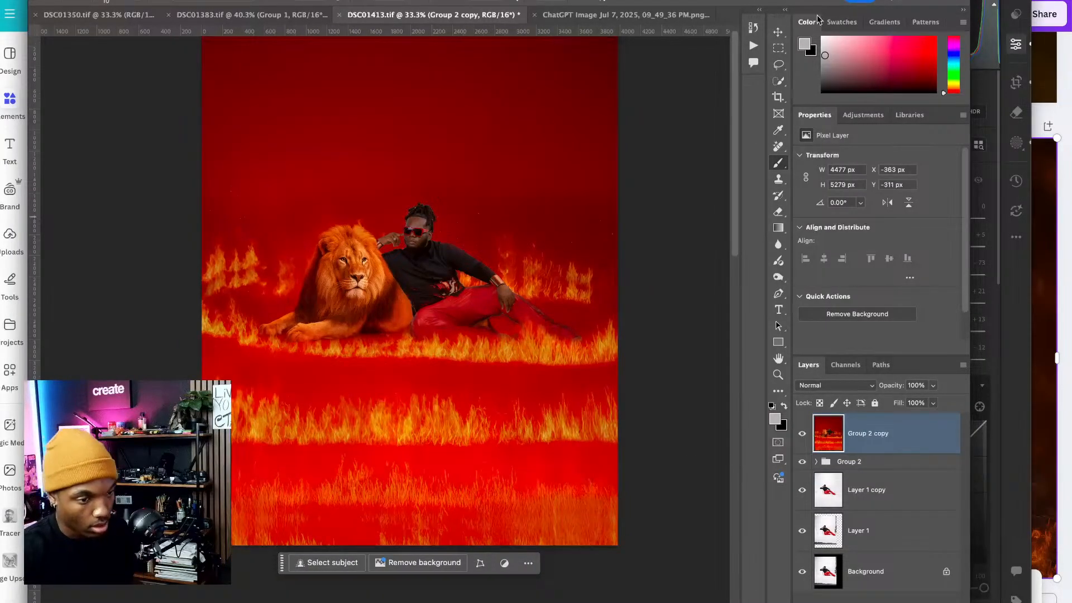
click(779, 48)
drag(675, 583, 133, 376)
key(super+t)
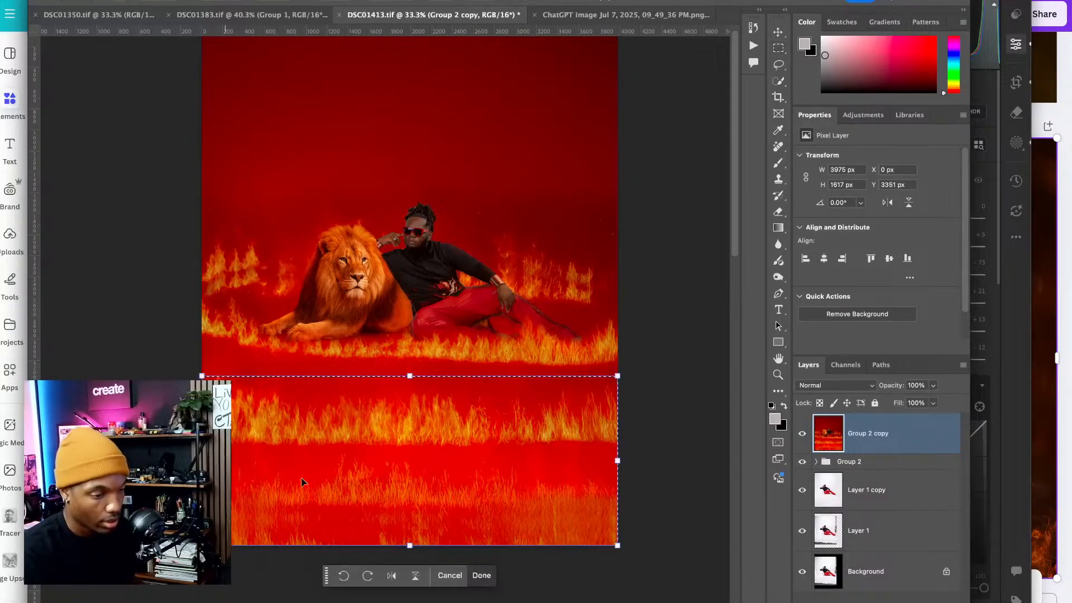
scroll(454, 435, down, 3)
drag(411, 481, 409, 530)
key(Return)
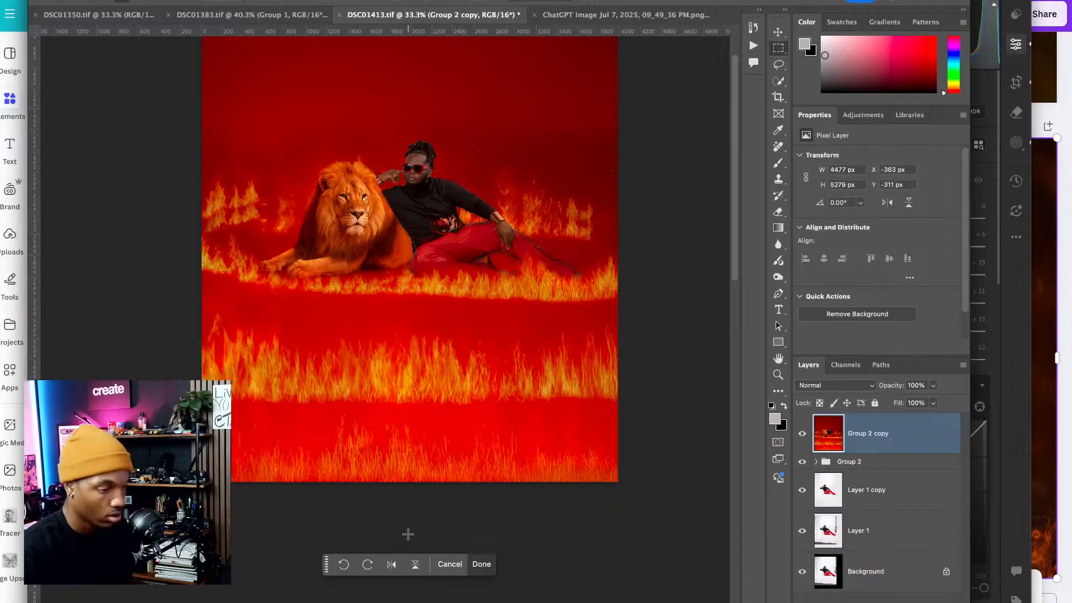
- Open the merged layer in Liquify and warp the flames behind the man's legs with a size 600 brush
drag(476, 251, 443, 335)
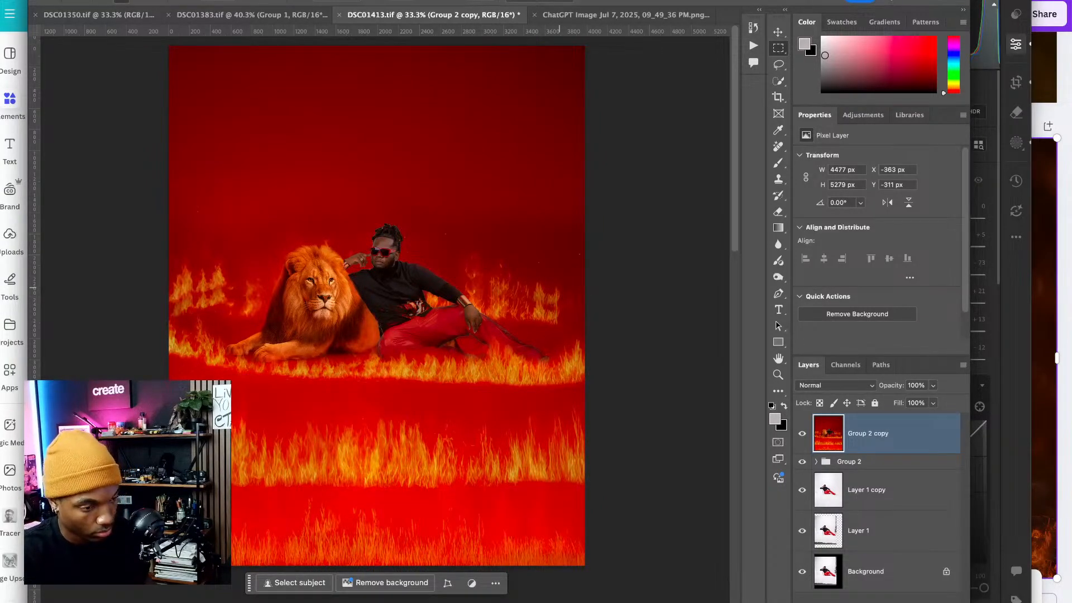
key(ctrl+shift+x)
scroll(406, 272, up, 5)
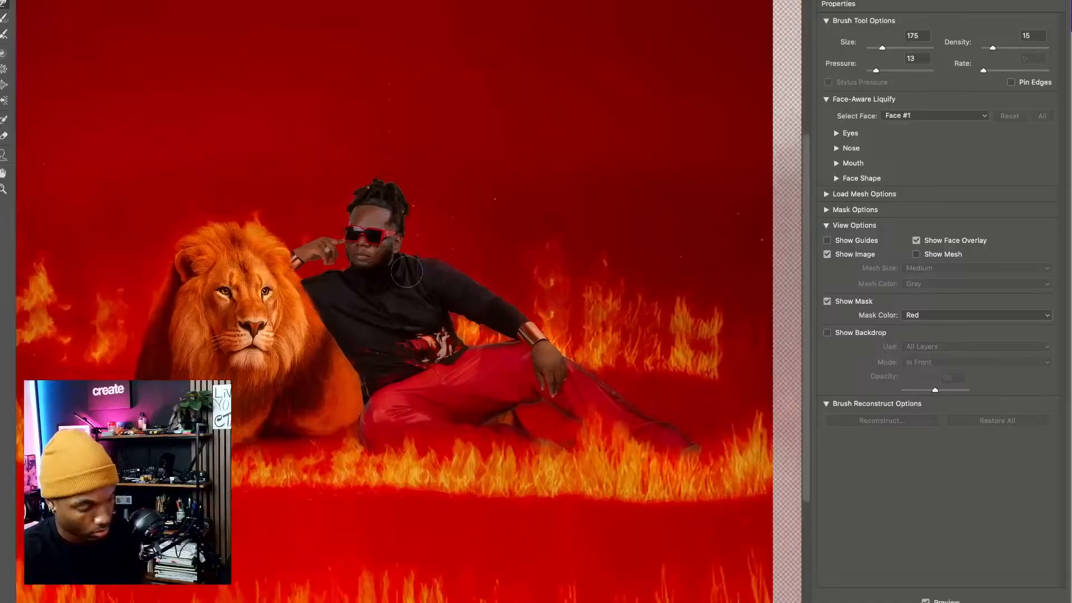
key(bracketright)
key(bracketright)
key(bracketright)
key(bracketright)
key(bracketright)
key(bracketright)
mouse_move(699, 334)
mouse_down()
mouse_move(690, 287)
mouse_move(678, 302)
mouse_move(655, 294)
mouse_move(643, 268)
mouse_move(674, 293)
mouse_move(718, 294)
mouse_move(674, 325)
mouse_move(705, 328)
mouse_up()
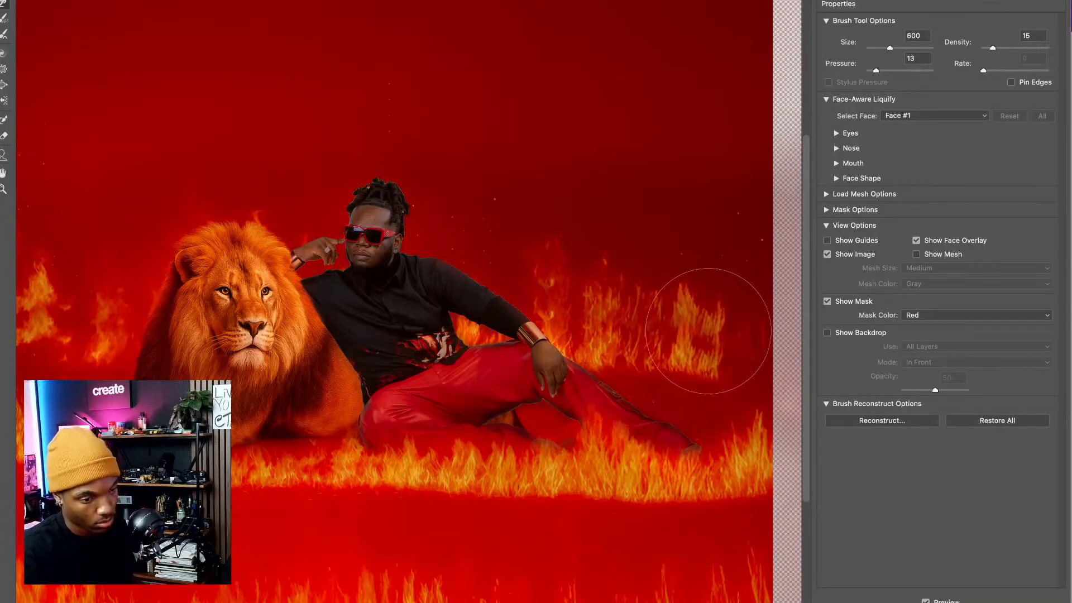
- Push the flames on the lion's side of the scene upward with the size 600 Liquify brush
scroll(679, 323, left, 5)
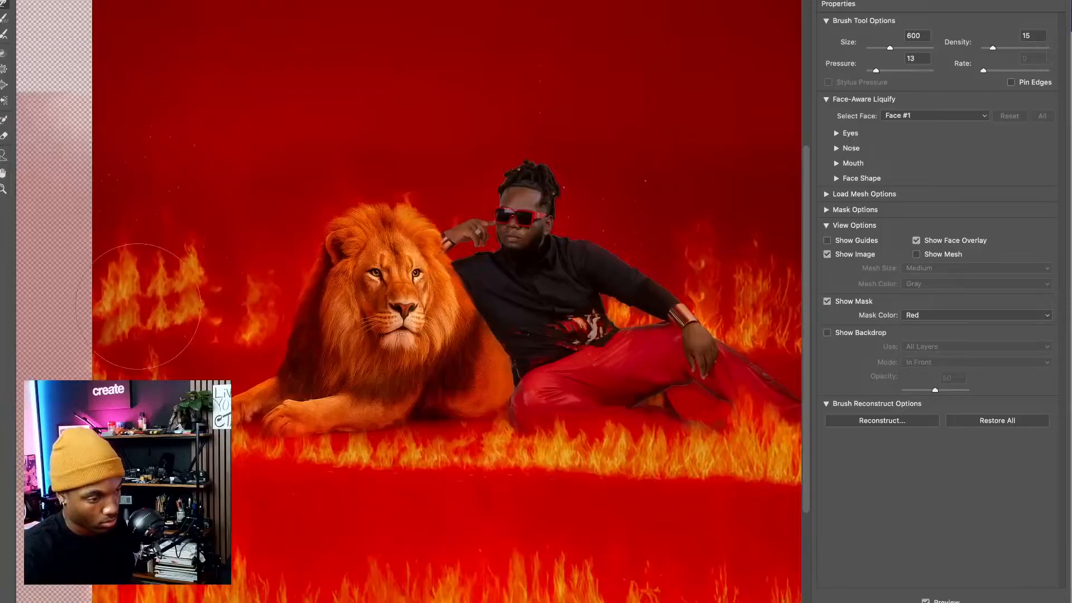
mouse_move(138, 307)
mouse_down()
mouse_move(98, 289)
mouse_move(92, 303)
mouse_move(134, 253)
mouse_move(107, 239)
mouse_move(182, 192)
mouse_up()
drag(224, 304, 208, 236)
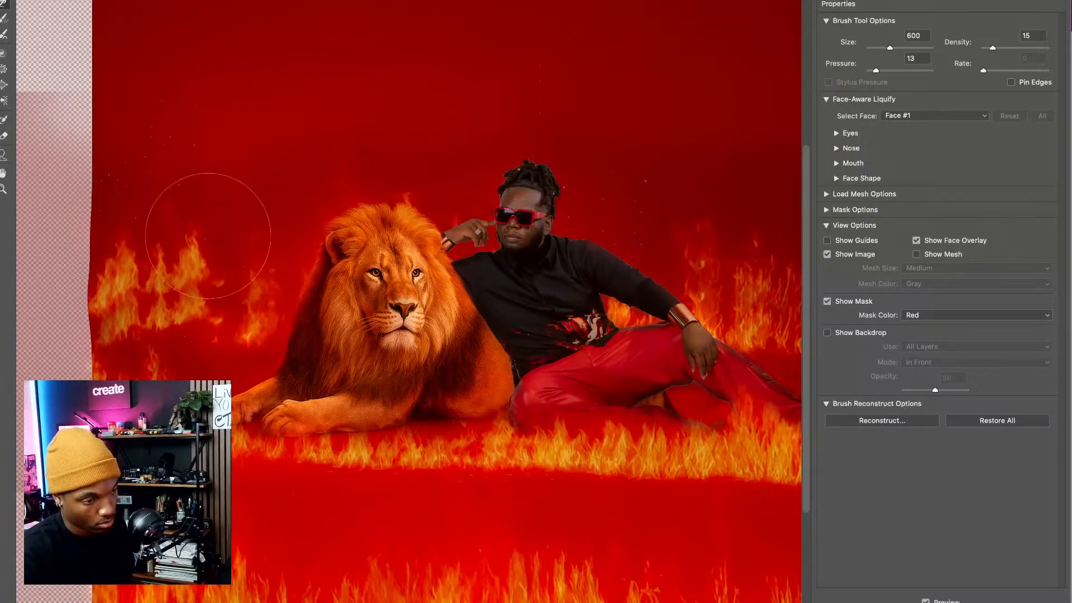
key(ctrl+plus)
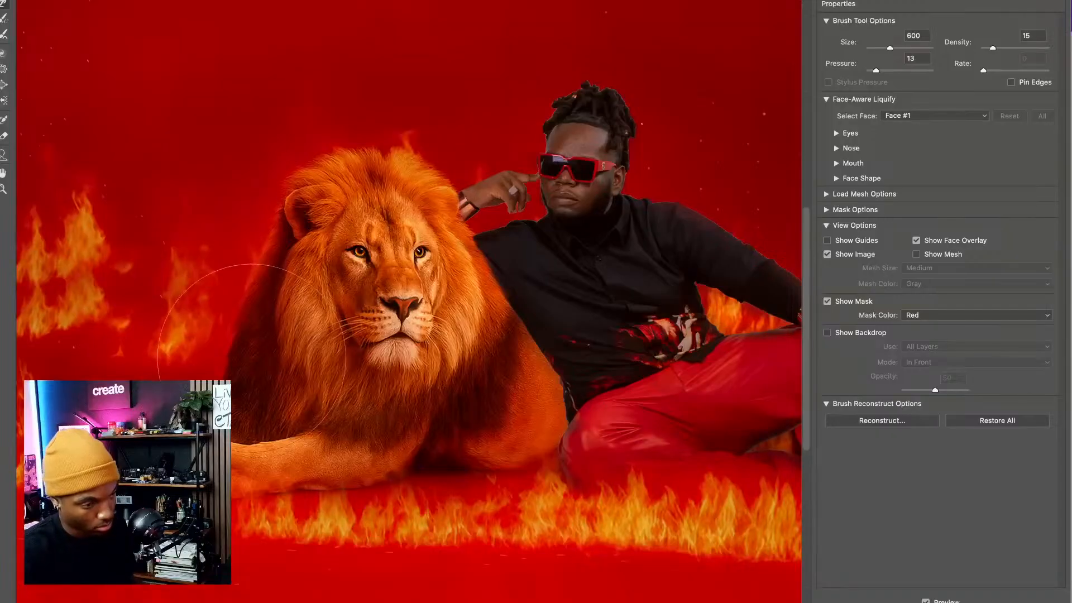
key(p)
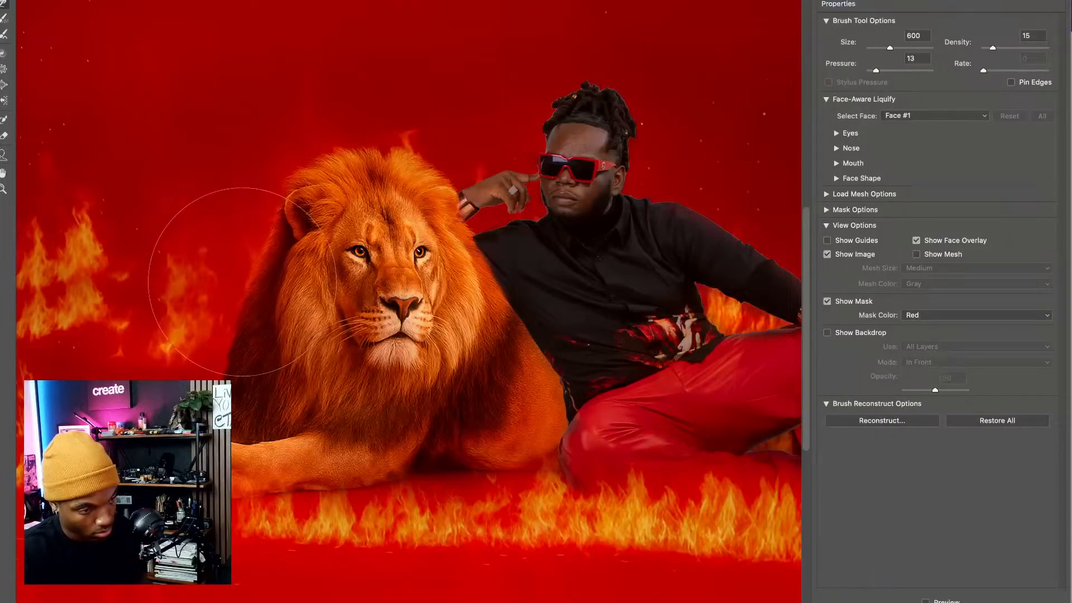
key(p)
- Reshape the edge of the lion's mane and body with the Liquify brush at size 400
key(bracketleft)
key(bracketleft)
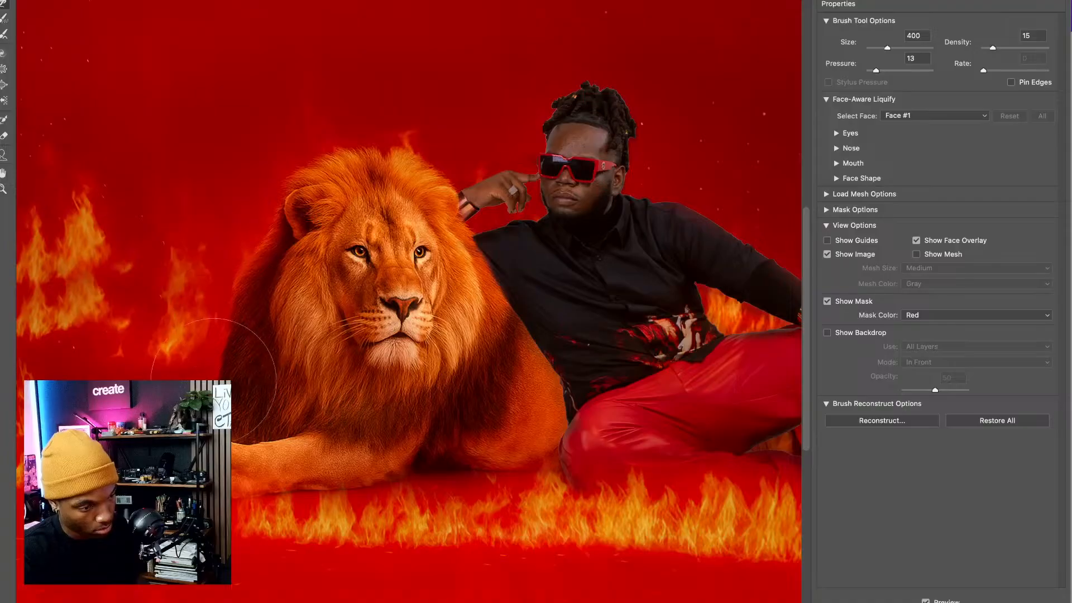
drag(353, 422, 367, 316)
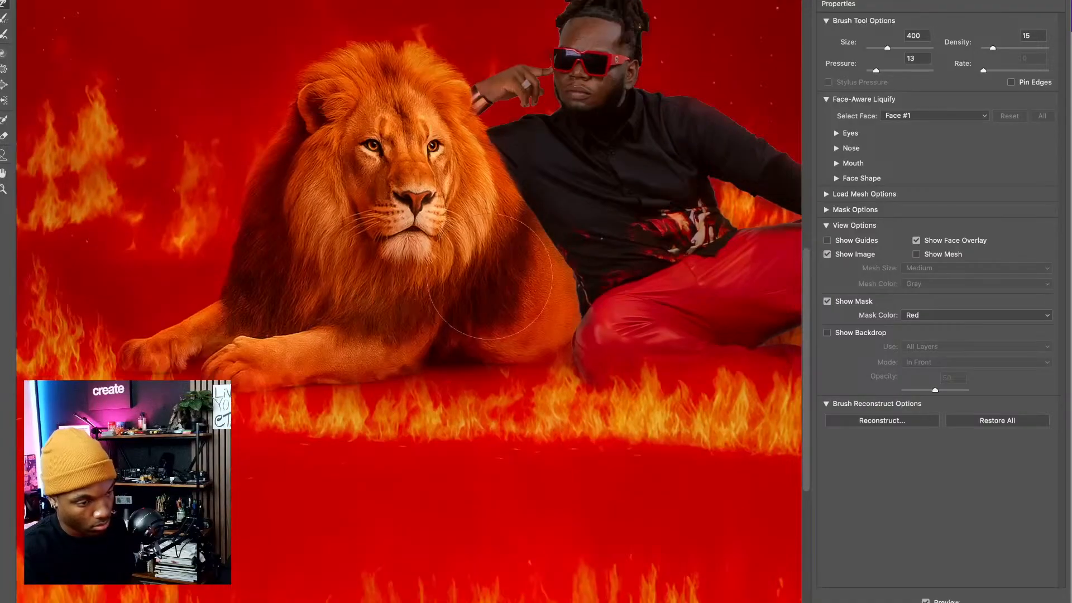
mouse_move(446, 325)
mouse_down()
mouse_move(462, 255)
mouse_move(612, 117)
mouse_up()
- Push the flames beyond the man's feet outward past the image edge with a size 1000 brush and apply the Liquify changes
key(super+minus)
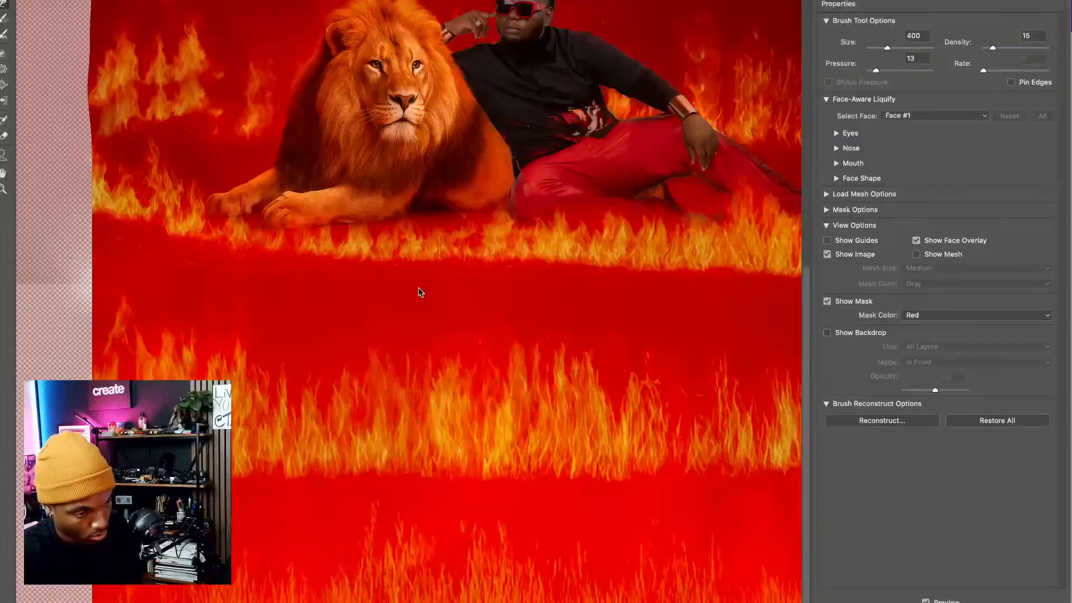
key(super+minus)
key(bracketright)
key(bracketright)
key(bracketright)
key(bracketright)
key(bracketright)
key(bracketright)
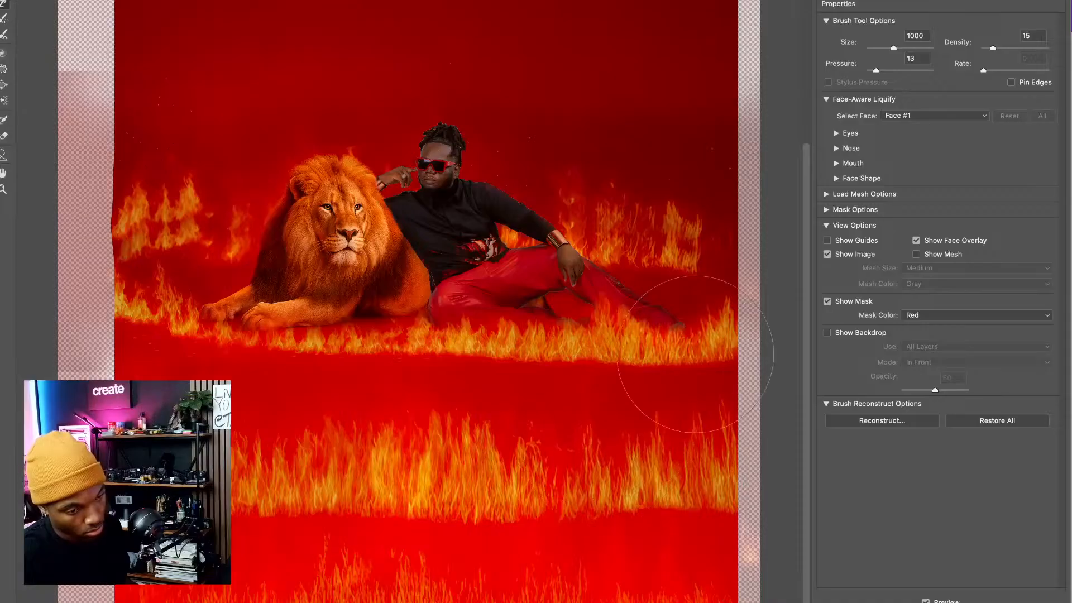
drag(721, 353, 765, 352)
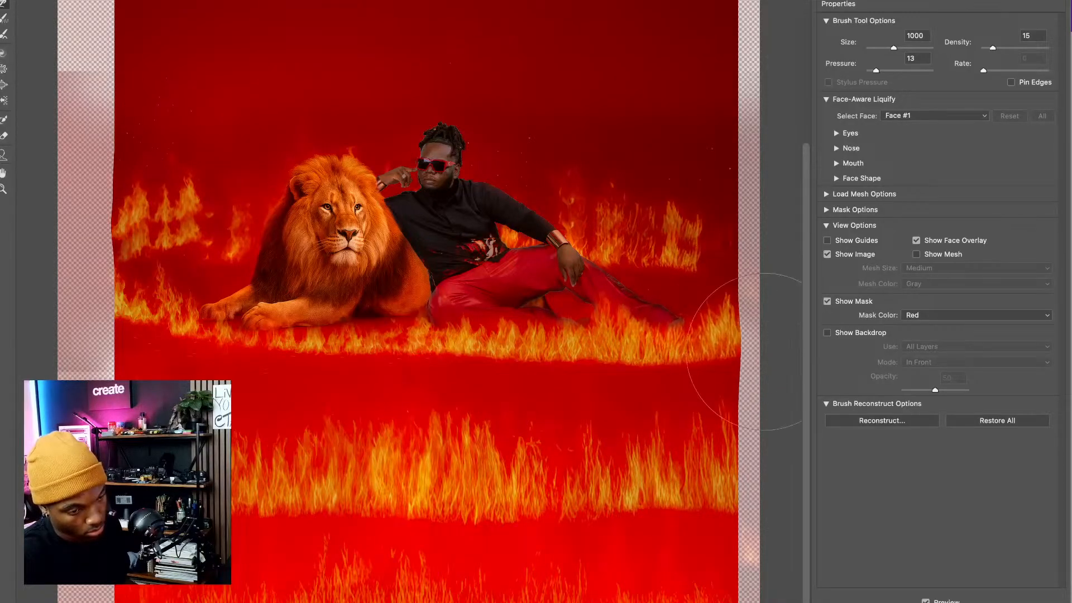
mouse_move(724, 403)
mouse_down()
mouse_move(728, 434)
mouse_move(751, 450)
mouse_move(725, 382)
mouse_move(768, 406)
mouse_up()
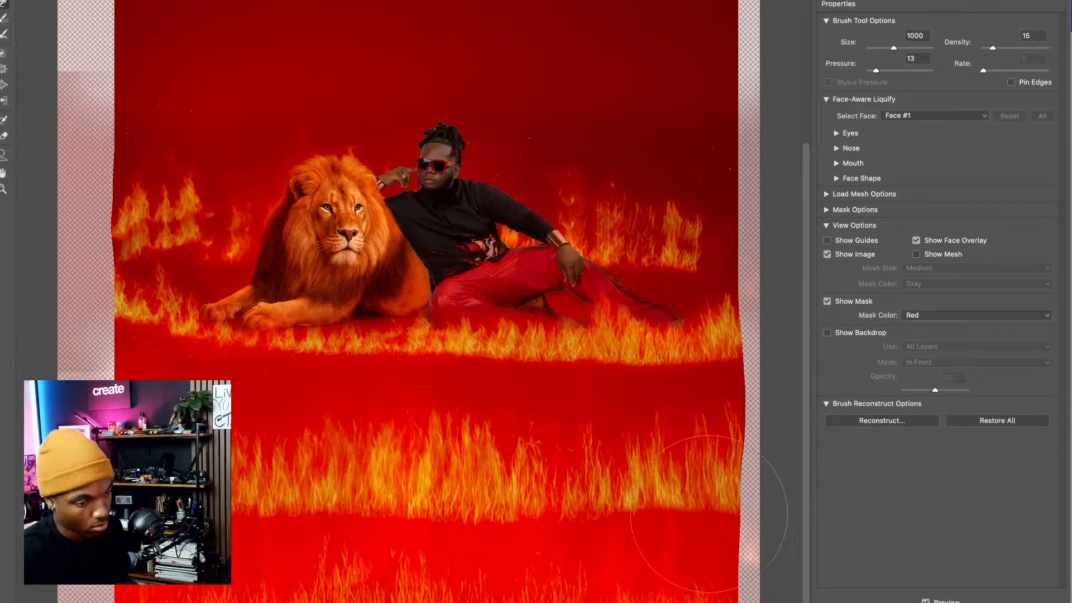
scroll(562, 426, up, 2)
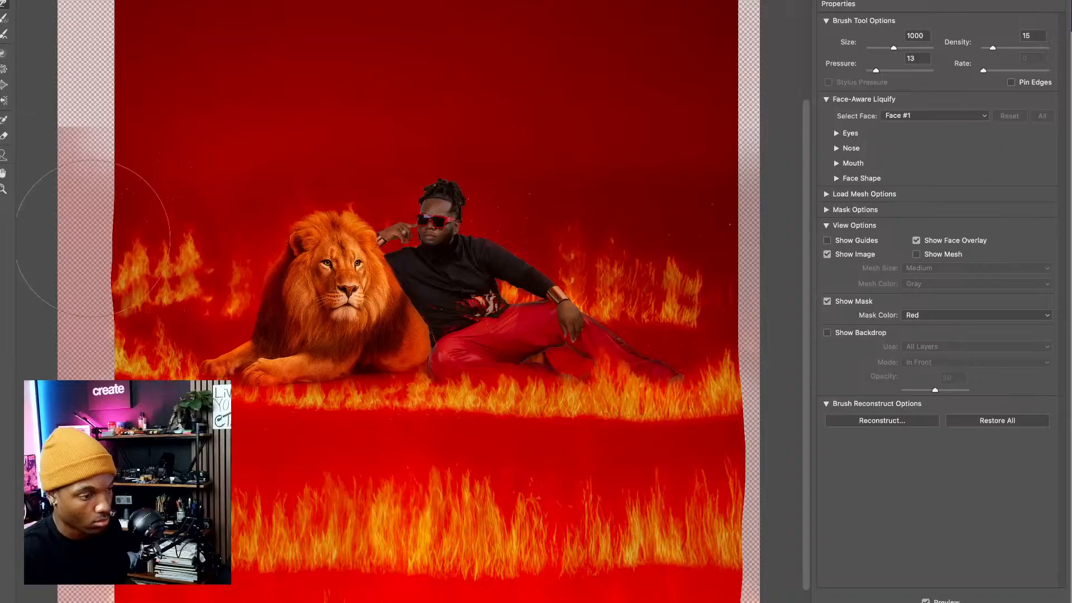
scroll(146, 268, up, 3)
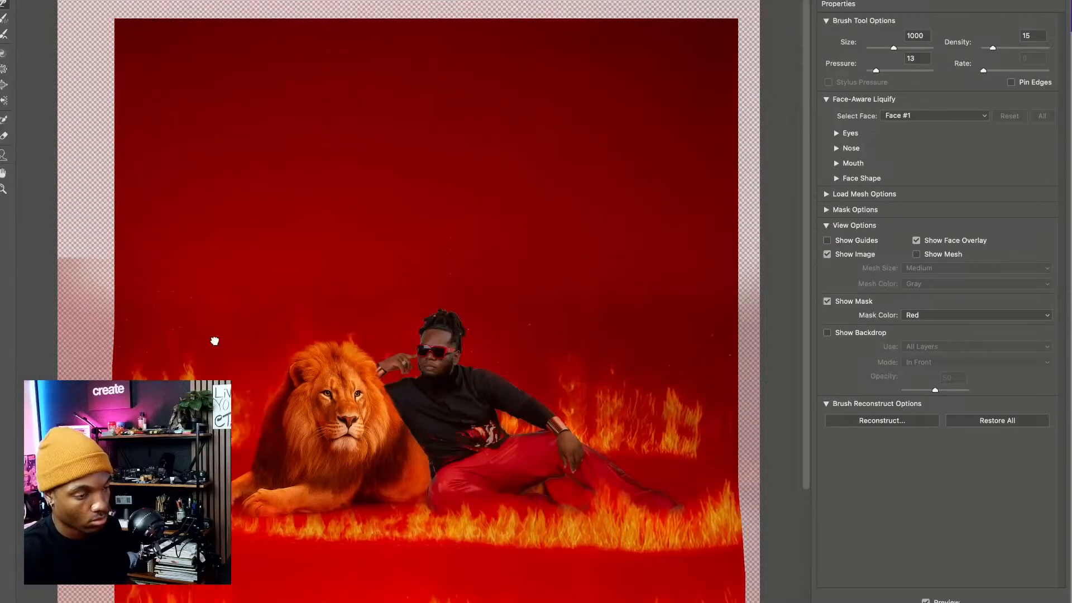
mouse_move(214, 341)
mouse_down()
mouse_move(242, 292)
mouse_move(261, 169)
mouse_up()
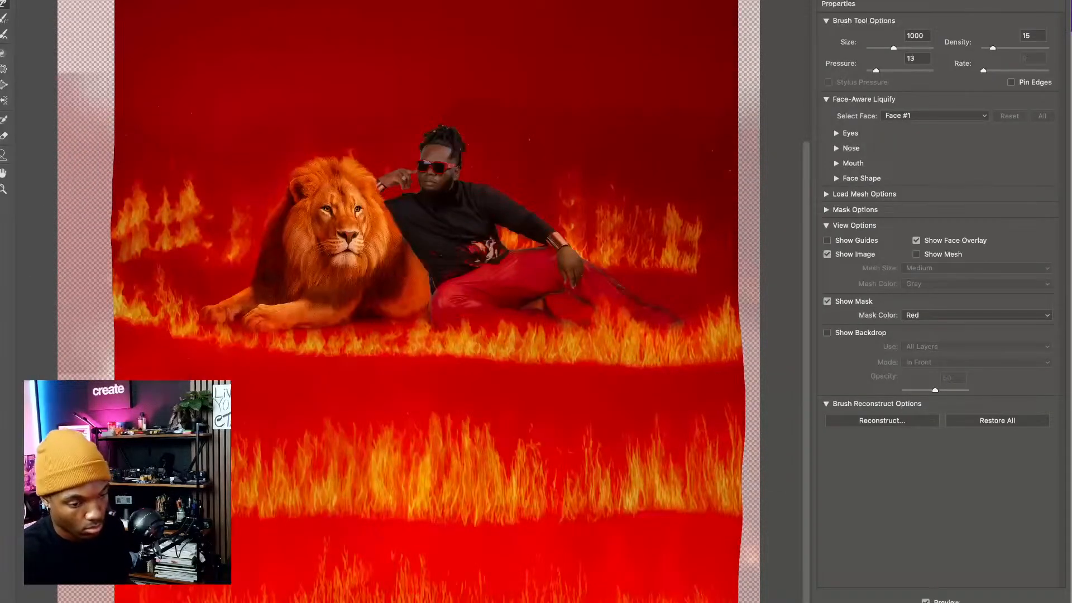
key(Return)
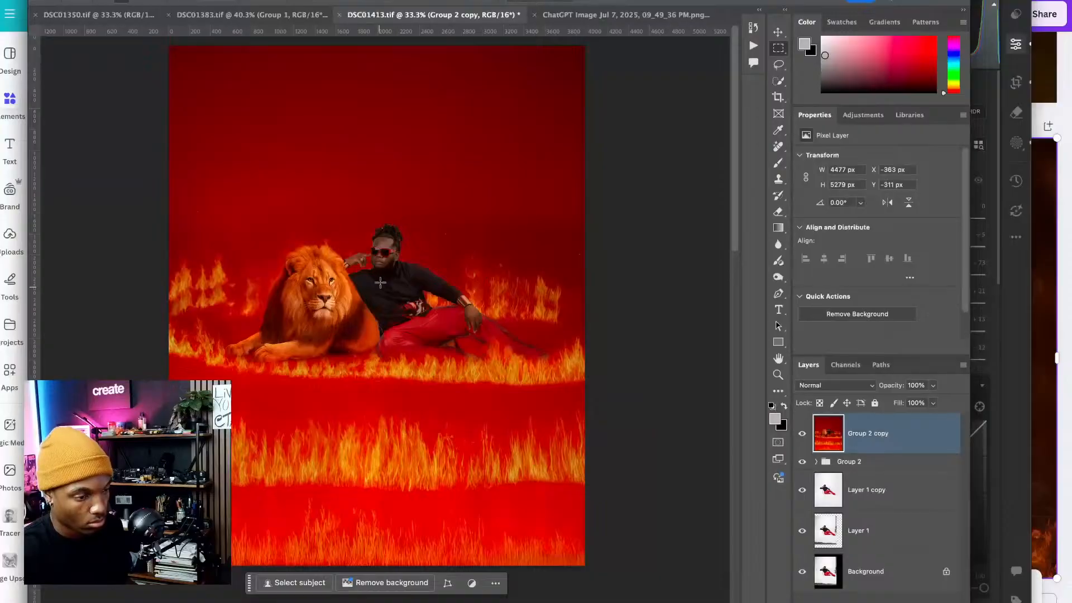
- Export the lion composite to the Downloads folder, naming the file with the subject's name followed by "- Fire VFX 5"
drag(498, 291, 525, 318)
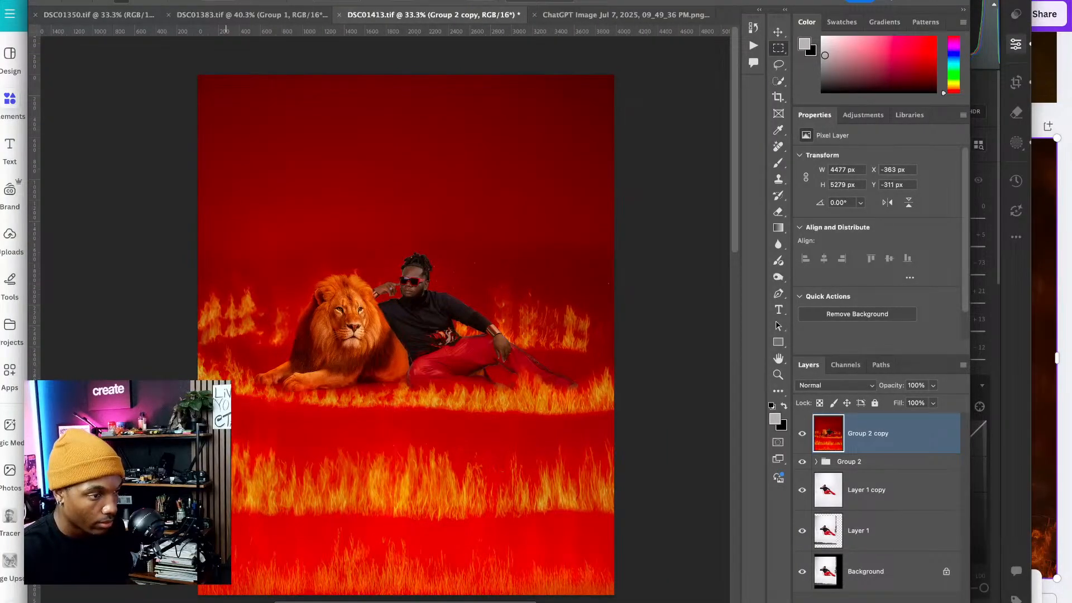
click(105, 0)
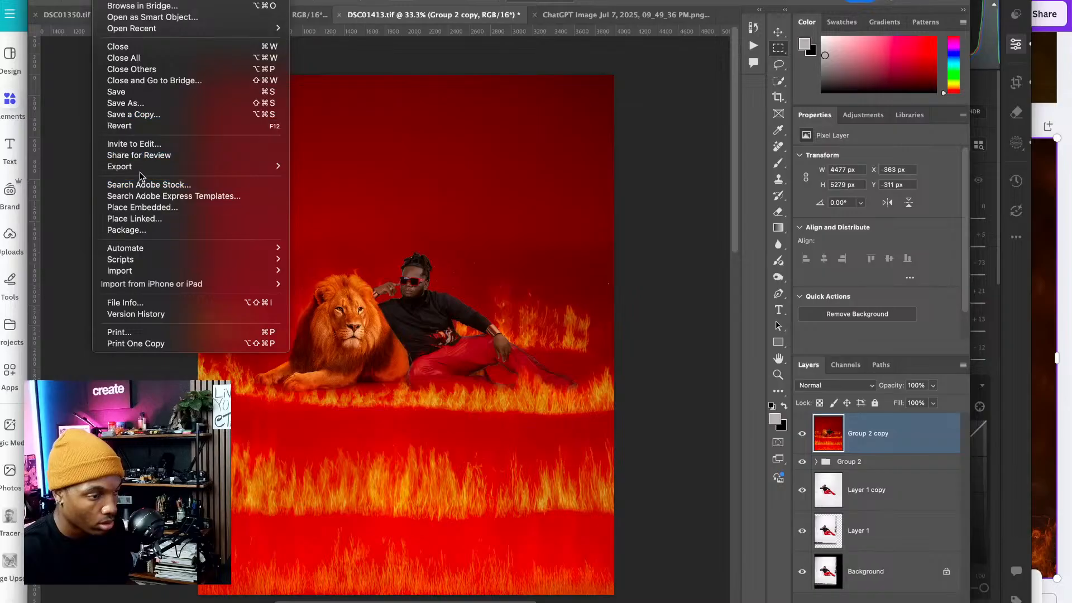
mouse_move(139, 167)
click(350, 166)
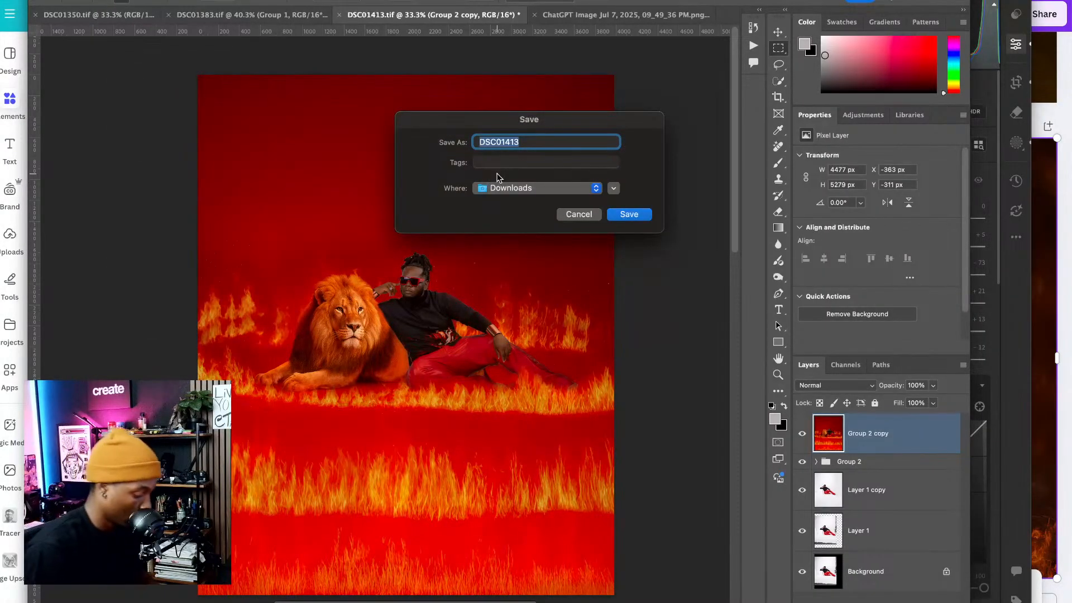
text(Jamir 0)
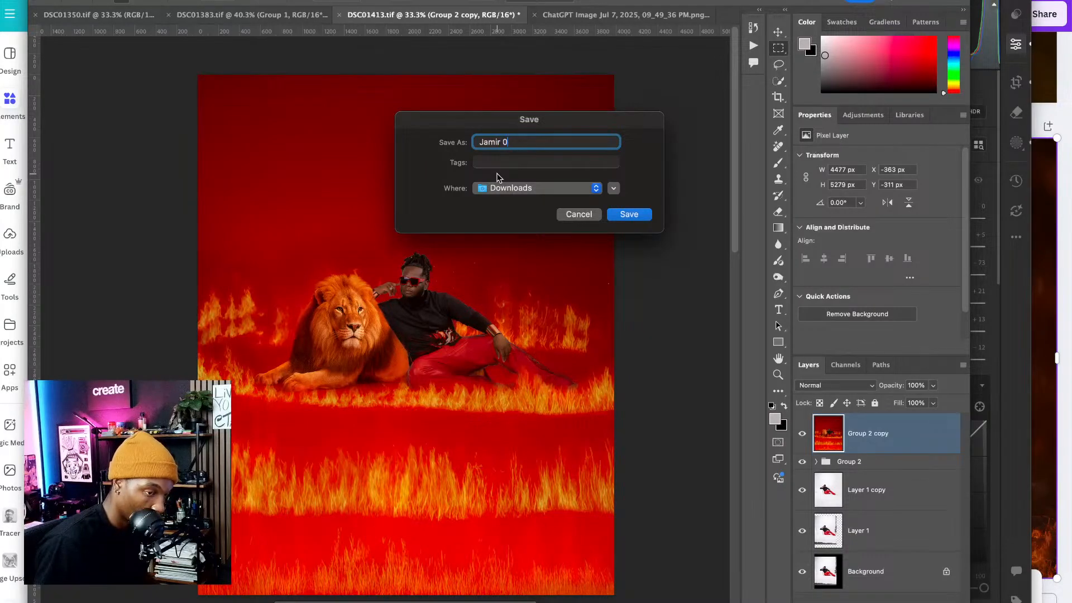
key(BackSpace)
text(- Fire VFX)
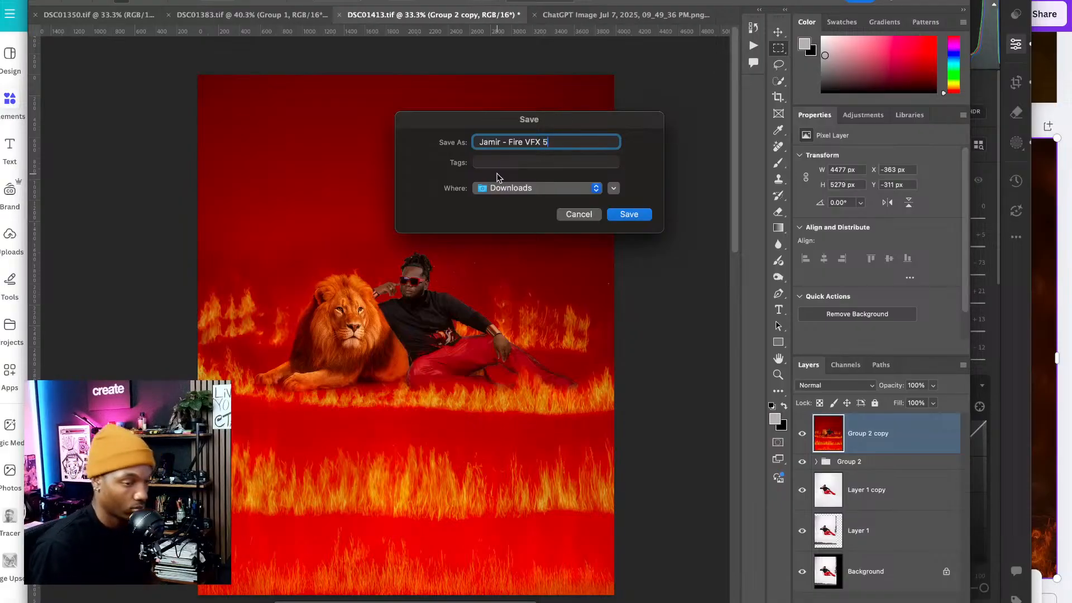
text(5)
click(629, 215)
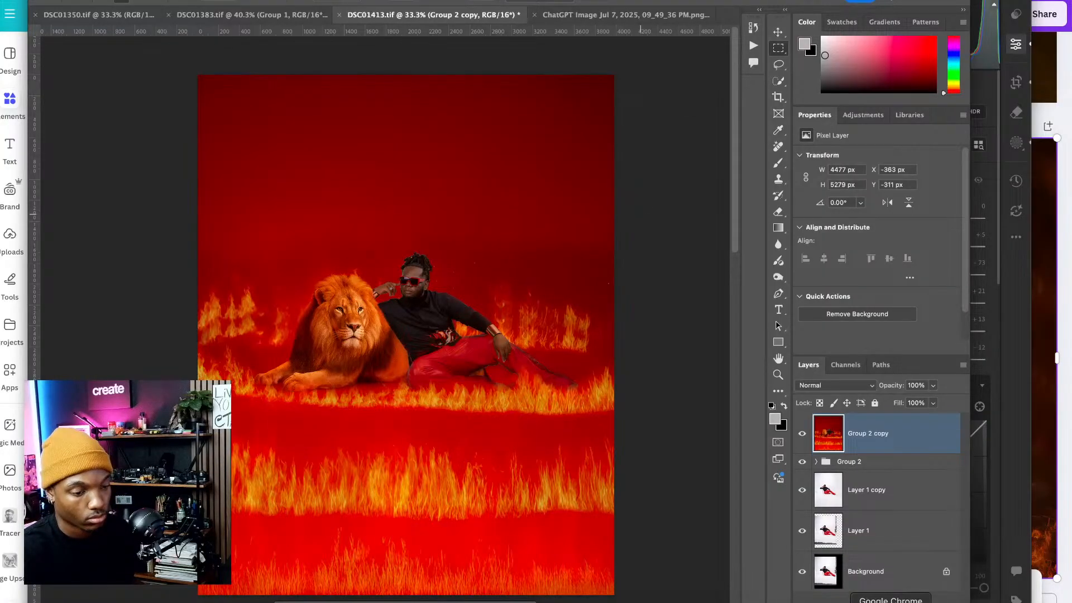
click(890, 601)
drag(909, 41, 1071, 0)
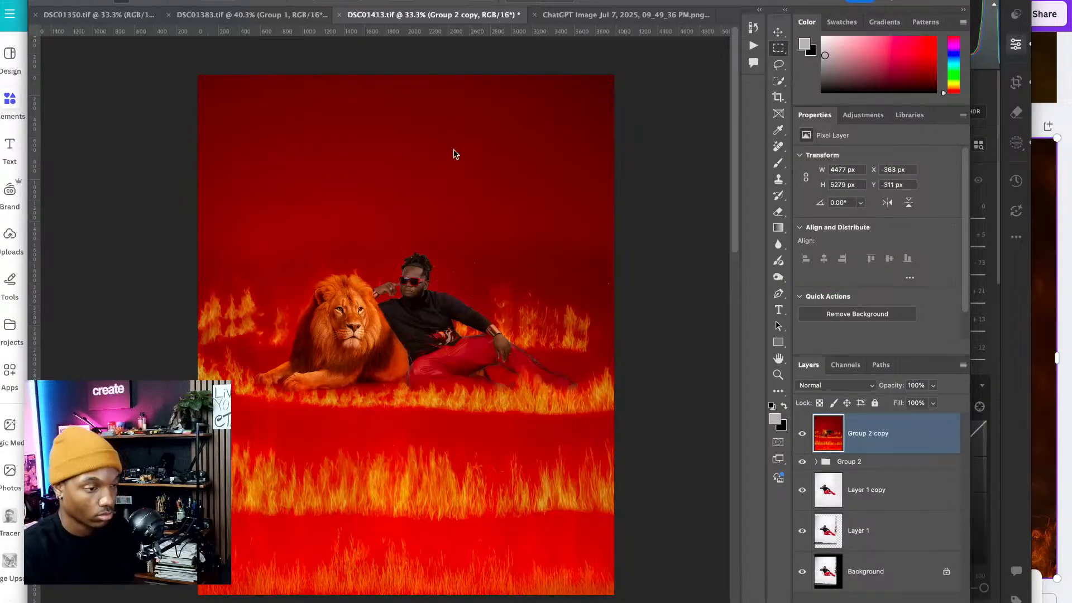
- Save and close DSC01413.tif, and close the ChatGPT lion image without saving its changes
click(341, 16)
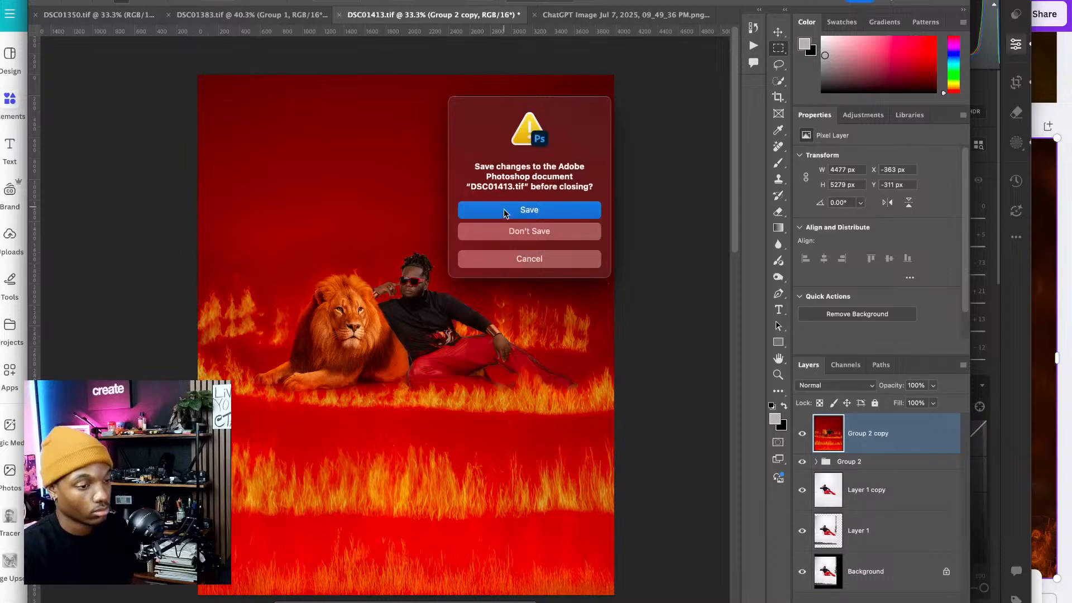
click(503, 212)
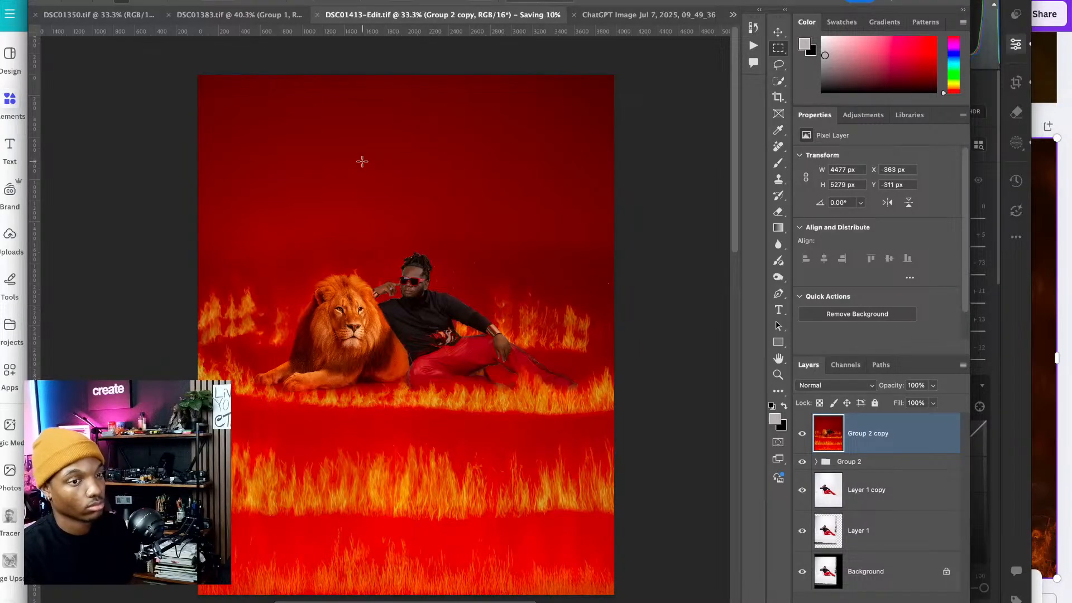
click(259, 16)
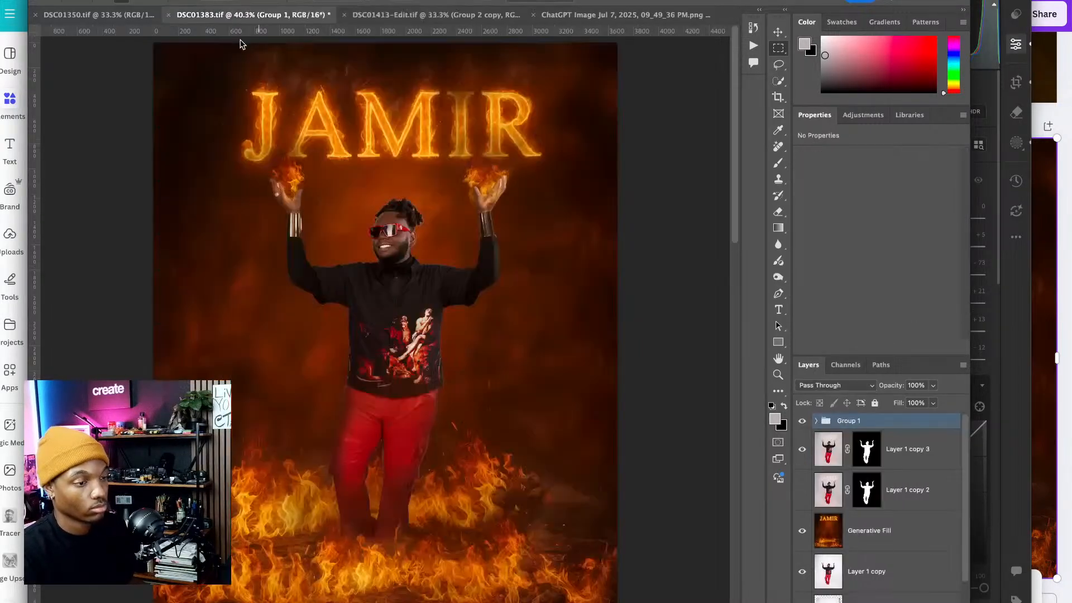
click(405, 15)
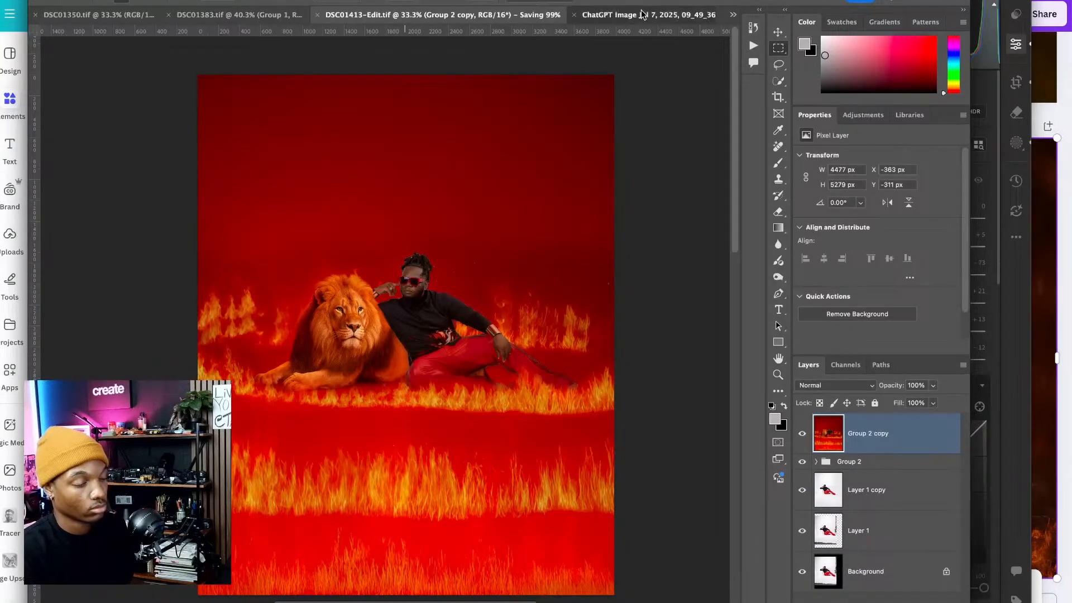
click(642, 15)
click(418, 15)
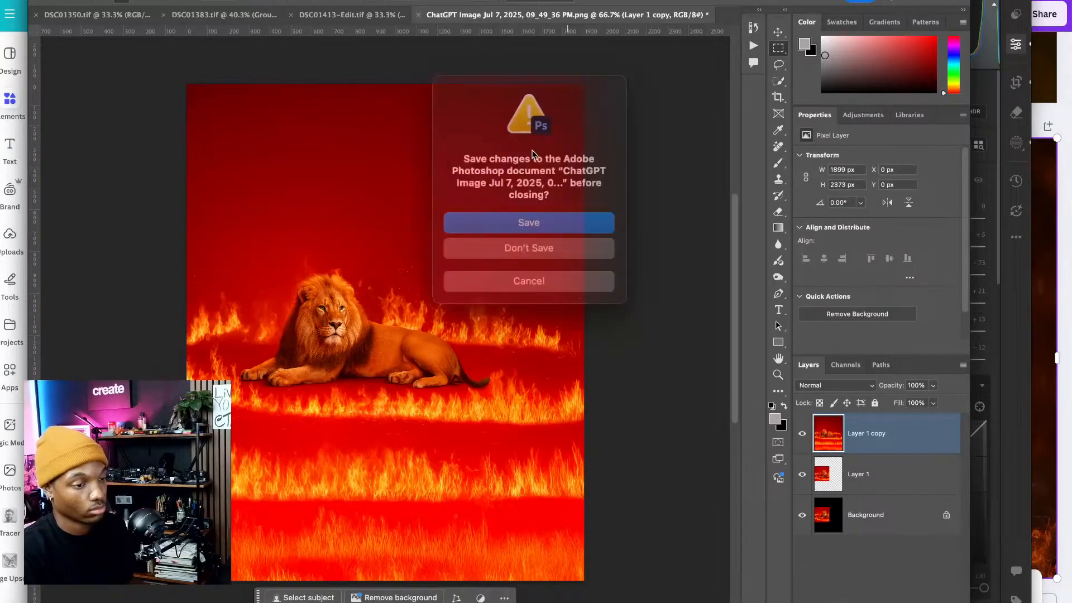
click(566, 238)
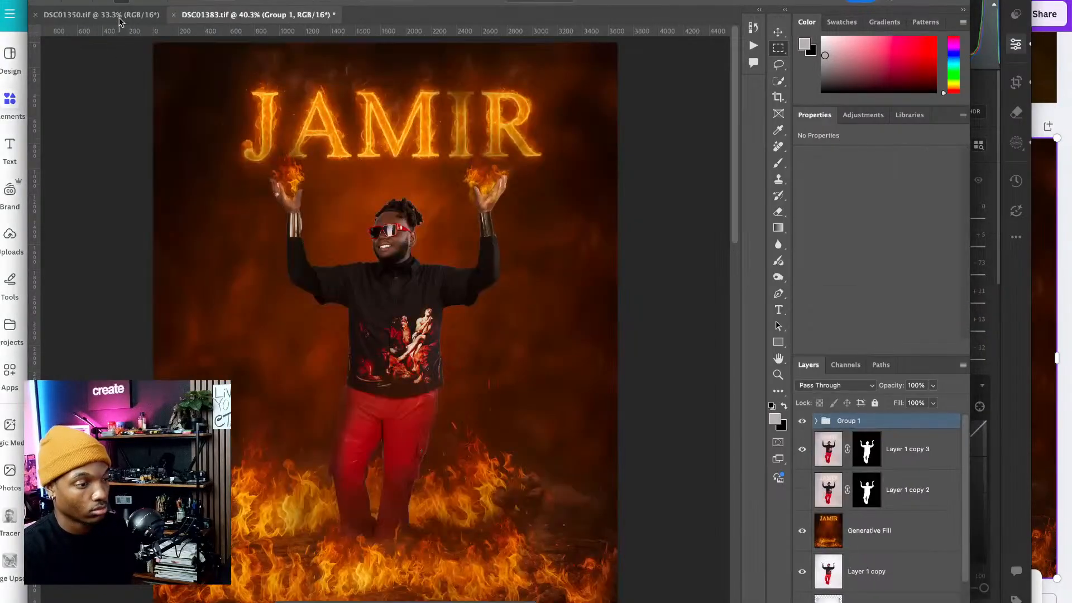
- Save and close DSC01383.tif, leaving DSC01350.tif as the open document
click(174, 15)
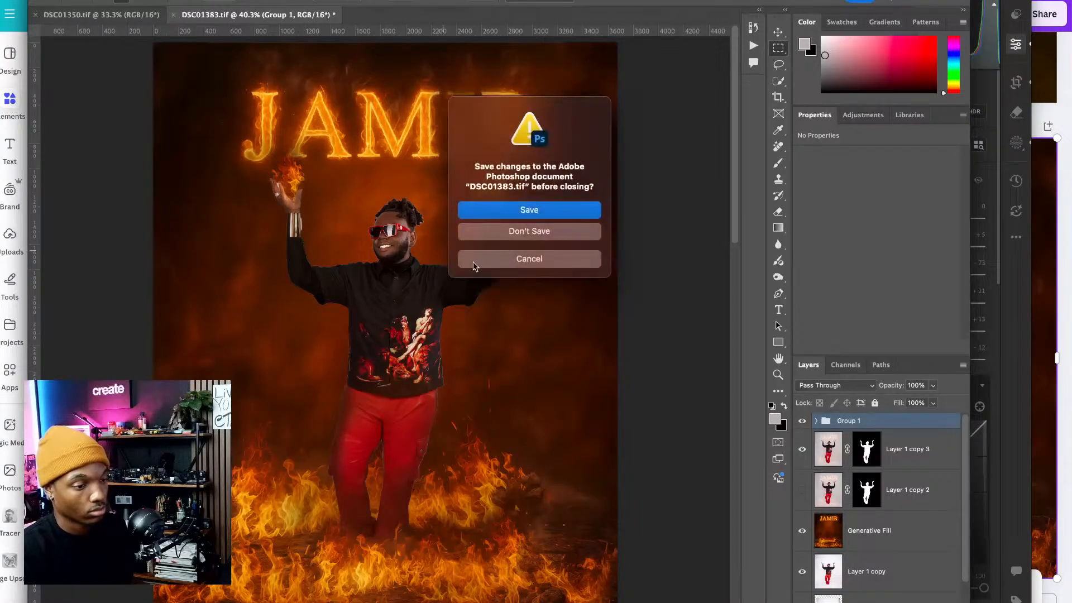
click(529, 211)
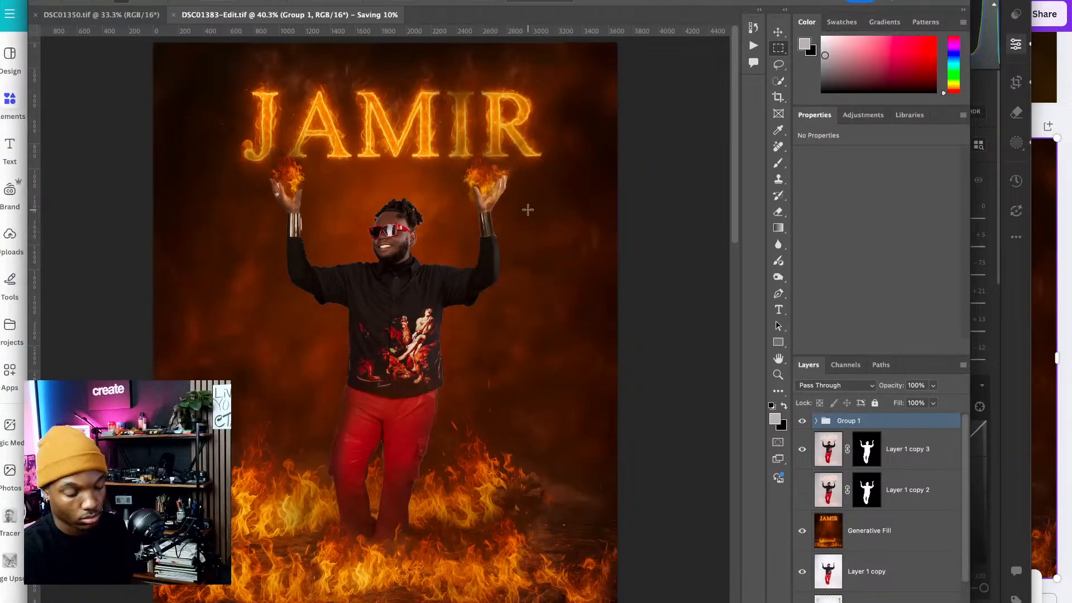
click(104, 17)
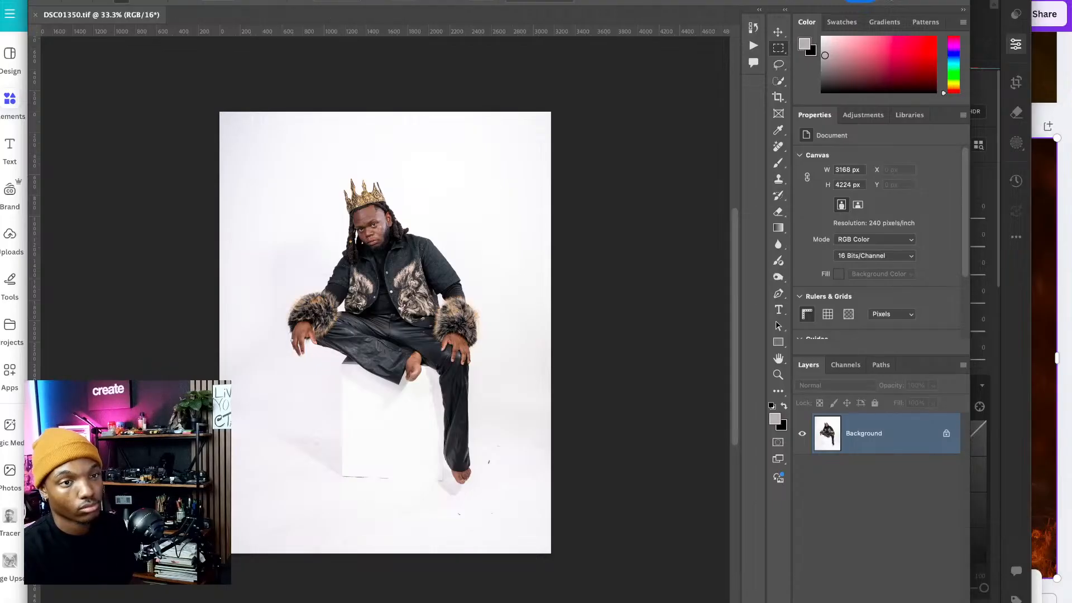
- Switch to Lightroom and open the photo of the shouting man in the crown with both hands spread for editing in Photoshop
key(super+Tab)
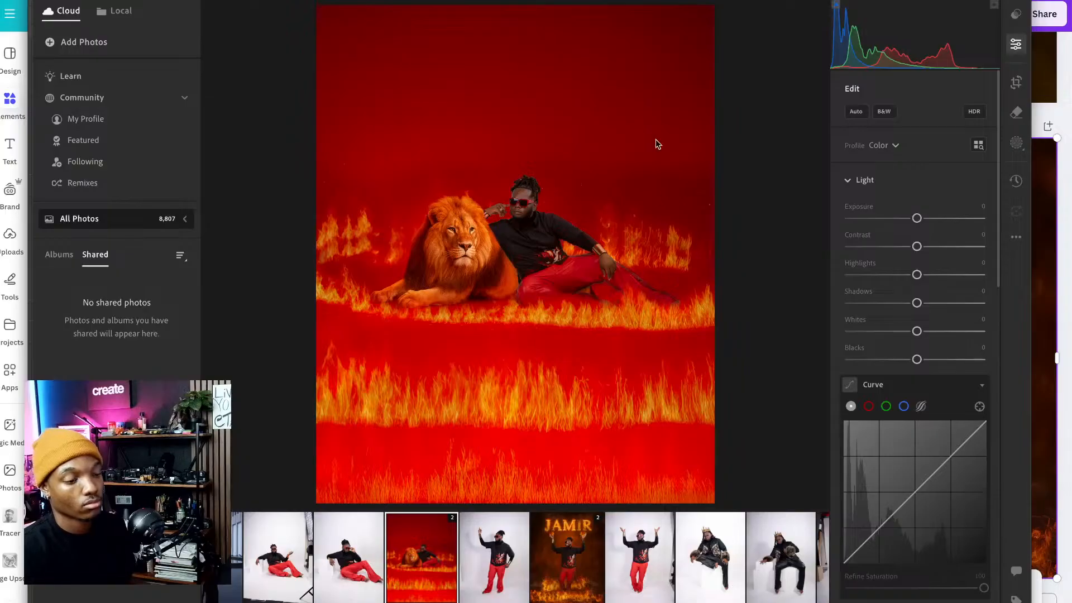
click(494, 559)
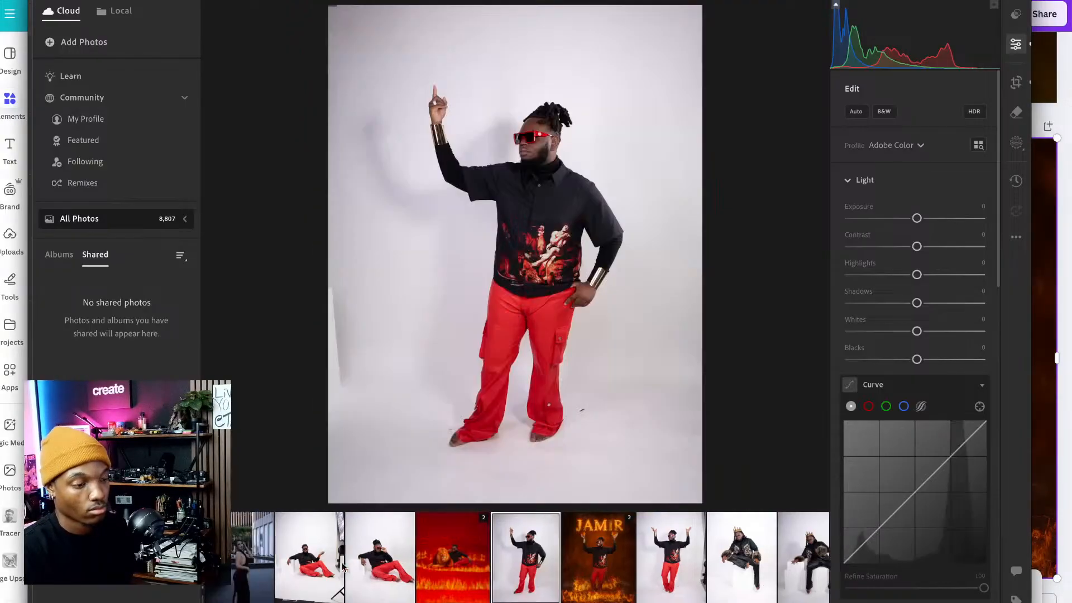
scroll(342, 561, down, 5)
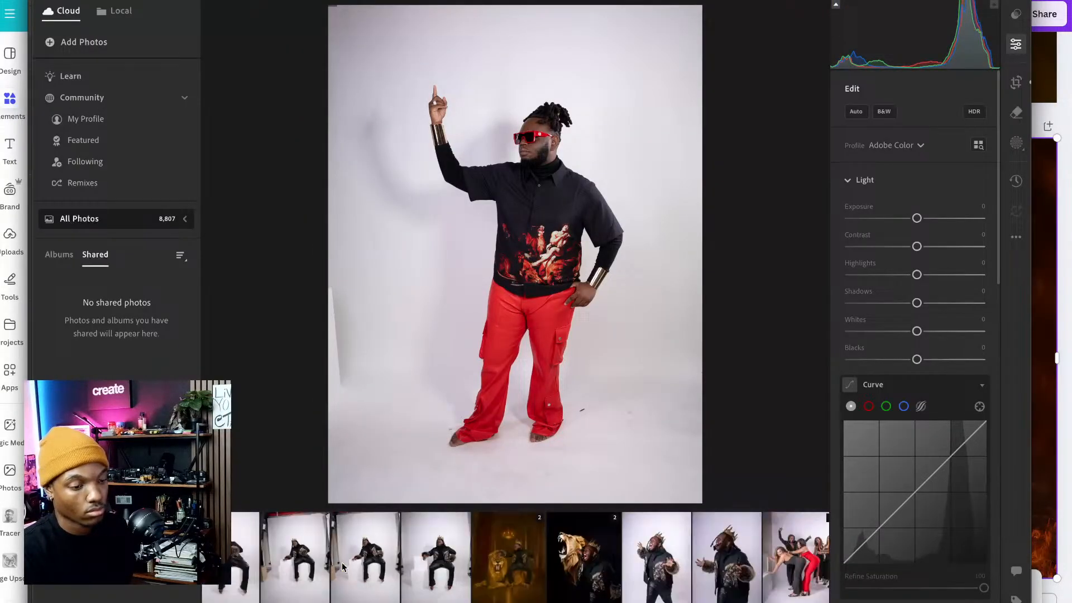
scroll(341, 561, down, 3)
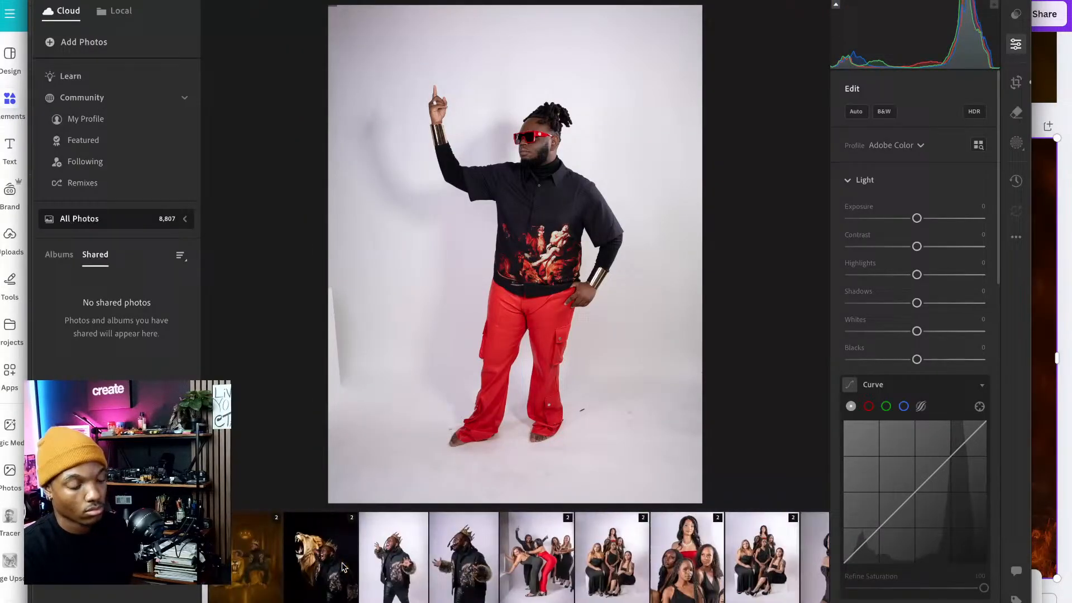
click(495, 544)
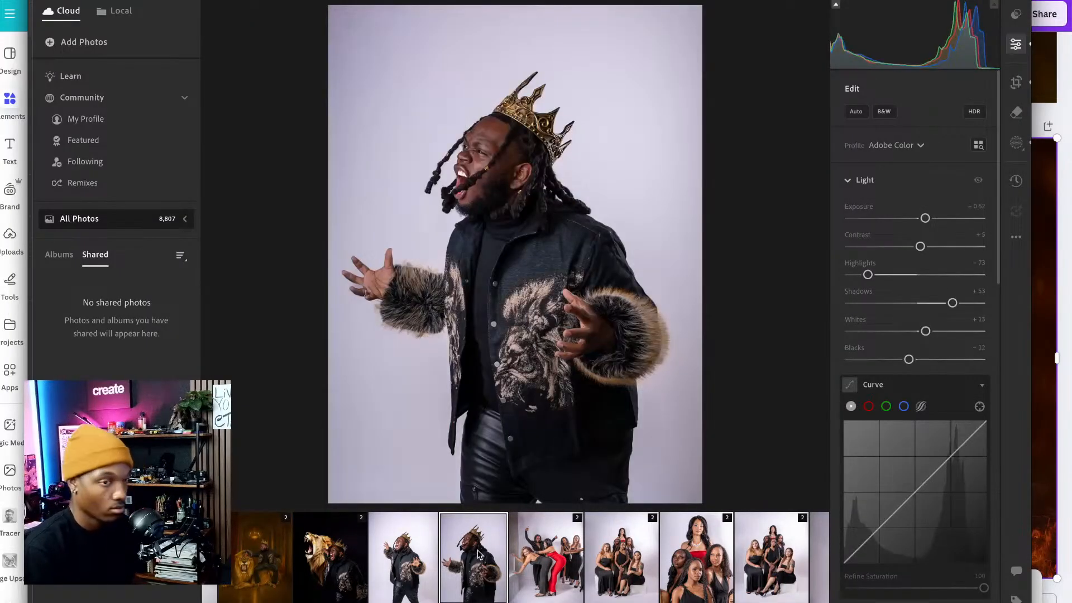
key(ctrl+v)
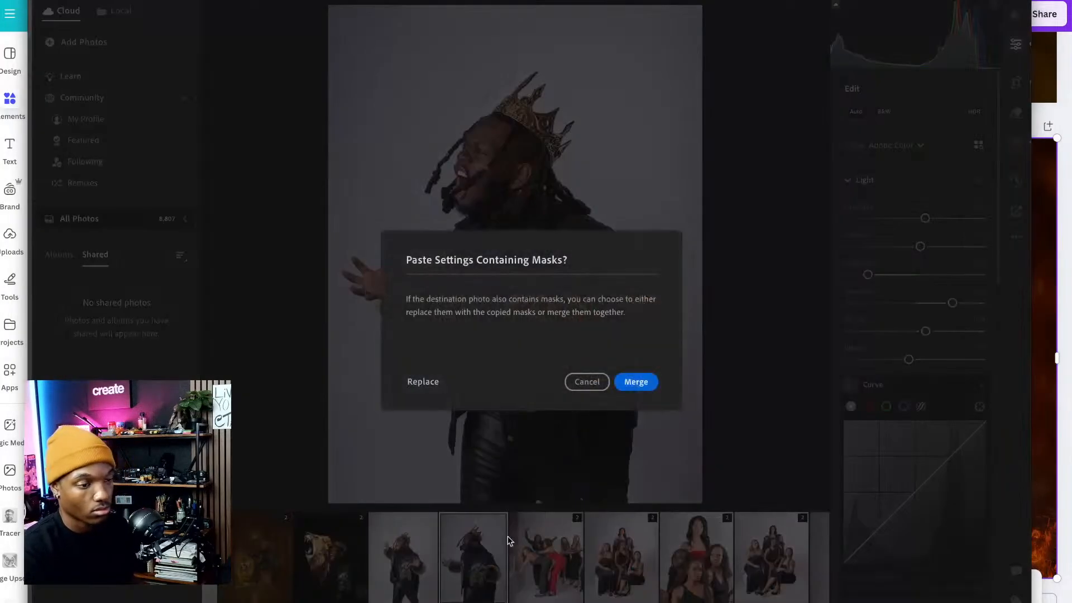
click(586, 381)
right_click(614, 307)
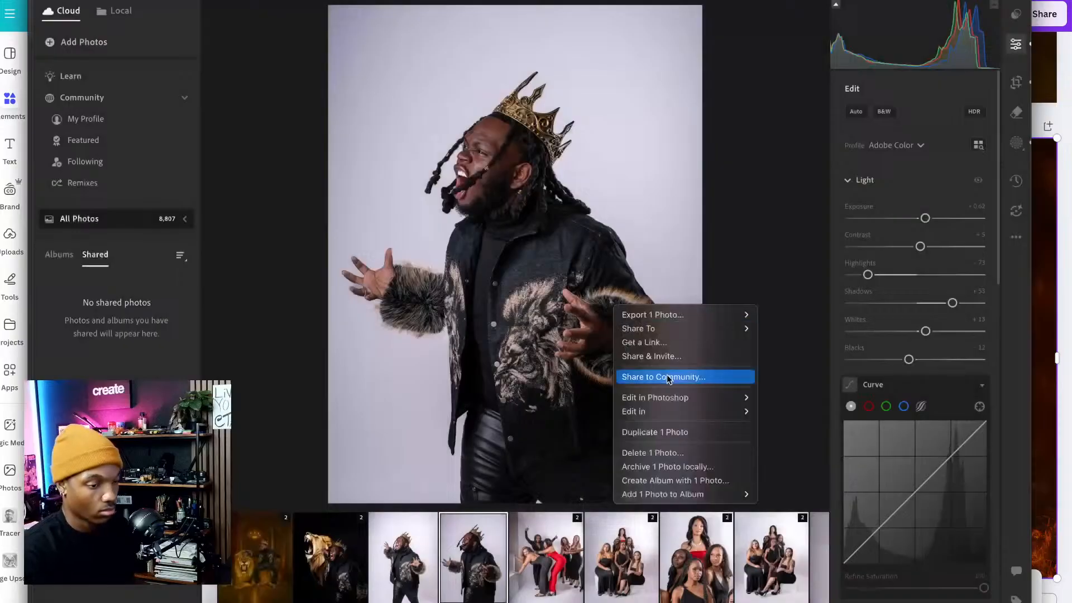
mouse_move(665, 399)
click(808, 396)
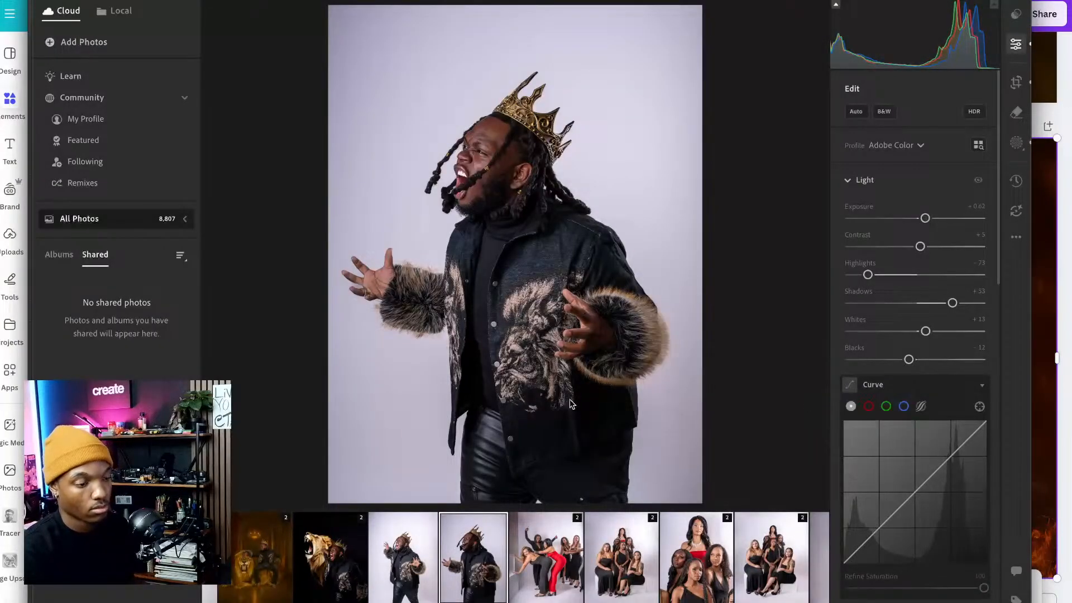
scroll(364, 538, up, 5)
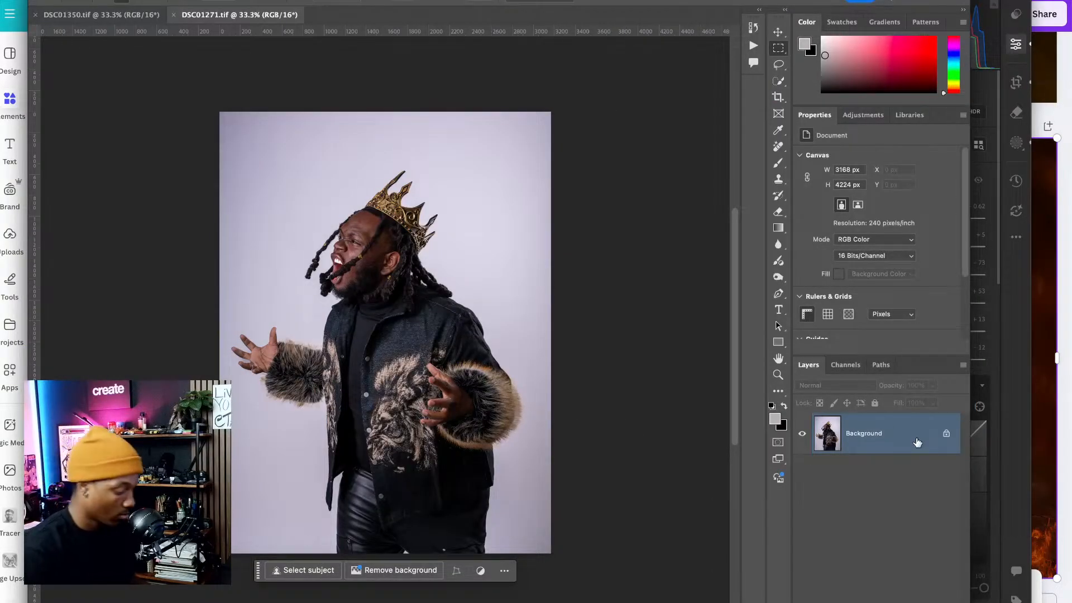
- Duplicate the background layer twice and crop the canvas outward at a 4:5 ratio, filling the added edges with Content-Aware Fill
key(ctrl+j)
key(ctrl+j)
key(c)
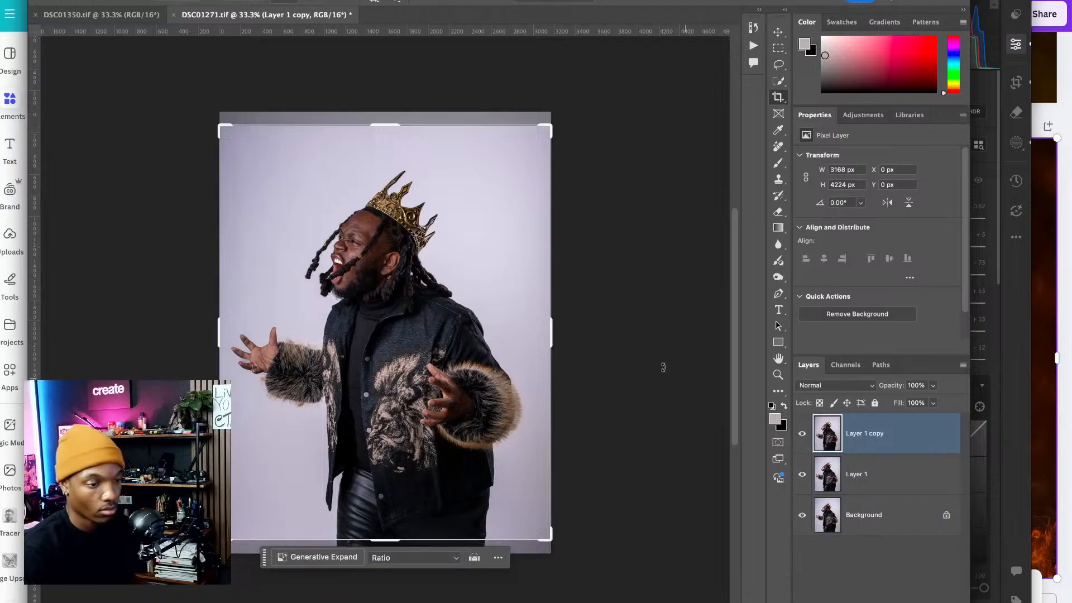
drag(550, 334, 501, 339)
click(568, 4)
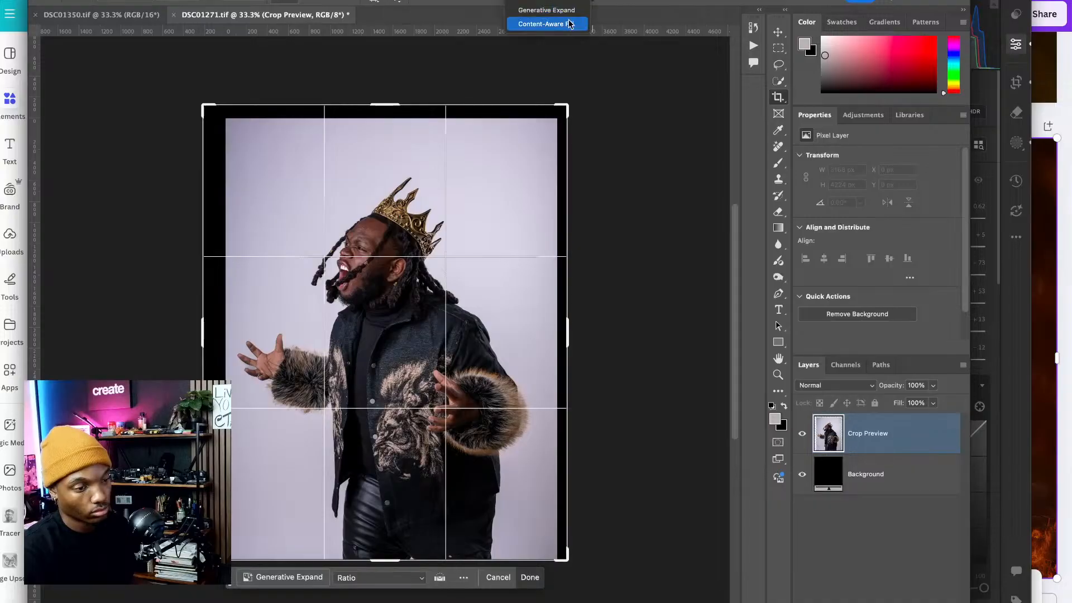
click(569, 24)
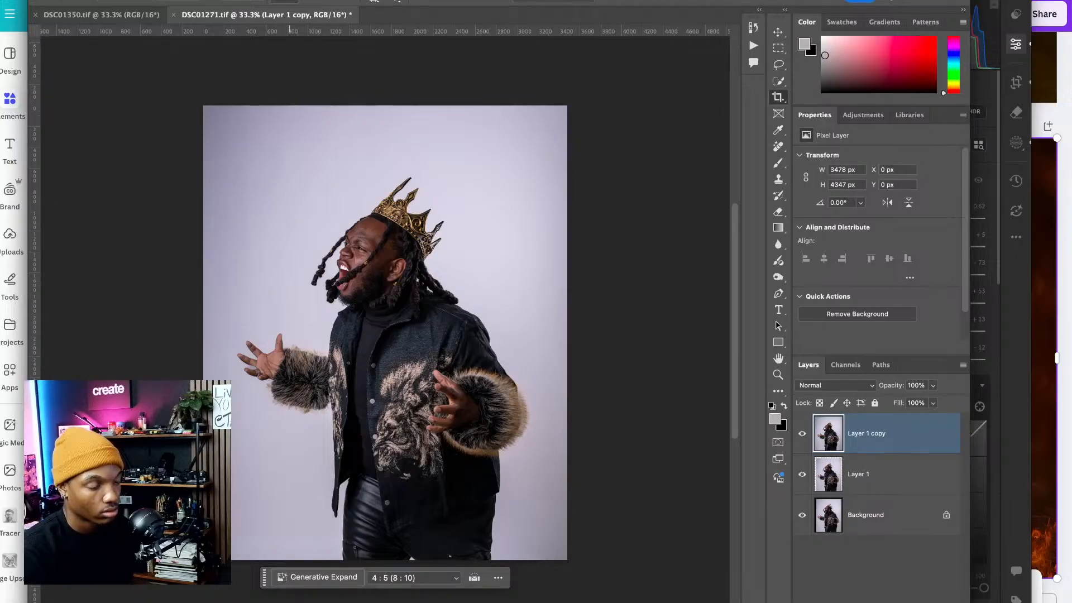
- Open the top layer in the Camera Raw Filter and create an automatic background mask
click(293, 1)
click(364, 107)
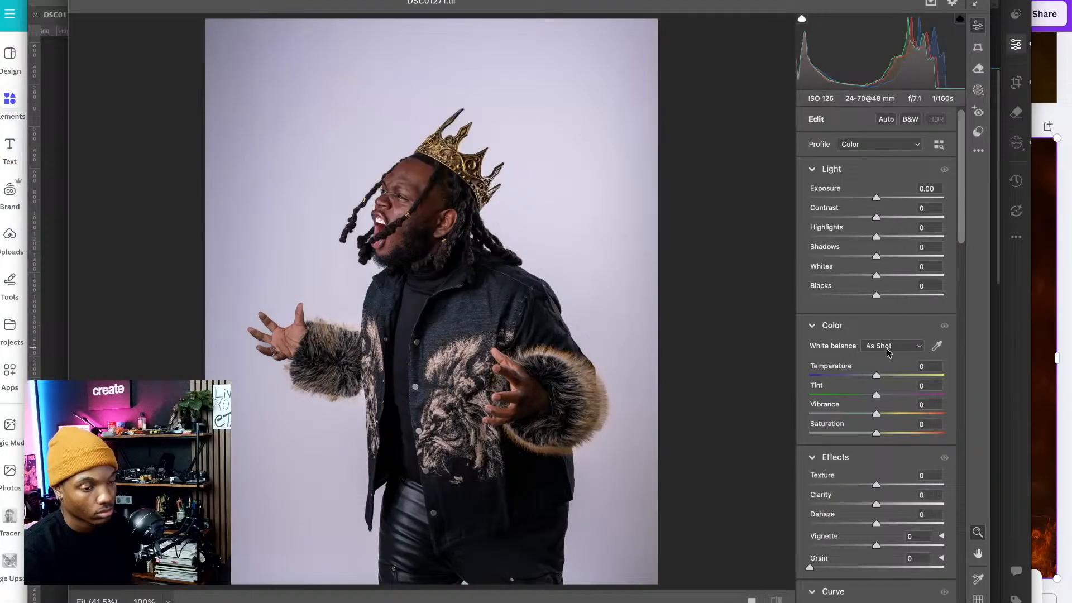
scroll(903, 449, down, 1)
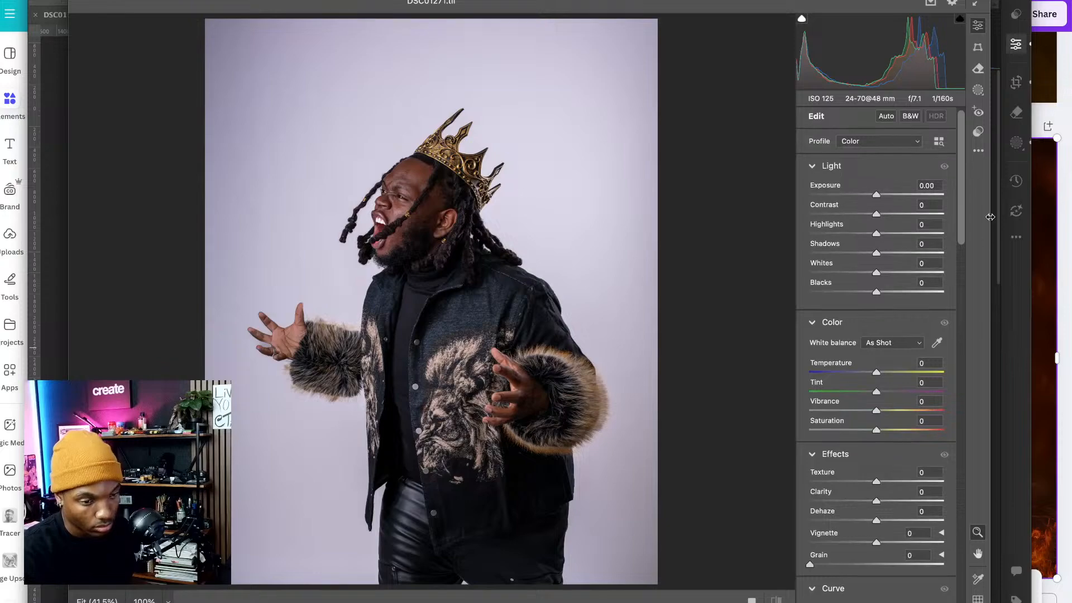
click(977, 90)
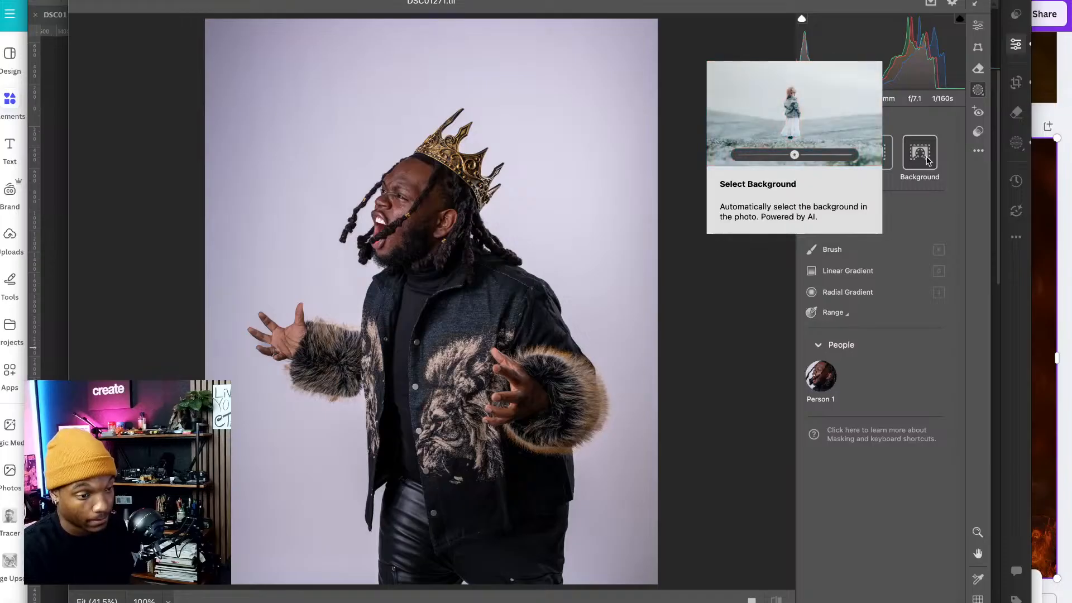
click(926, 159)
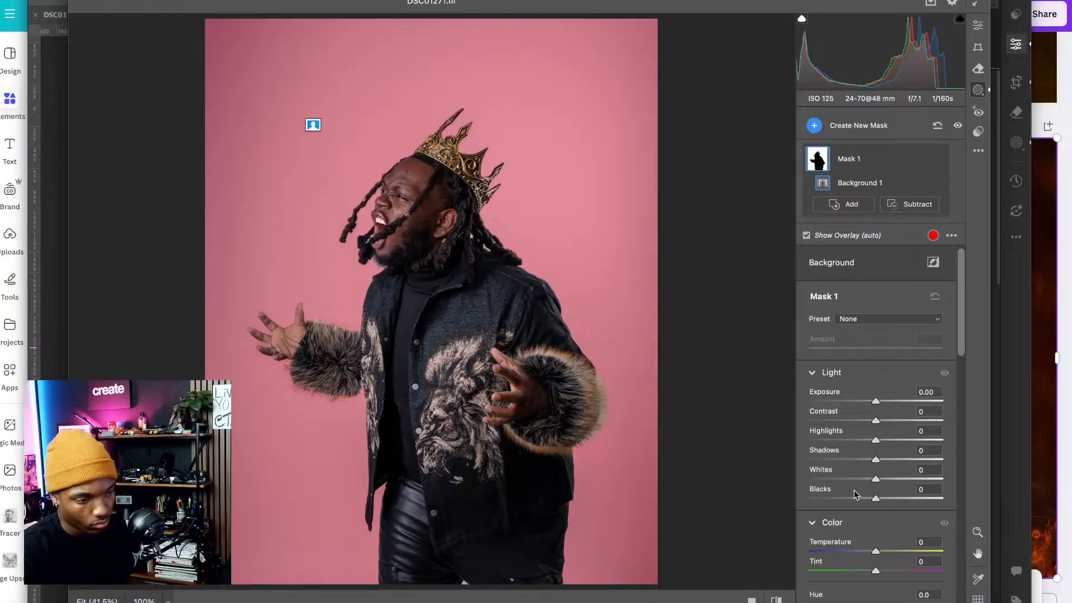
- Darken the masked background with Exposure -1.35, Contrast +33, Shadows -100 and Blacks -37
drag(876, 497, 851, 498)
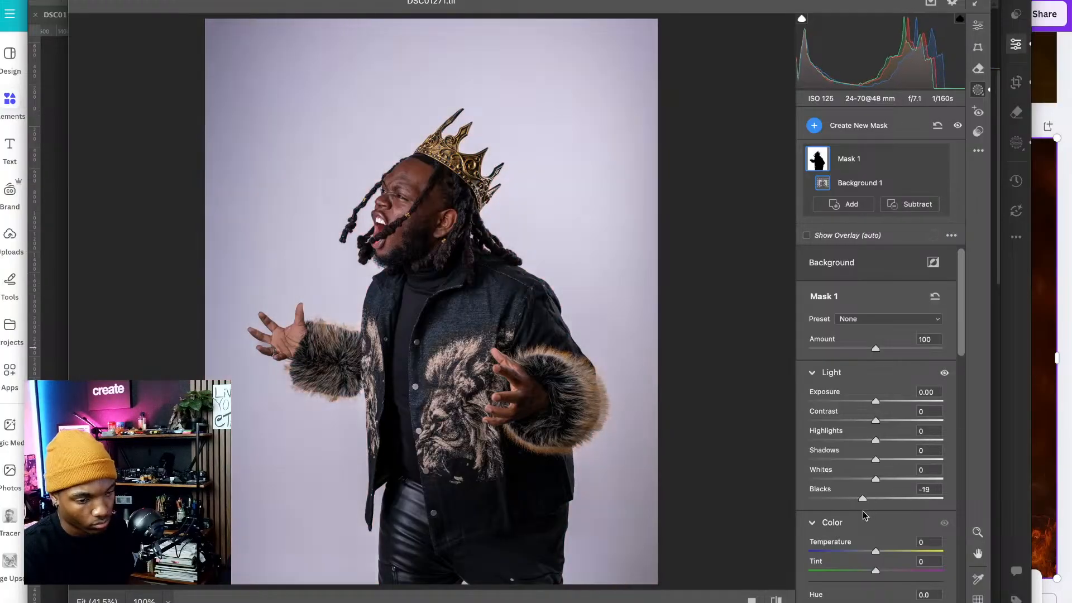
drag(876, 459, 819, 429)
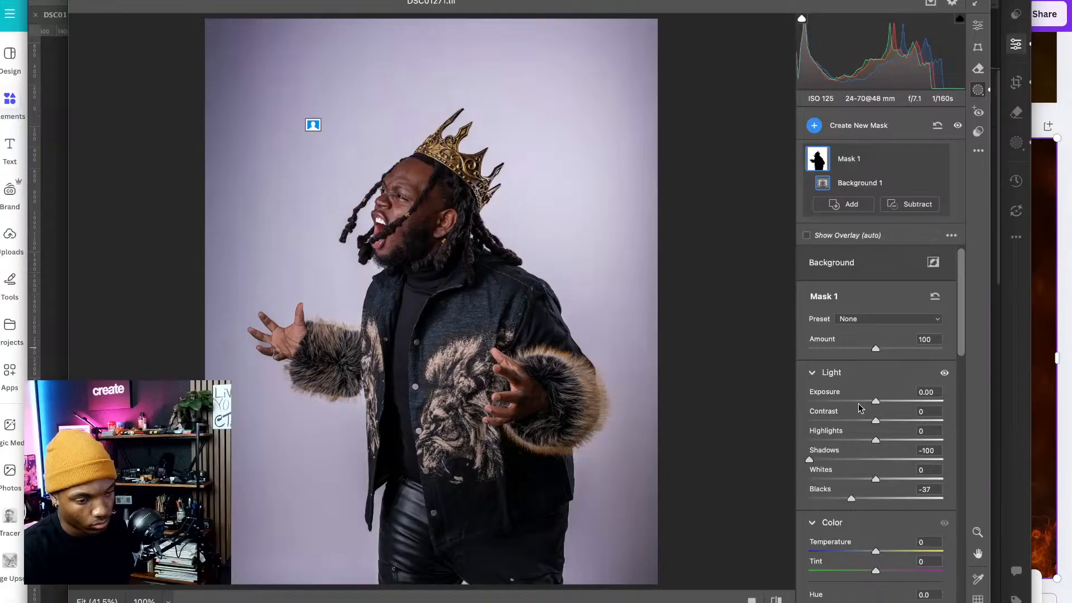
drag(876, 401, 897, 422)
scroll(910, 491, down, 3)
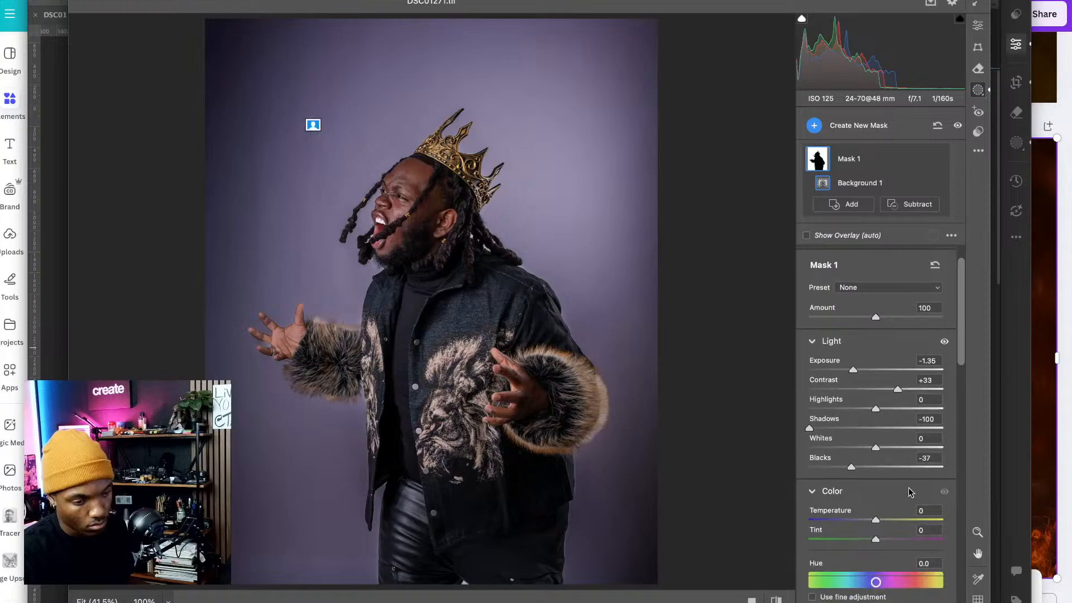
- Smooth the masked background by setting its Texture effect to -100
drag(958, 362, 964, 537)
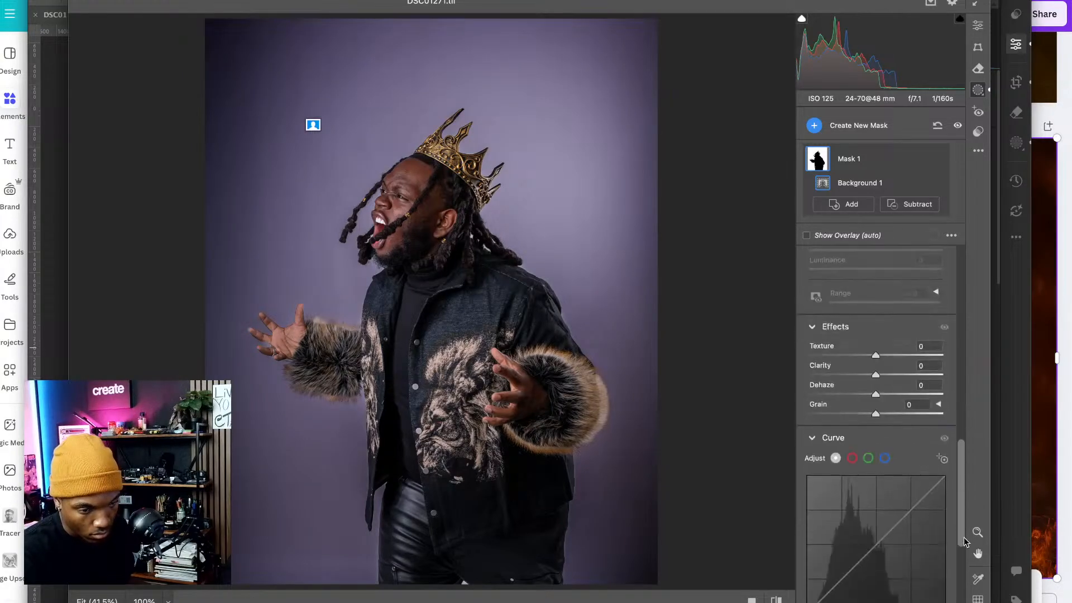
drag(875, 290, 743, 296)
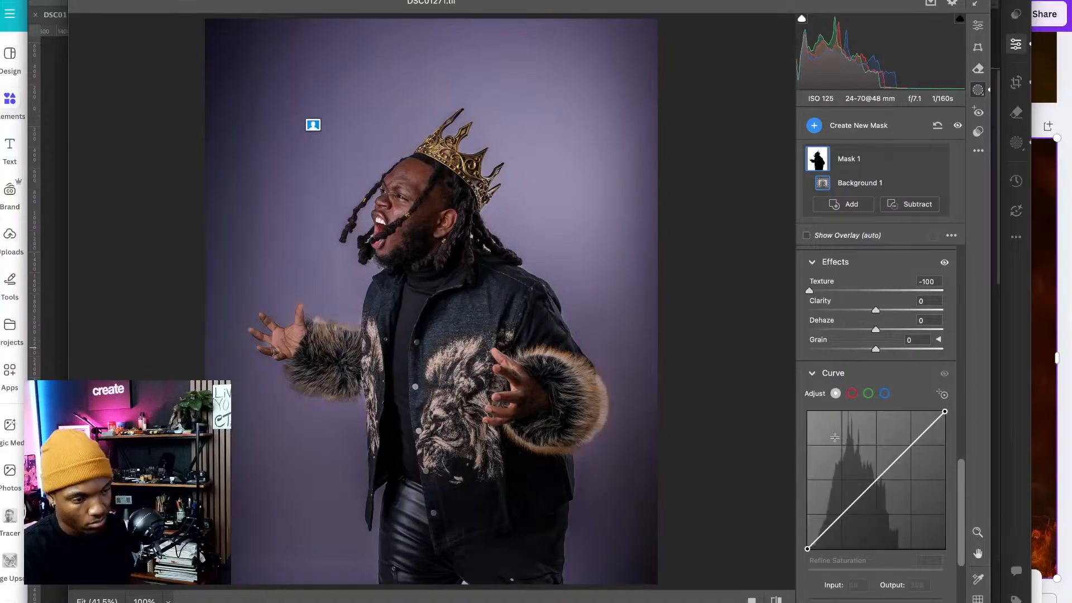
scroll(952, 366, up, 3)
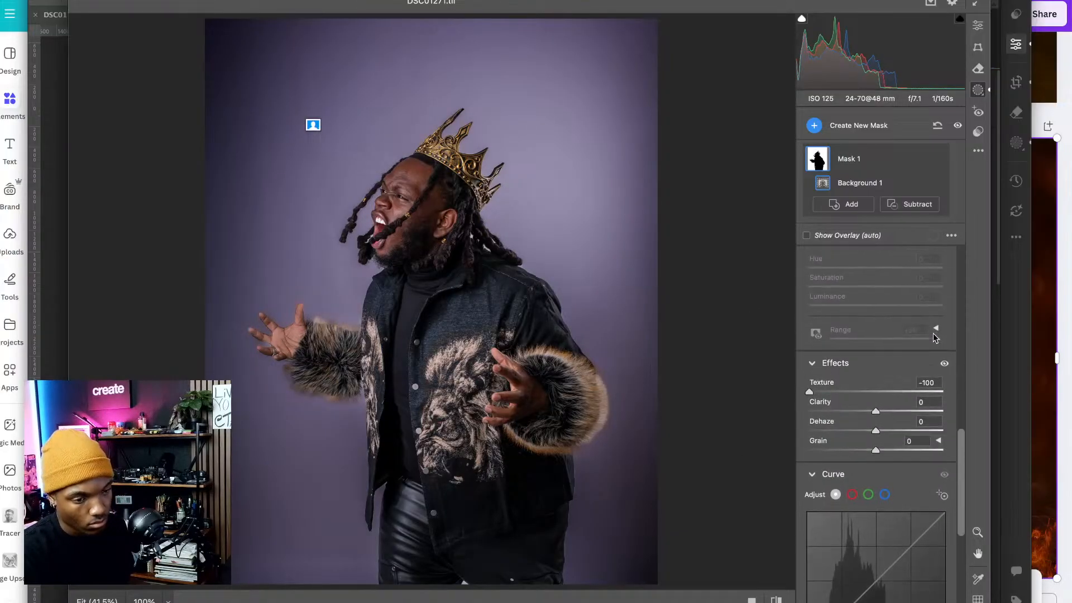
- Try a darker, flatter masked background with Exposure -1.95, Contrast -11 and Blacks -96
drag(968, 434, 972, 263)
drag(897, 384, 830, 360)
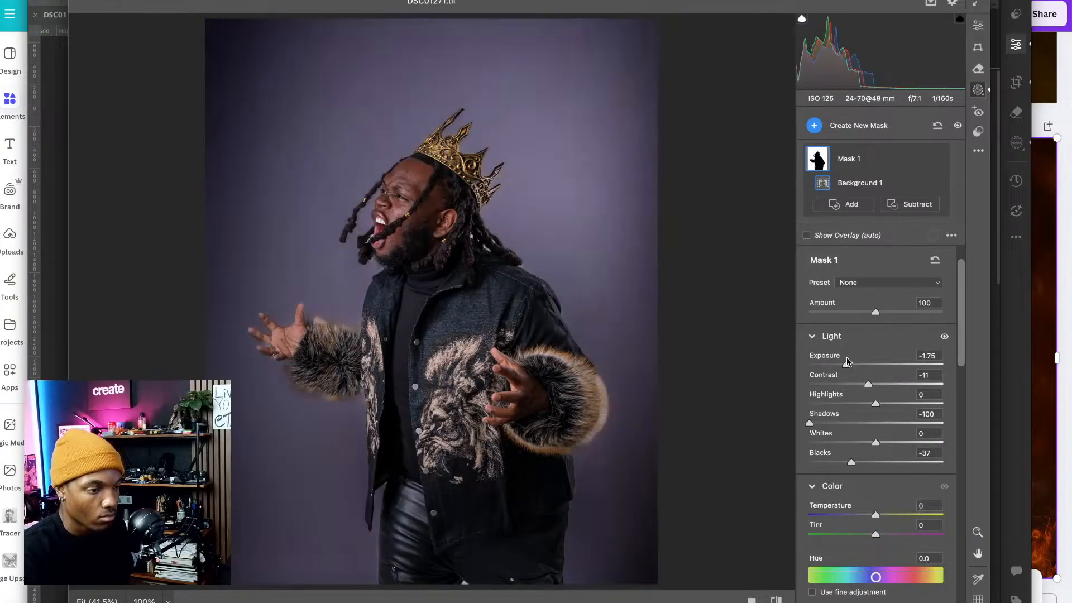
mouse_move(850, 364)
mouse_down()
mouse_move(906, 366)
mouse_move(893, 375)
mouse_move(816, 366)
mouse_move(844, 369)
mouse_up()
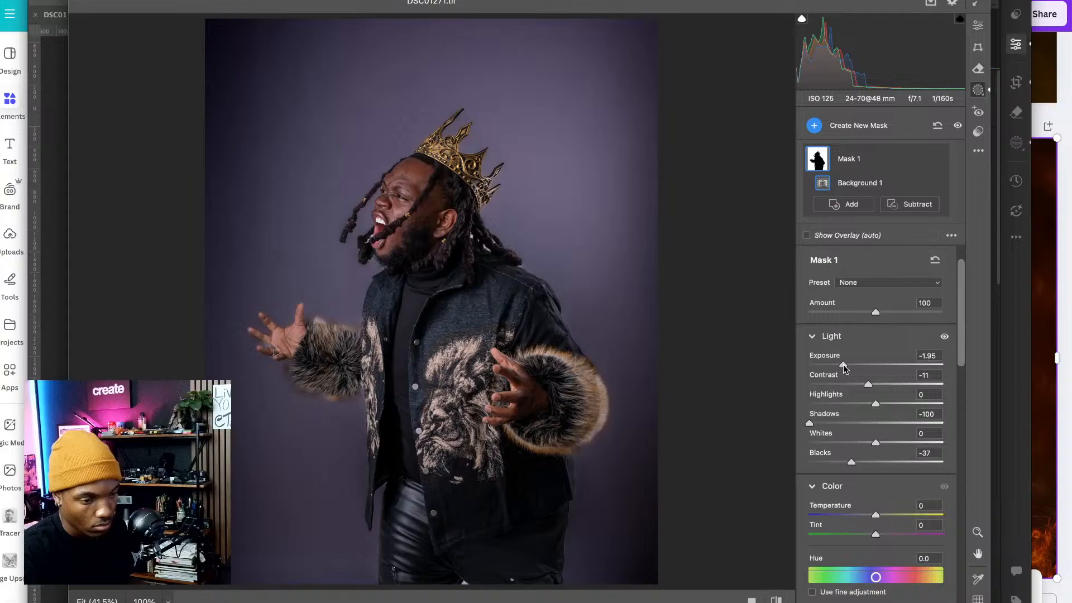
drag(851, 461, 814, 441)
scroll(872, 527, down, 1)
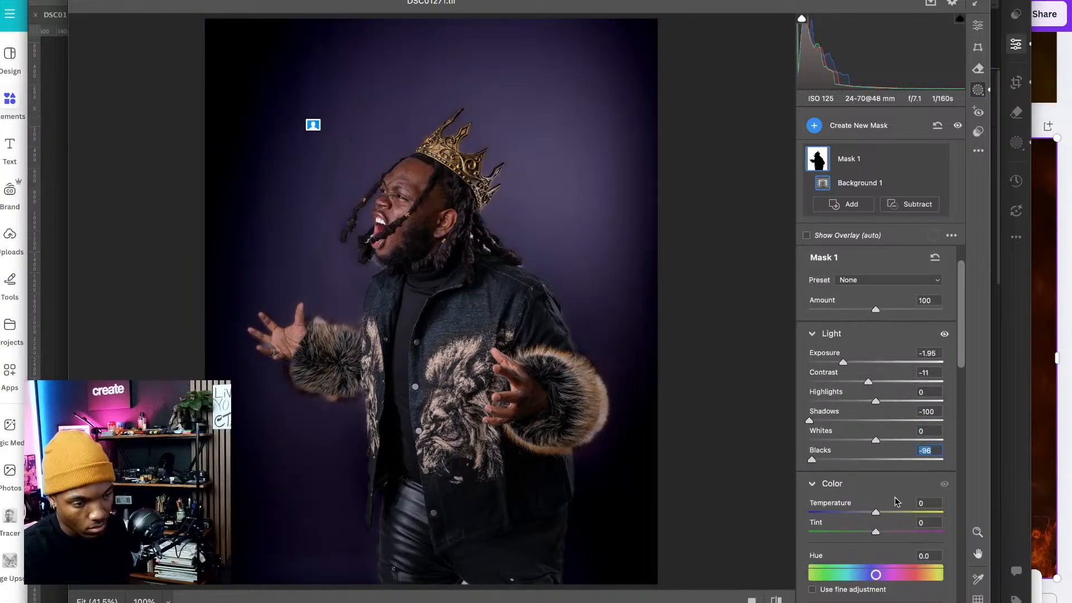
- Try a cooler tone on the masked background with Temperature -22 and Tint -4, and reset both to 0
drag(876, 507, 812, 531)
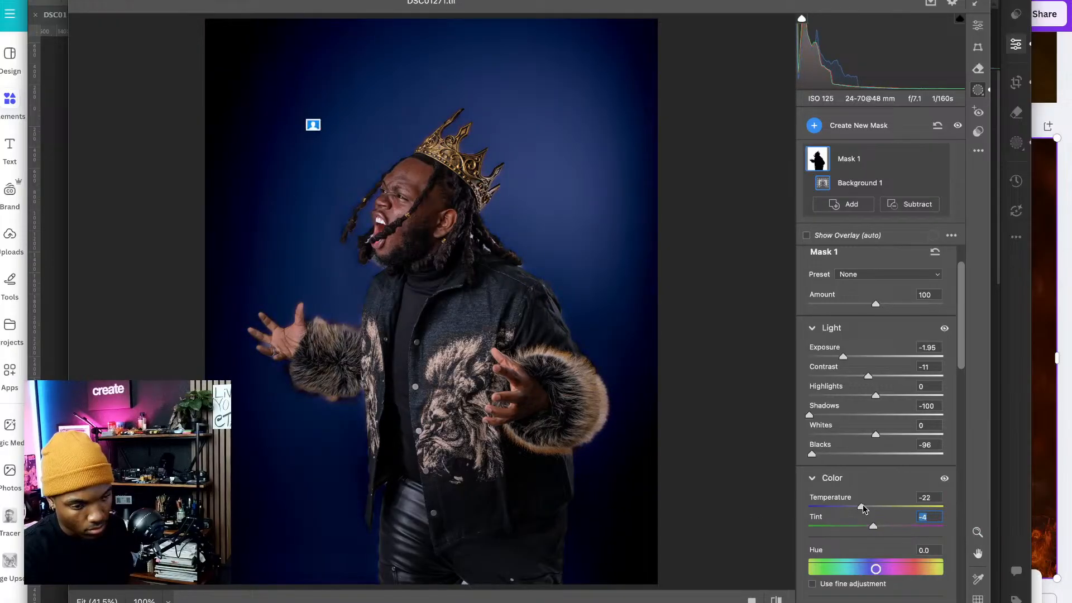
drag(861, 507, 876, 530)
double_click(874, 527)
- Brighten the masked background with Whites +10, Blacks +8, Highlights +15, Exposure -0.25 and Contrast reset to 0
click(882, 434)
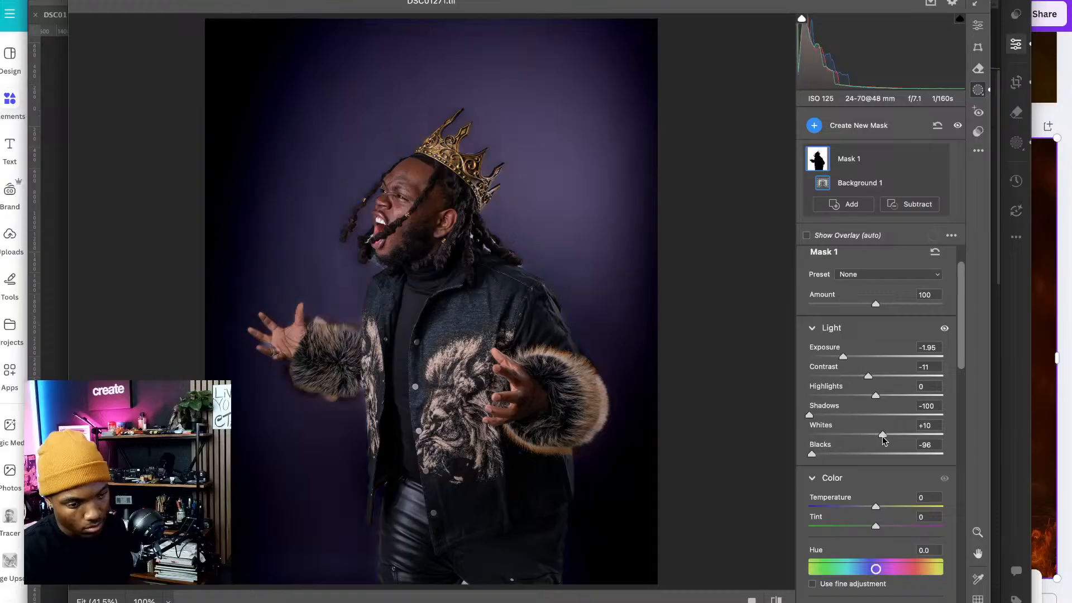
click(881, 455)
click(886, 395)
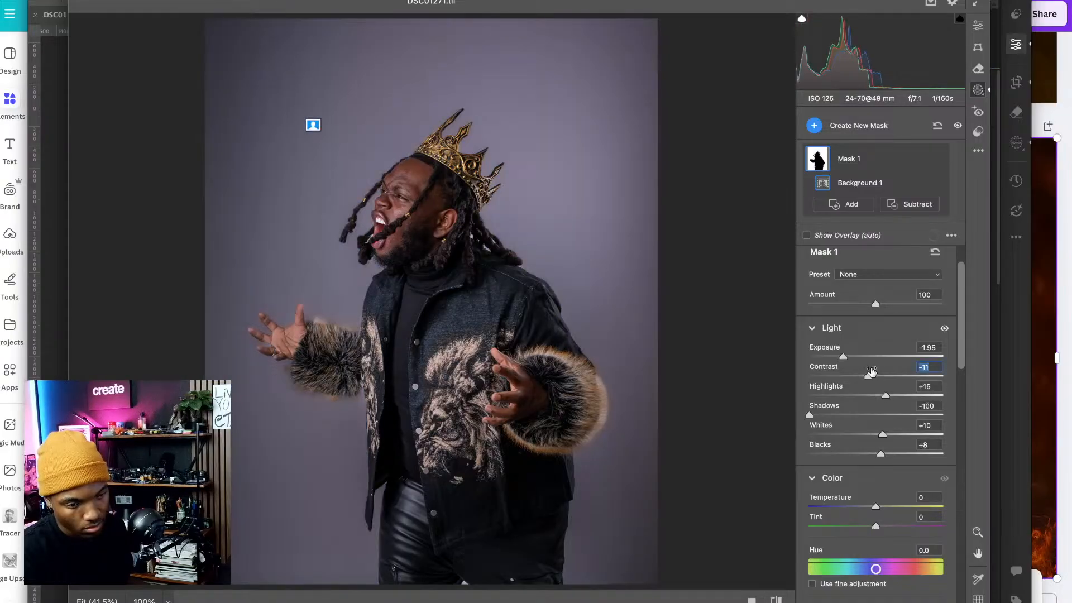
click(871, 356)
double_click(870, 376)
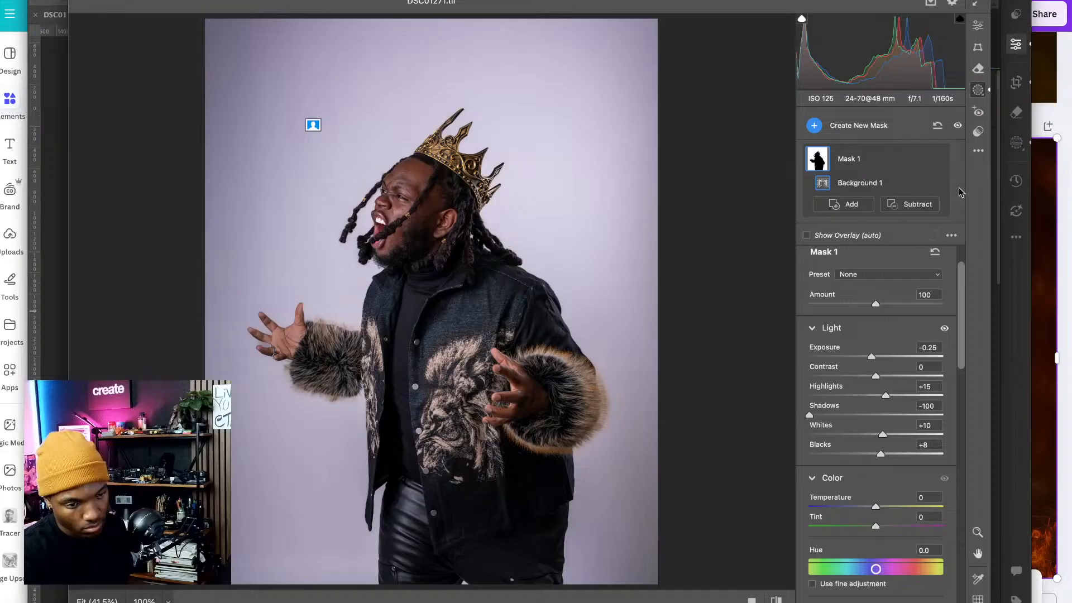
- Create an automatic subject mask of the crowned man, raise its Shadows to +15, and apply the Camera Raw Filter
click(813, 126)
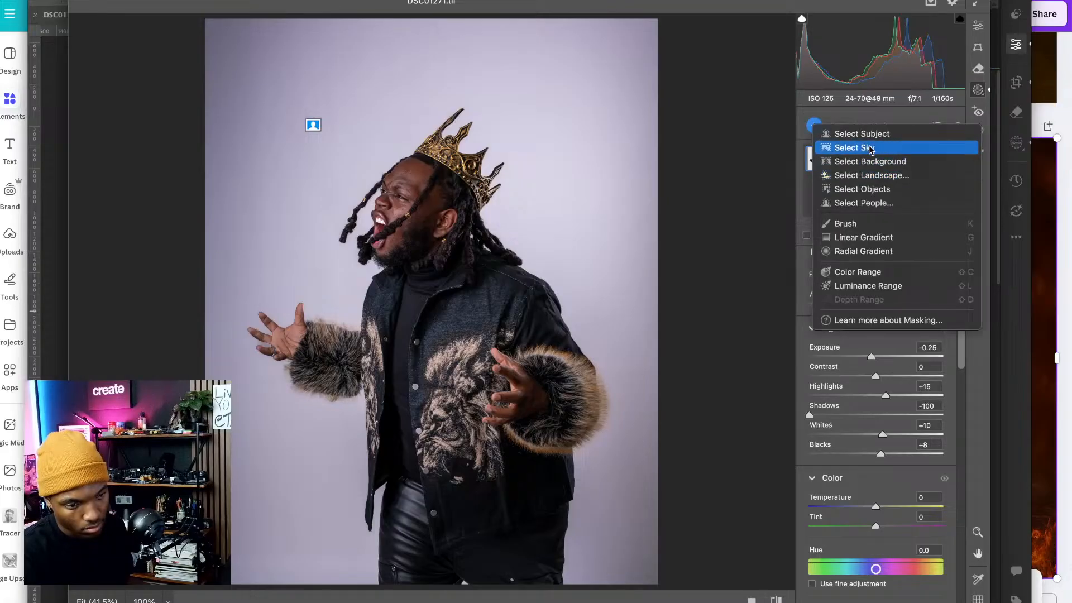
click(860, 132)
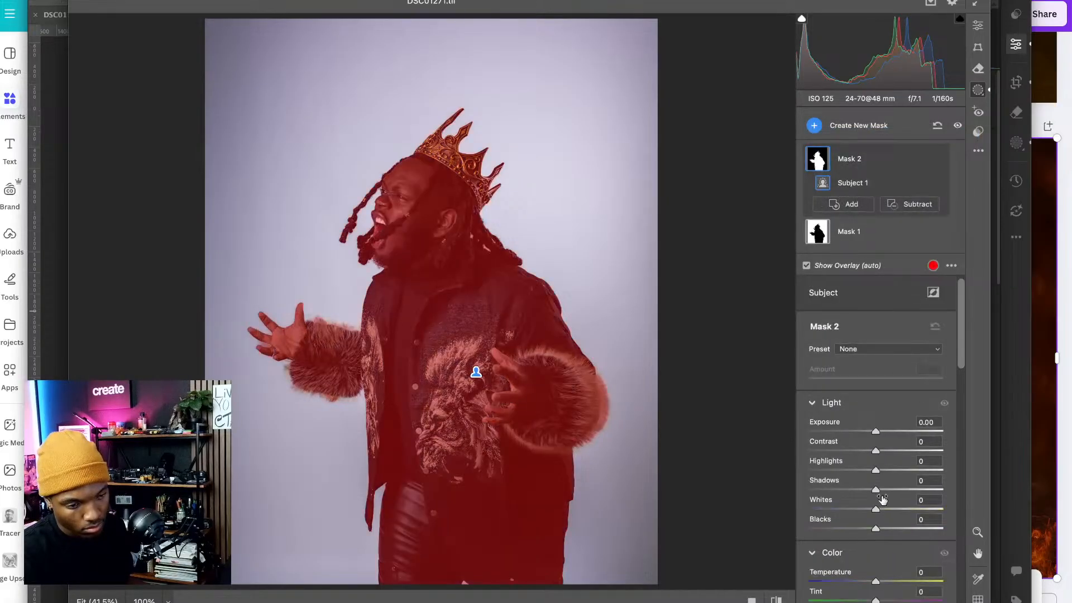
drag(876, 489, 887, 490)
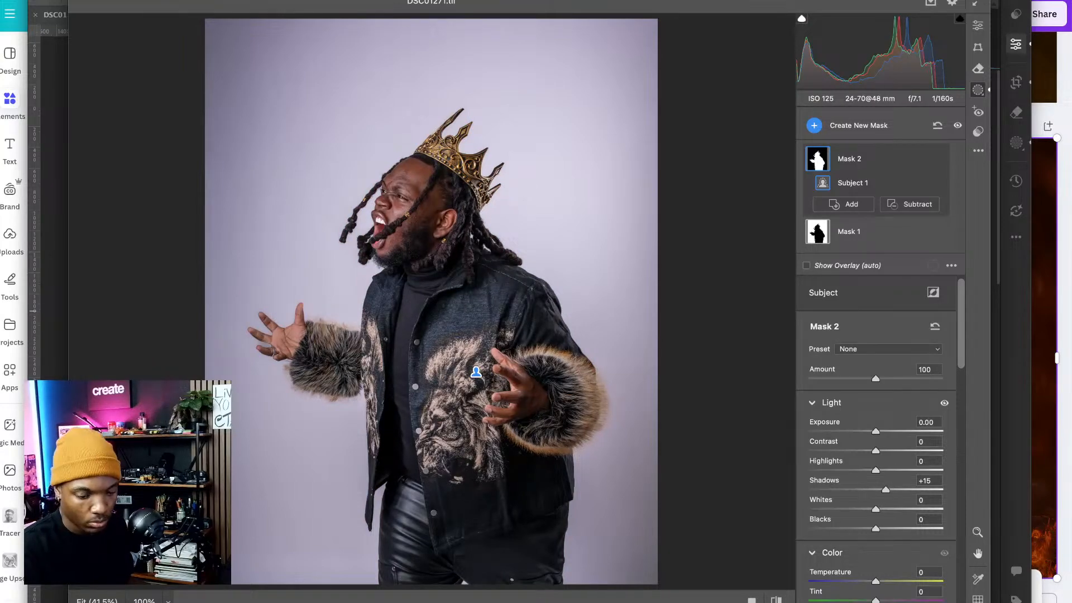
key(Return)
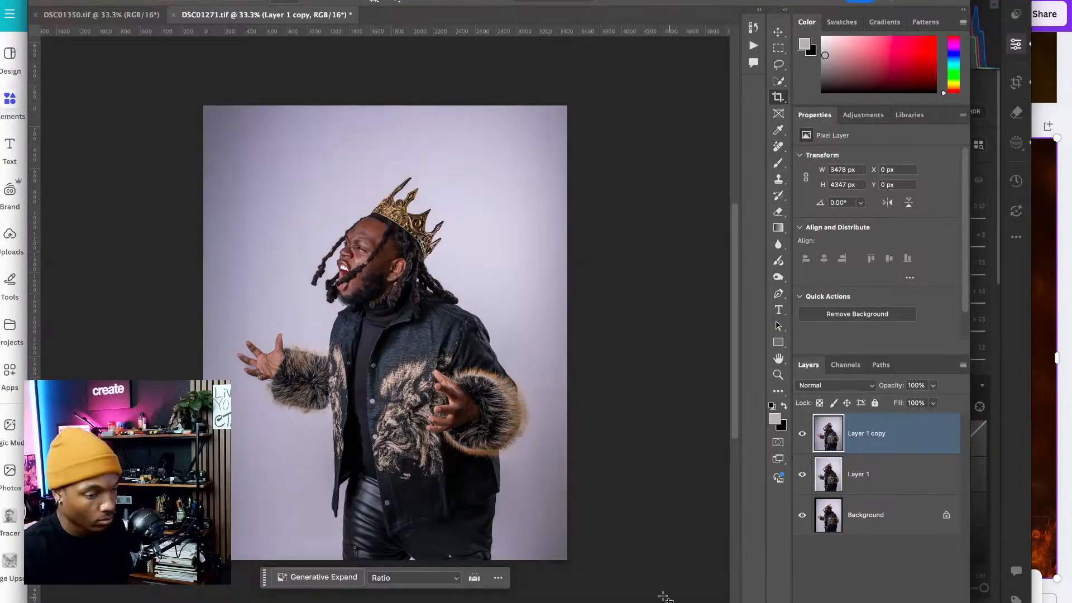
- Choose the Original Ratio crop setting, and close DSC01271.tif while saving its changes
click(414, 577)
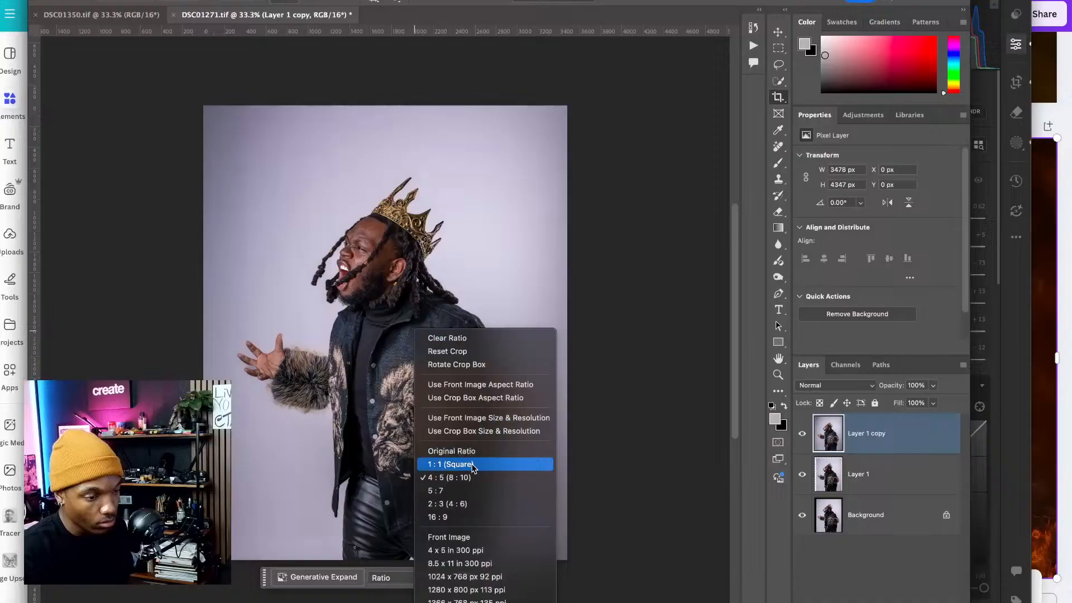
click(500, 450)
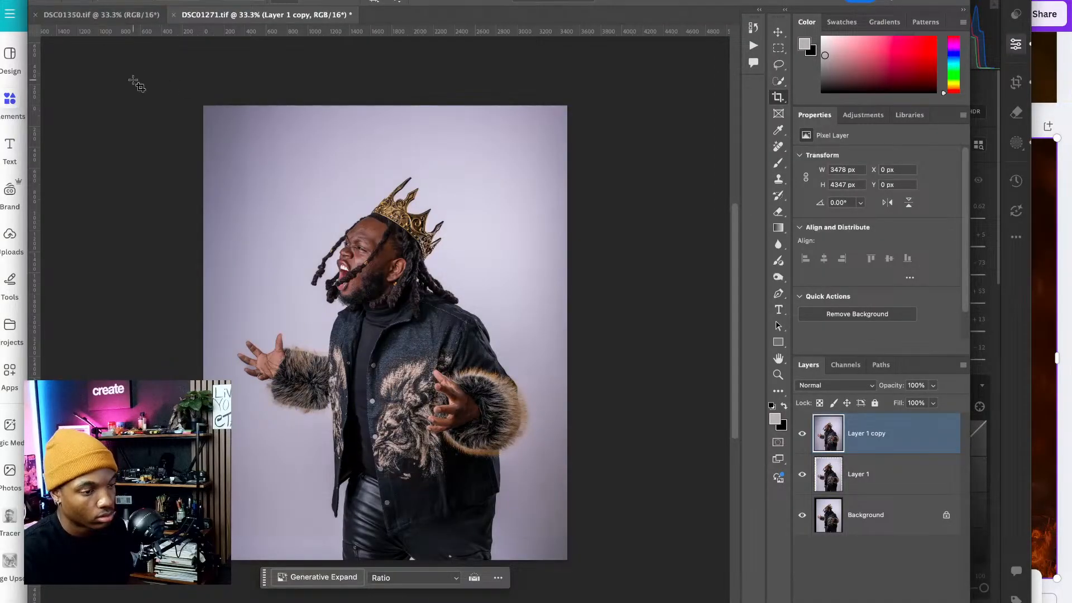
click(173, 15)
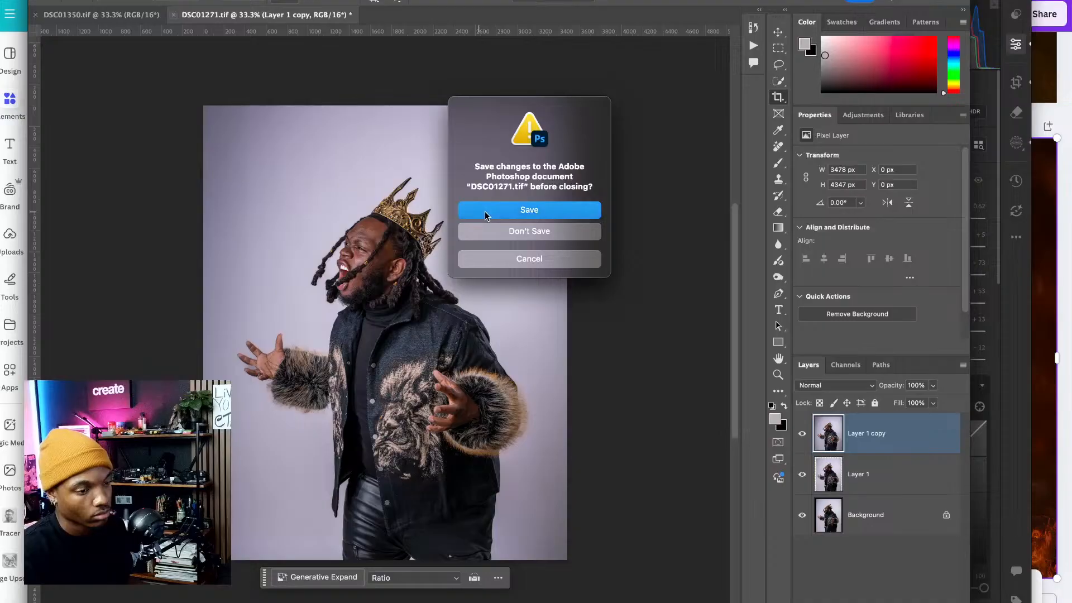
click(485, 215)
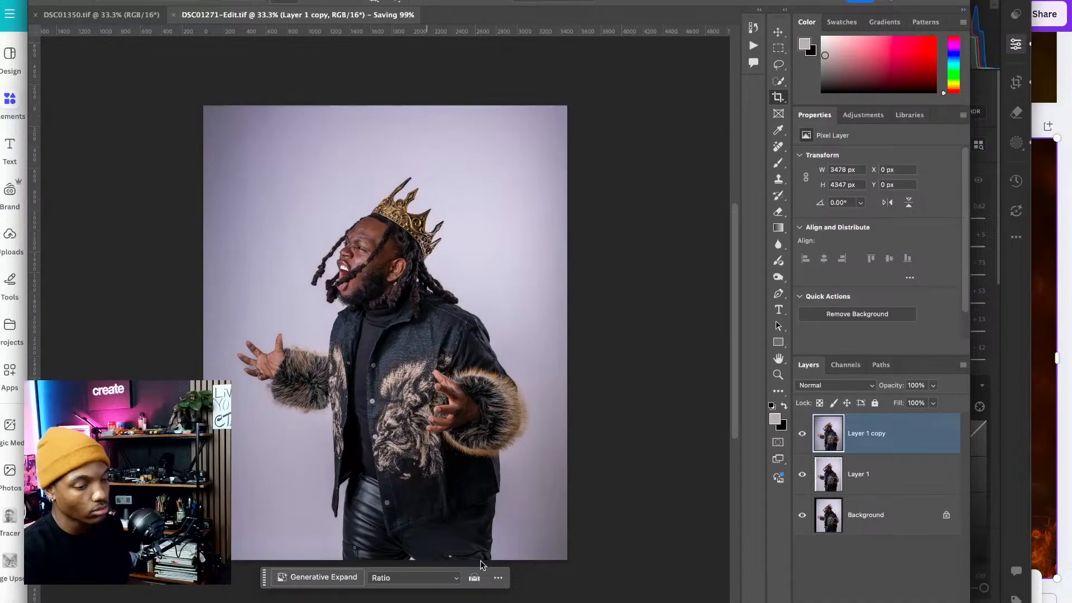
- Switch to Lightroom and look through the filmstrip for the saved edit of the crowned man's photo
click(1010, 514)
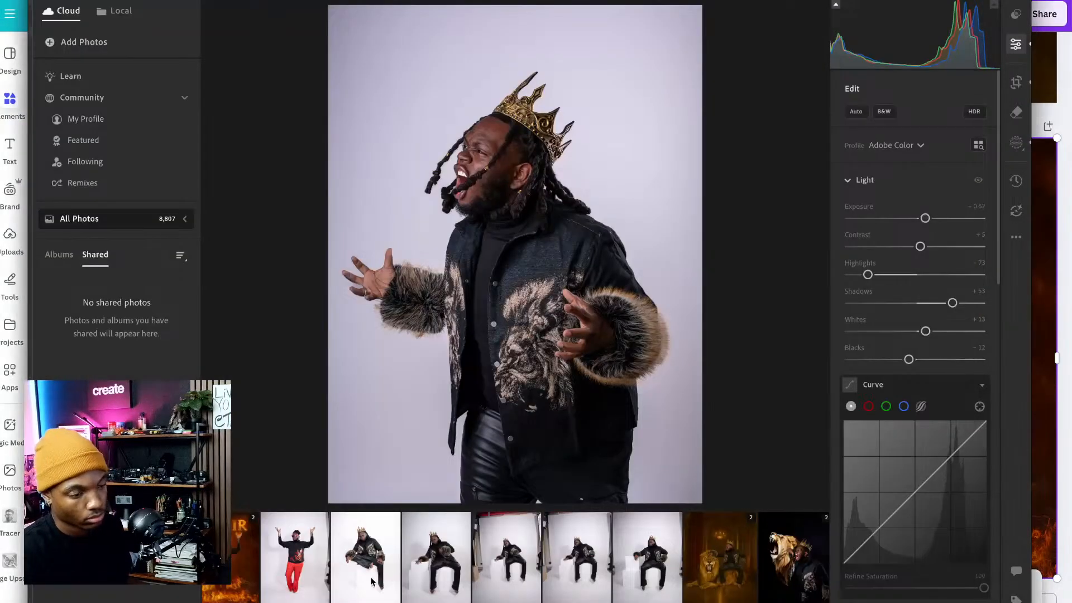
scroll(366, 552, left, 8)
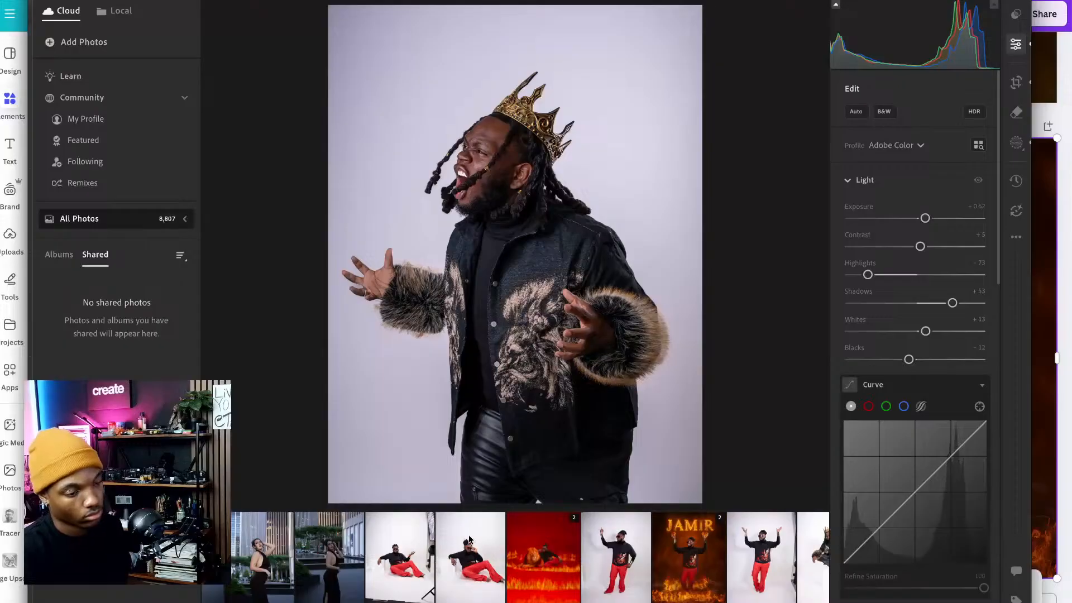
scroll(470, 540, left, 8)
scroll(471, 540, left, 10)
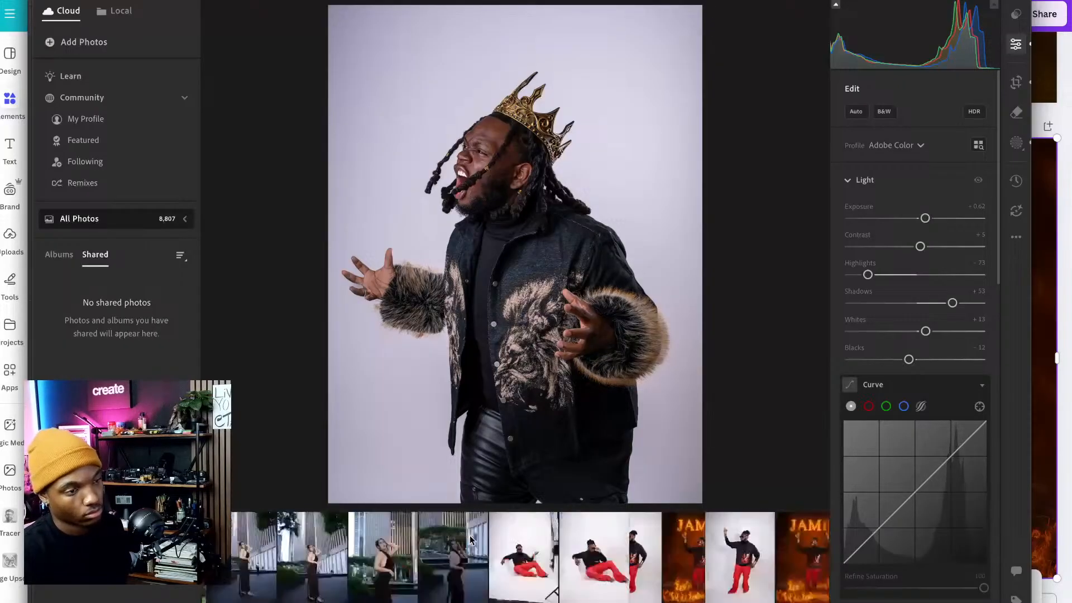
scroll(471, 539, left, 12)
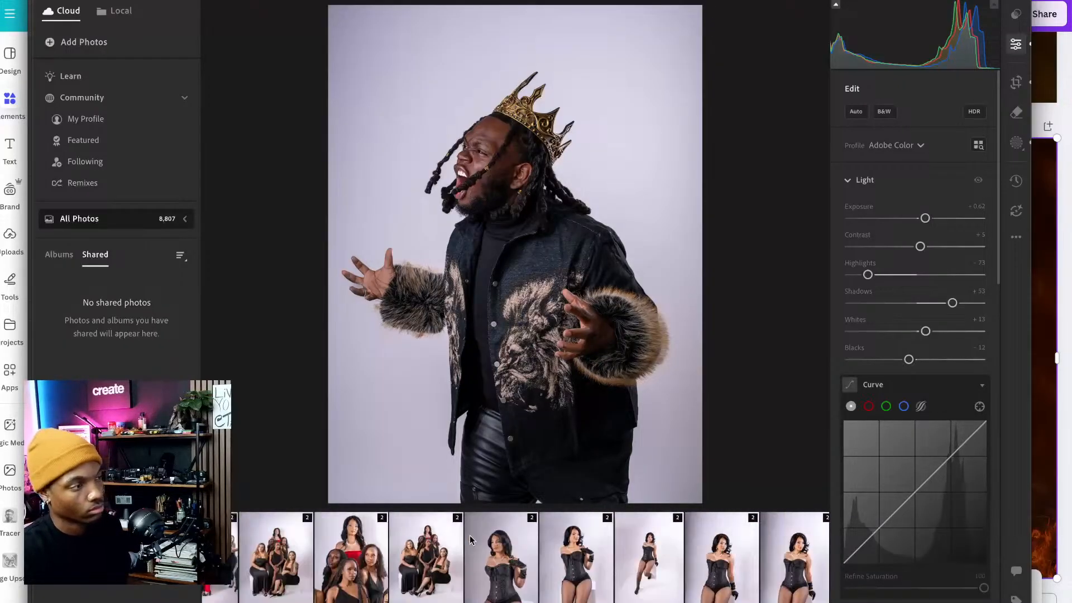
scroll(470, 535, left, 12)
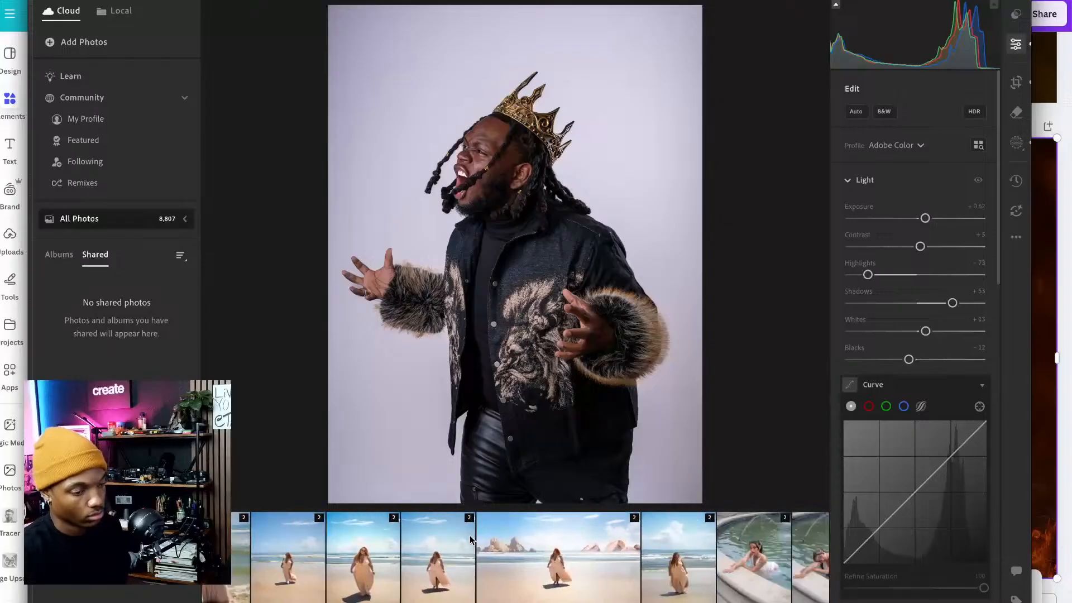
scroll(470, 540, right, 12)
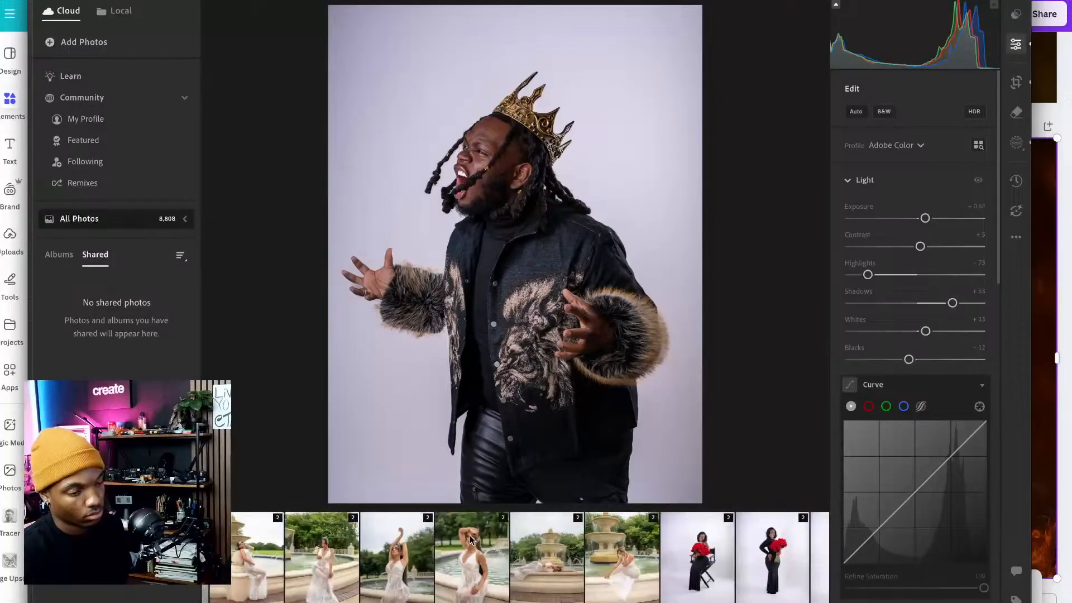
scroll(470, 540, left, 3)
scroll(470, 540, right, 4)
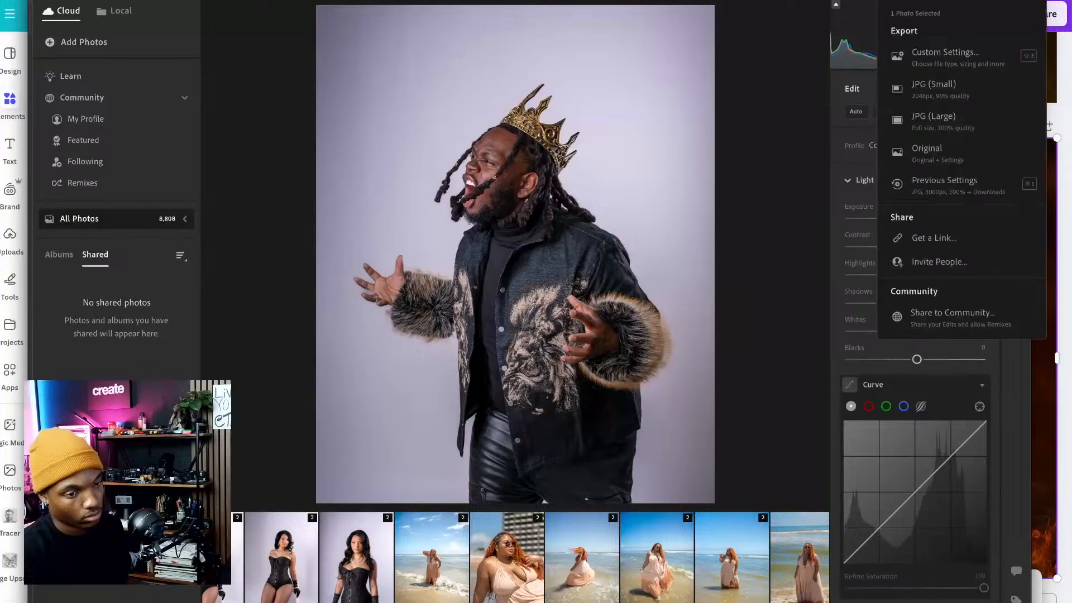
- Export the edited photo of the crowned man as JPG (Large) at full size and 100% quality
click(962, 5)
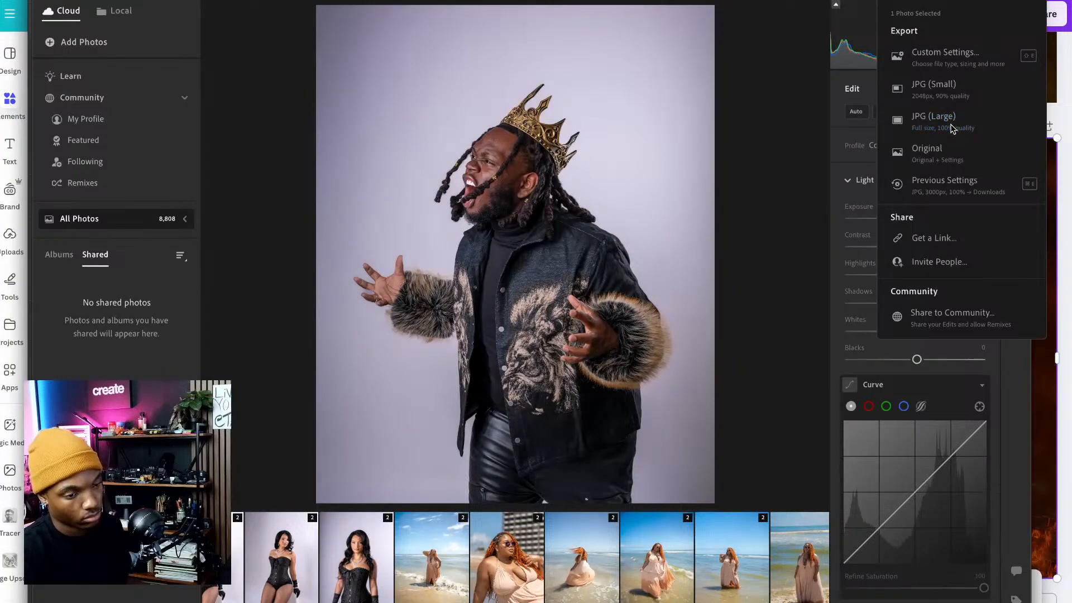
click(952, 124)
click(756, 331)
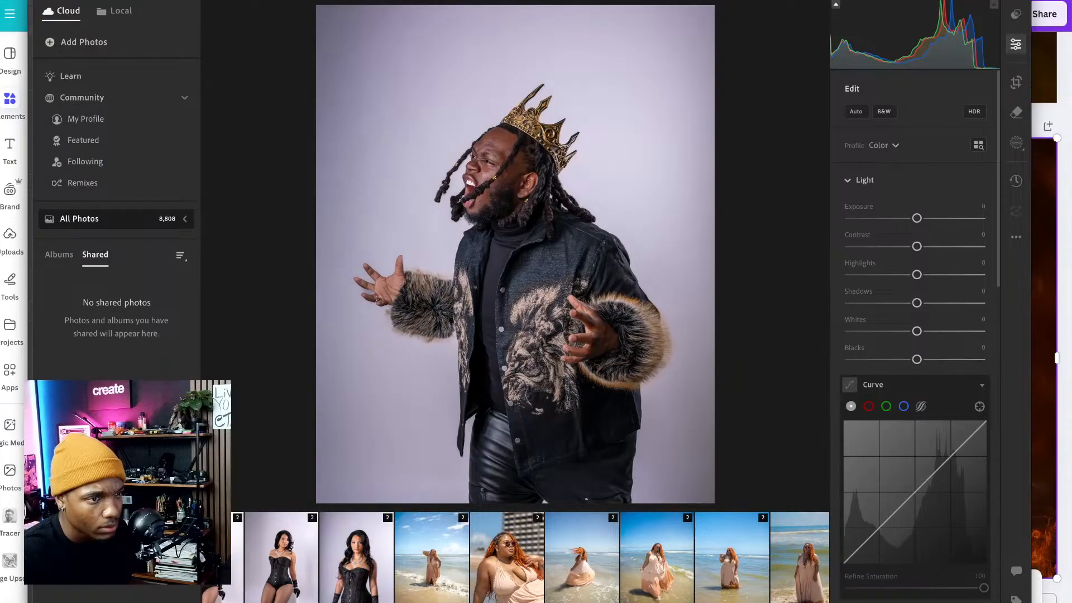
drag(507, 35, 678, 63)
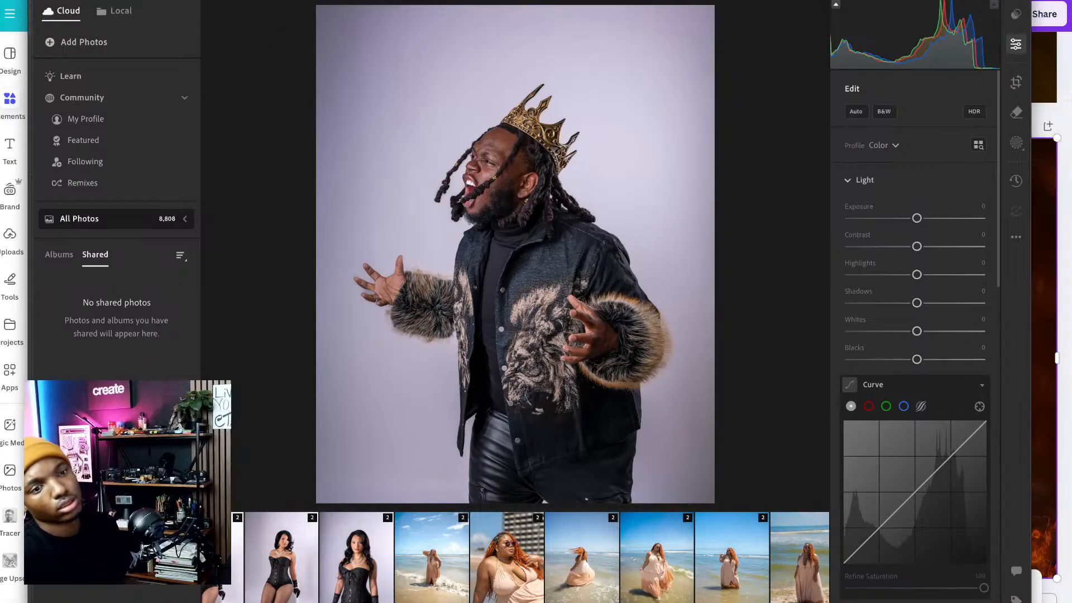